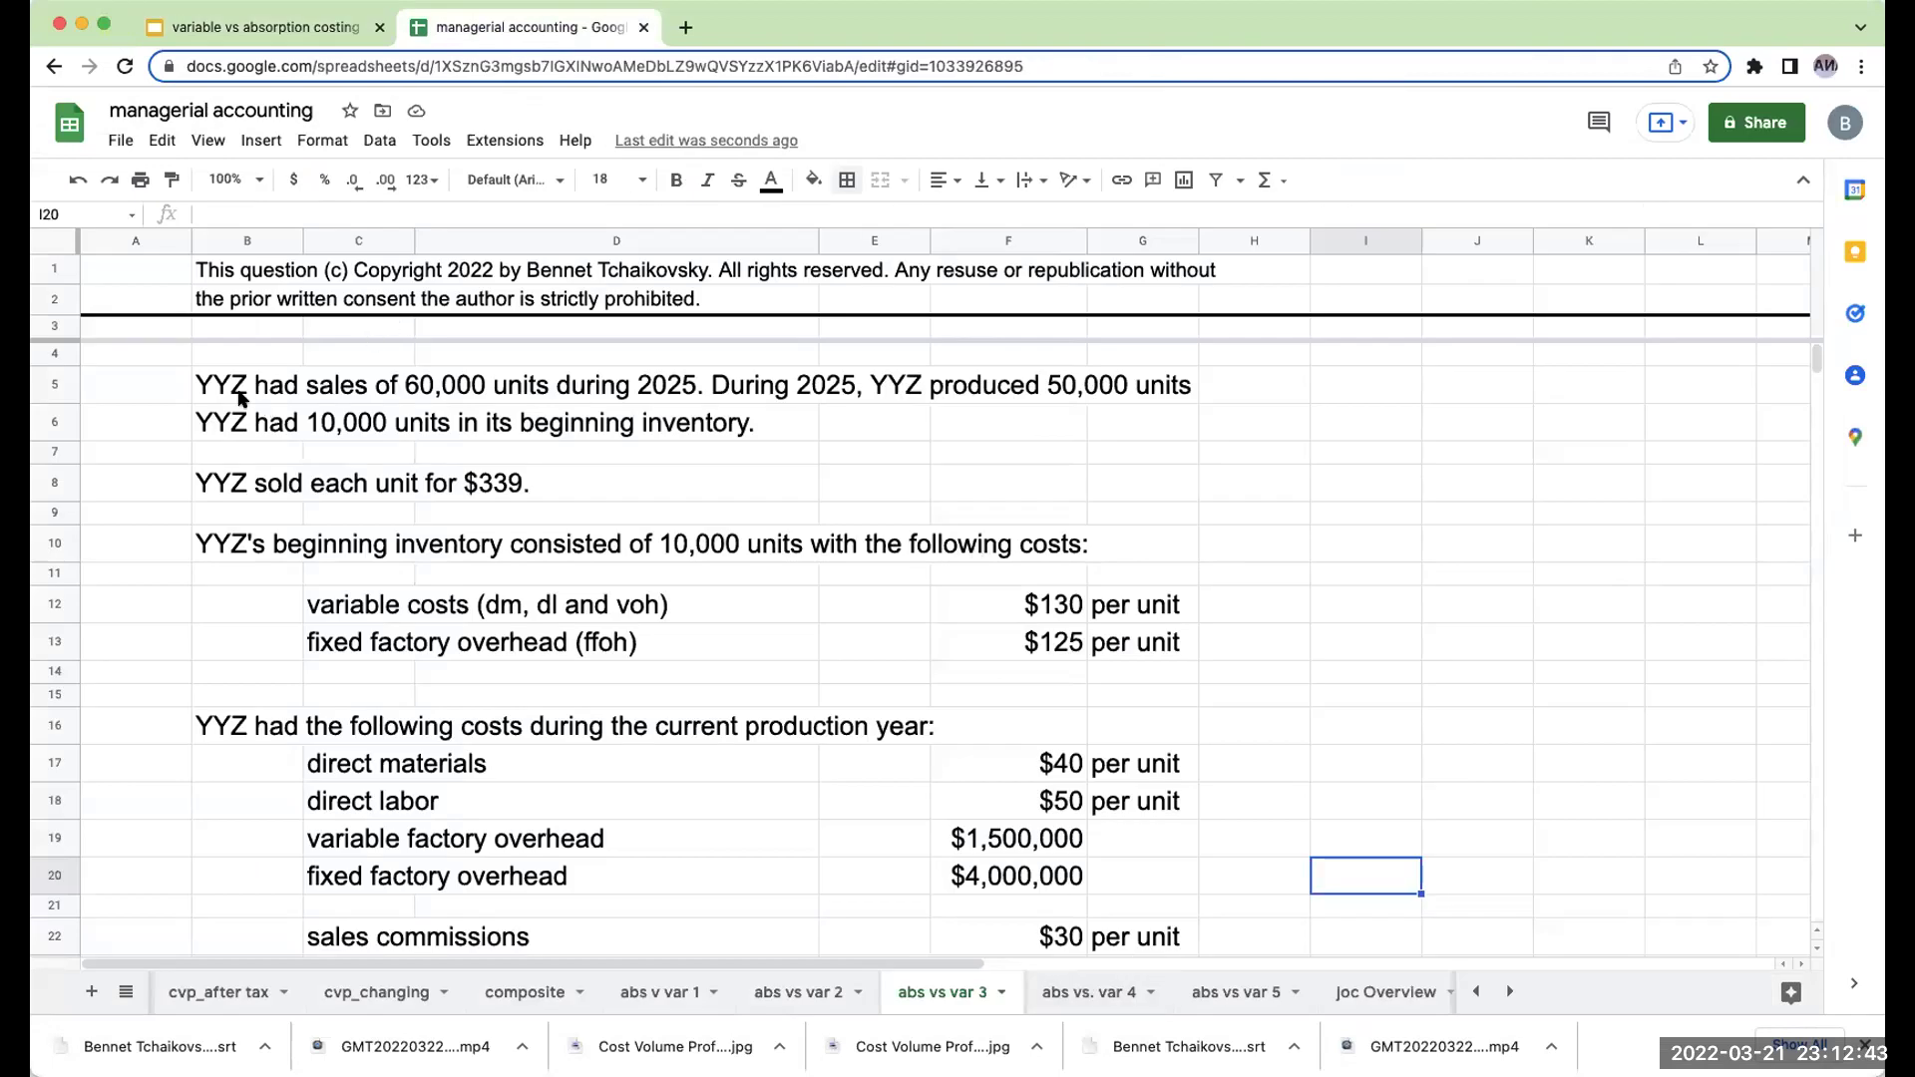
Review the problem's unit sales, production, beginning inventory and selling price statements in rows 5 to 10.
click(409, 387)
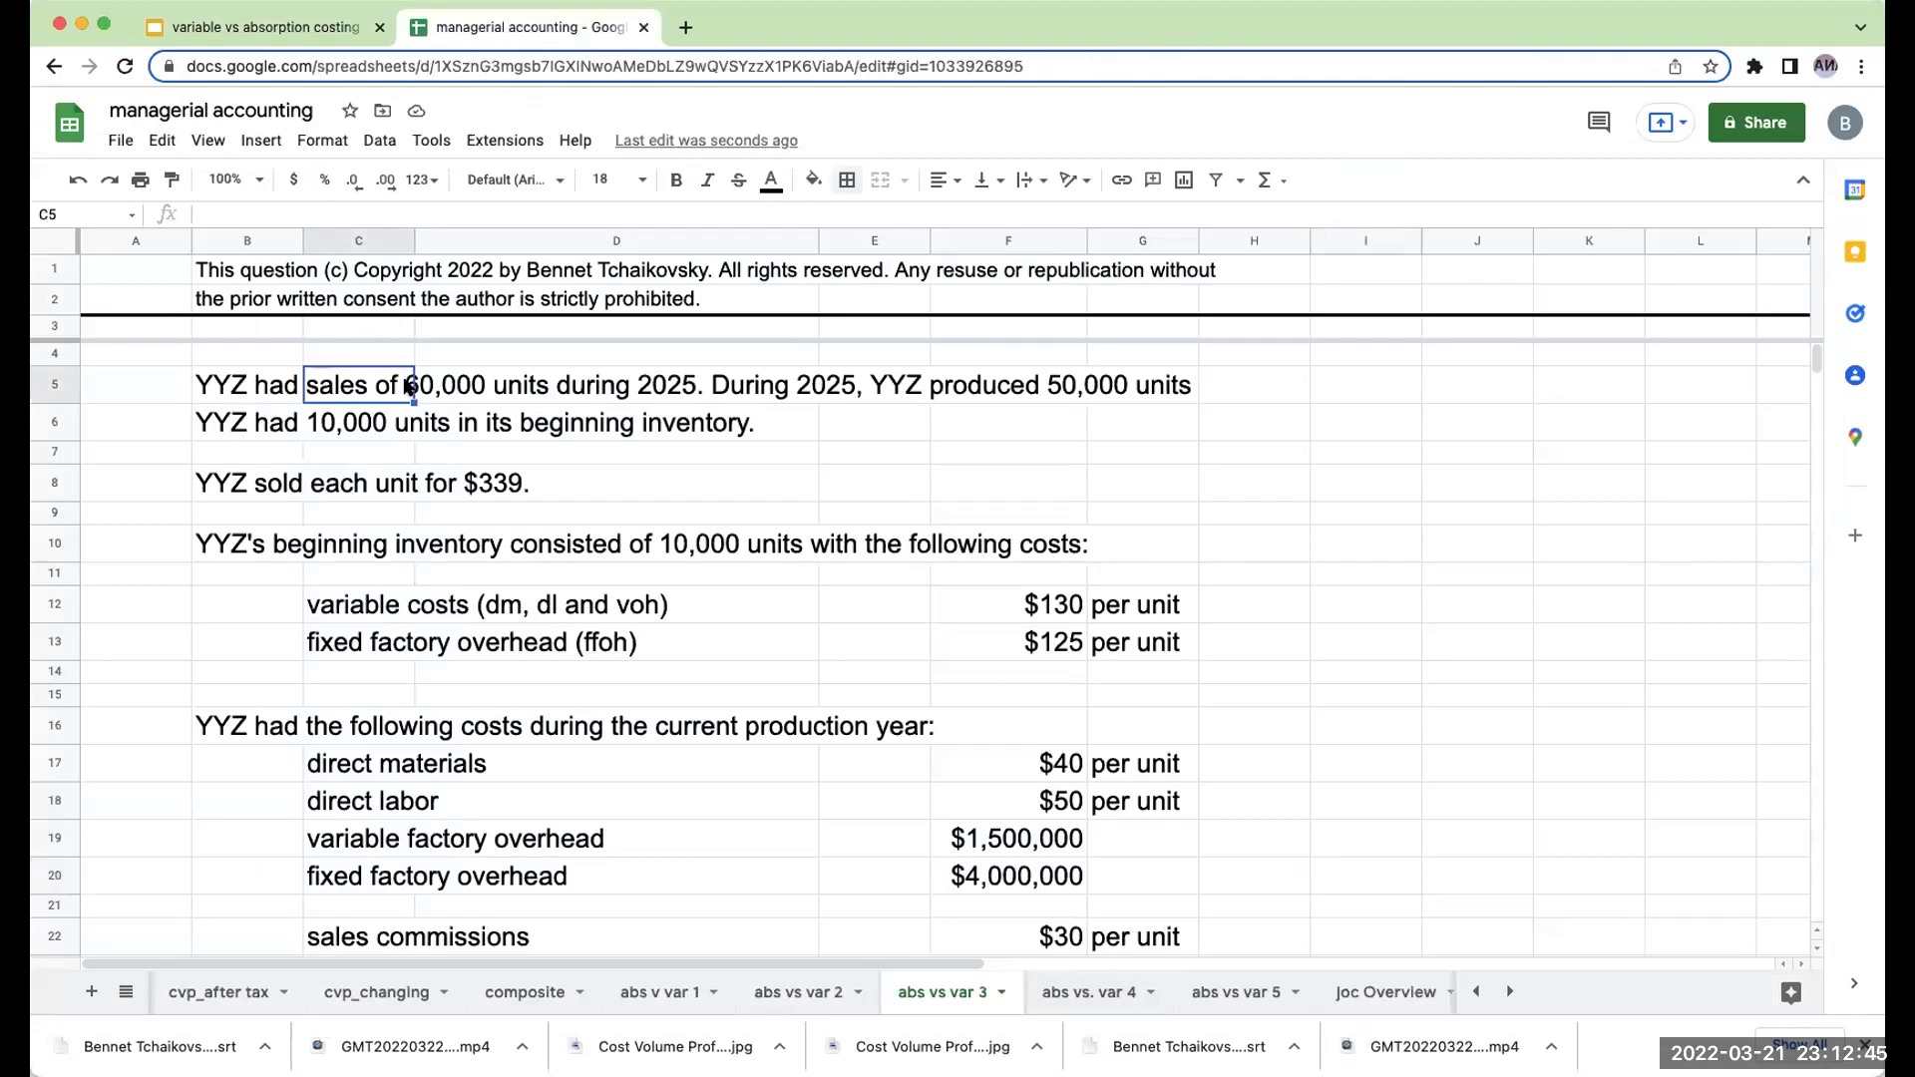
click(776, 397)
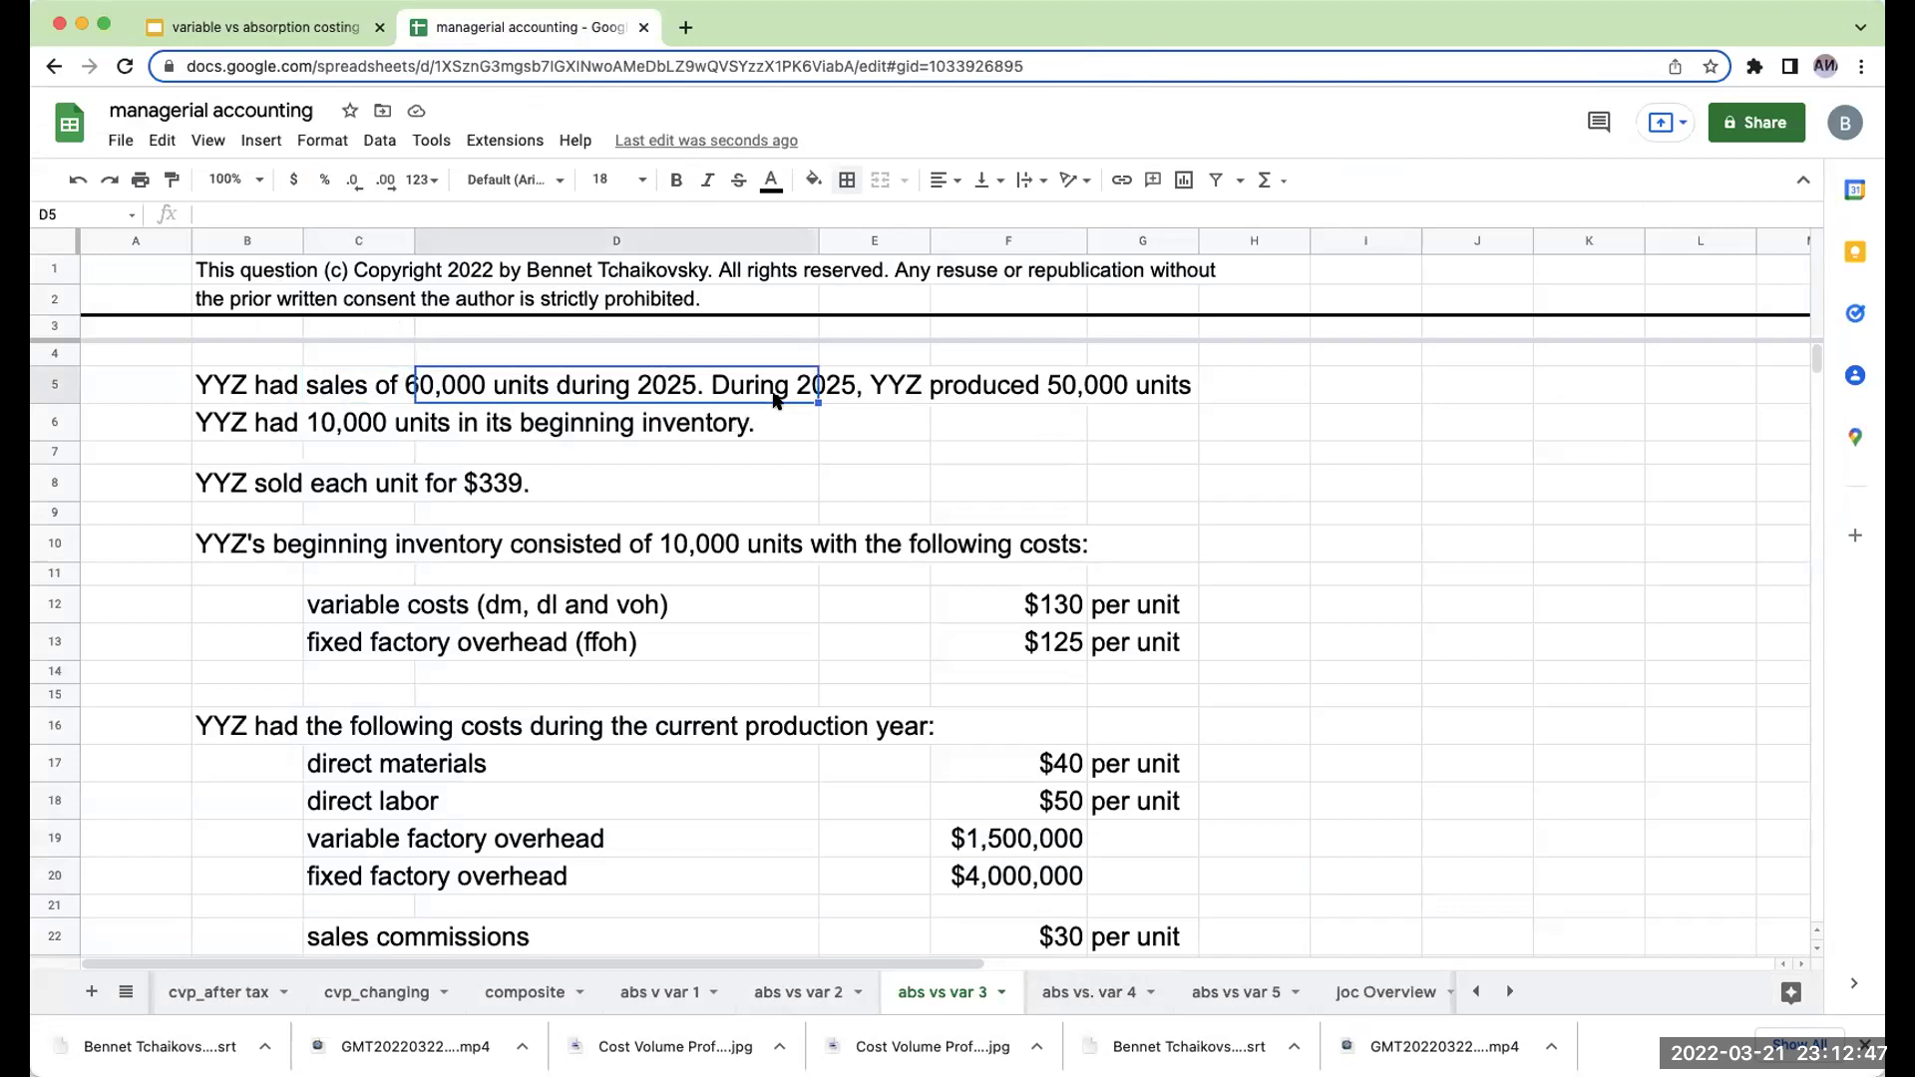
click(949, 385)
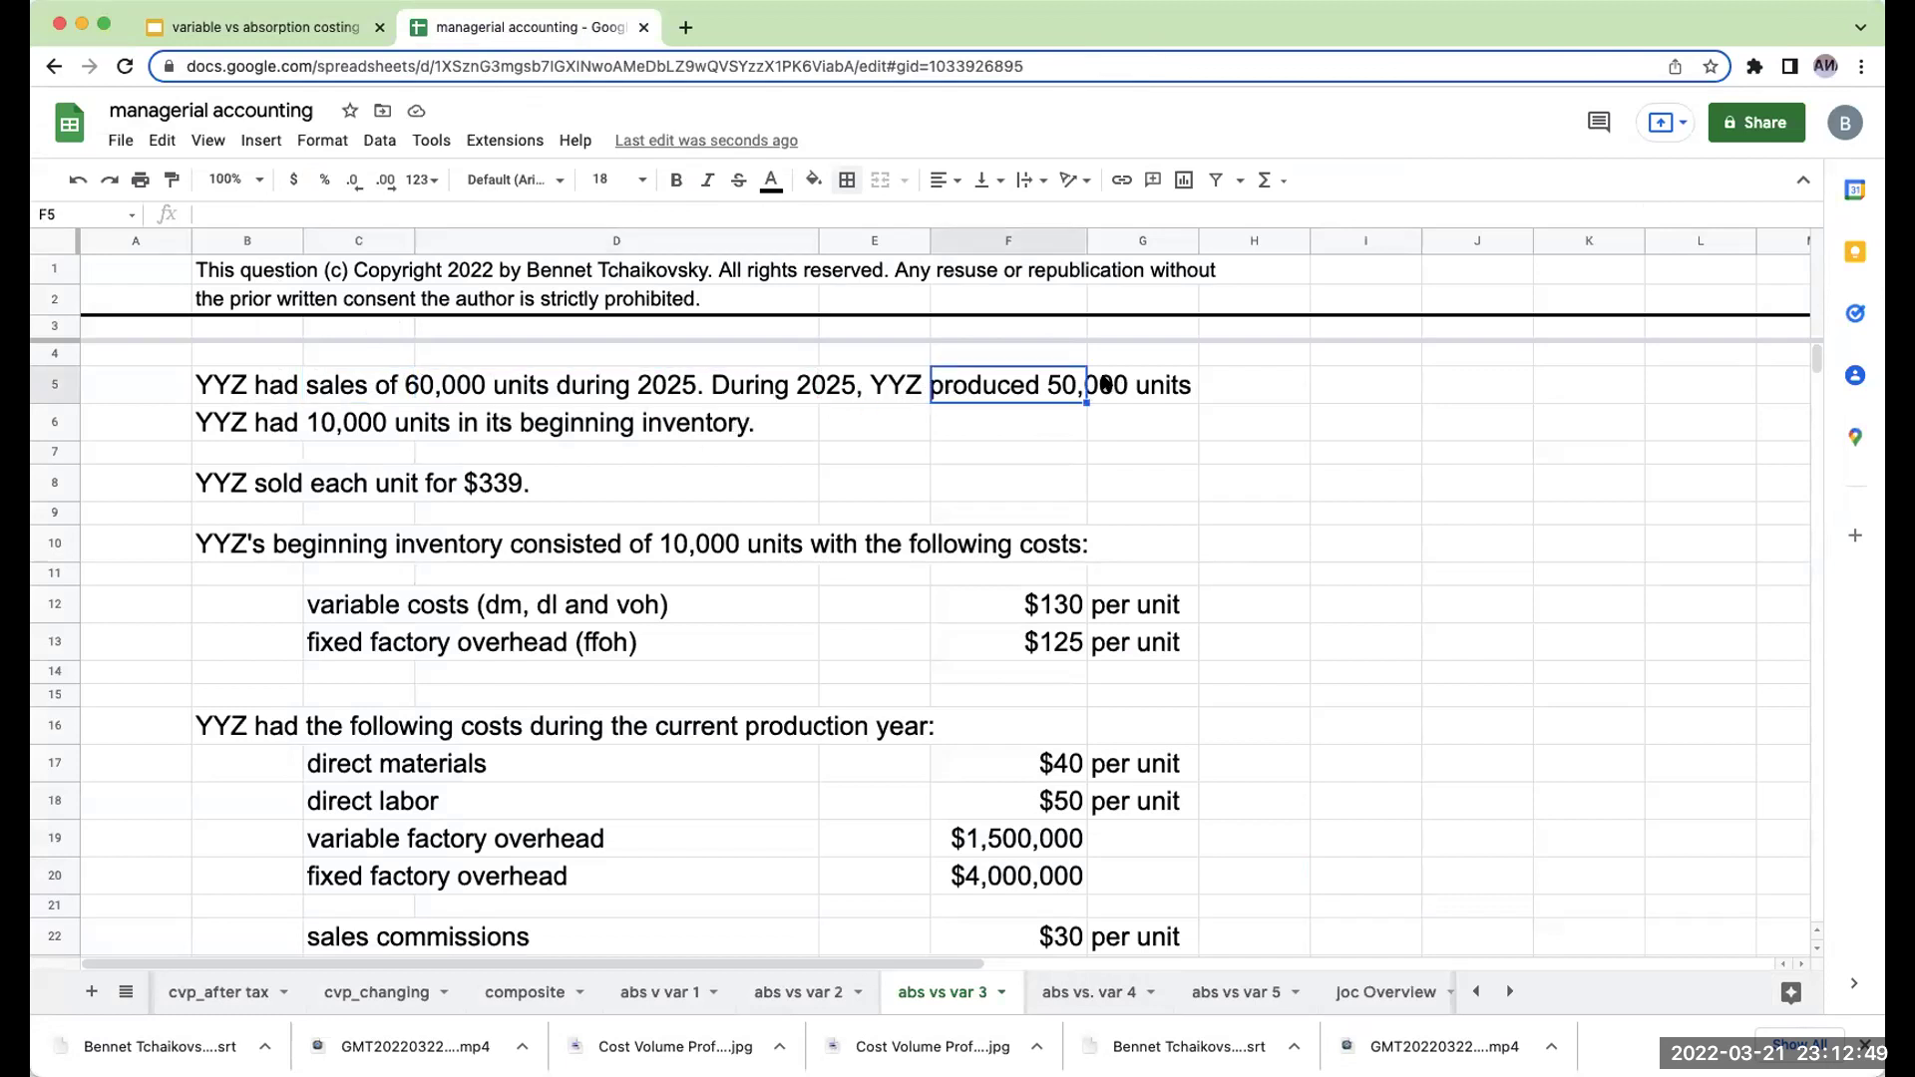
click(302, 430)
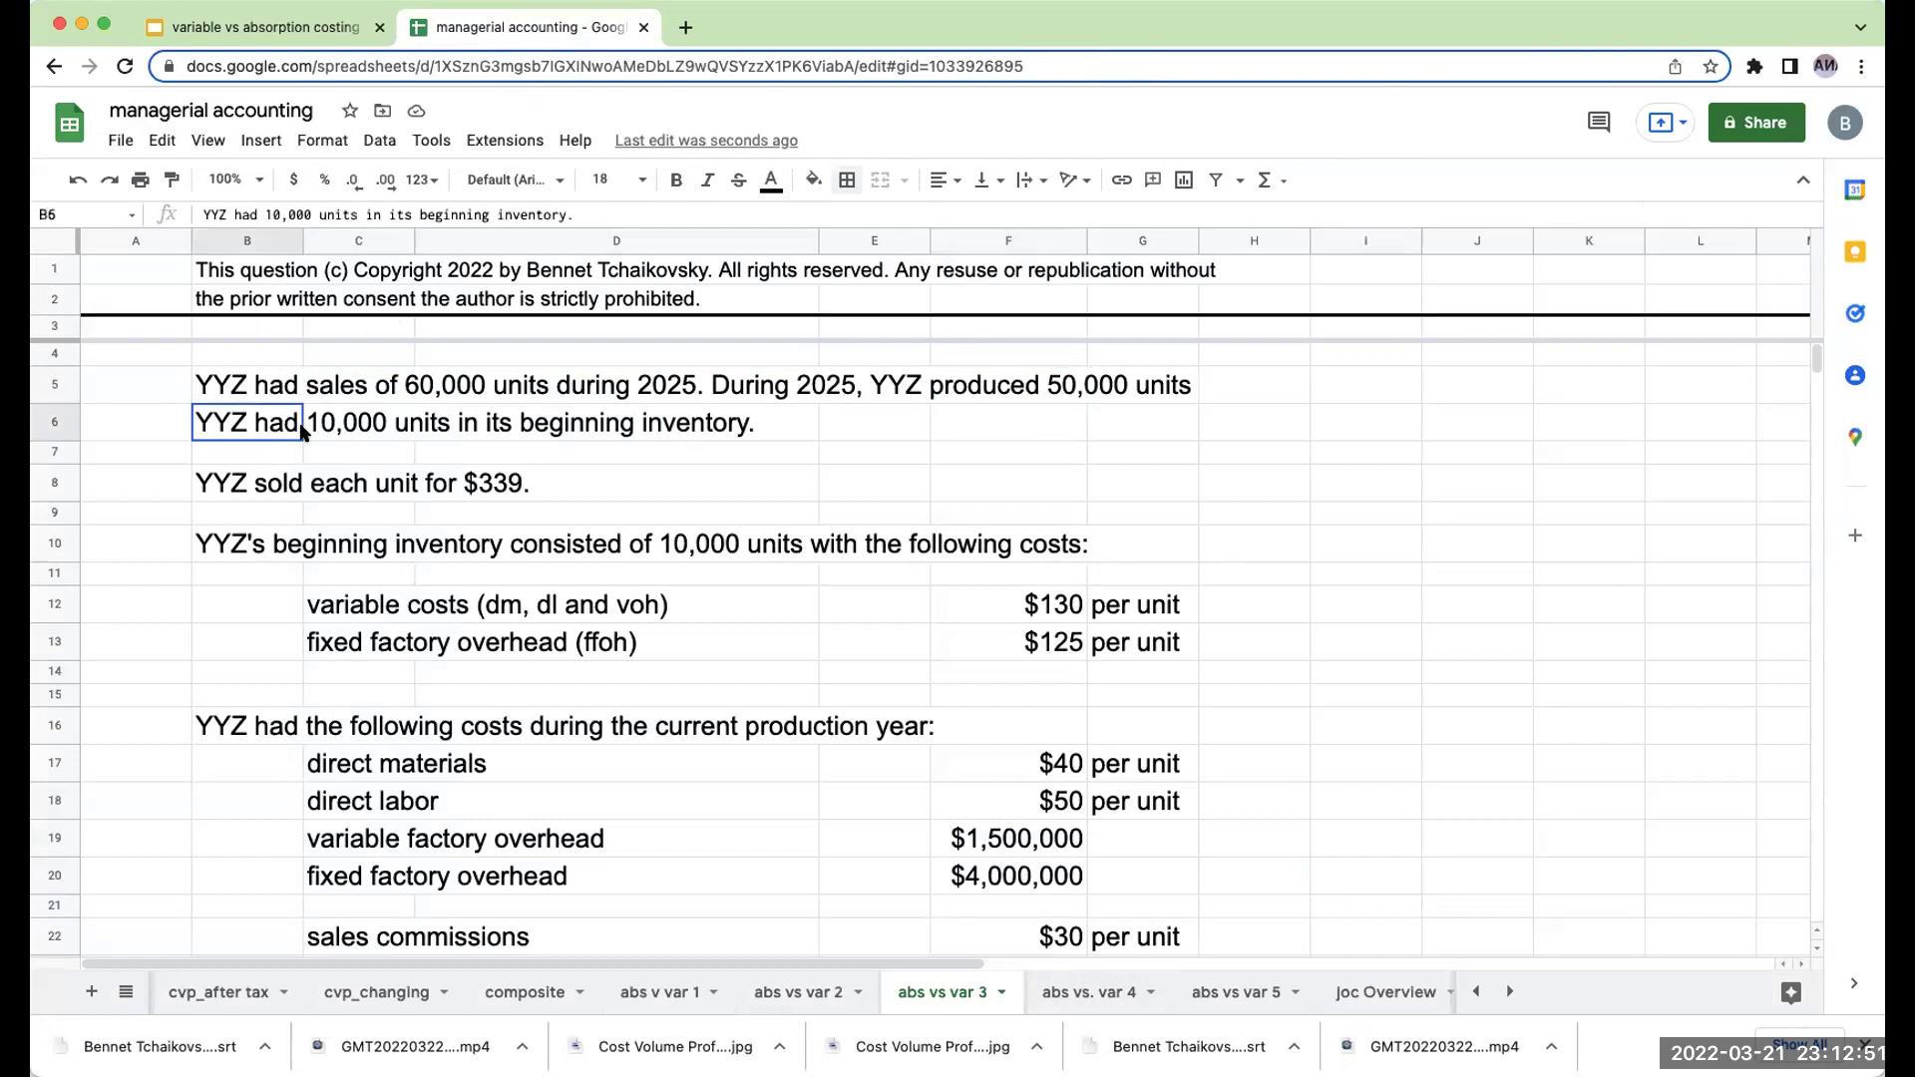
click(374, 429)
click(571, 422)
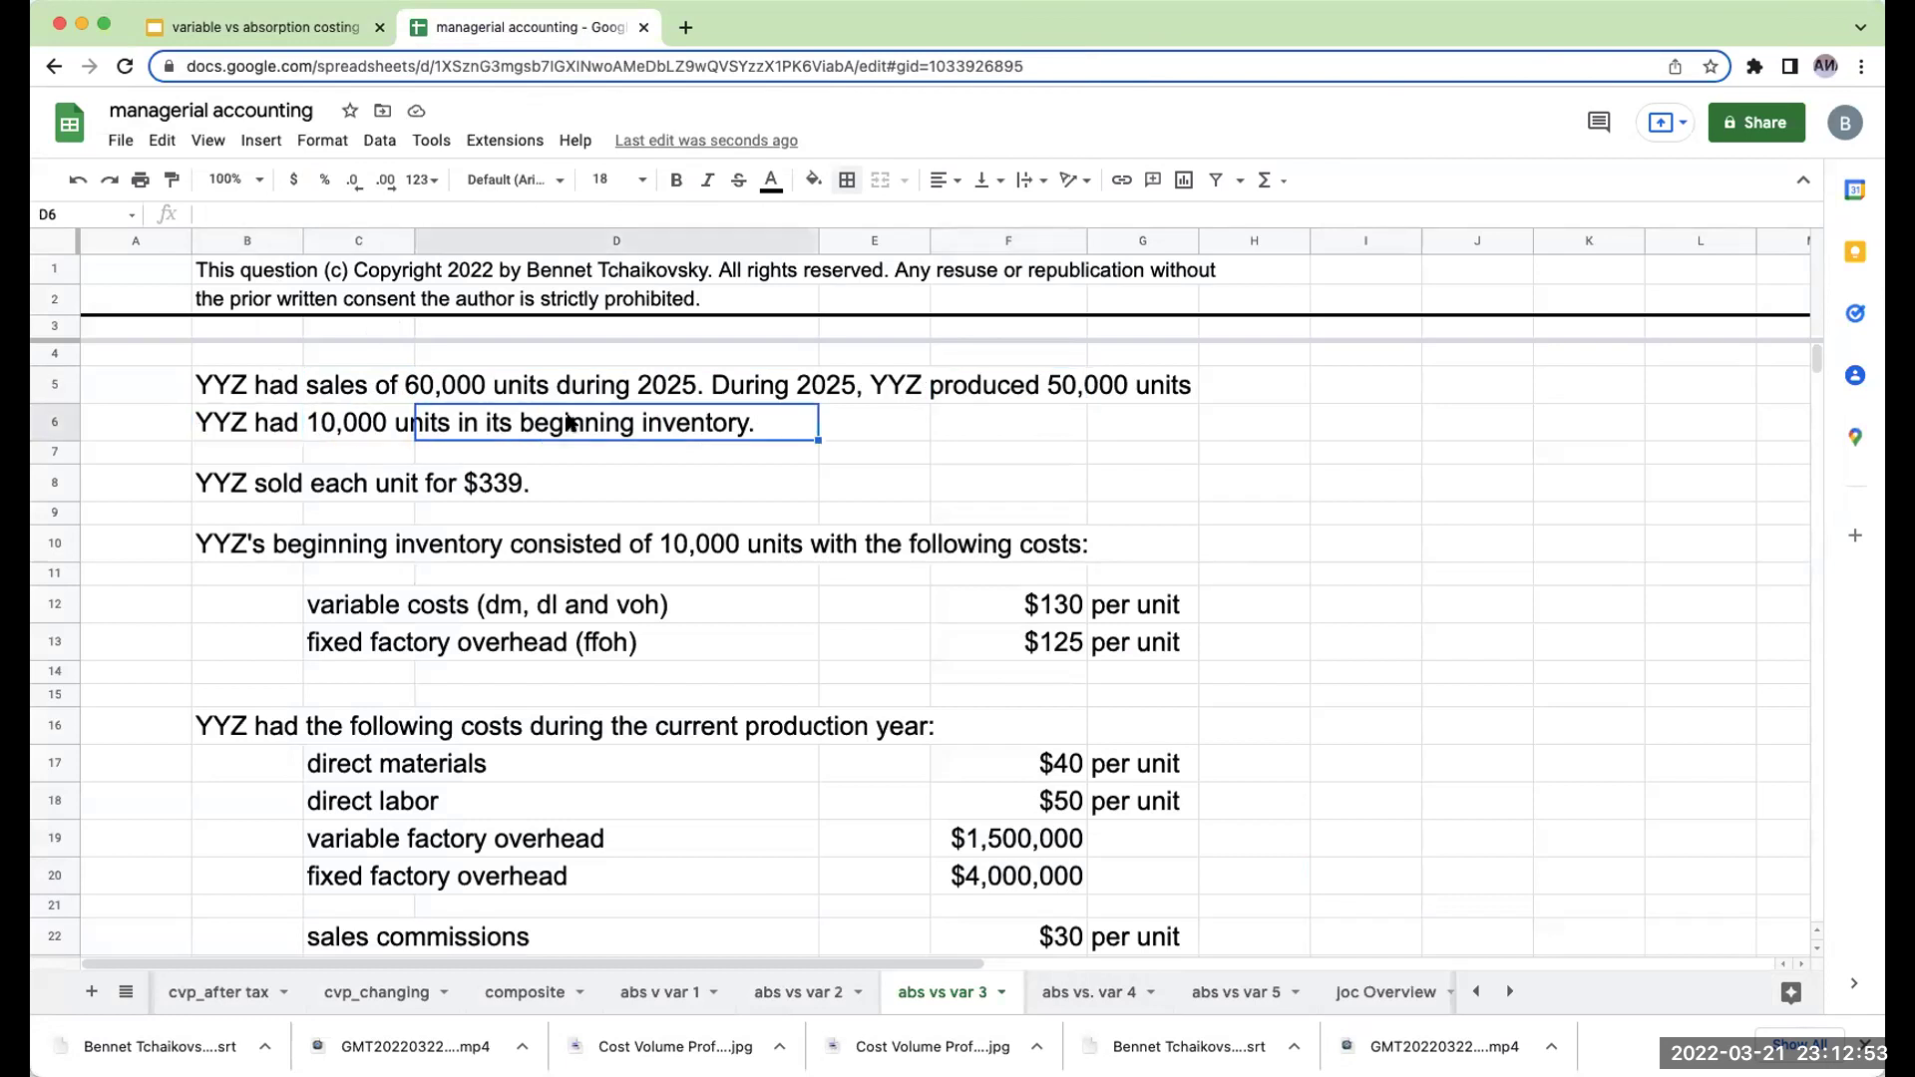
click(247, 474)
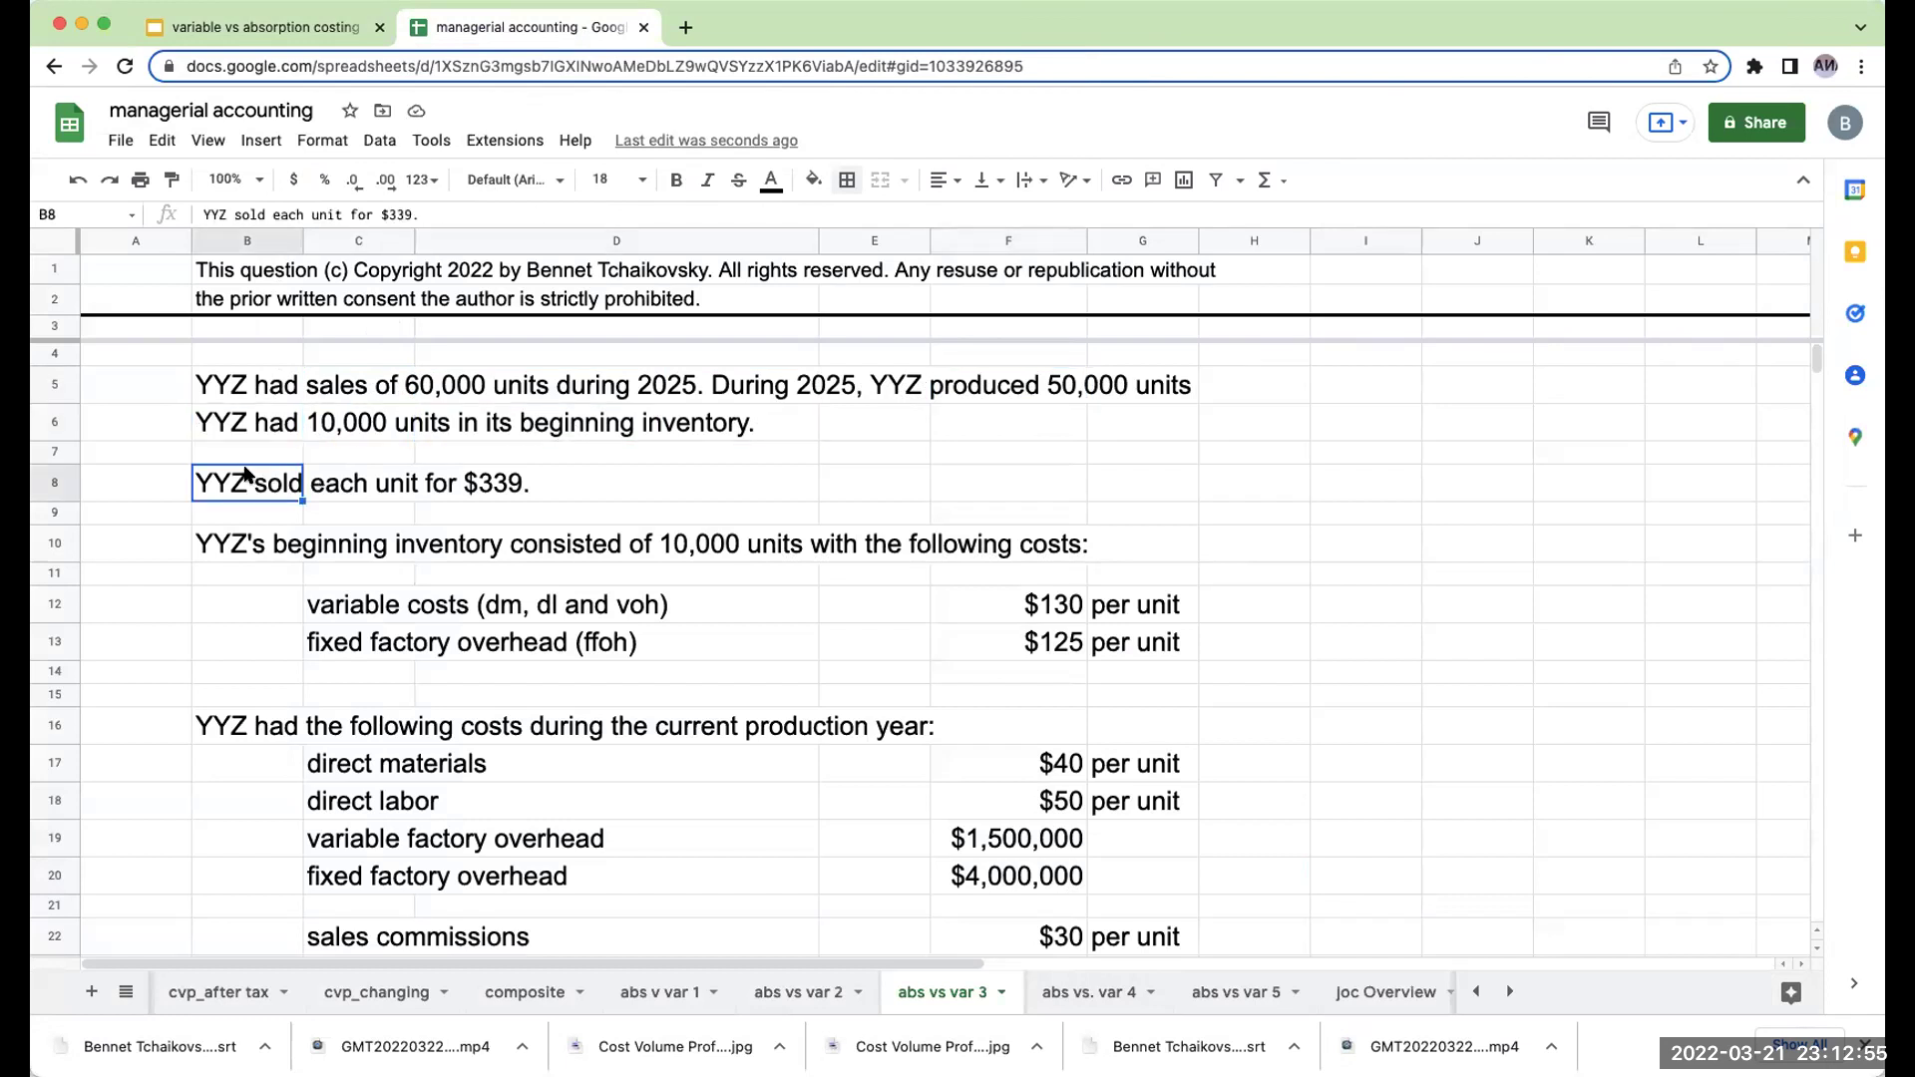
click(329, 547)
Read through the beginning inventory costs, current-year costs and the required cost-per-unit and income statement tasks.
scroll(498, 558, down, 1)
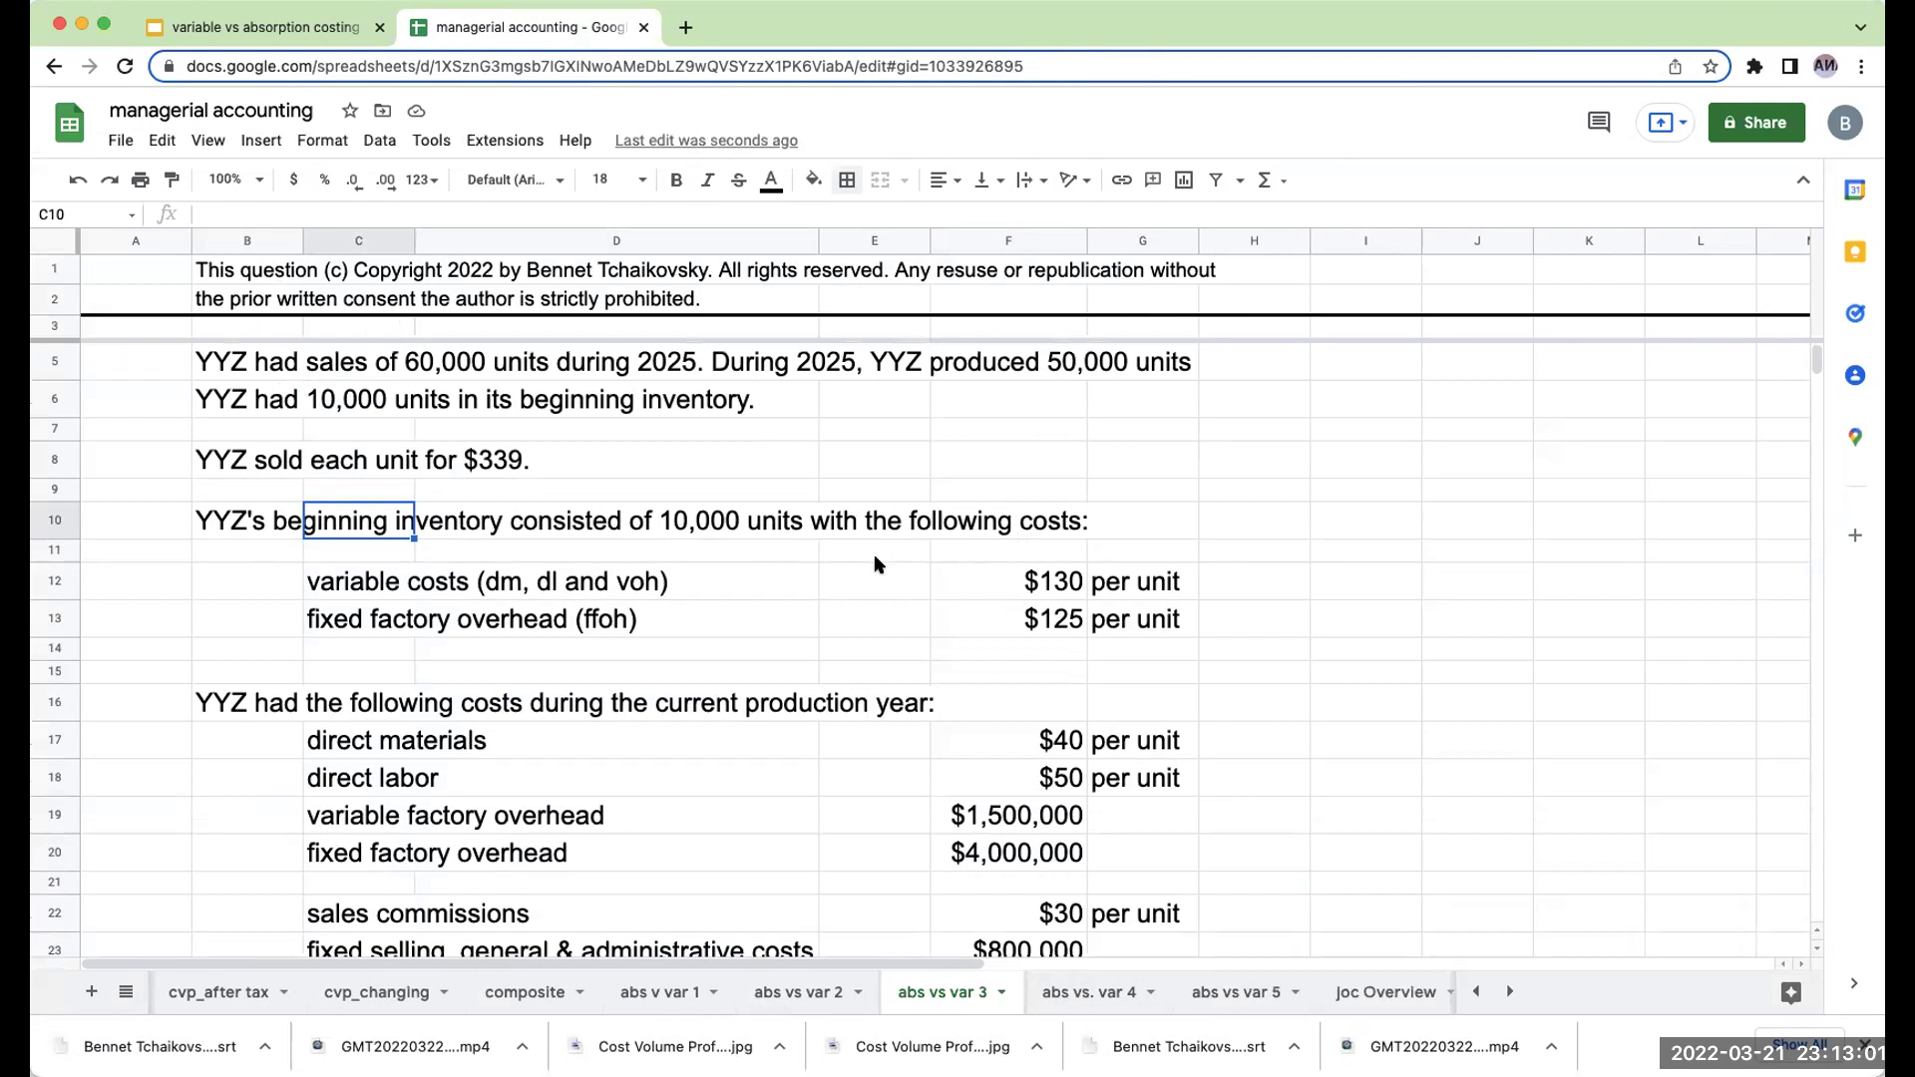
scroll(878, 559, down, 5)
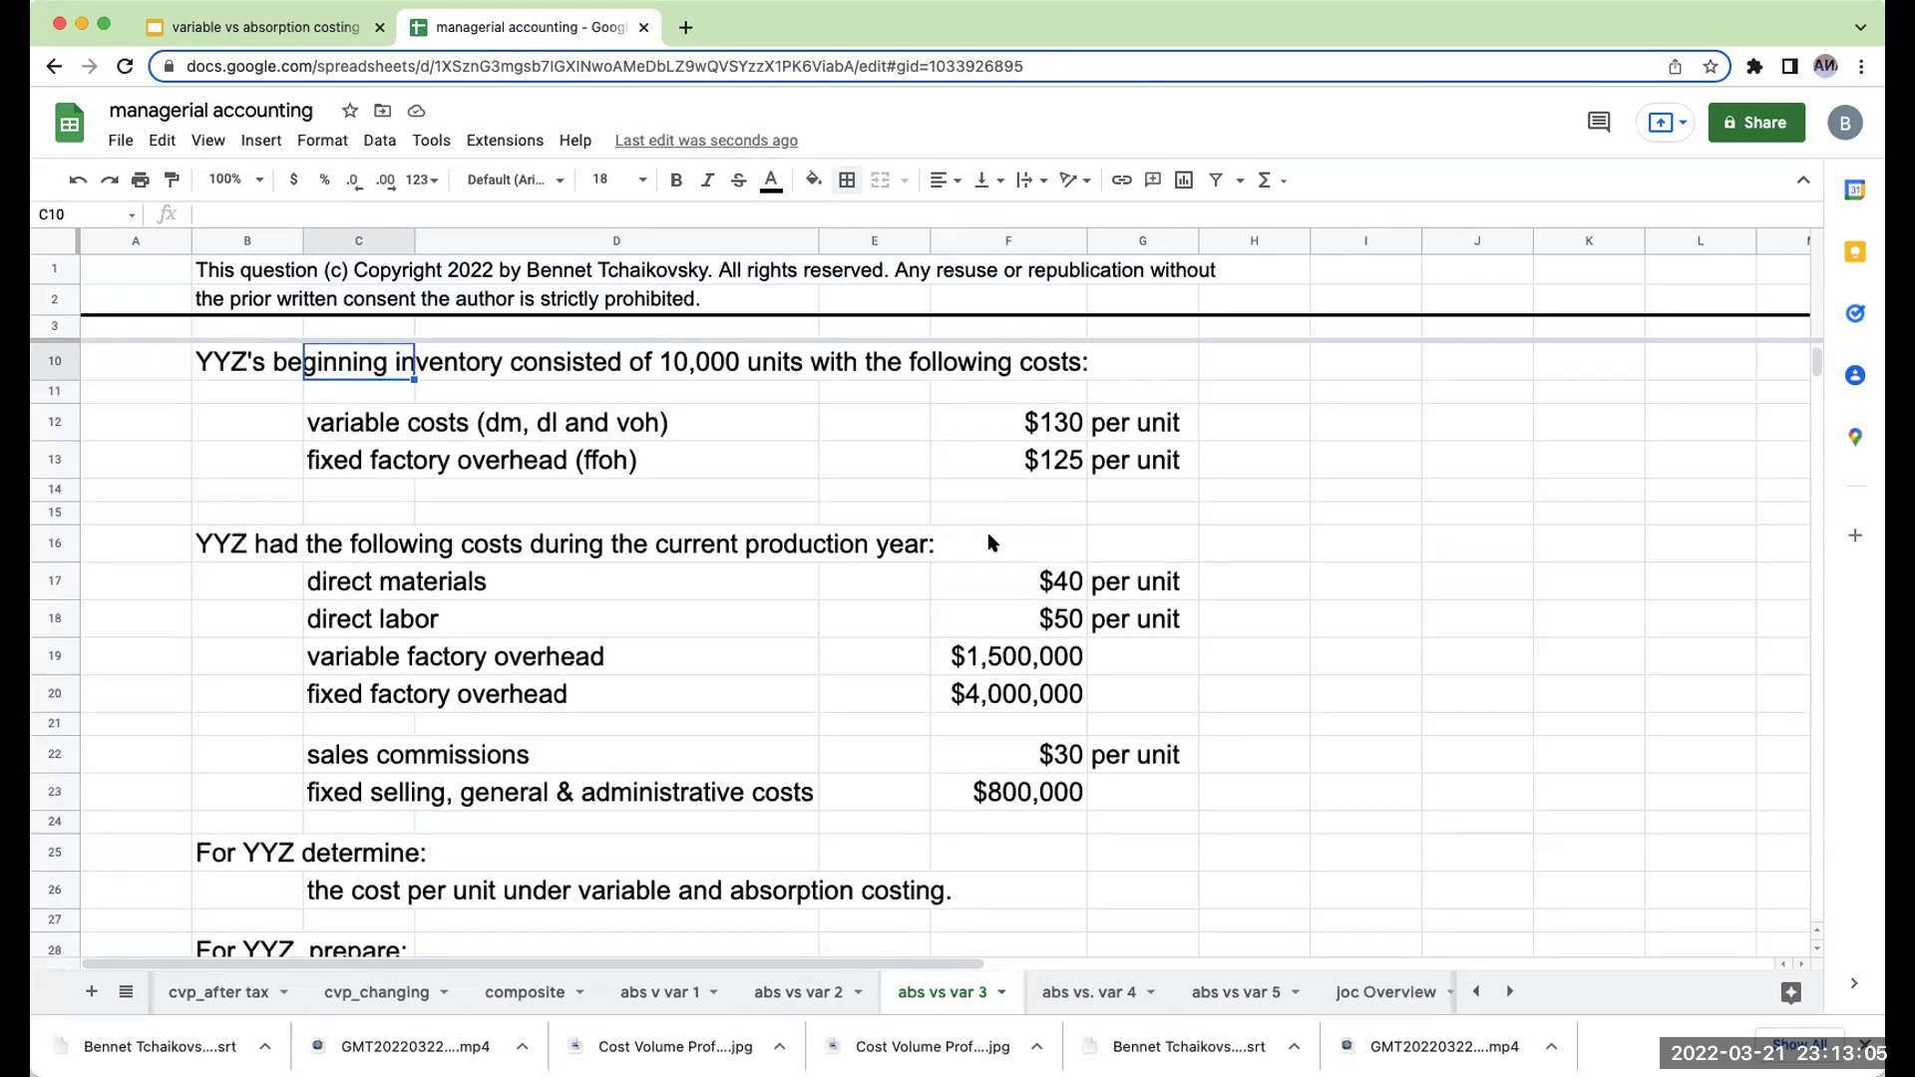
scroll(952, 554, down, 6)
click(778, 706)
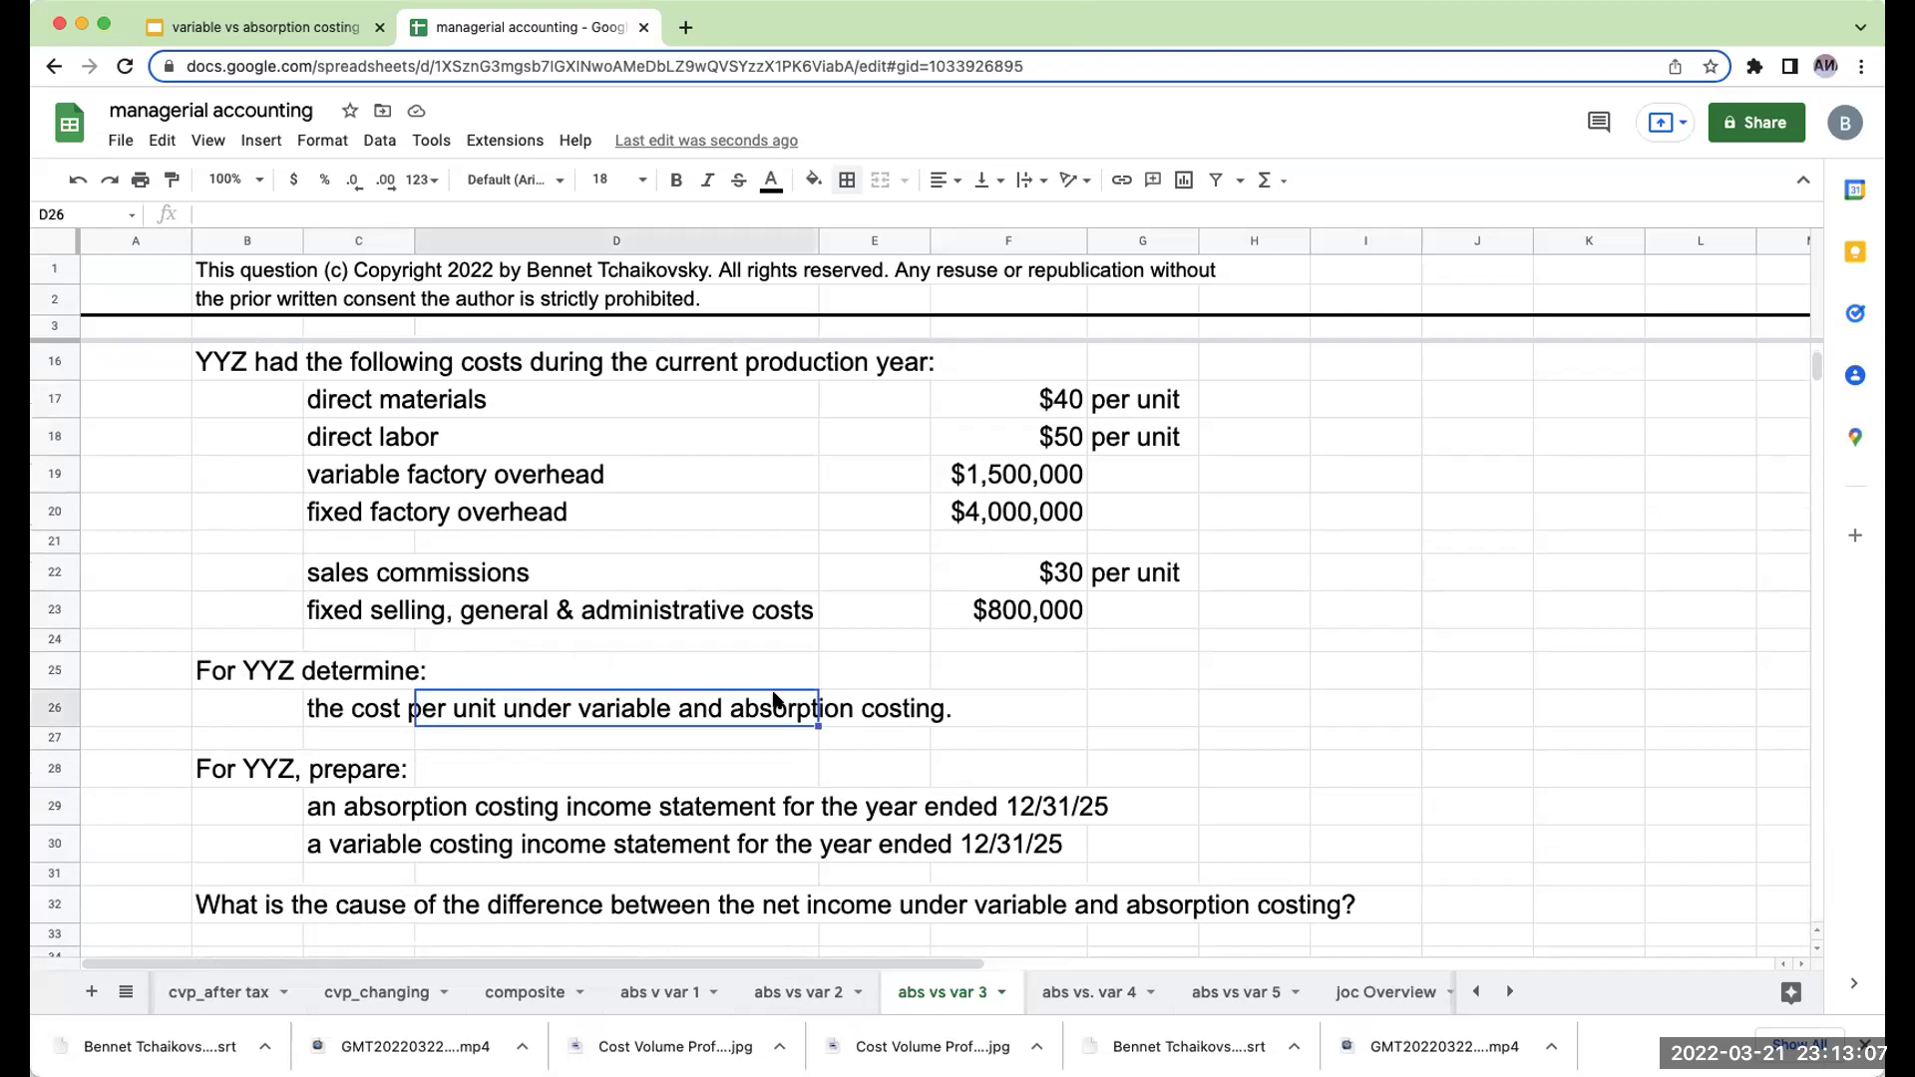
click(399, 707)
click(822, 710)
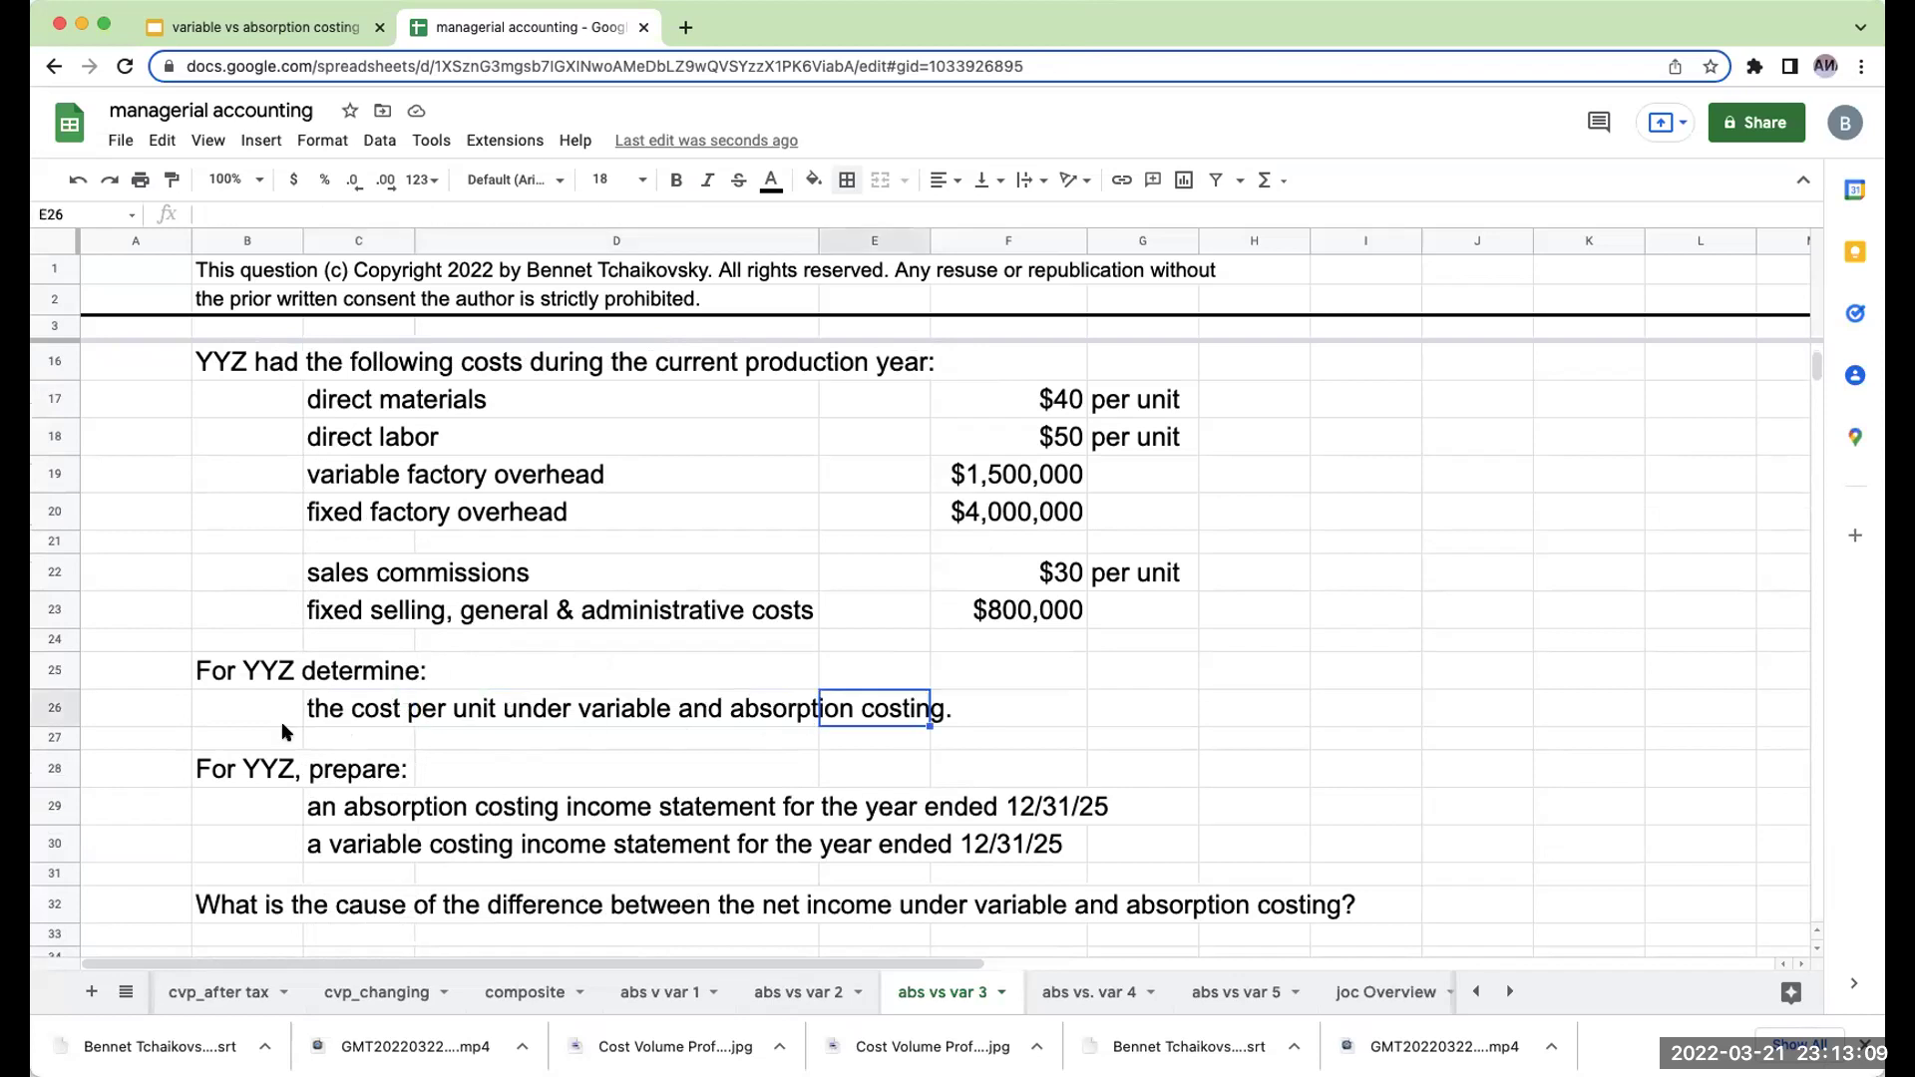
scroll(493, 602, down, 4)
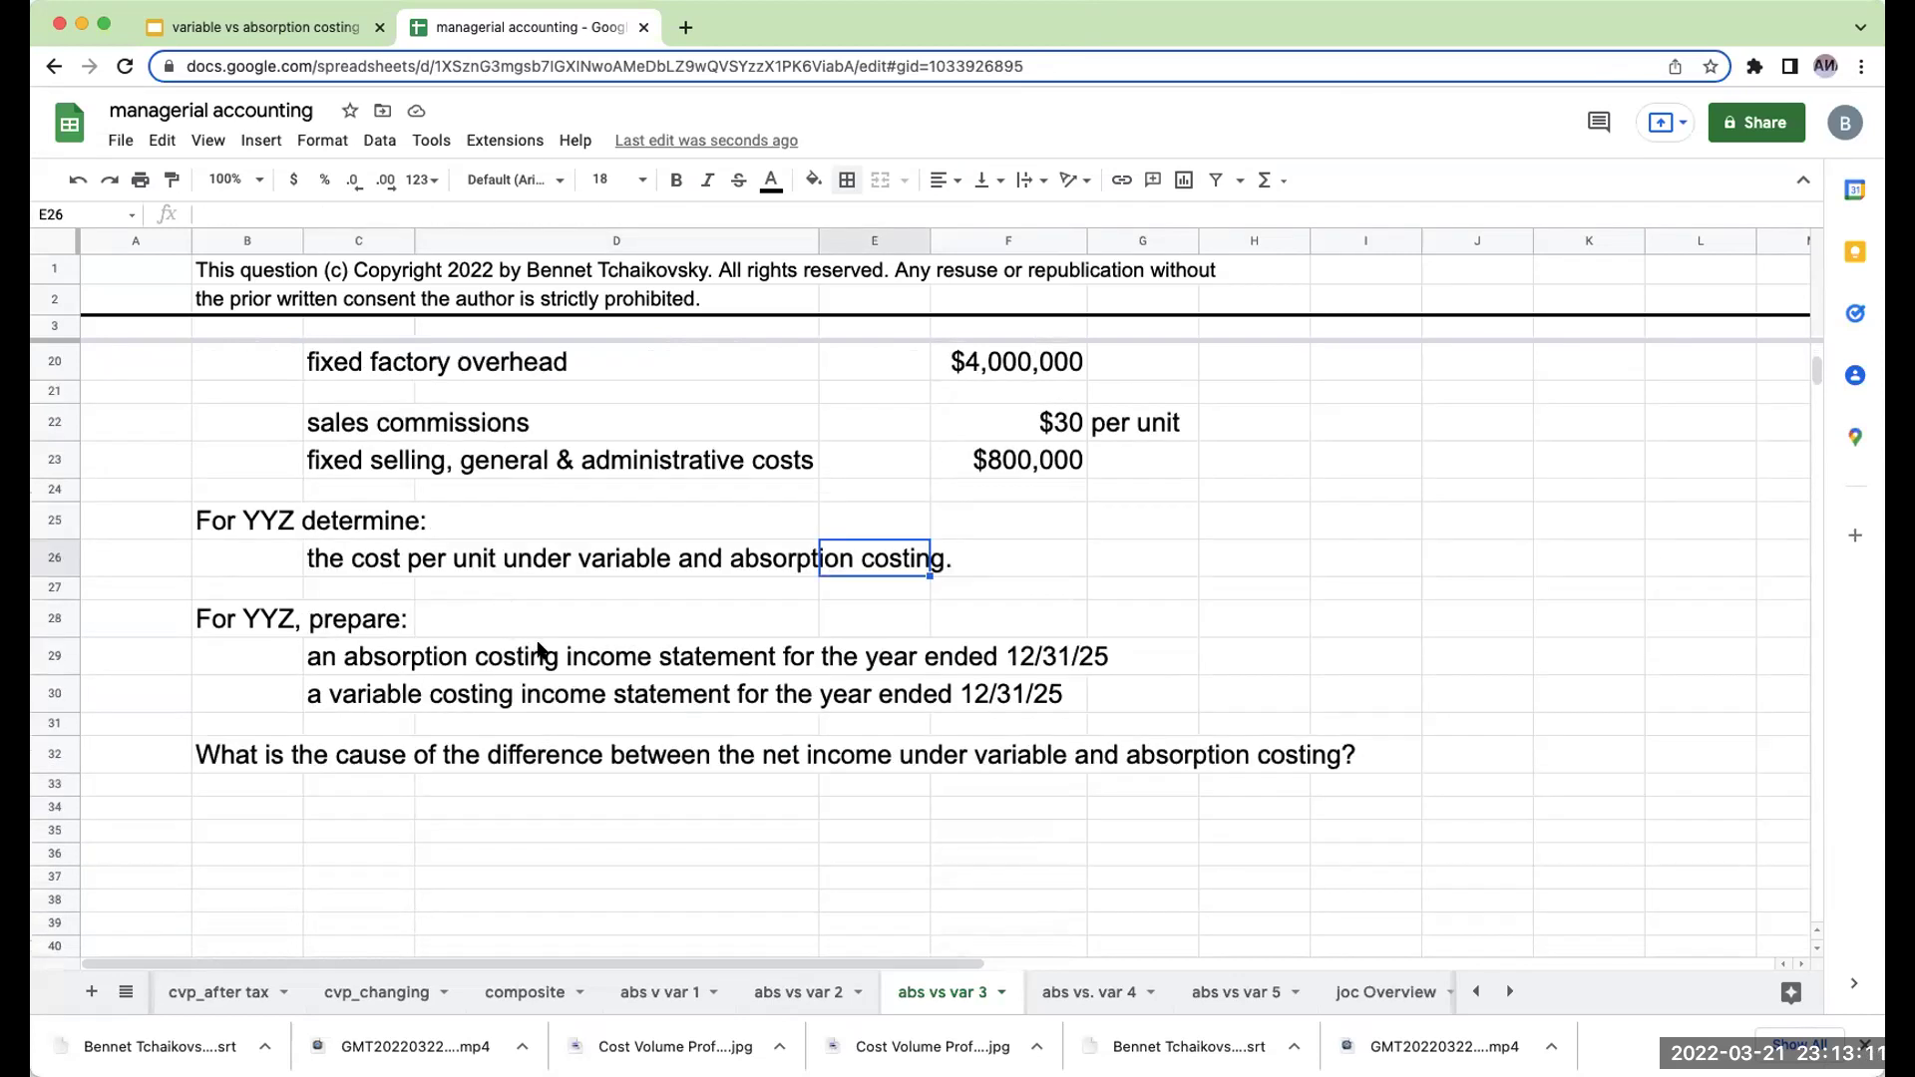
scroll(664, 573, up, 5)
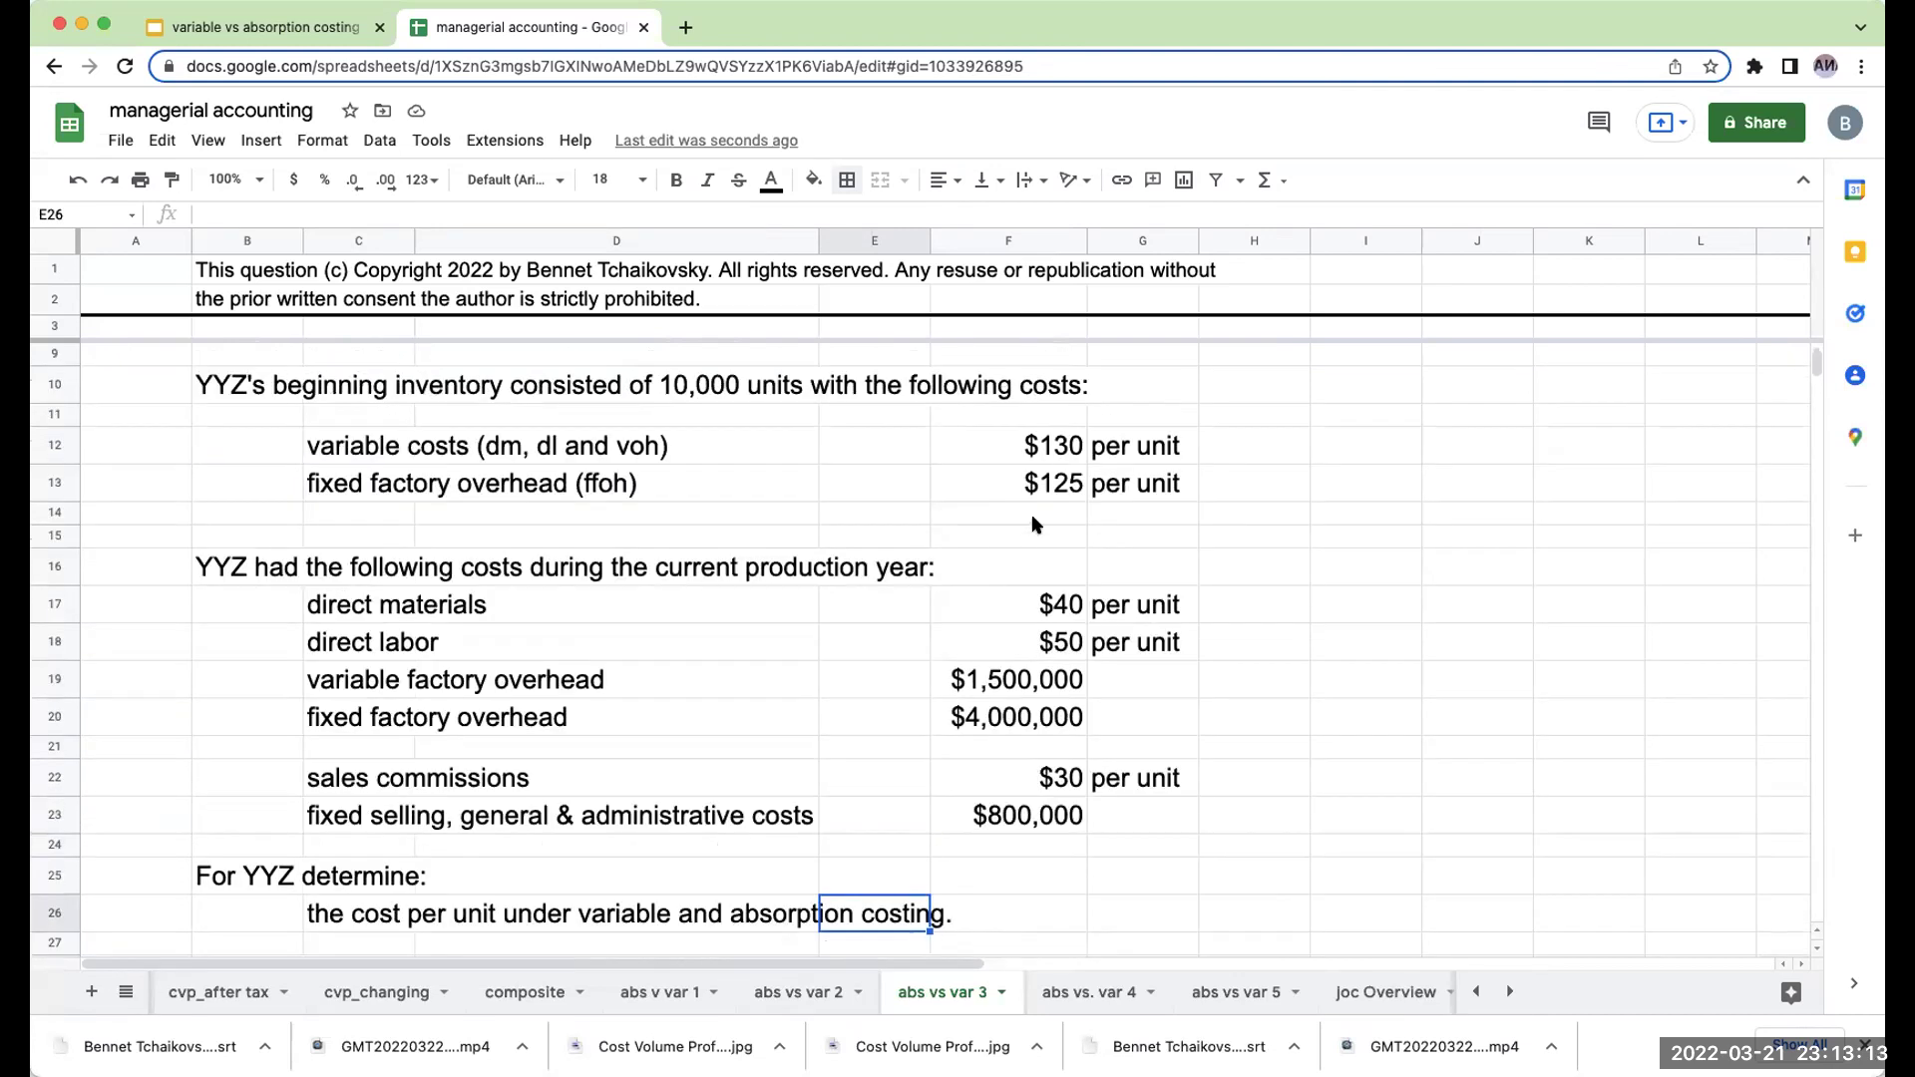
click(1039, 515)
text(=F12+F13)
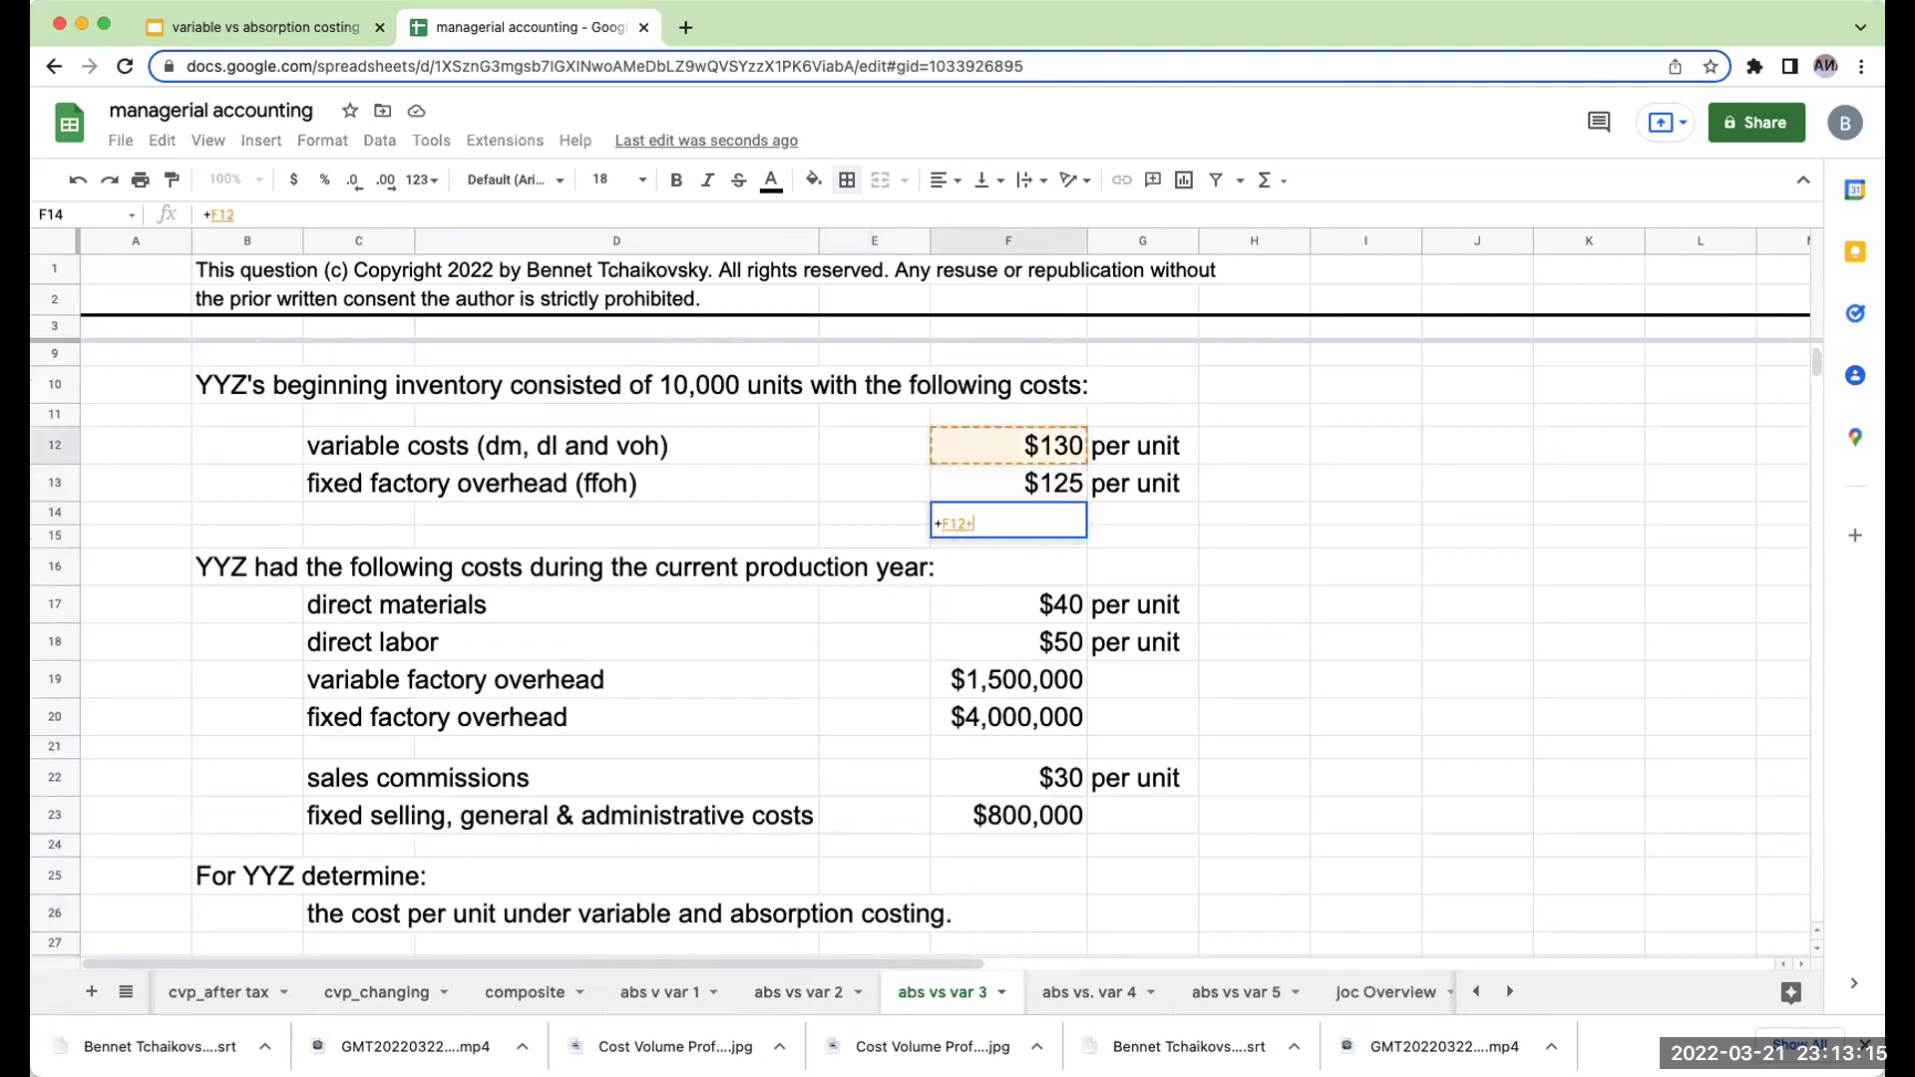
key(Return)
key(Up)
key(Delete)
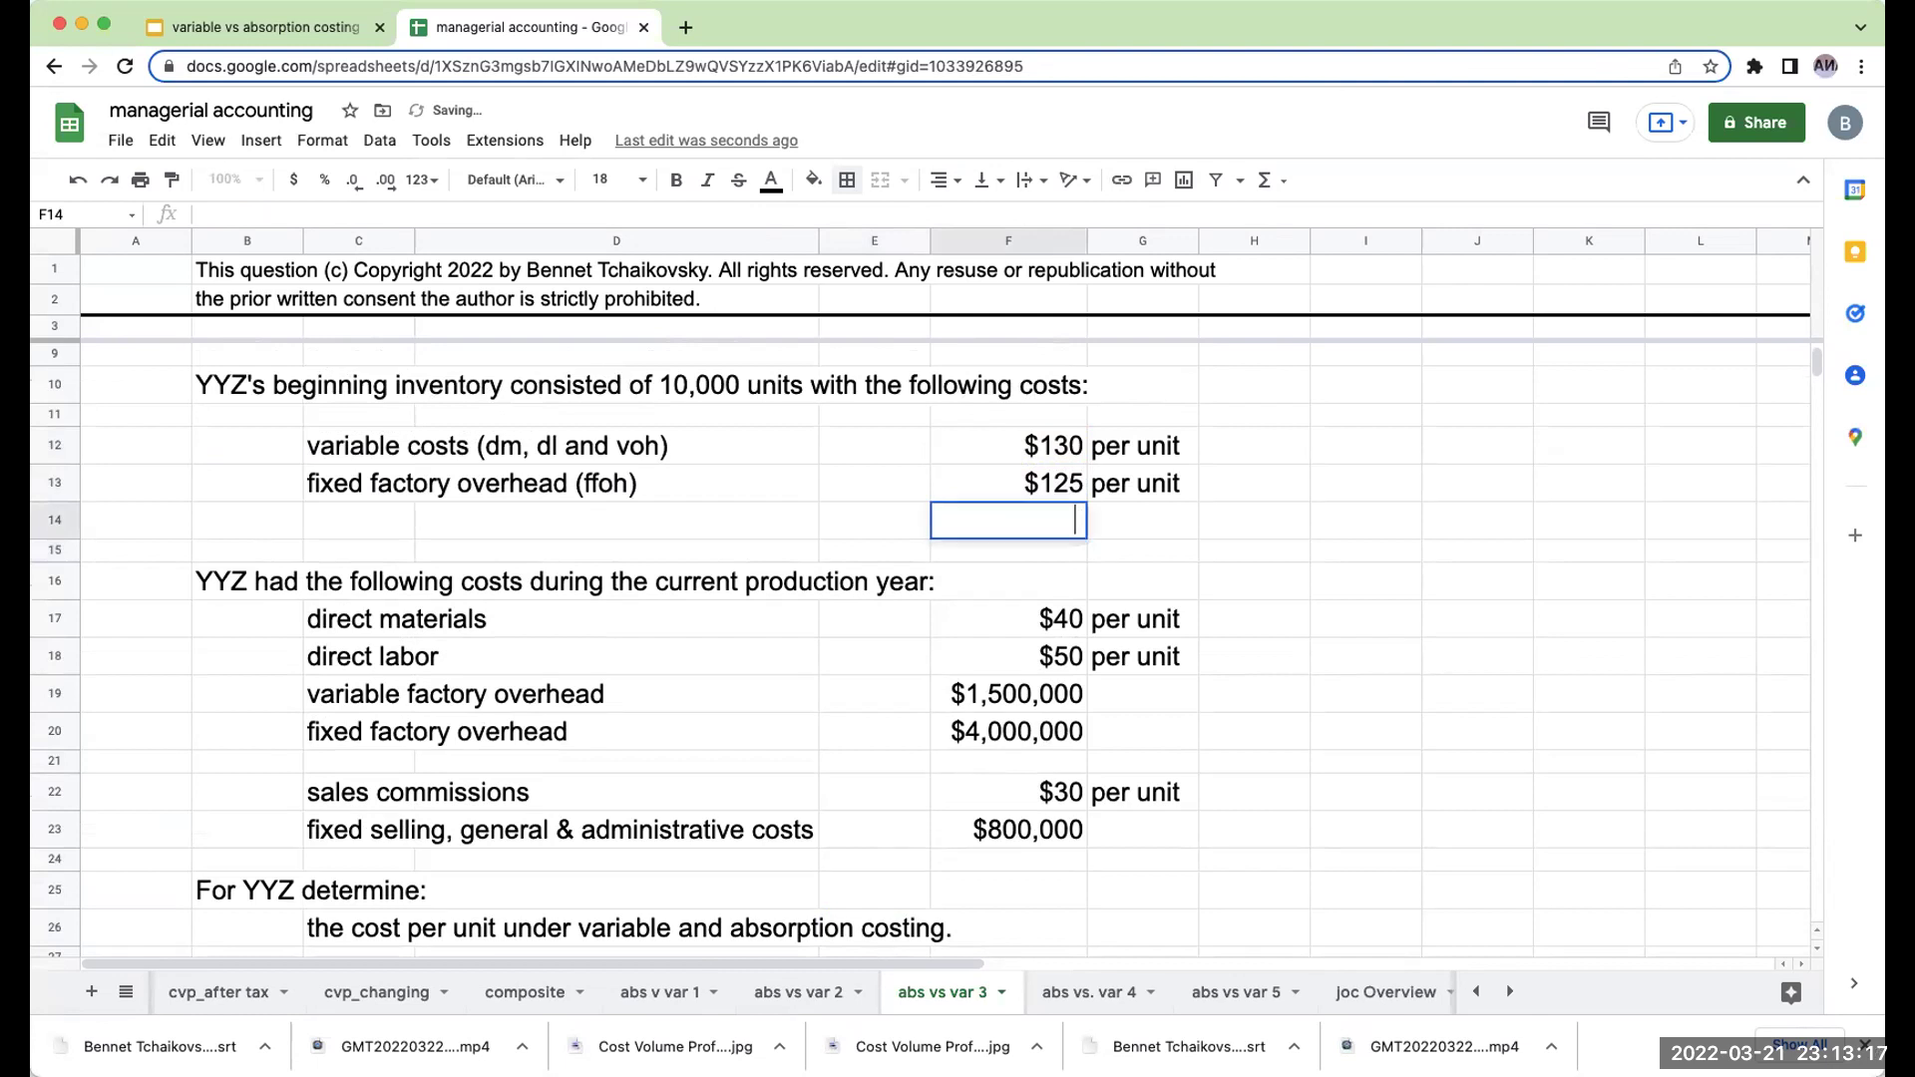
key(Down)
Enter the heading "variable costing" in cell D35, below the problem's questions.
scroll(769, 485, down, 5)
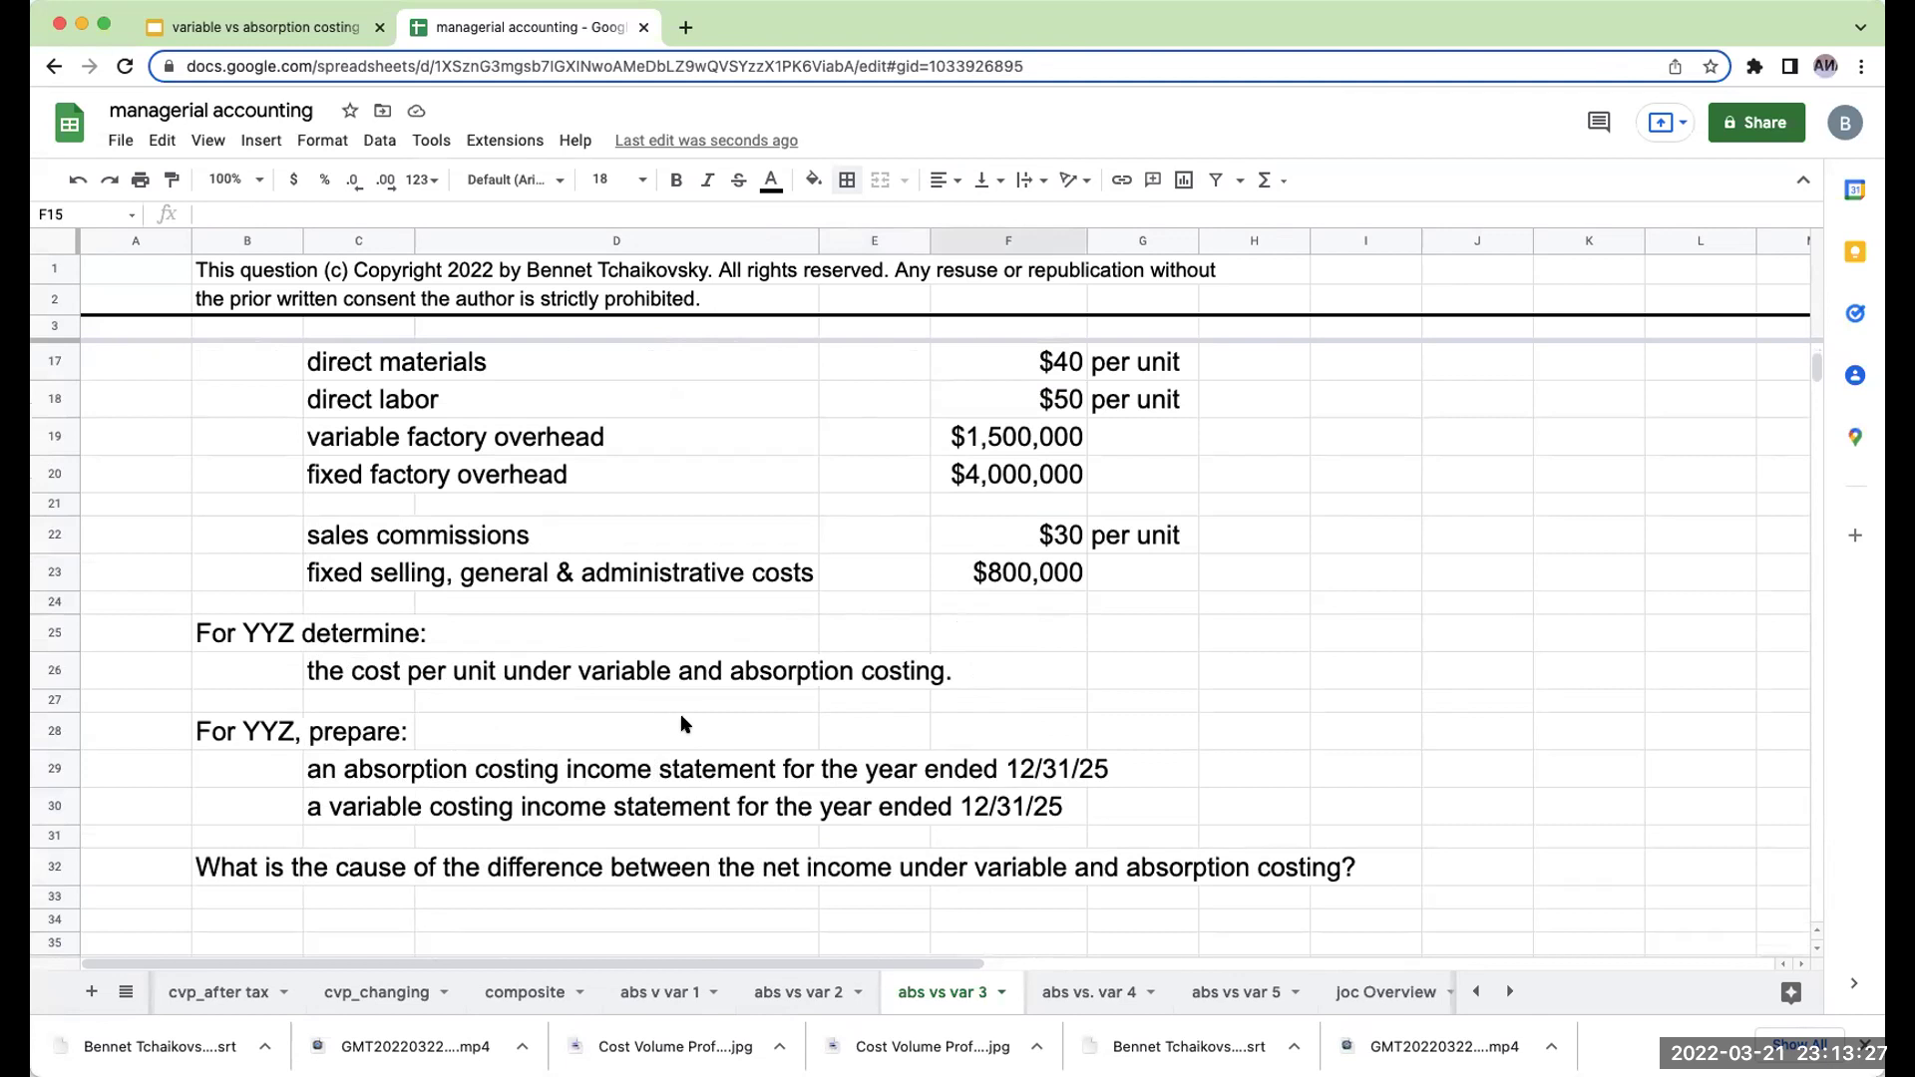
scroll(684, 710, down, 1)
click(469, 803)
click(387, 824)
click(526, 832)
text(variabl)
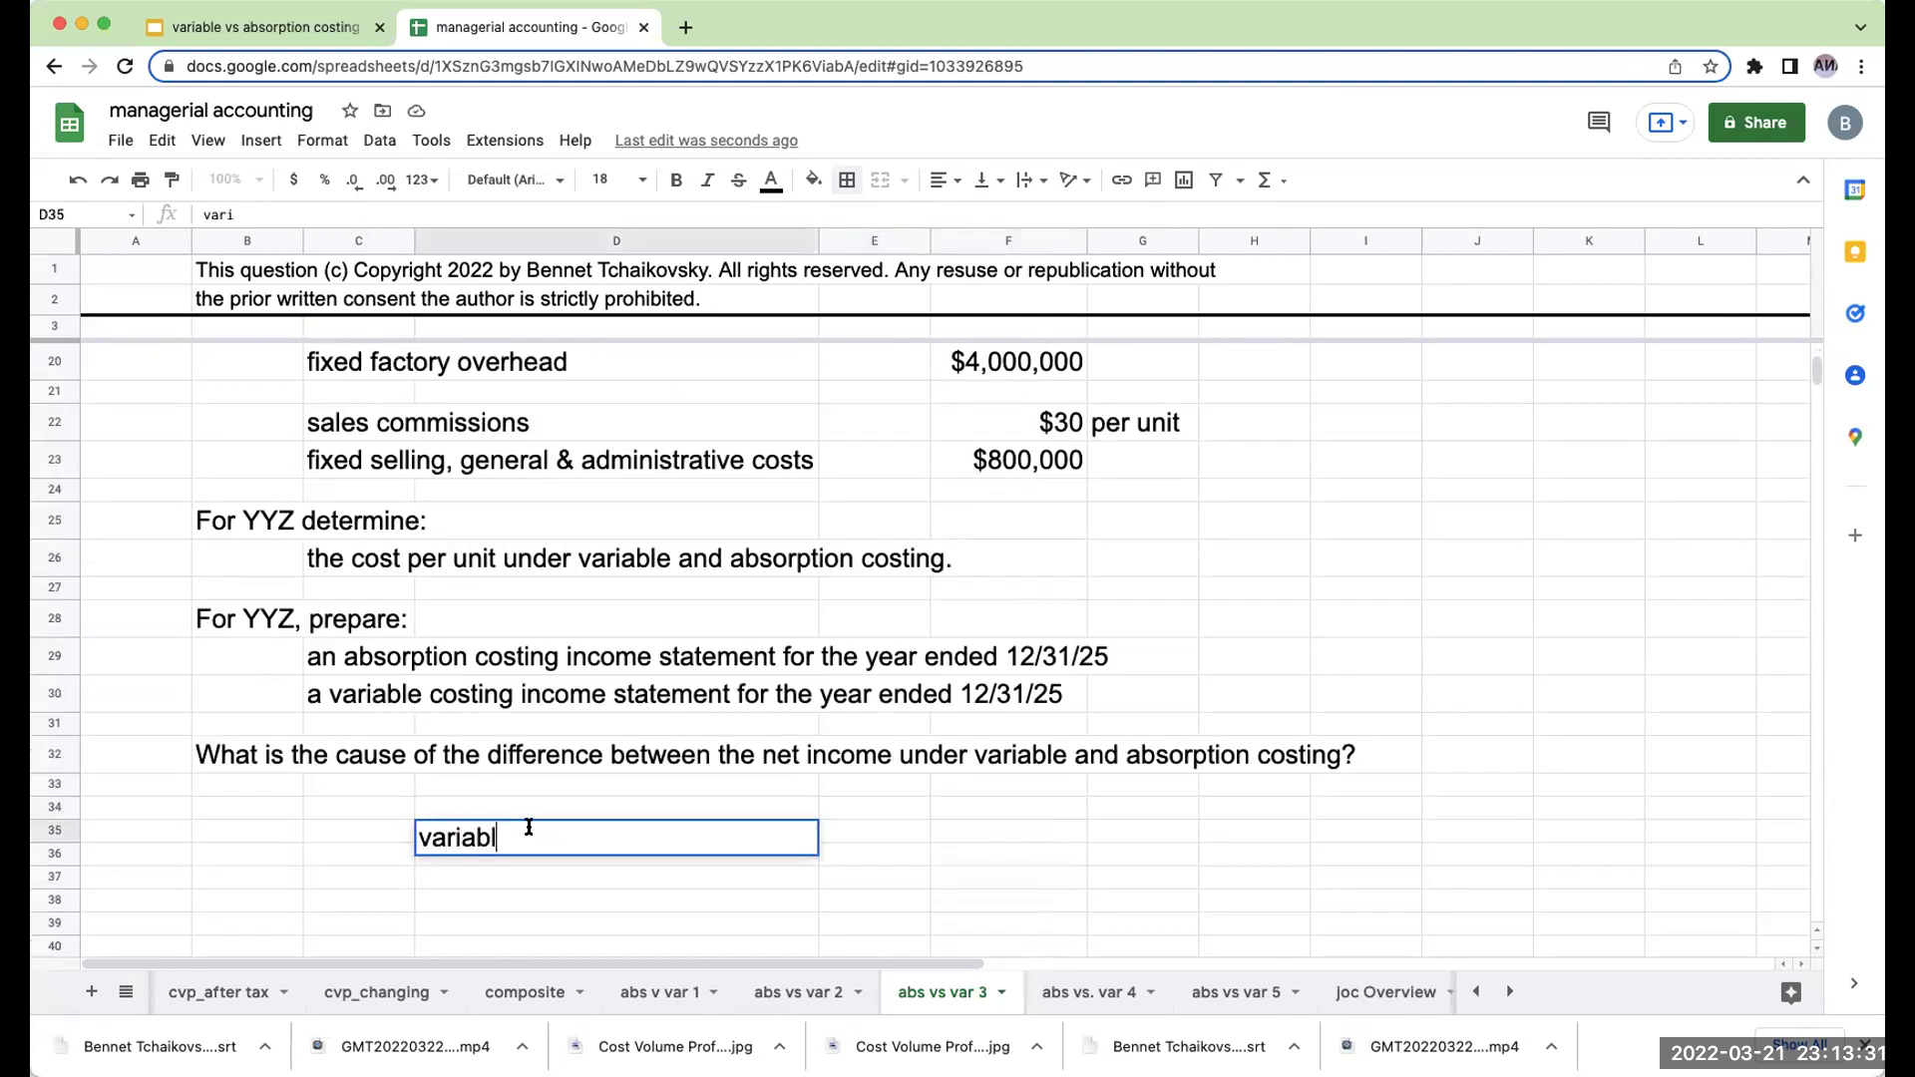
text(e costing)
key(Return)
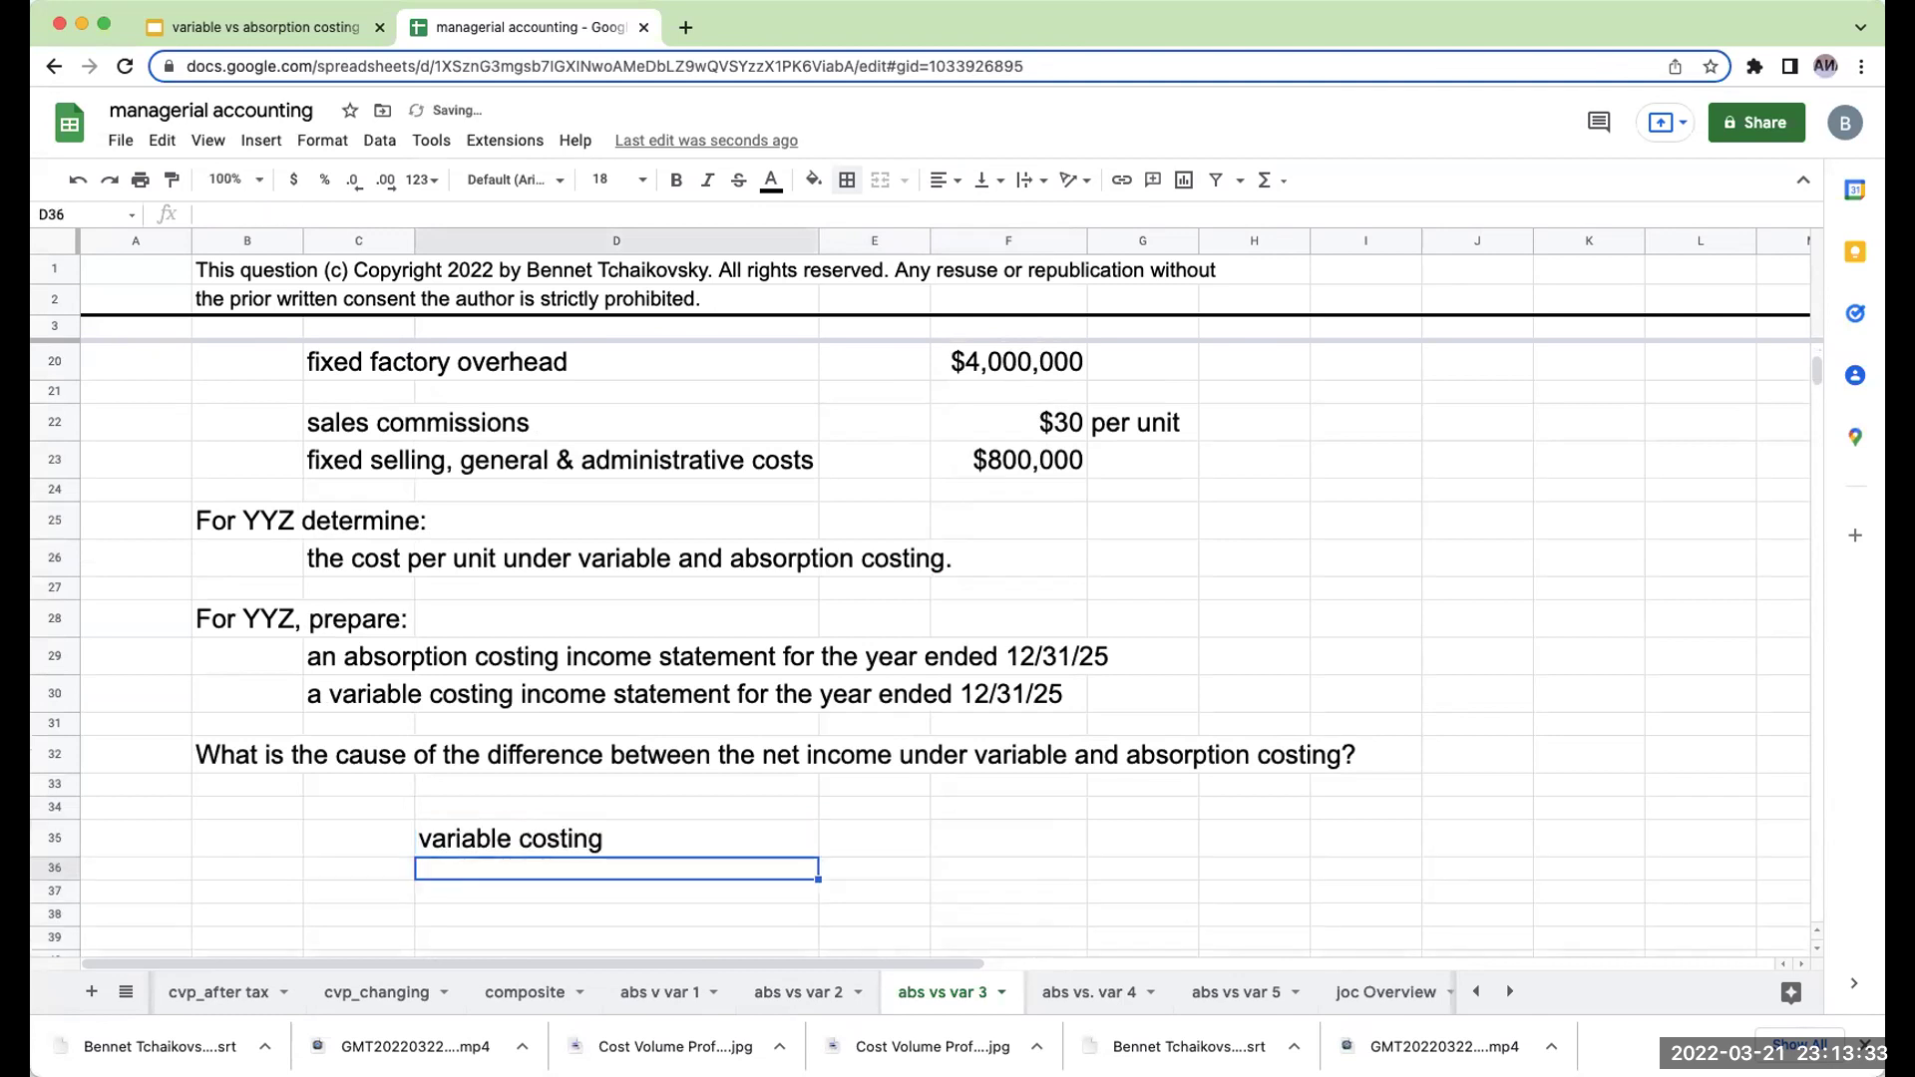
Label C36 to C39 as dm, dl, voh and ffoh, and enter N/A for ffoh in D39.
key(Left)
text(dm)
key(Return)
text(dl)
key(Return)
text(voh)
key(Return)
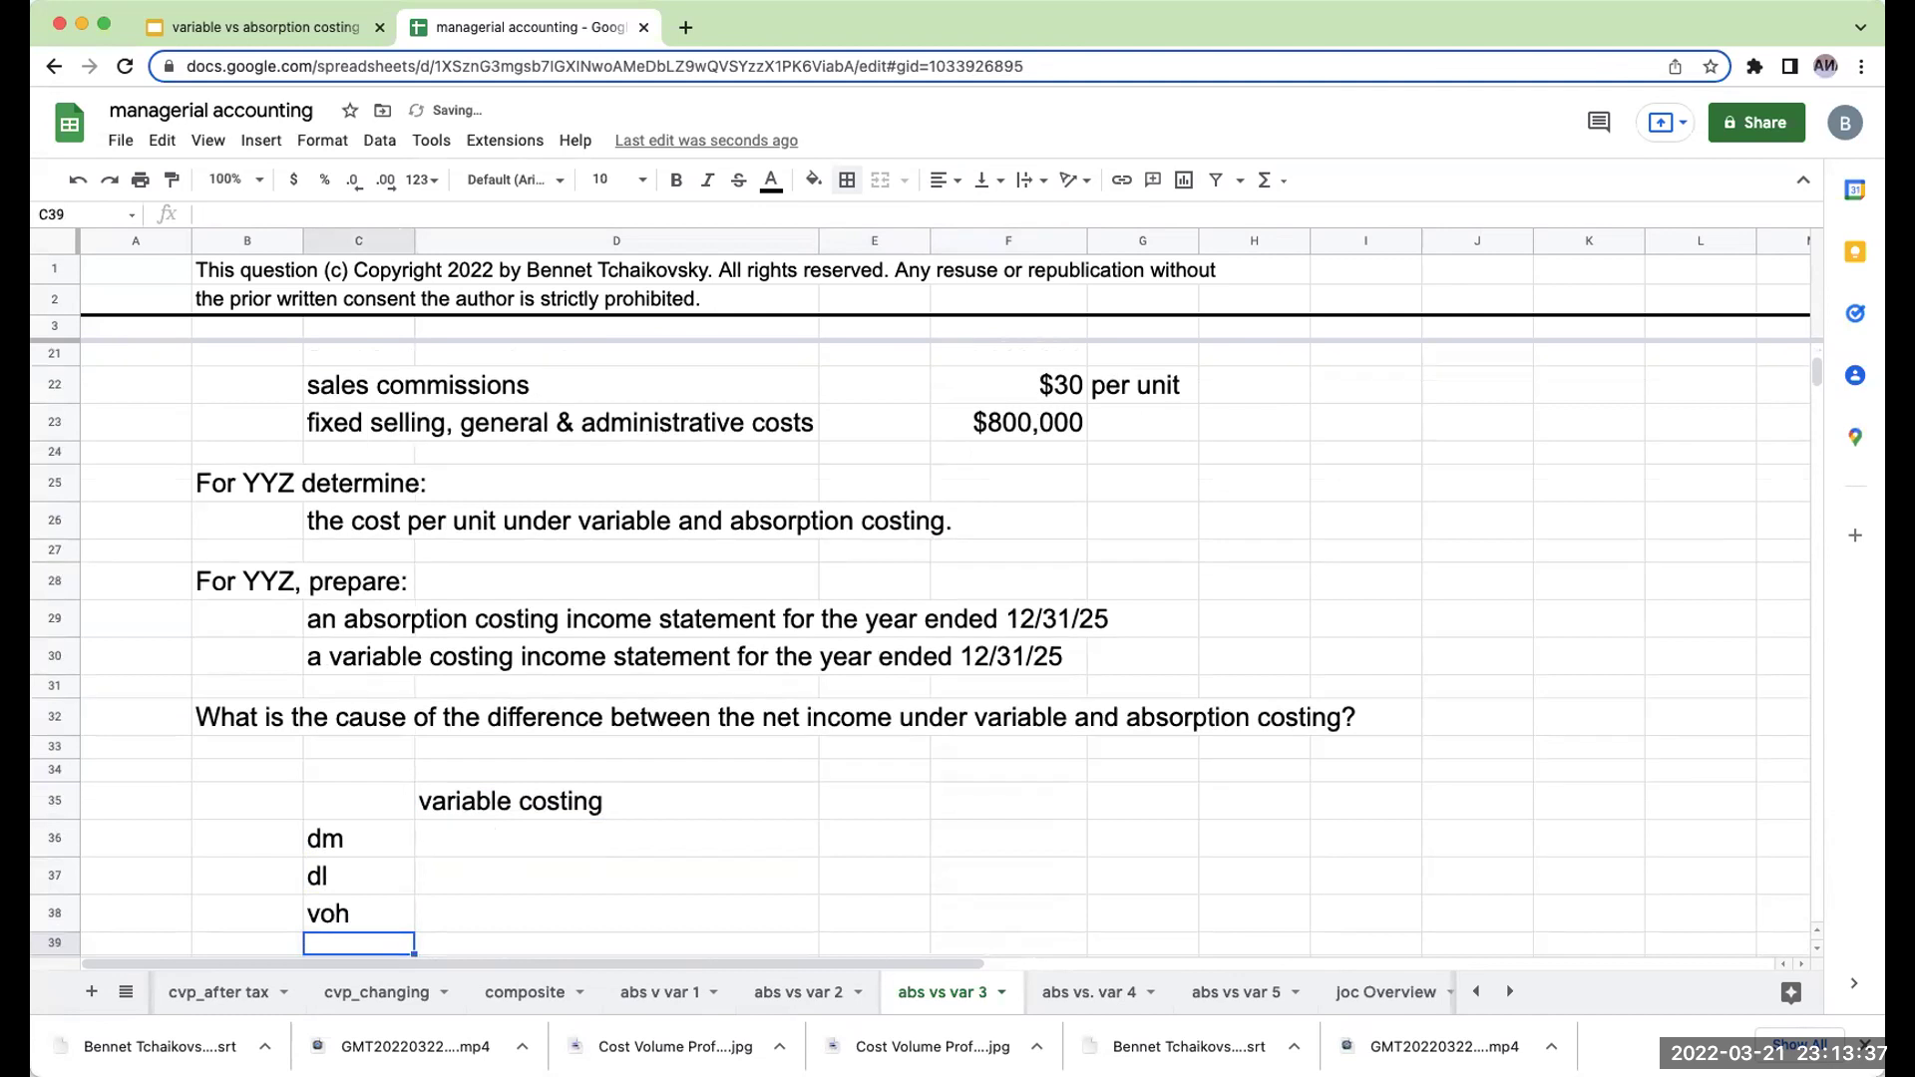
text(ffoh)
key(Tab)
text(N/A)
key(Return)
Set the font size of the work area B36:K56 to 18.
drag(284, 813, 1635, 956)
click(642, 179)
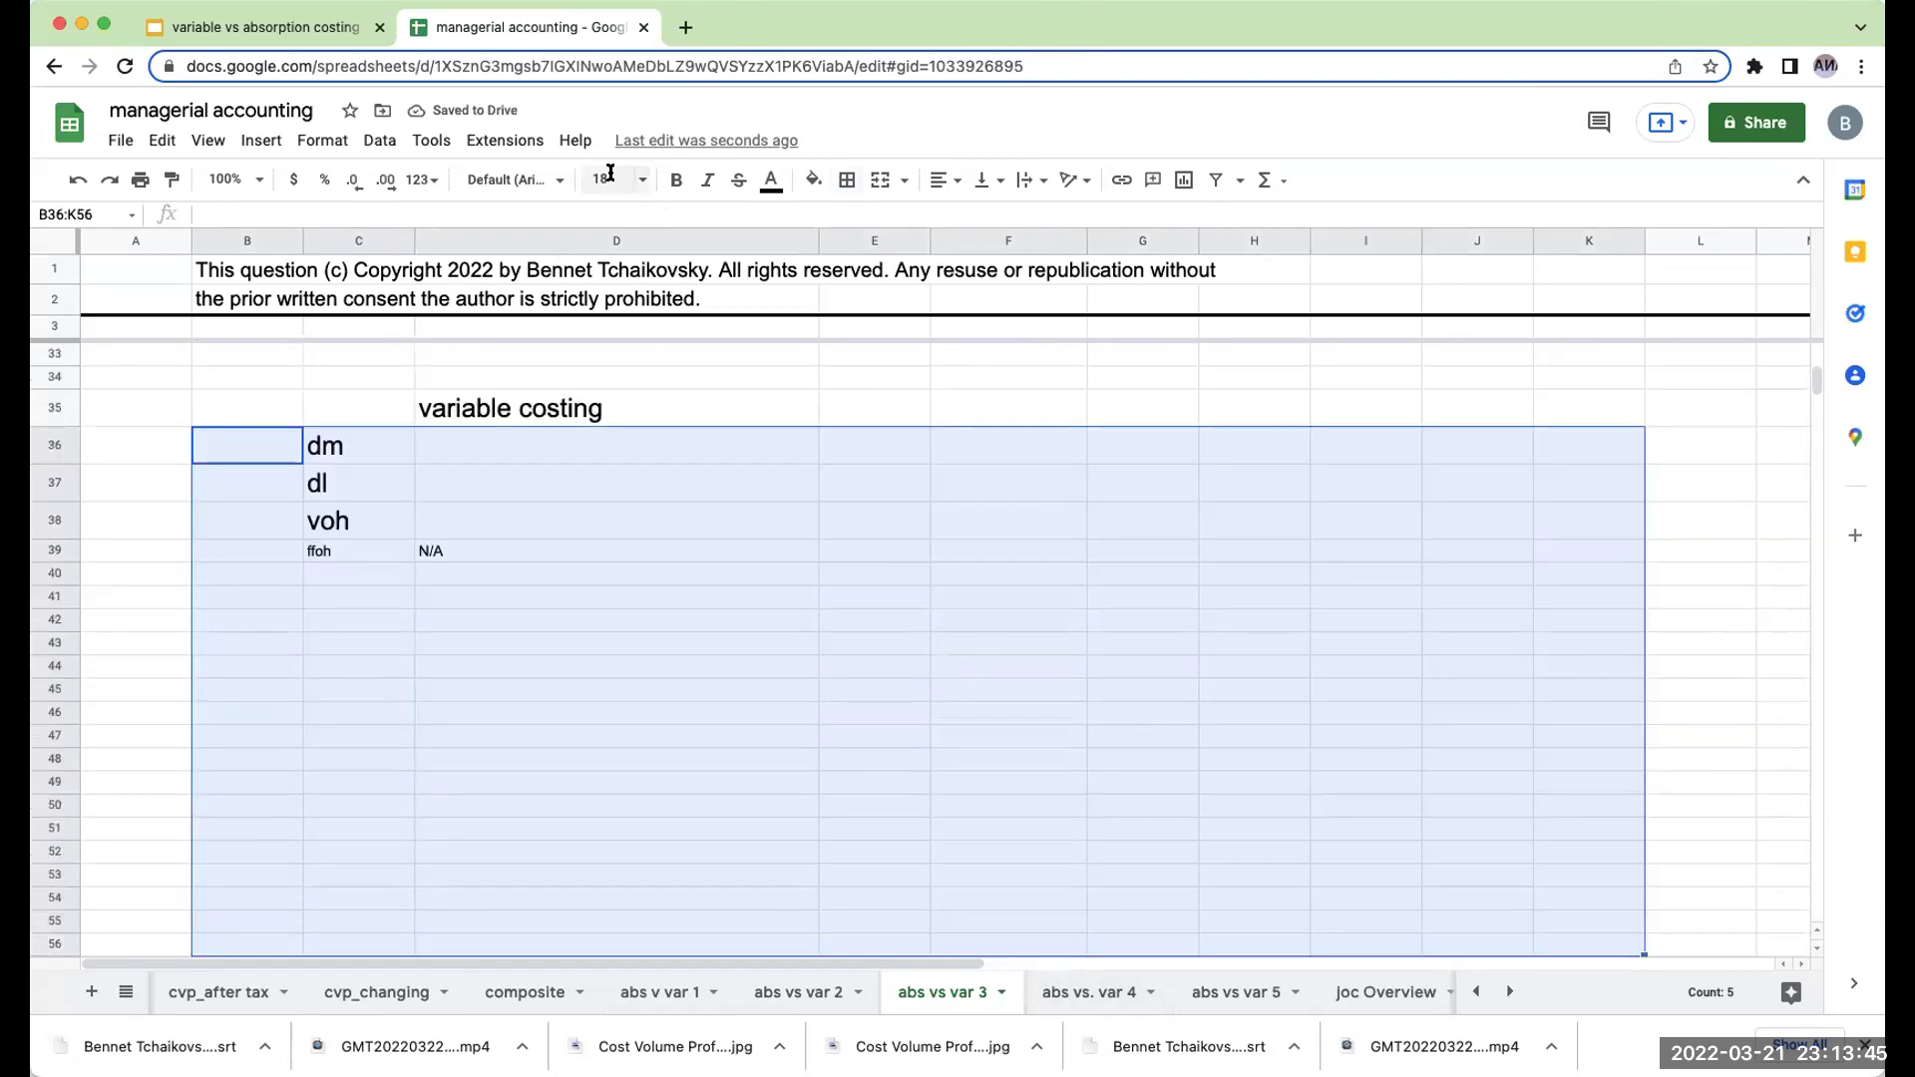
click(603, 502)
Link the dm and dl amounts in D36 and D37 to the direct materials and direct labor costs in F17 and F18.
click(566, 474)
click(574, 439)
text(+)
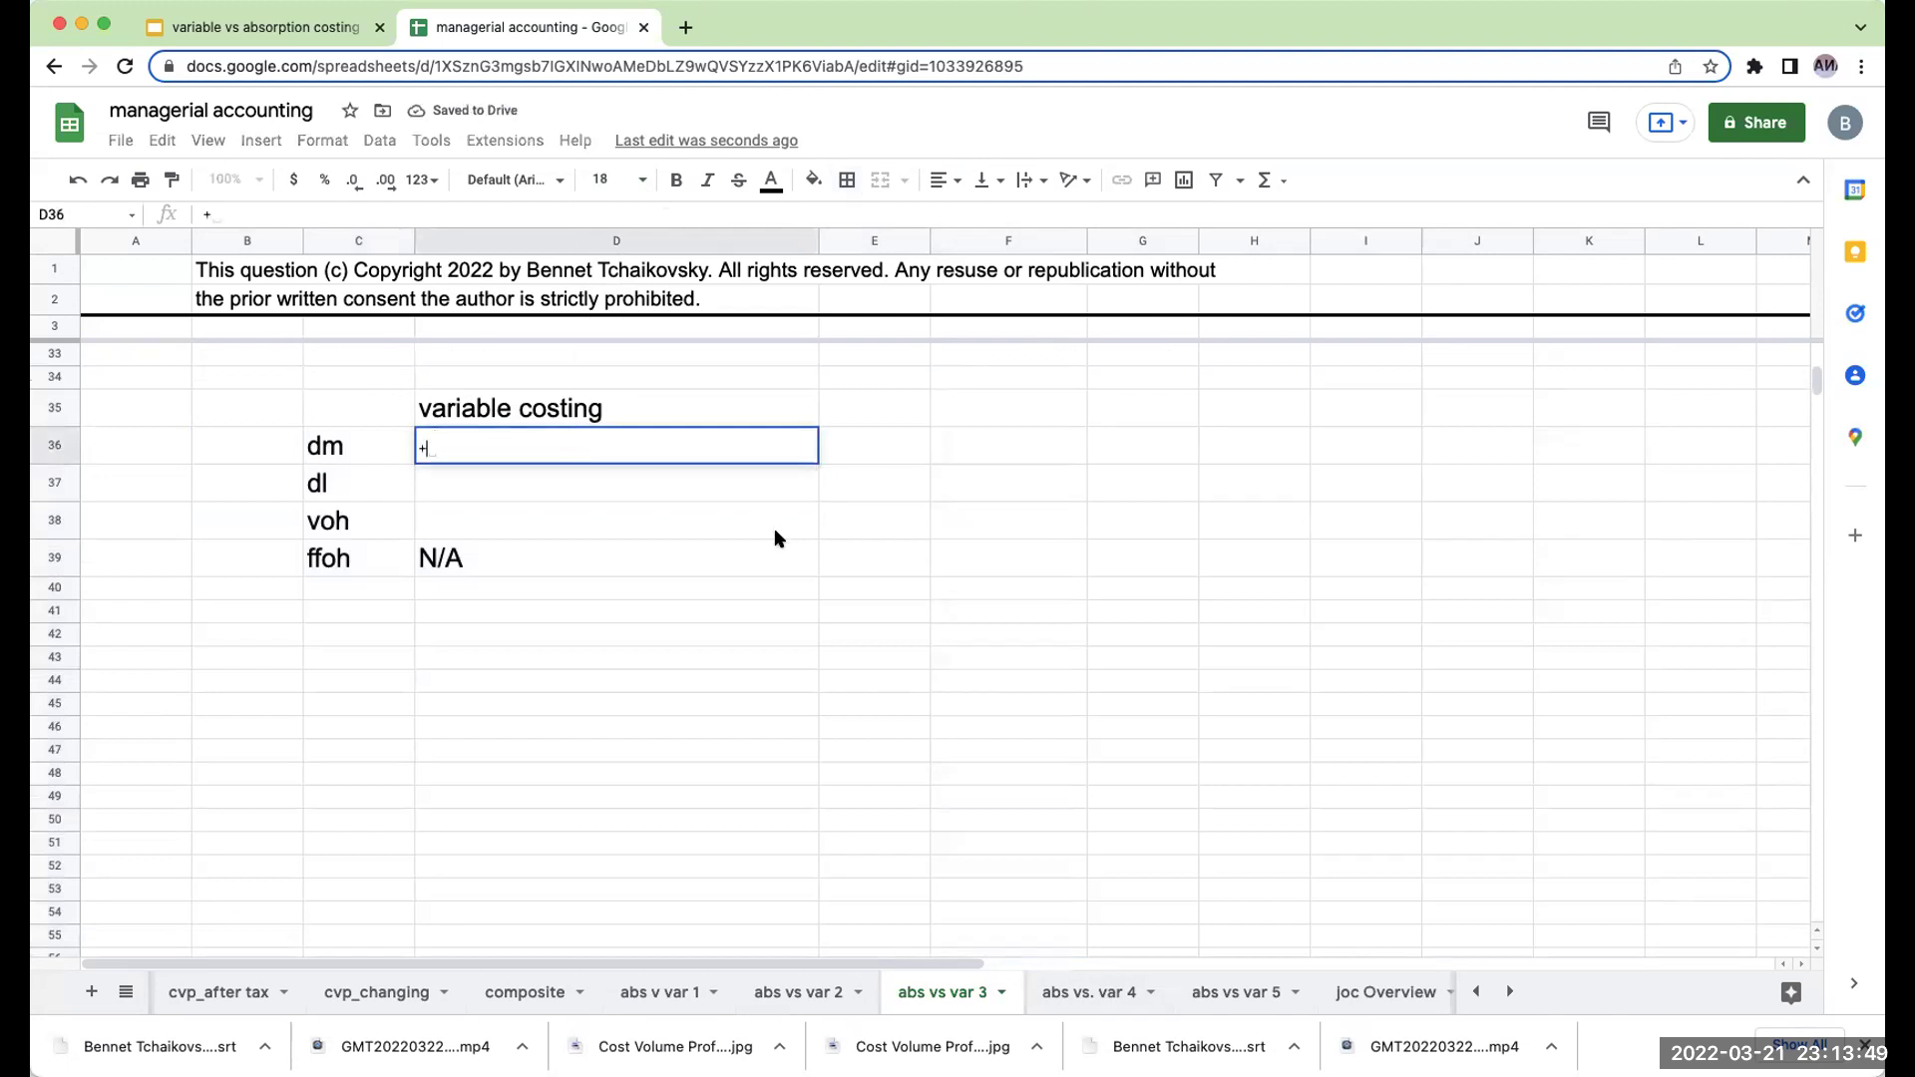
scroll(897, 489, up, 8)
click(1001, 448)
key(Return)
text(+)
scroll(995, 539, up, 3)
click(1032, 500)
key(Return)
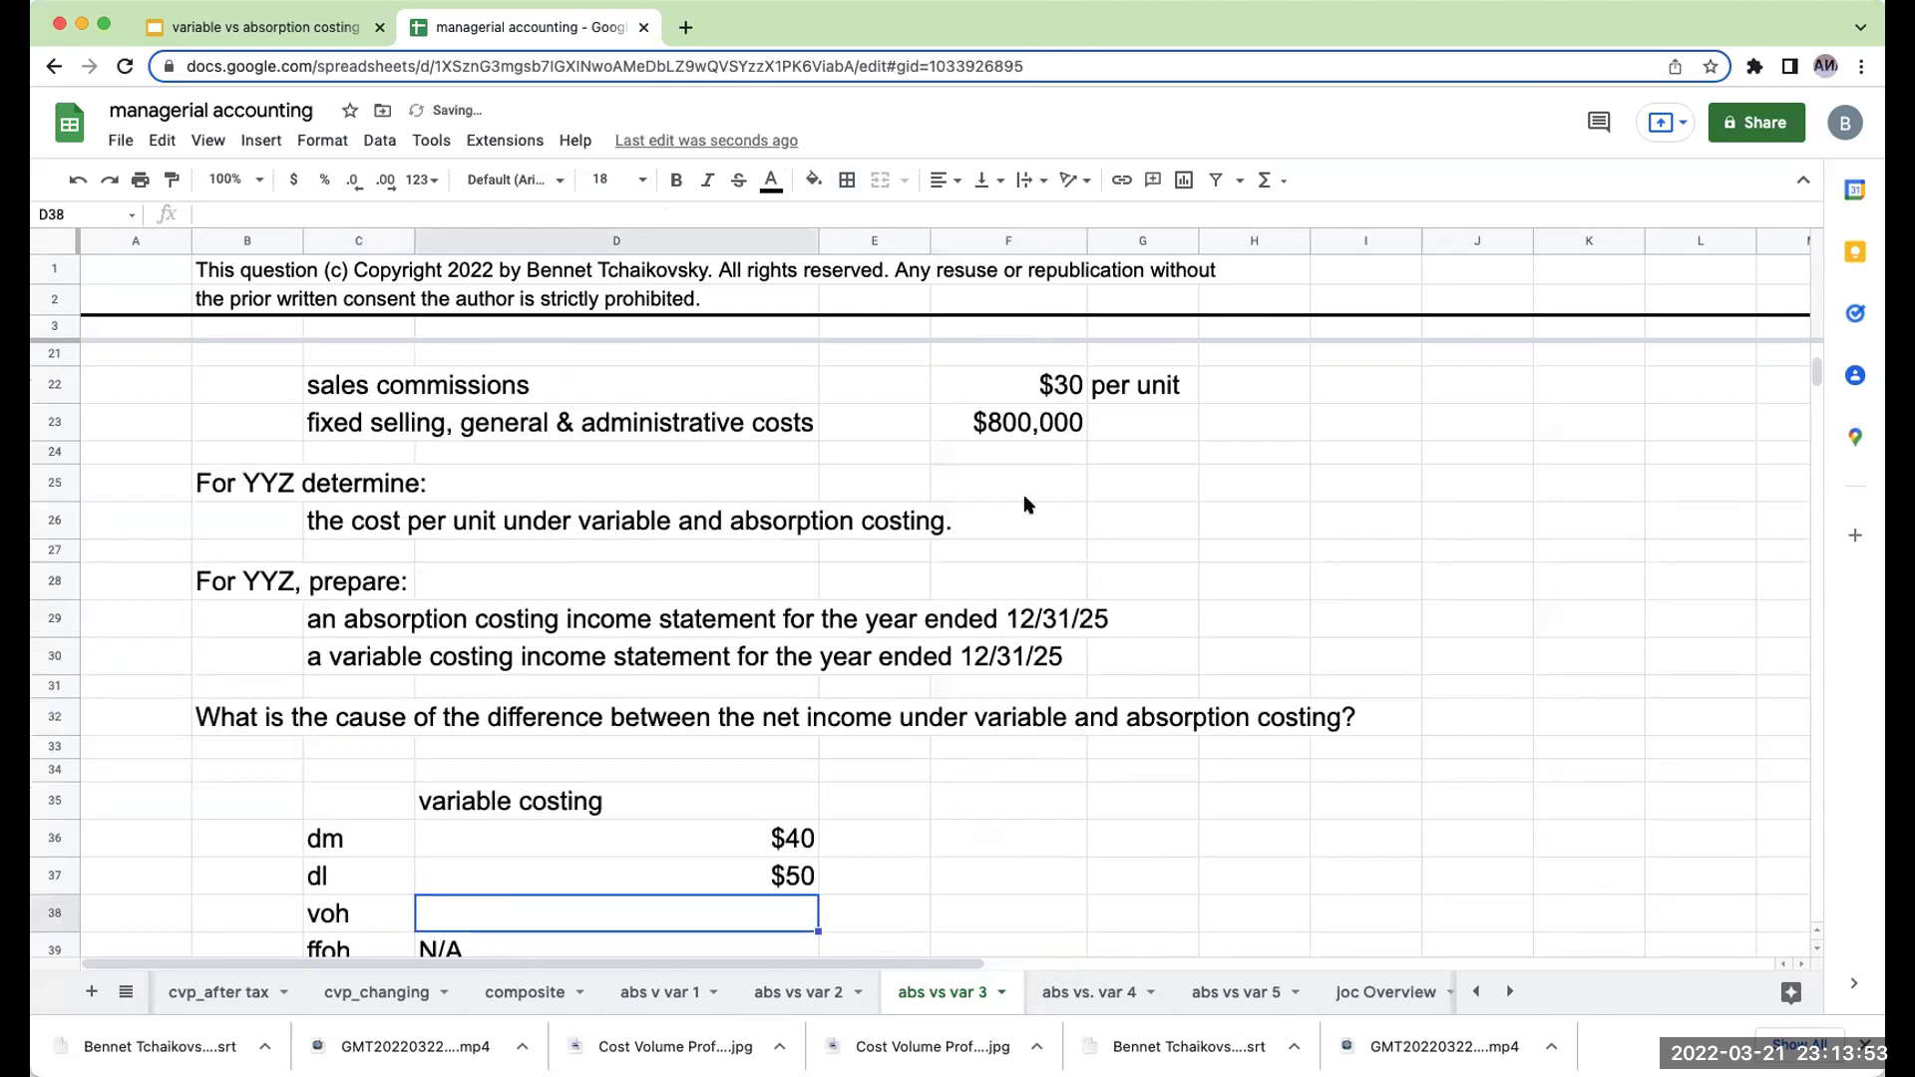
Add the note "1,500,000voh/50,000 cy prod" in E38 beside the voh row.
click(897, 902)
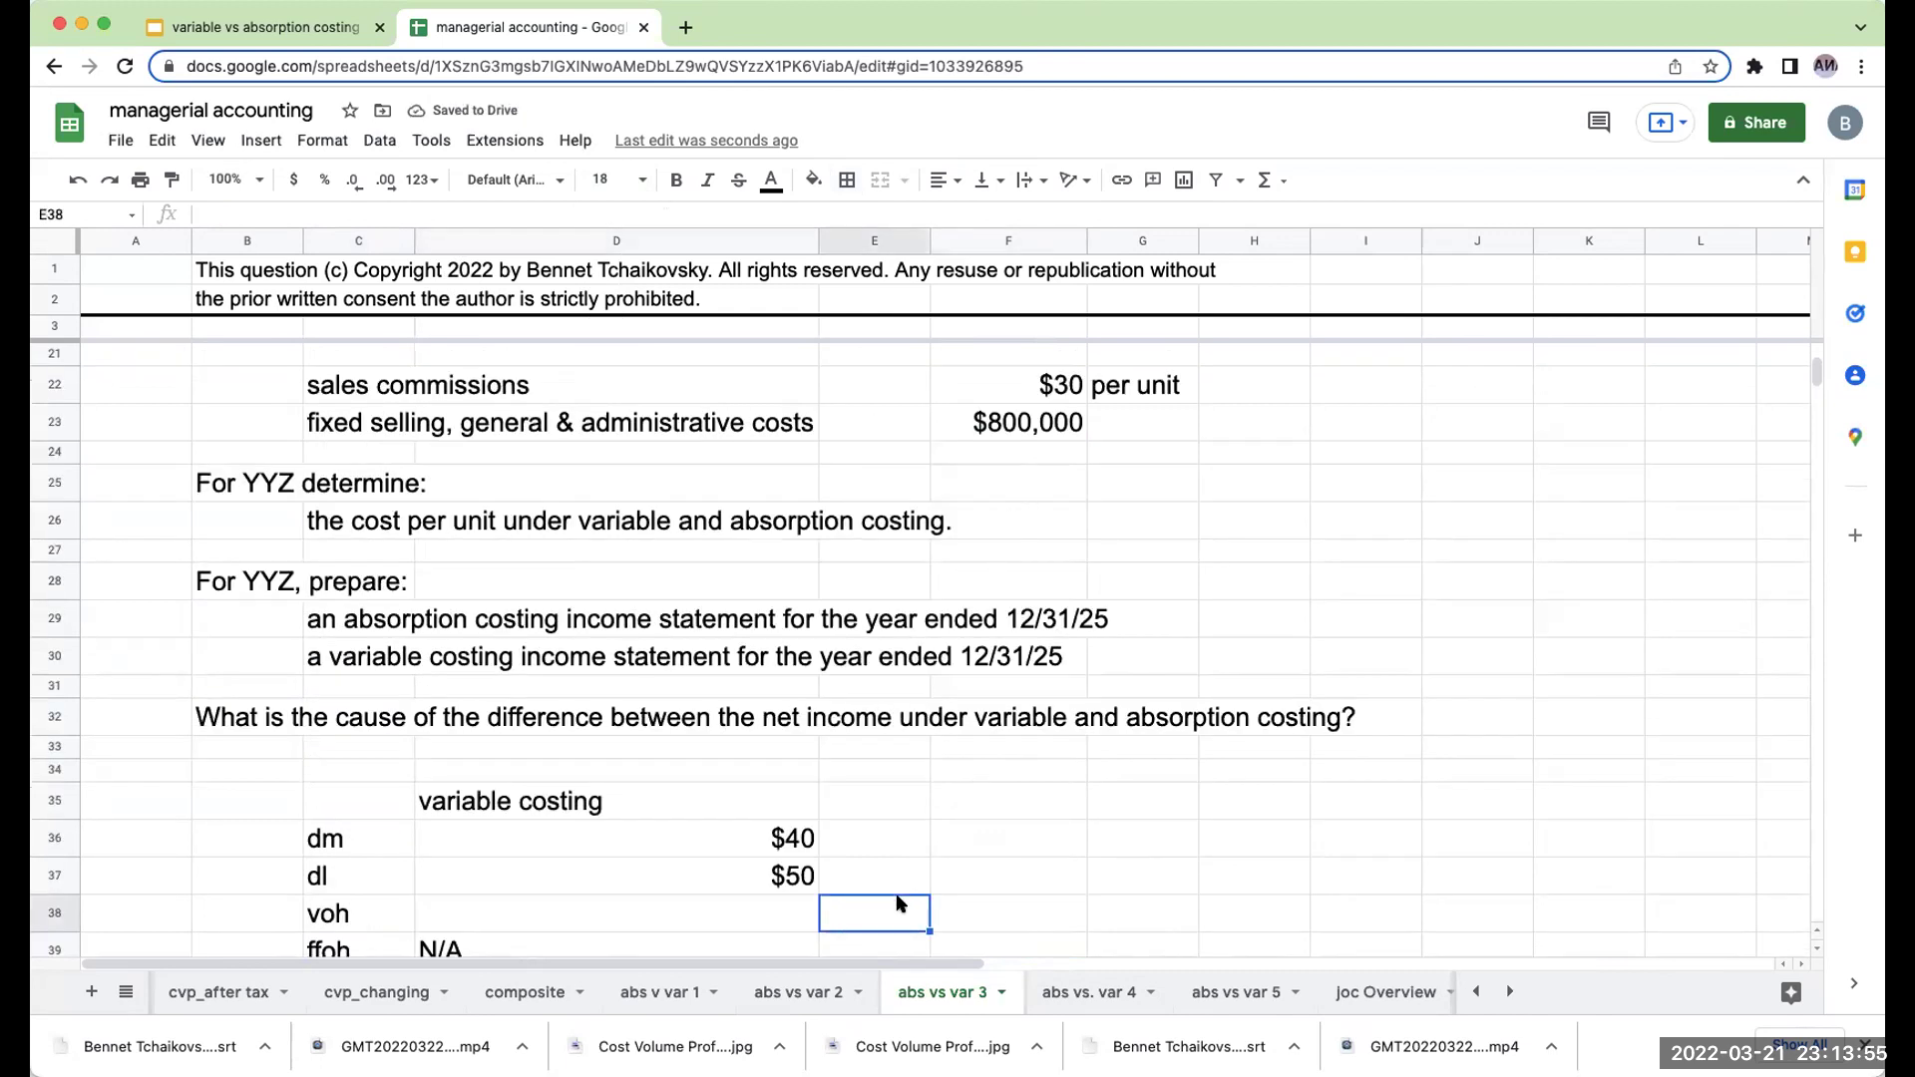
text(,500,0)
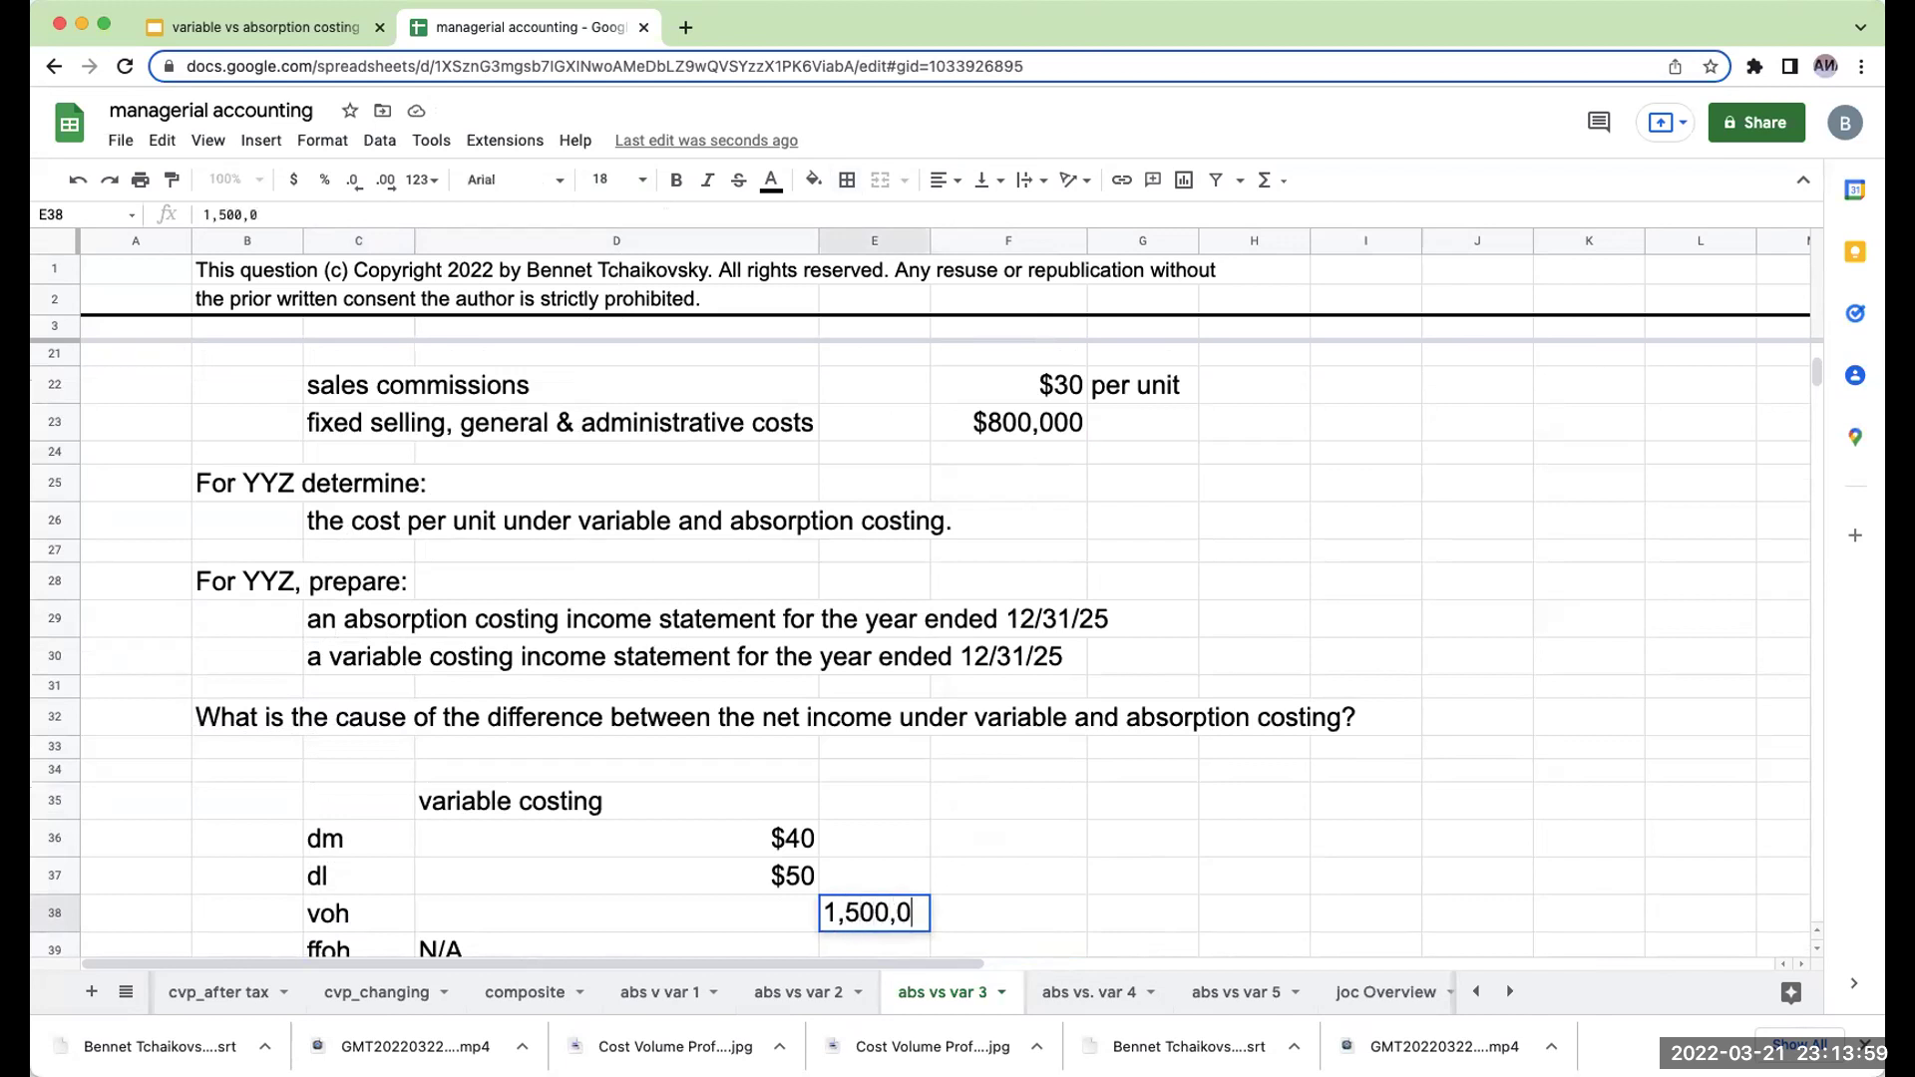
text(00voh/50,000)
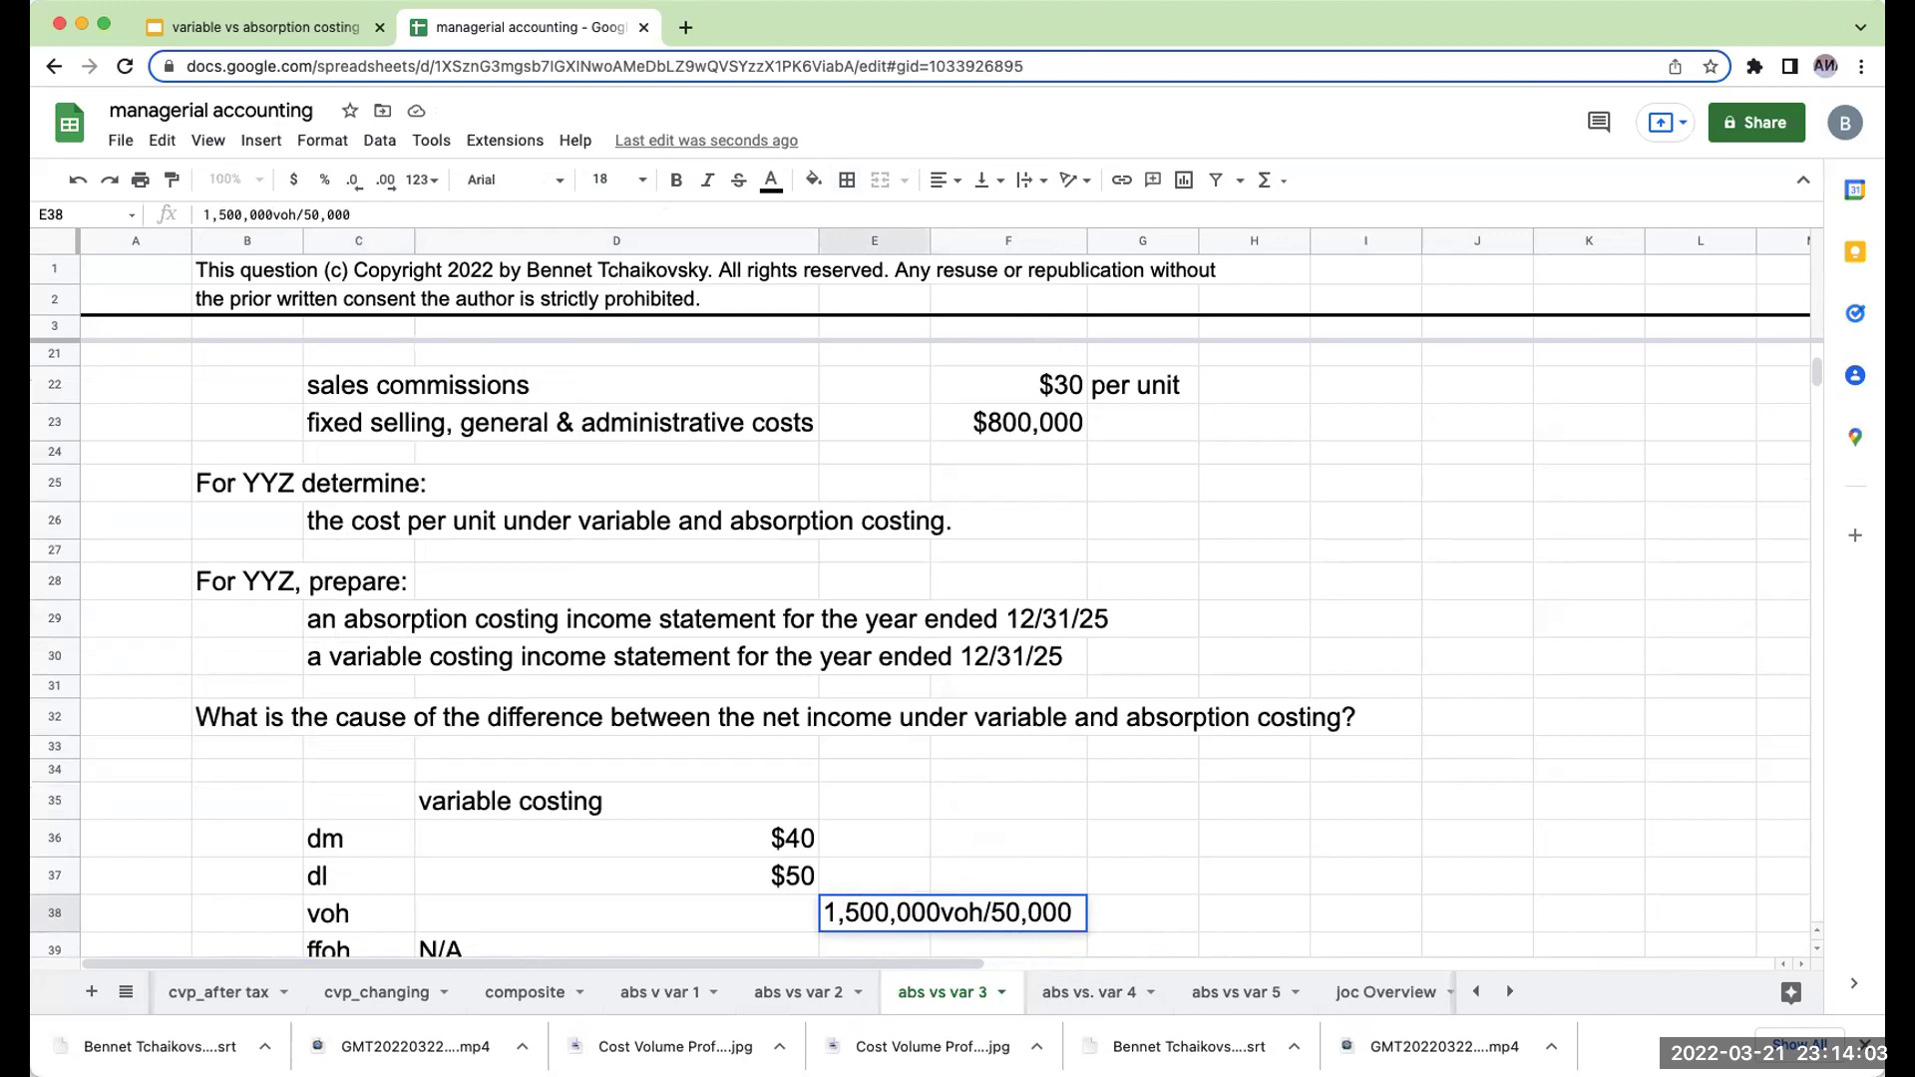
text( c)
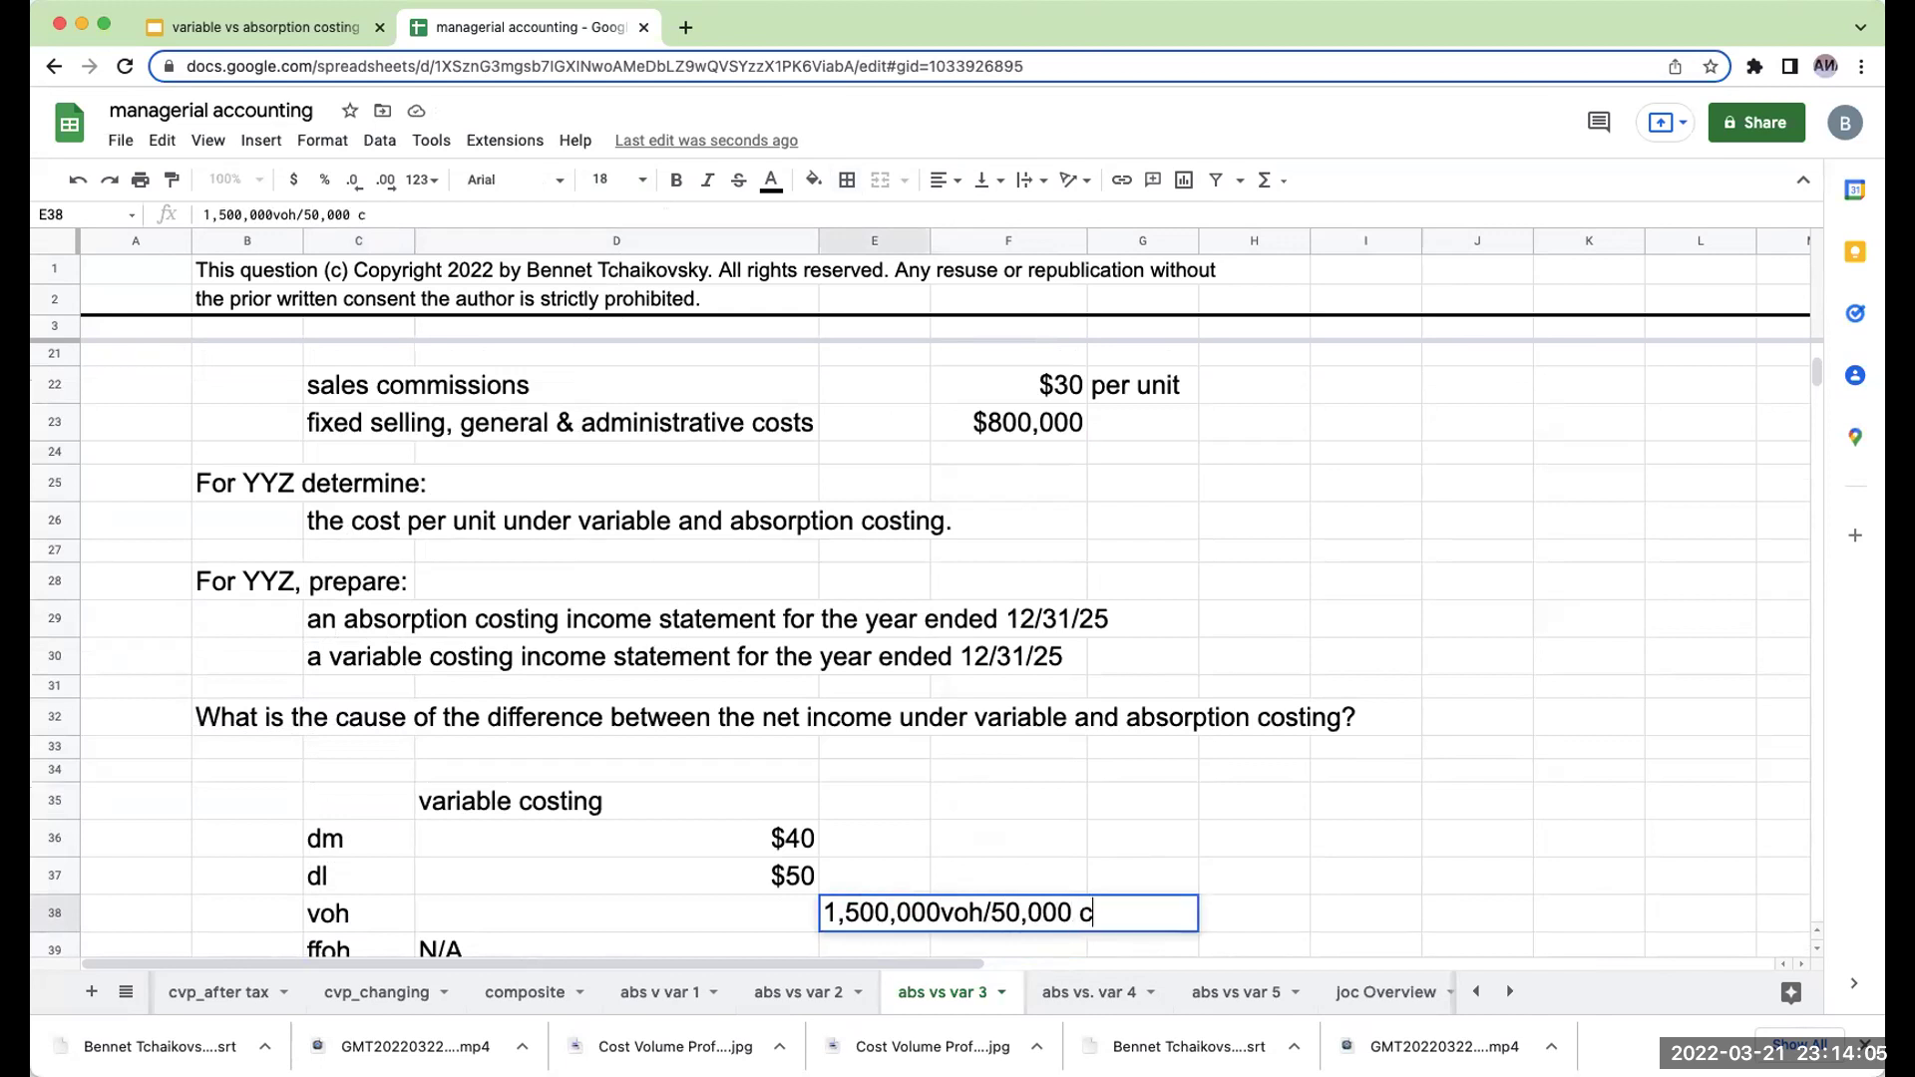
text(y prod)
key(Return)
Compare the overhead note in E38 with the problem's units produced and beginning inventory units.
click(874, 890)
scroll(949, 841, up, 6)
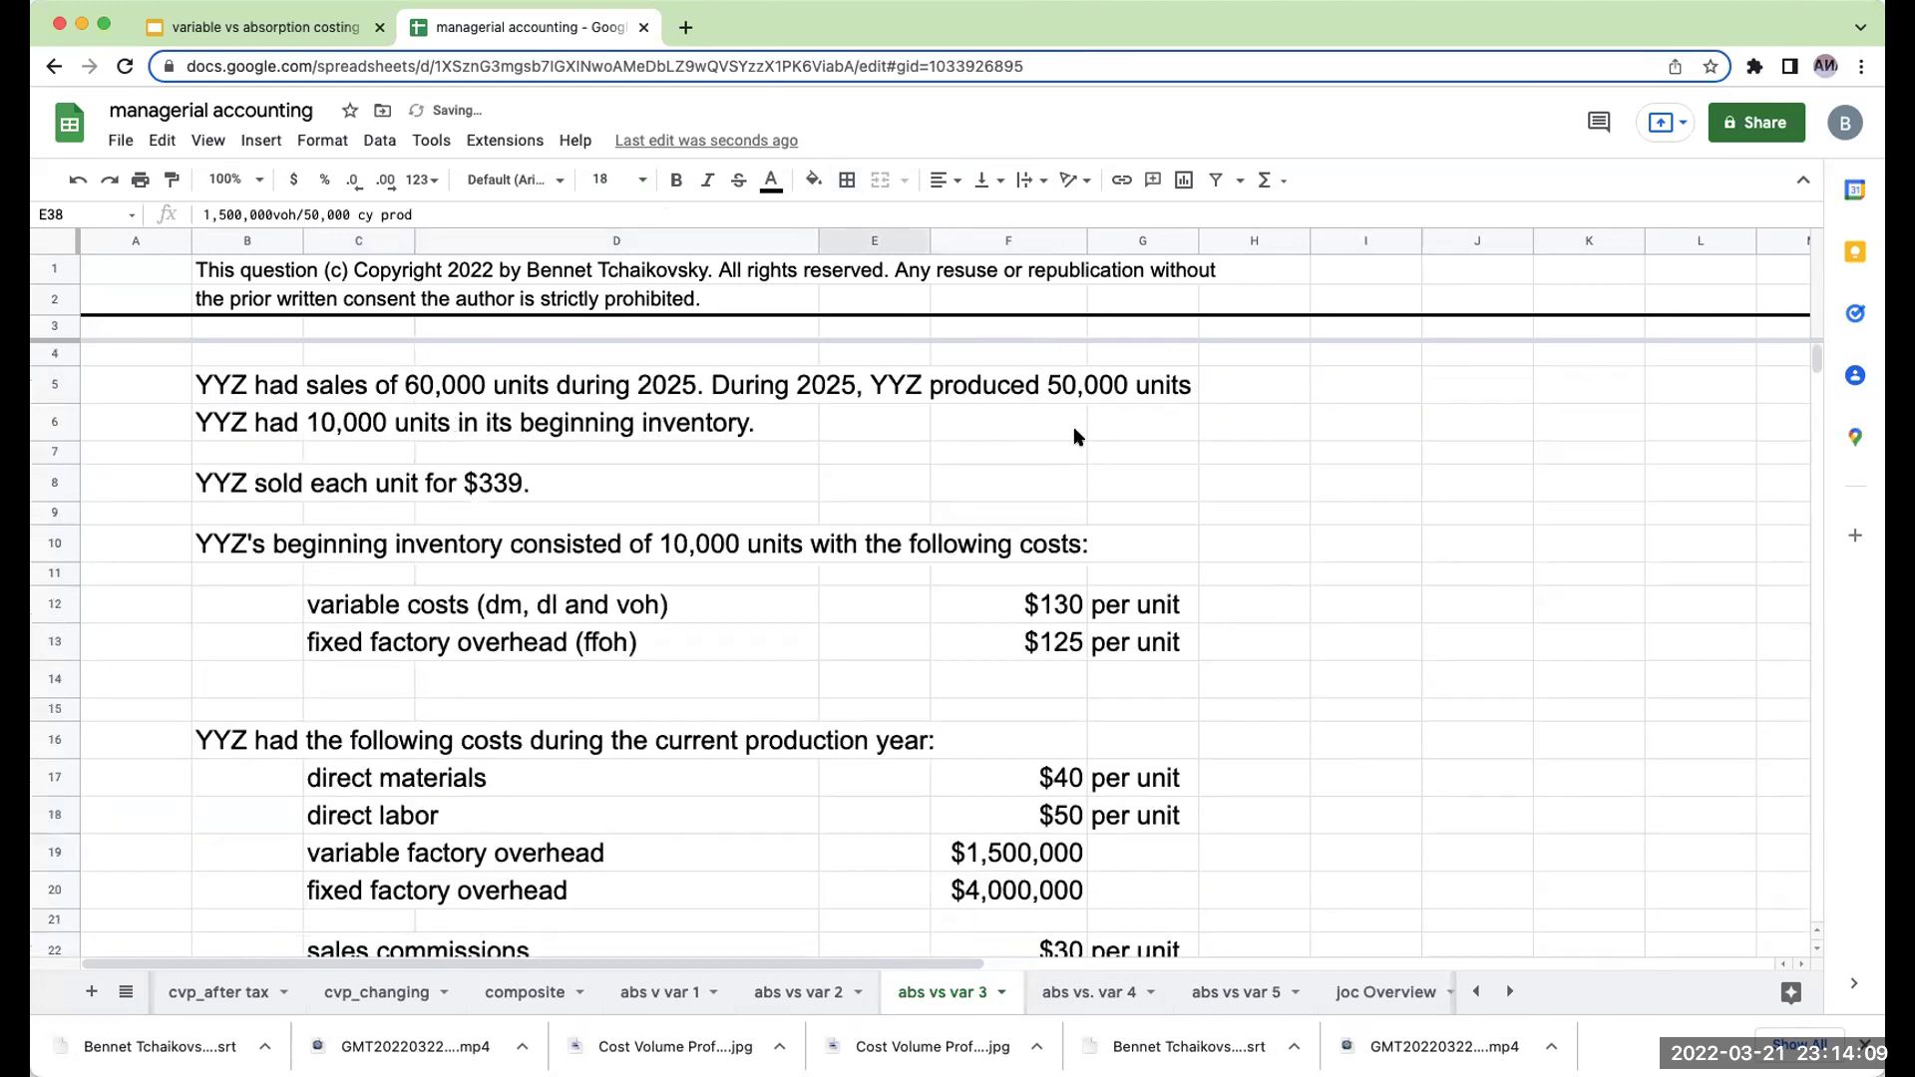
click(983, 381)
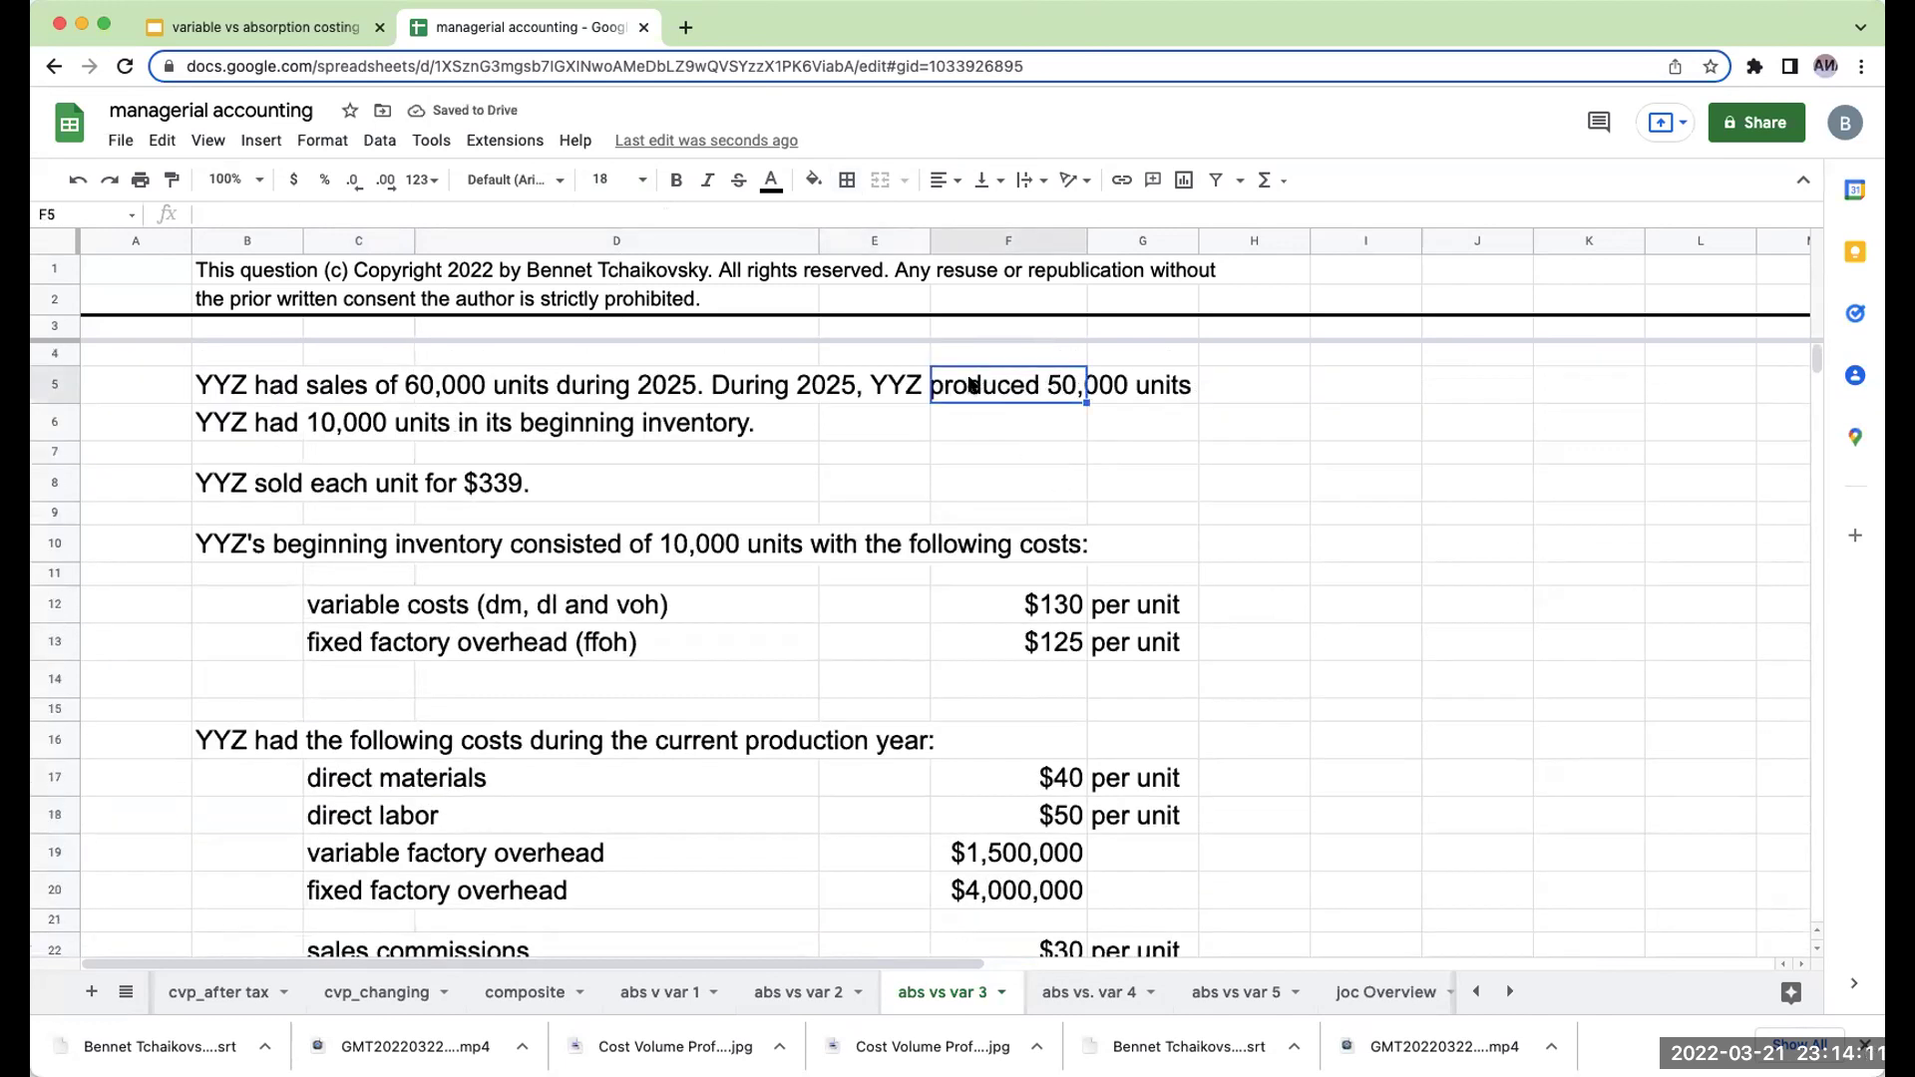
click(366, 422)
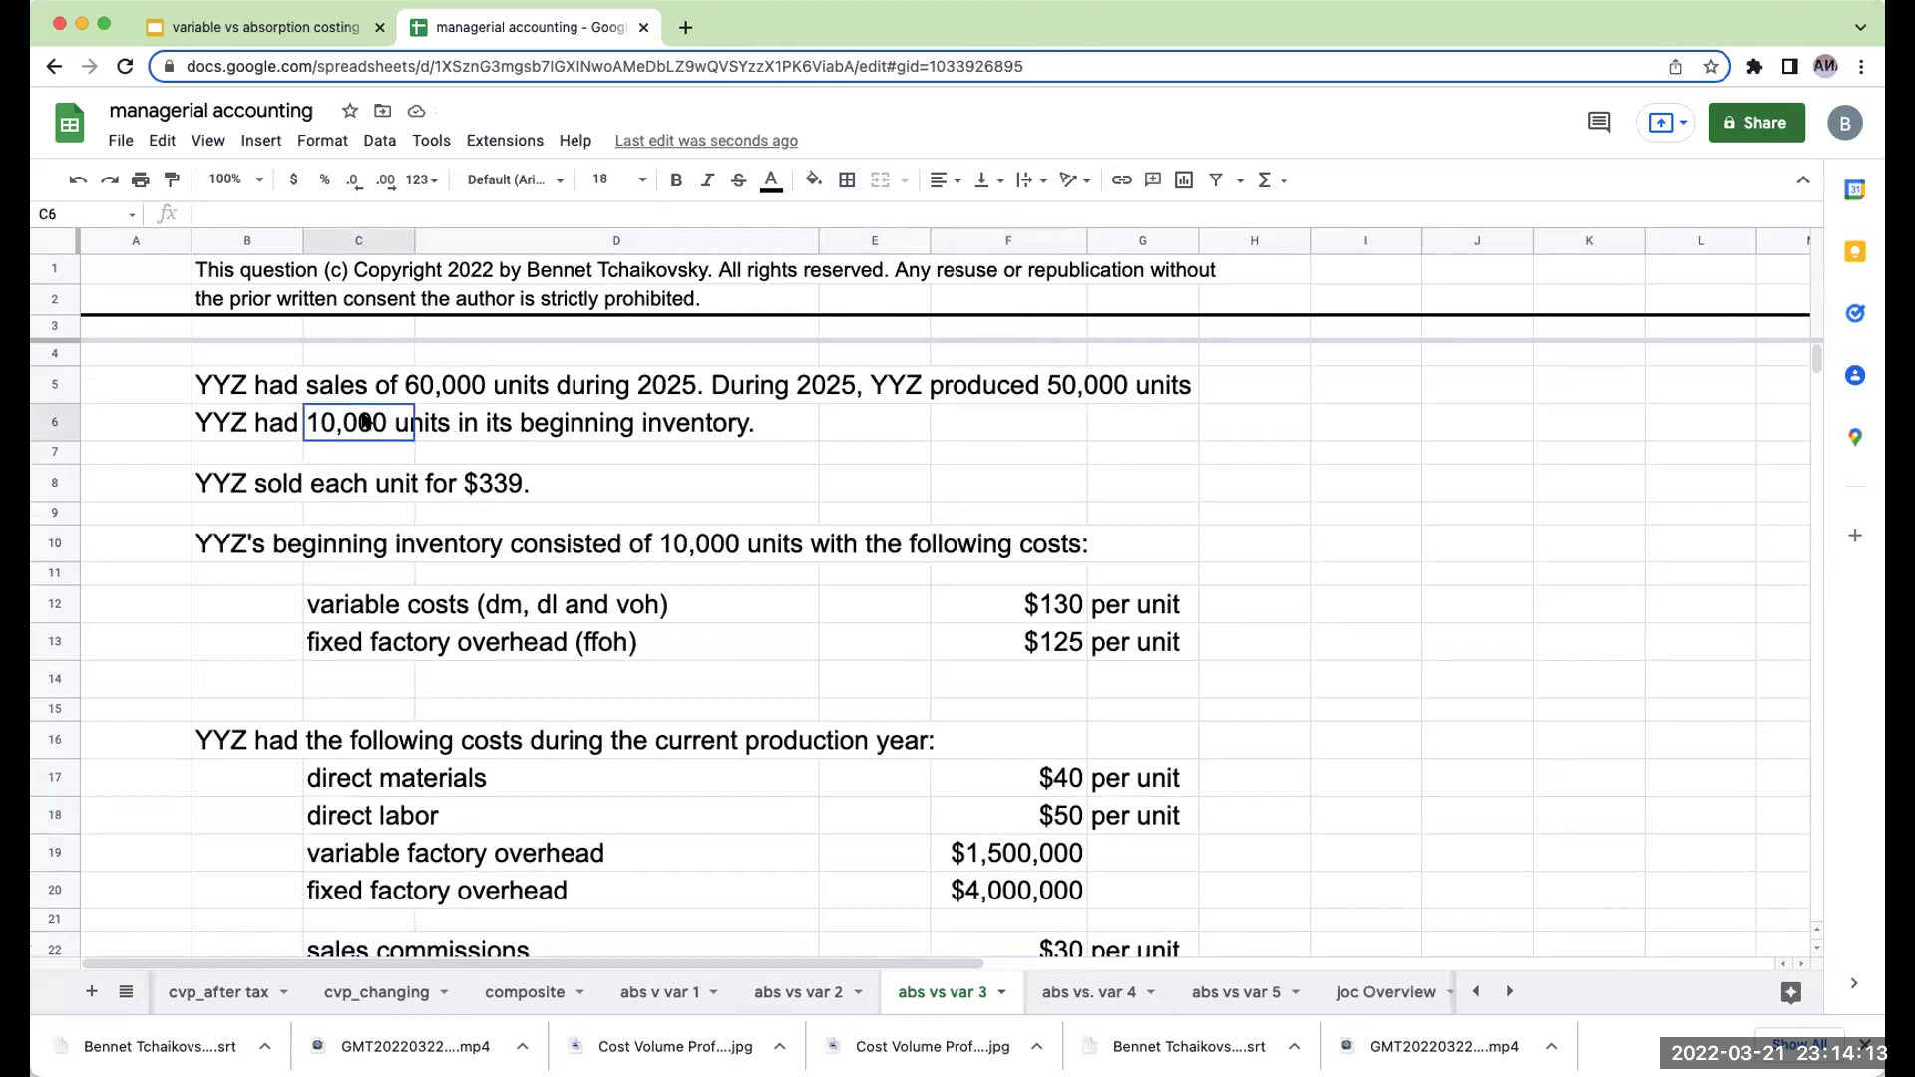
scroll(798, 614, down, 10)
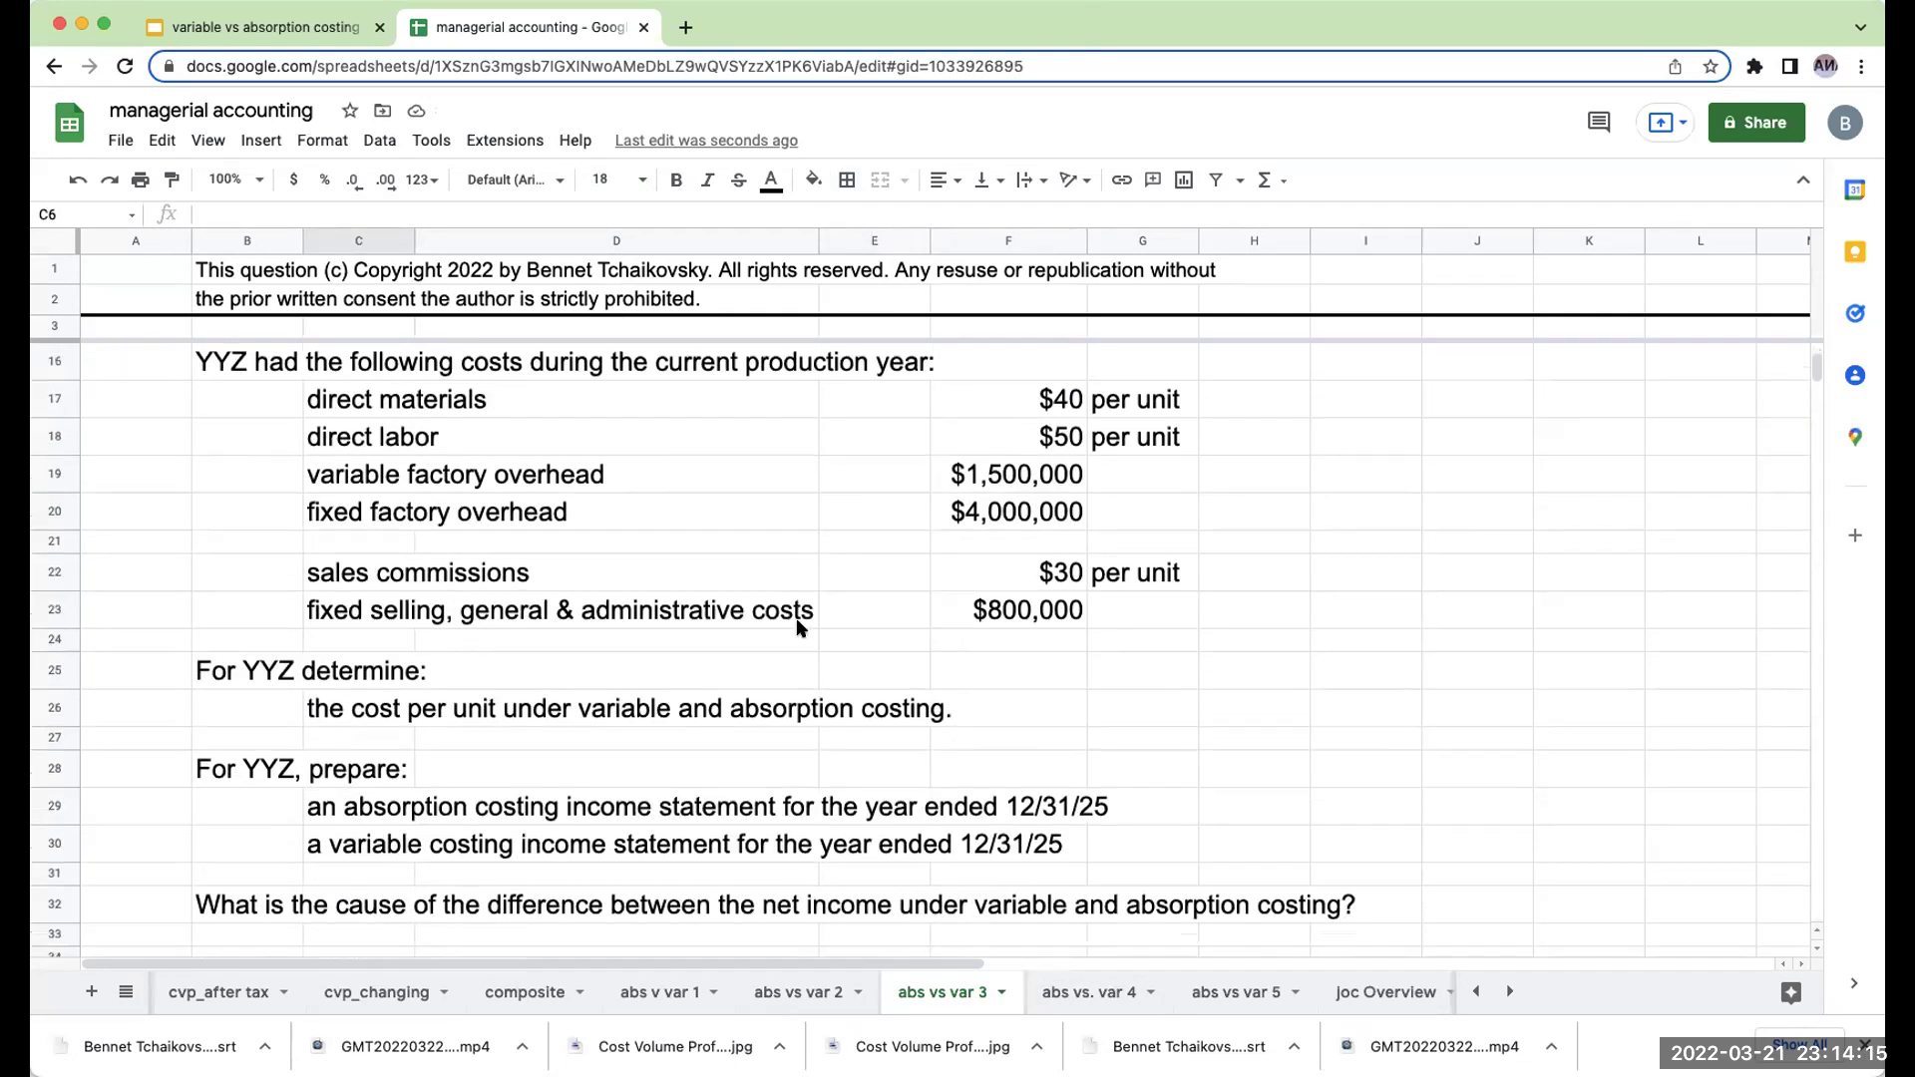
click(938, 696)
click(831, 698)
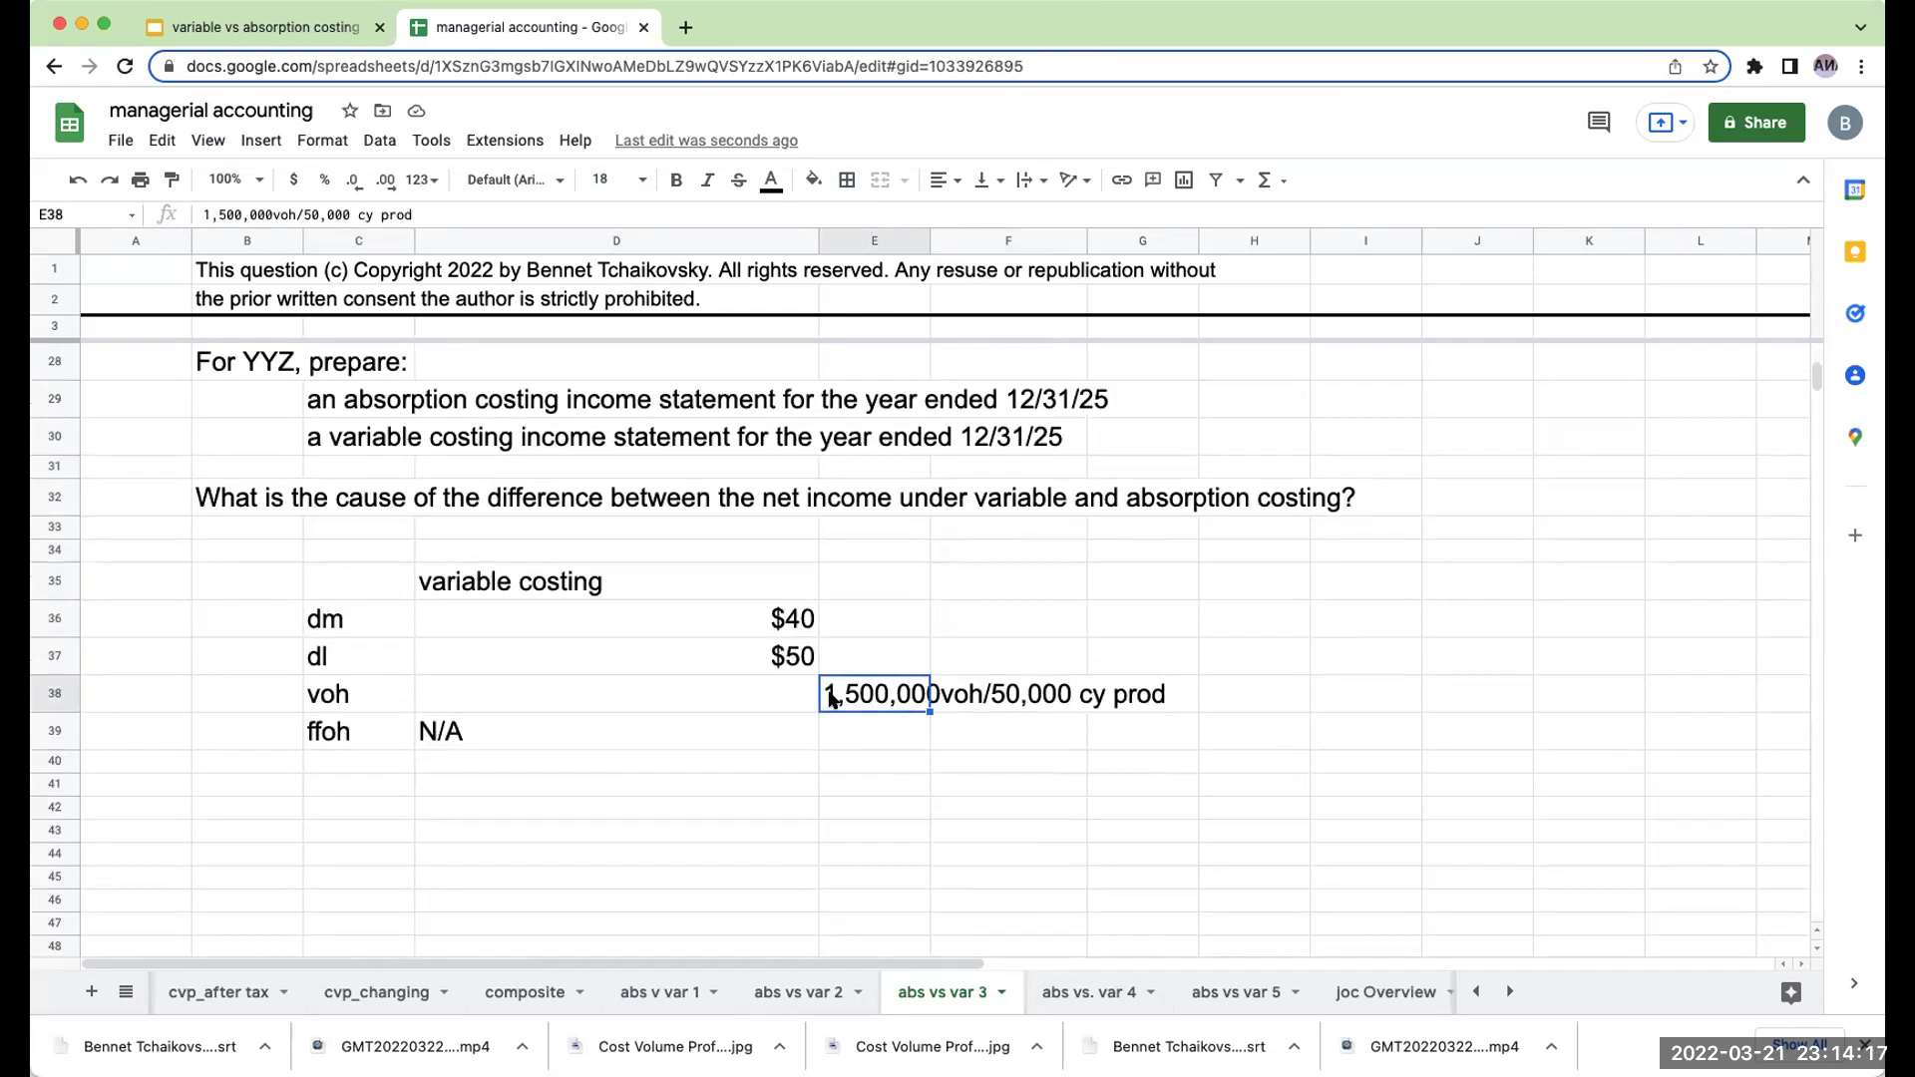
Calculate voh per unit in D38 by dividing the variable factory overhead in F19 by 50000.
click(686, 701)
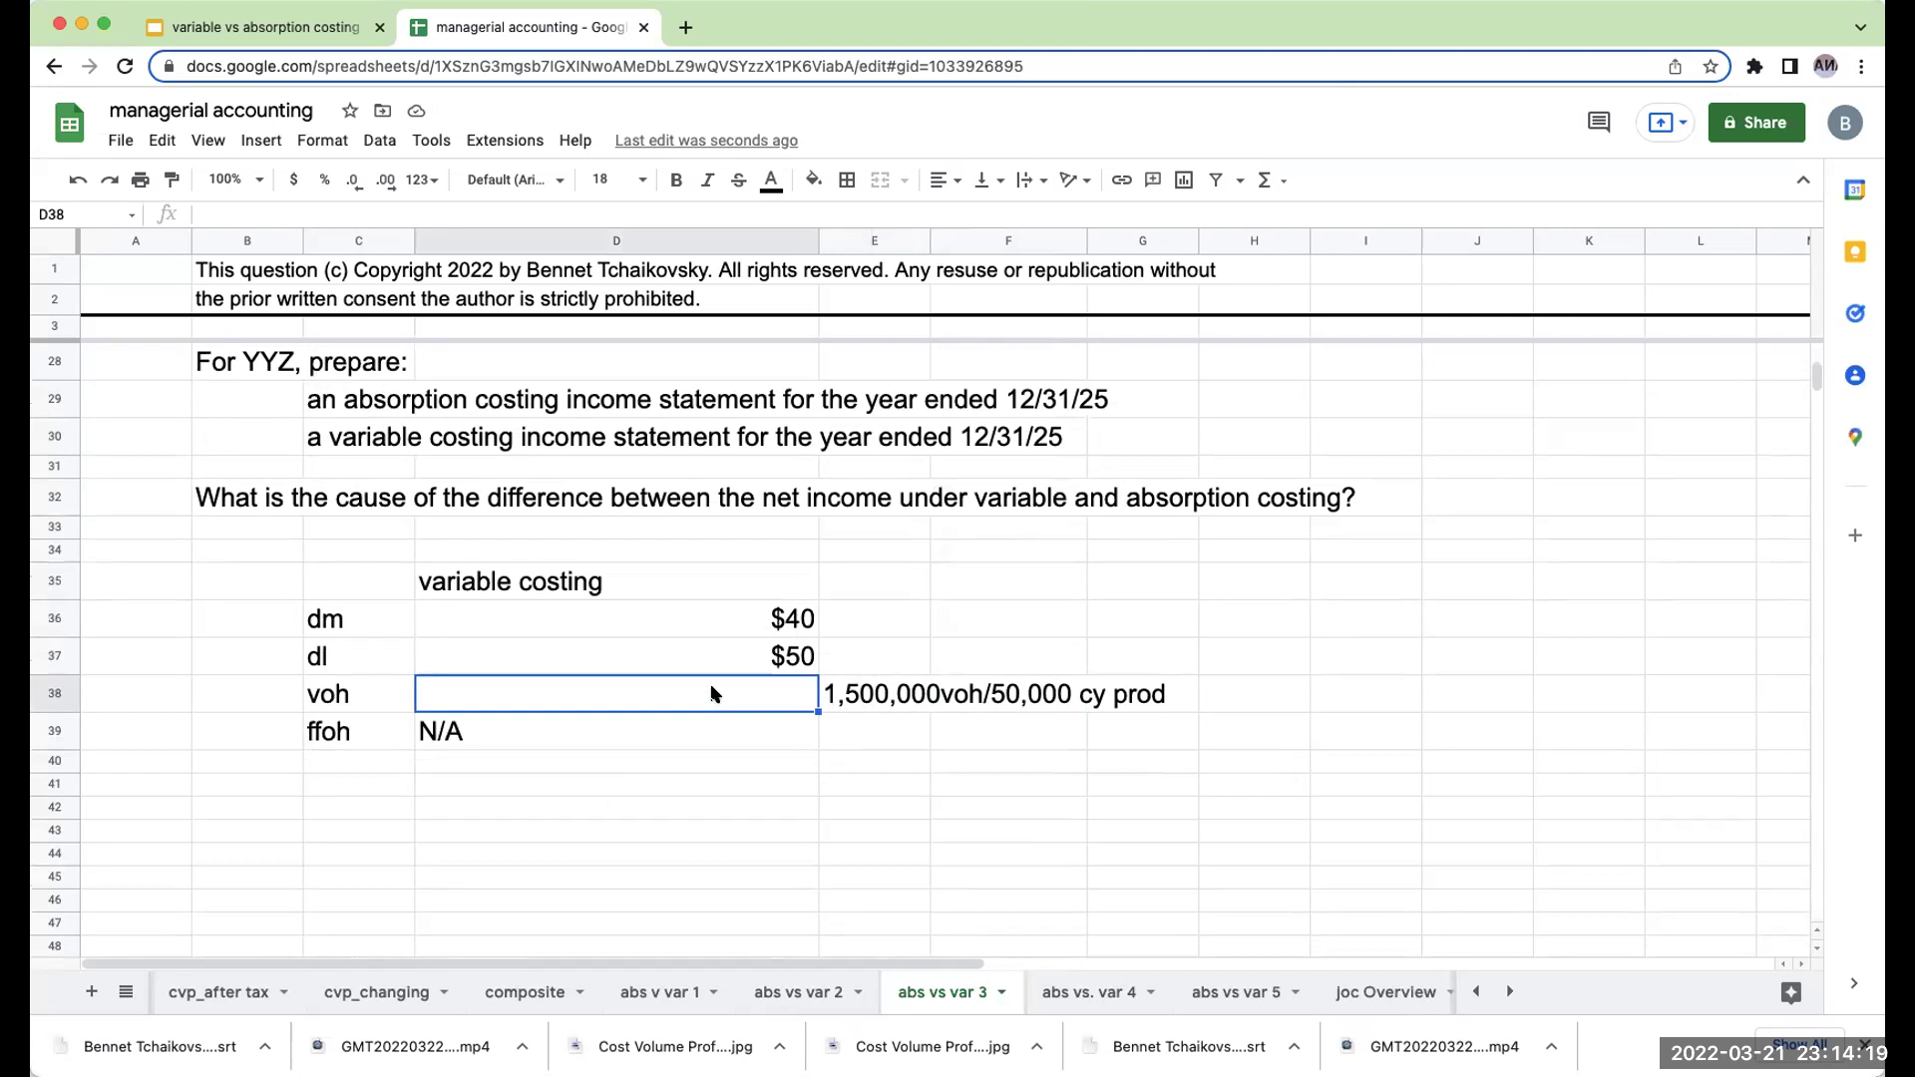
text(+)
scroll(739, 565, up, 1)
scroll(740, 564, up, 5)
click(994, 498)
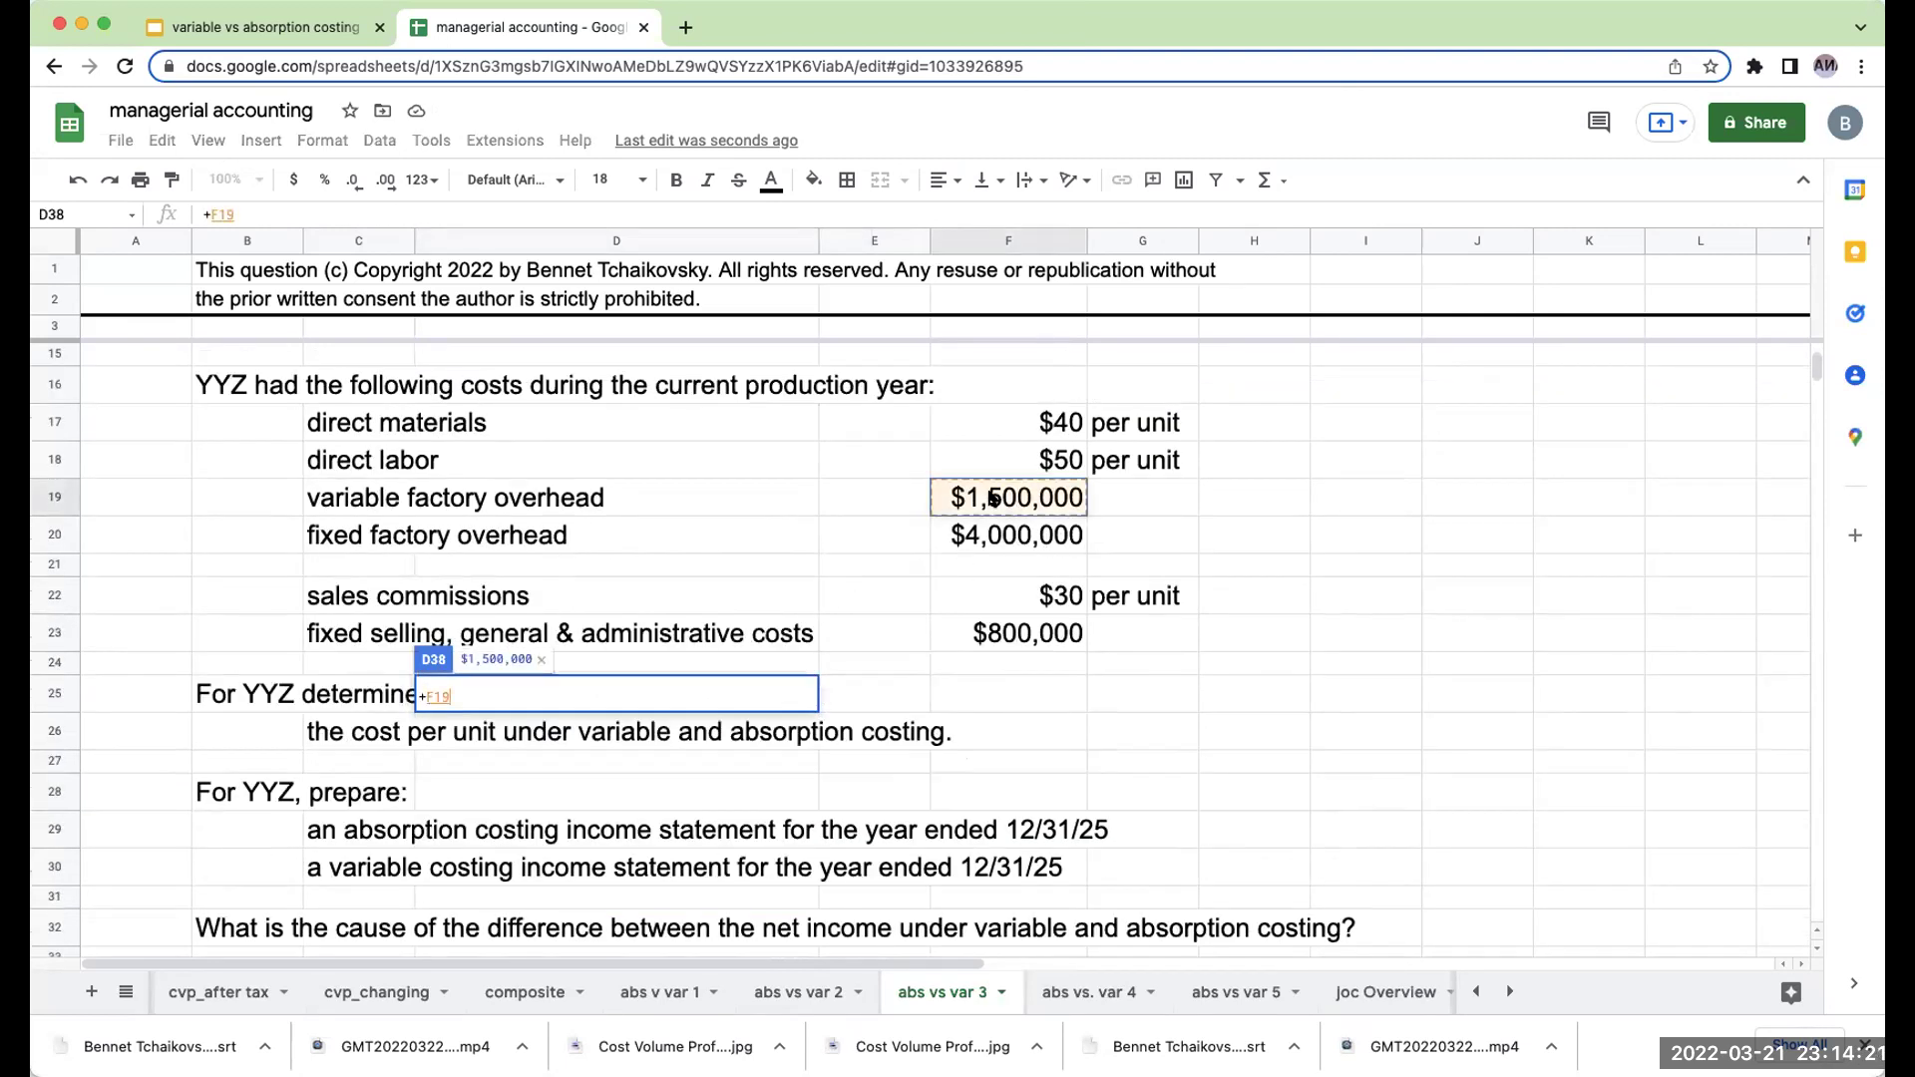
text(/50000)
key(Return)
Label cell C40 below ffoh as "total cost/u".
key(Return)
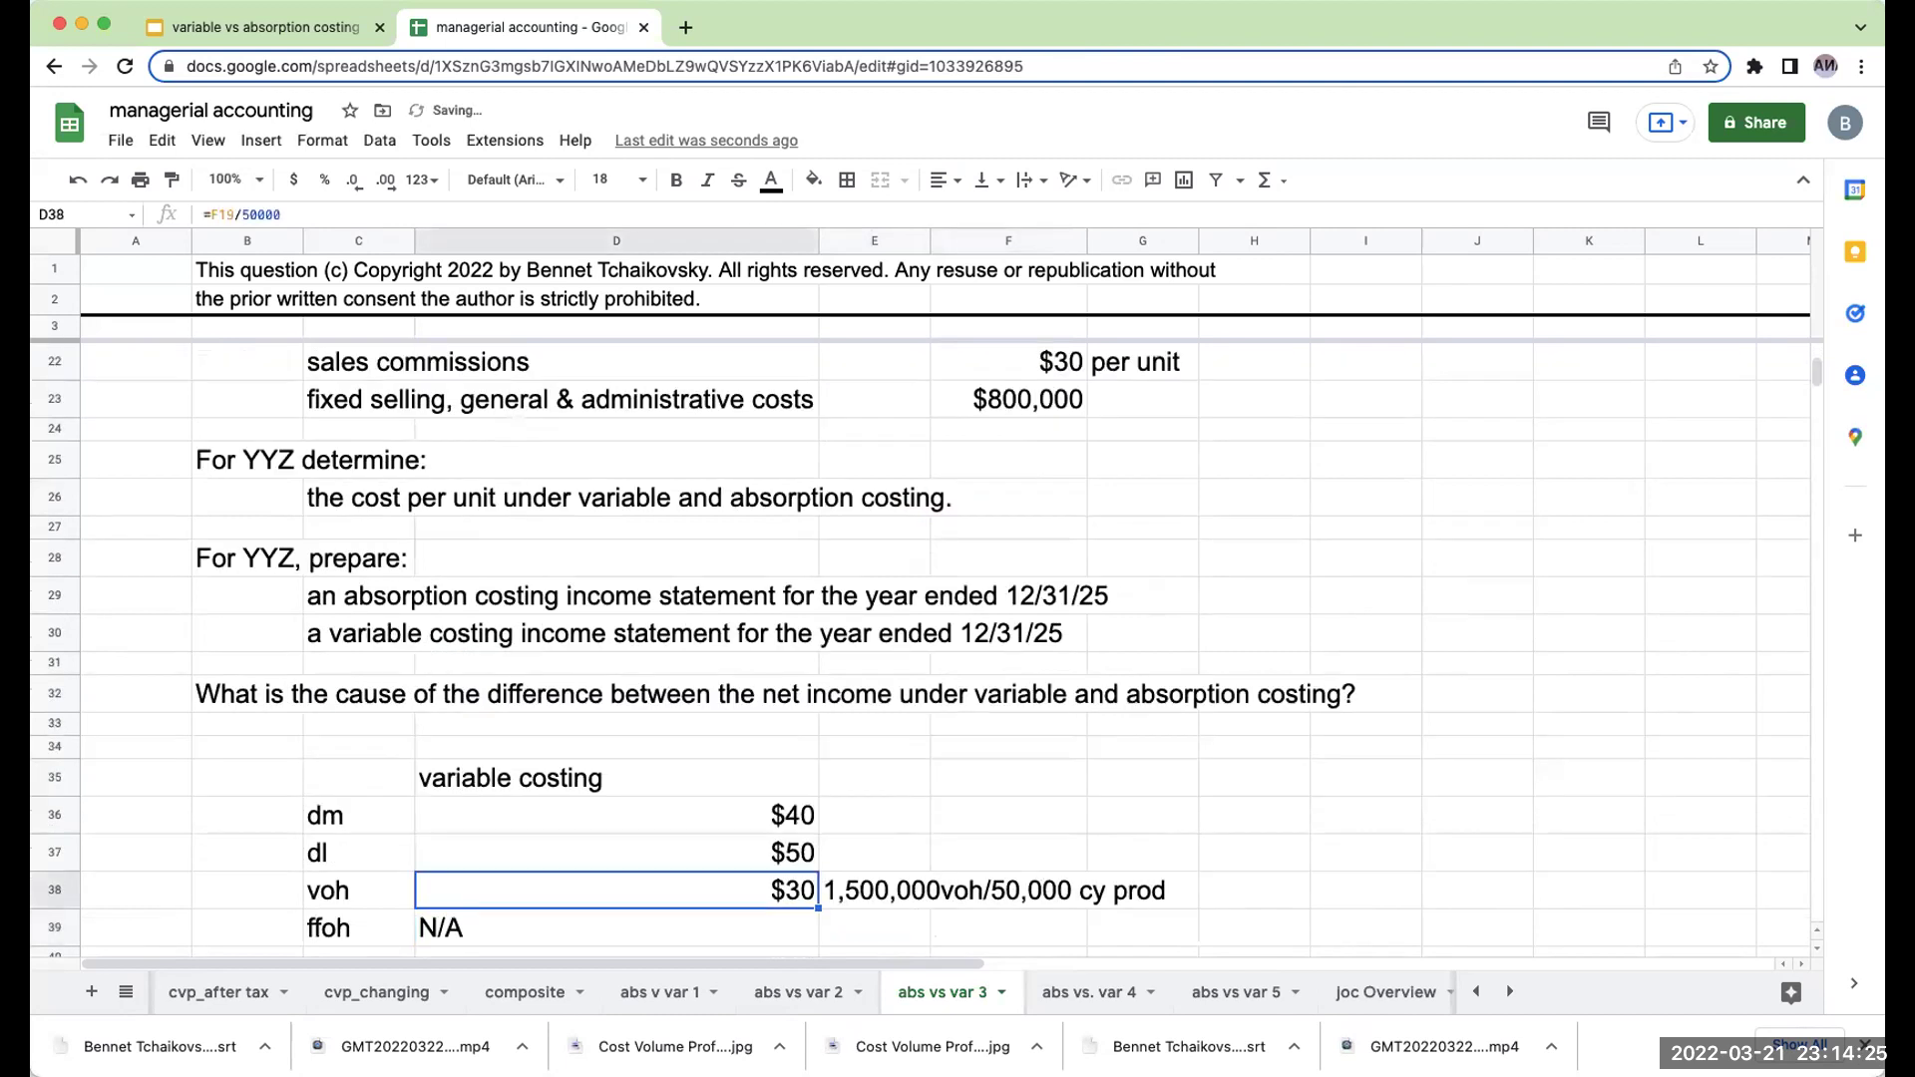
key(Left)
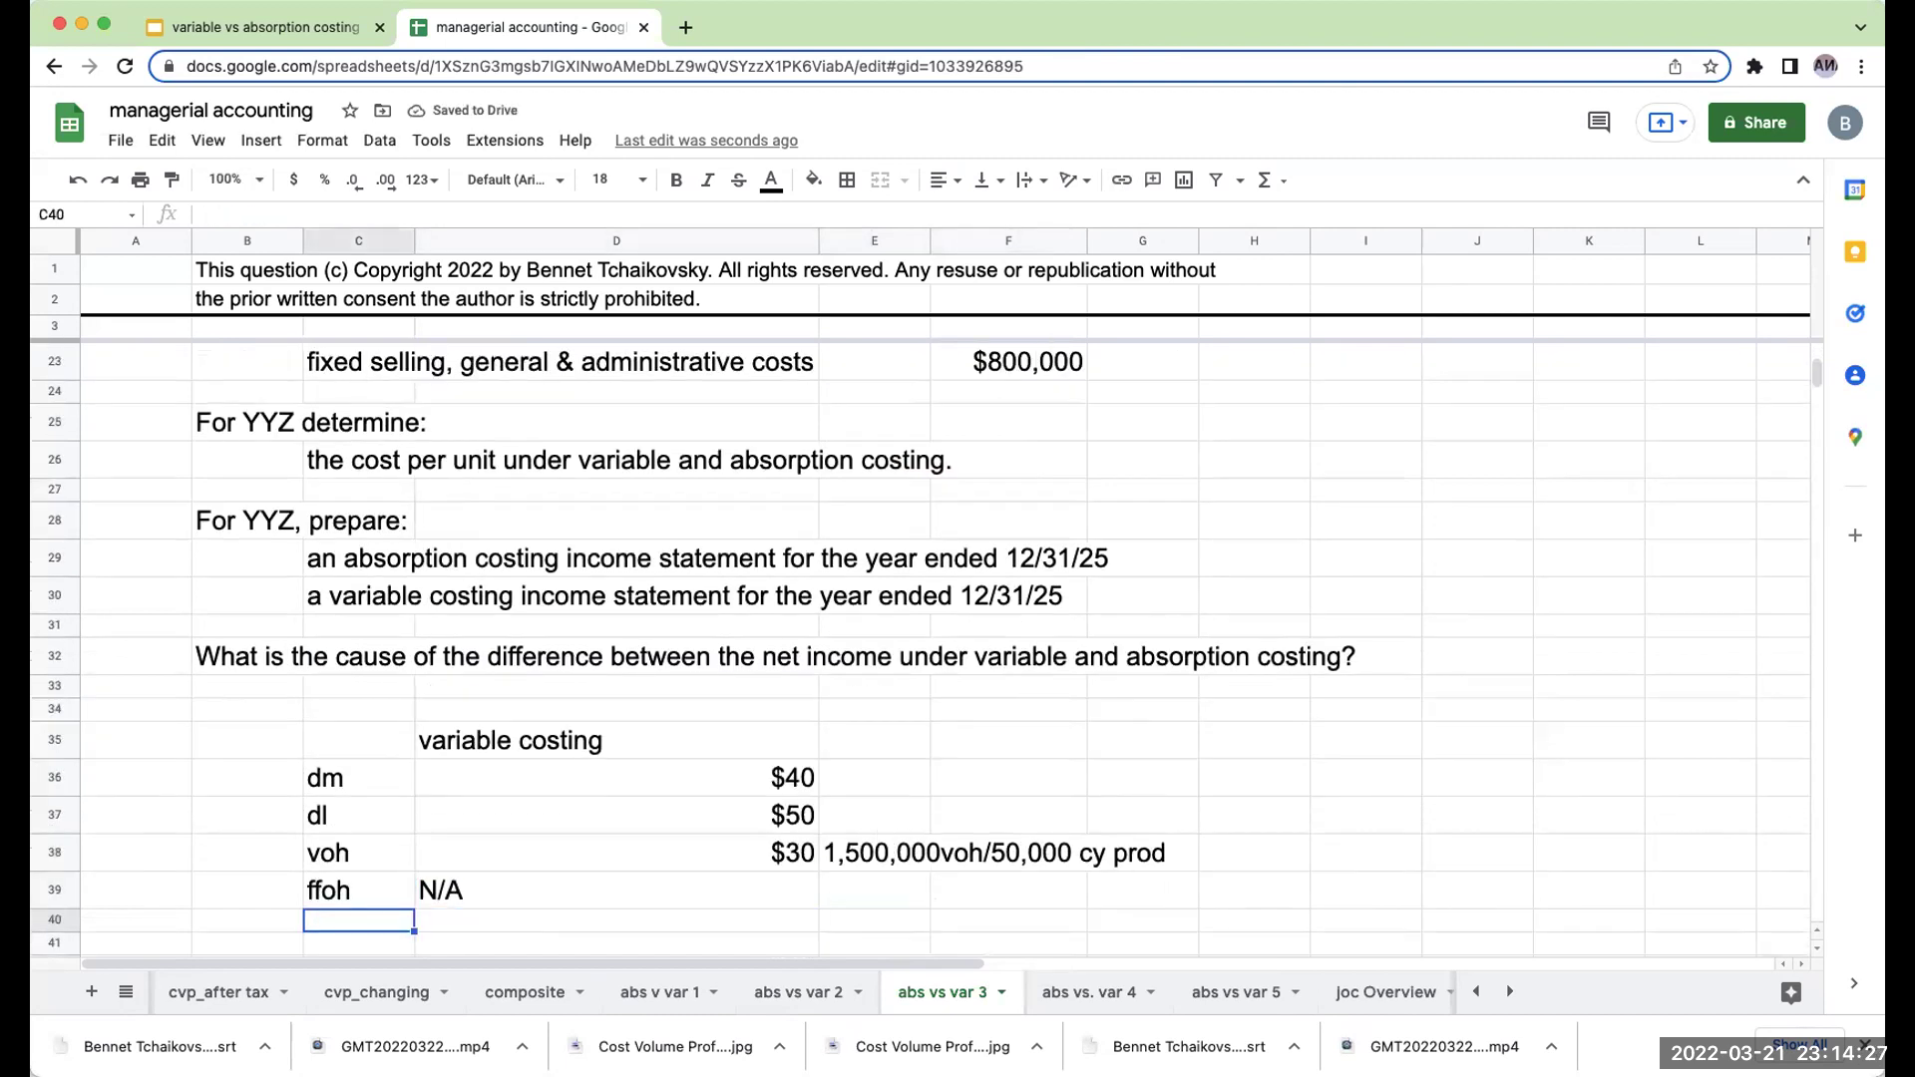
text(total cost/u)
key(Return)
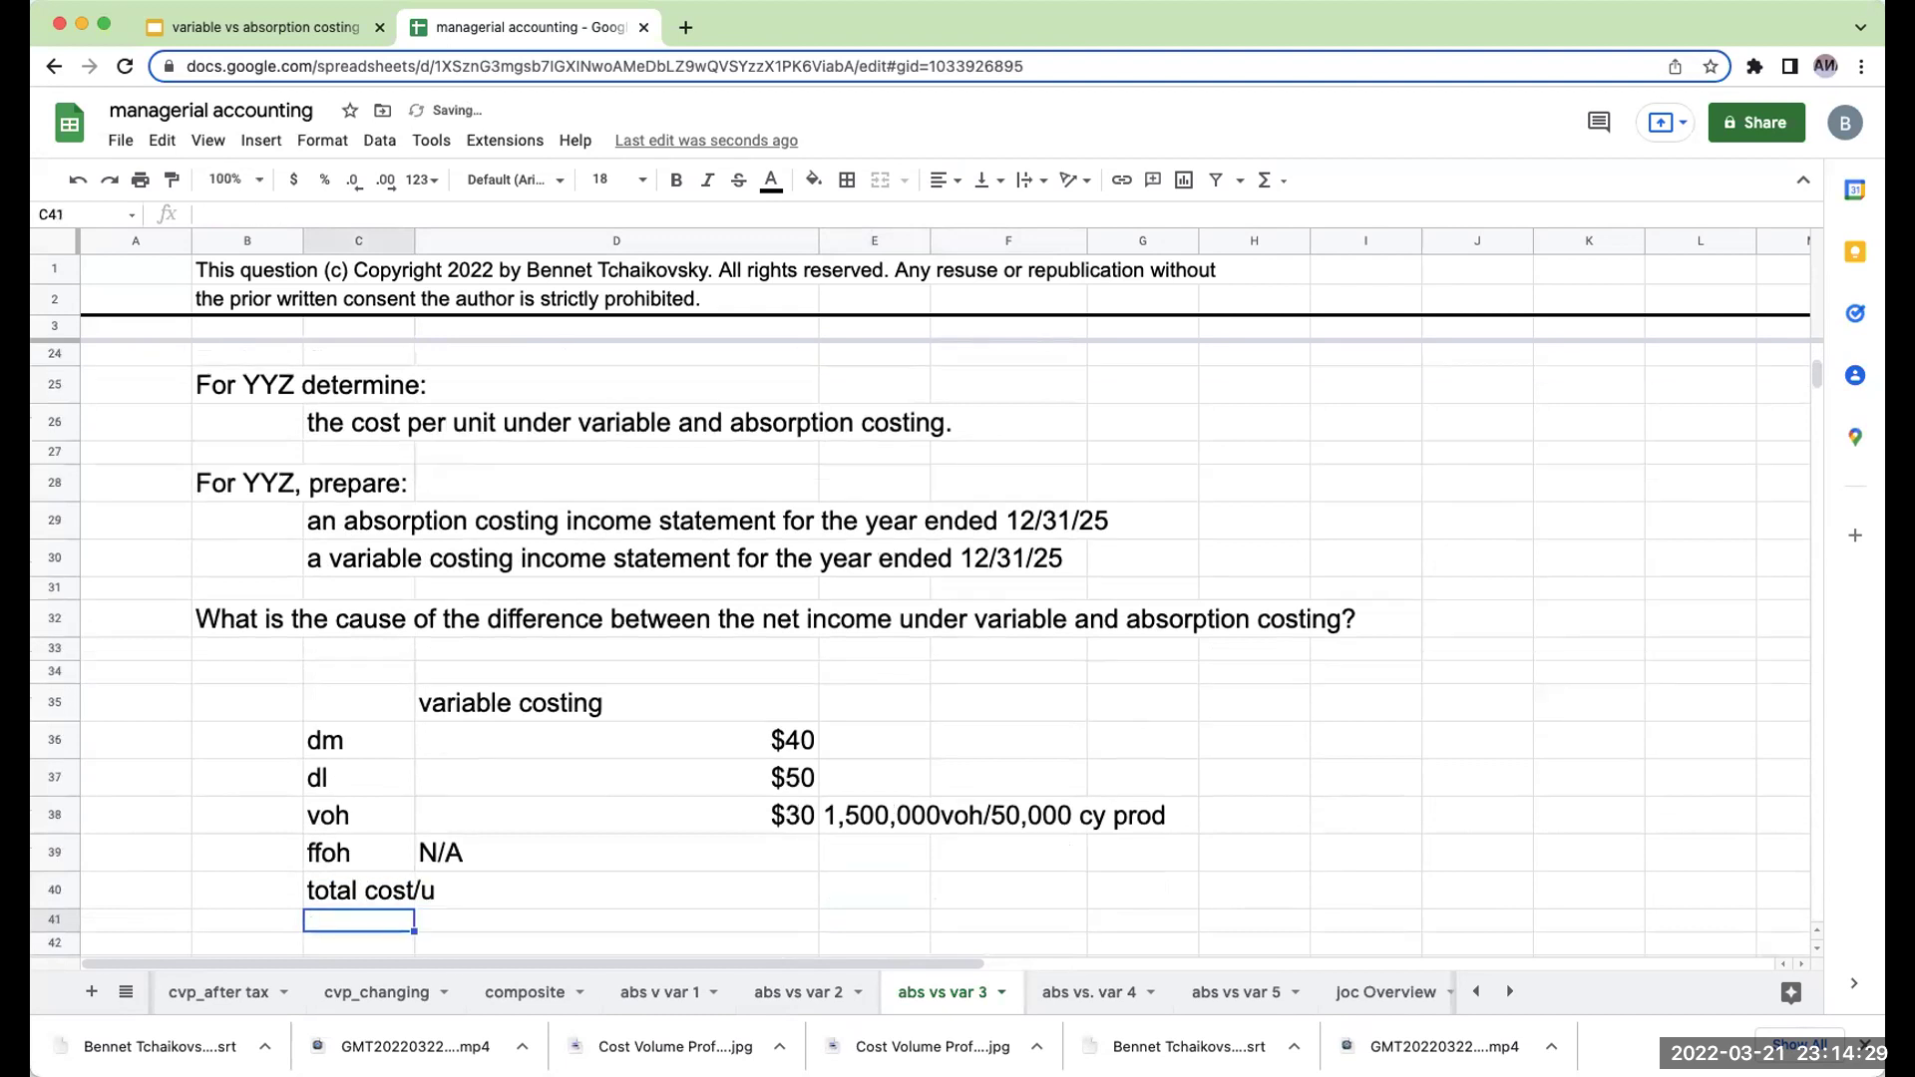
Total the variable costing cost per unit in D40 by adding the dm, dl and voh amounts in D36 to D38.
key(Up)
key(Right)
text(+)
key(Up)
key(Up)
key(Up)
key(Up)
text(+)
key(Up)
key(Up)
key(Up)
text(+)
key(Up)
key(Up)
key(Return)
Add the heading "absorption costing" in H35, on the same row as the variable costing heading.
key(Up)
key(Right)
key(Right)
key(Right)
key(Right)
key(Up)
key(Up)
key(Up)
key(Up)
key(Up)
text(abso)
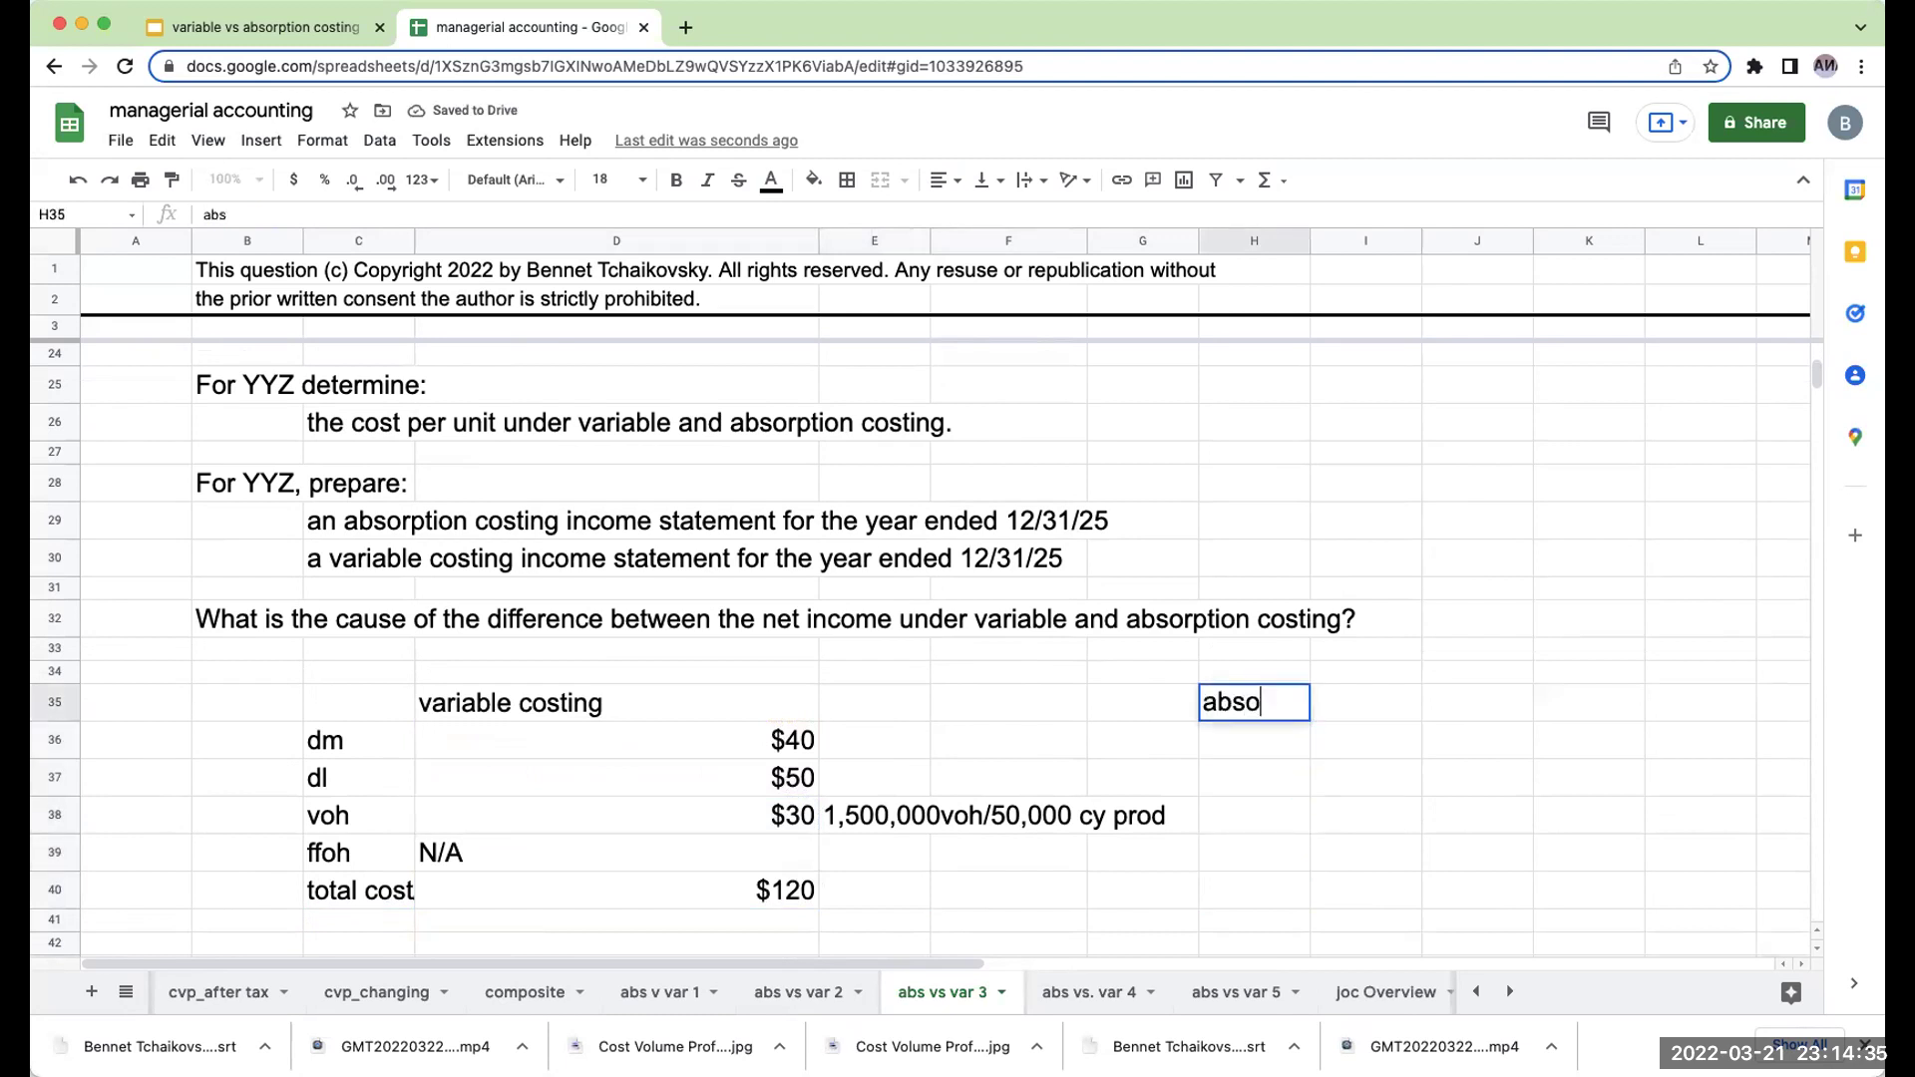
text(rption costing)
key(Return)
Link the absorption dm, dl and voh costs in H36 to H38 to the variable costing amounts in D36 to D38.
text(+)
key(Left)
key(Left)
key(Left)
key(Left)
key(Return)
text(+)
key(Left)
key(Left)
key(Left)
key(Left)
key(Return)
text(+)
key(Left)
key(Left)
key(Left)
key(Left)
key(Return)
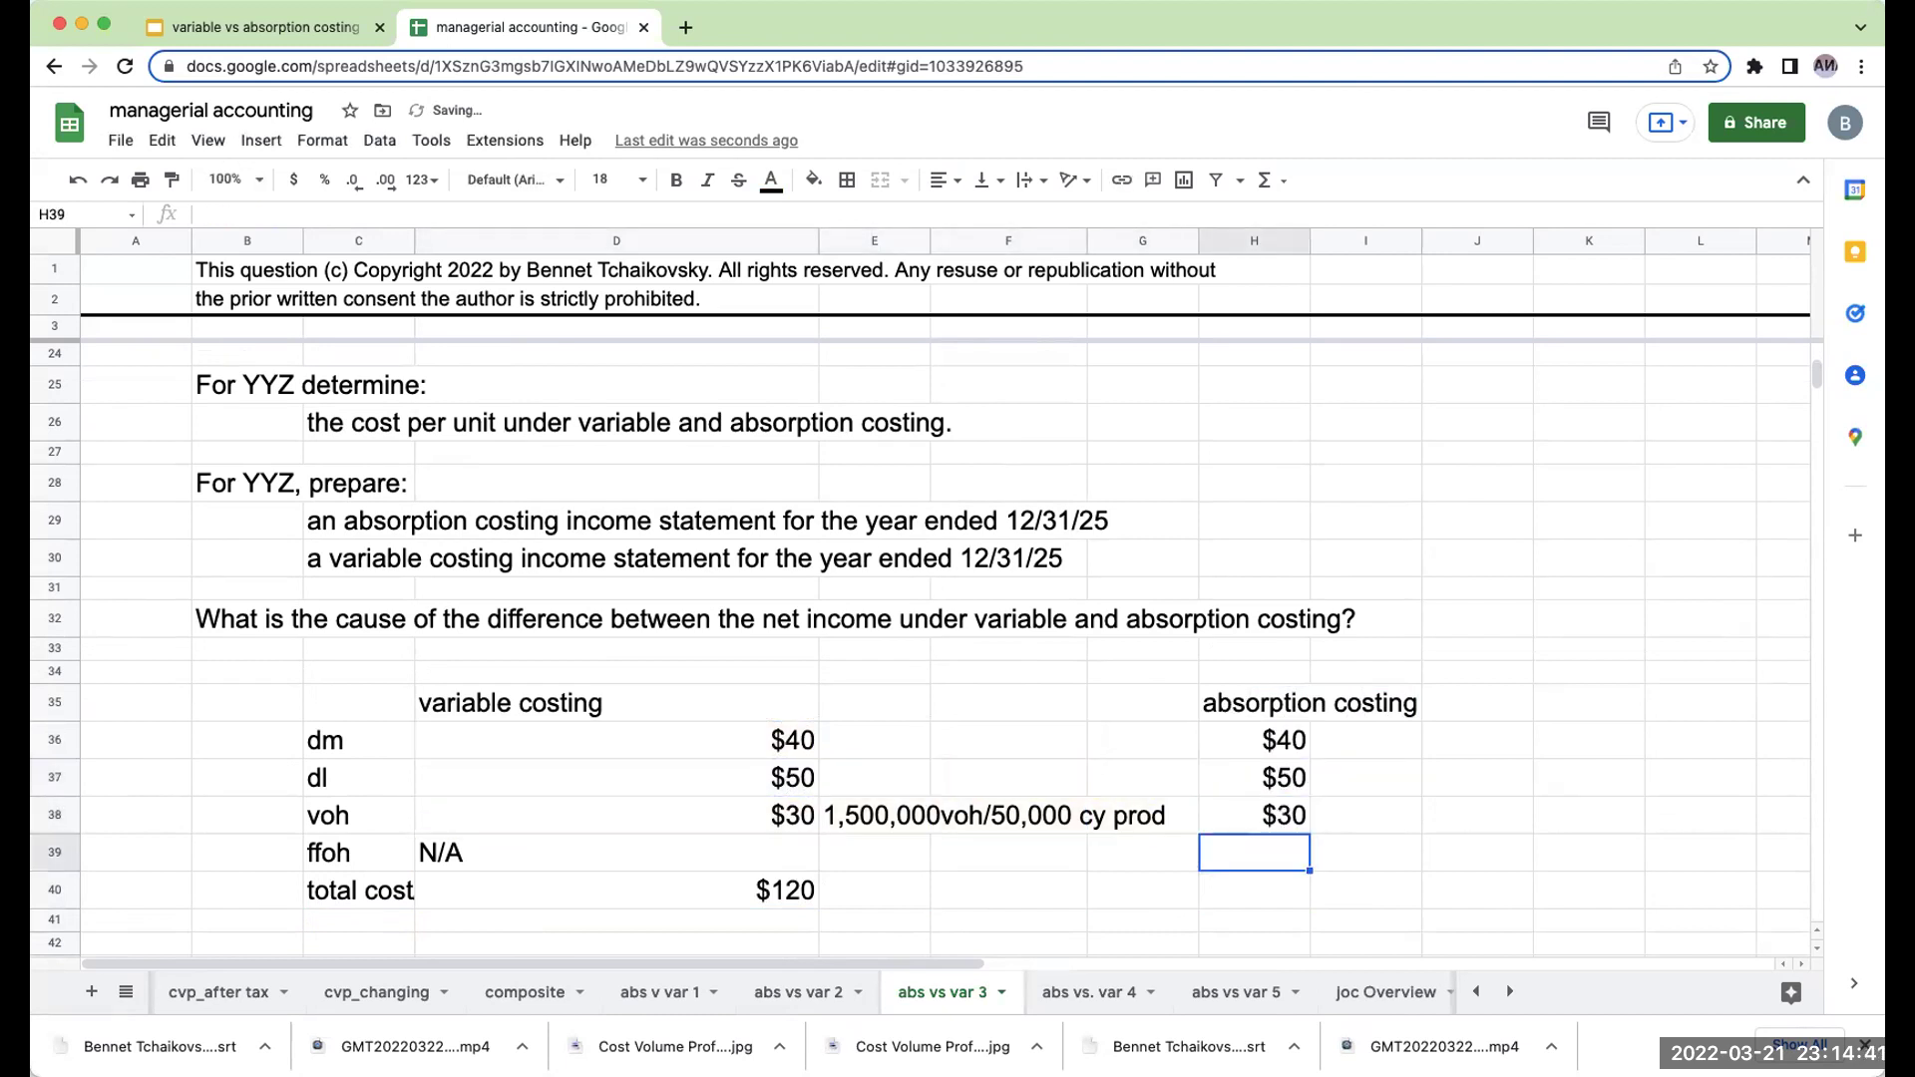
Add the note "4,000,000 ffoh / 50,000 cy prod" in I39 on the ffoh row.
key(Right)
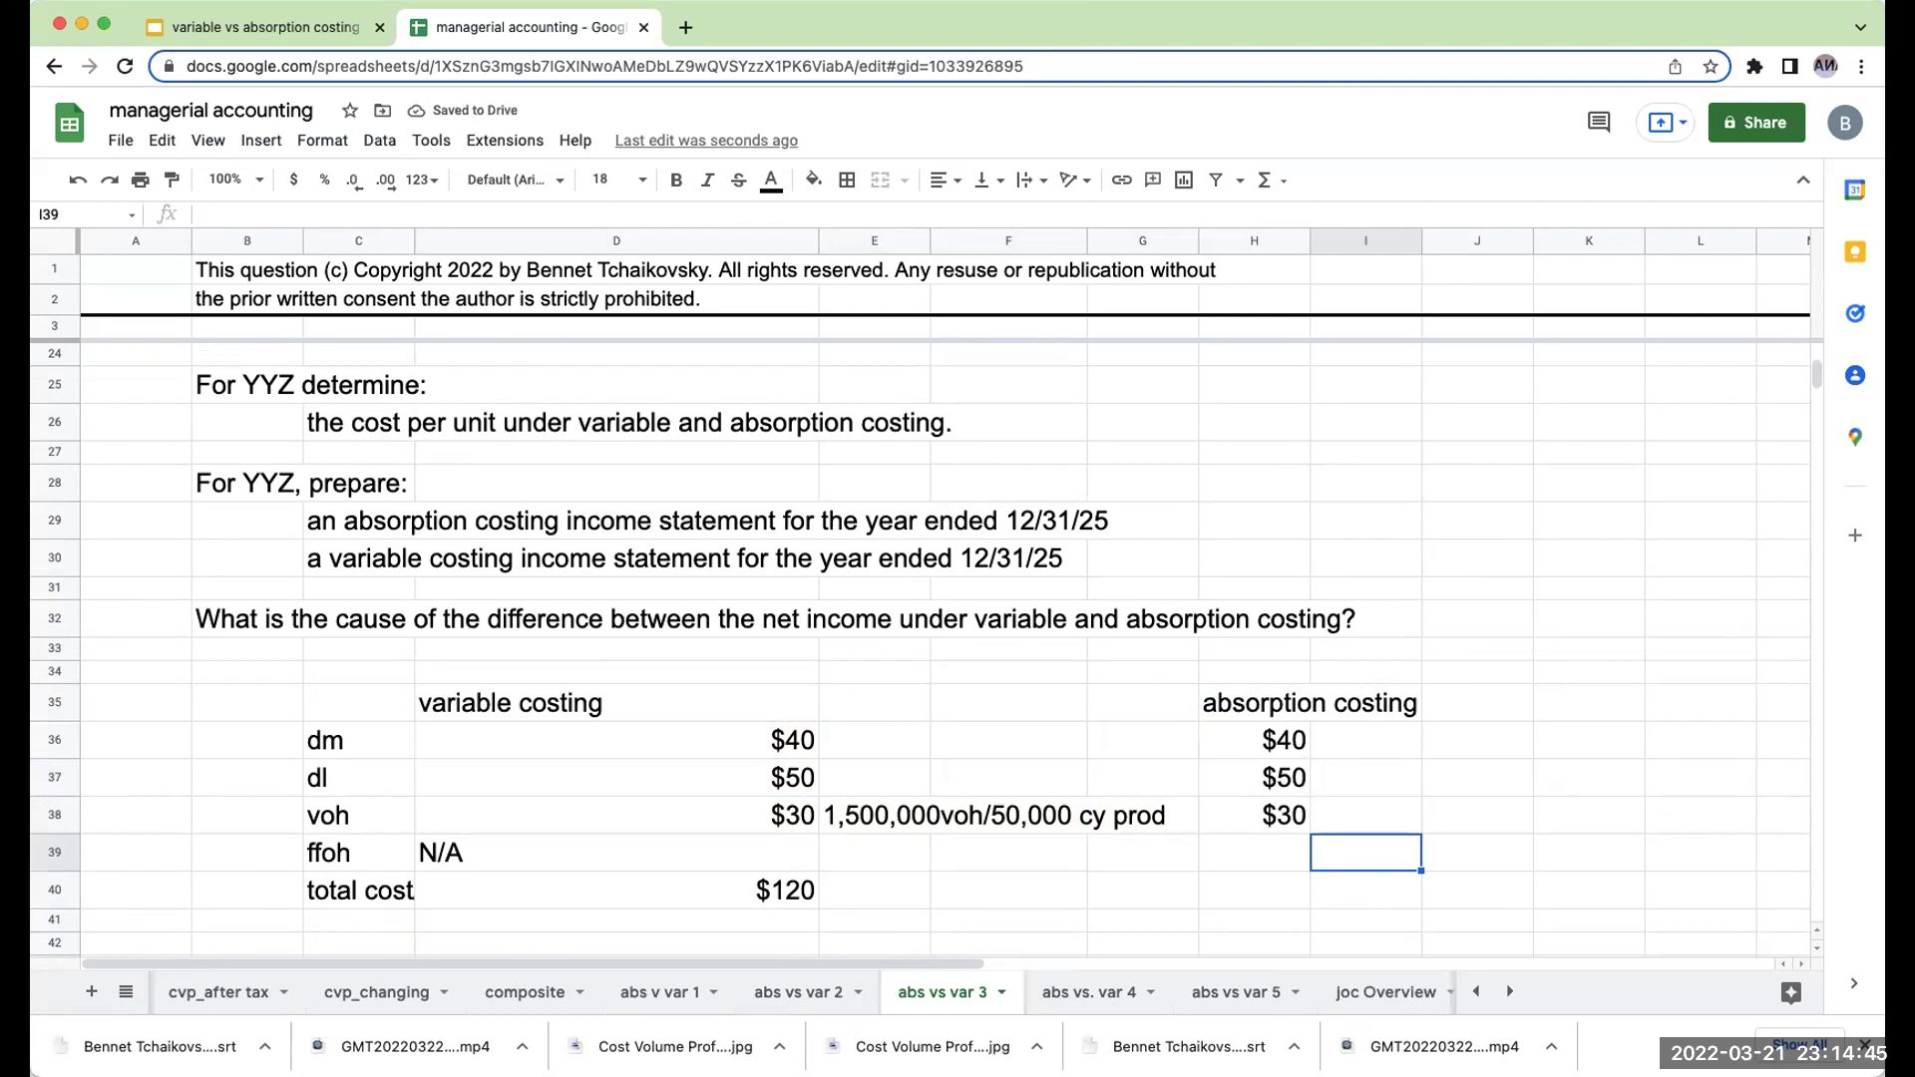
text(4,000,000 ffoh / 50)
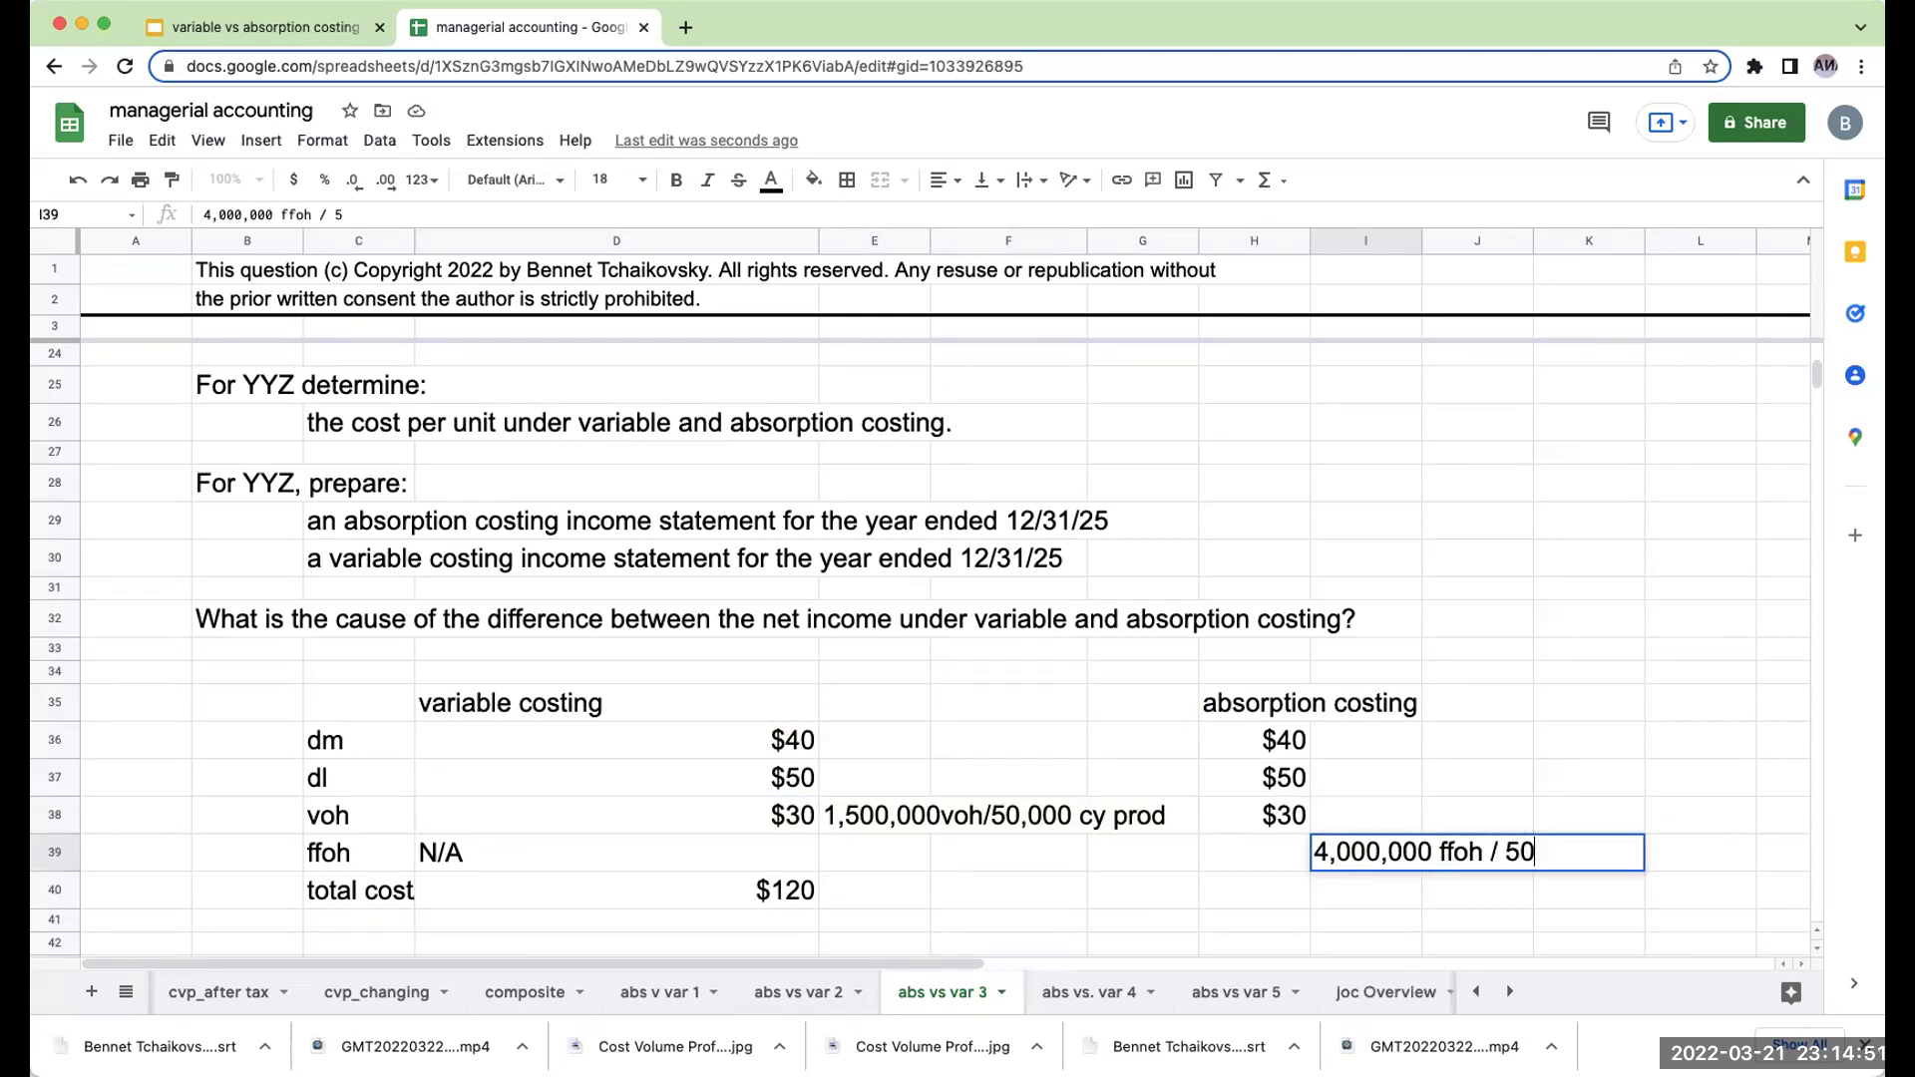
text(,000 cy prod)
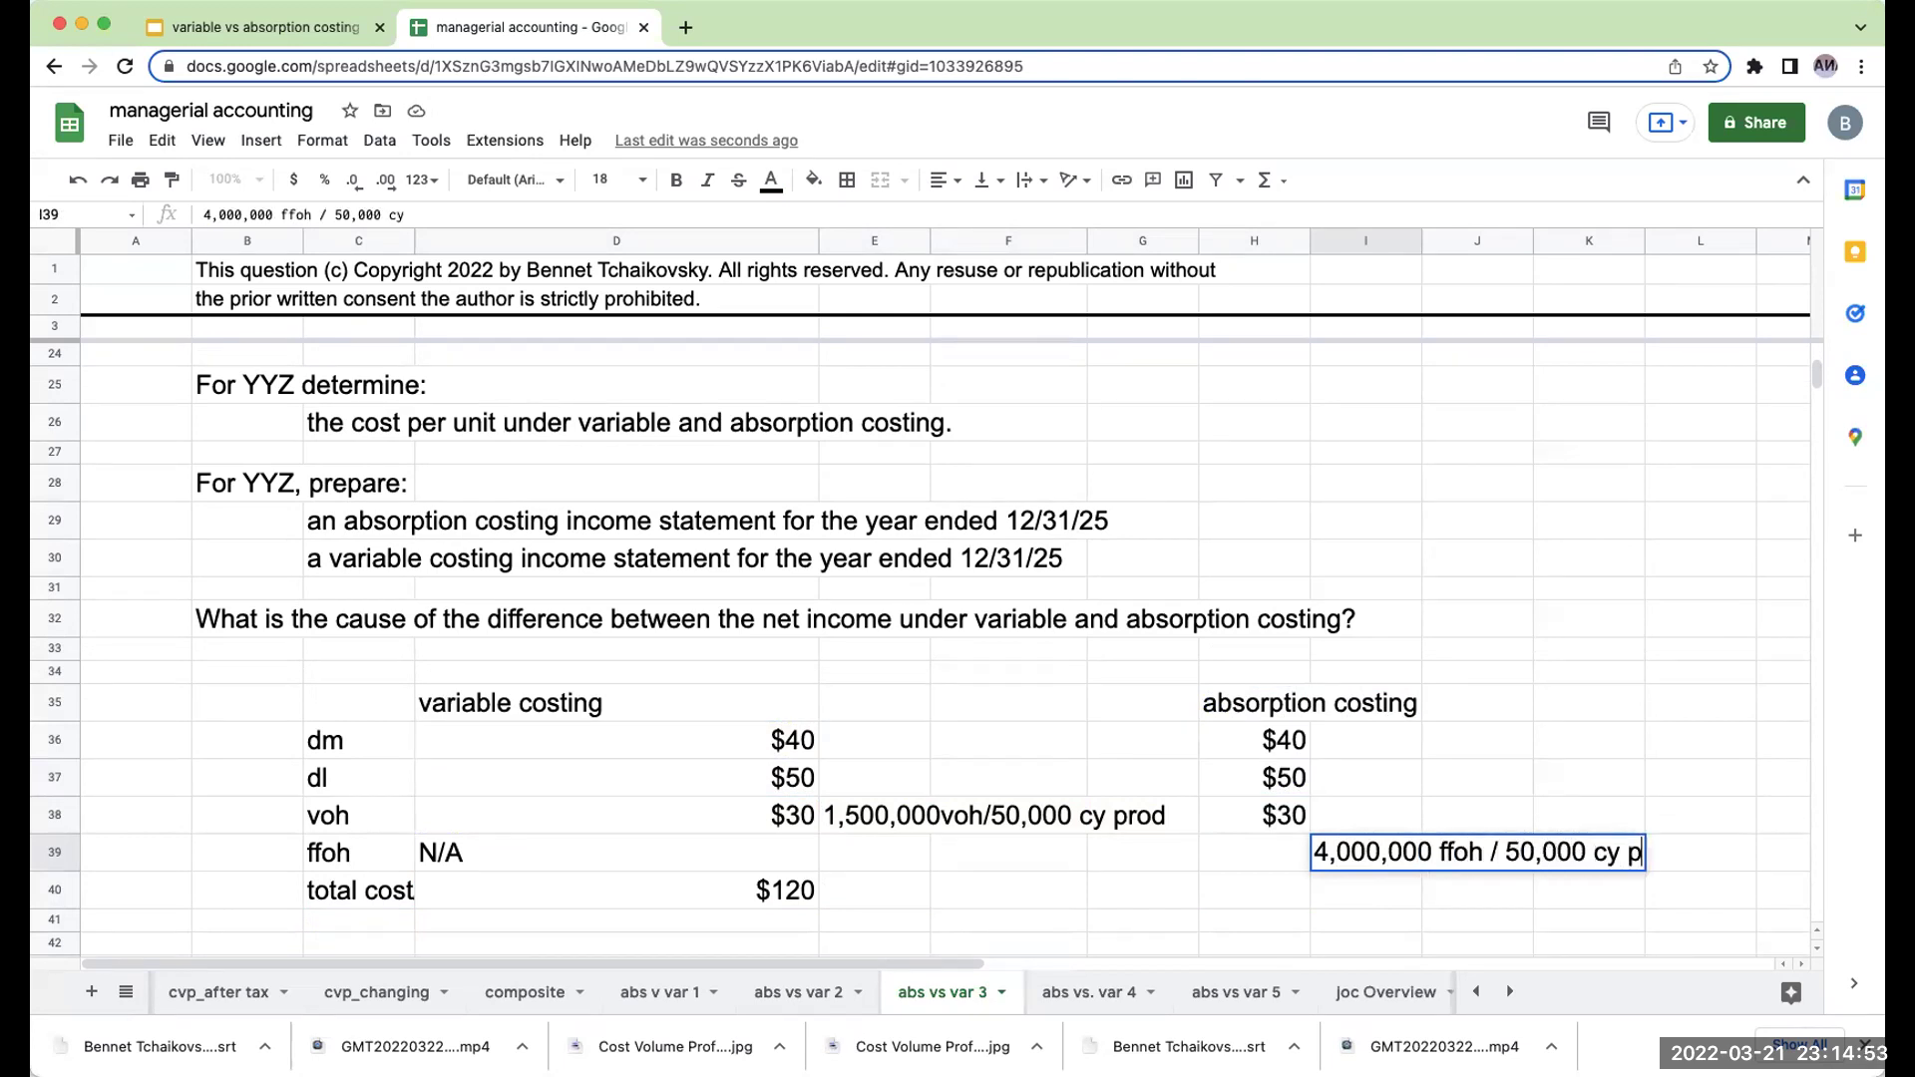
Calculate the absorption ffoh per unit in H39 by dividing the fixed factory overhead in F20 by 50000.
click(1253, 851)
text(+)
key(Left)
key(Up)
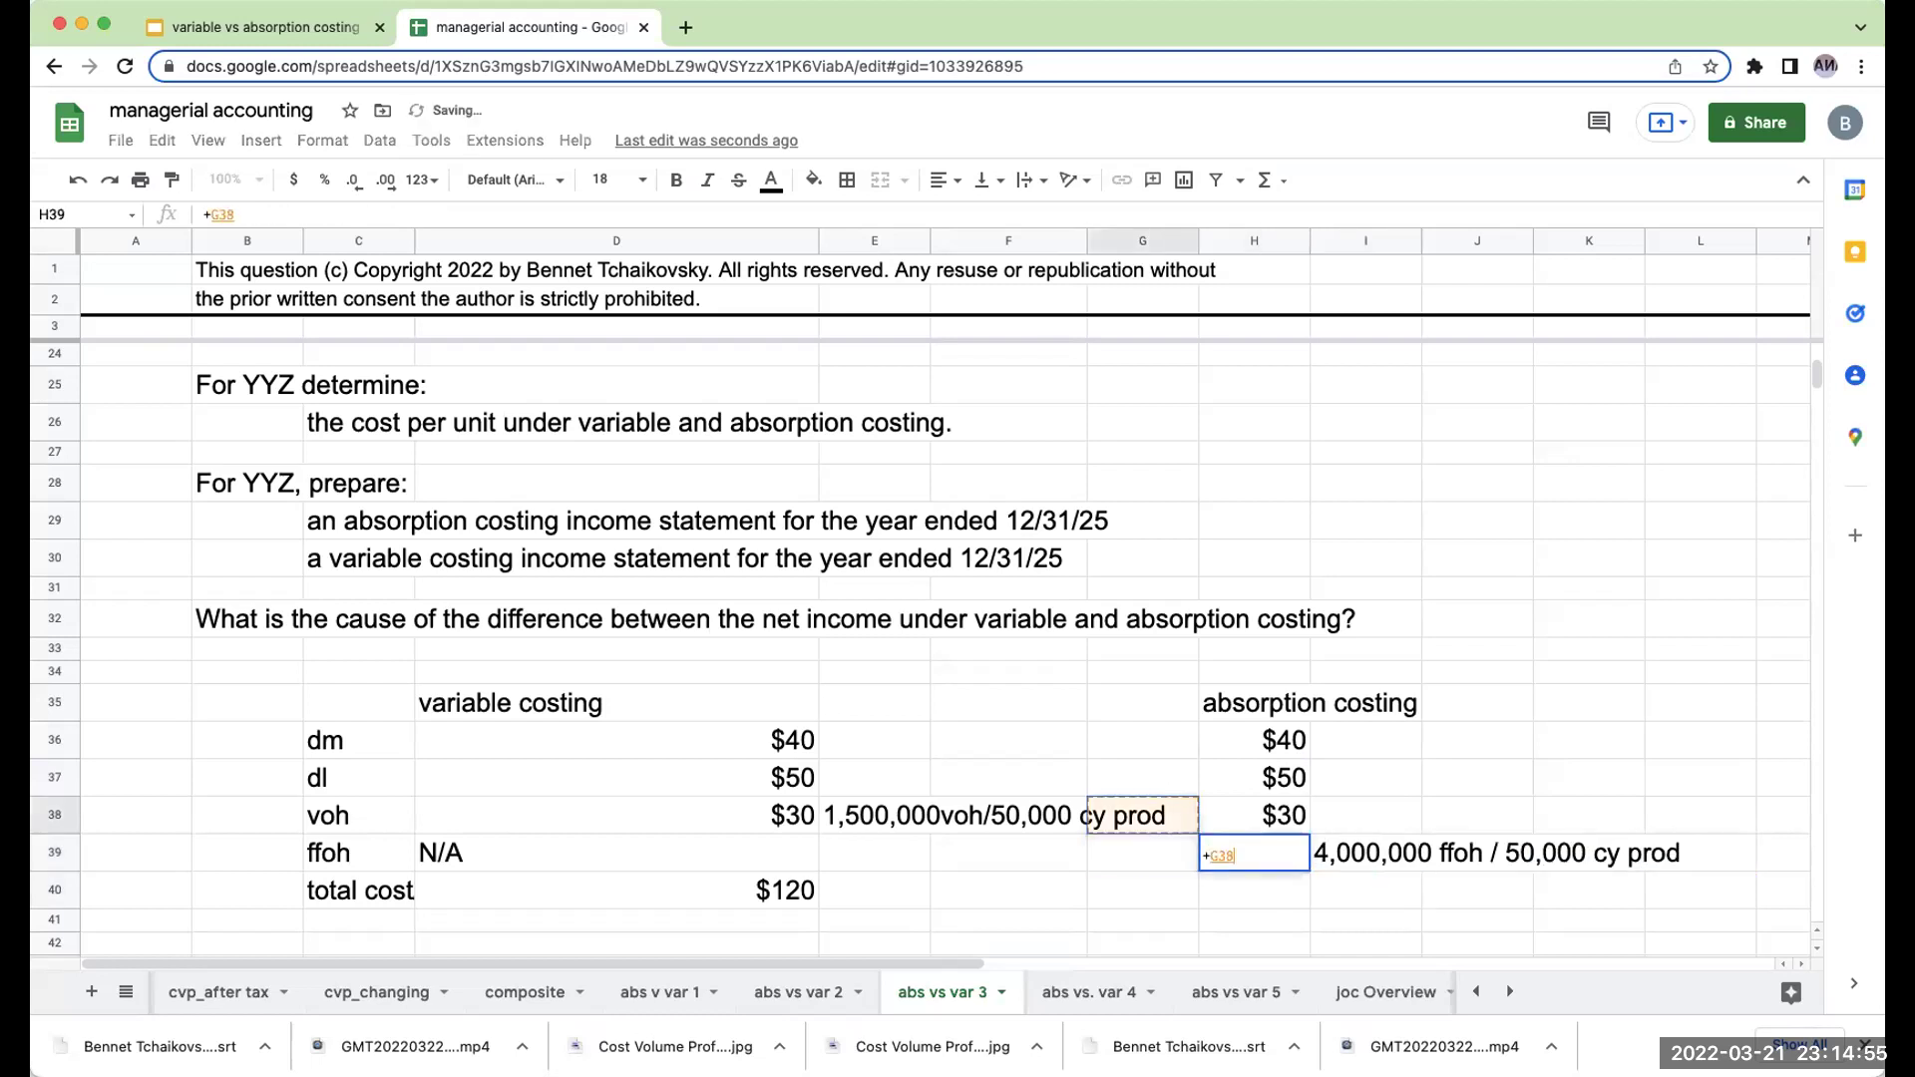
key(Left)
key(Up)
key(Up)
key(Up)
key(Up)
key(Up)
key(Up)
key(Up)
key(Up)
key(Up)
key(Up)
key(Up)
key(Up)
key(Up)
key(Up)
key(Up)
key(Up)
key(Up)
key(Up)
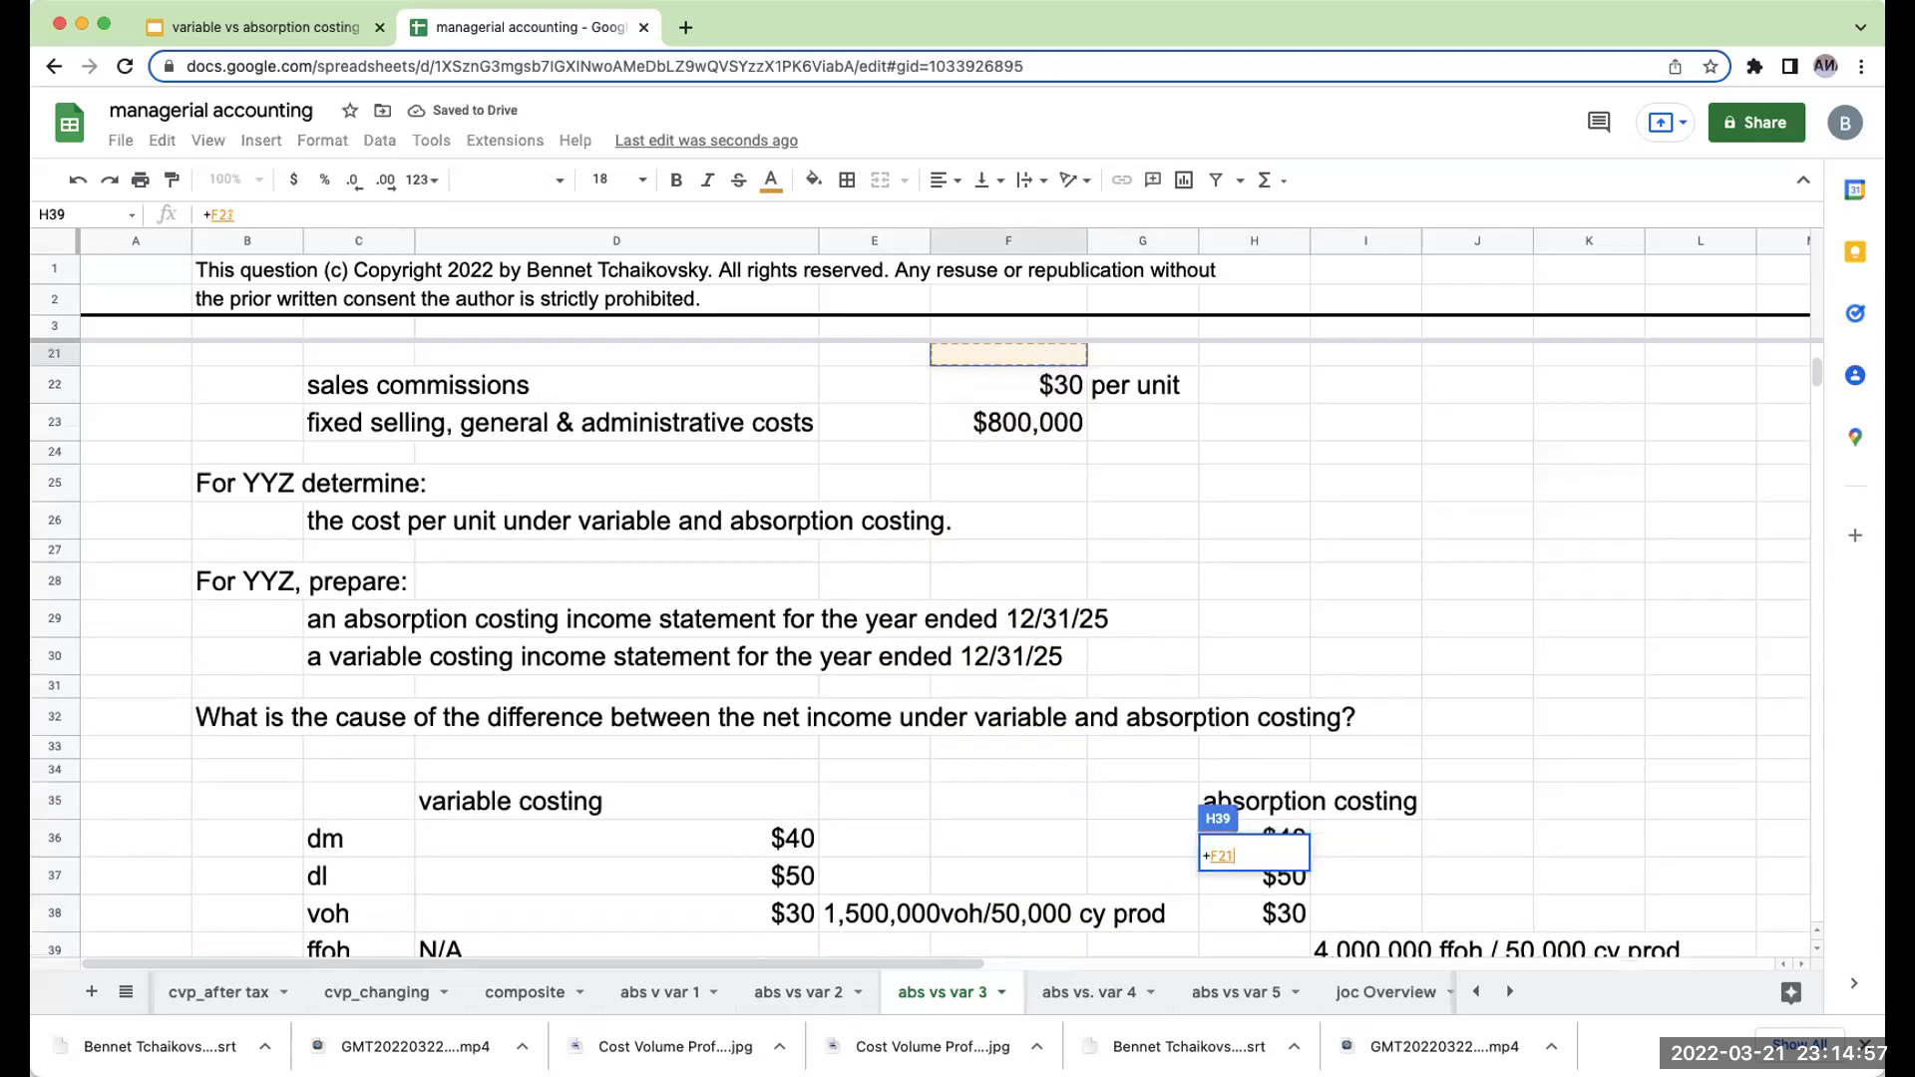
text(/50)
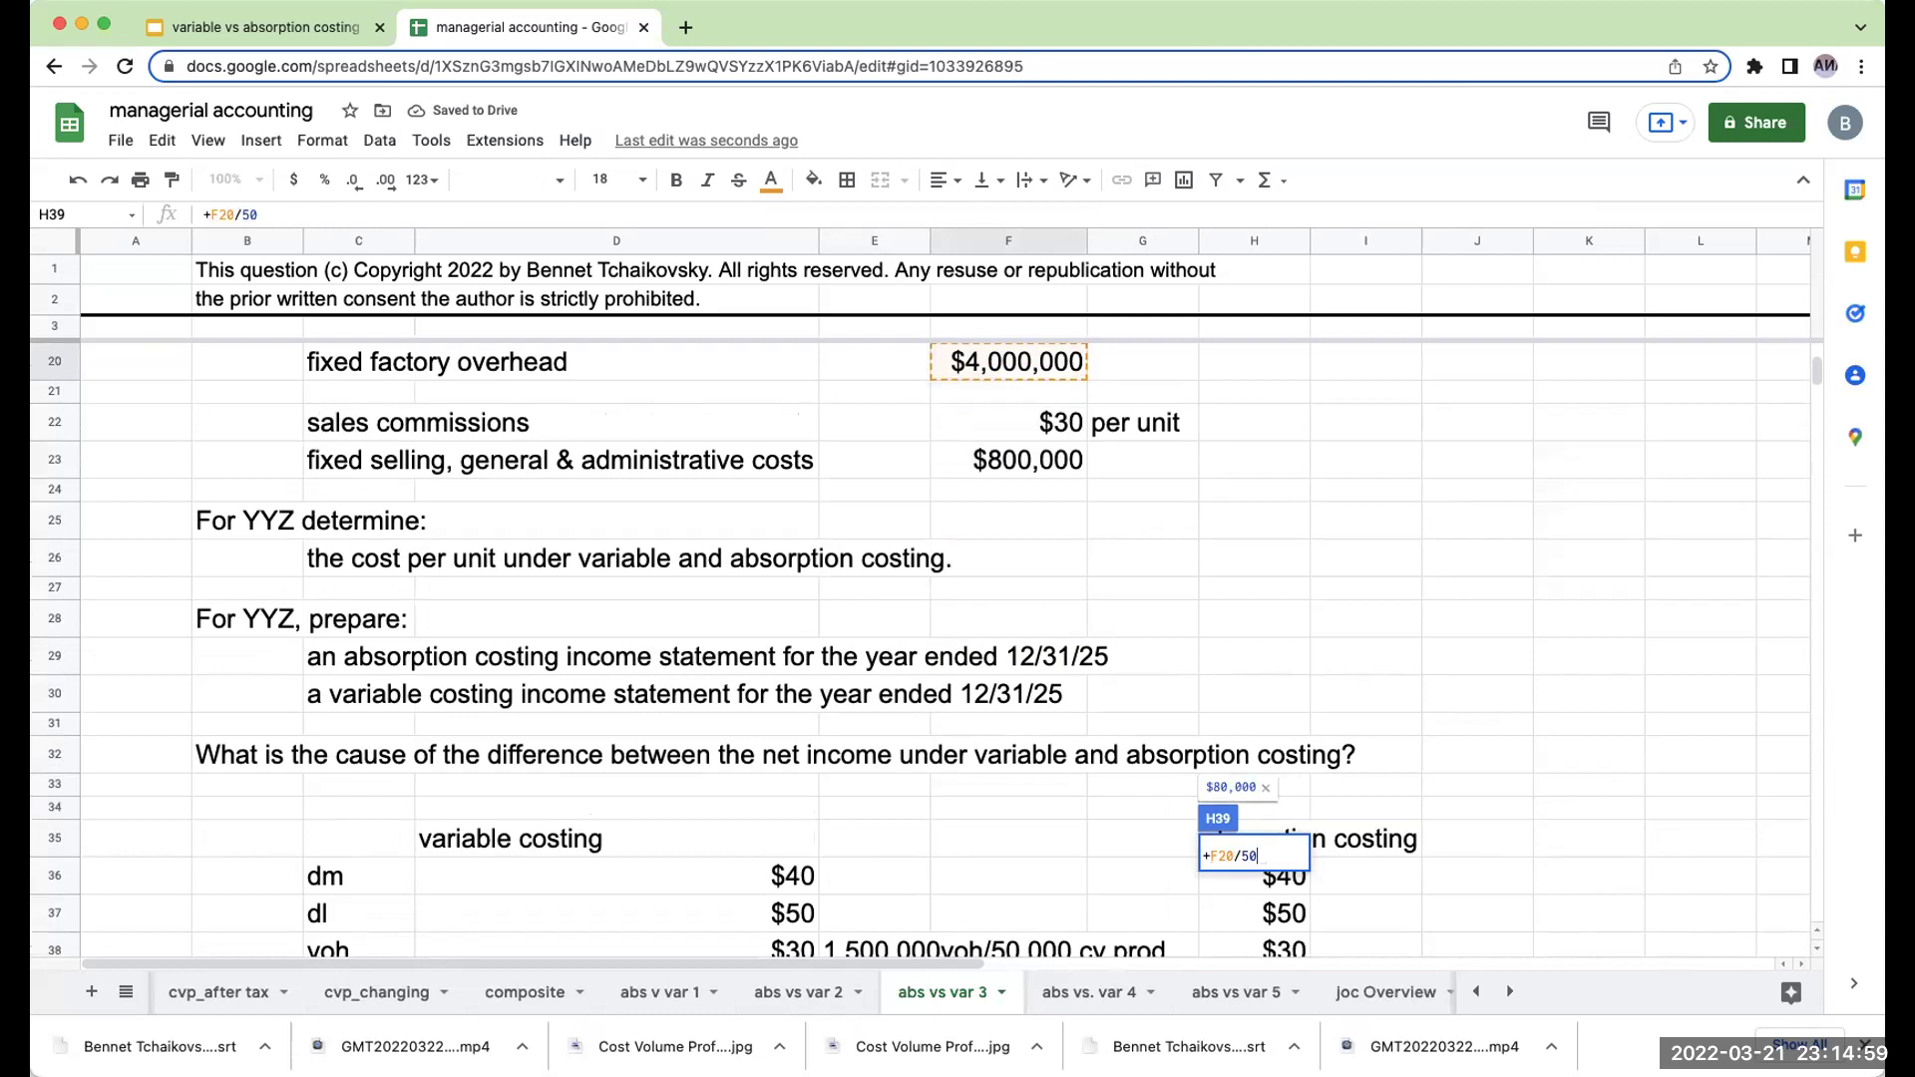
text(000)
key(Return)
Total the absorption cost per unit in H40 by adding H36, H37, H38 and H39.
text(+)
key(Up)
key(Up)
key(Up)
text(+)
key(Up)
key(Up)
key(Up)
key(Up)
text(+)
key(Up)
key(Up)
key(Up)
text(+)
key(Up)
key(Up)
text(+)
key(Up)
key(Return)
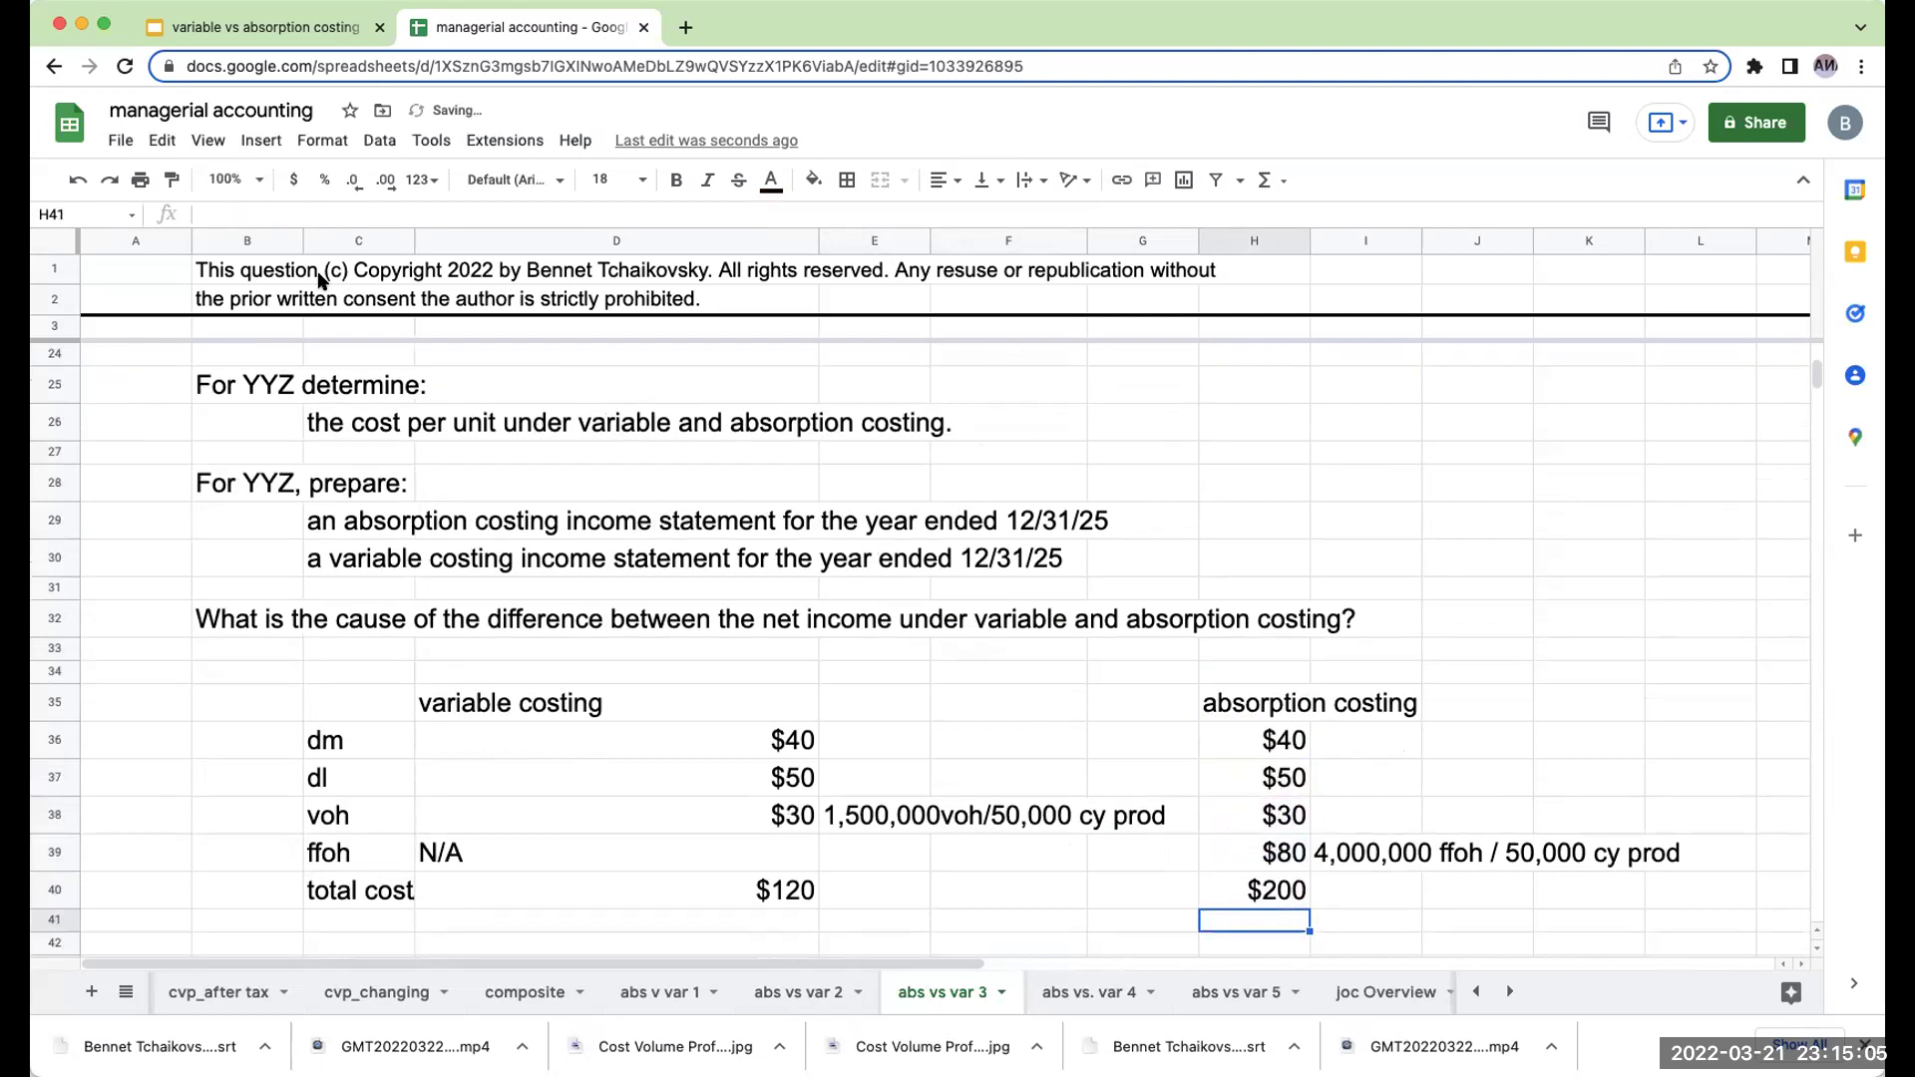
Add a top border across the total cost row, C40:H40.
drag(389, 880, 1271, 890)
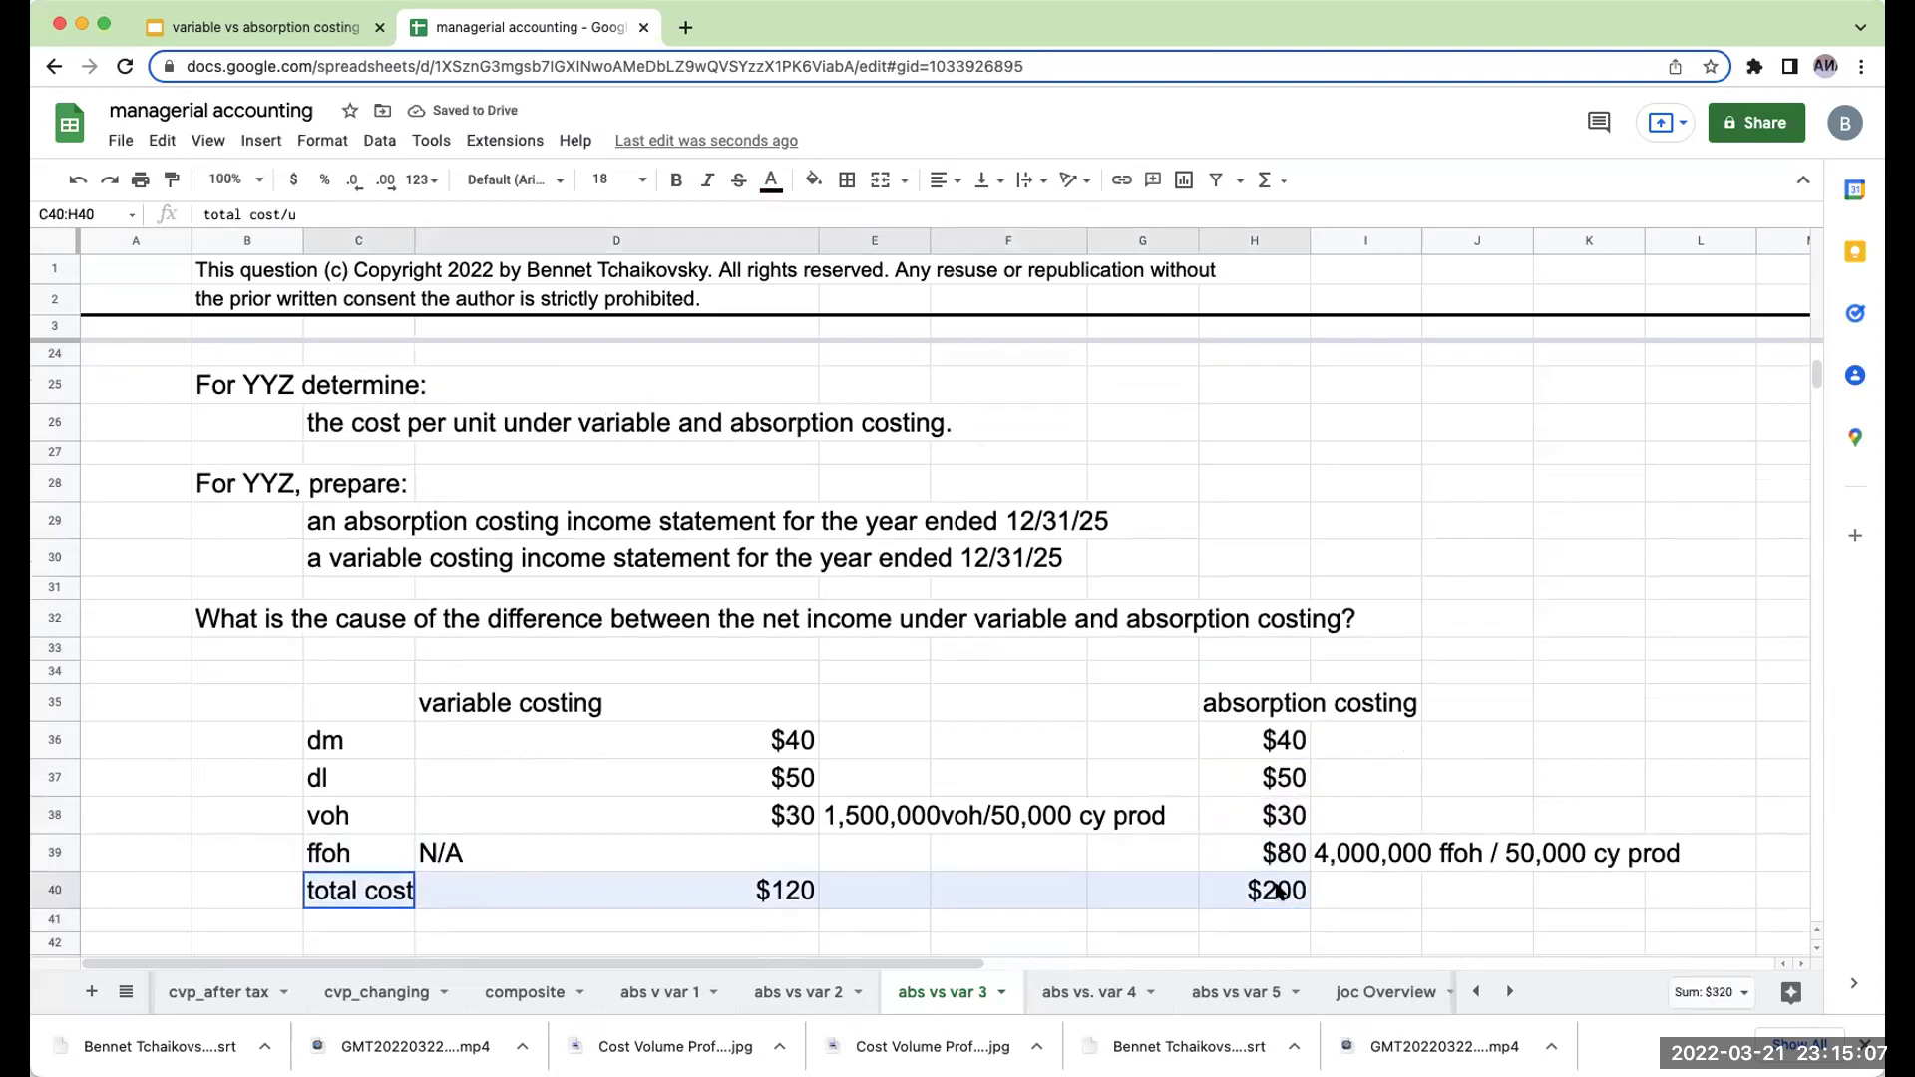
click(847, 180)
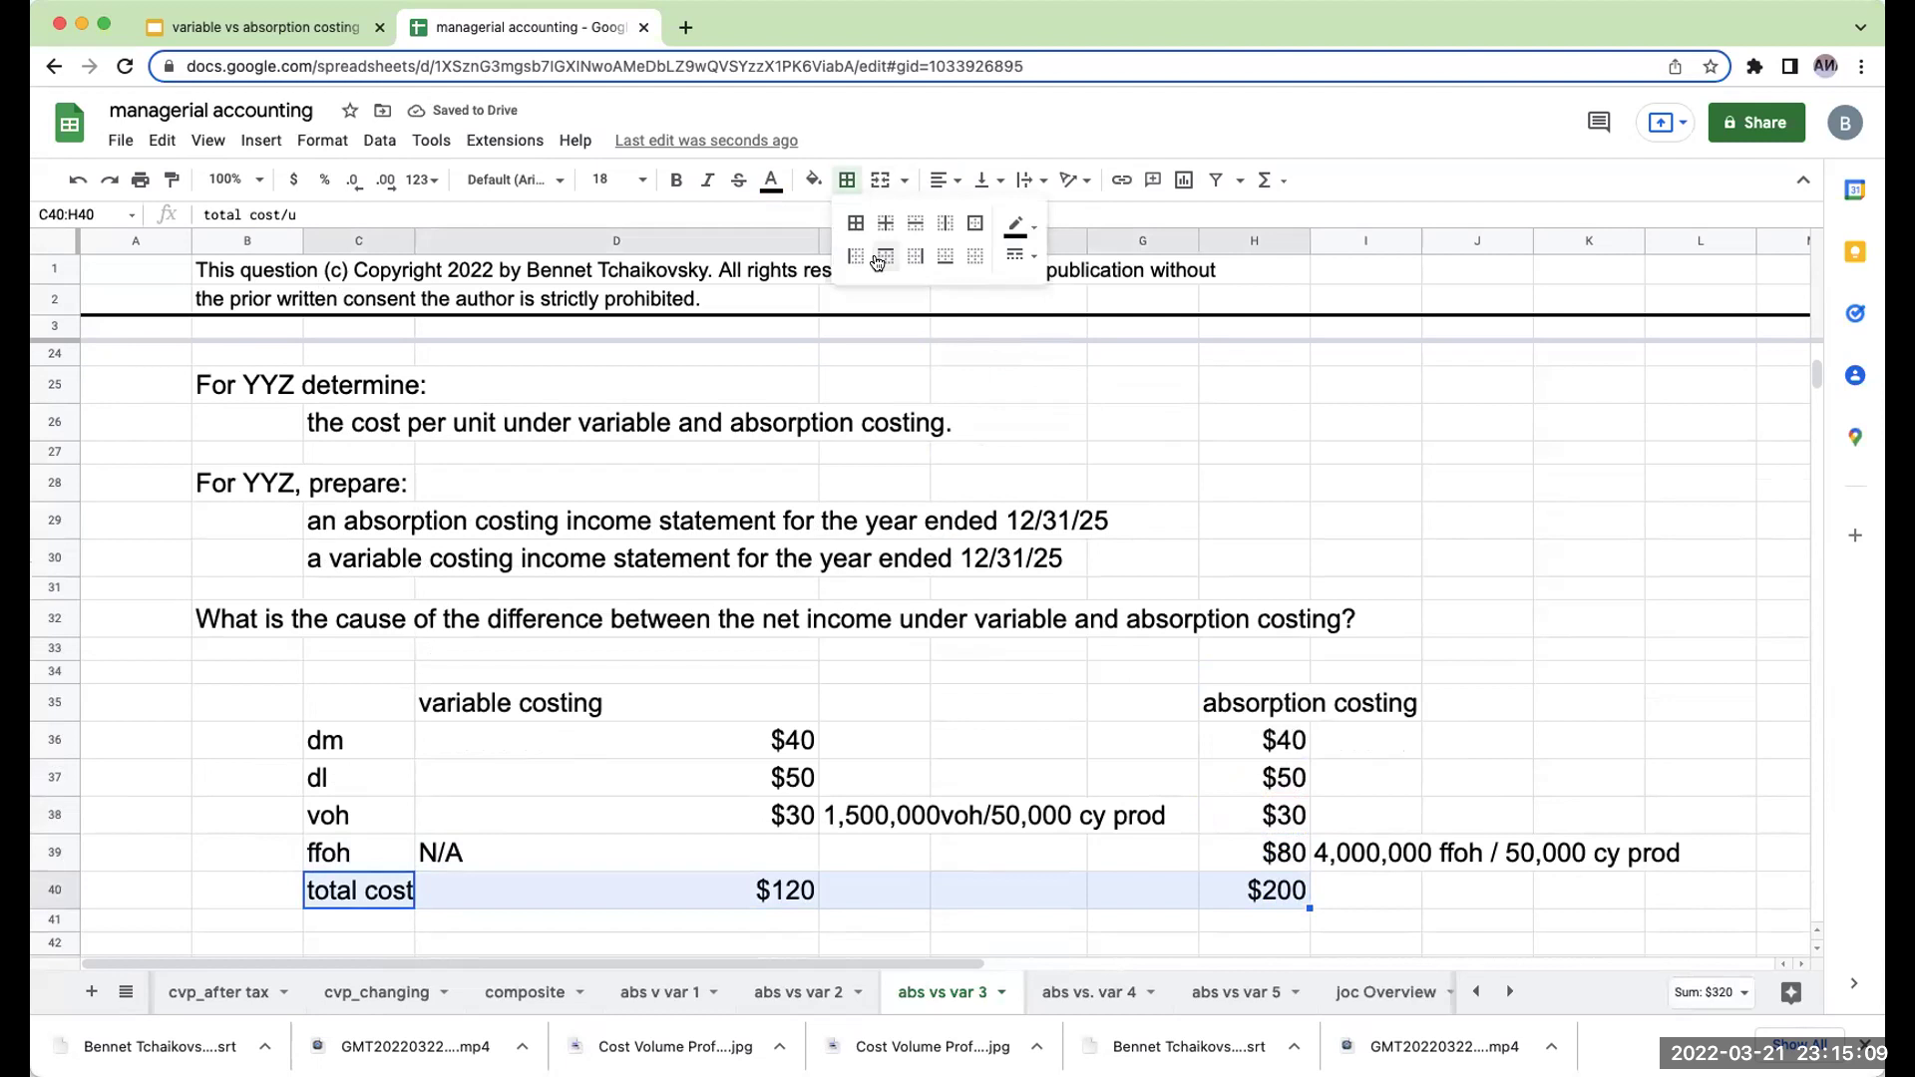
click(884, 256)
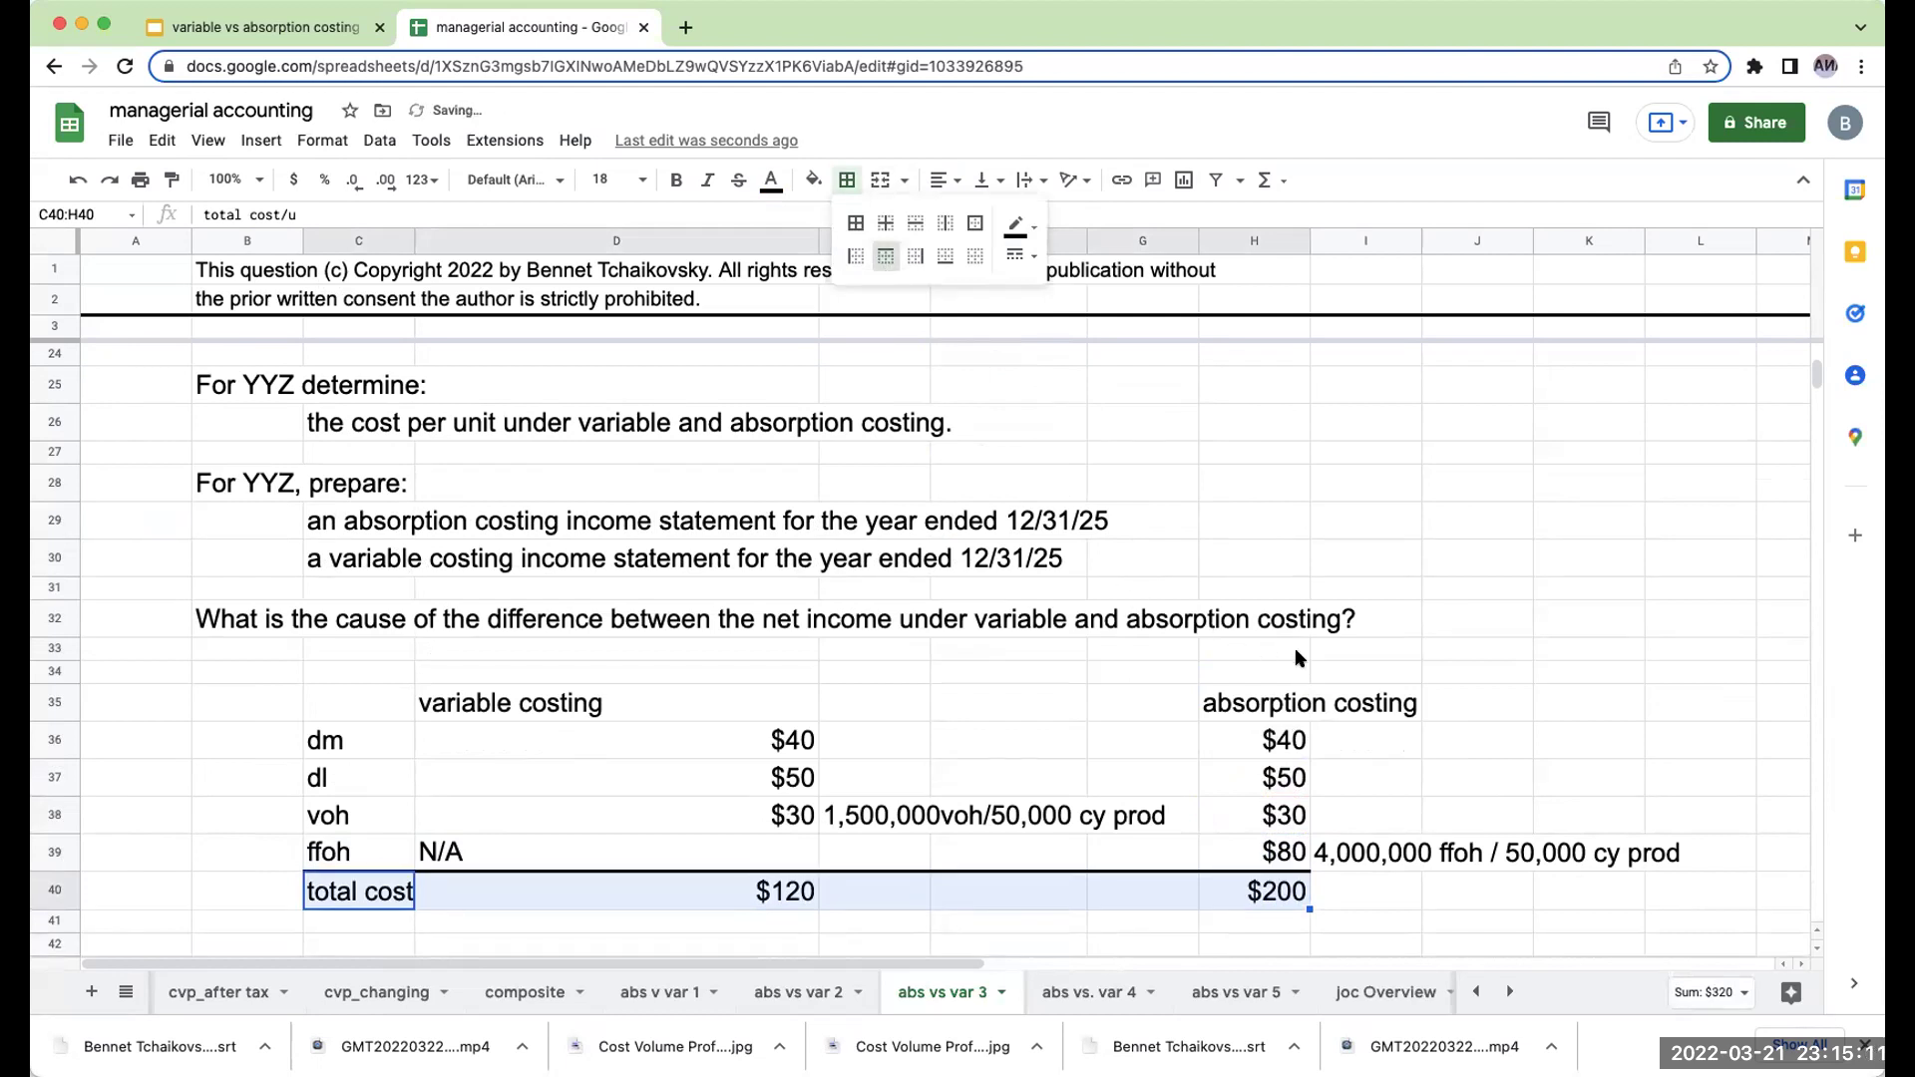
Enter the income statement heading "absorption costing" in I6, beside the problem text.
scroll(1412, 721, up, 3)
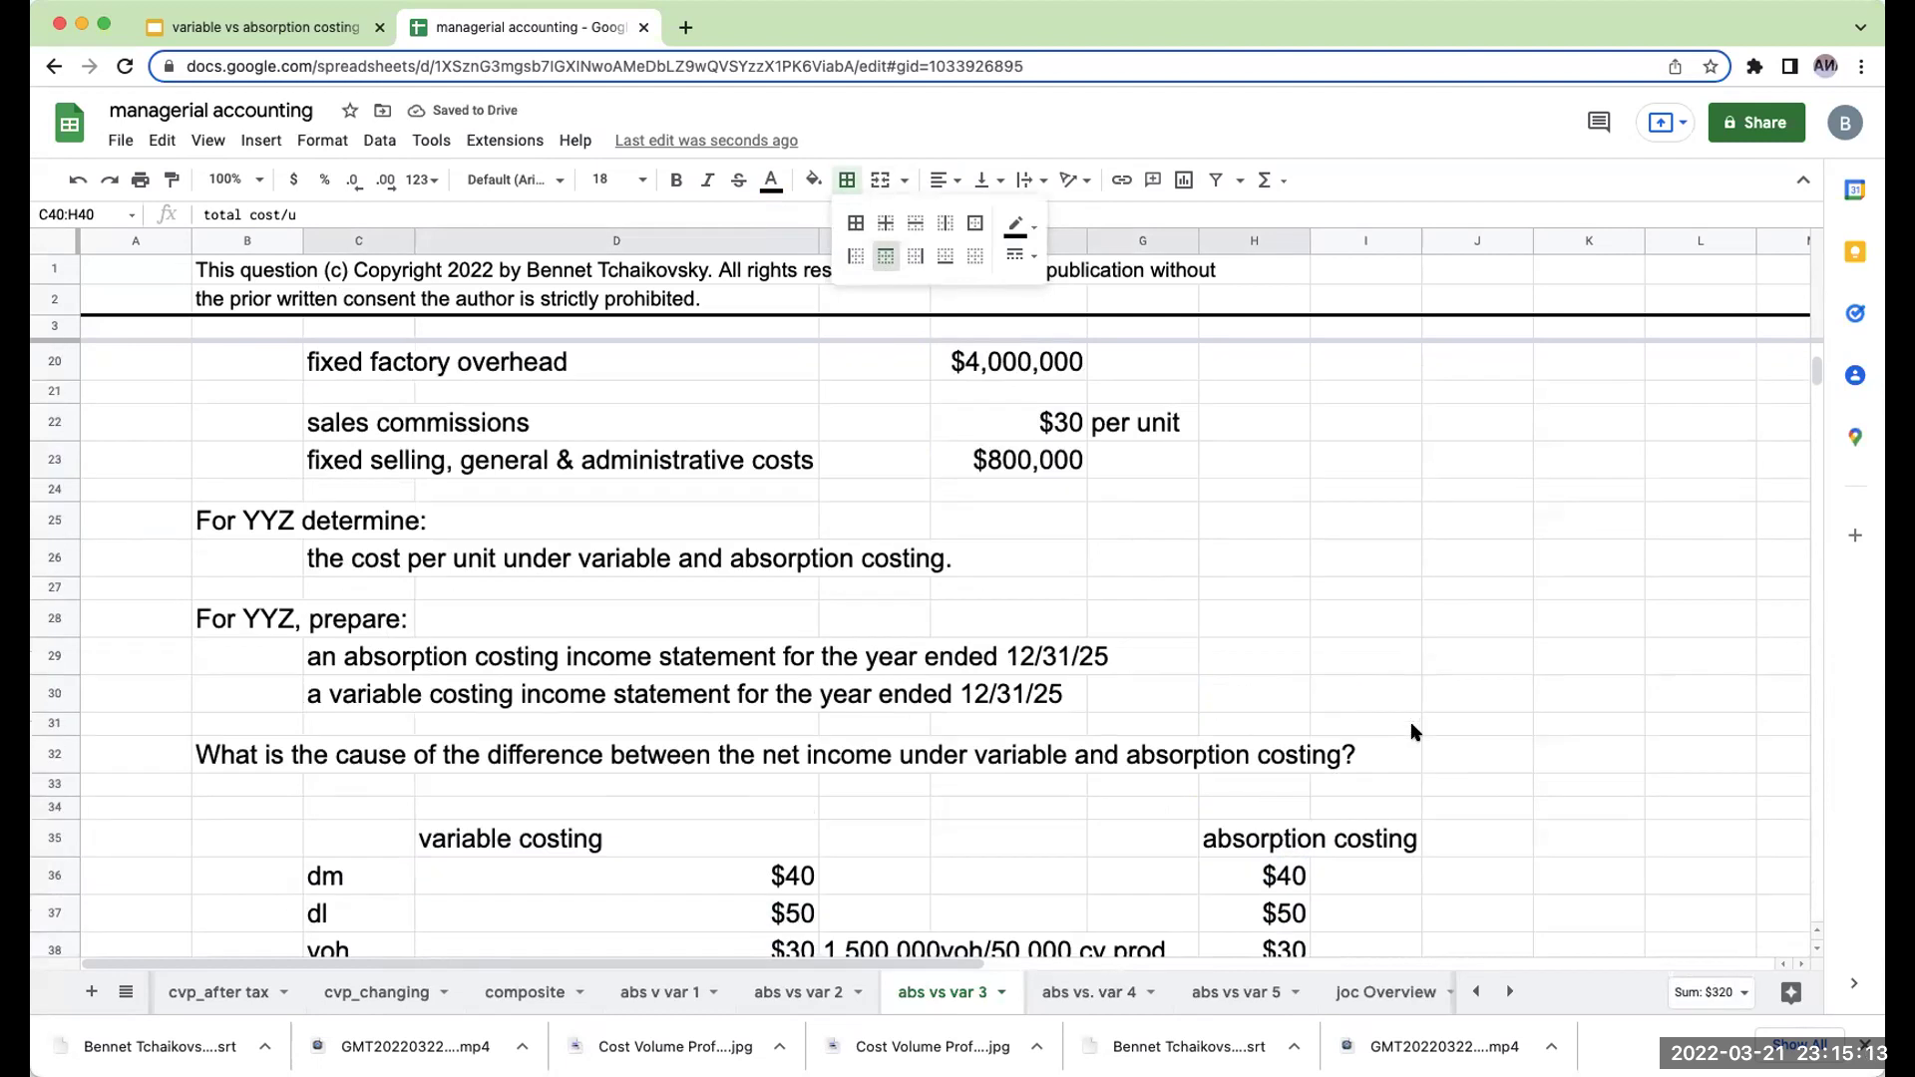
scroll(1411, 729, up, 10)
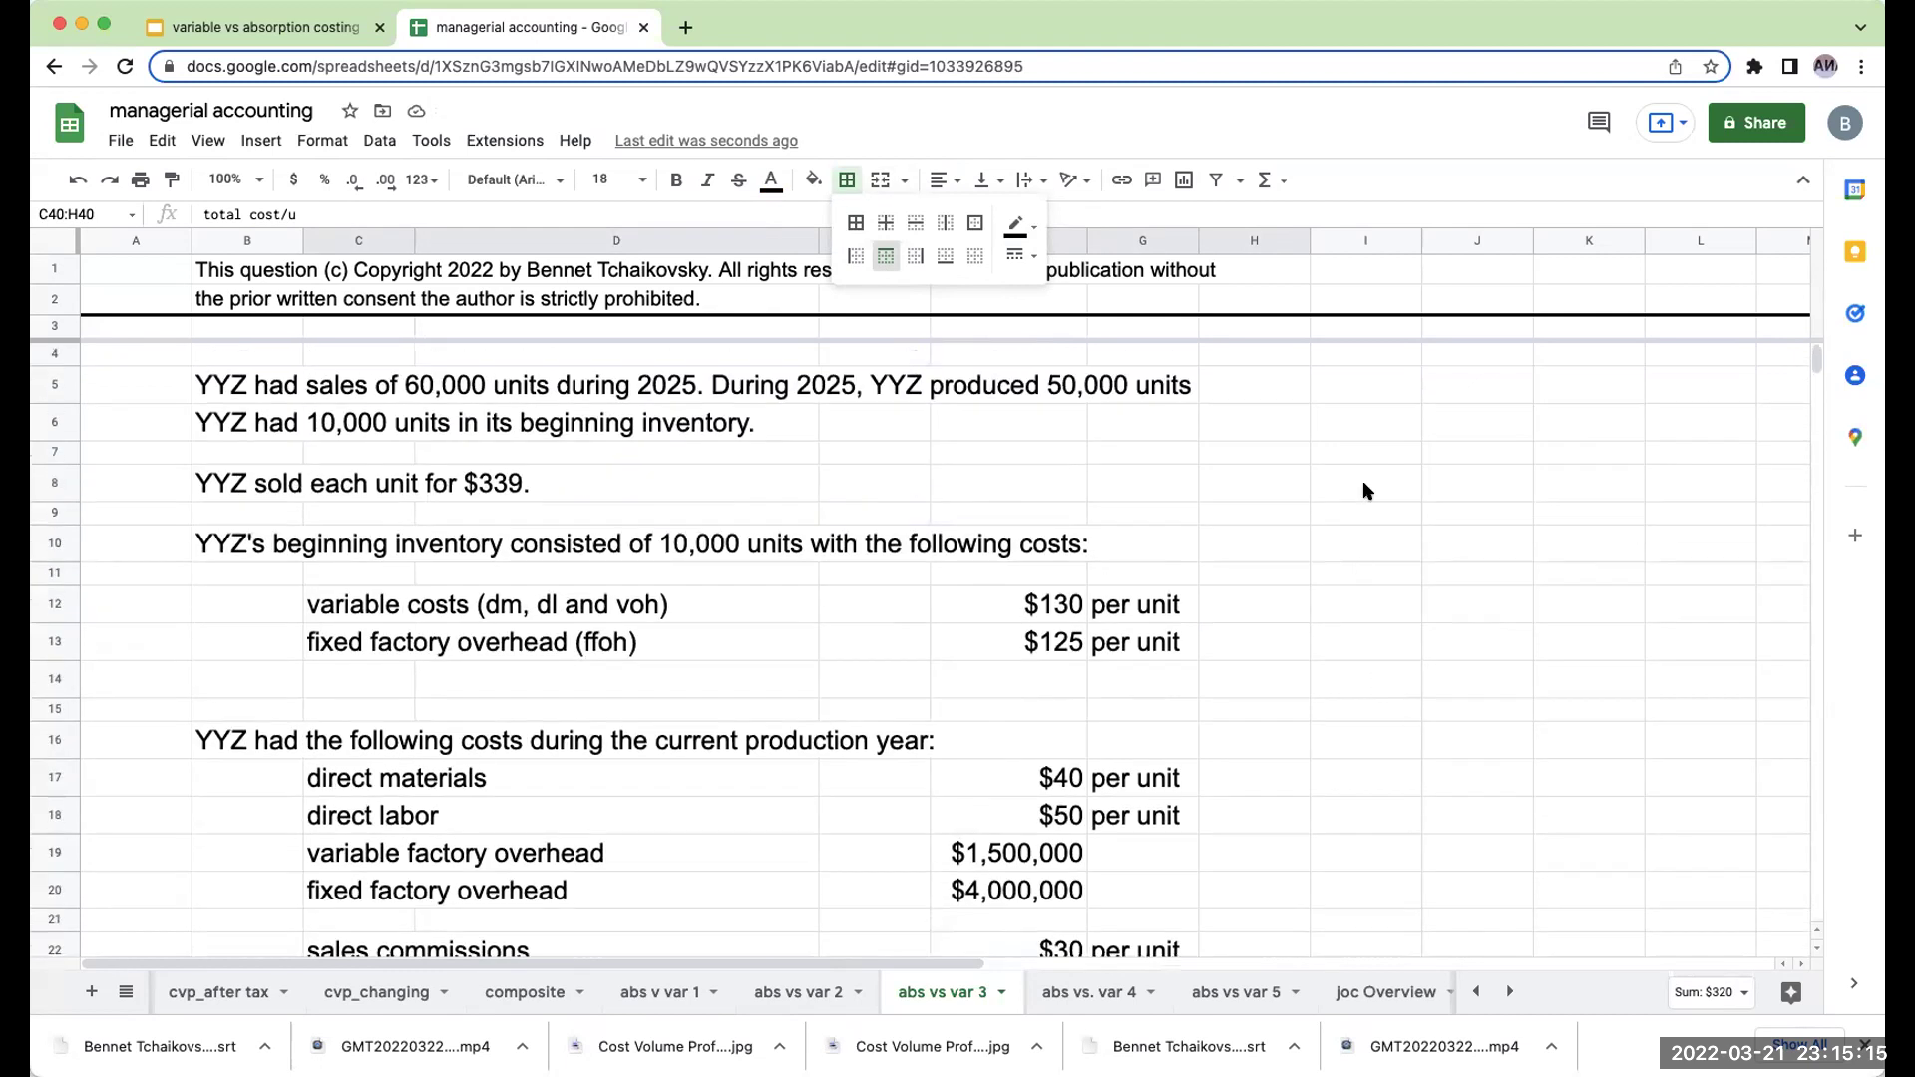
click(1386, 429)
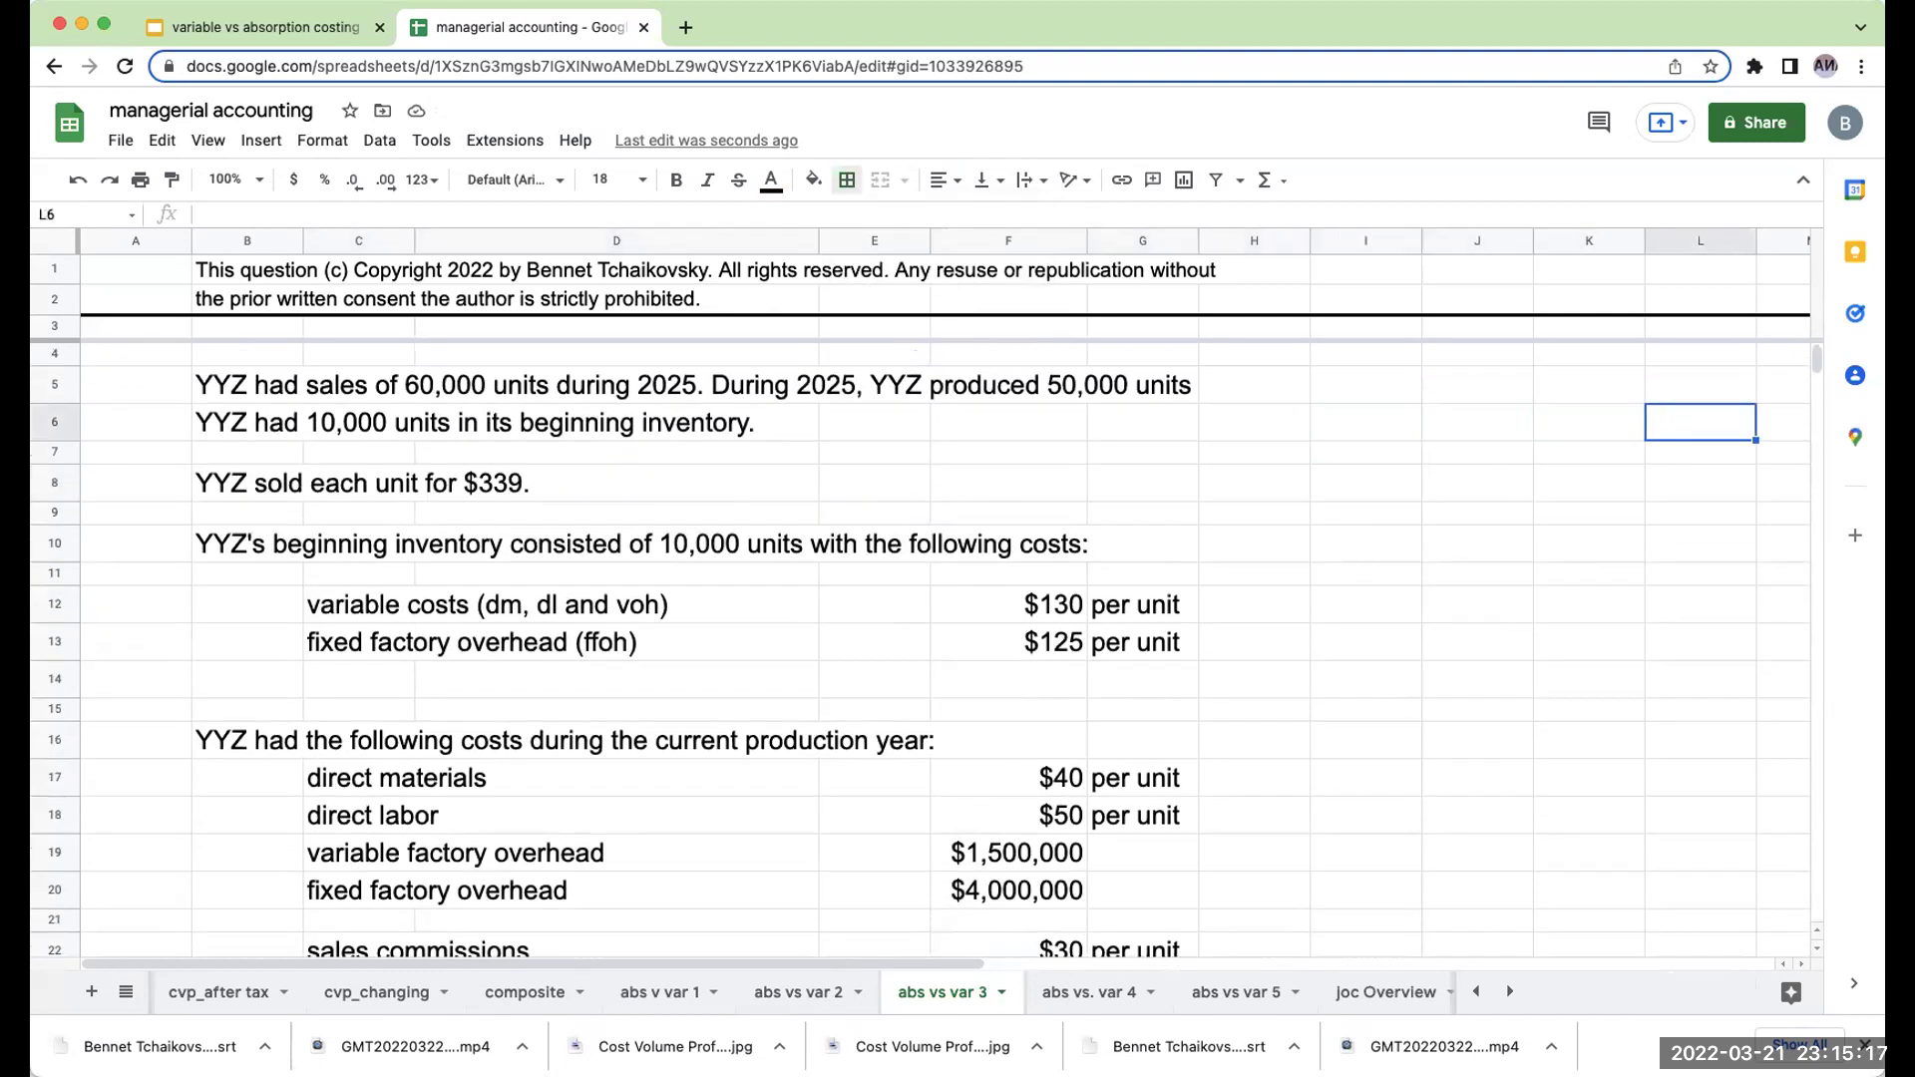
text(absorption cost)
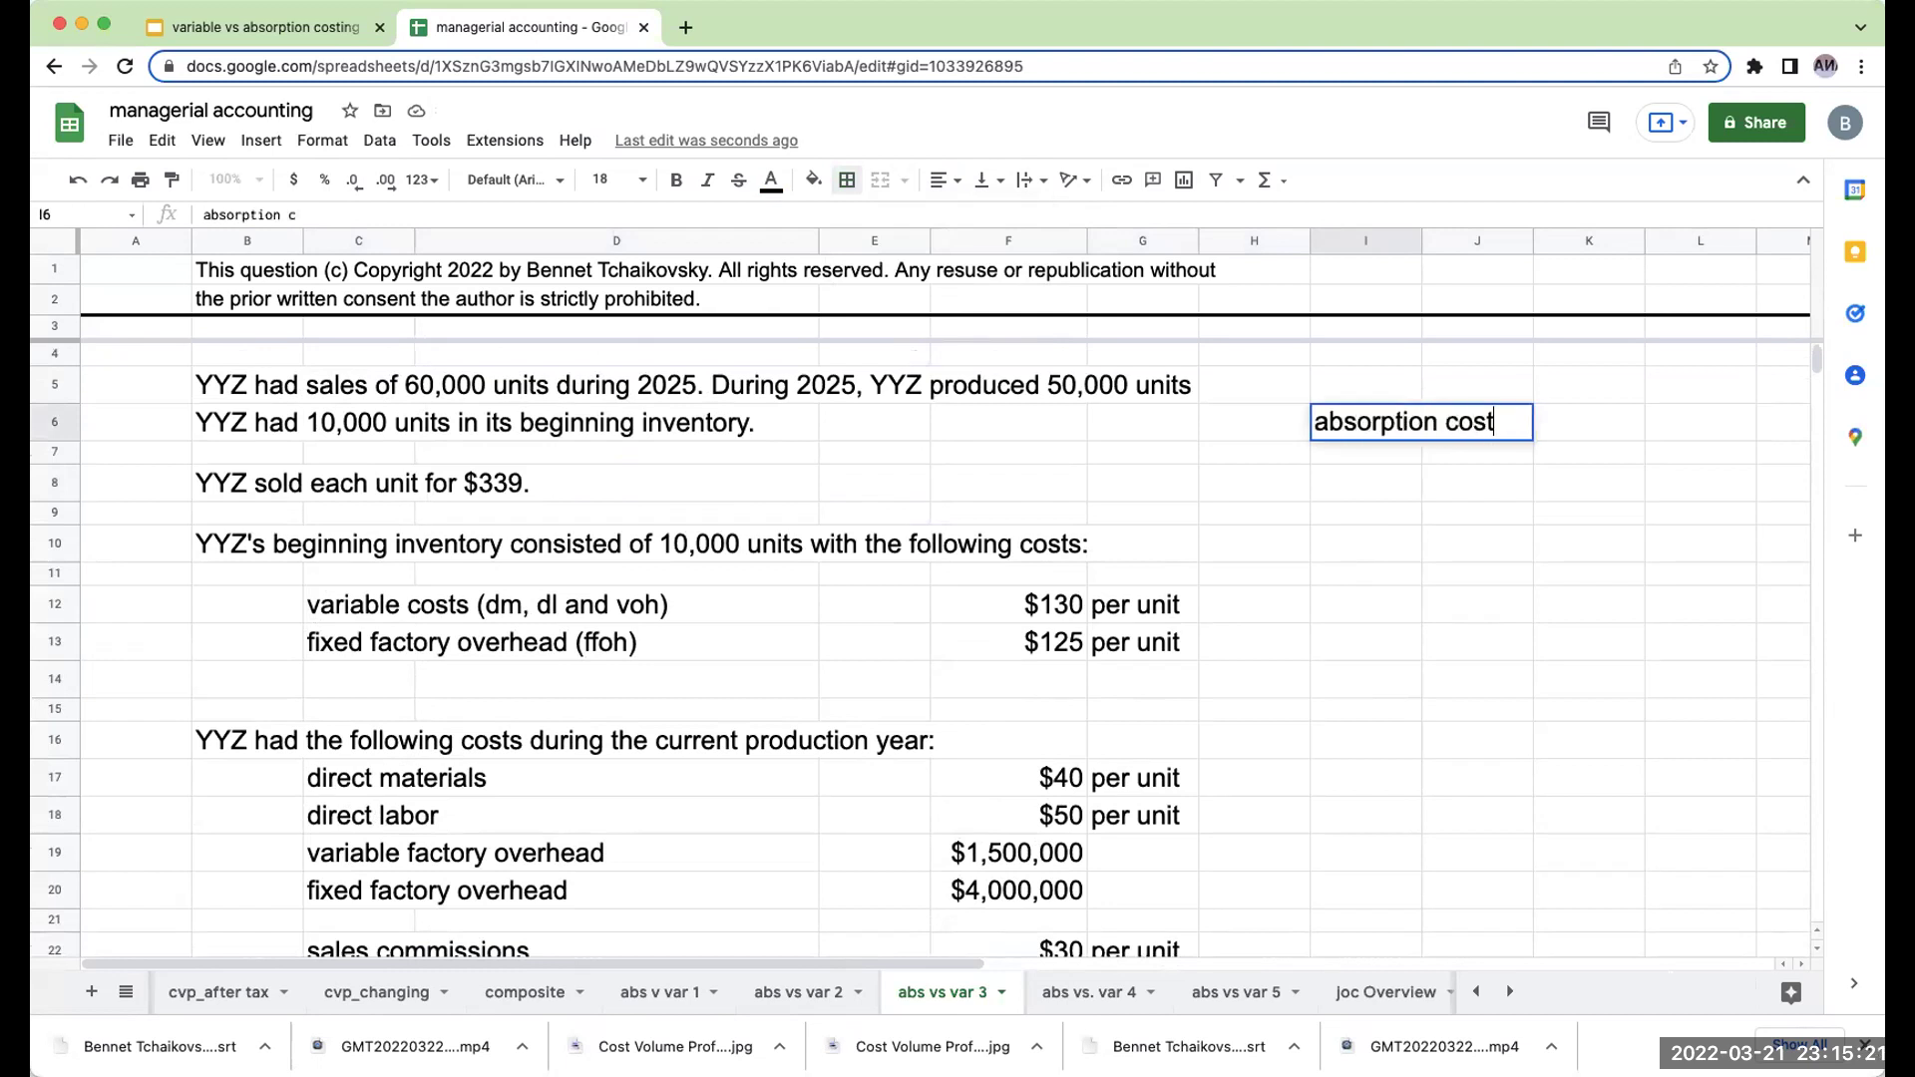
text(ing)
key(Return)
Add the row label "sales" in I8 and the column heading "units" in J7.
key(Down)
text(sales)
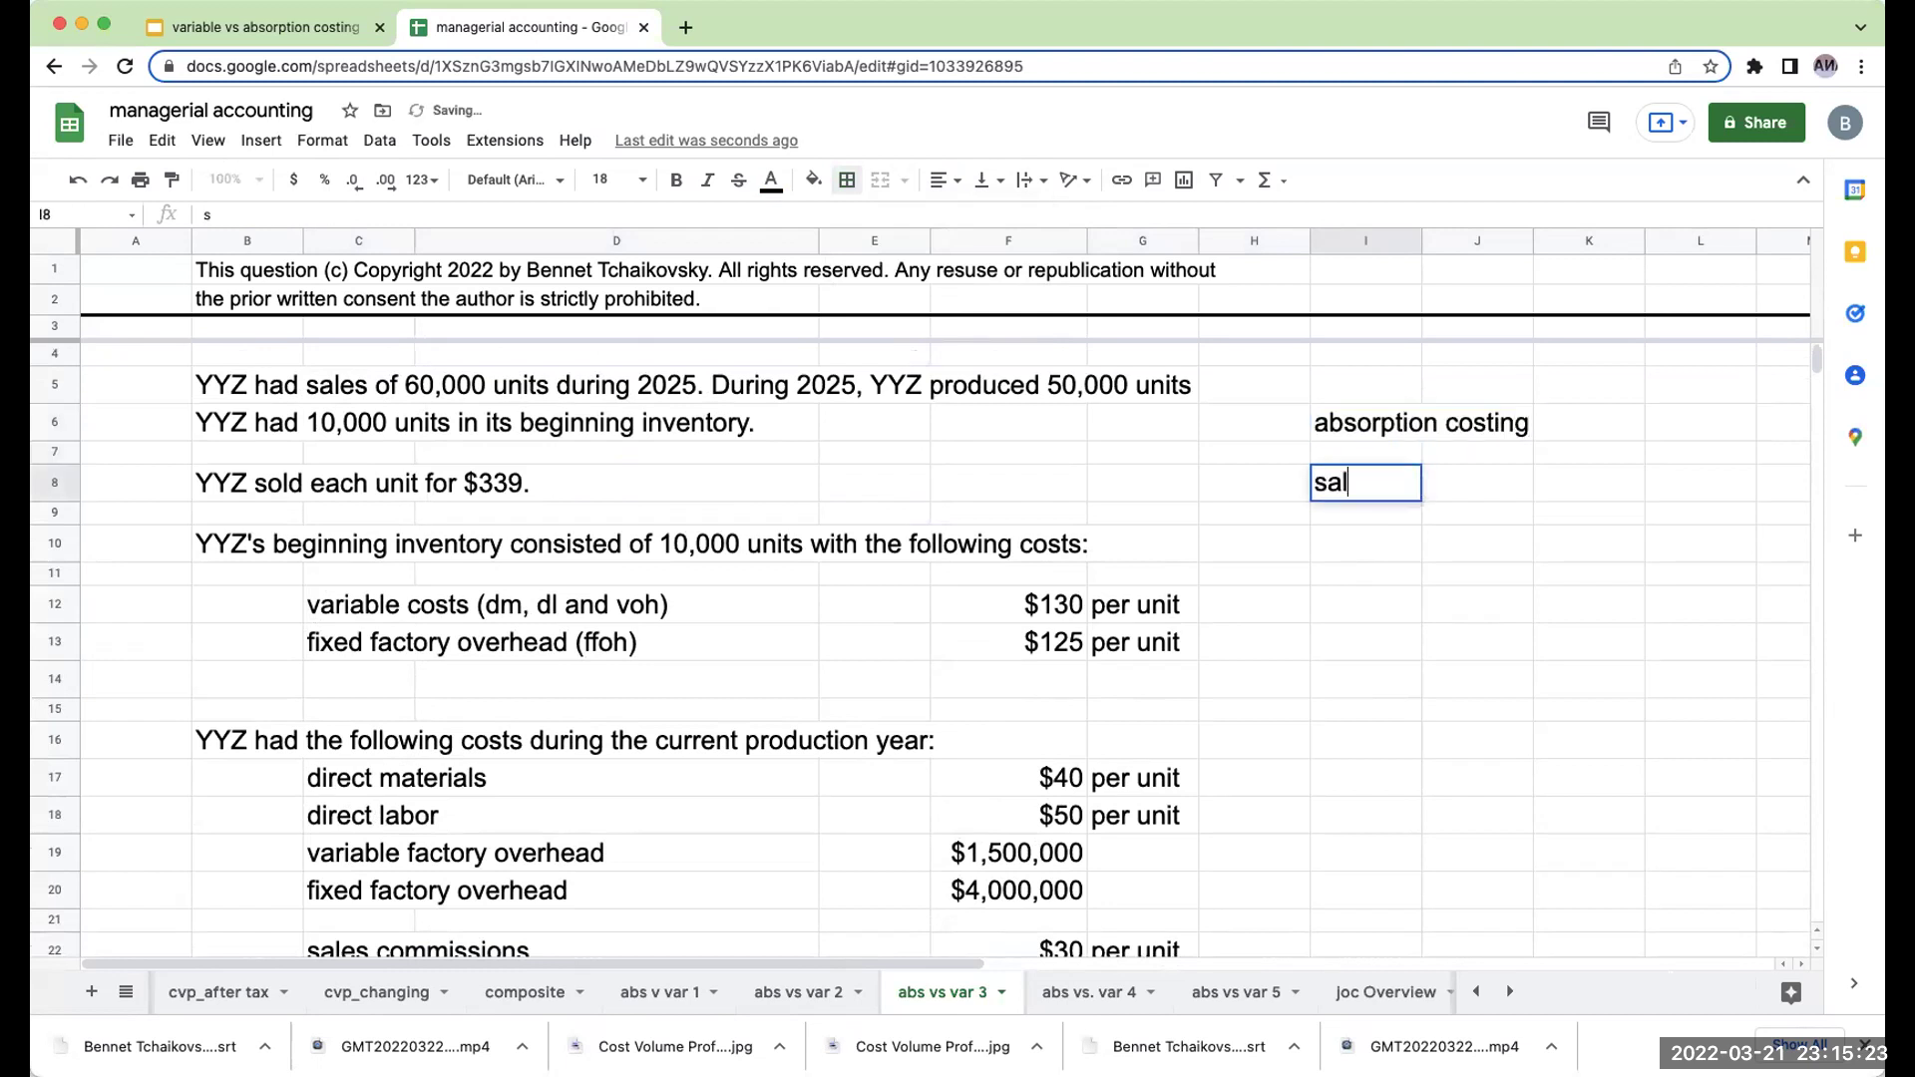
key(Return)
click(1477, 453)
text(units)
key(Return)
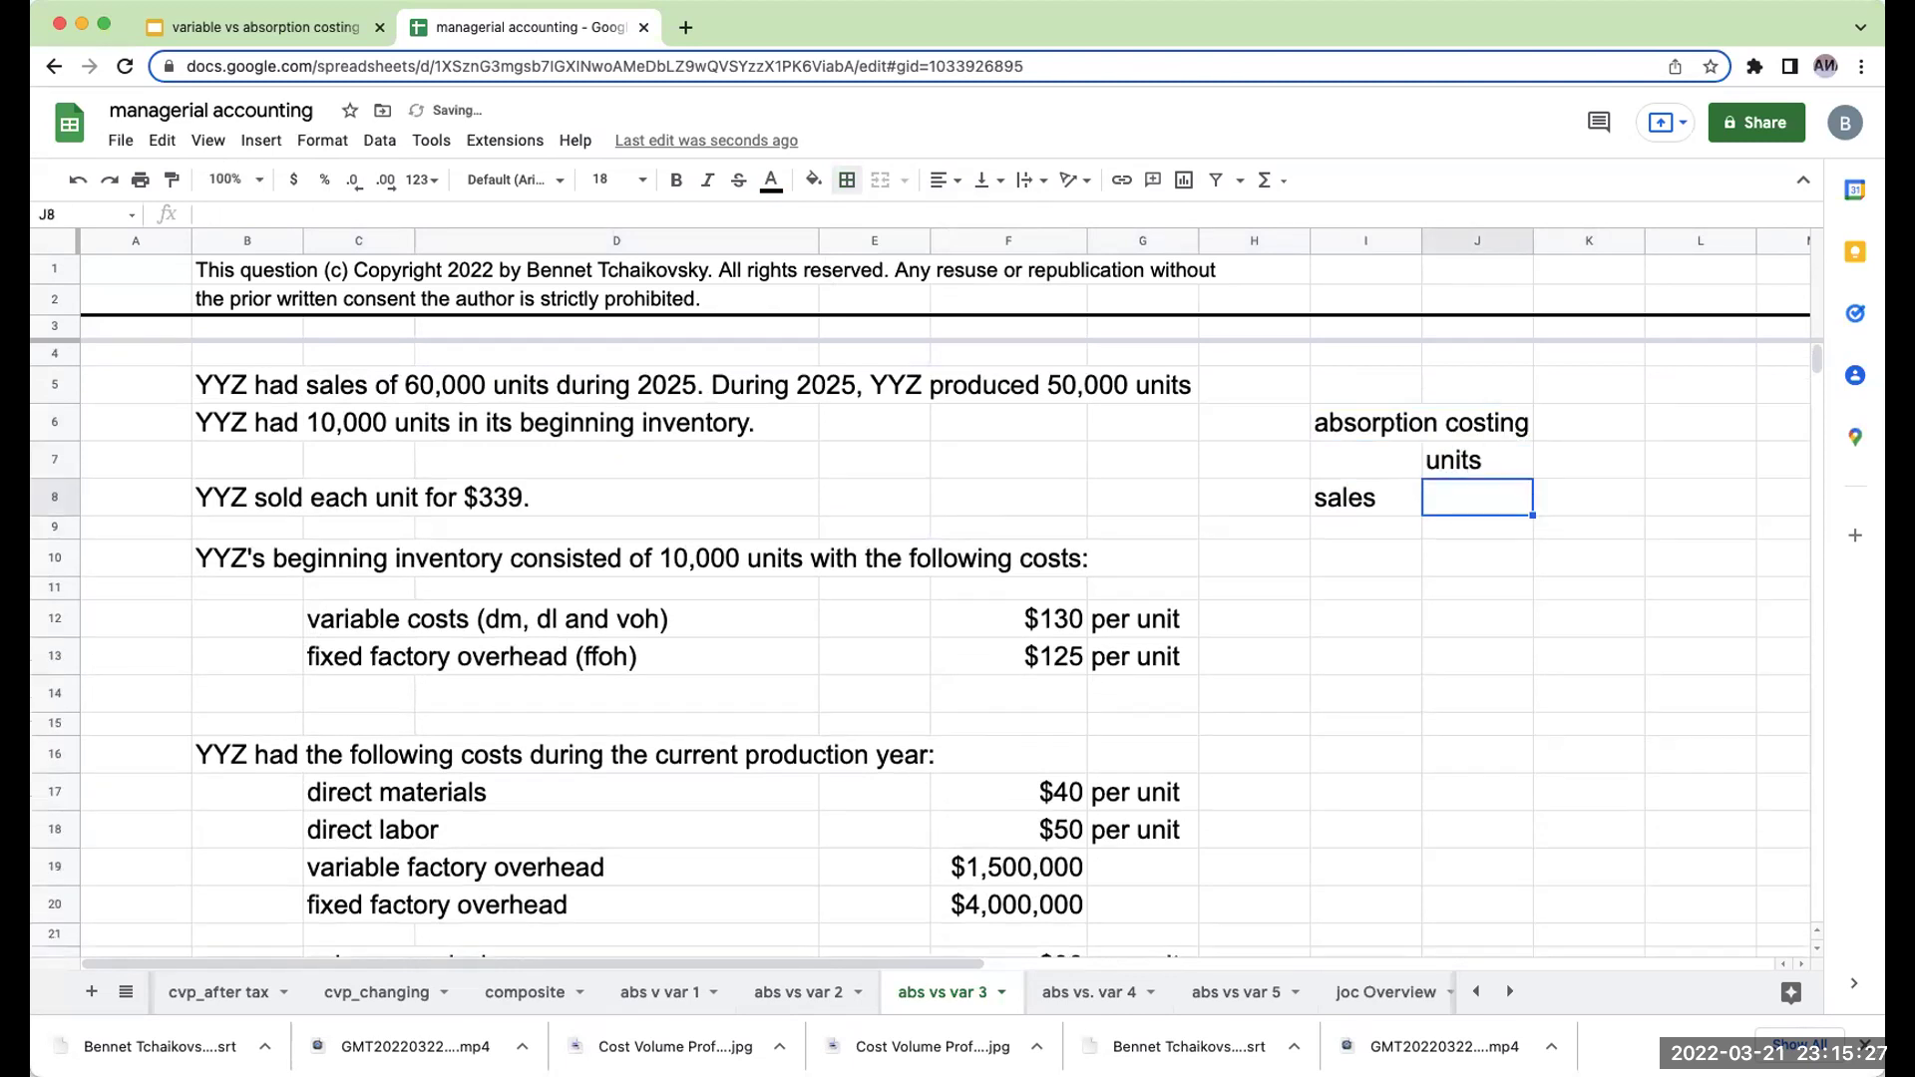
Set the font size of the income statement area I5:X36 to 18.
drag(1361, 389, 1786, 997)
click(608, 179)
click(615, 500)
scroll(847, 897, left, 5)
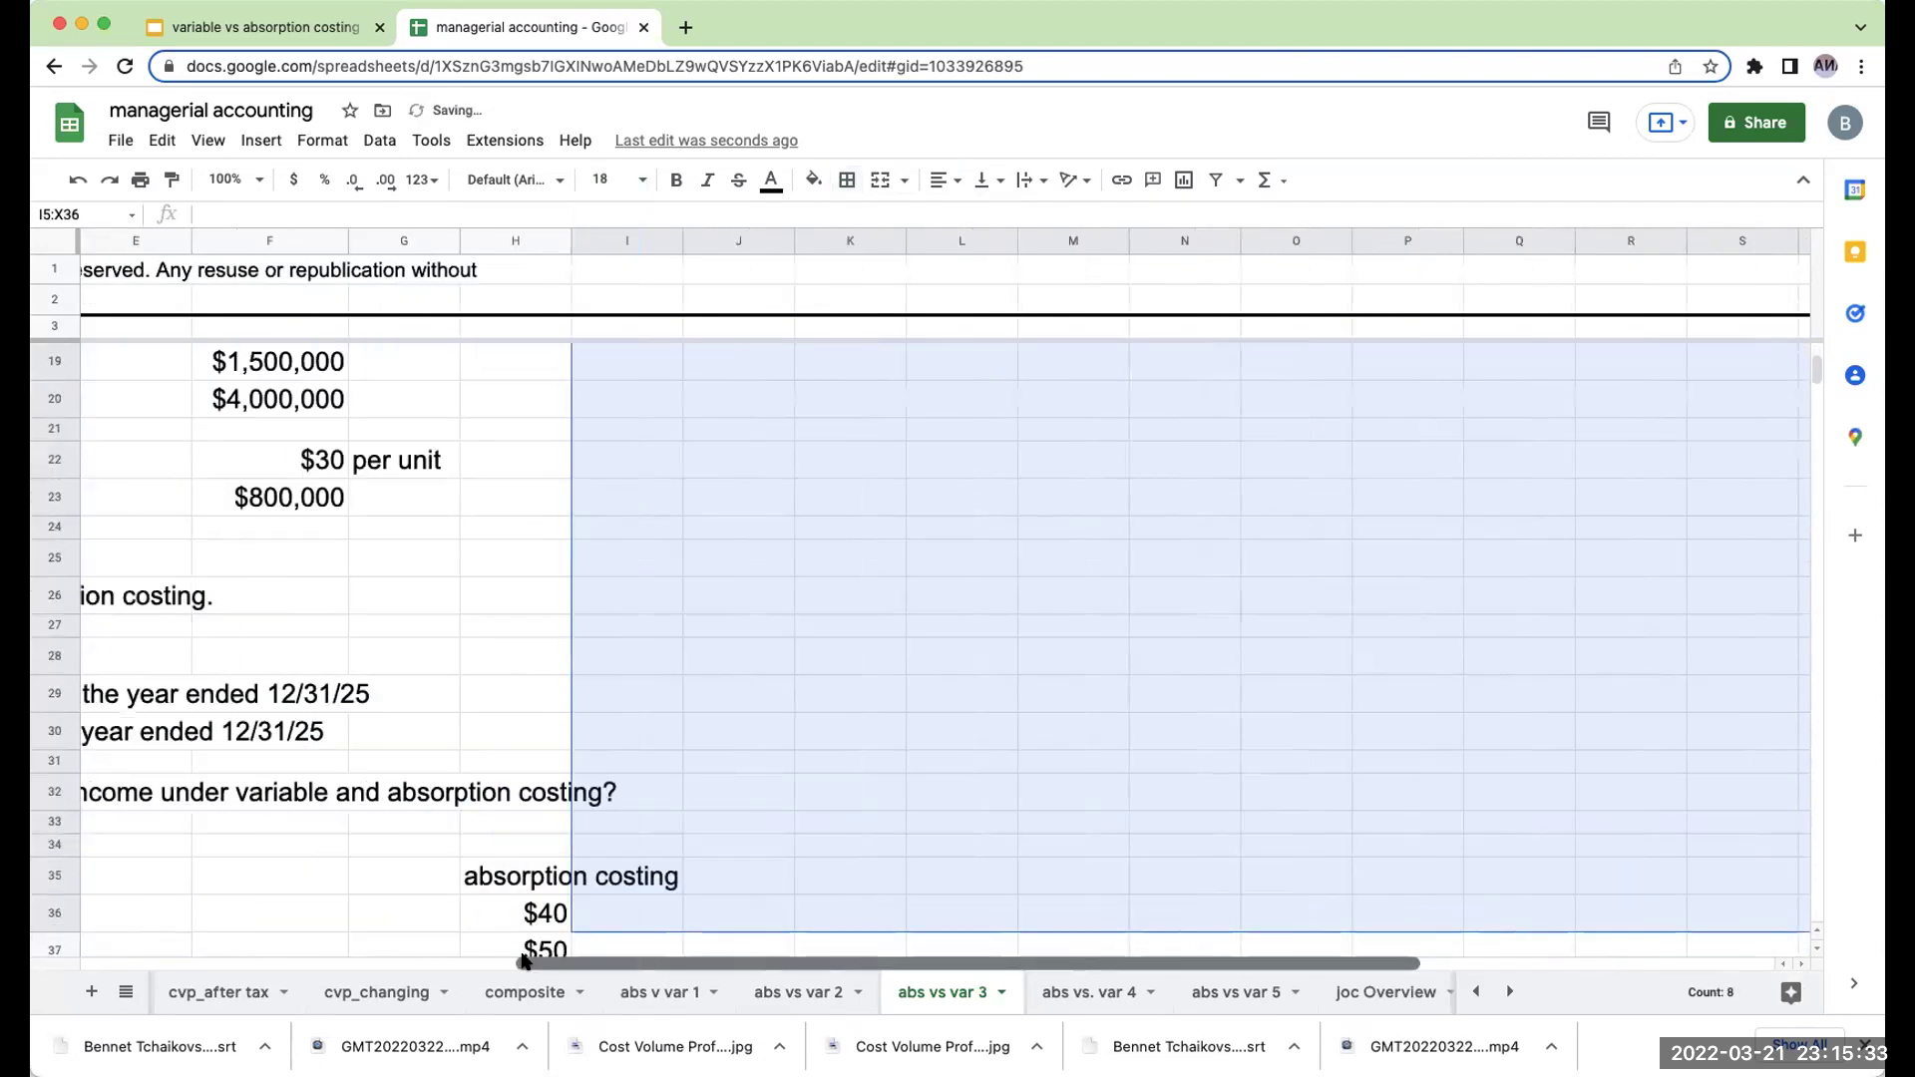
scroll(942, 668, up, 5)
Fill the sales row with 60000 in J8 and 339 in K8, heading column K "per unit" in K7.
click(1147, 498)
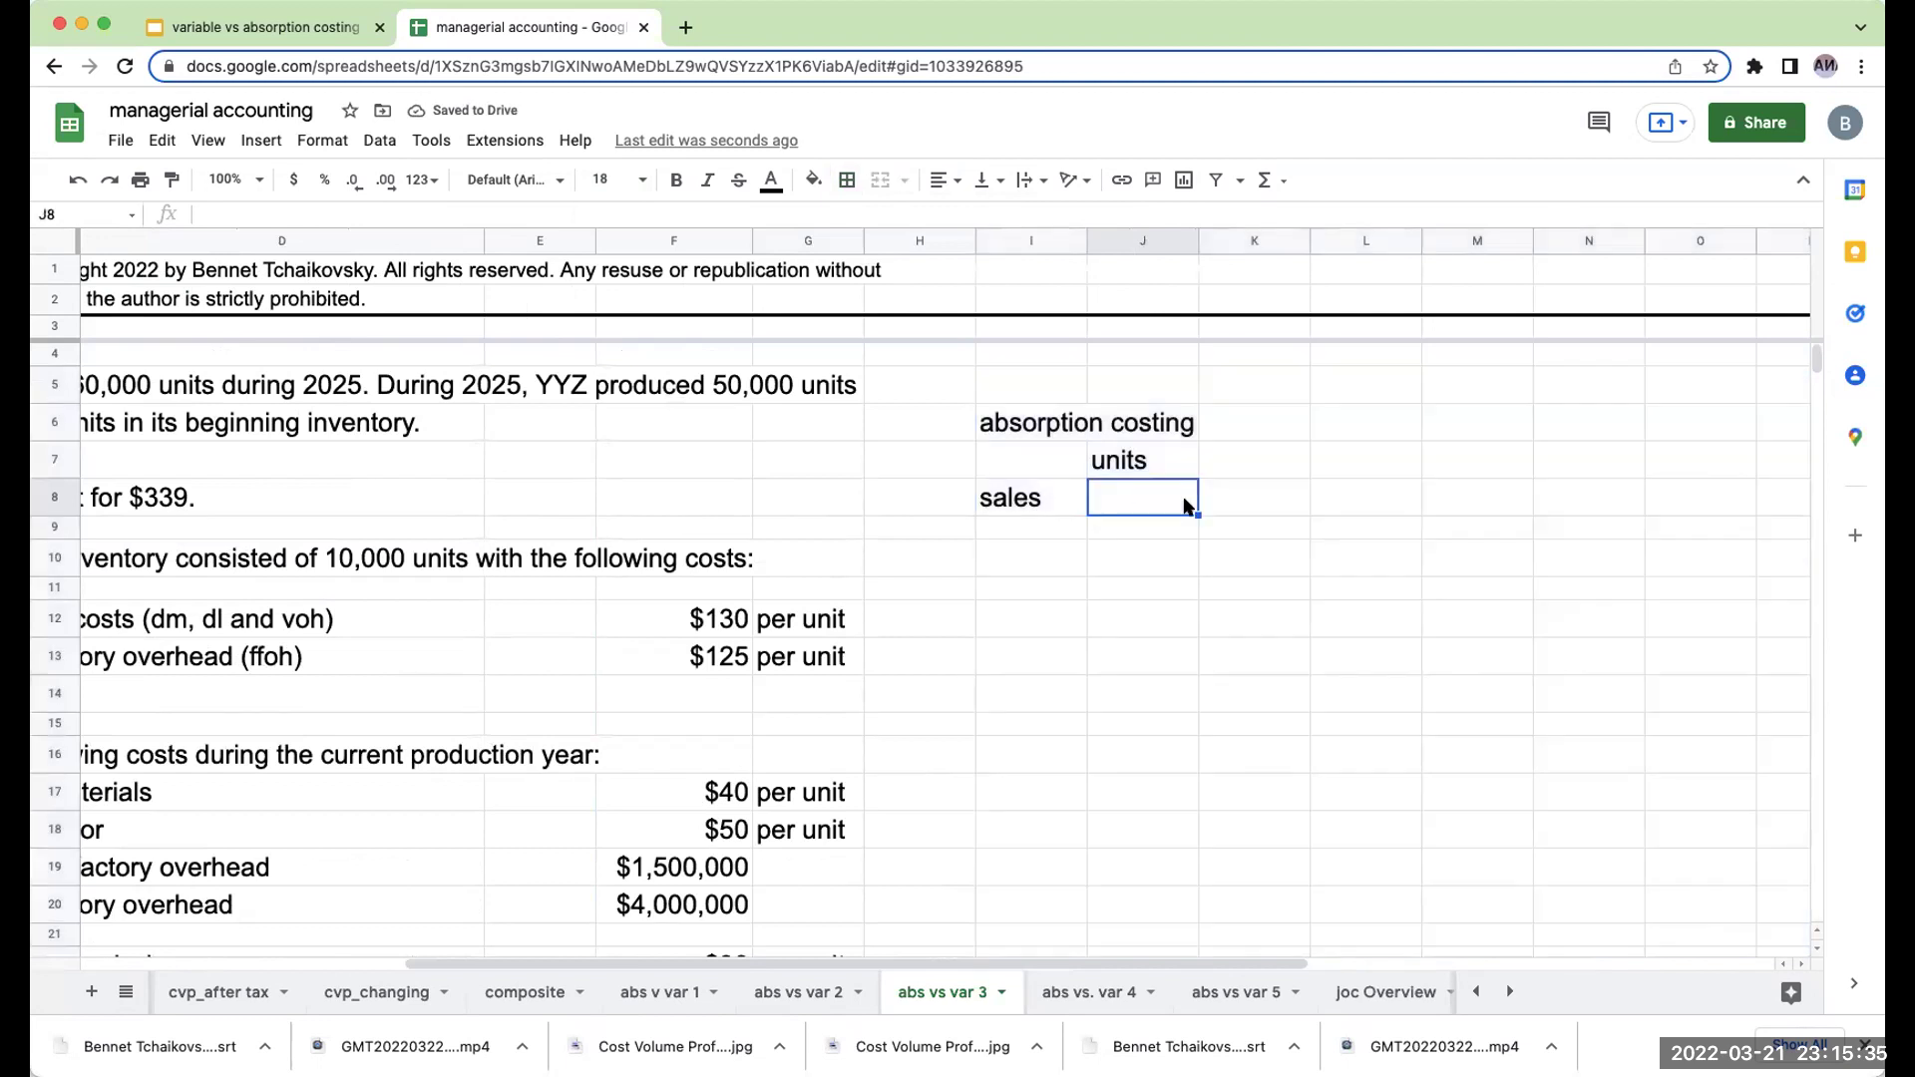
text(60000)
key(Tab)
key(Up)
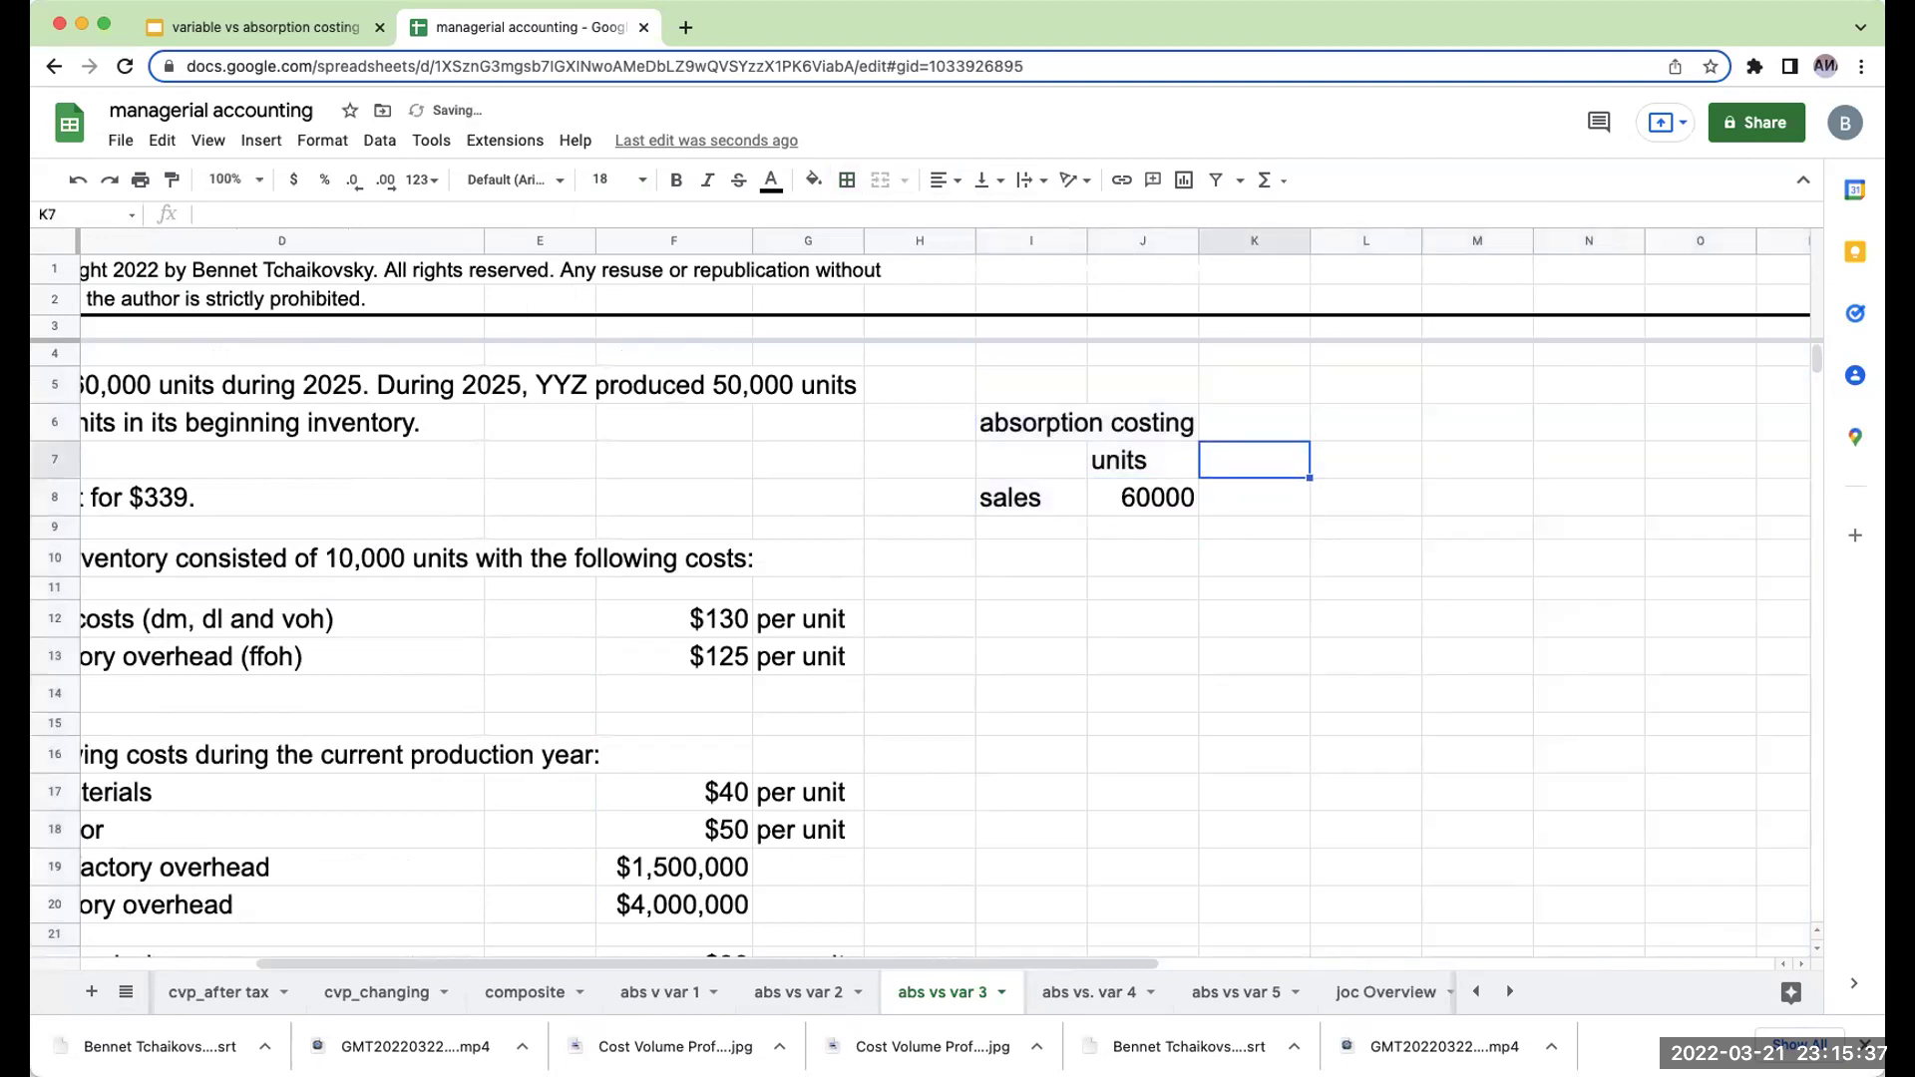
text(per unit)
key(Return)
text(339)
key(Tab)
key(Tab)
key(Tab)
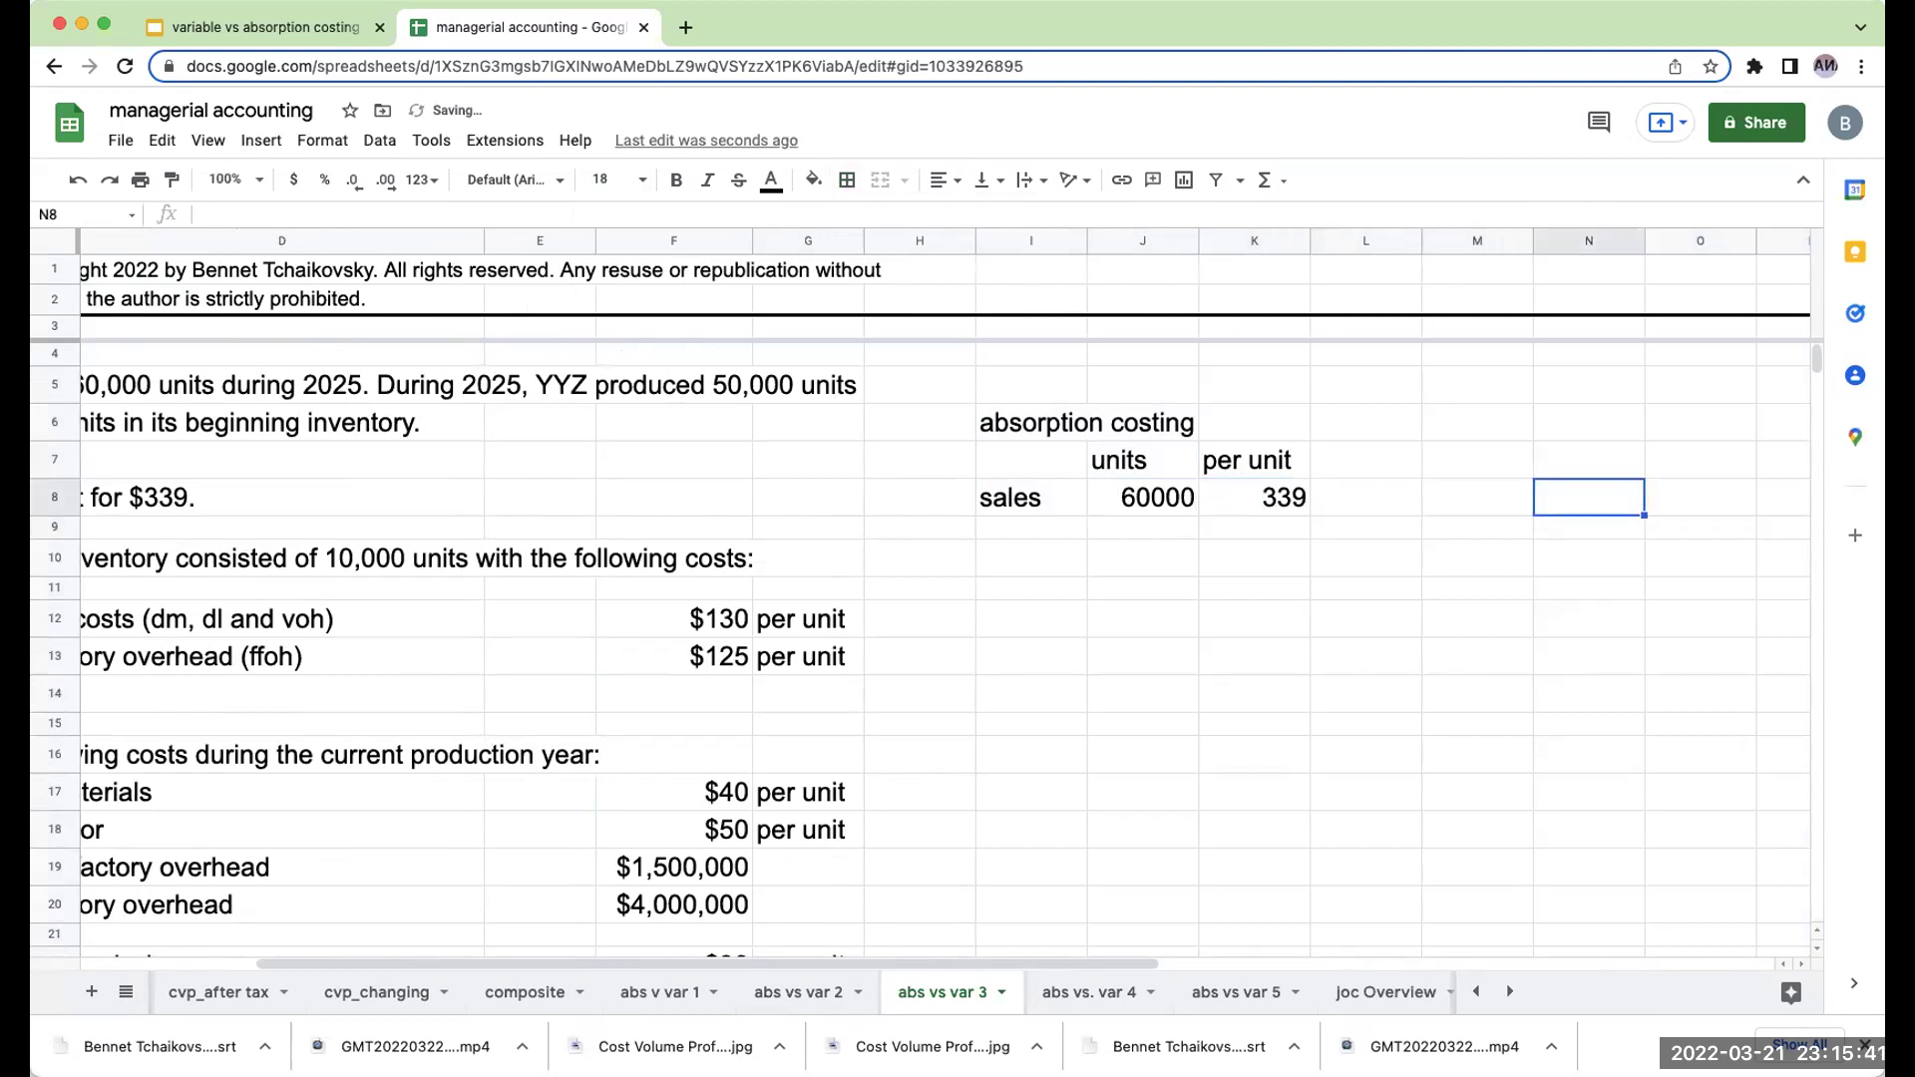
Add the heading "total" in N7 and calculate total sales in N8 as J8 times K8.
key(Up)
text(total)
key(Return)
text(+)
key(Left)
key(Left)
key(Left)
key(Left)
text(*)
key(Left)
key(Left)
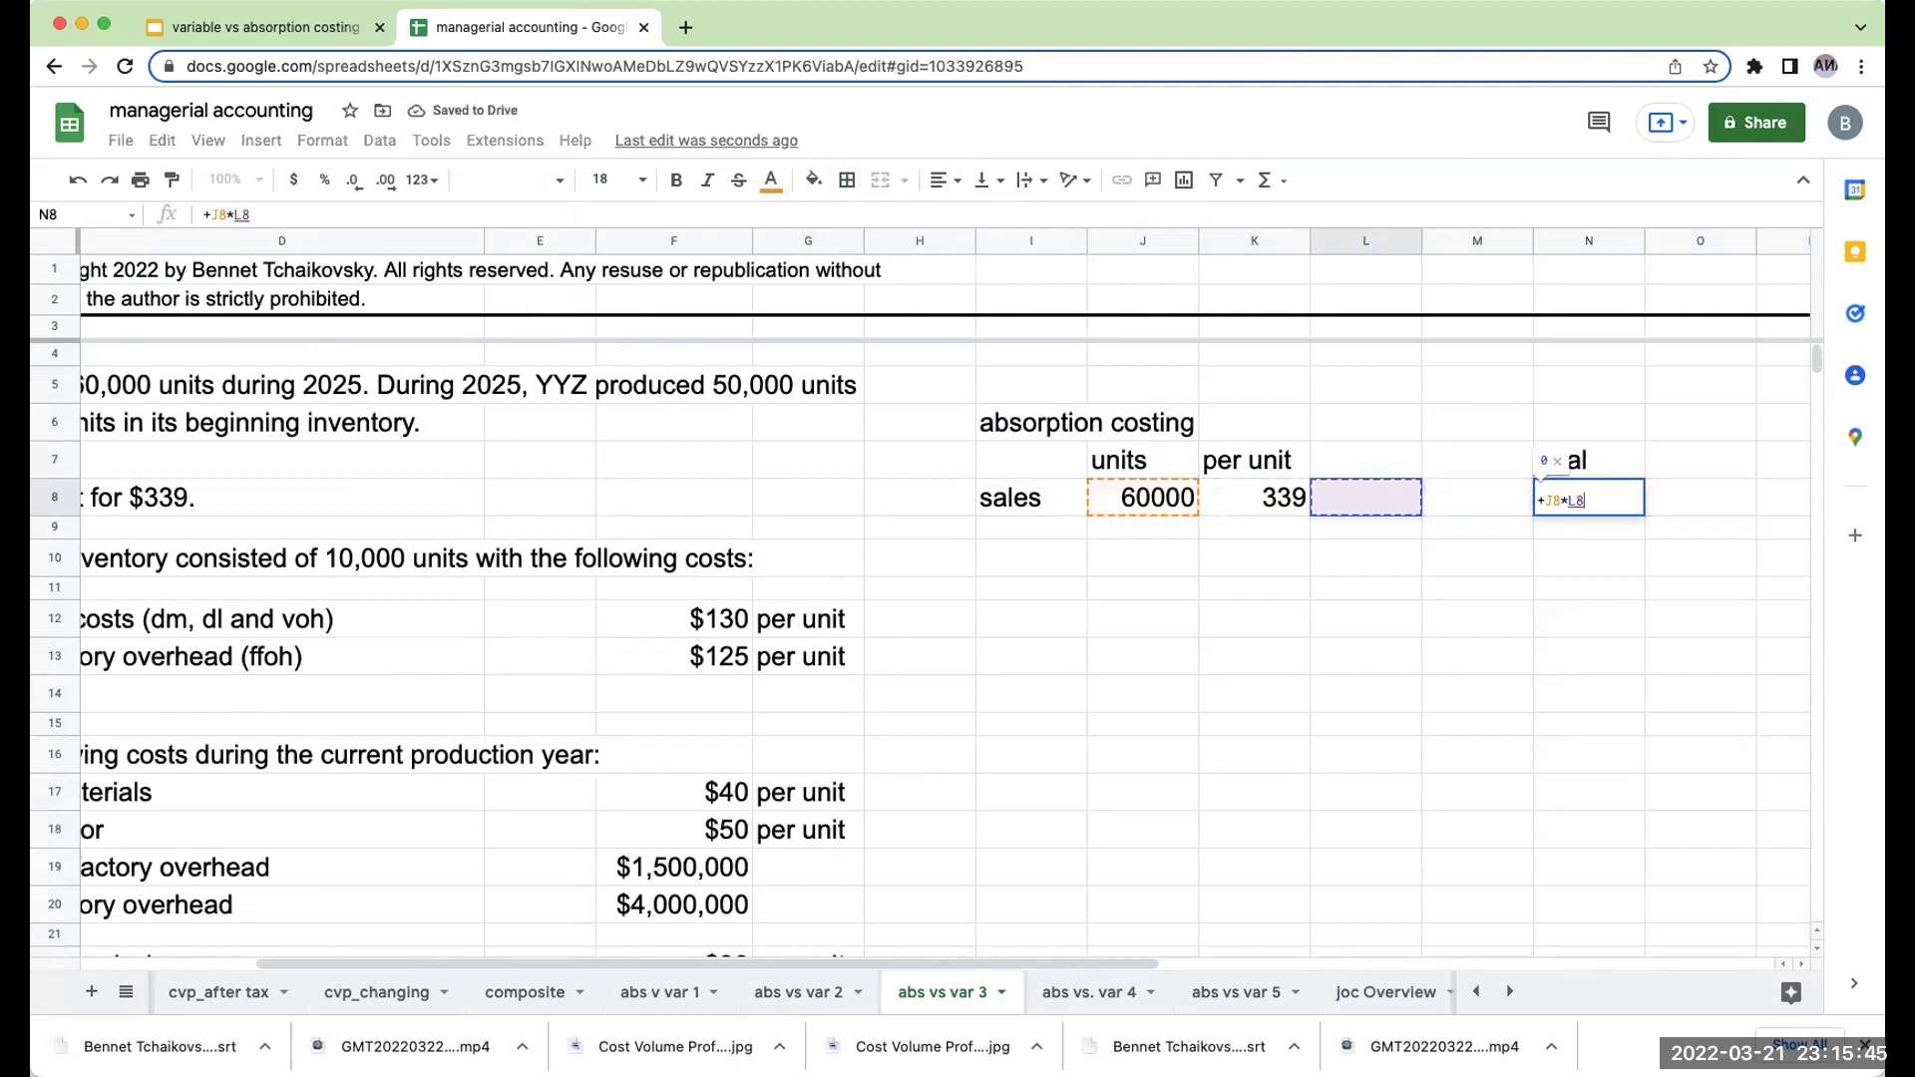
key(Left)
key(Return)
Format the per-unit sales price in K8 as currency.
key(Up)
key(Left)
key(Left)
key(Left)
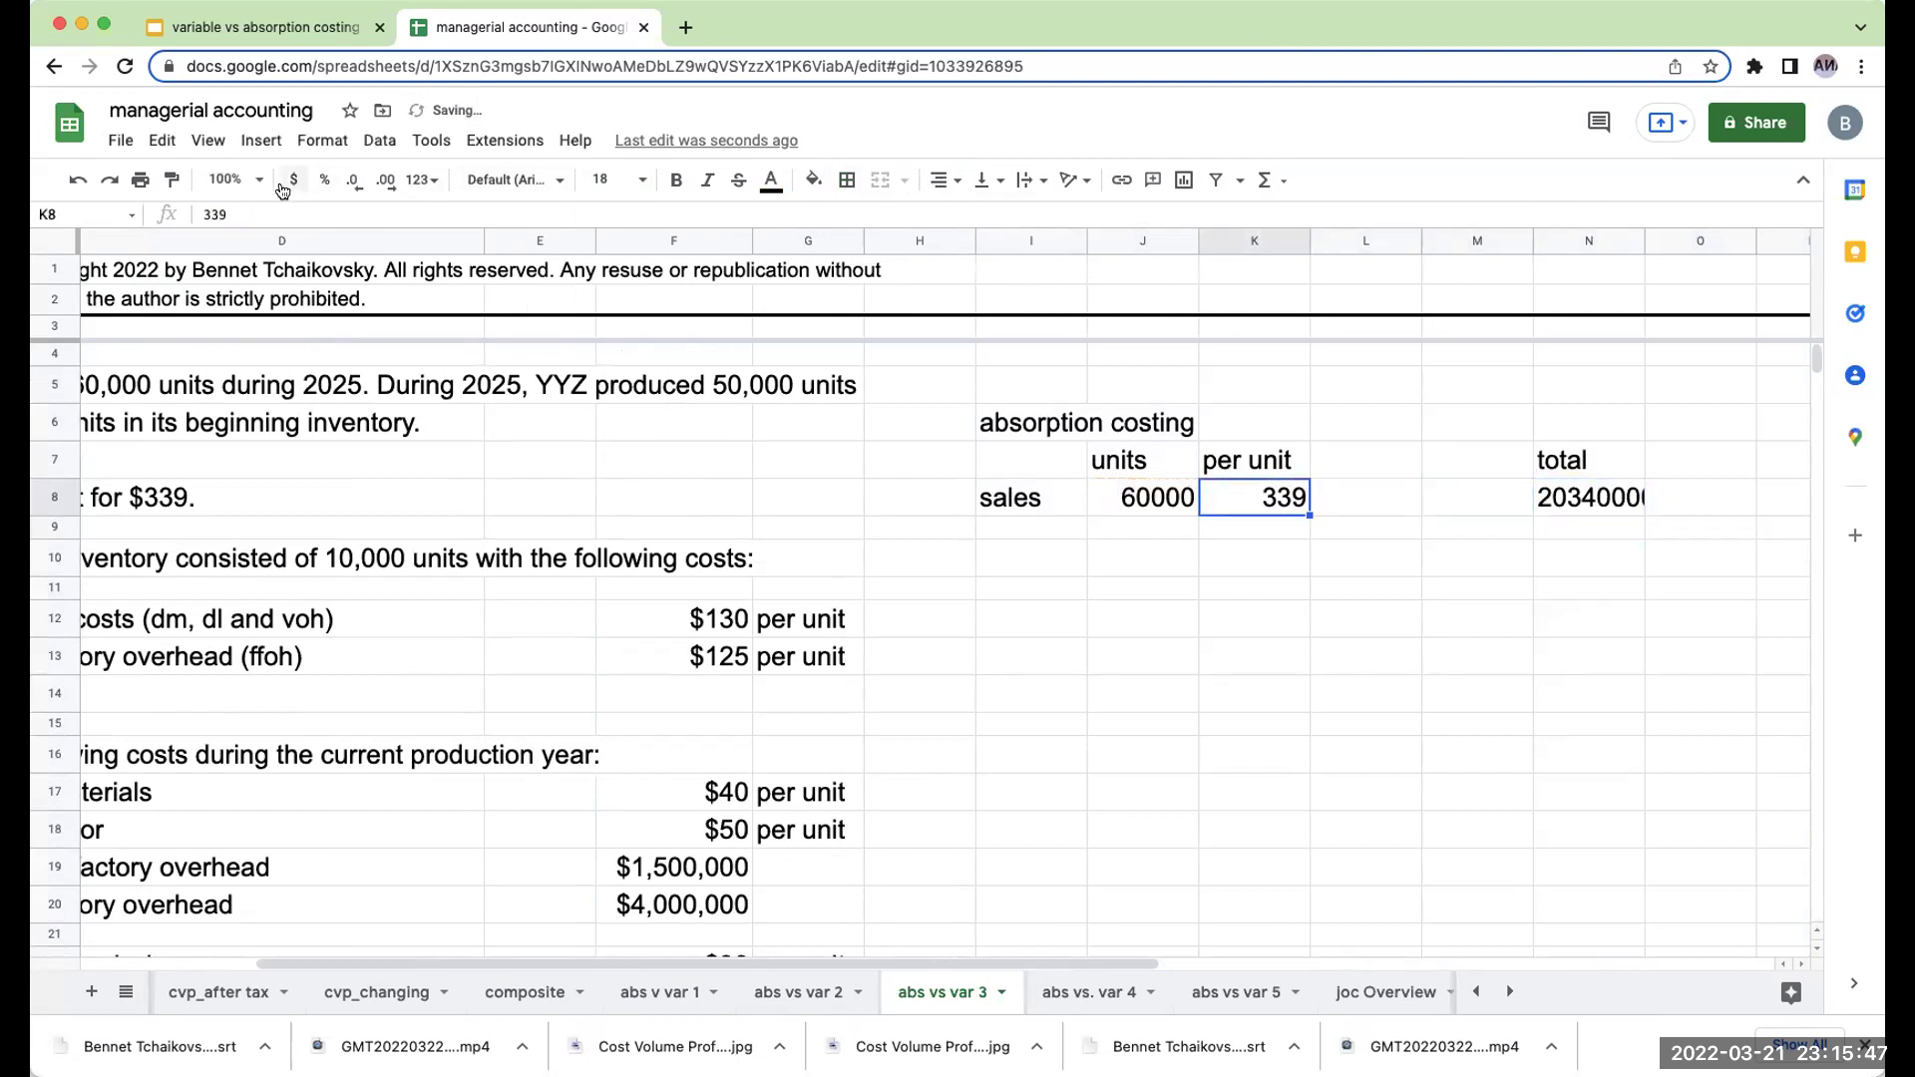
click(291, 182)
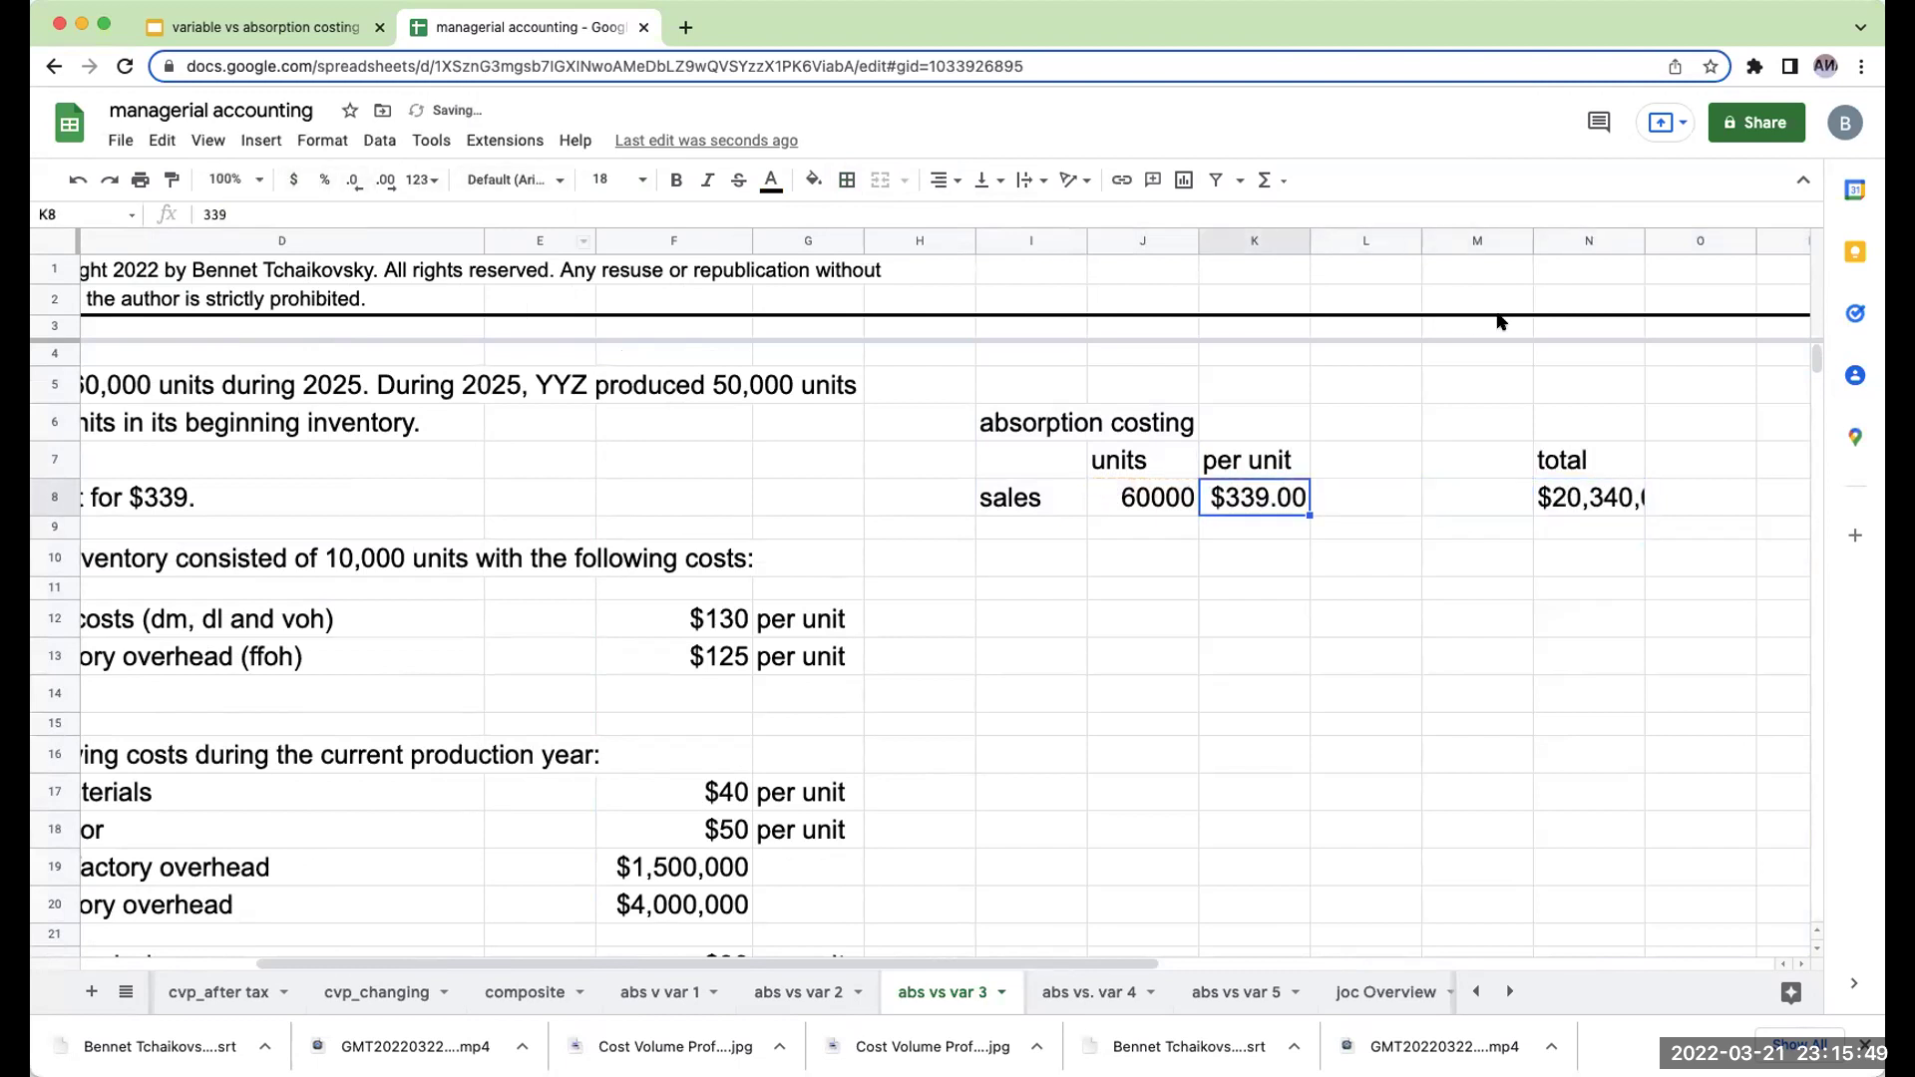
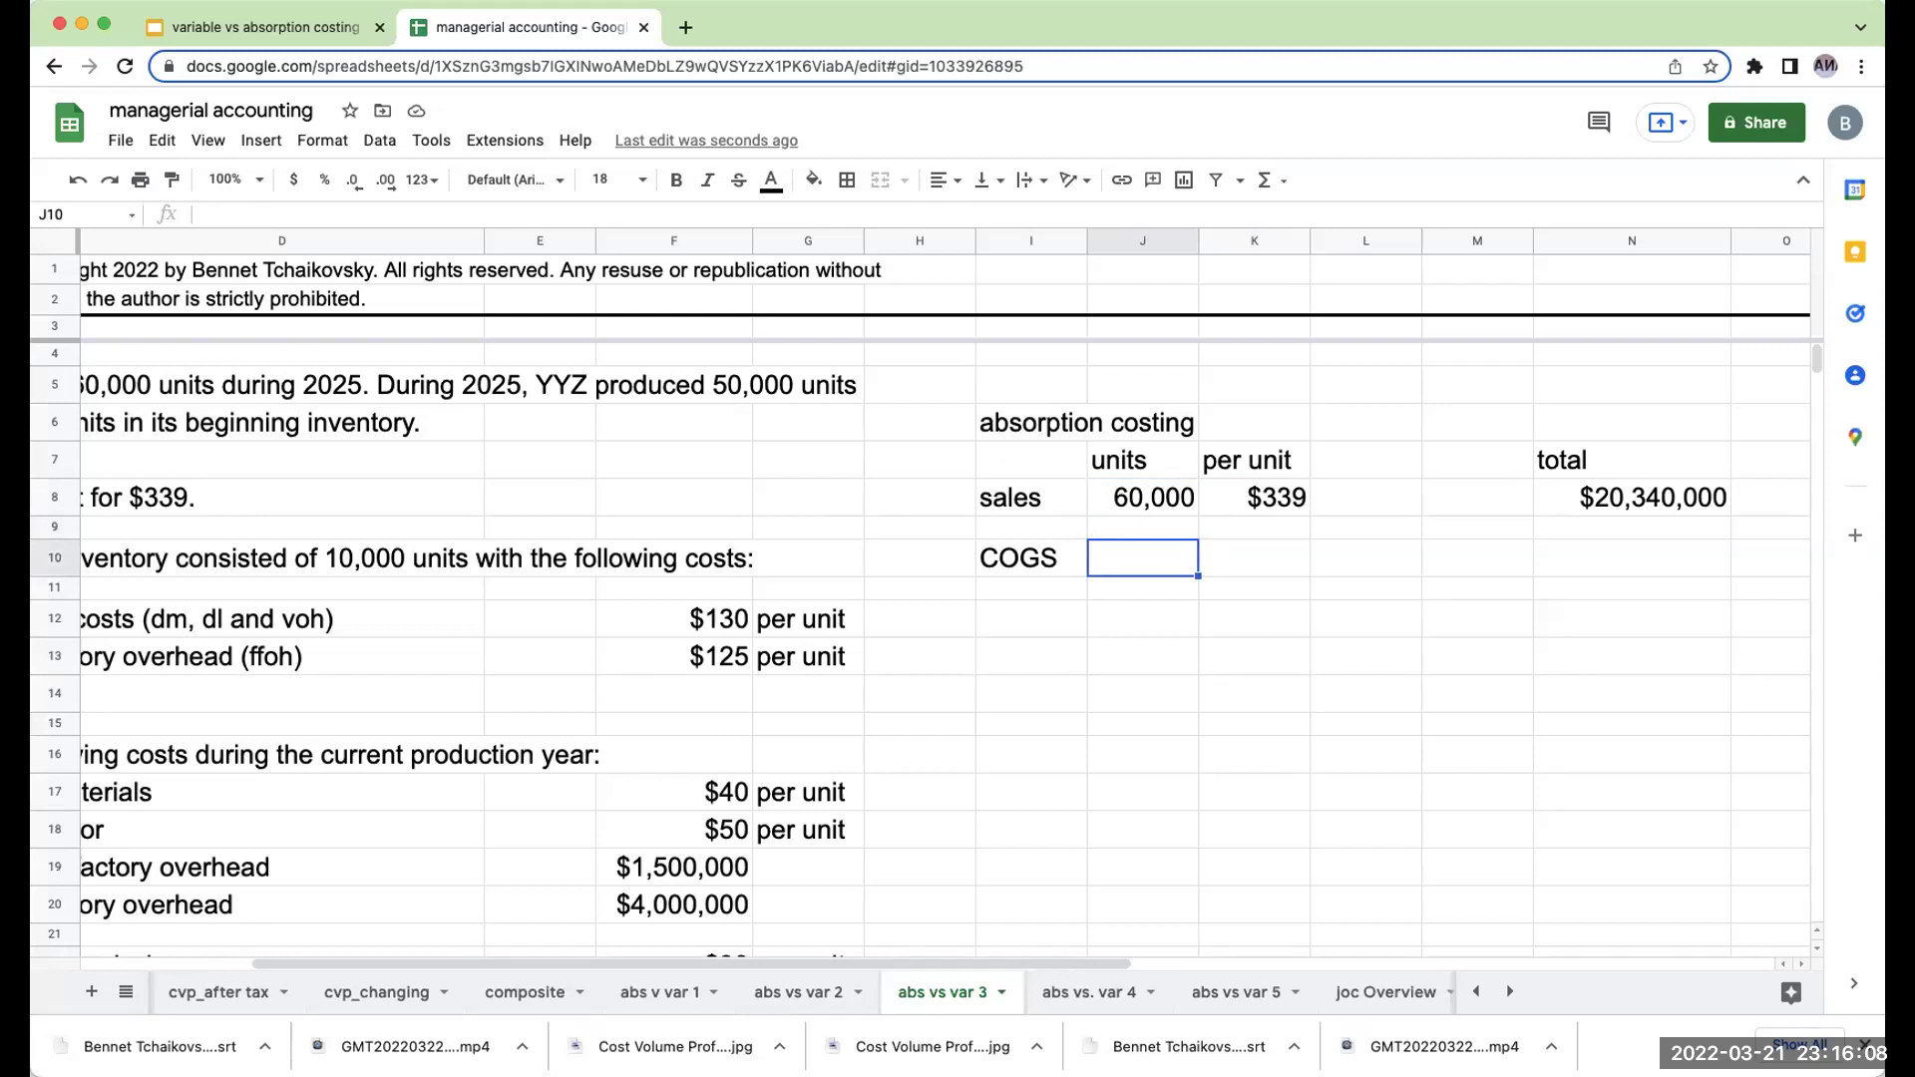
Add a "cy- prod" row under COGS in I11 with 50000 units in J11.
click(1030, 594)
text(cy- prod)
key(Tab)
text(50000)
key(Return)
Shade the cy- prod per-unit cell K11 and the absorption total cost per unit in H40 light green.
click(1253, 595)
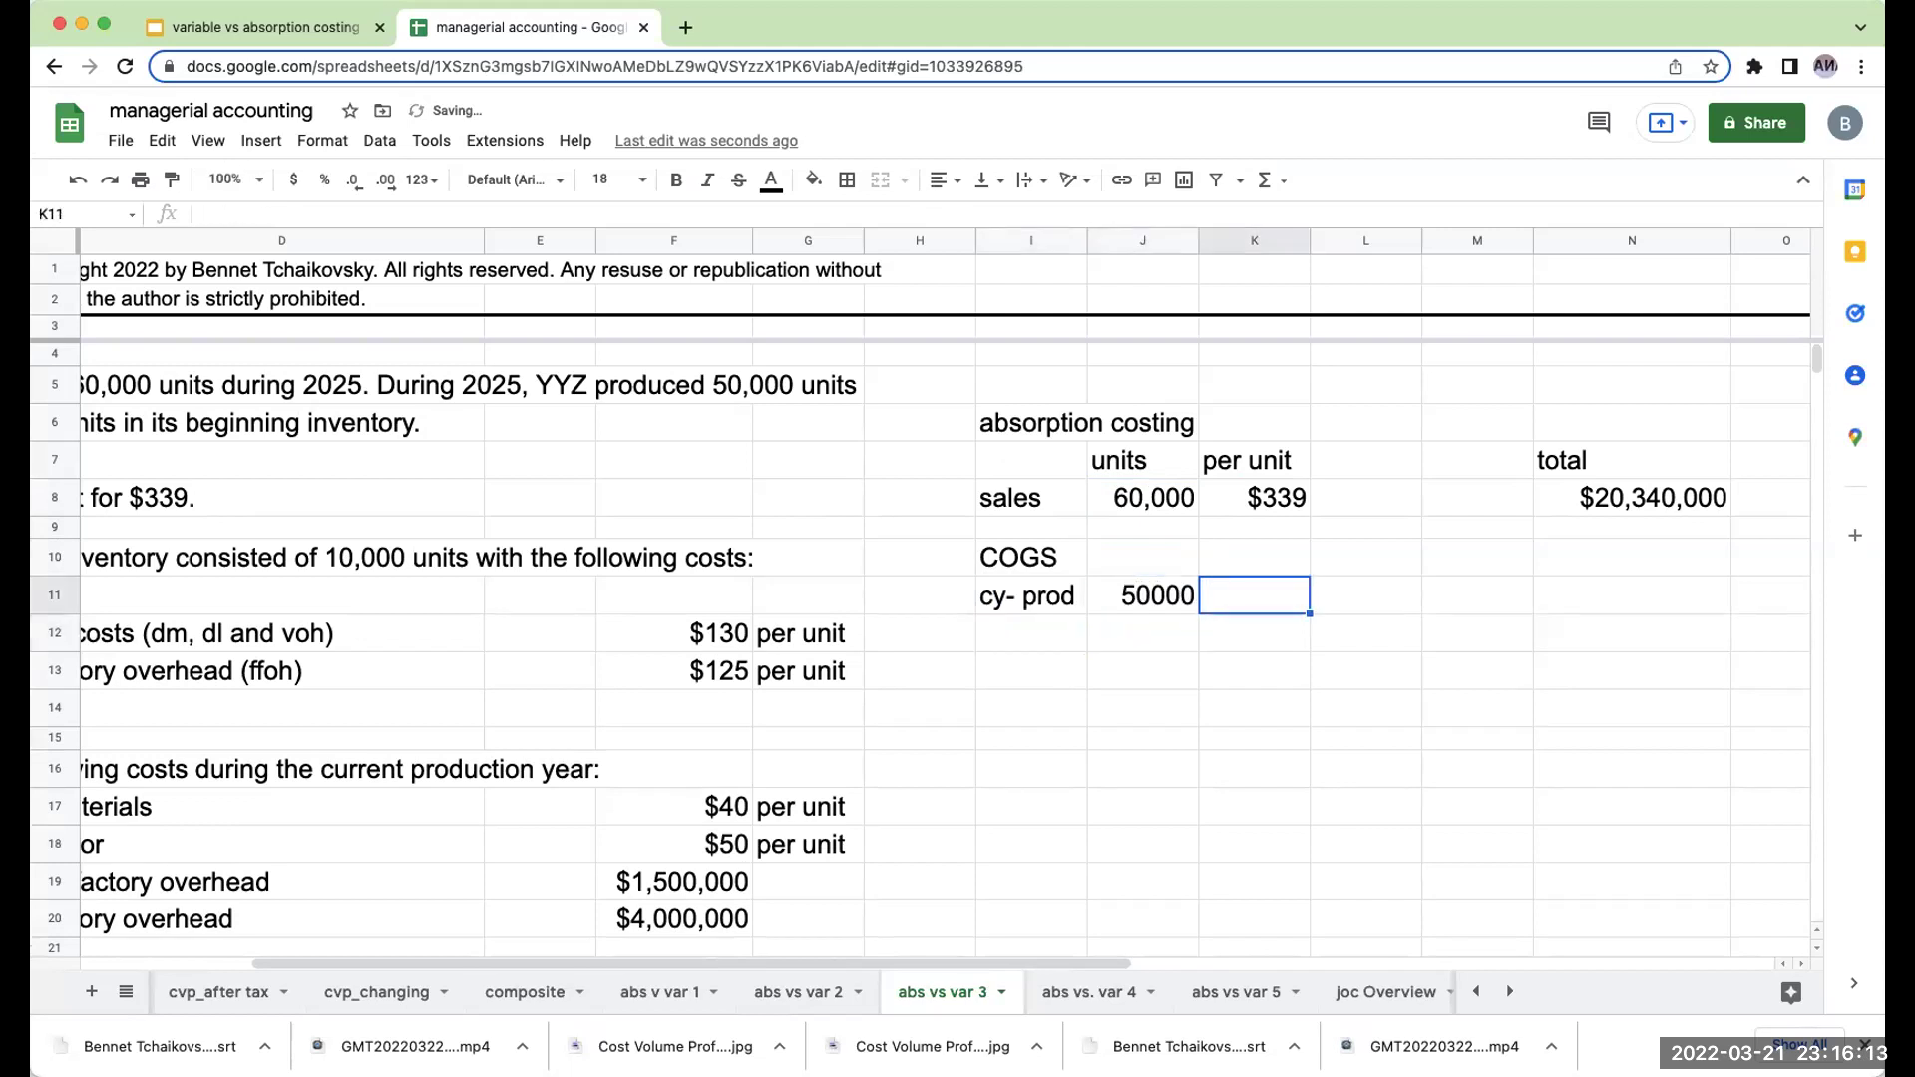
click(814, 179)
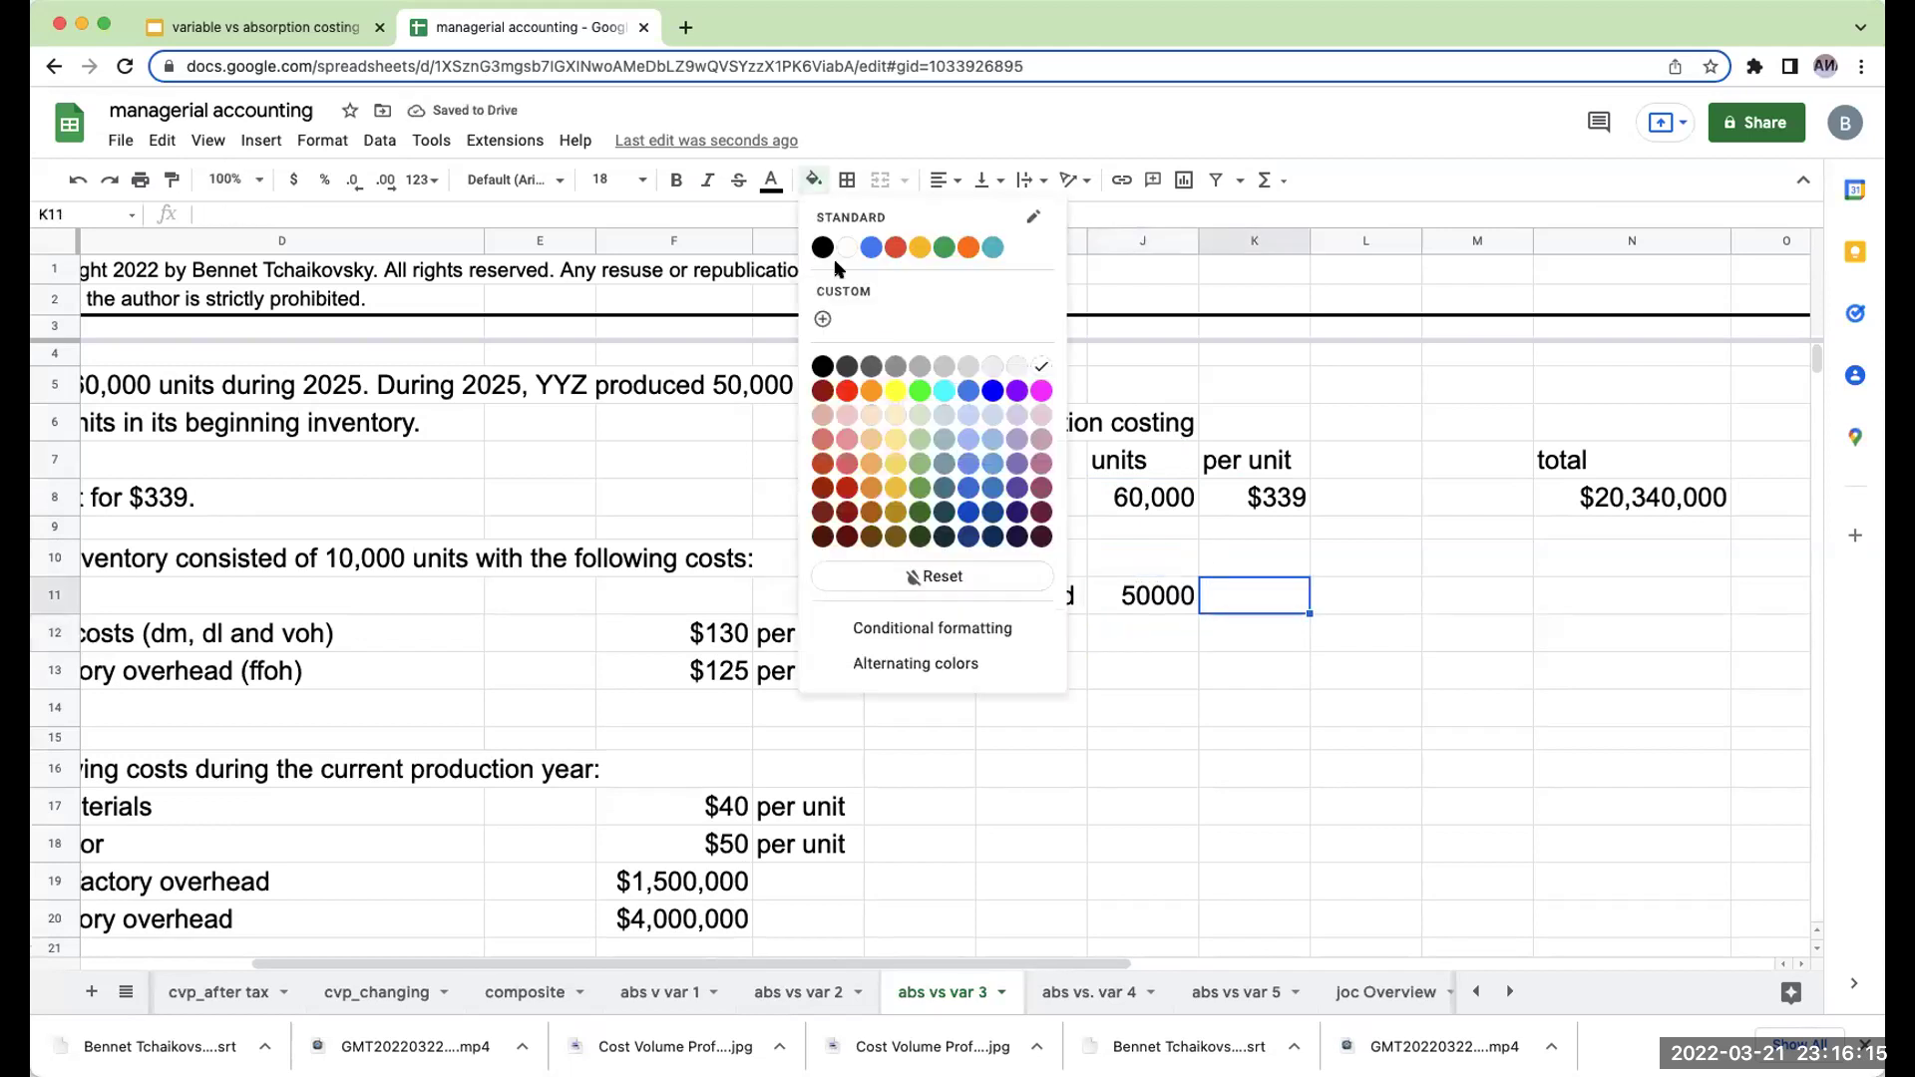
click(917, 411)
scroll(925, 606, down, 5)
scroll(923, 623, down, 4)
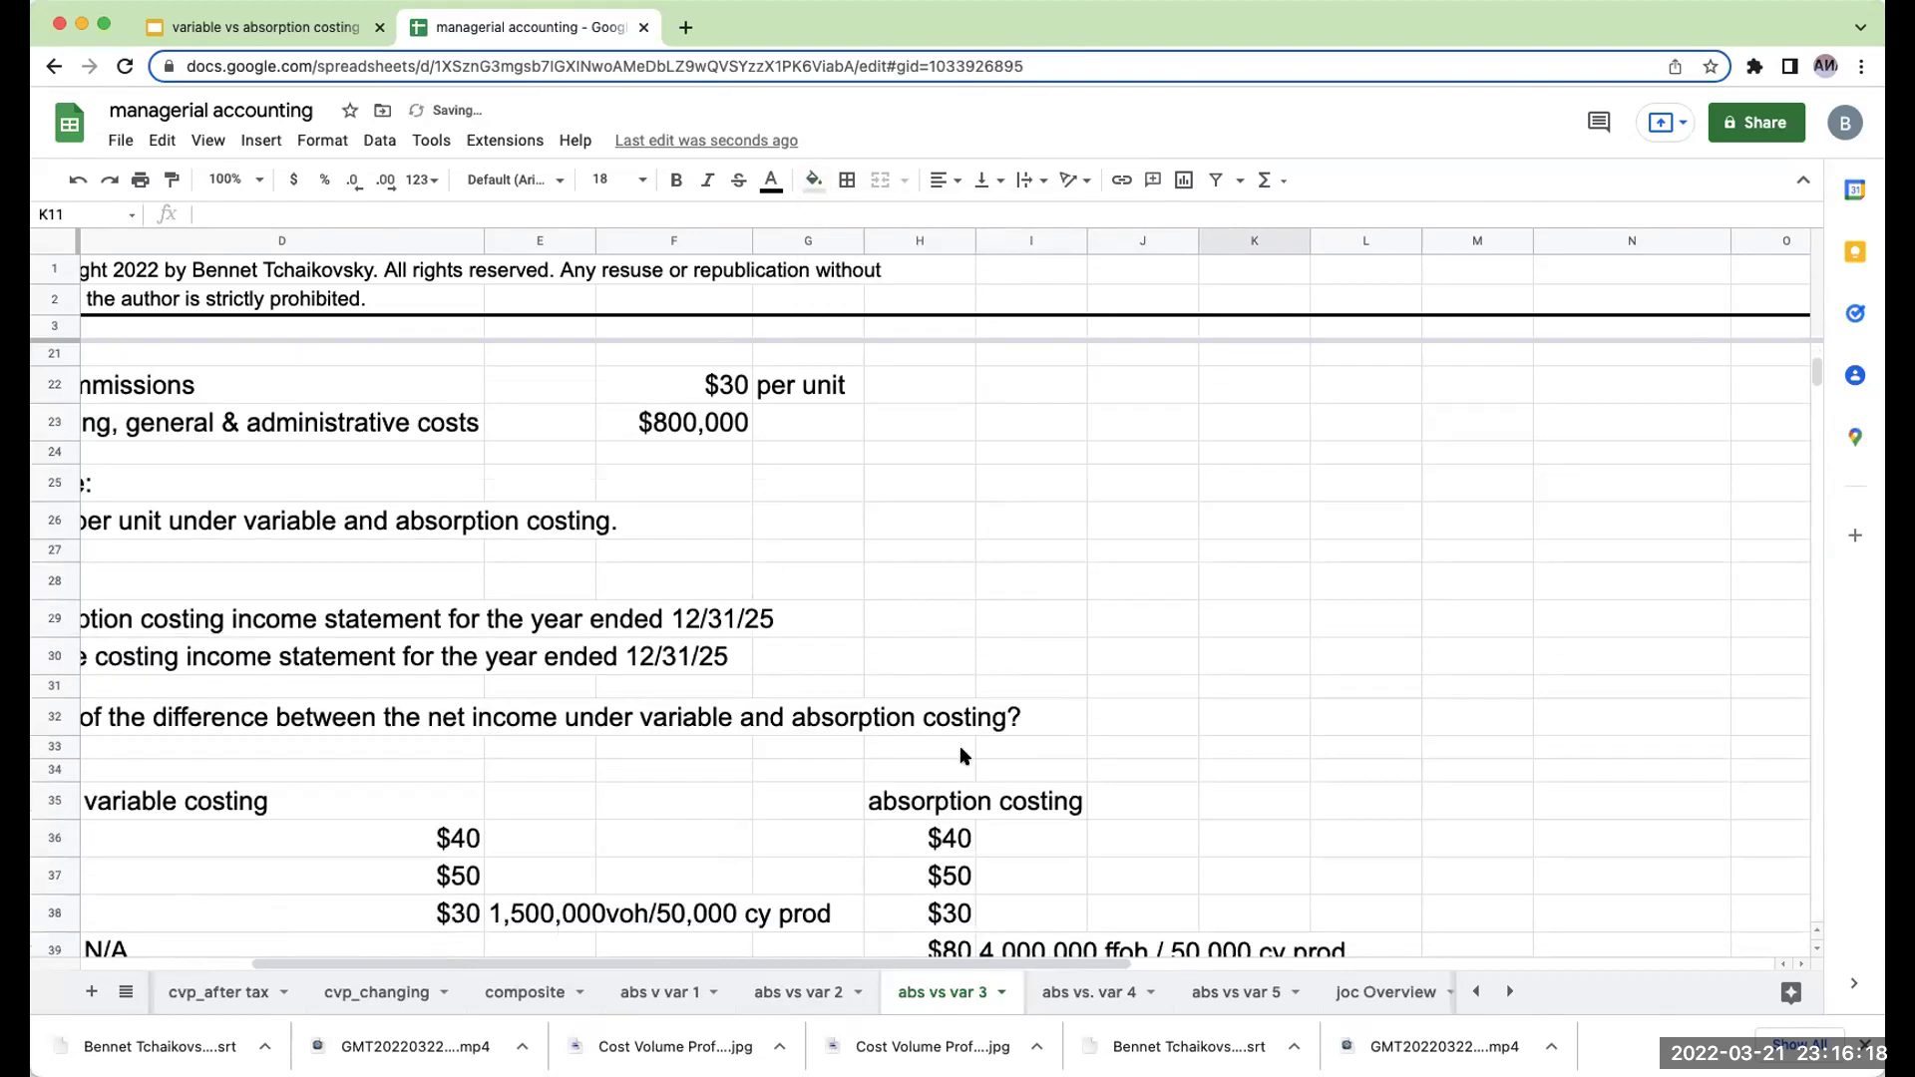
click(940, 775)
click(814, 179)
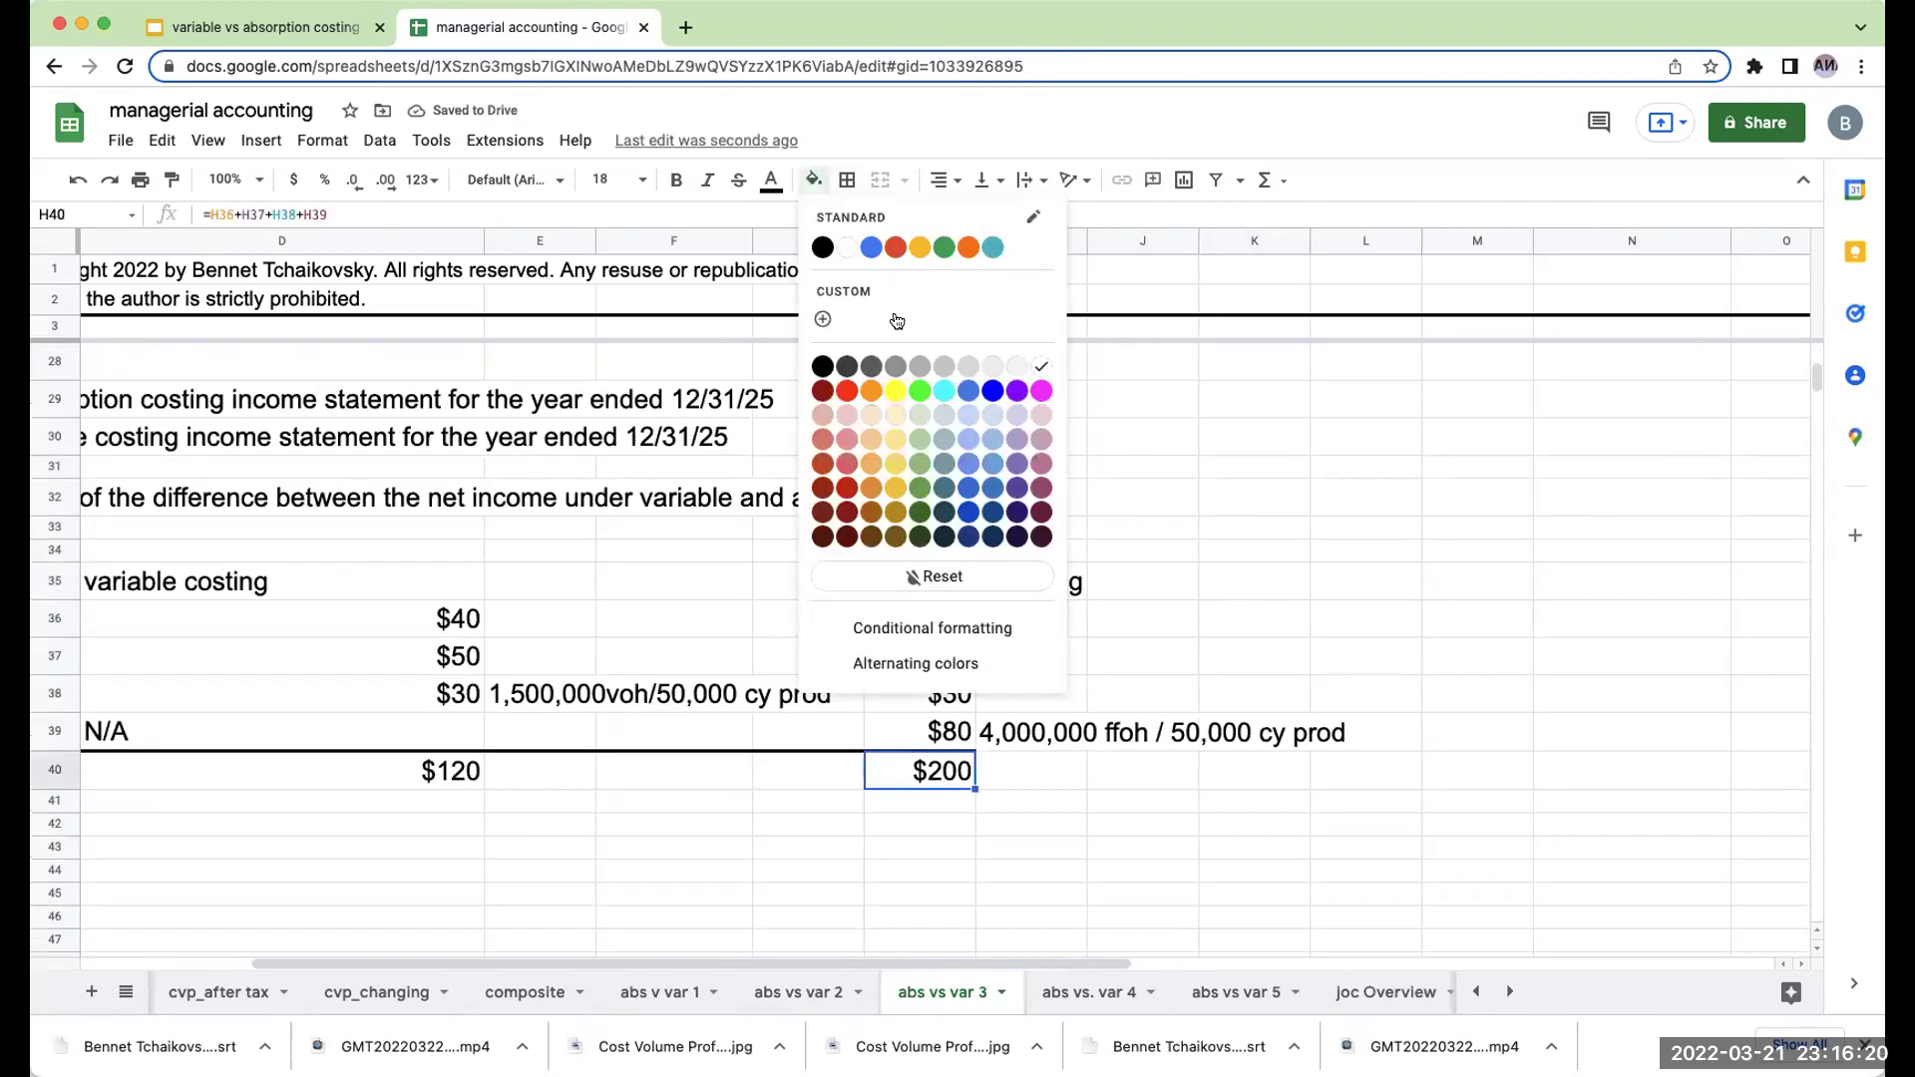
click(919, 416)
Link the cy- prod per-unit cost in K11 to the absorption costing total cost in H40.
scroll(1396, 637, up, 10)
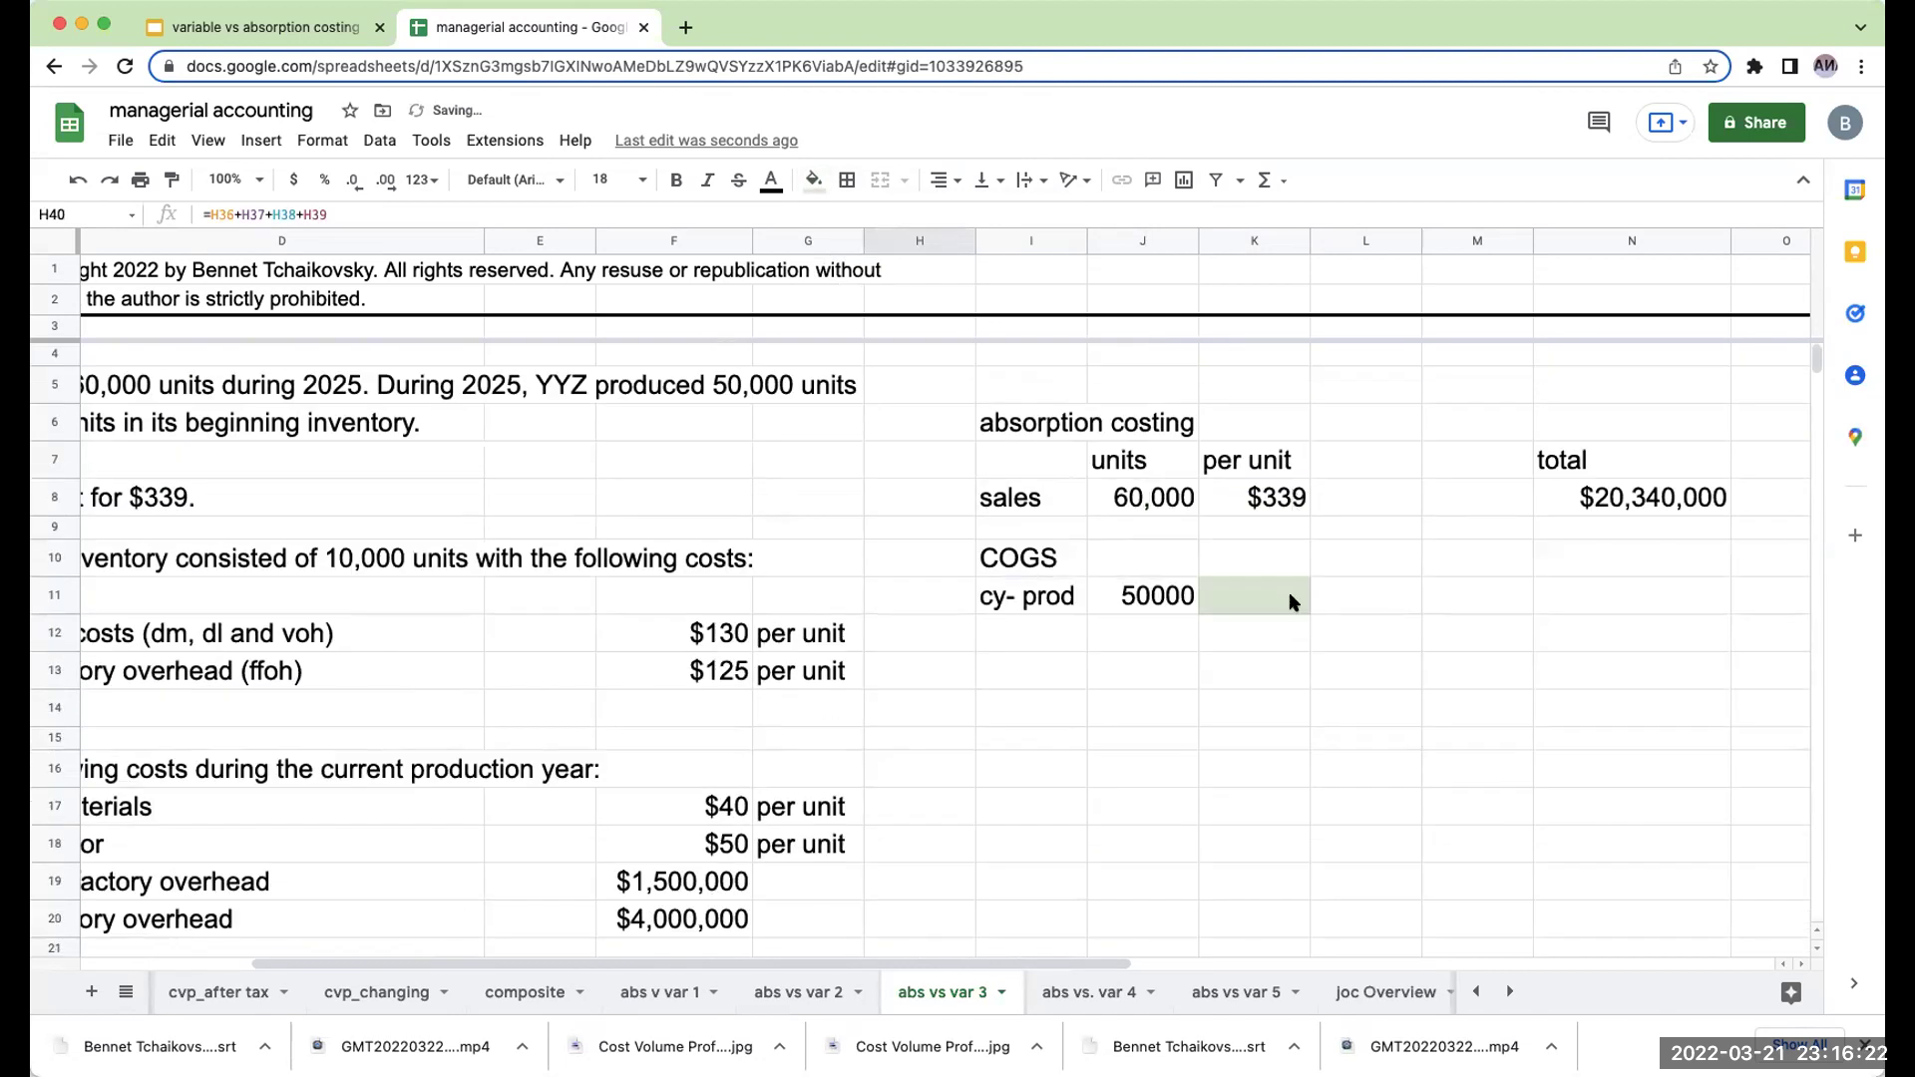
click(1284, 596)
text(+)
scroll(1147, 638, down, 8)
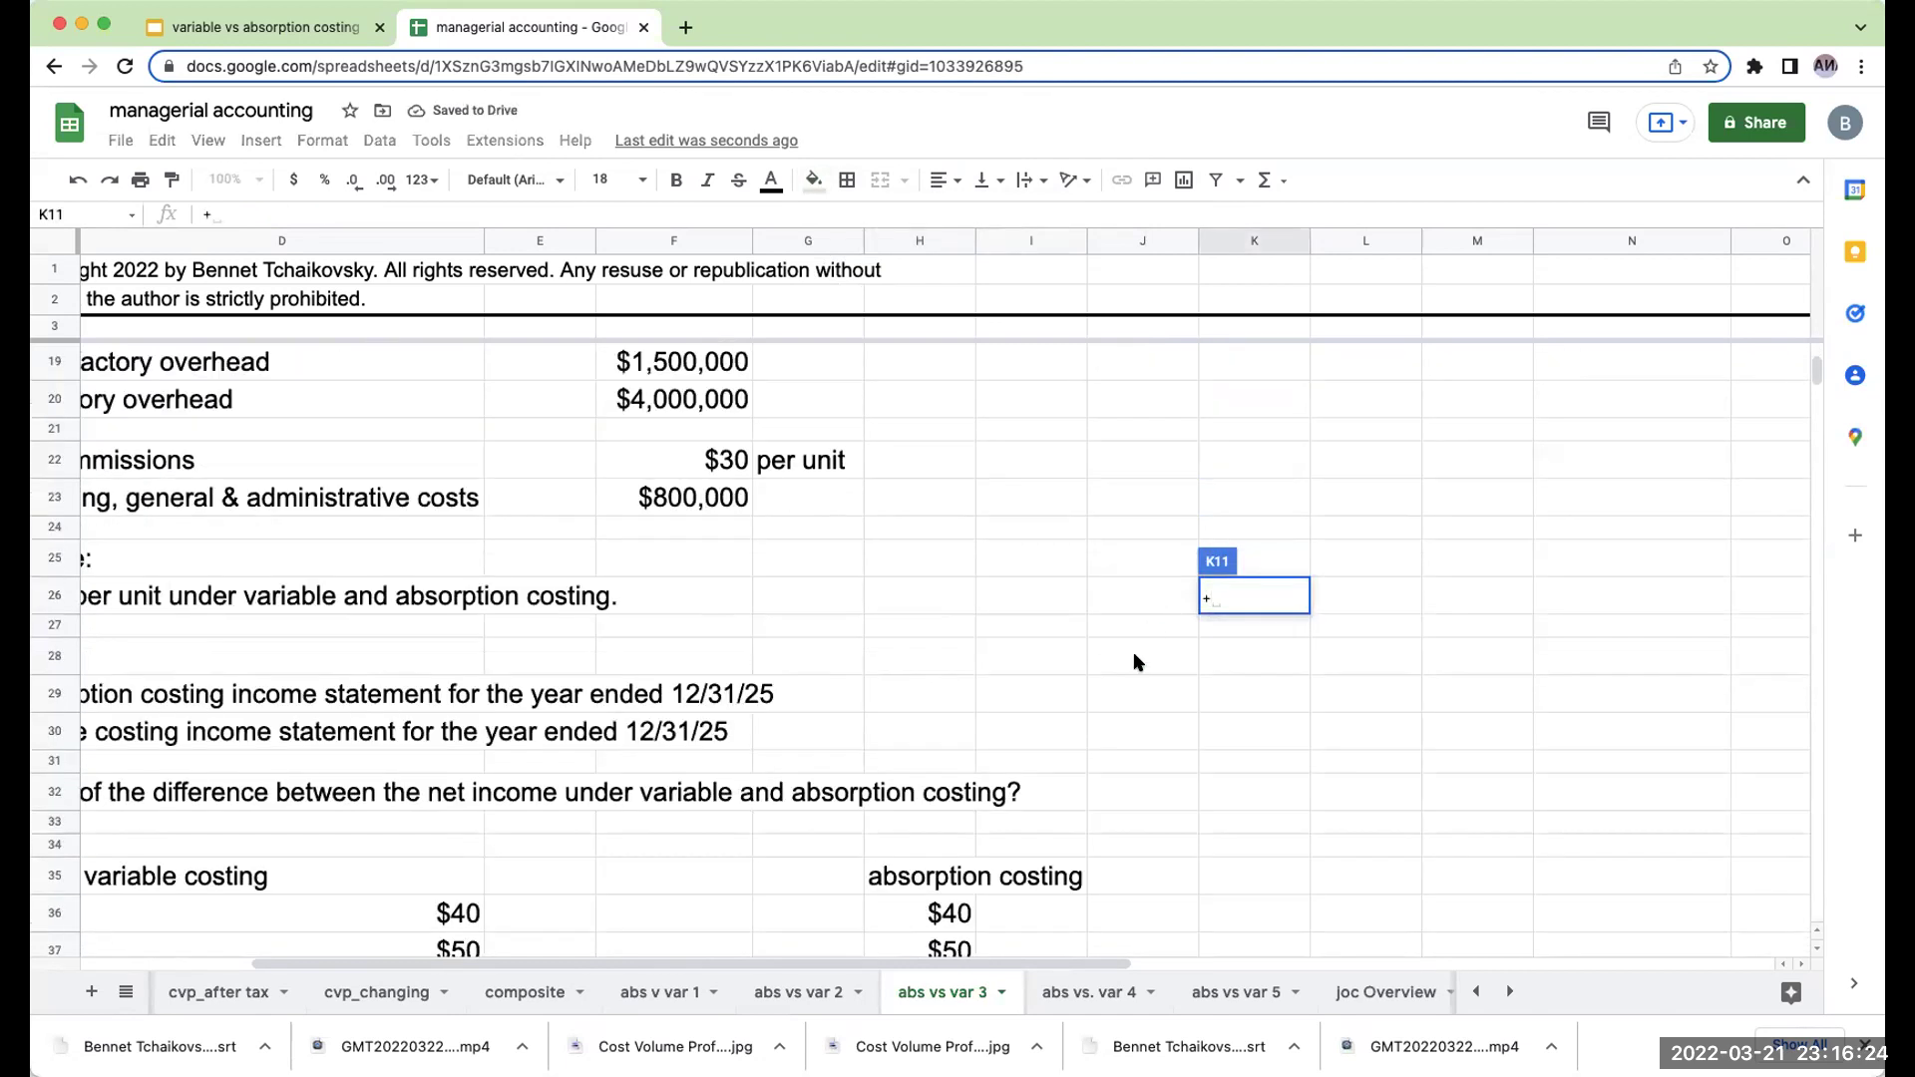
click(973, 882)
scroll(1057, 698, up, 10)
key(Return)
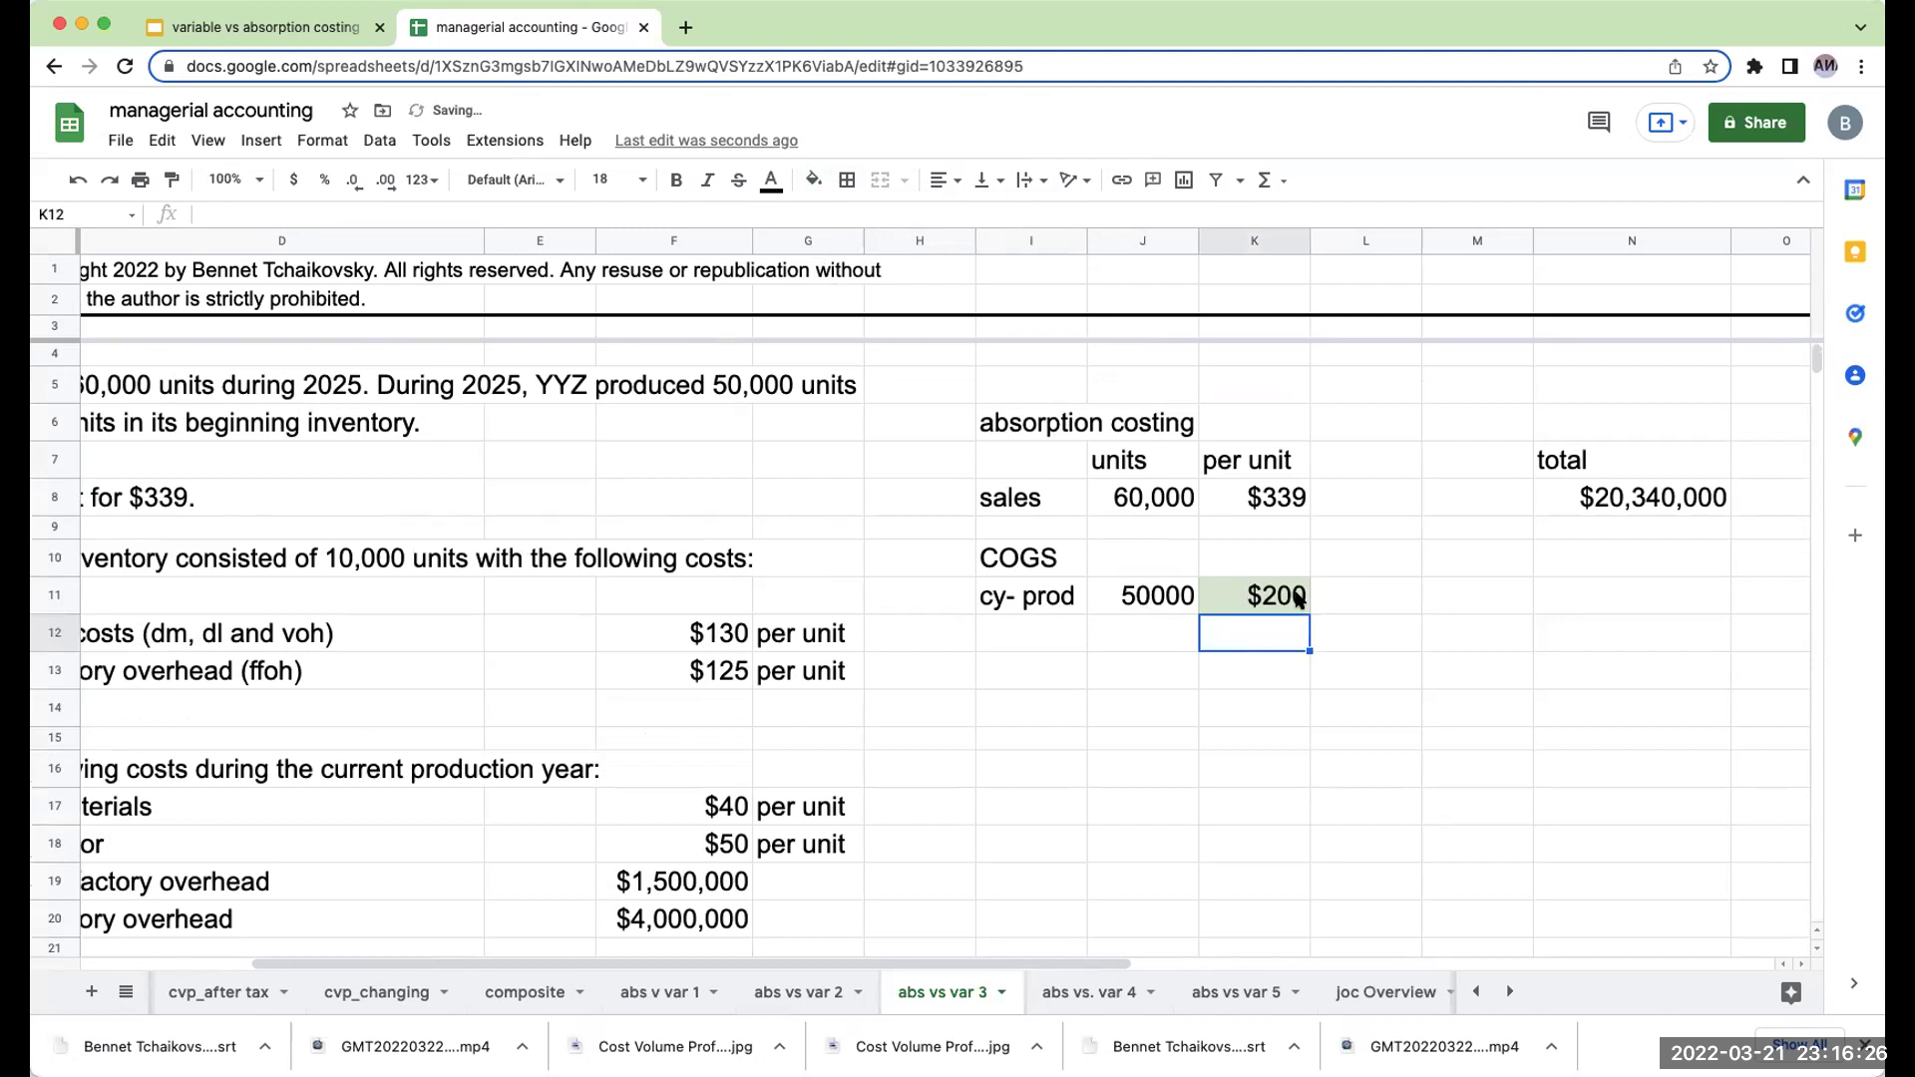
Format the cy- prod units in J11 as a number with a thousands separator and no decimals.
click(1166, 603)
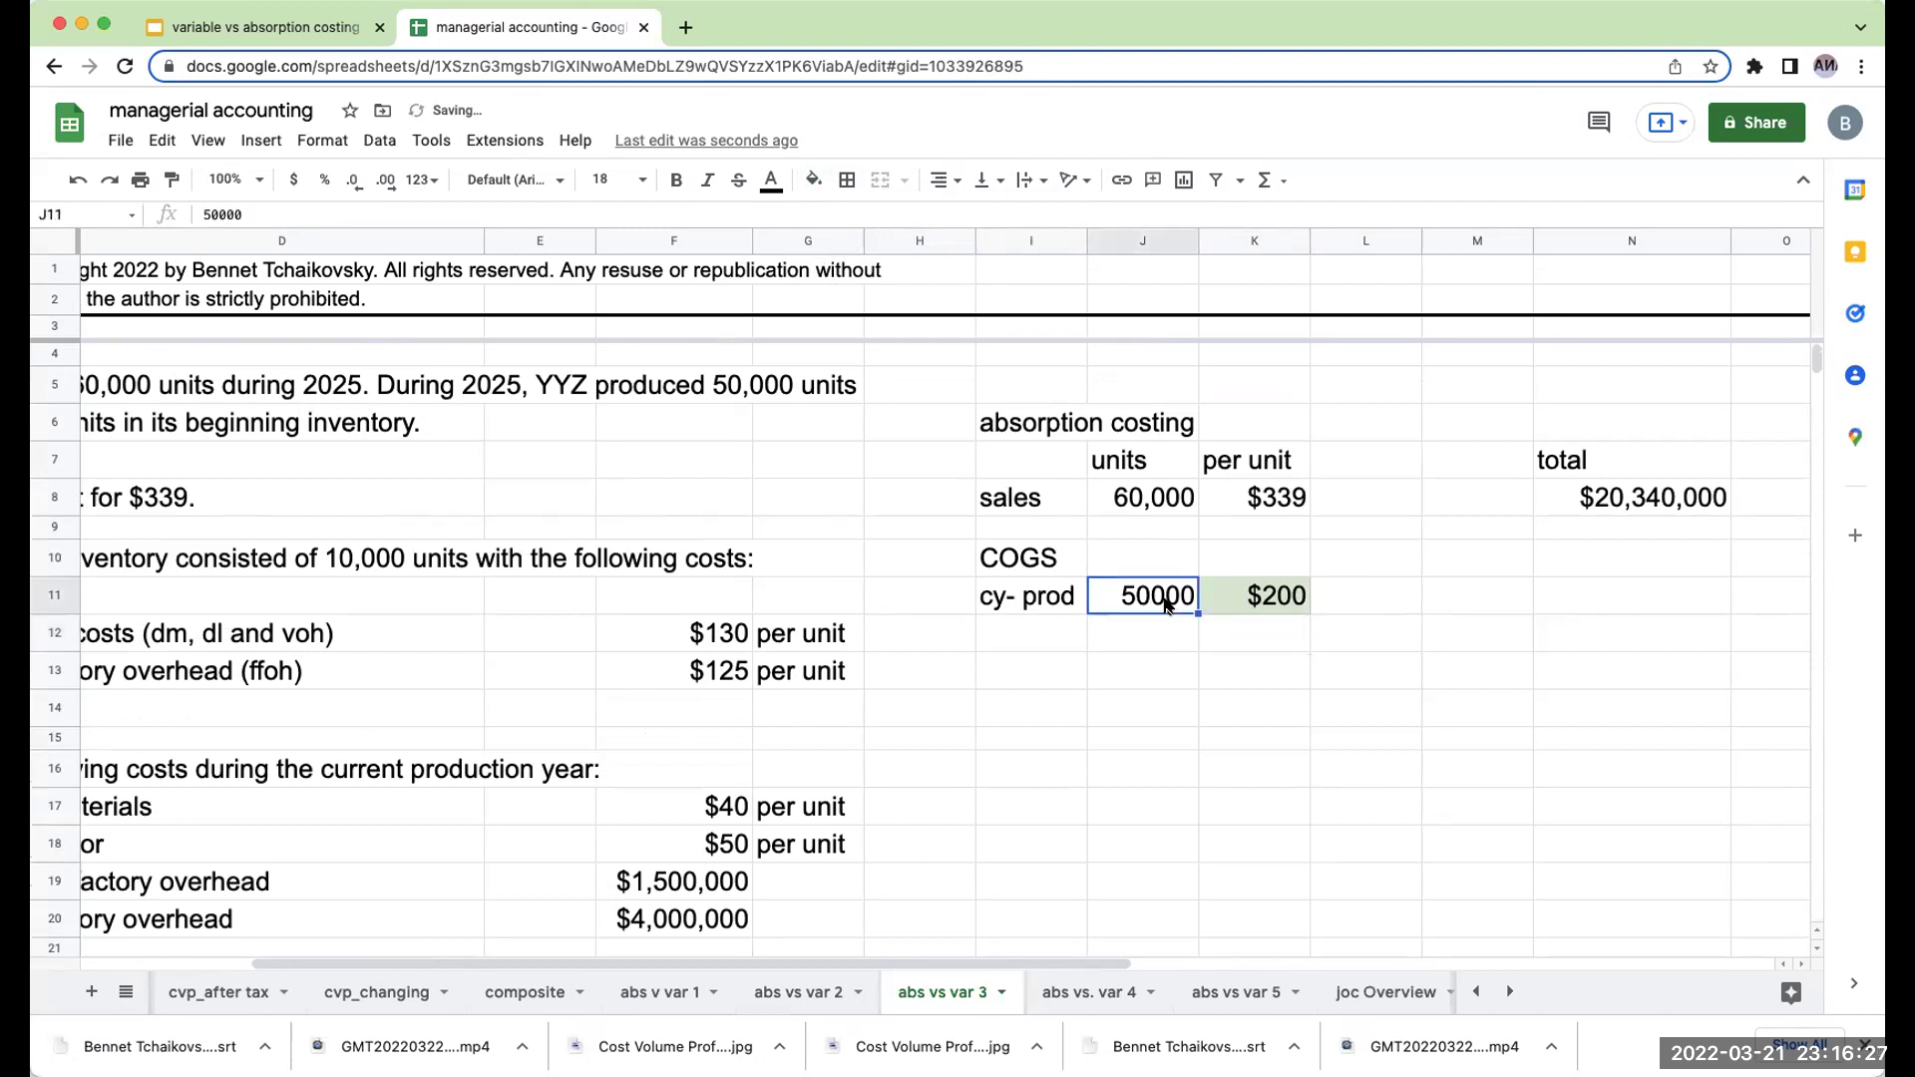
click(427, 179)
click(464, 308)
click(354, 180)
click(355, 179)
Calculate the cy- prod cost in L11 as J11 times K11 and widen column L to fit the amount.
click(1340, 612)
text(+)
key(Left)
key(Left)
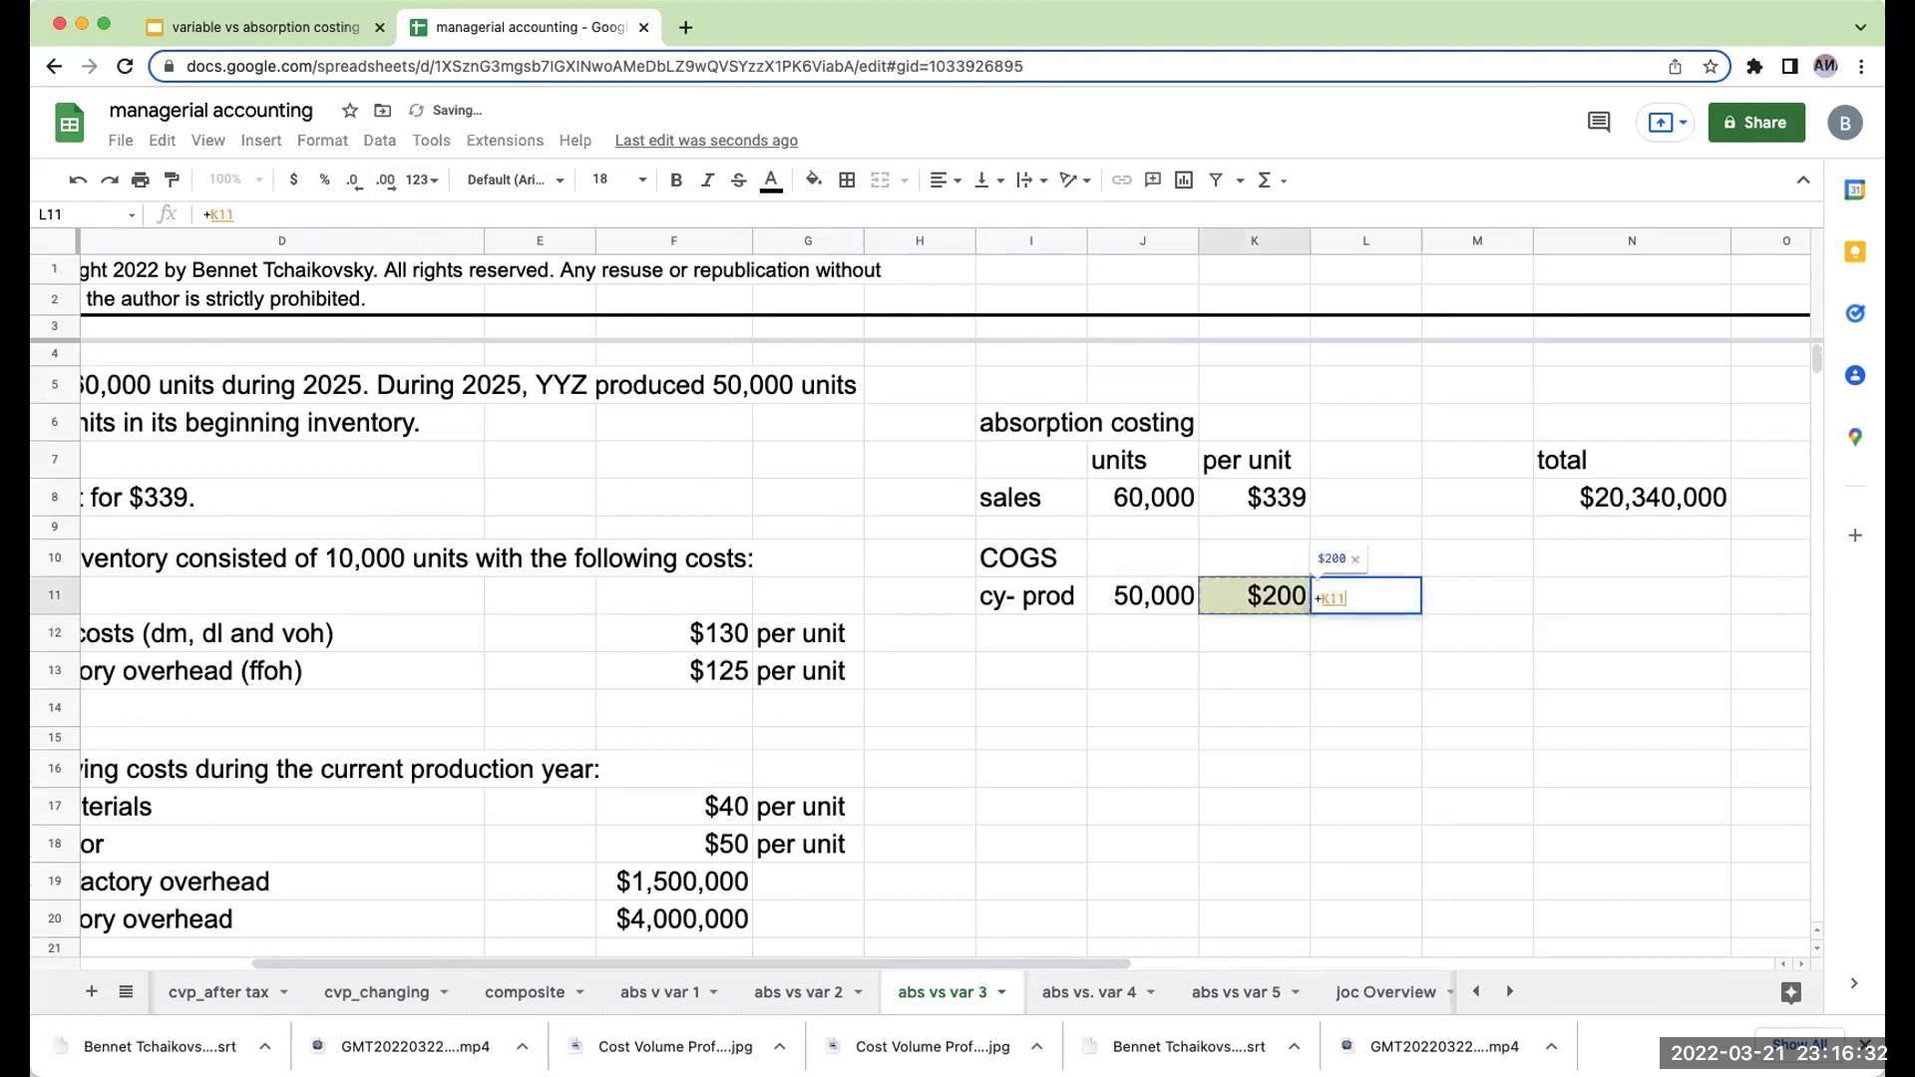
text(*)
key(Left)
key(Return)
key(Up)
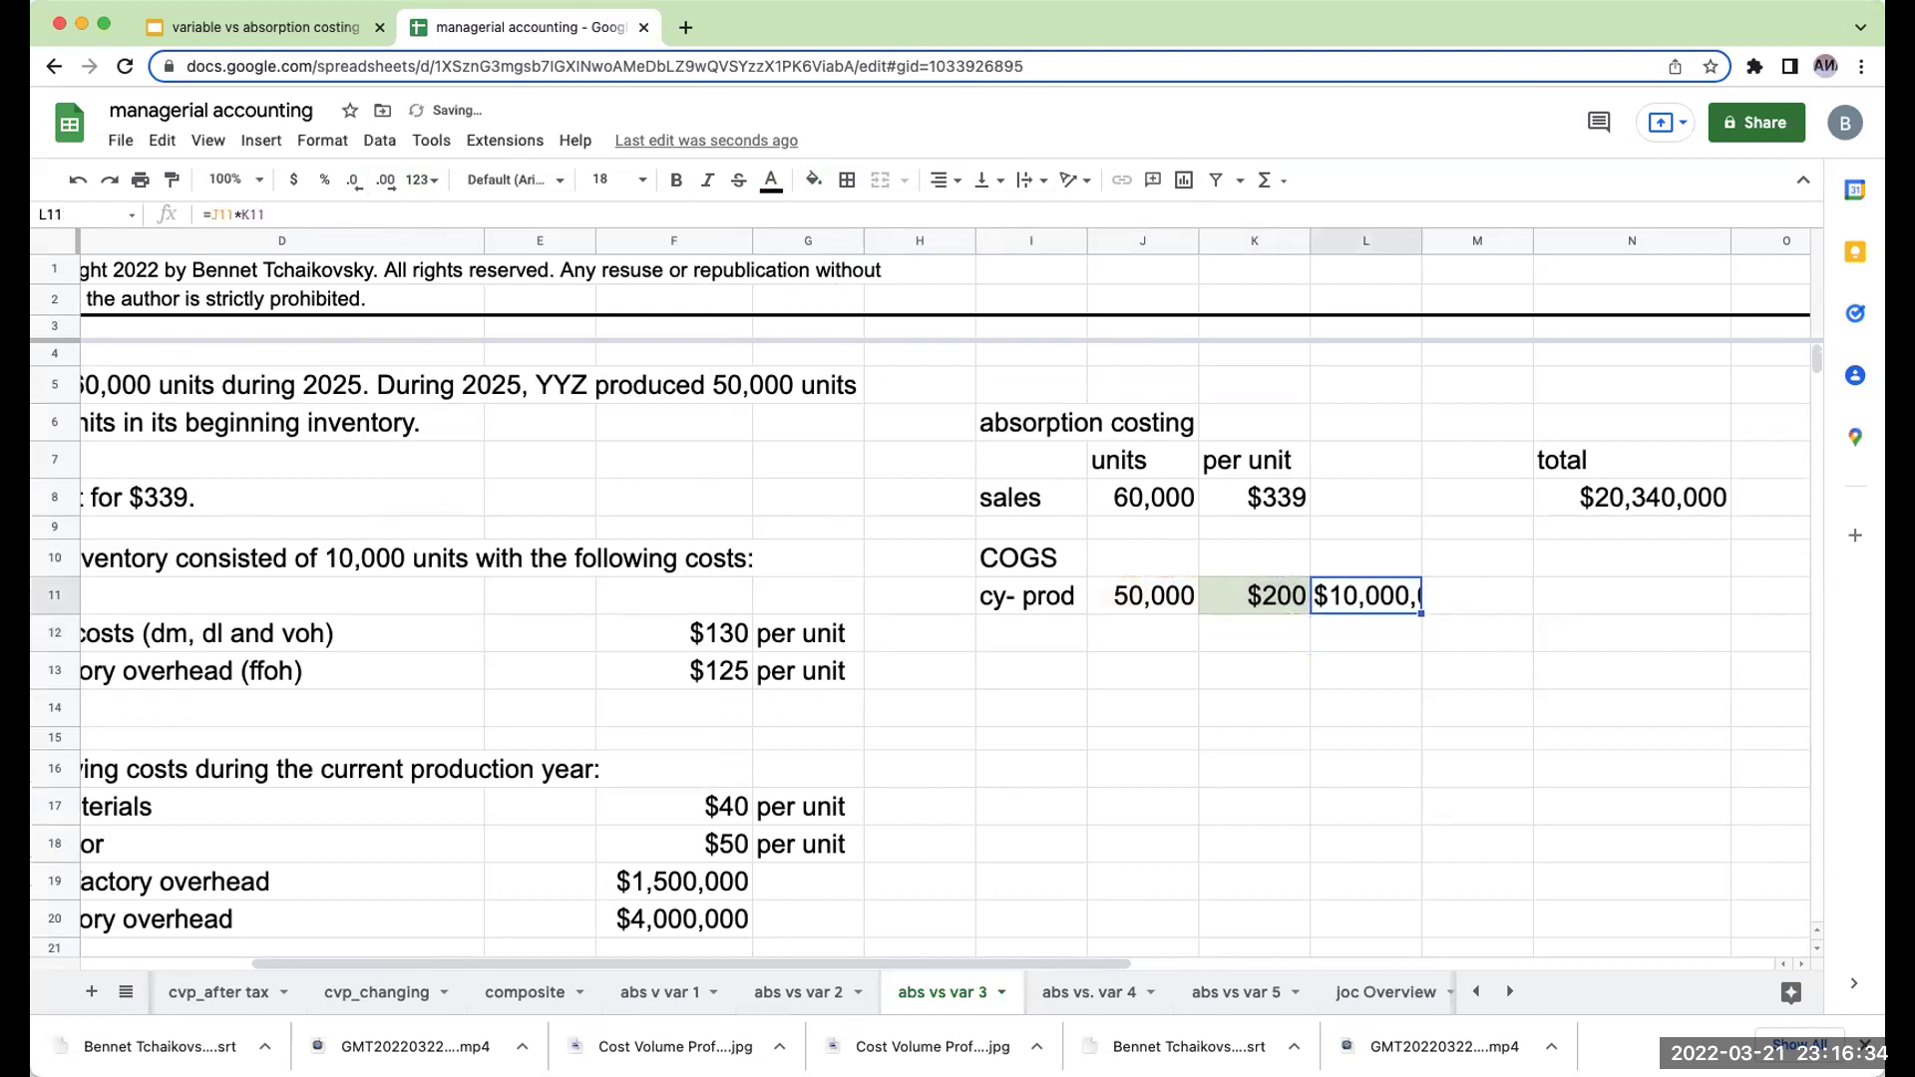
drag(1421, 241, 1467, 233)
Check the units sold in J8 and review the beginning inventory data in the problem text.
click(1067, 634)
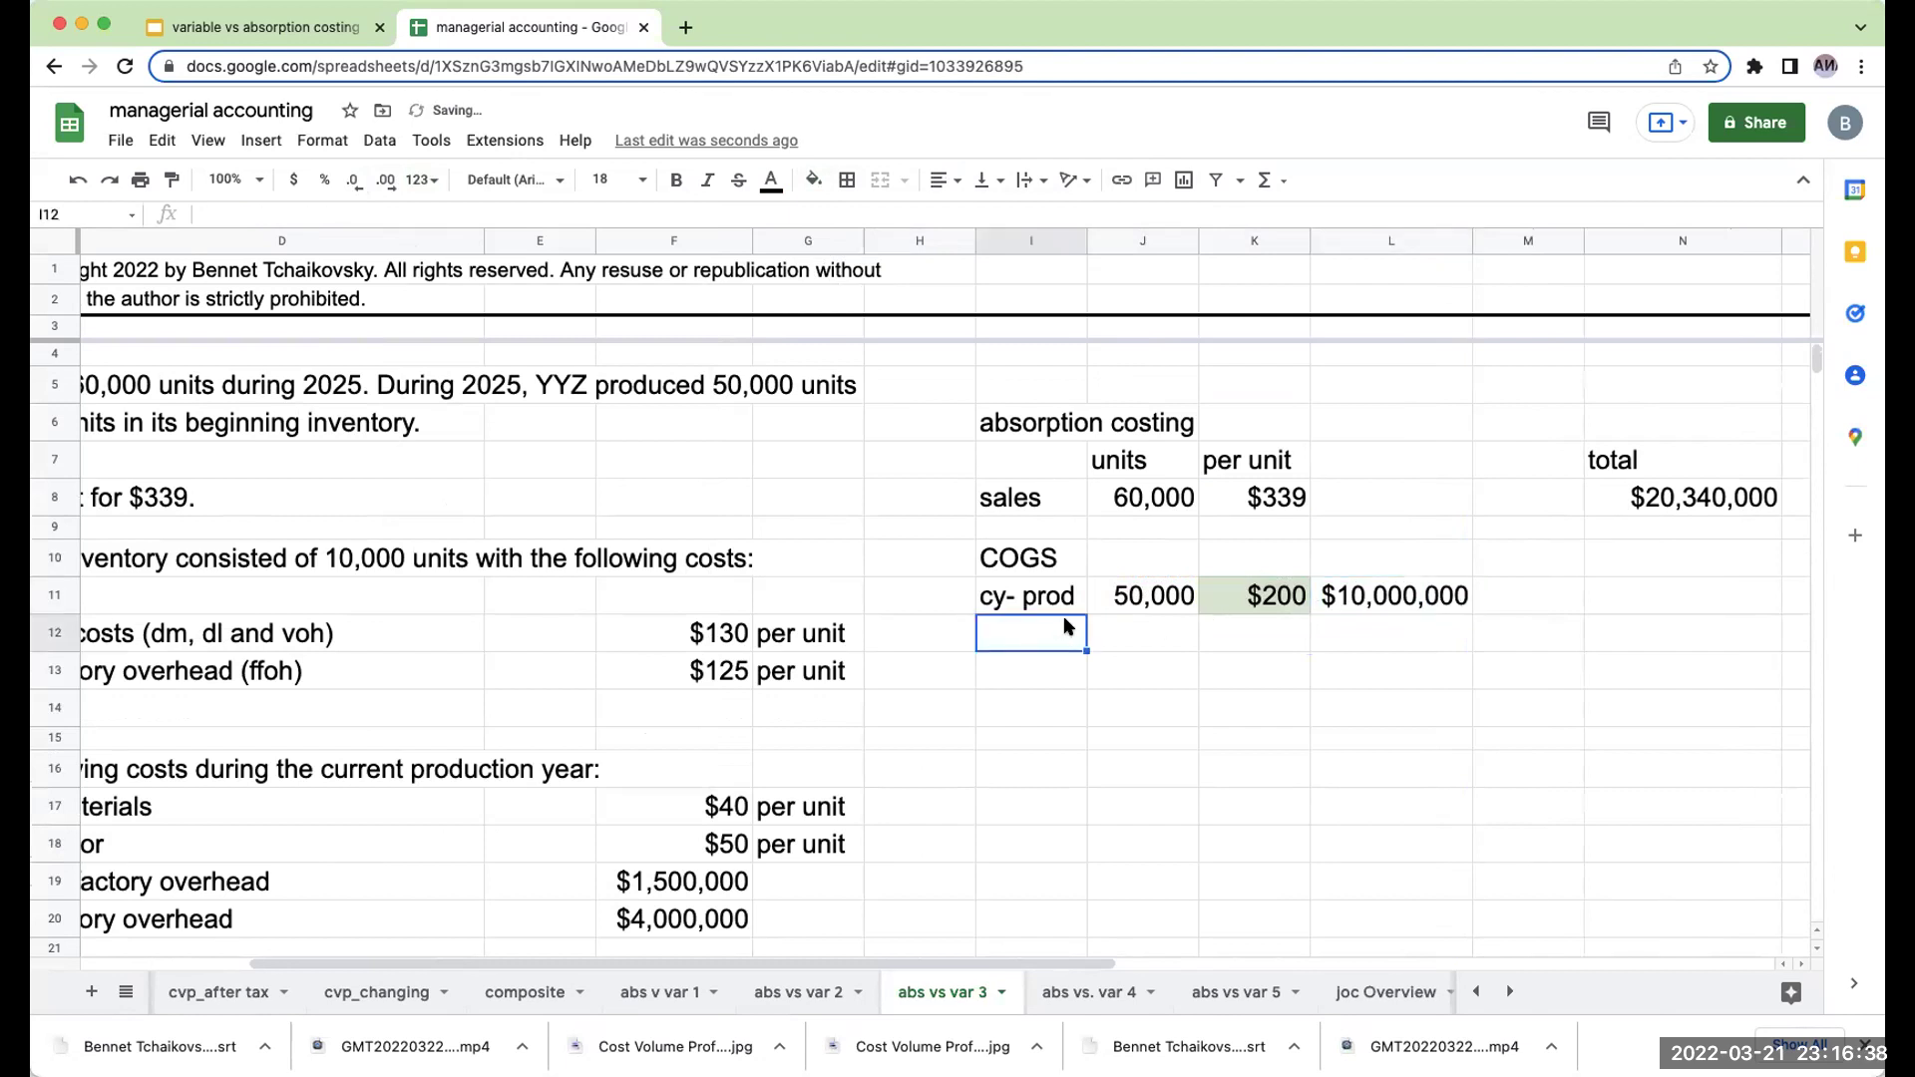
click(1134, 498)
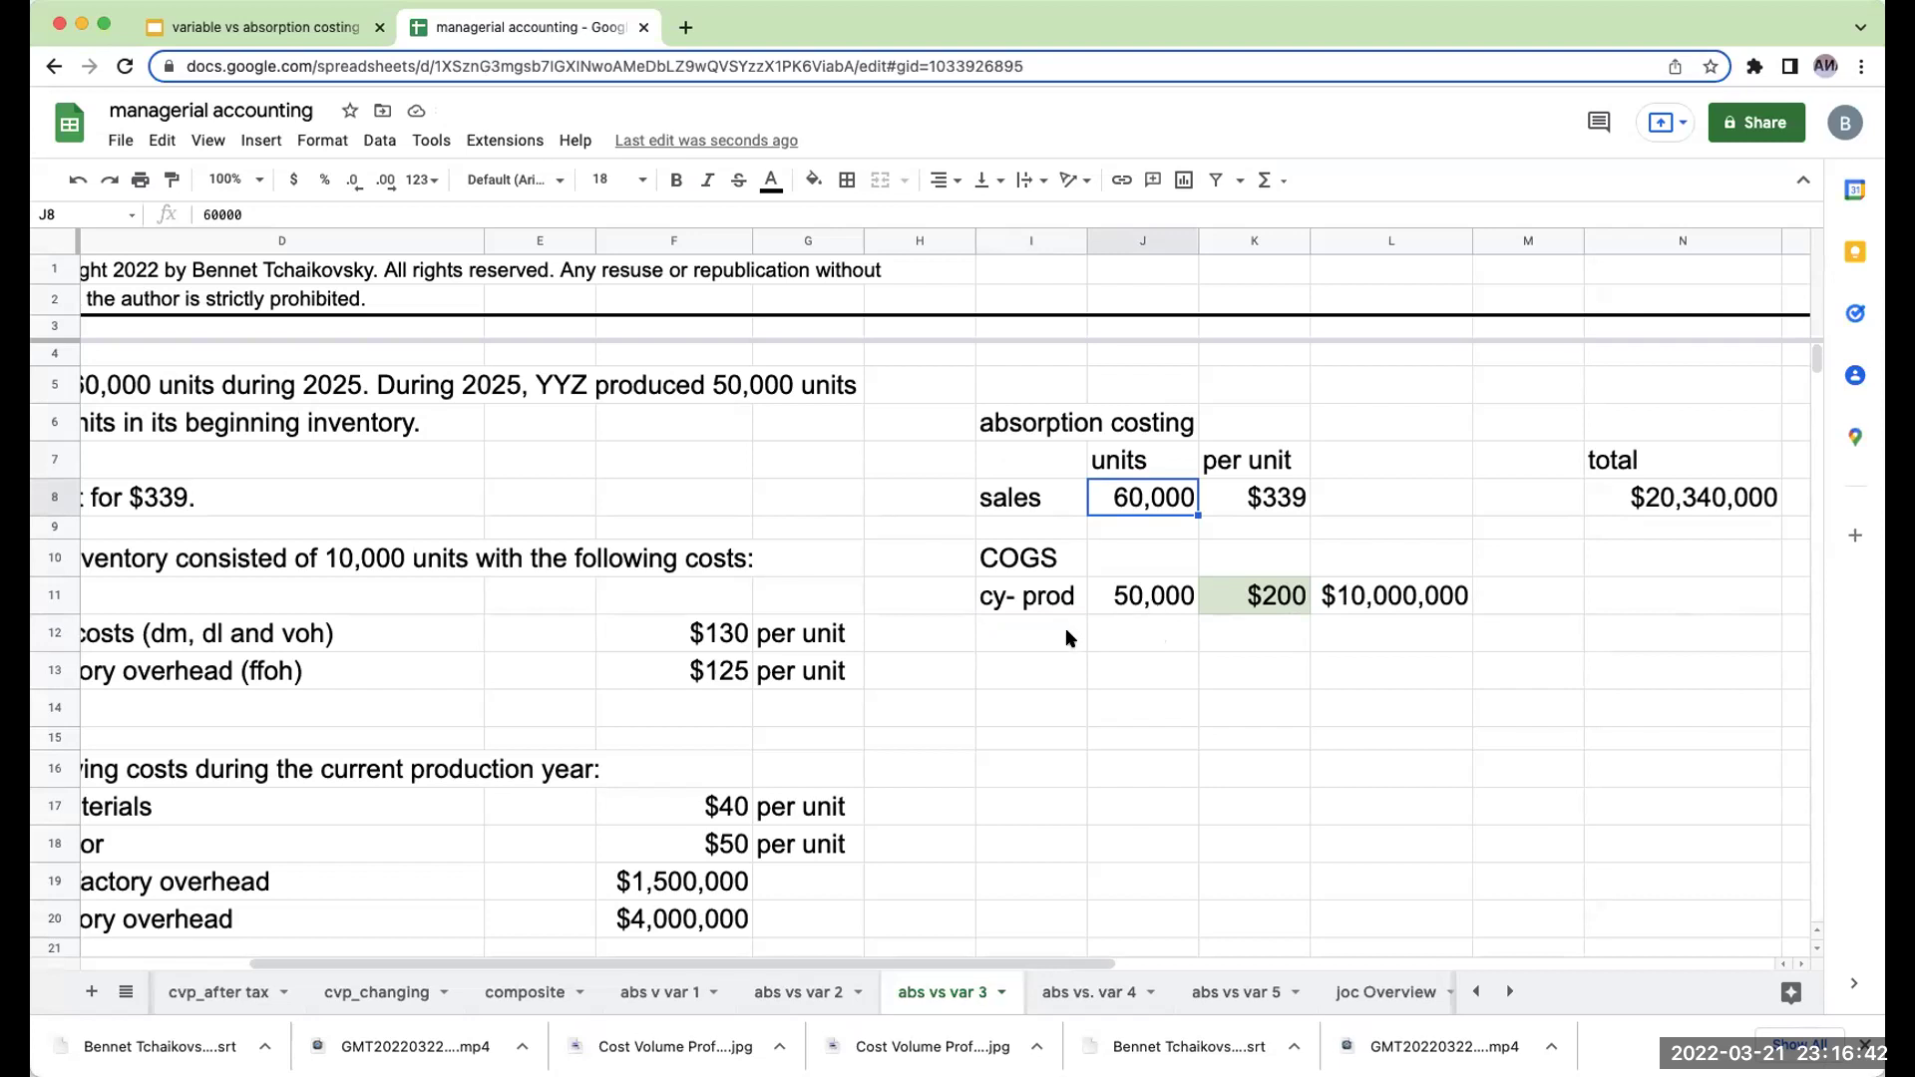
click(1143, 630)
key(Left)
key(Left)
key(Left)
key(Left)
key(Left)
key(Left)
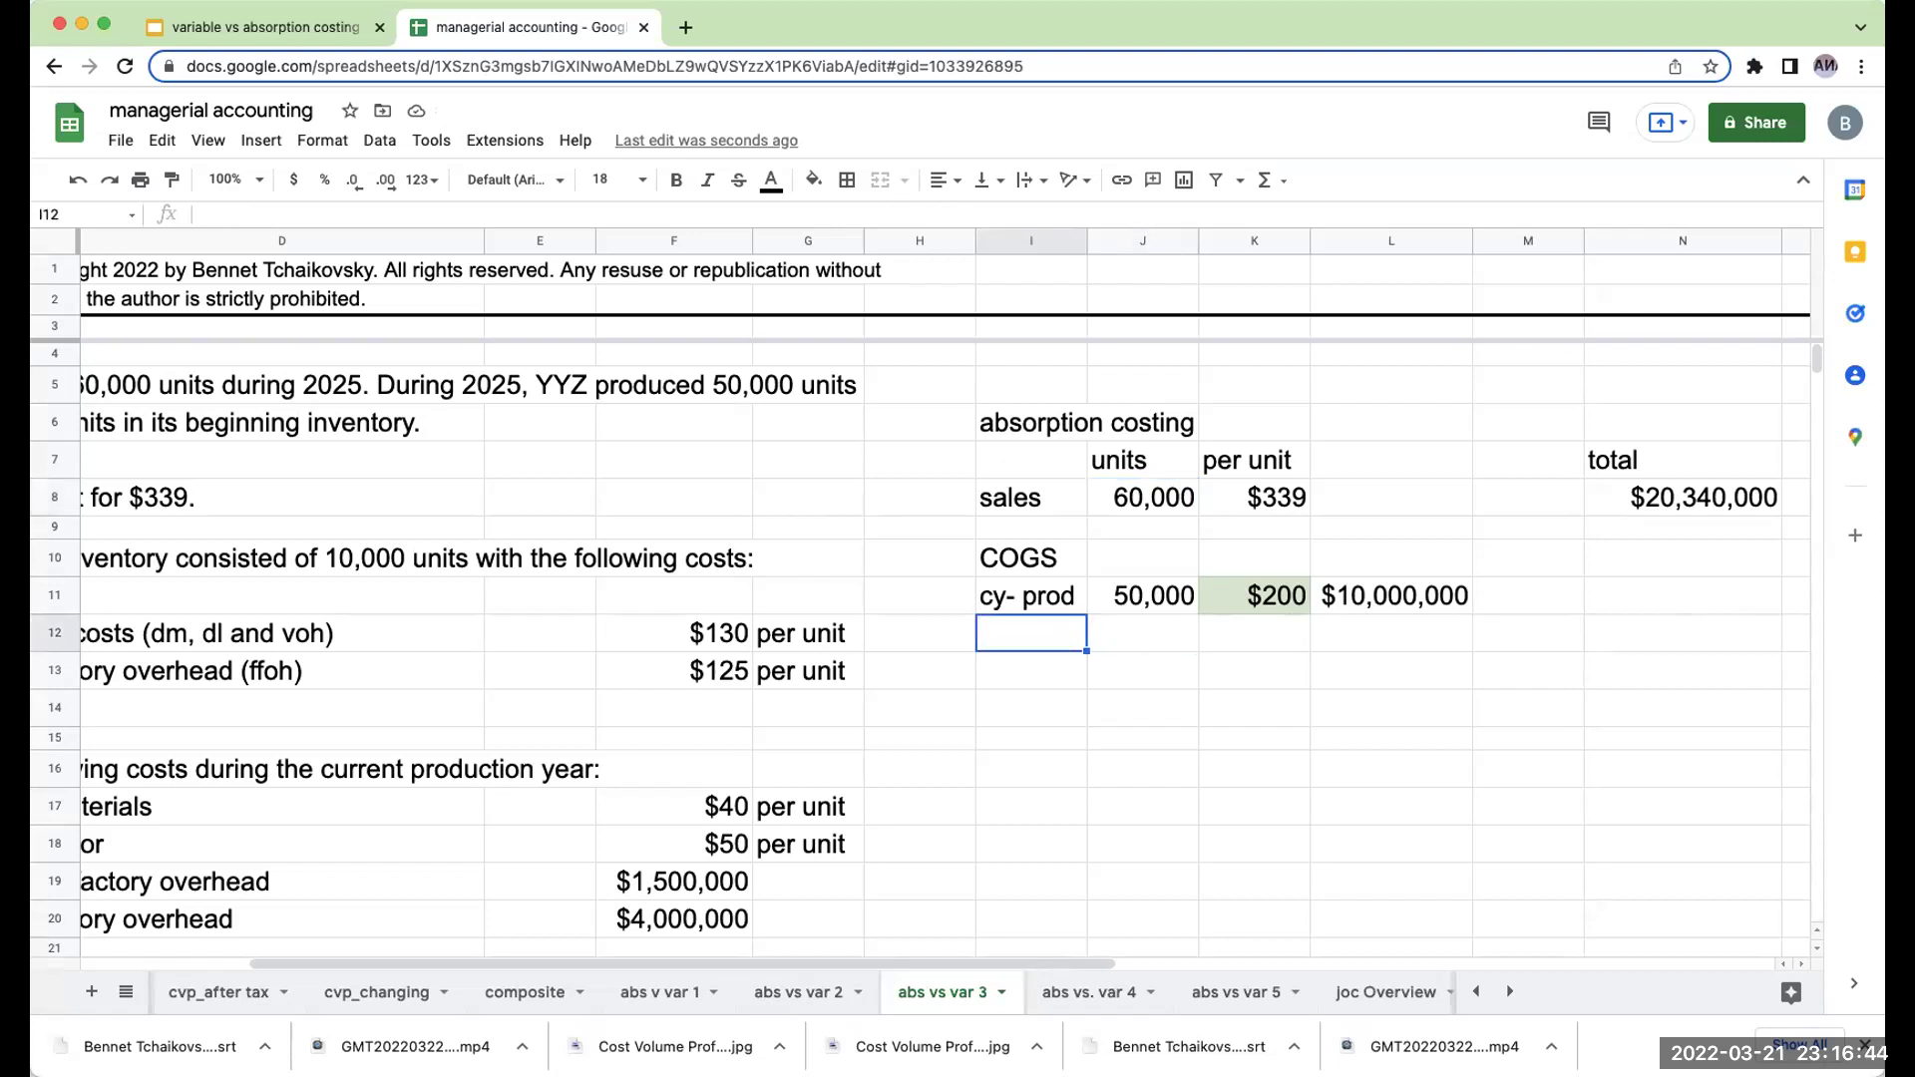
key(Down)
key(Down)
key(Right)
key(Right)
key(Right)
key(Right)
key(Right)
key(Up)
key(Up)
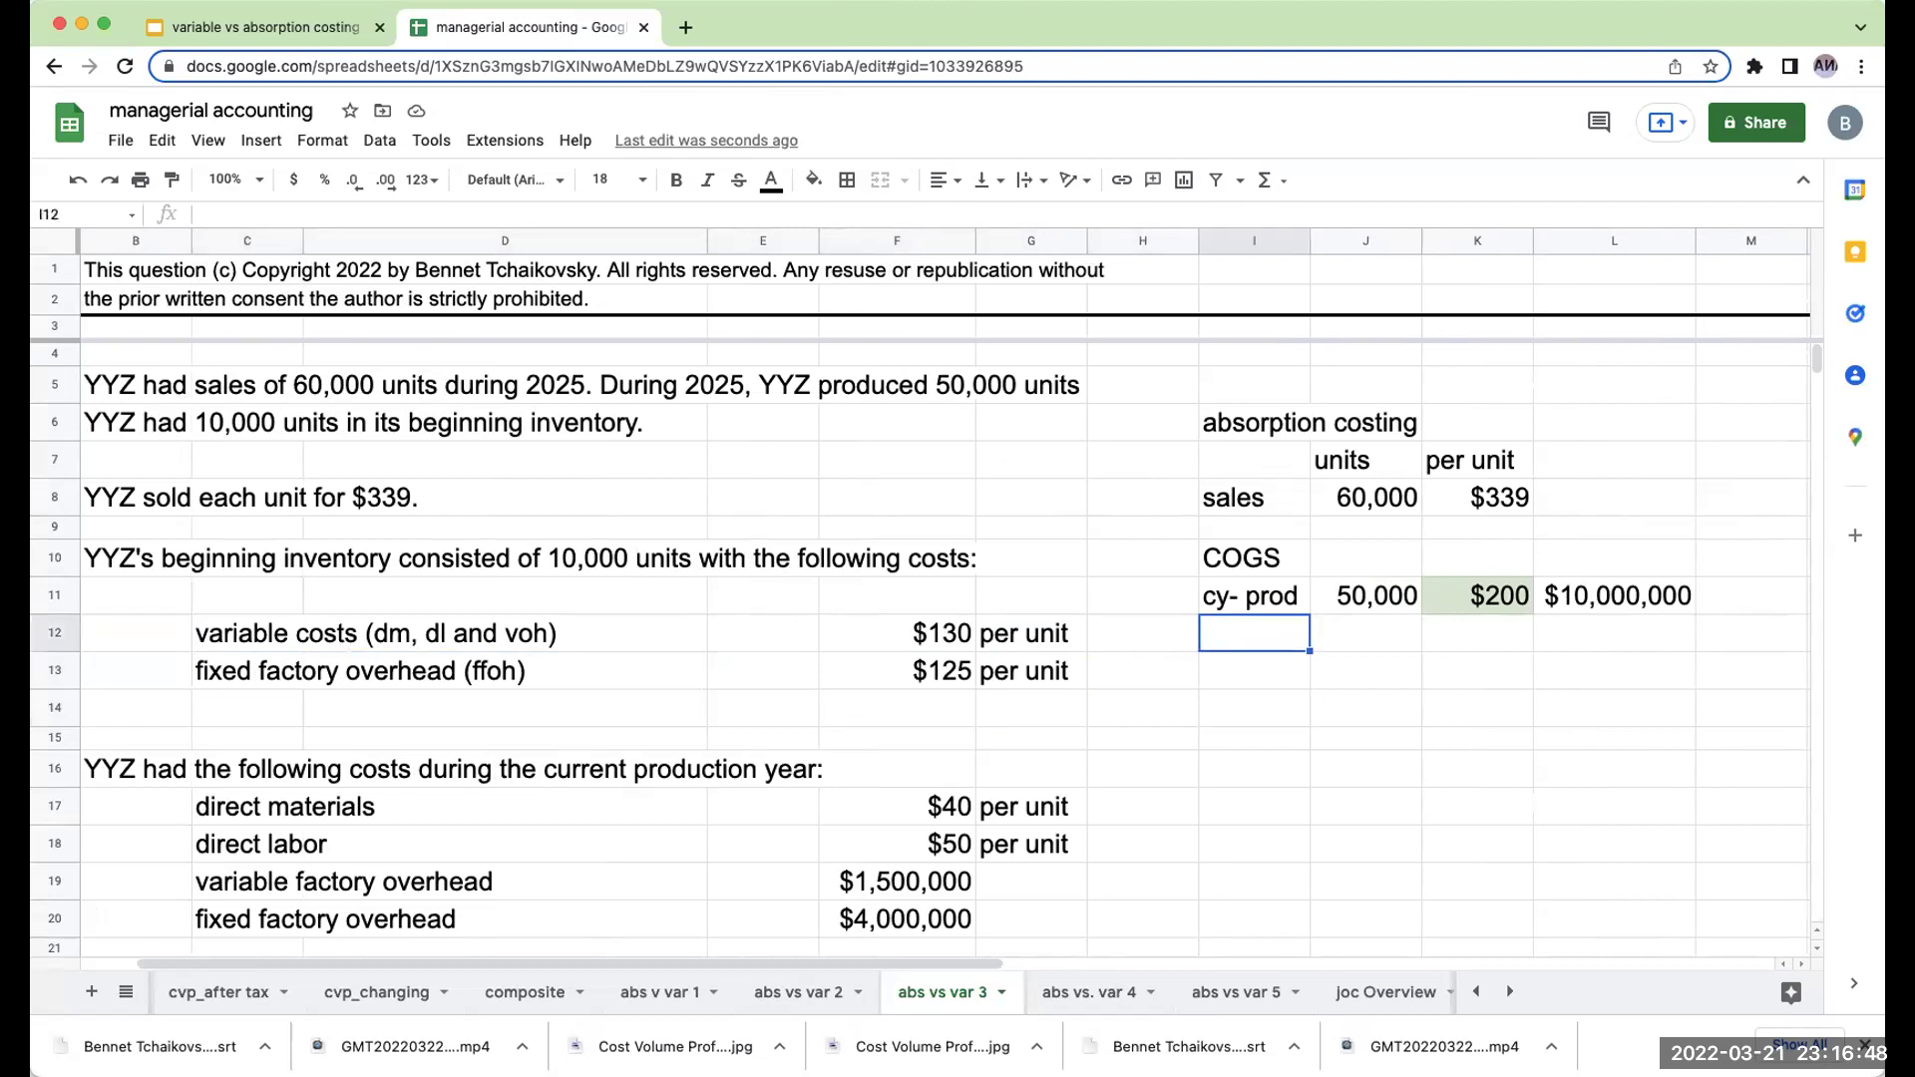
Add a "beg inv" row in I12 with 10000 units in J12.
text(b)
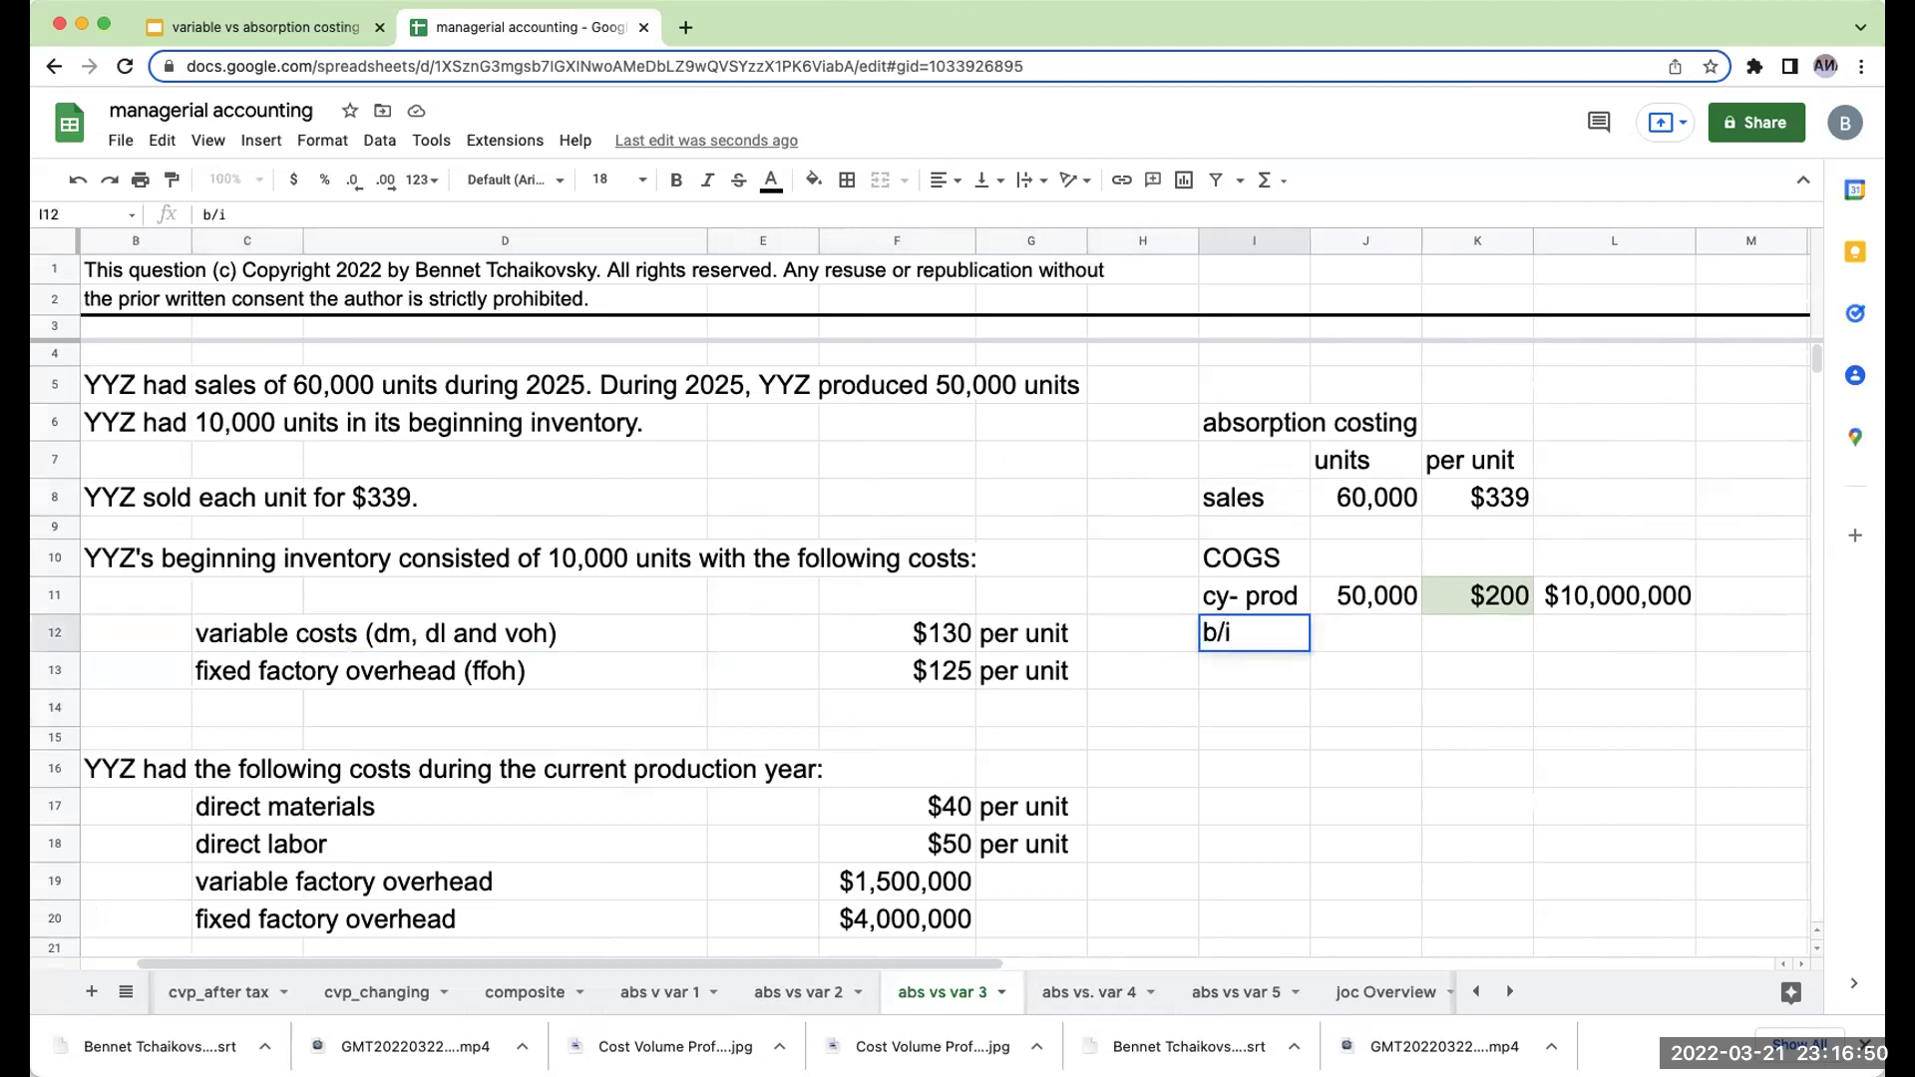
text(/i)
key(BackSpace)
key(BackSpace)
text(eg inv)
key(Tab)
text(10000)
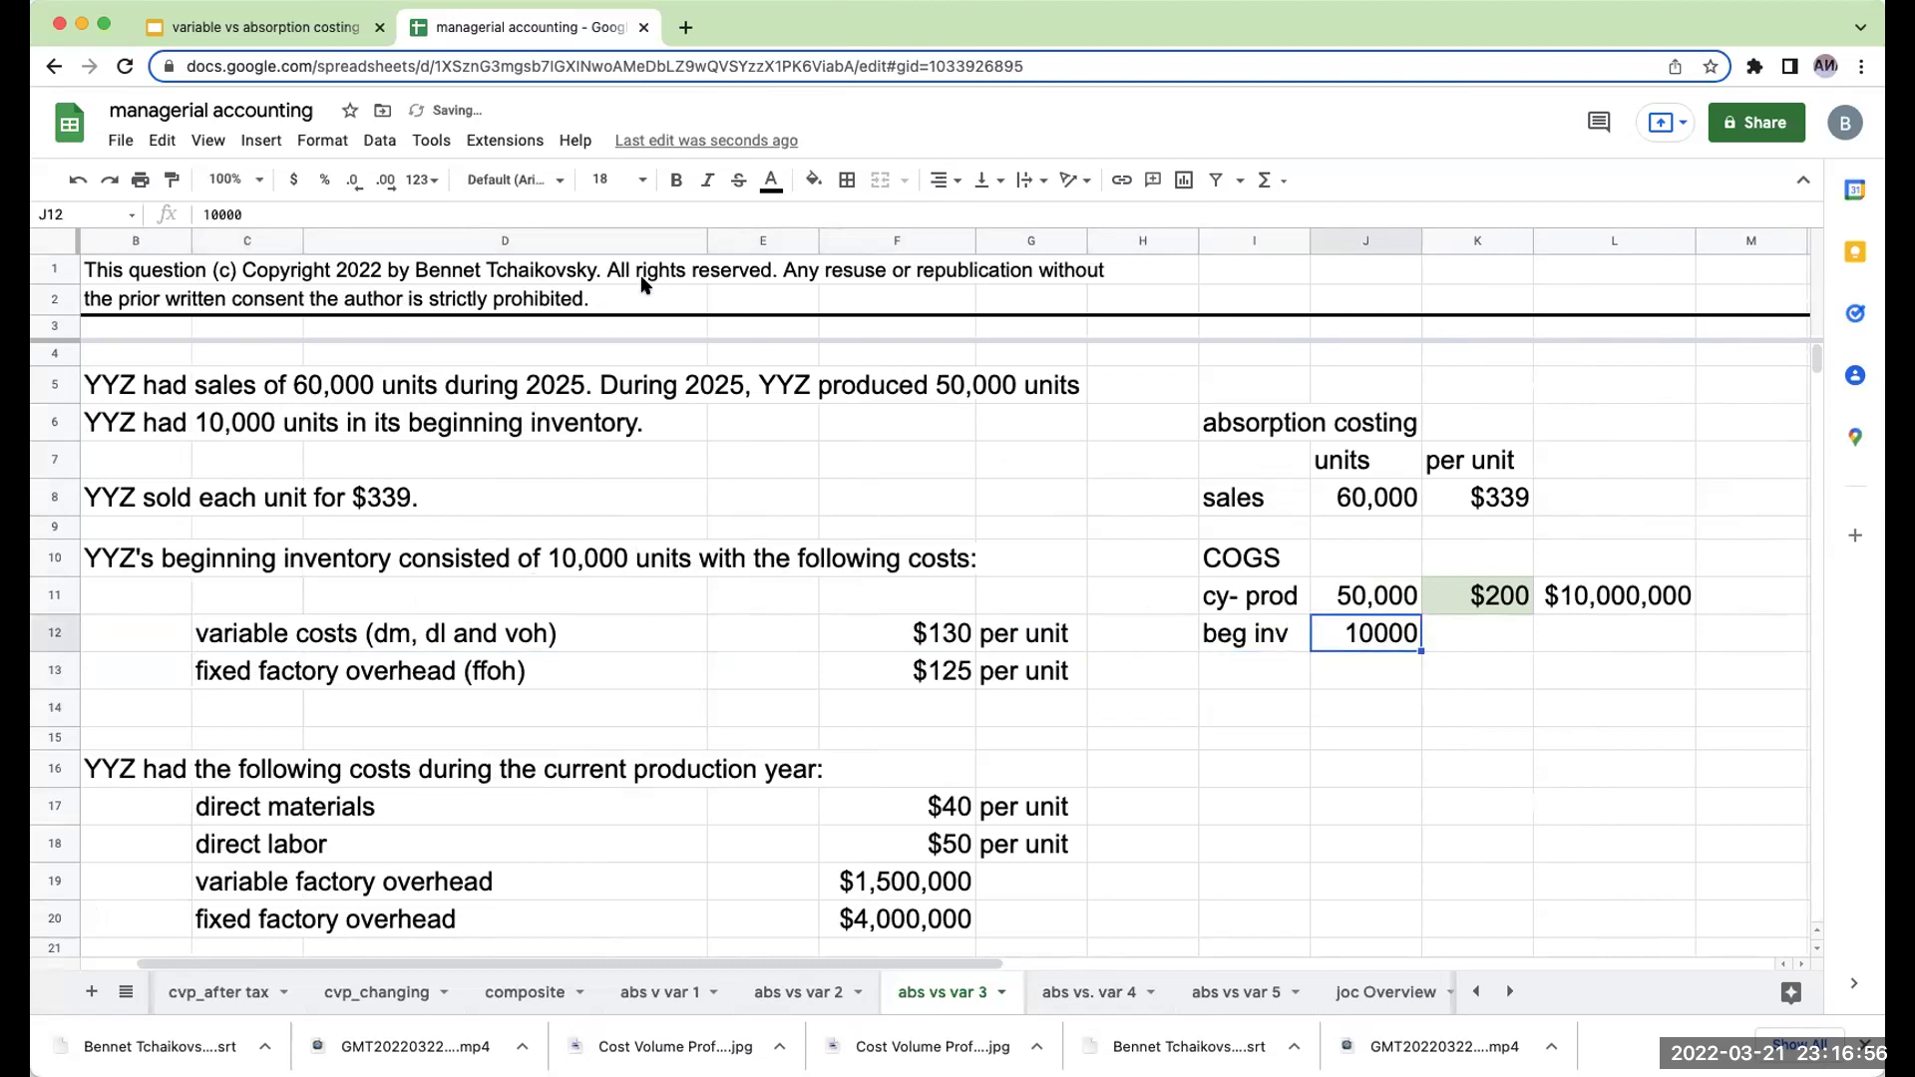
Format the beg inv units in J12 as a number with a thousands separator and no decimals.
click(427, 181)
click(468, 310)
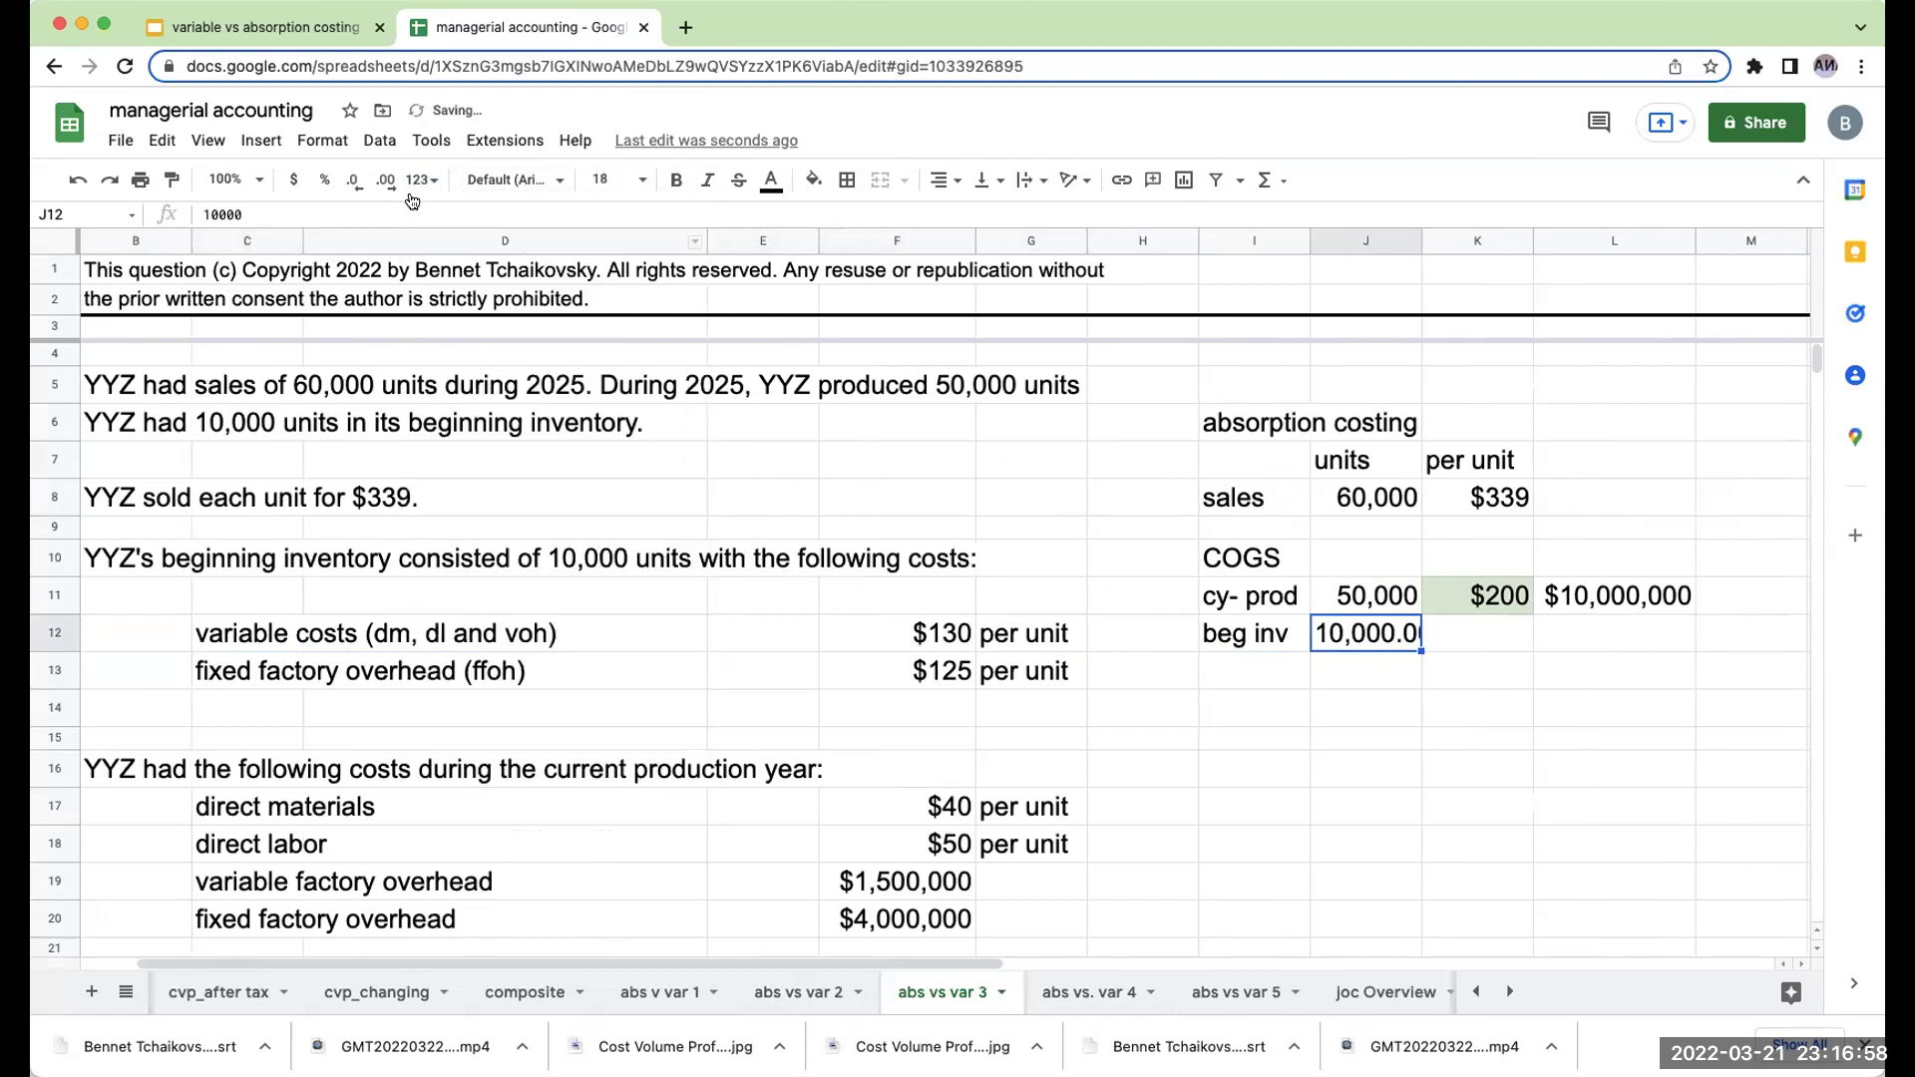
click(356, 181)
click(356, 181)
Total the beginning inventory cost per unit in F14 as F12 plus F13.
click(936, 682)
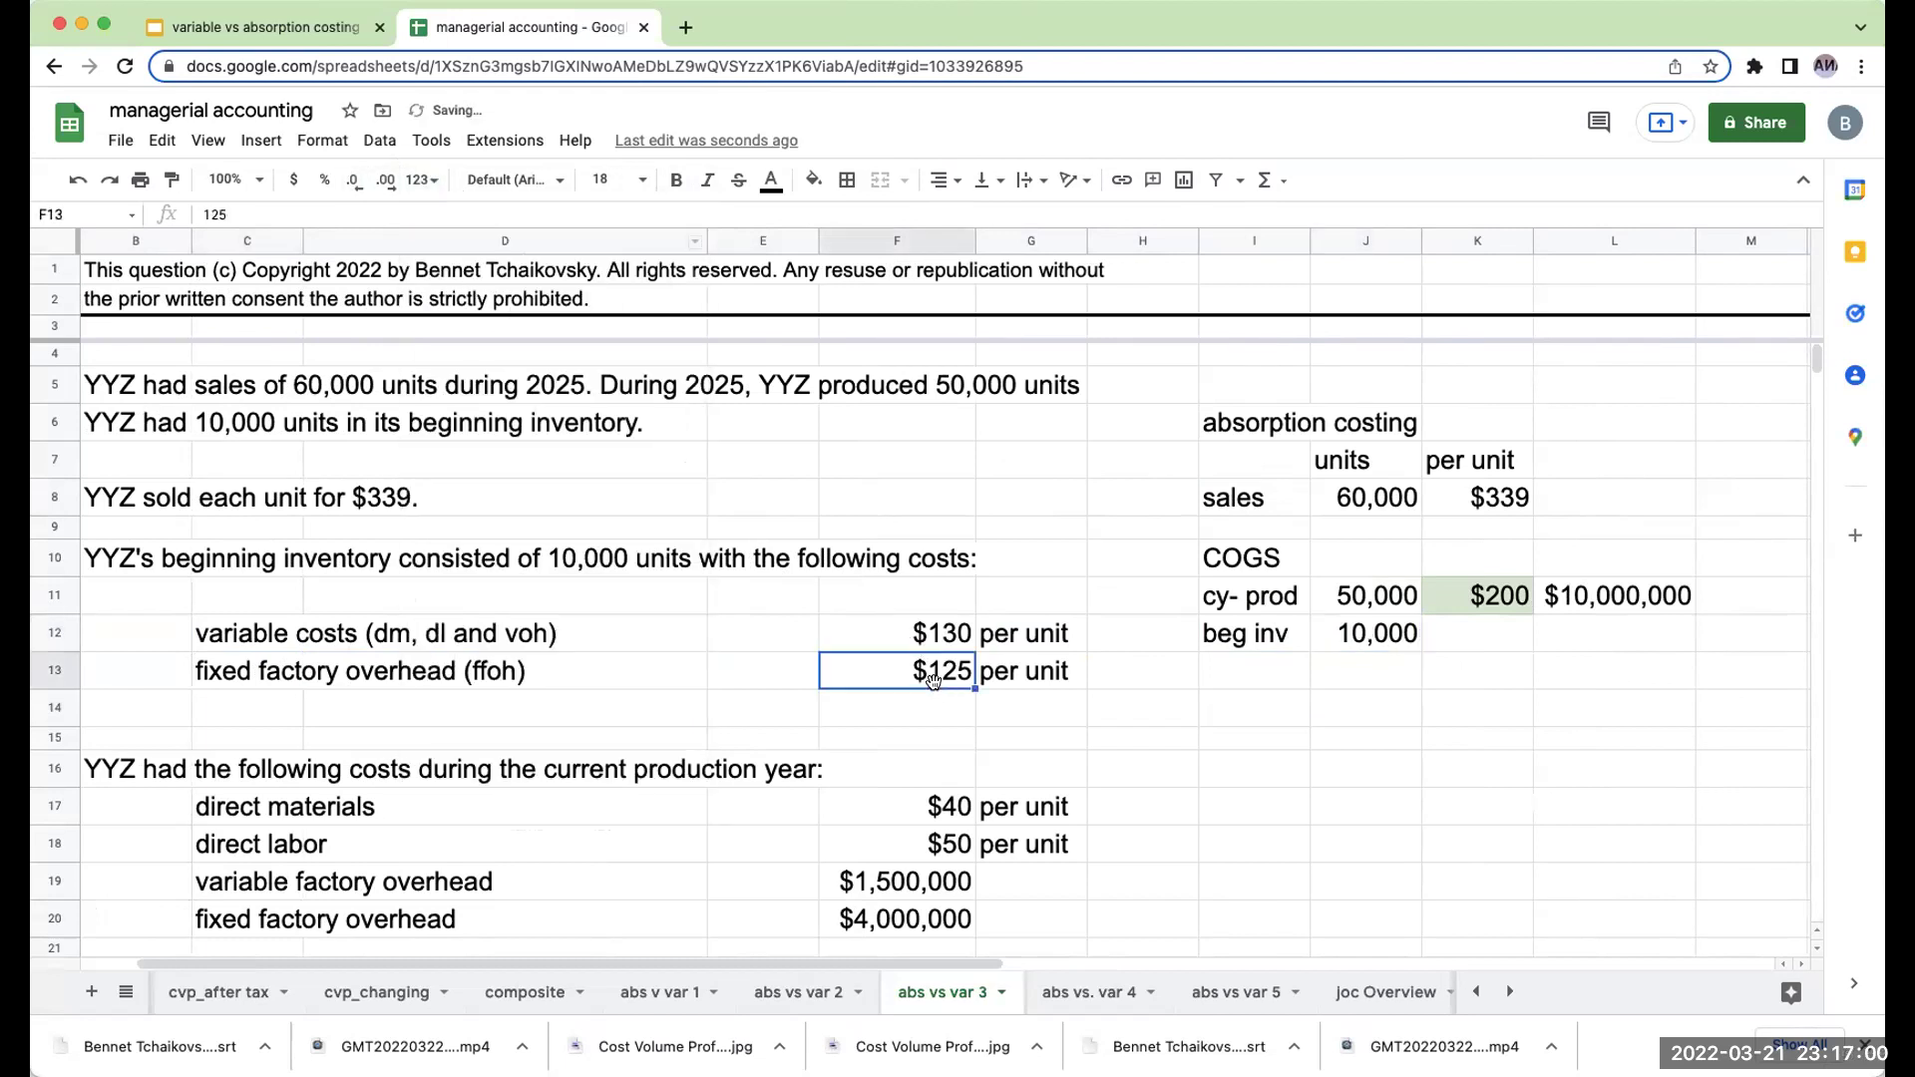
click(969, 712)
text(=F12+F13)
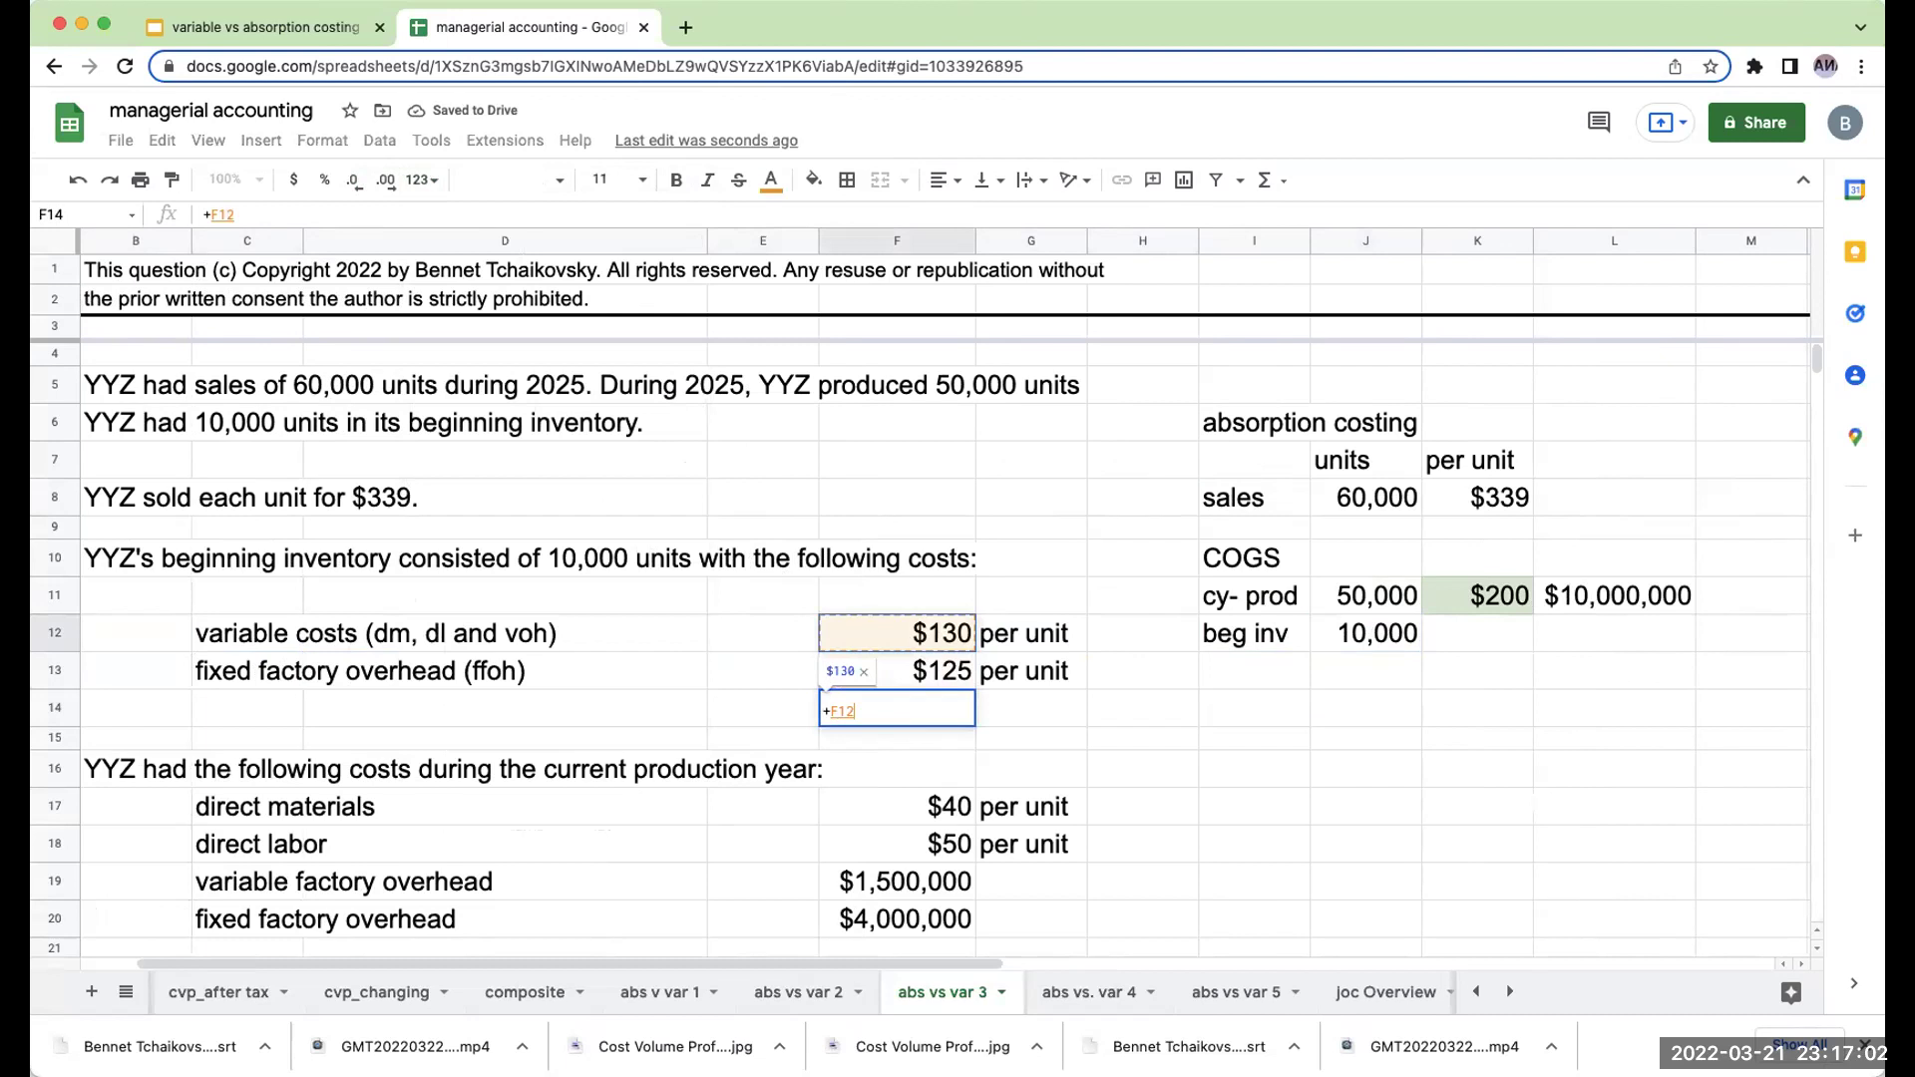
key(Return)
click(897, 708)
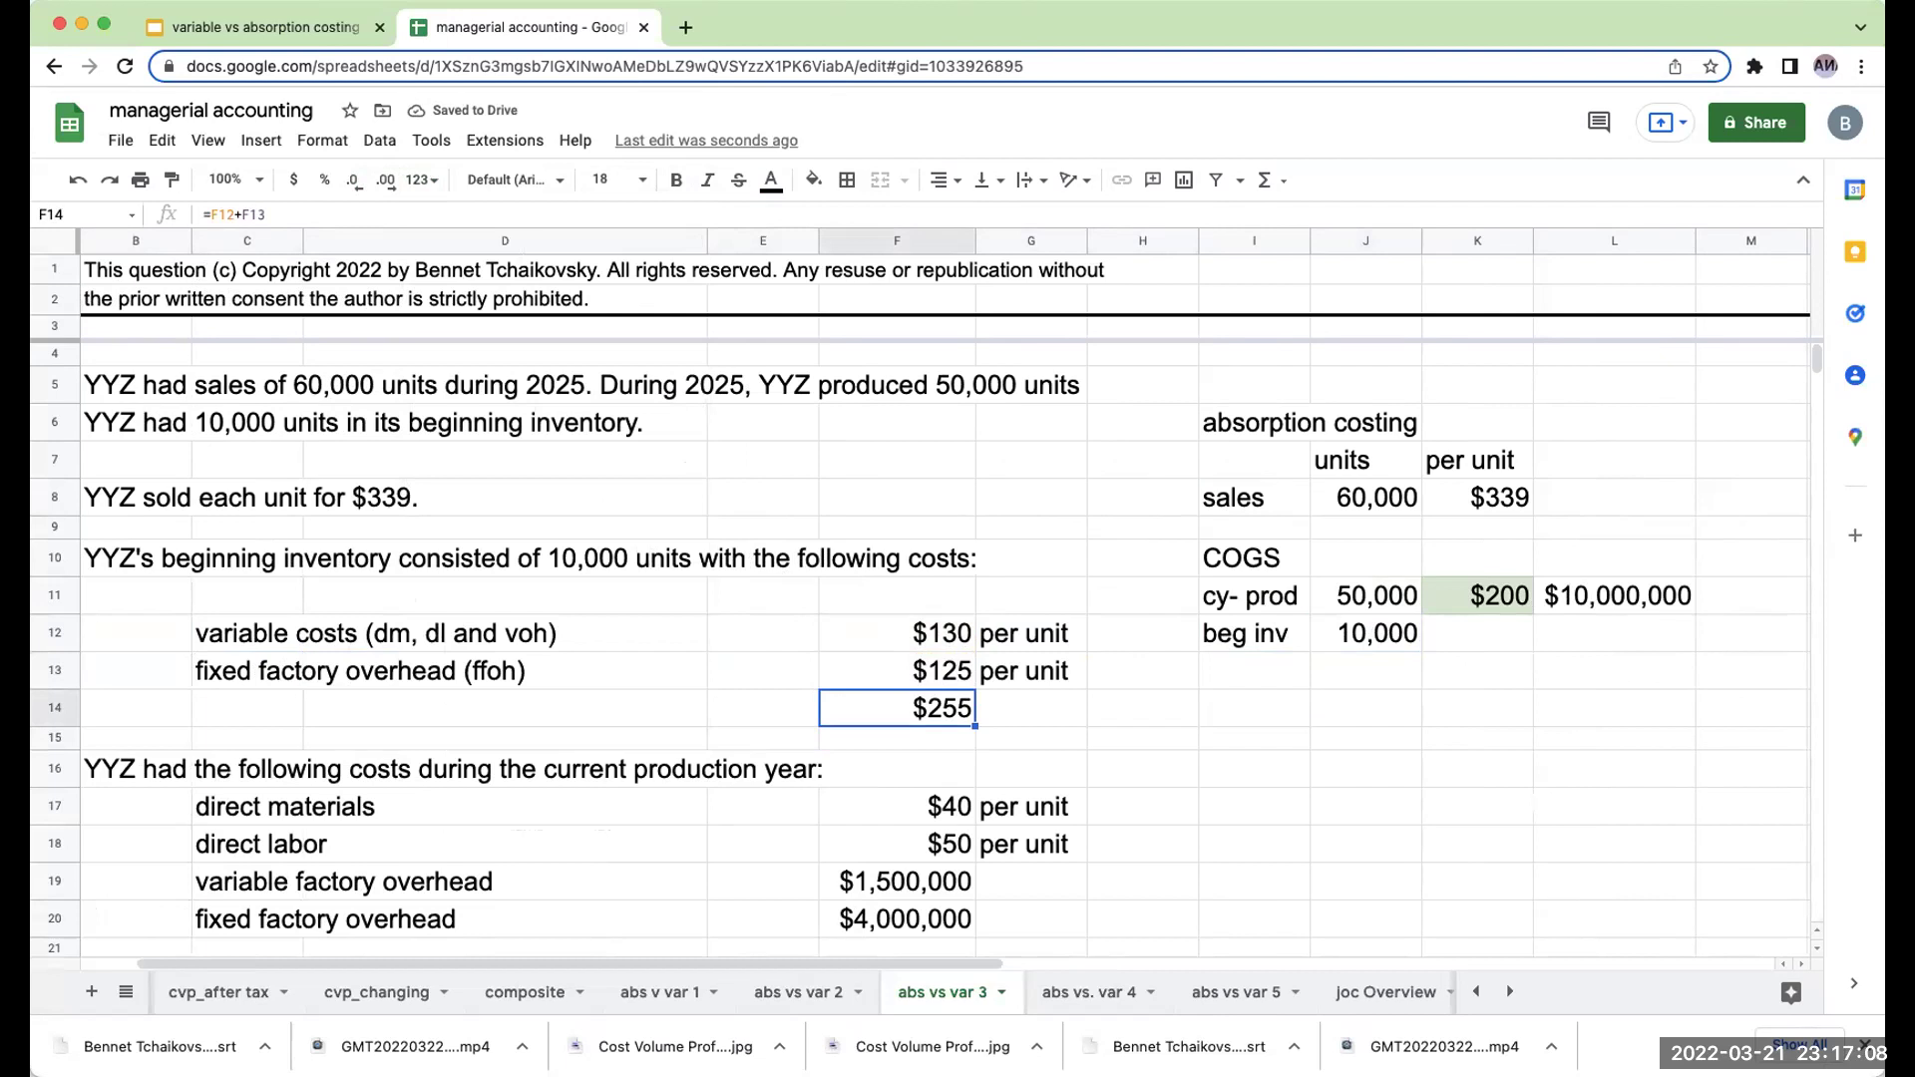
Review the current-year ffoh per unit in H39, and link the beg inv per-unit cost in K12 to F14.
scroll(1062, 730, down, 5)
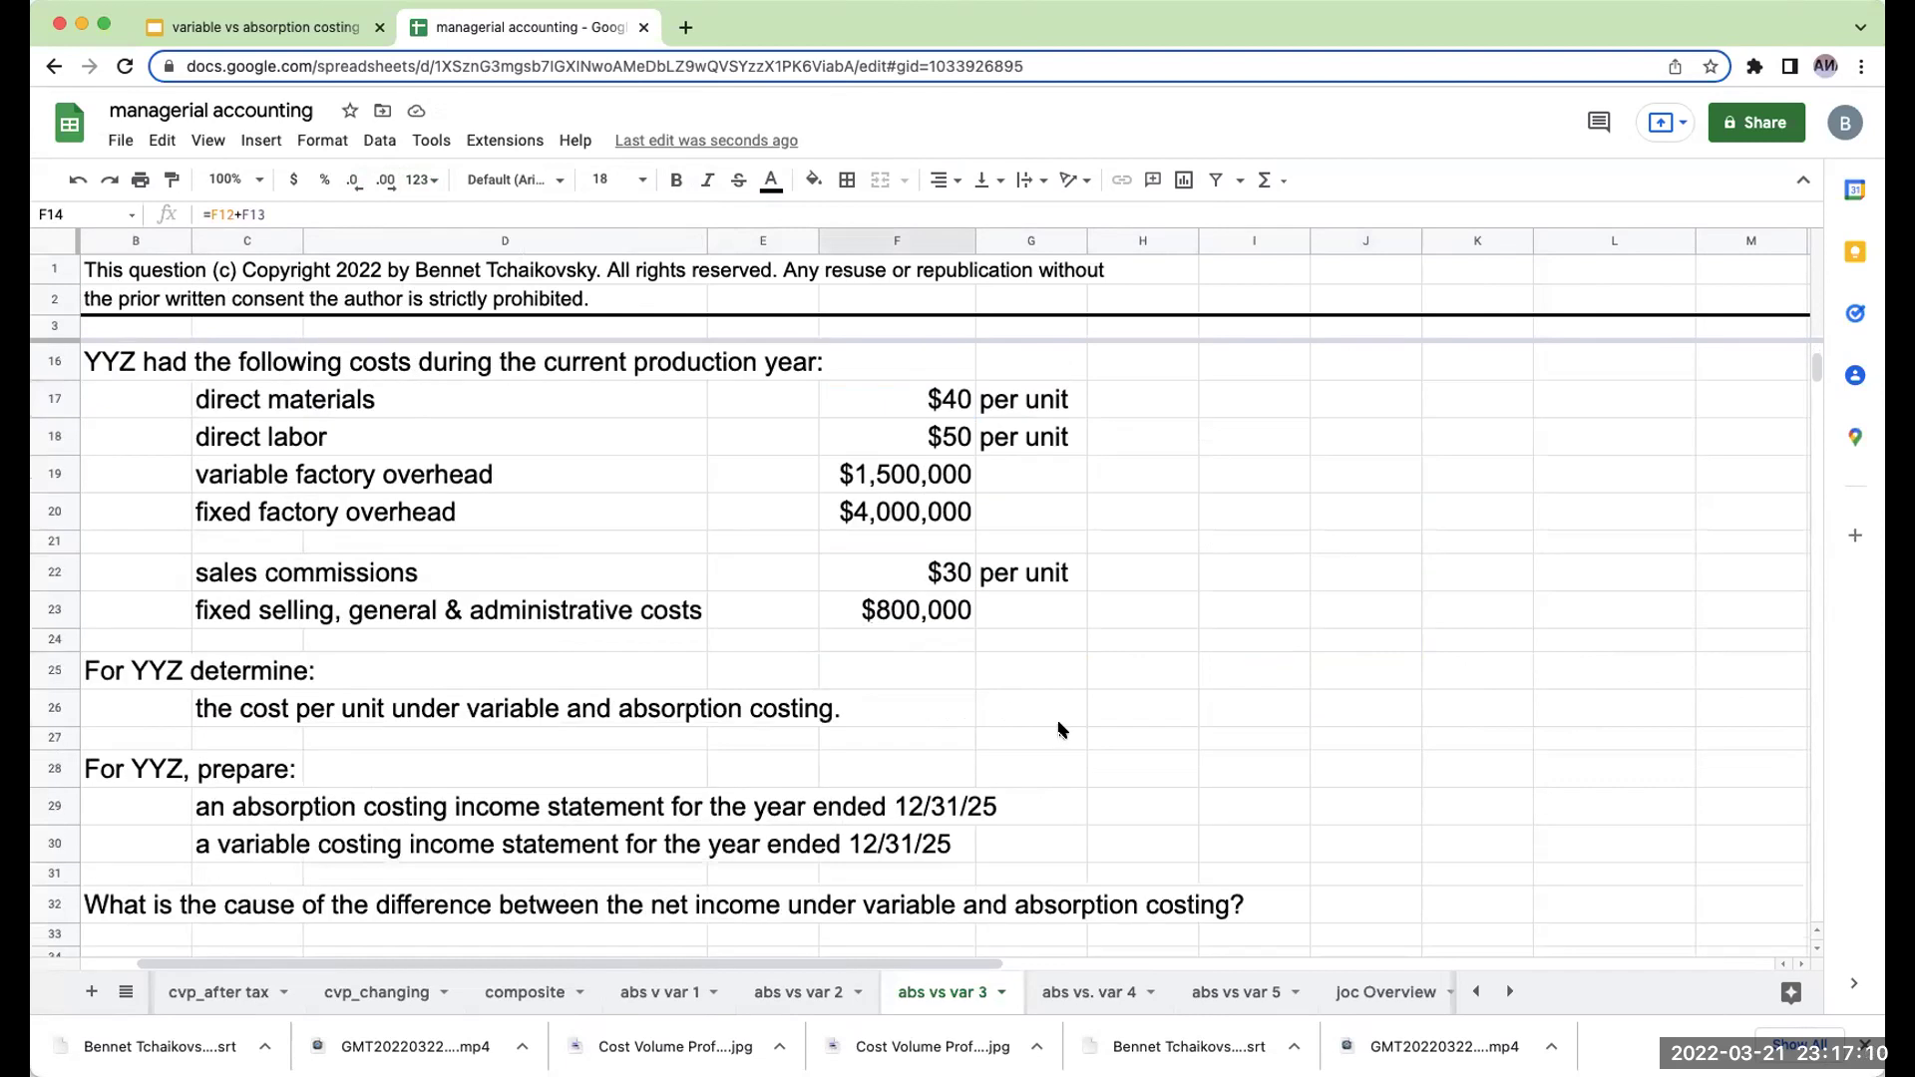
scroll(1059, 729, down, 3)
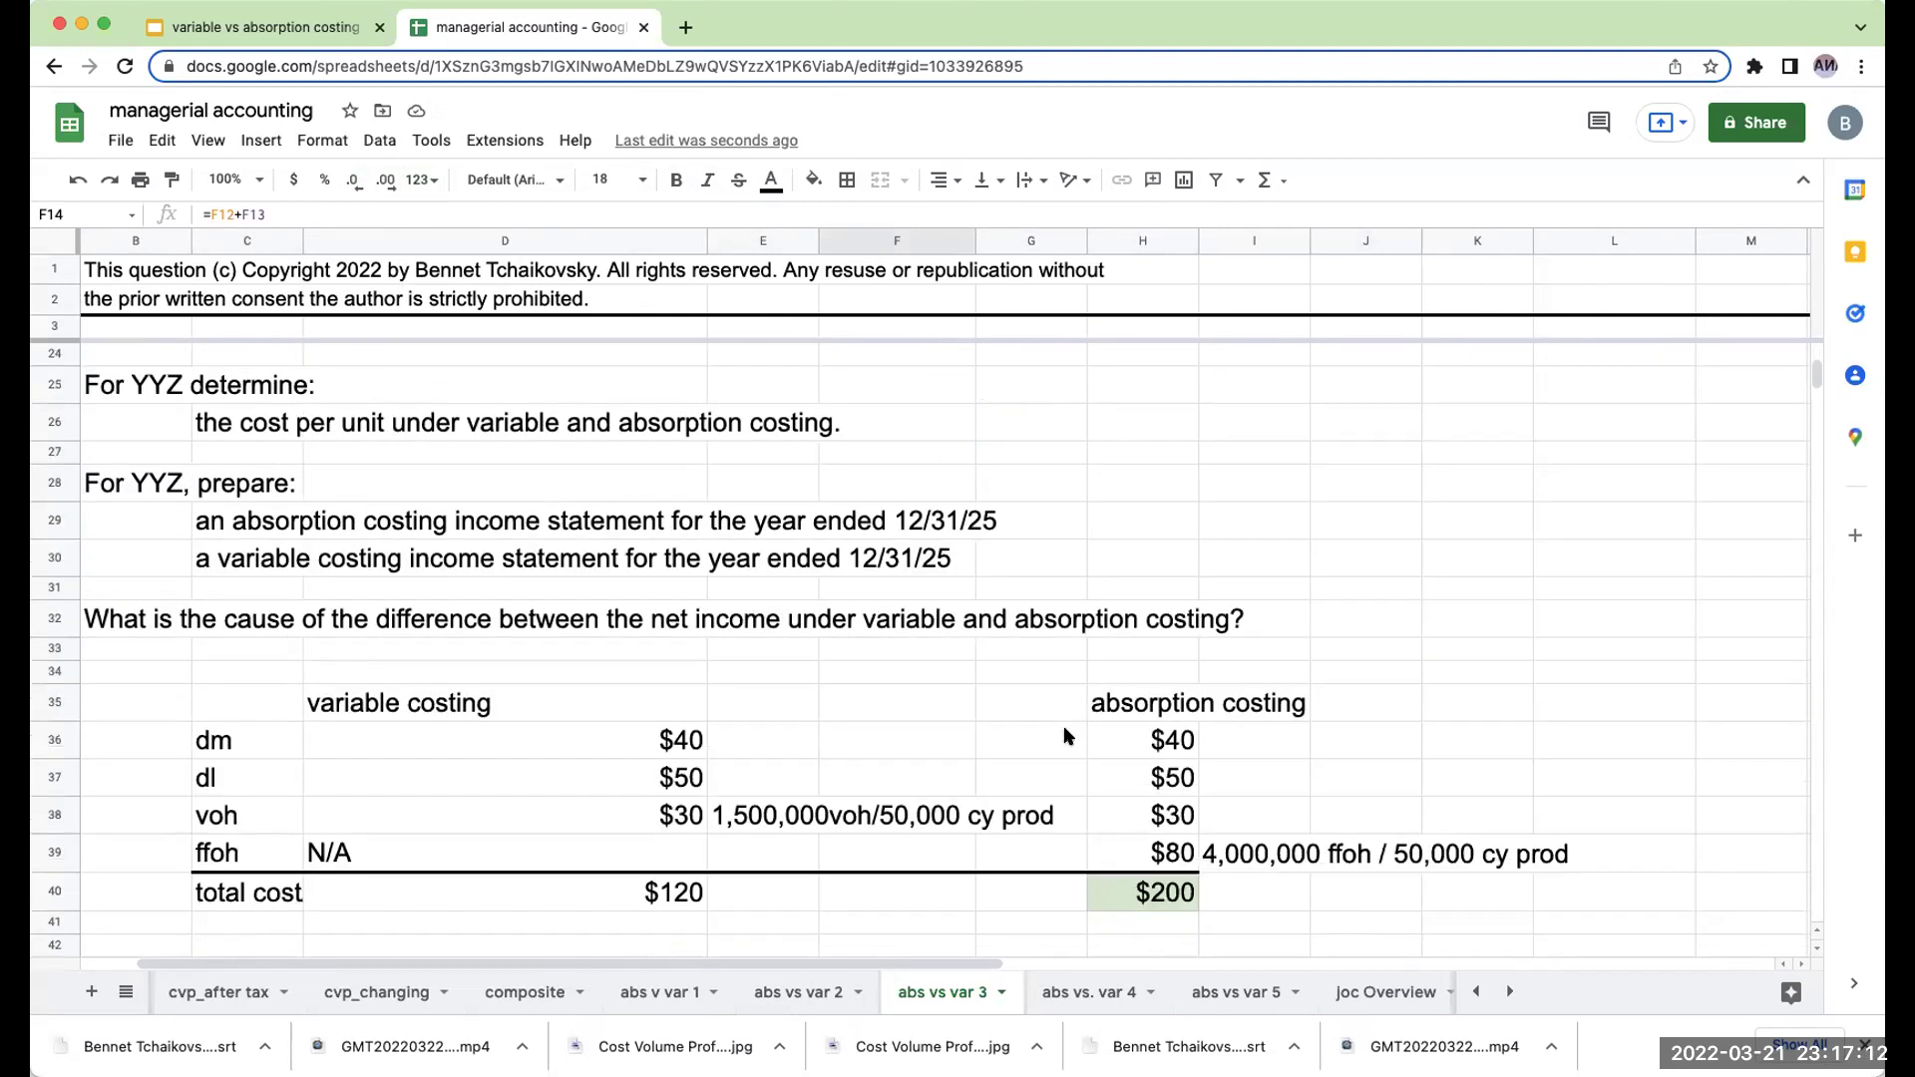
click(1169, 859)
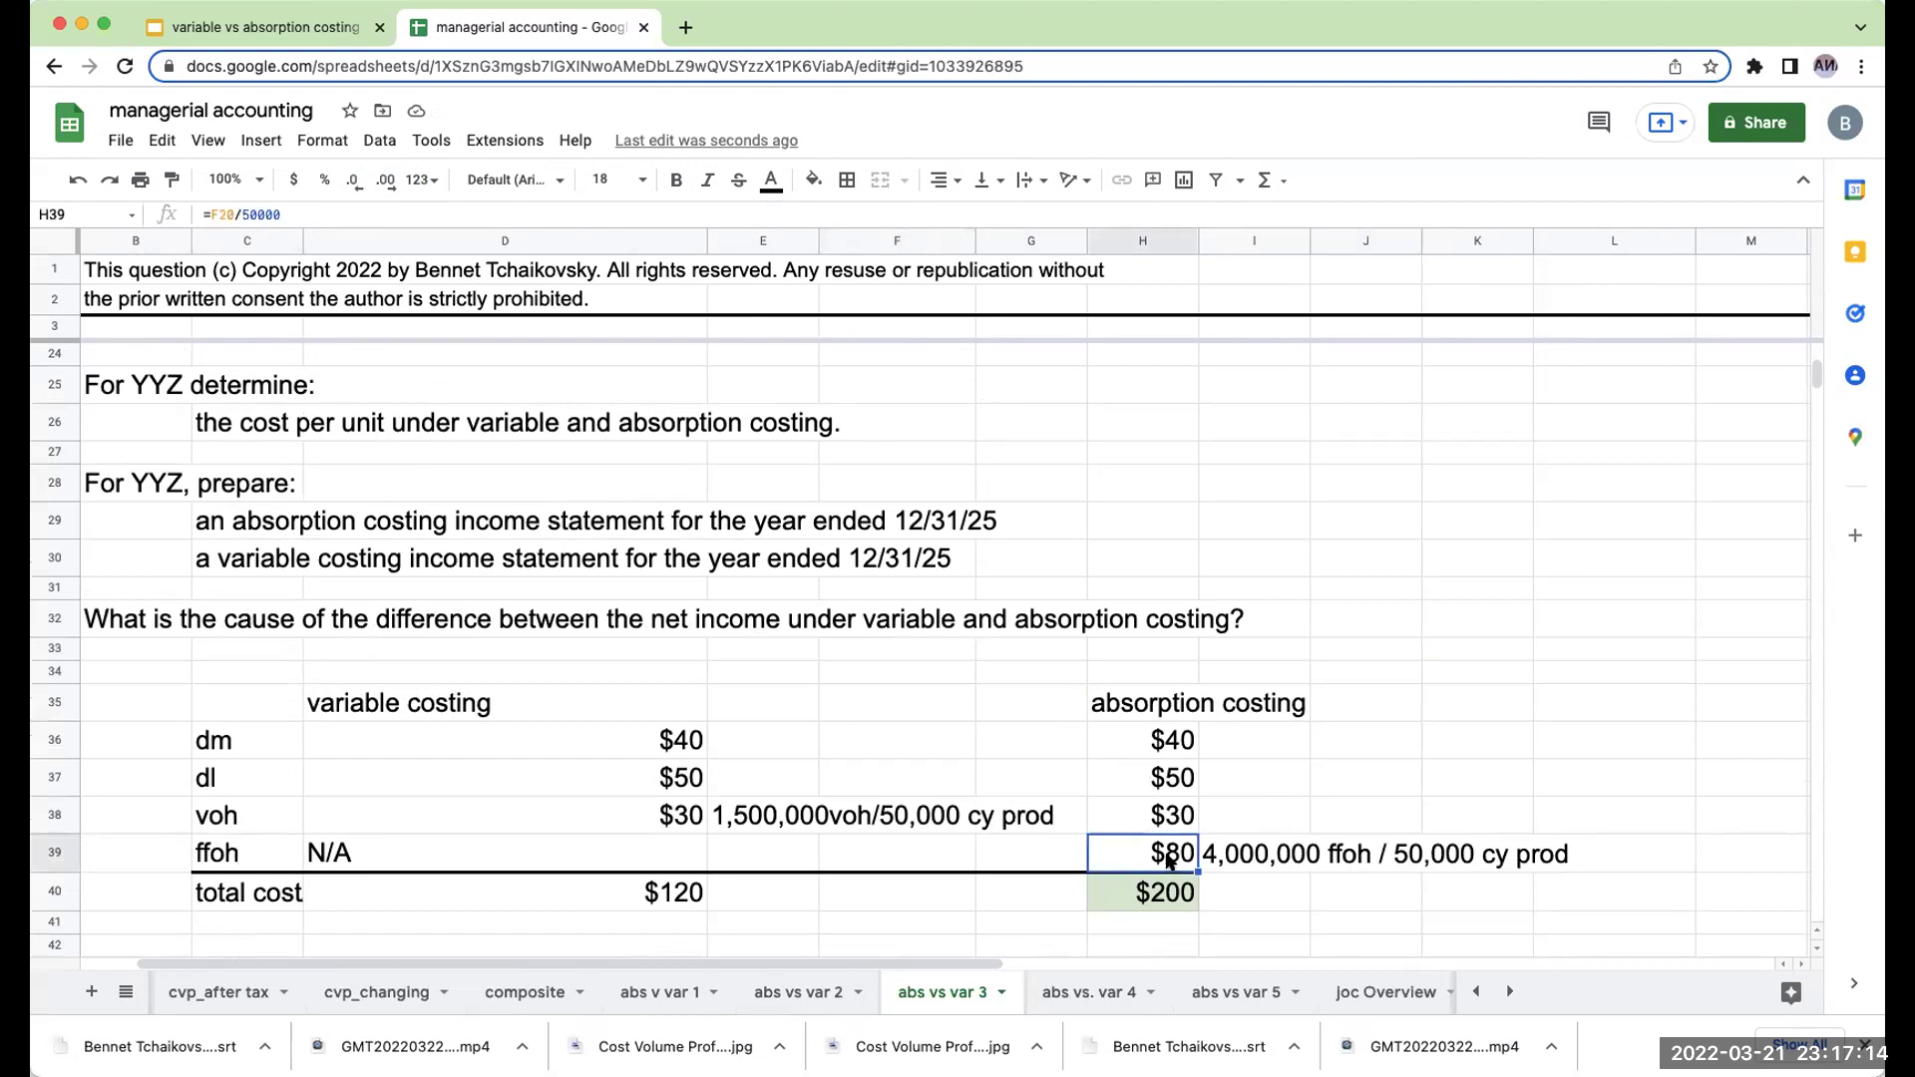
scroll(1167, 793, up, 8)
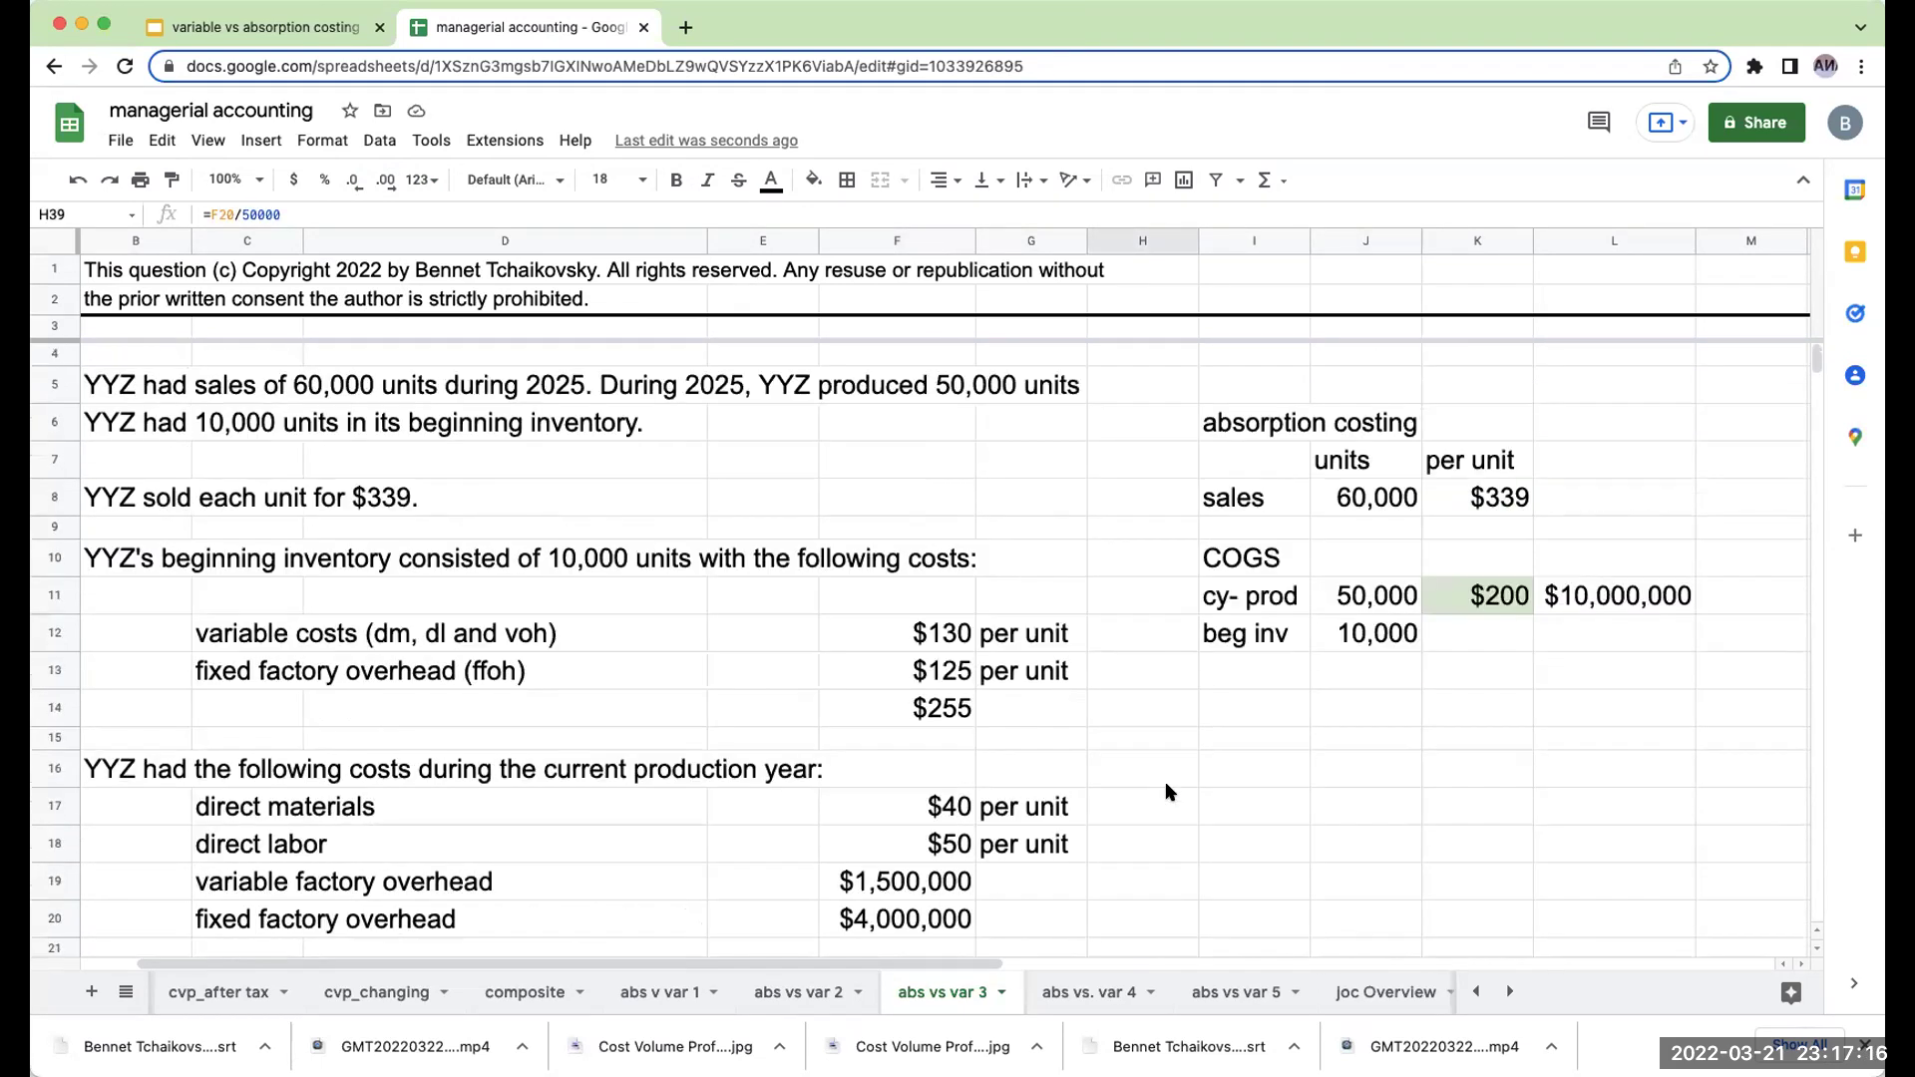
click(1448, 646)
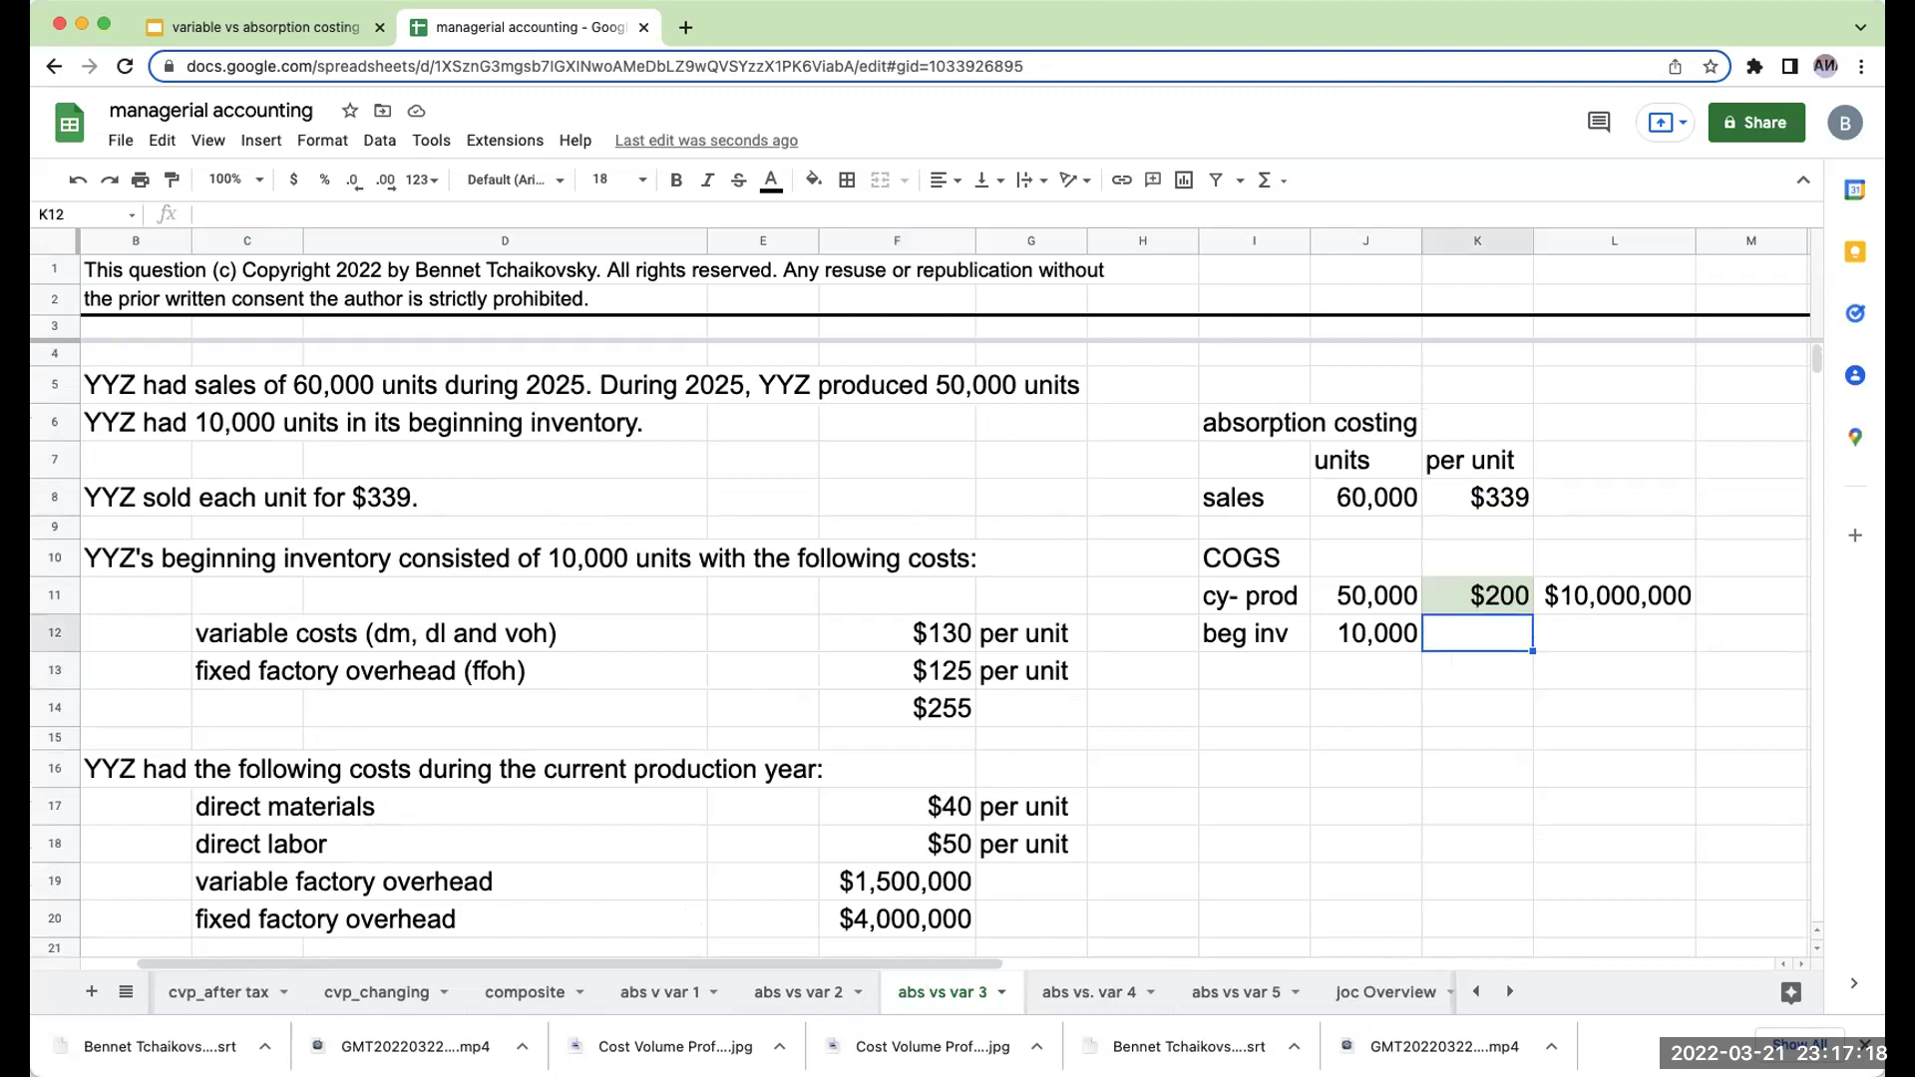
text(=)
key(Left)
key(Left)
key(Left)
key(Left)
key(Left)
key(Down)
key(Down)
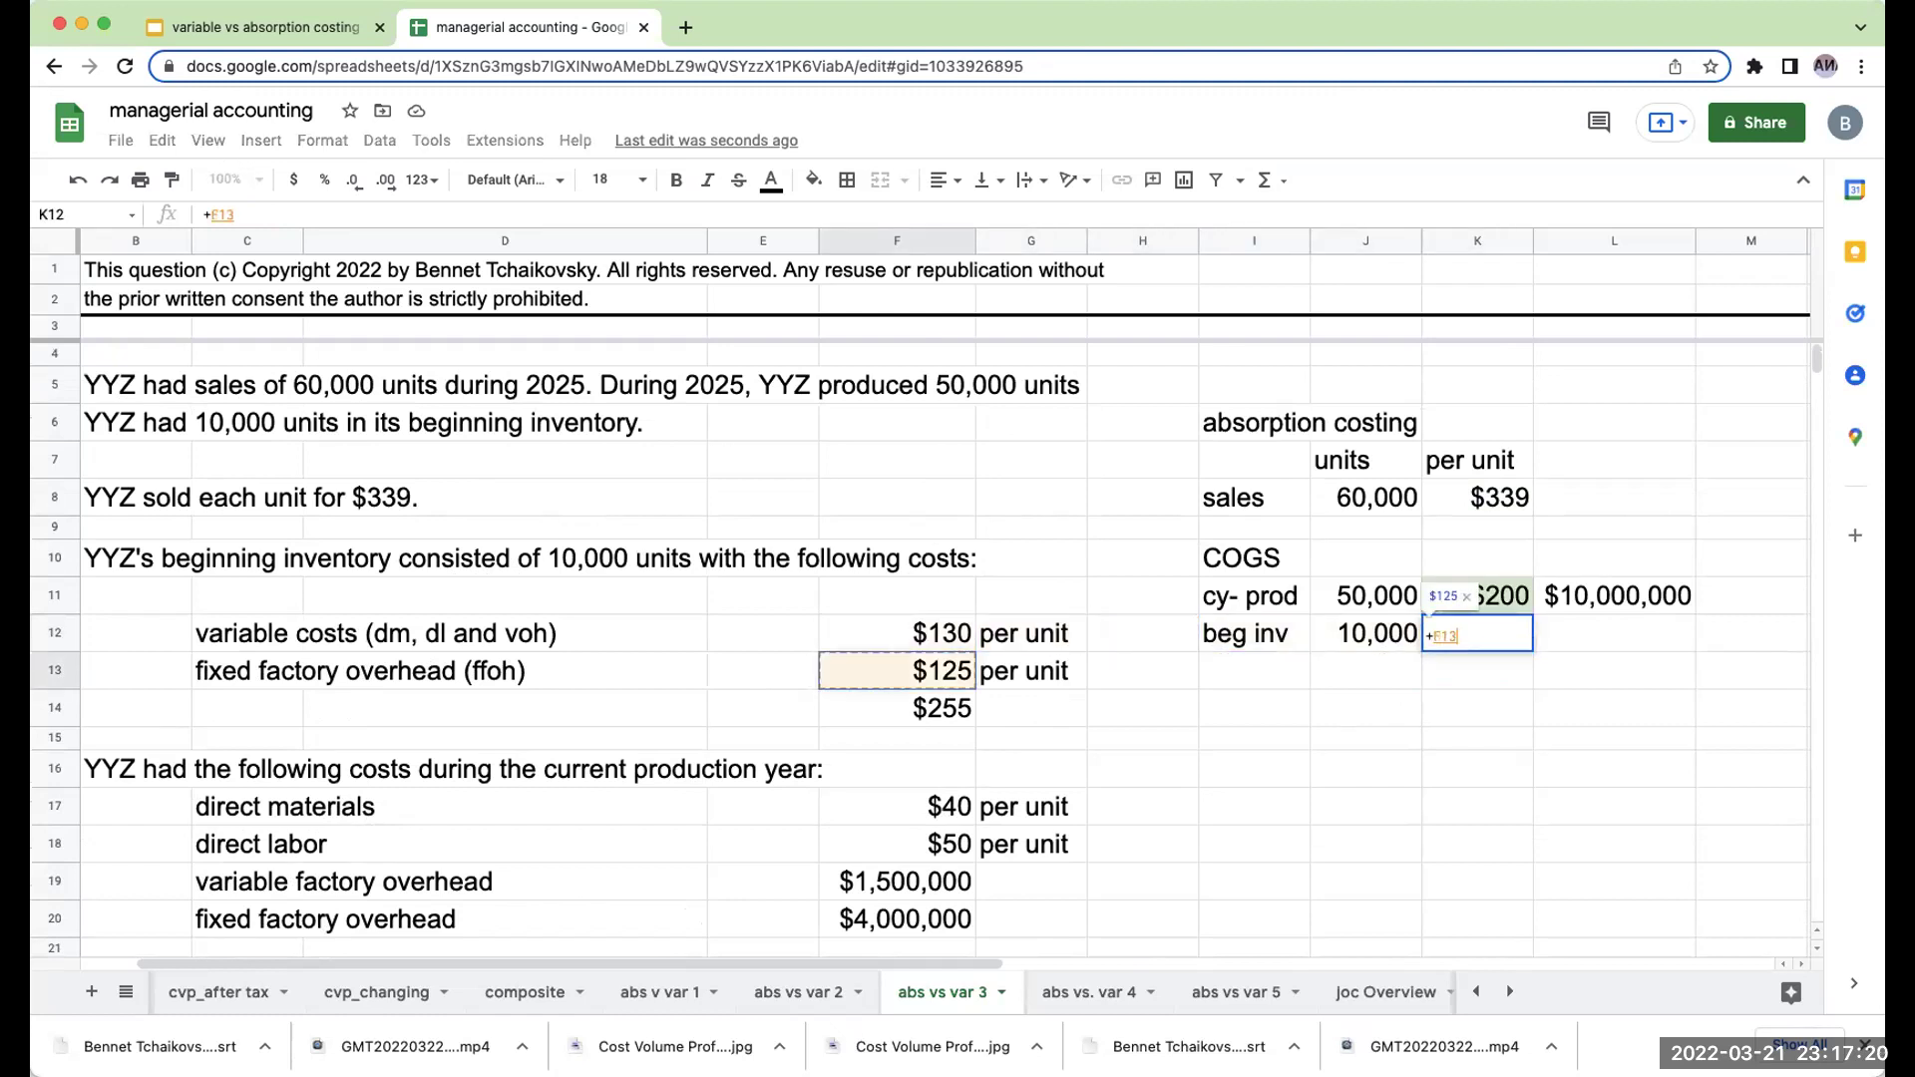
key(Return)
Calculate the beg inv cost in L12 as J12 times K12.
key(Up)
key(Right)
text(=)
key(Left)
key(Left)
text(*)
key(Left)
key(Return)
key(Up)
Label the row below beg inv "total COGS" in I13.
key(Right)
key(Left)
key(Left)
key(Left)
key(Left)
key(Down)
text(total COGS)
key(Return)
Calculate total COGS in N13 as L11 plus L12.
key(Up)
key(Right)
key(Right)
key(Right)
key(Right)
key(Right)
text(+L11+L12)
key(Return)
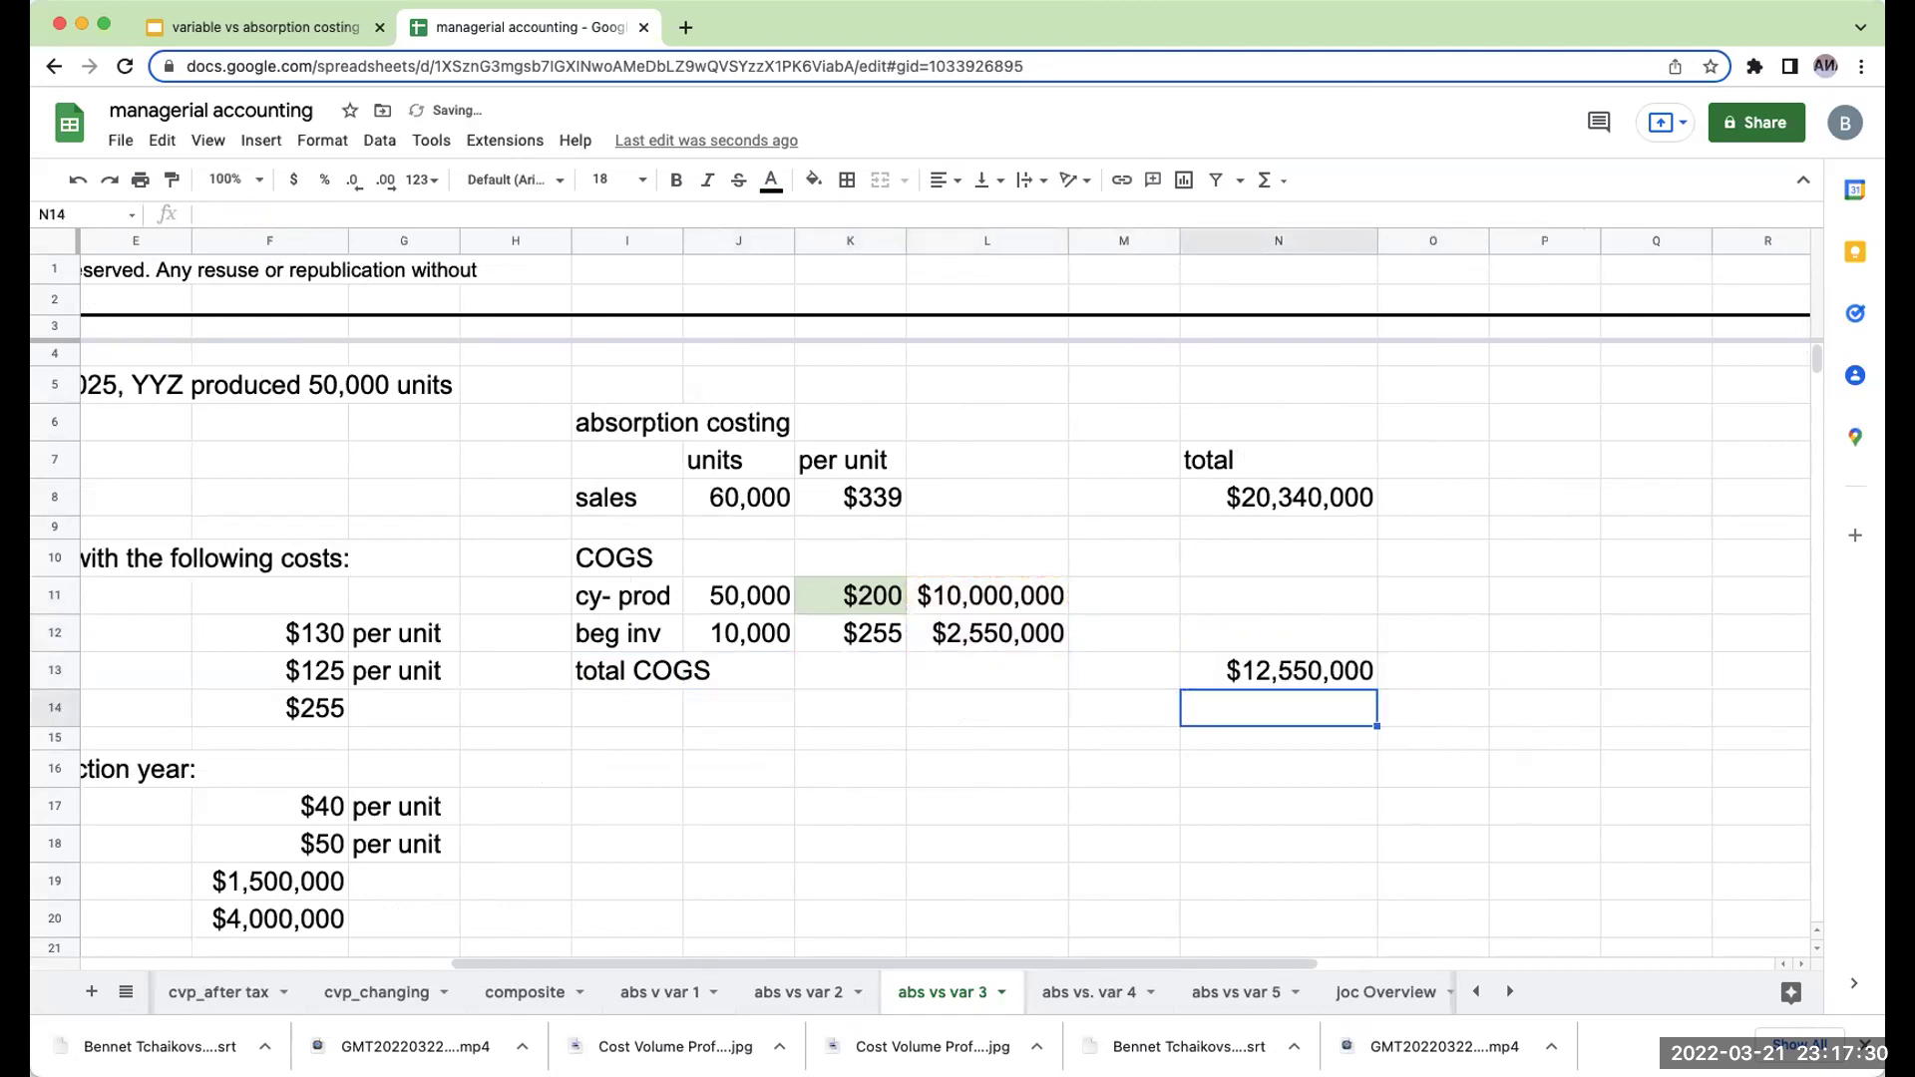
Label the row below total COGS "gross profit" in I14.
key(Left)
key(Left)
key(Left)
key(Left)
key(Left)
text(gross pfori)
key(BackSpace)
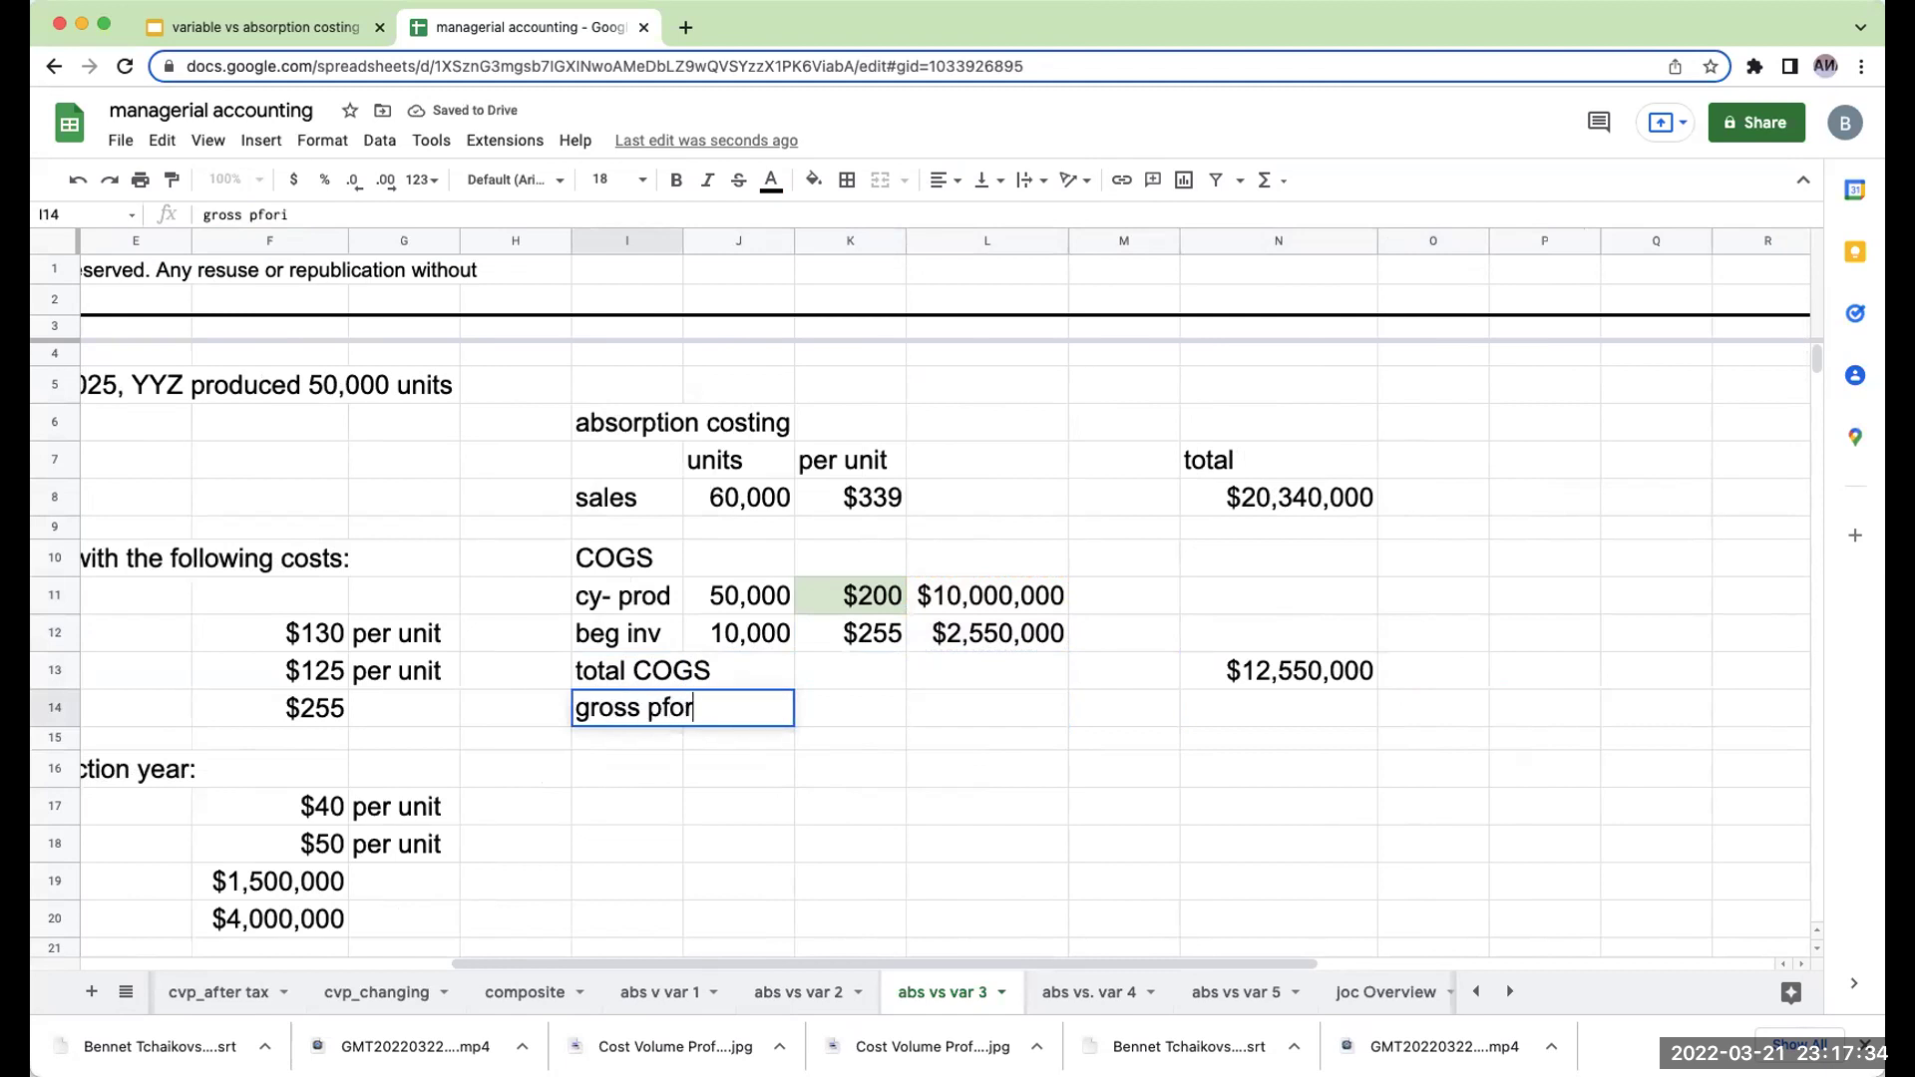
text(ofit)
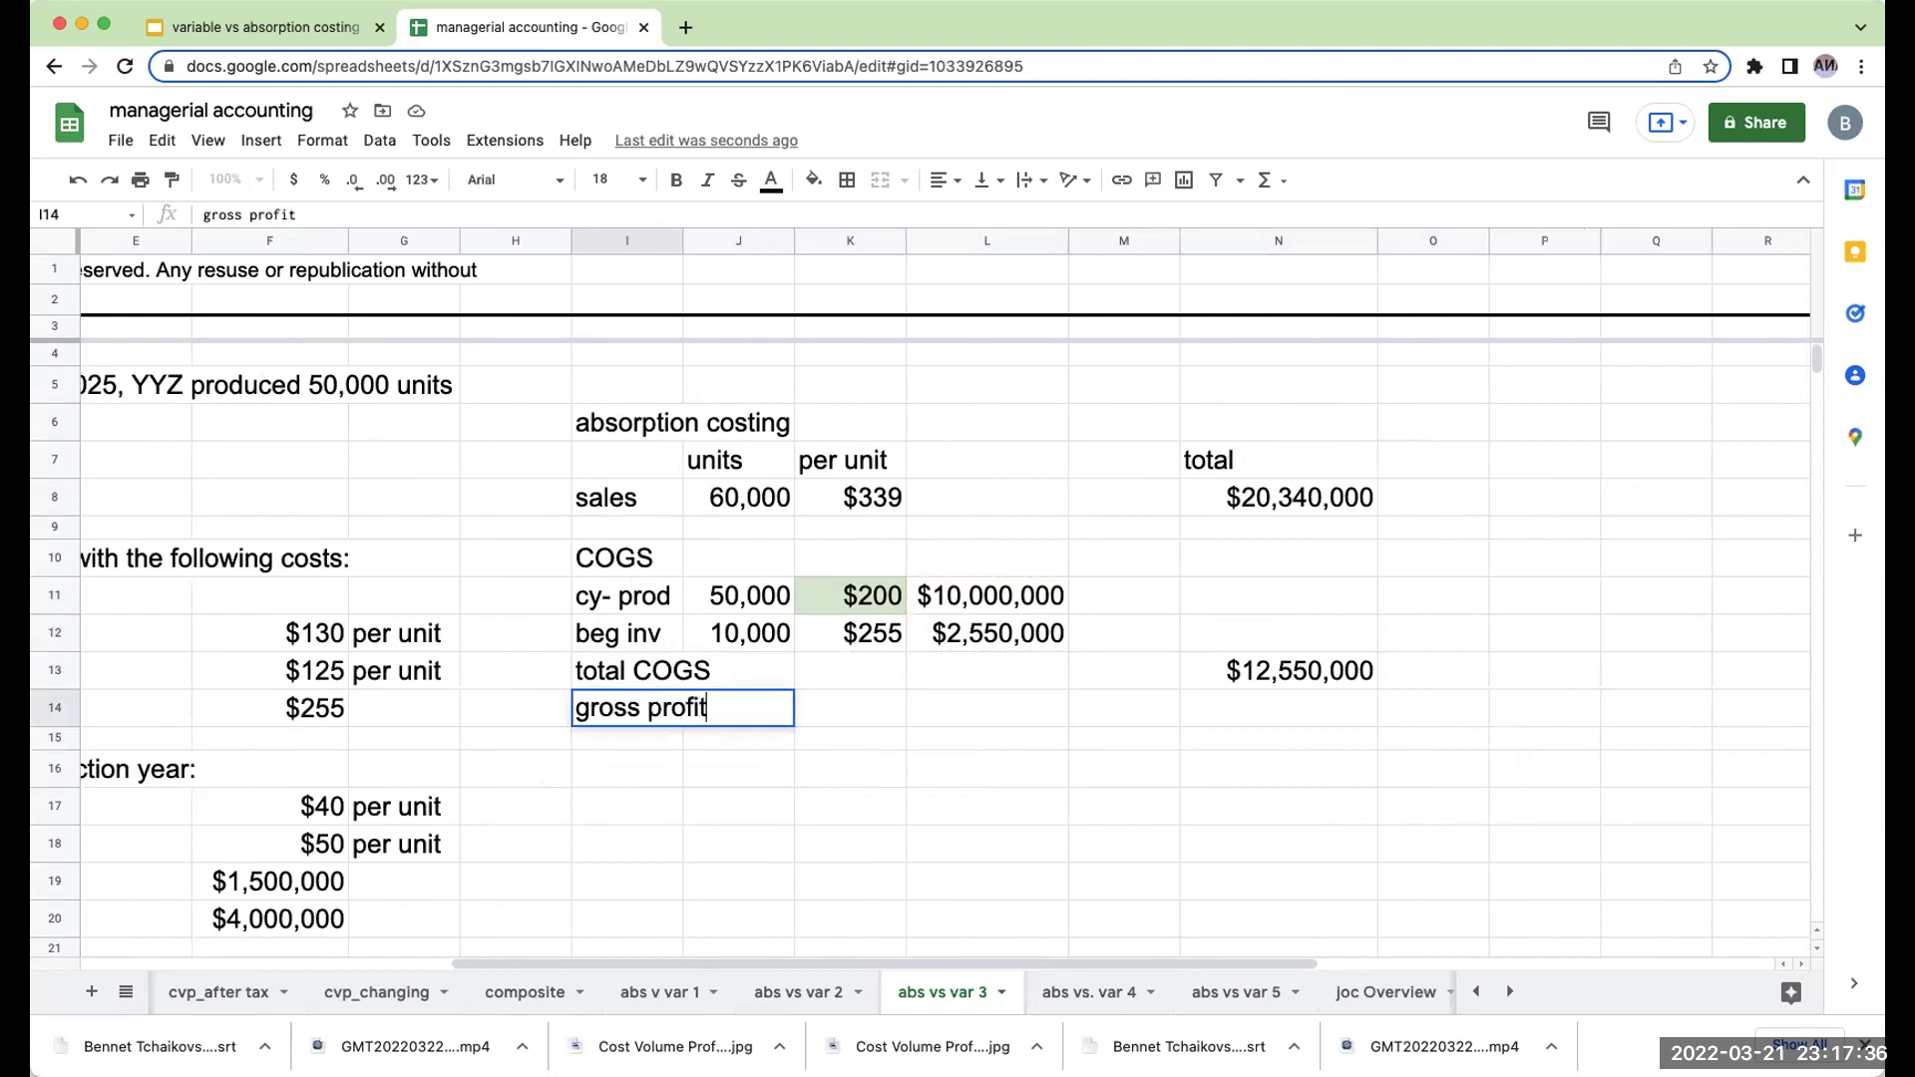
Calculate gross profit in N14 as total sales in N8 minus total COGS in N13.
key(Right)
key(Right)
key(Right)
key(Right)
key(Right)
text(+)
key(Up)
key(Up)
key(Up)
key(Up)
key(Up)
key(Up)
text(-)
key(Up)
key(Return)
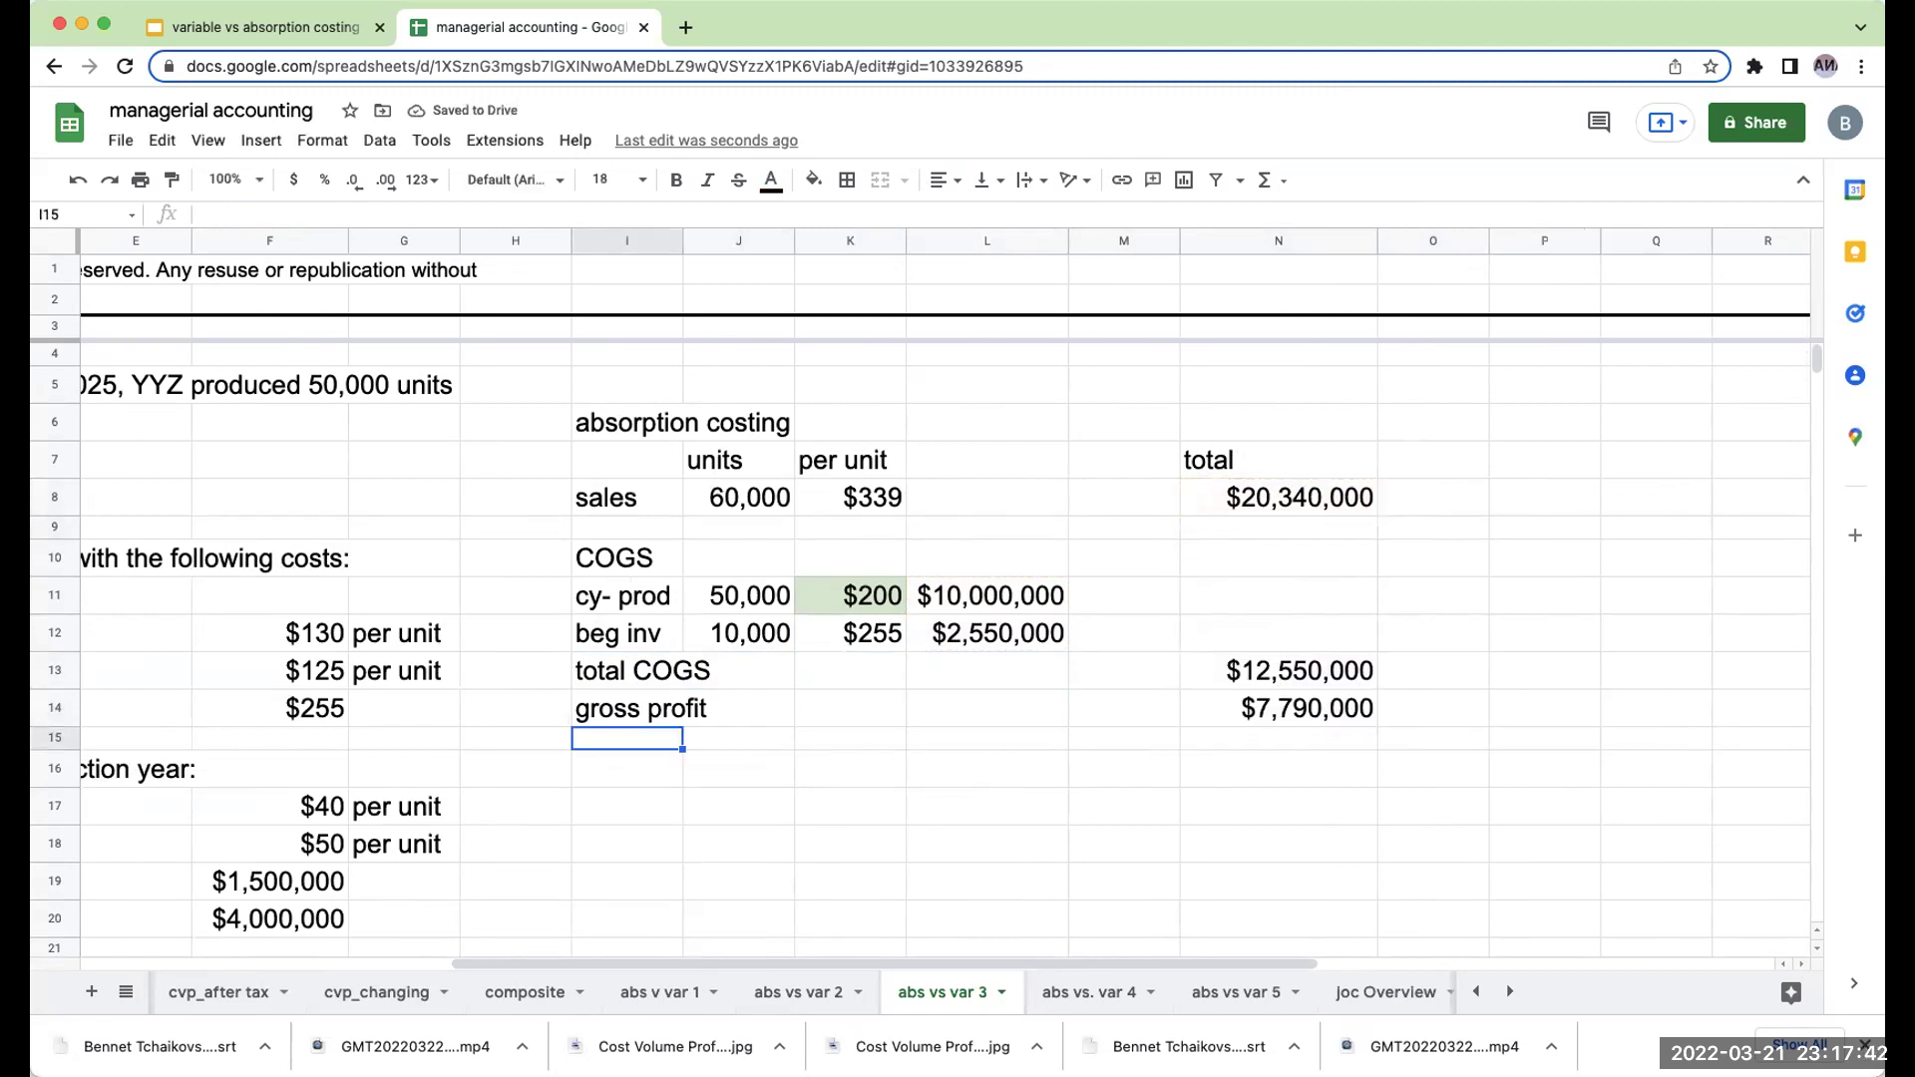
Add the heading "less: SG&A" in I15 below gross profit.
text(less: S)
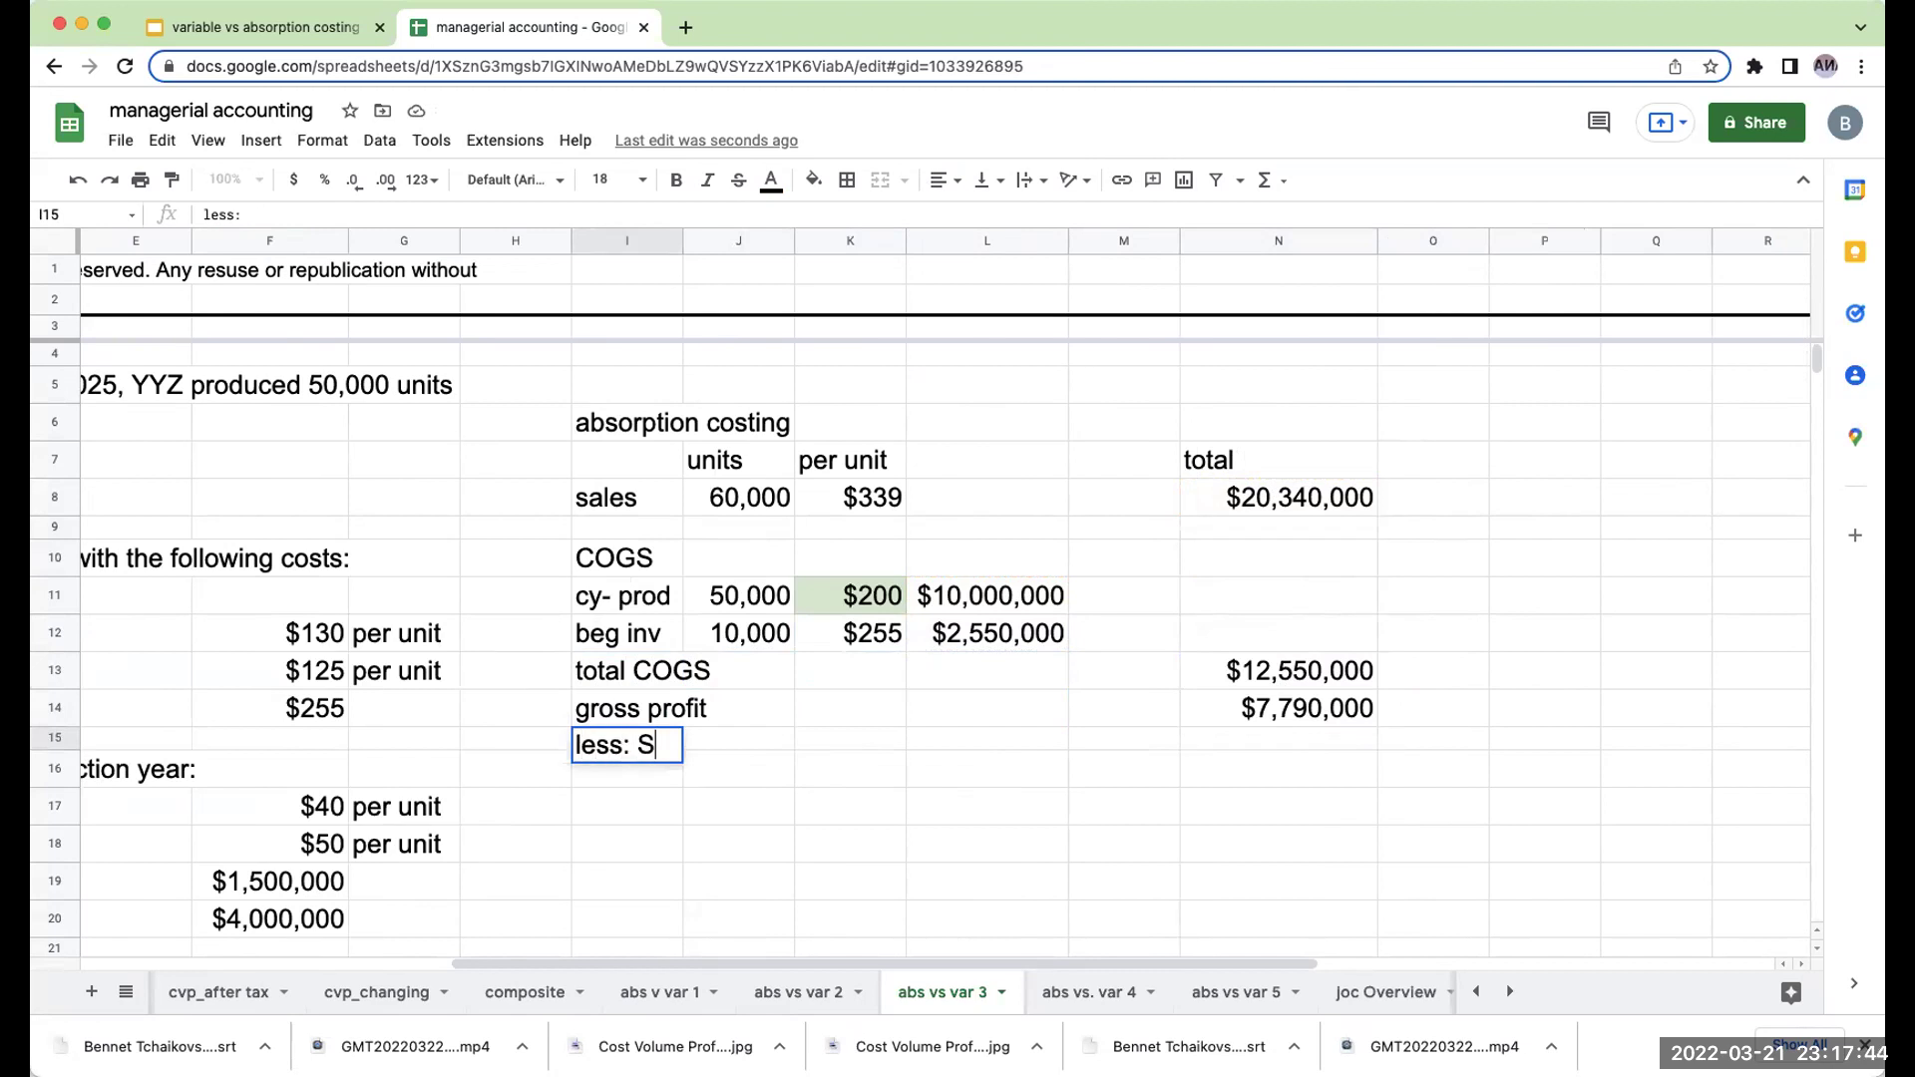
text(G&A)
key(Return)
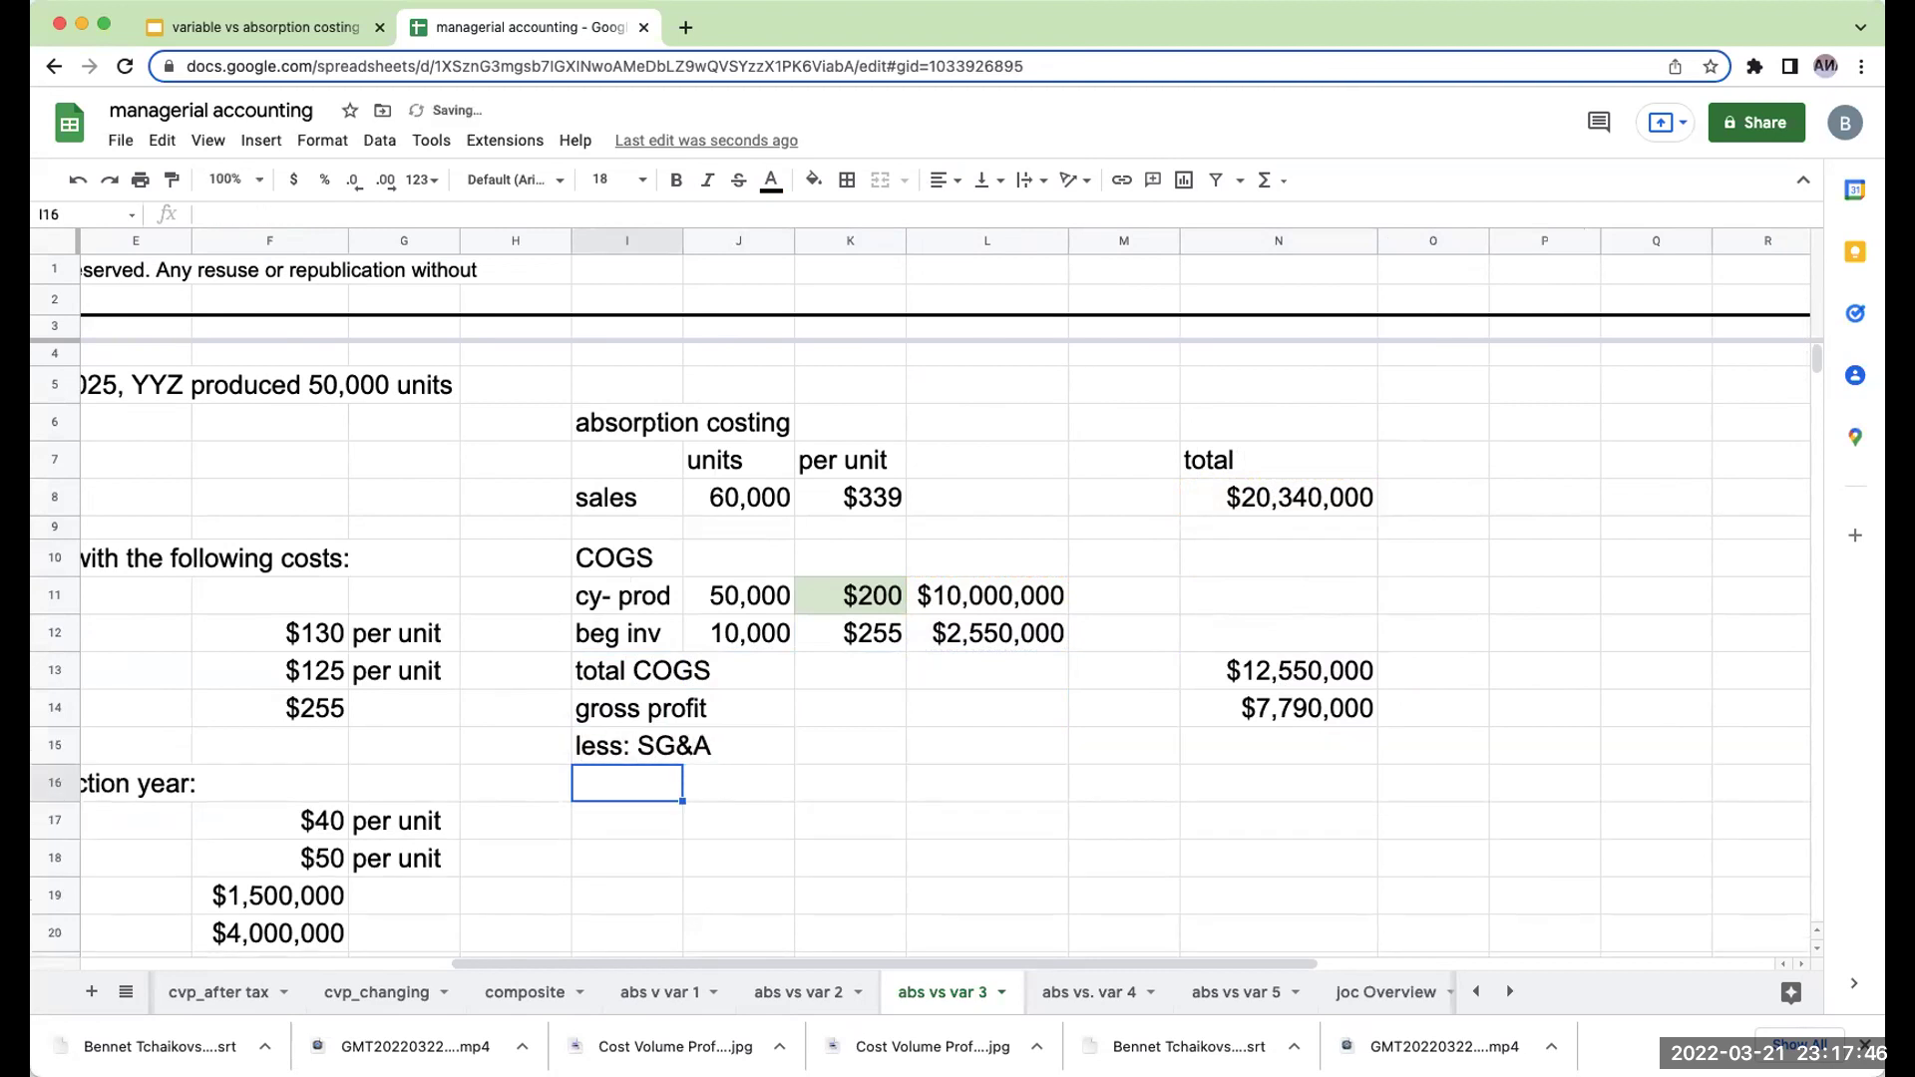
Add a "sales comm" row in I16 with 60000 units in J16.
text(sales comm)
key(Return)
click(738, 783)
text(60000)
key(Return)
Link the sales commission per-unit amount in K16 to the given sales commissions cost in F22.
click(849, 783)
text(+)
key(Left)
key(Left)
key(Down)
key(Down)
key(Down)
key(Down)
key(Down)
key(Down)
key(Left)
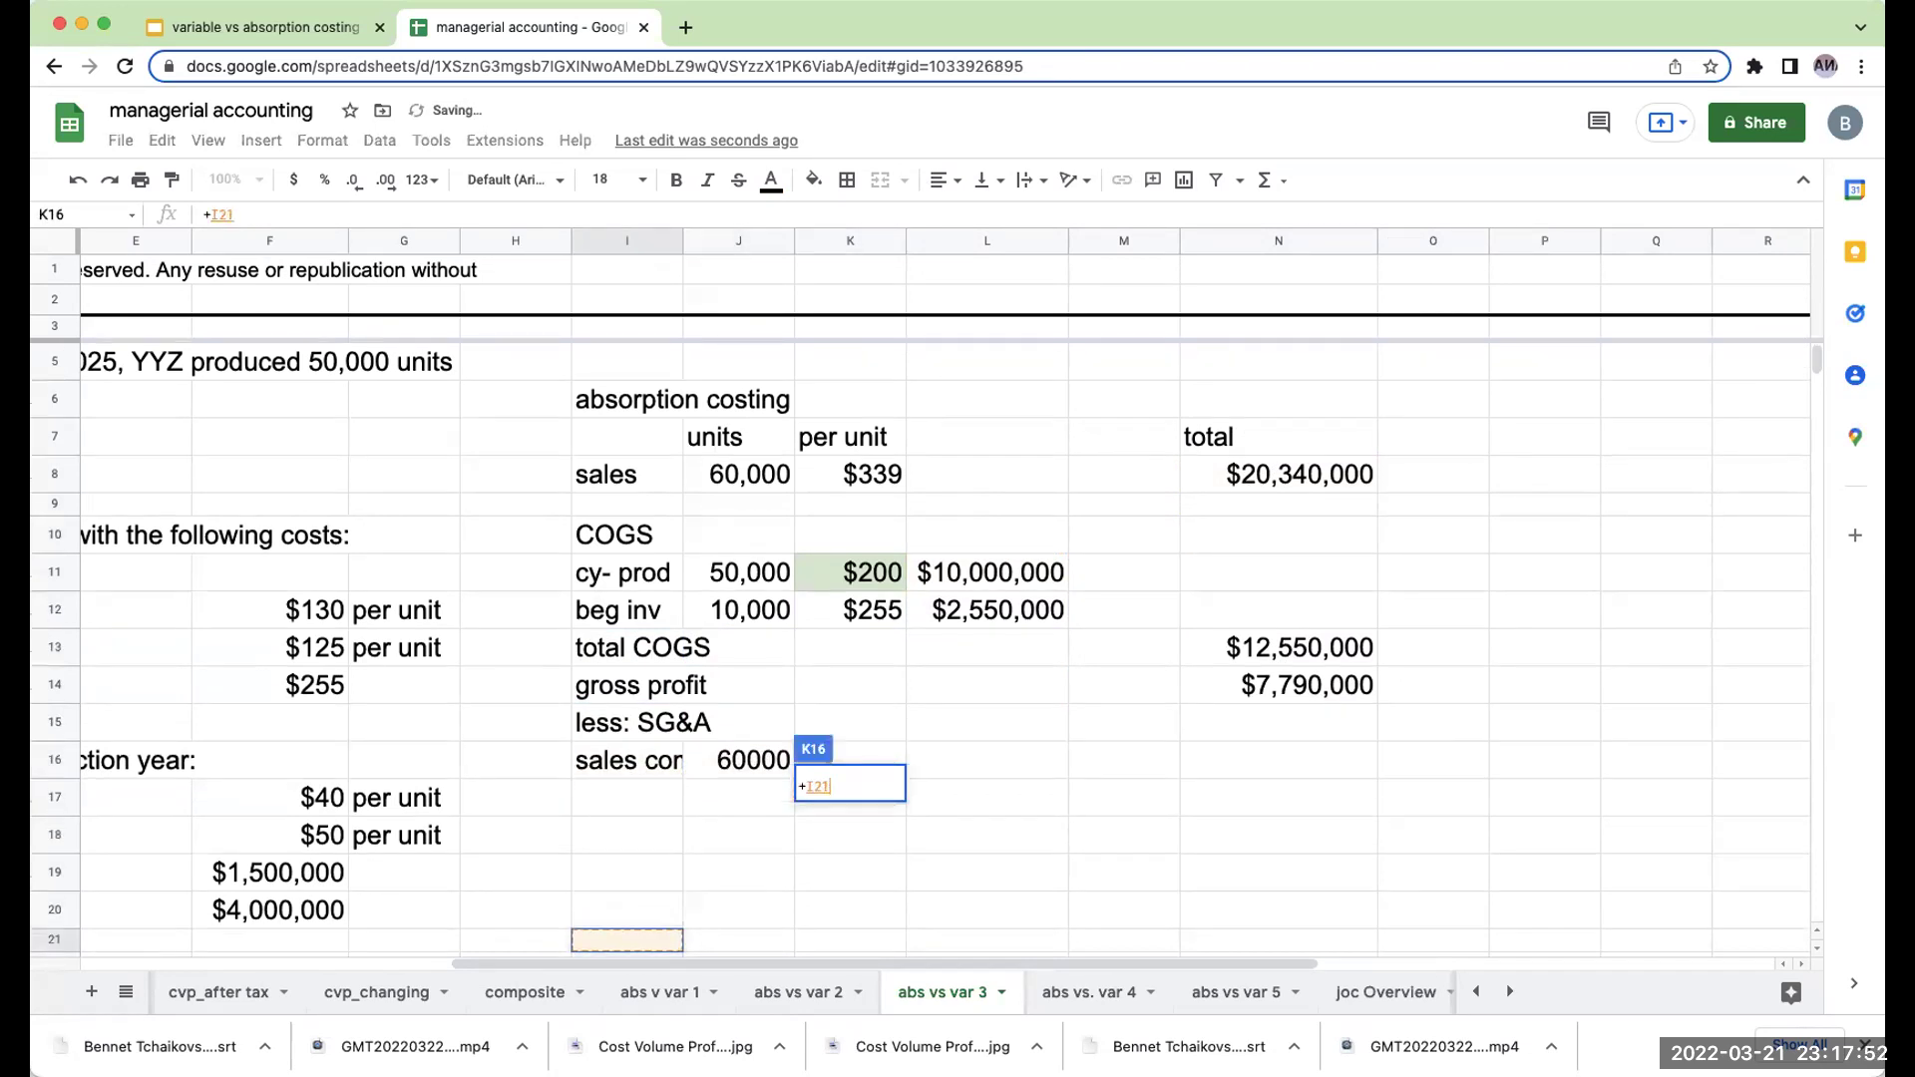
key(Left)
key(Left)
key(Return)
Calculate the sales commission total in L16 as J16 times K16.
click(987, 722)
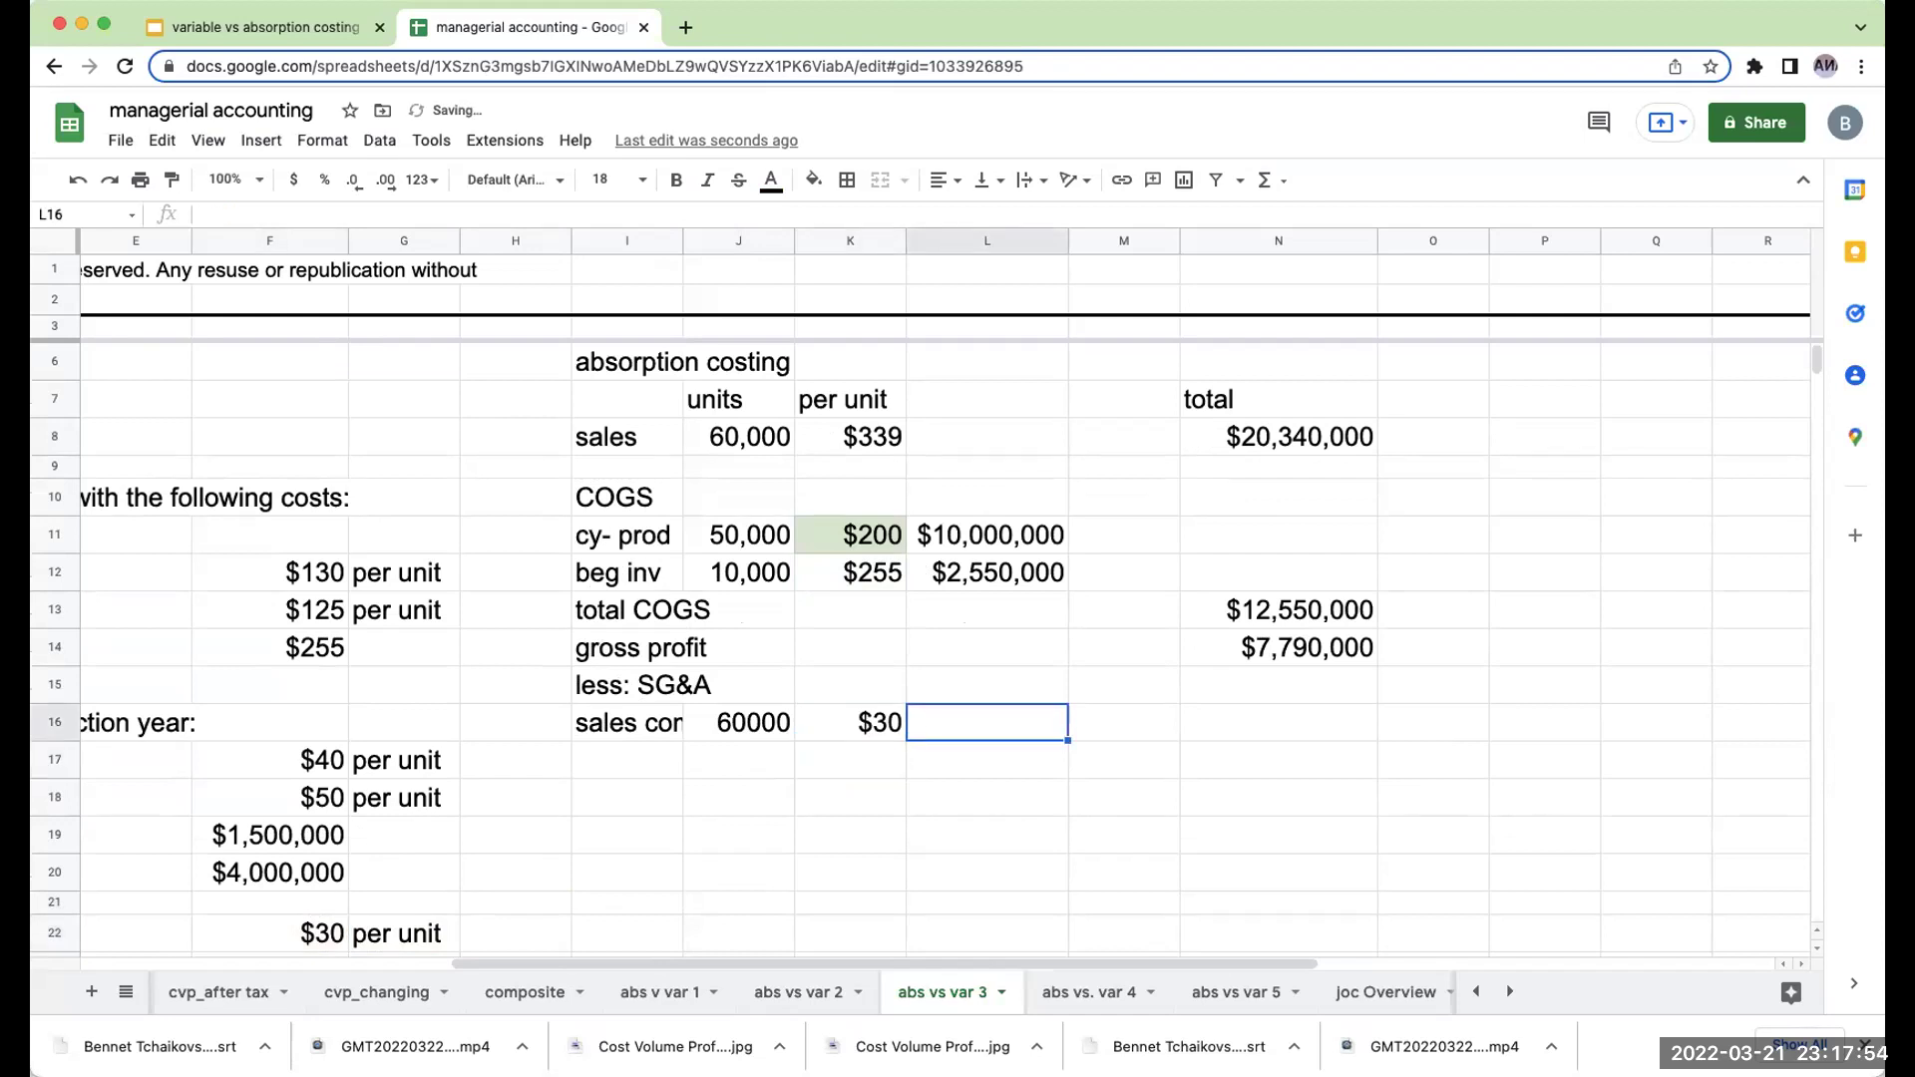
text(+)
key(Left)
key(Left)
text(*)
key(Left)
key(Return)
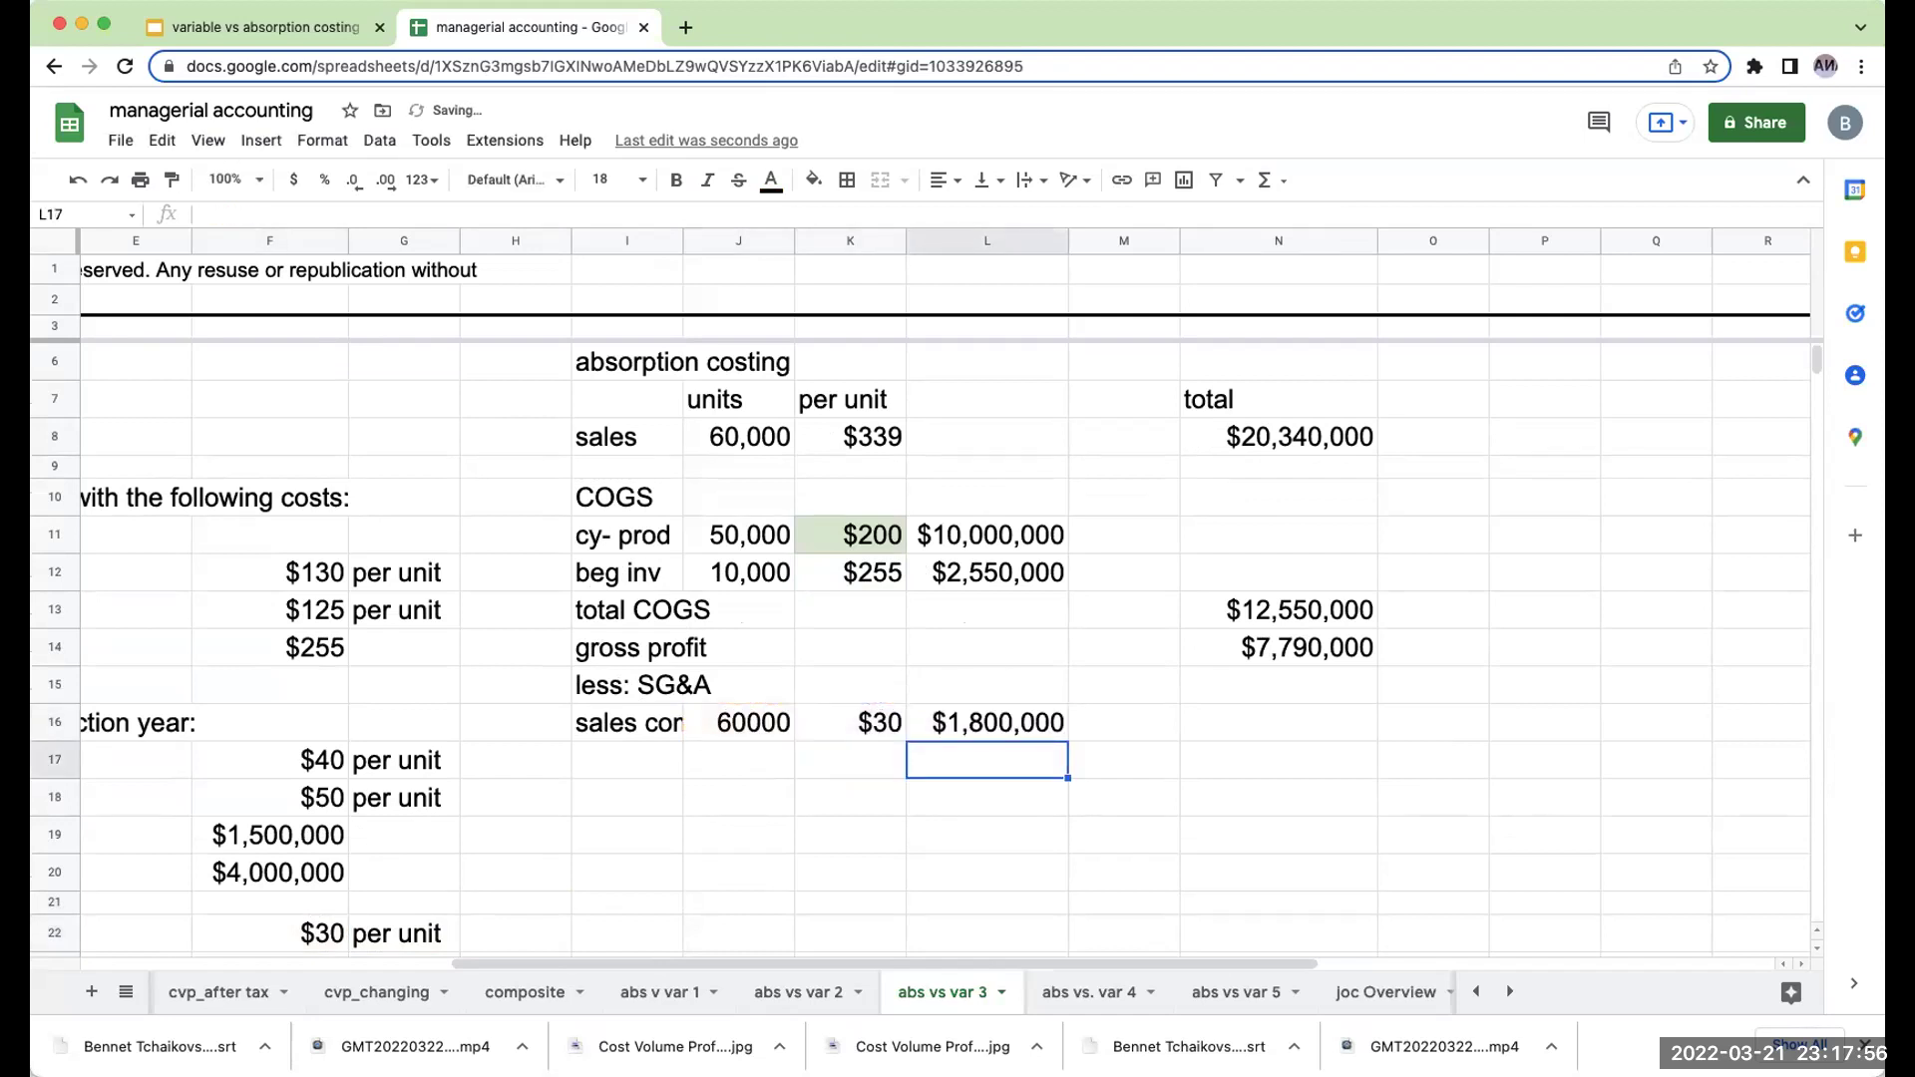
Add the row label "fixed SG&A" in I17 below the sales commission row.
key(Left)
key(Left)
key(Left)
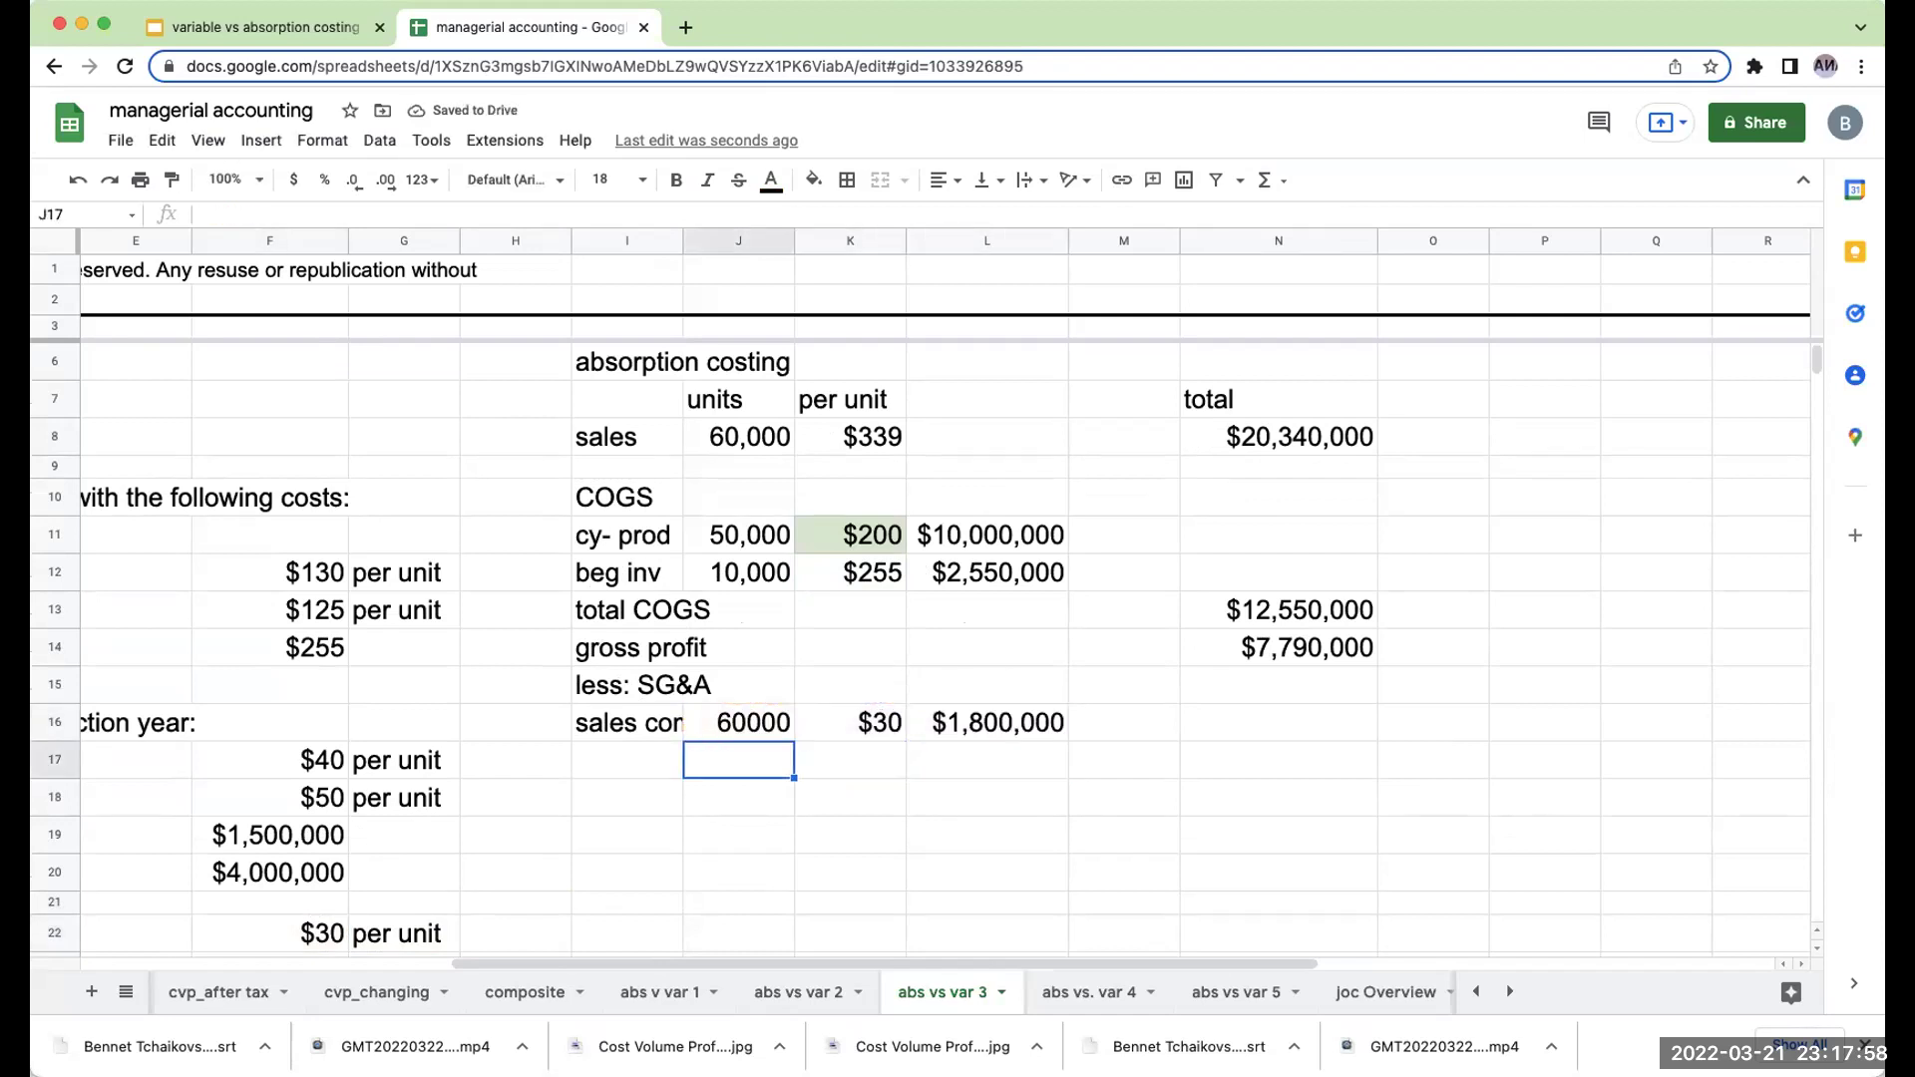
text(fixed SG&A)
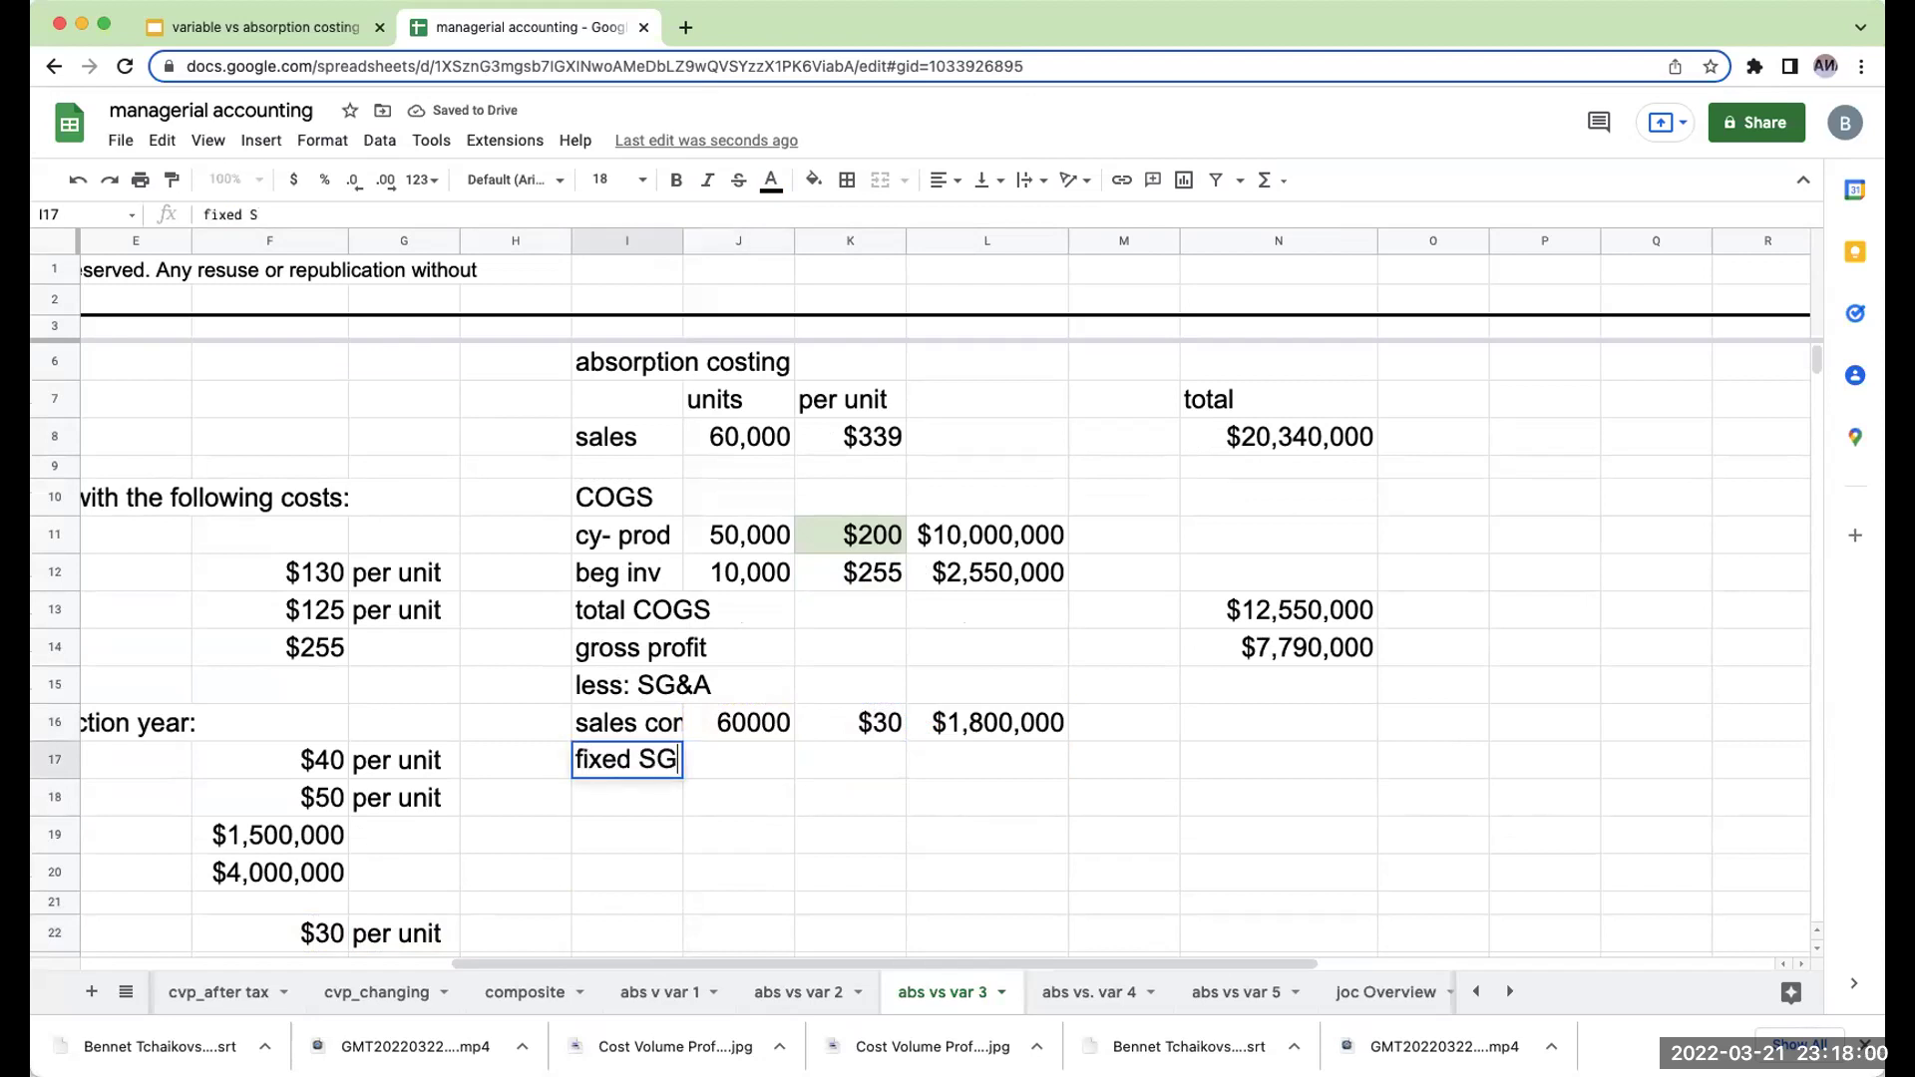
key(Return)
Link L17 to the fixed selling, general and administrative cost given in F23.
click(850, 759)
key(Right)
text(+)
key(Left)
key(Left)
key(Left)
key(Down)
key(Down)
key(Down)
key(Down)
key(Down)
key(Down)
key(Left)
key(Left)
key(Left)
key(Return)
Add the row label "total SG&A" in I18.
key(Left)
key(Left)
key(Left)
text(total SG&A)
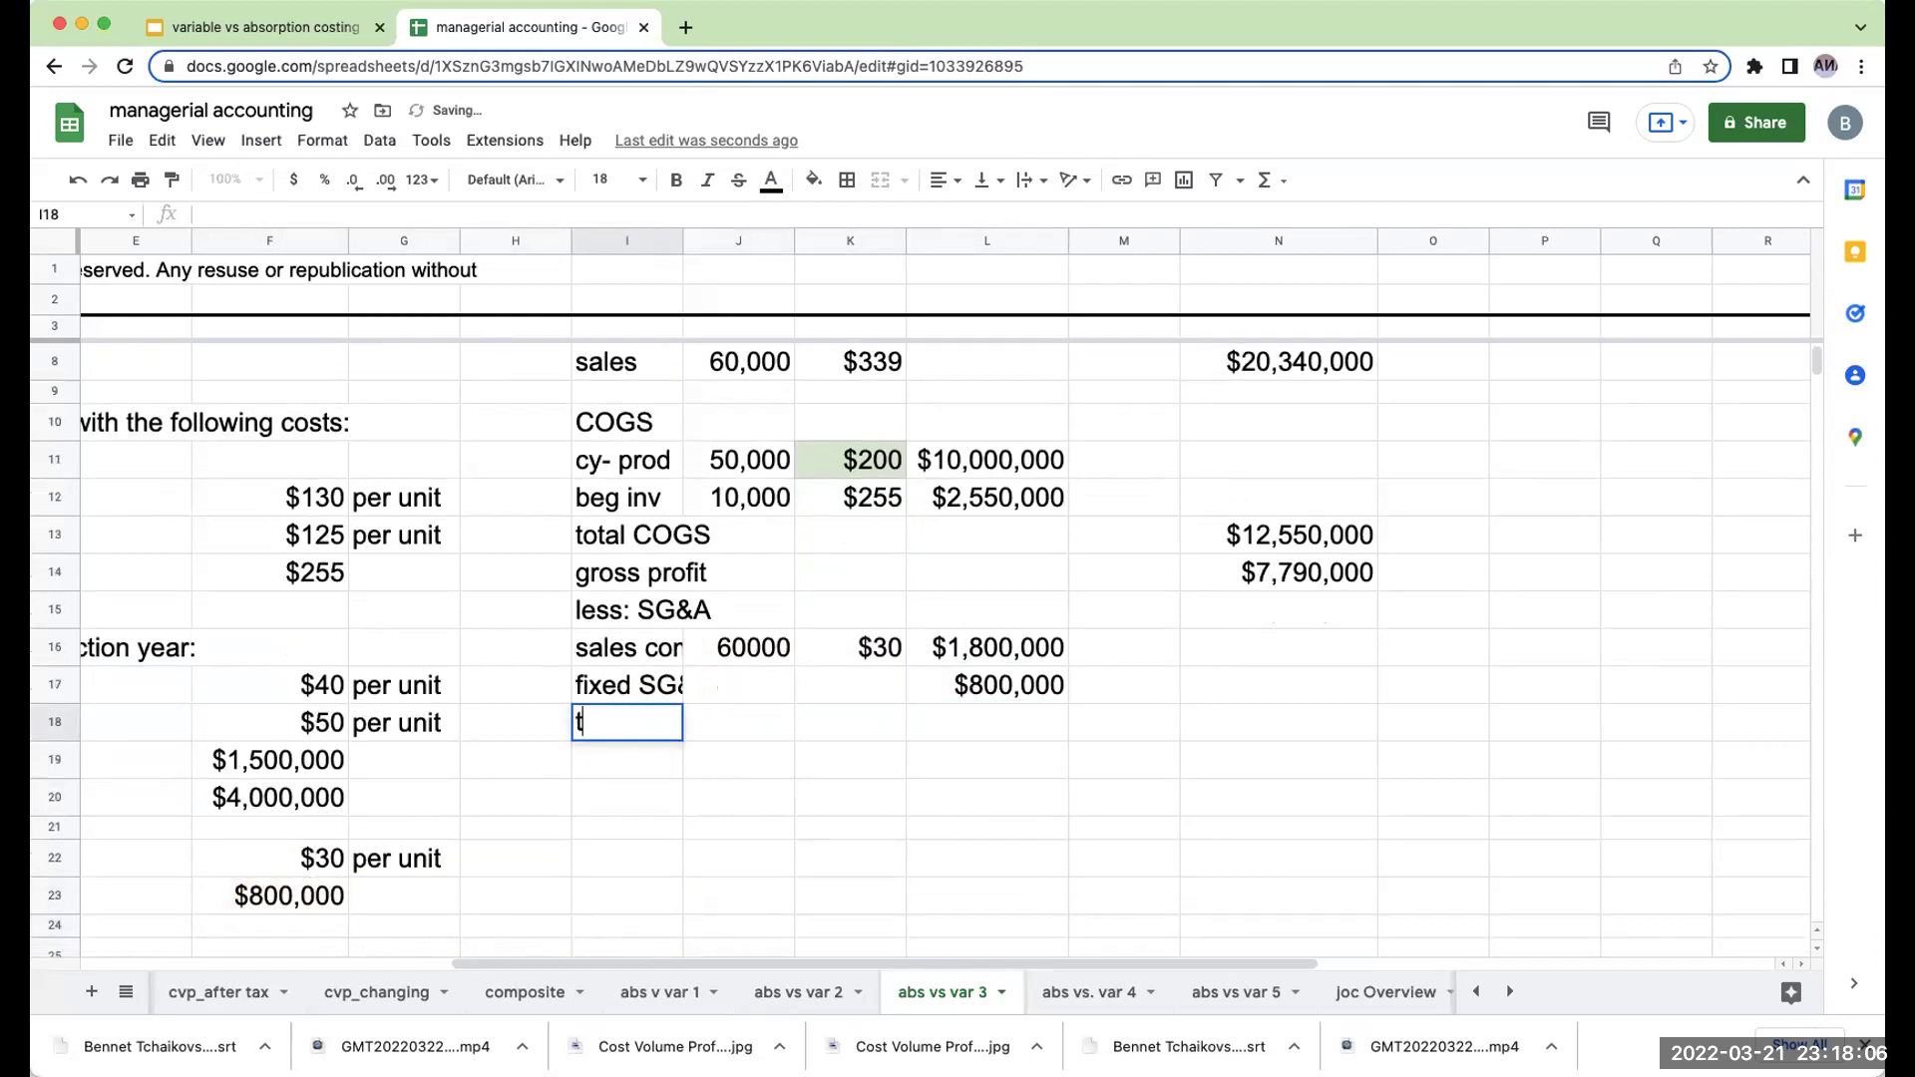
key(Return)
Calculate total SG&A in N18 by adding the sales commission in L16 and the fixed SG&A in L17.
key(Up)
key(Right)
key(Right)
key(Right)
key(Right)
key(Right)
text(+)
key(Left)
key(Left)
key(Up)
key(Up)
text(+)
key(Left)
key(Up)
key(Left)
key(Return)
Add the row label "net income- absorption costing" in I19.
key(Left)
key(Left)
key(Left)
key(Left)
key(Left)
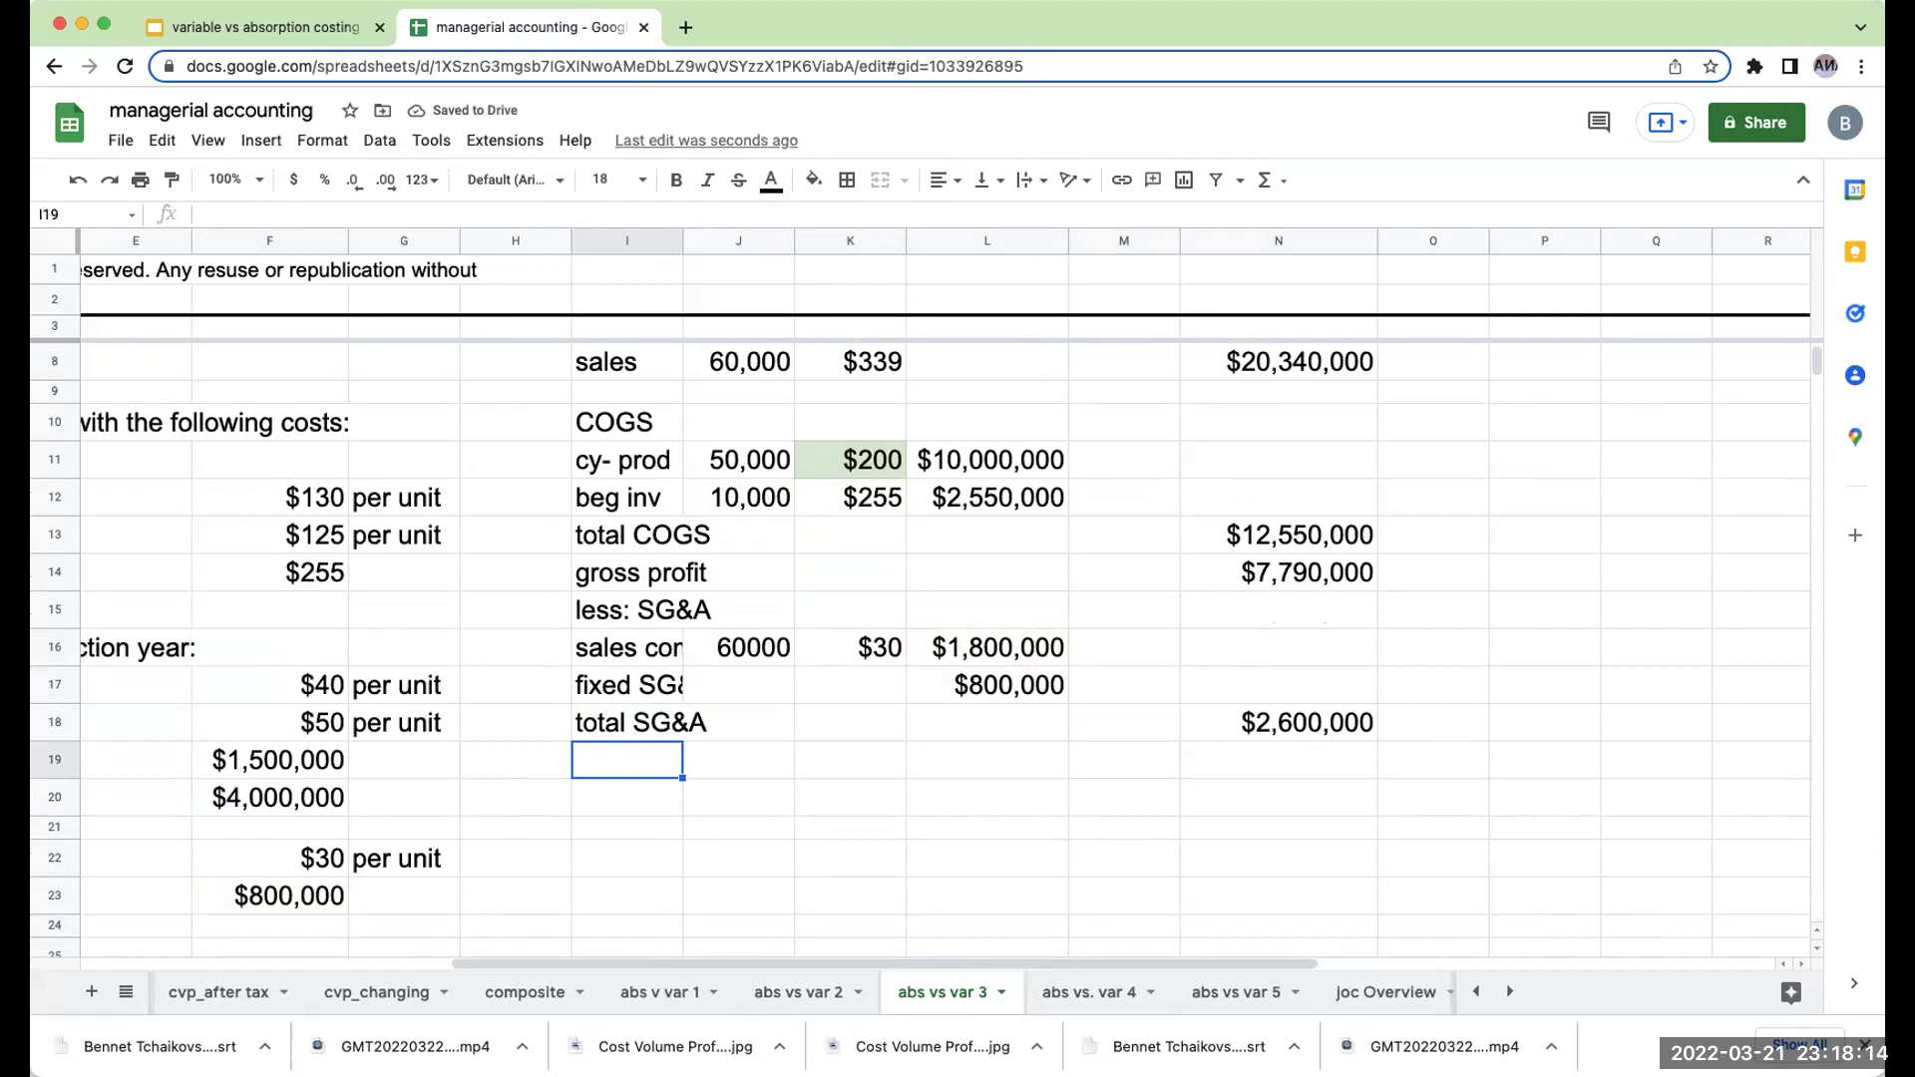
text(net incom)
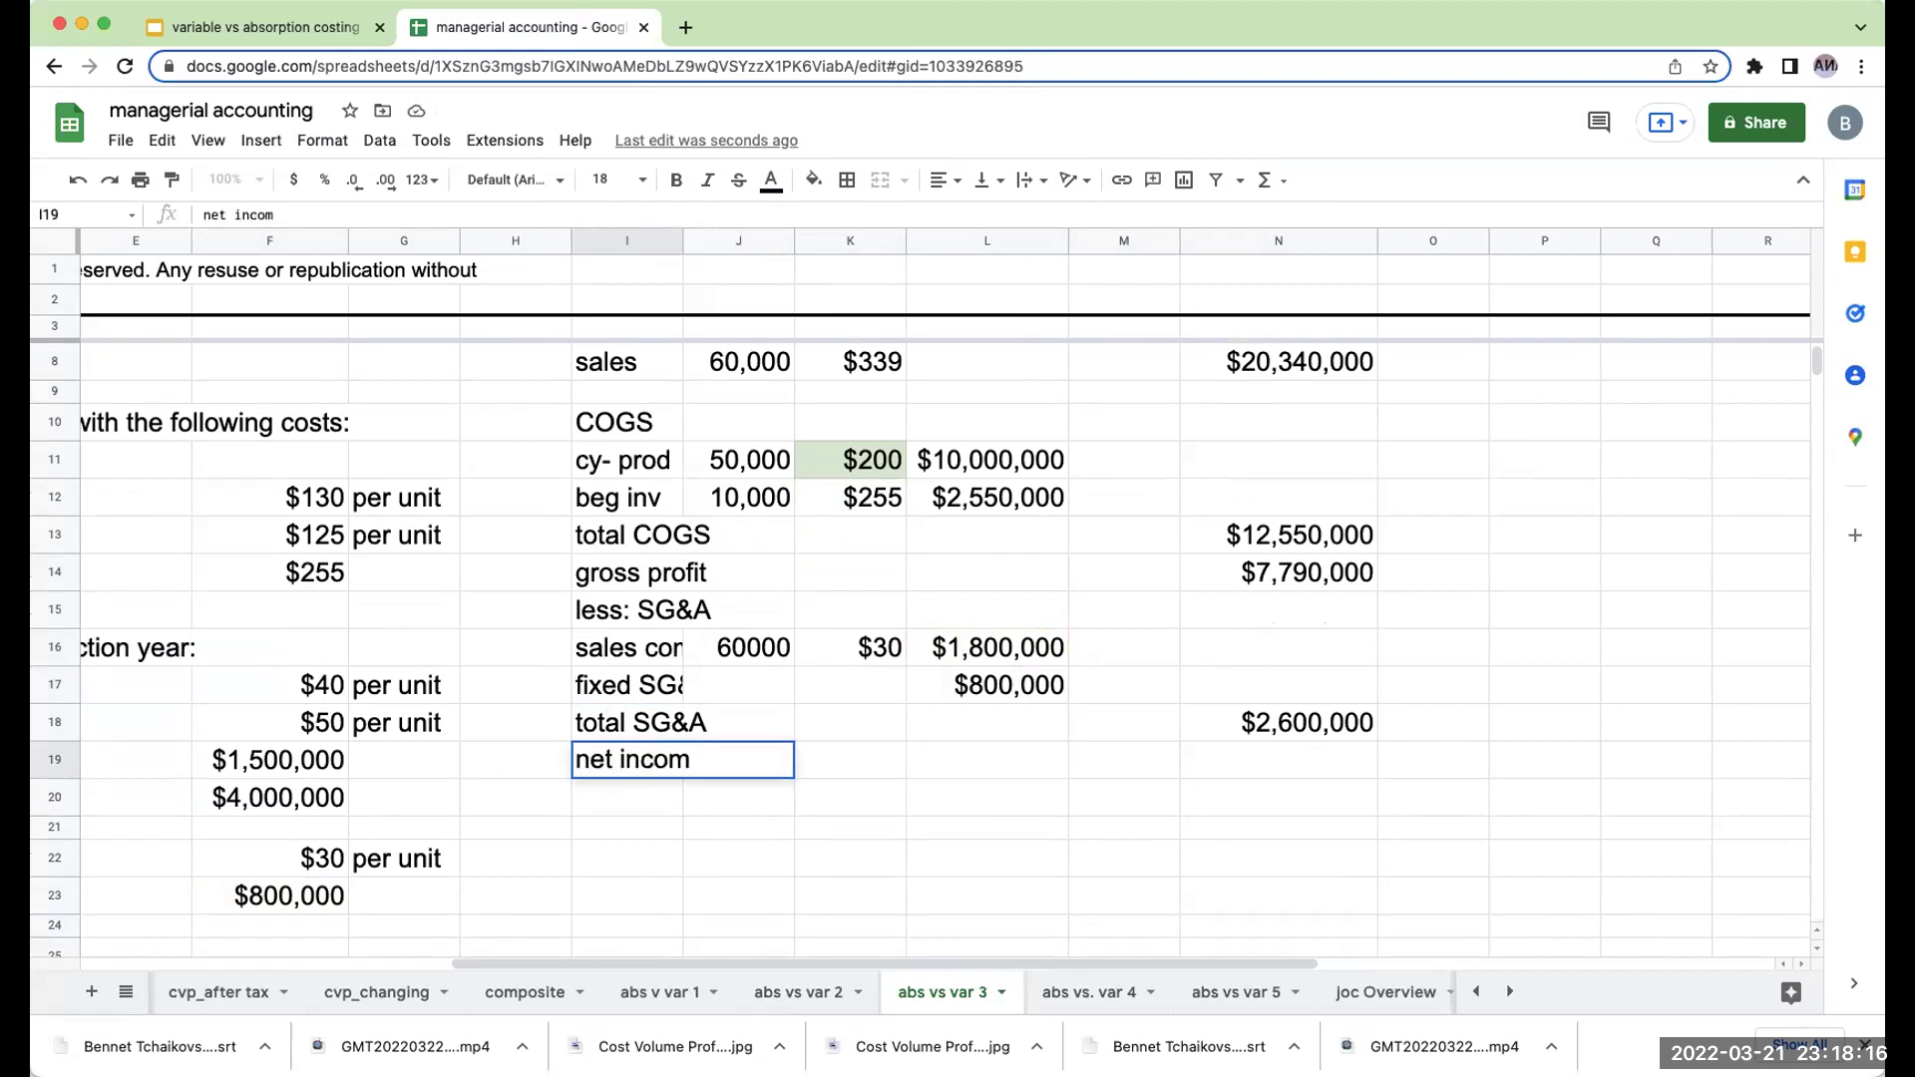
text(e- absorption costing)
Calculate absorption net income in N19 as gross profit in N14 minus total SG&A in N18.
key(Tab)
key(Right)
key(Right)
key(Right)
key(Right)
text(+)
key(Up)
key(Up)
key(Up)
key(Up)
key(Up)
text(-)
key(Up)
key(Return)
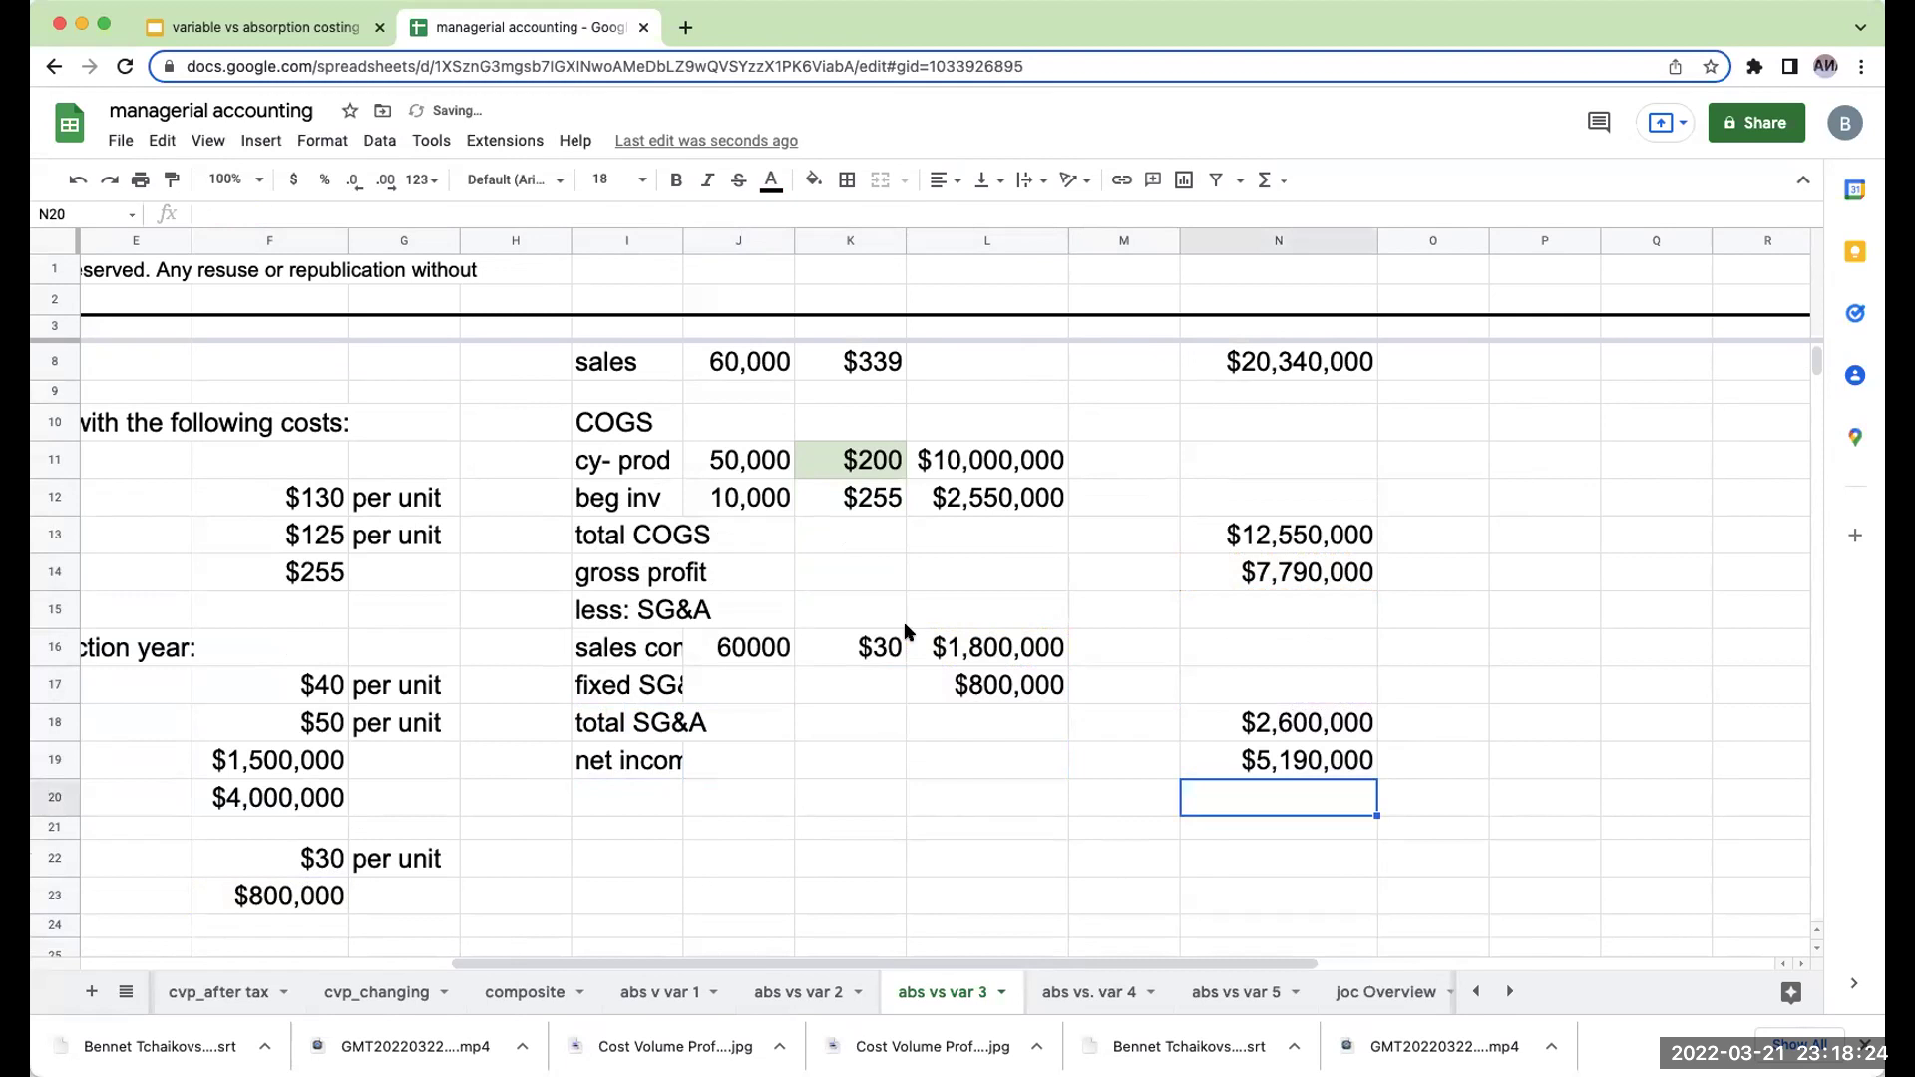
drag(650, 617, 1047, 864)
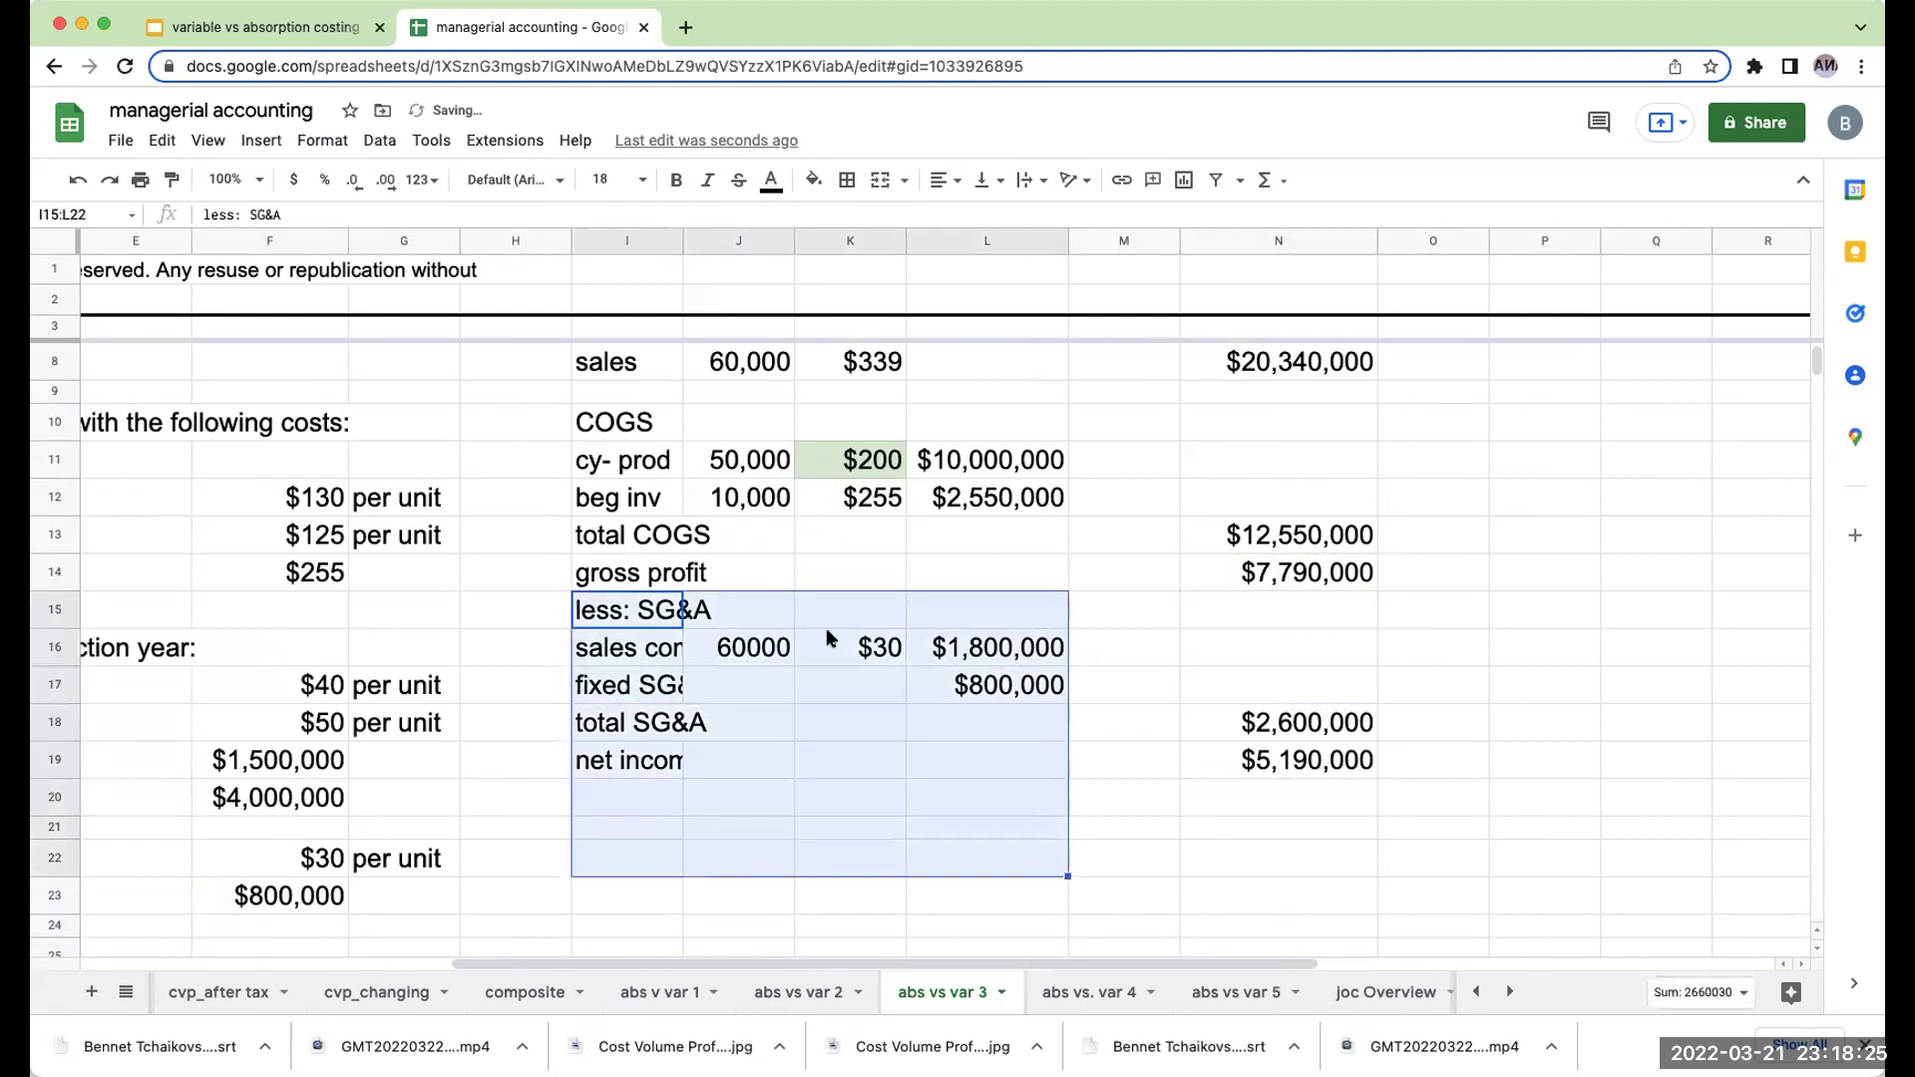
click(164, 139)
click(1157, 643)
Delete the values in J17:K19 so the SG&A and net income labels can extend across those cells.
drag(704, 685, 893, 768)
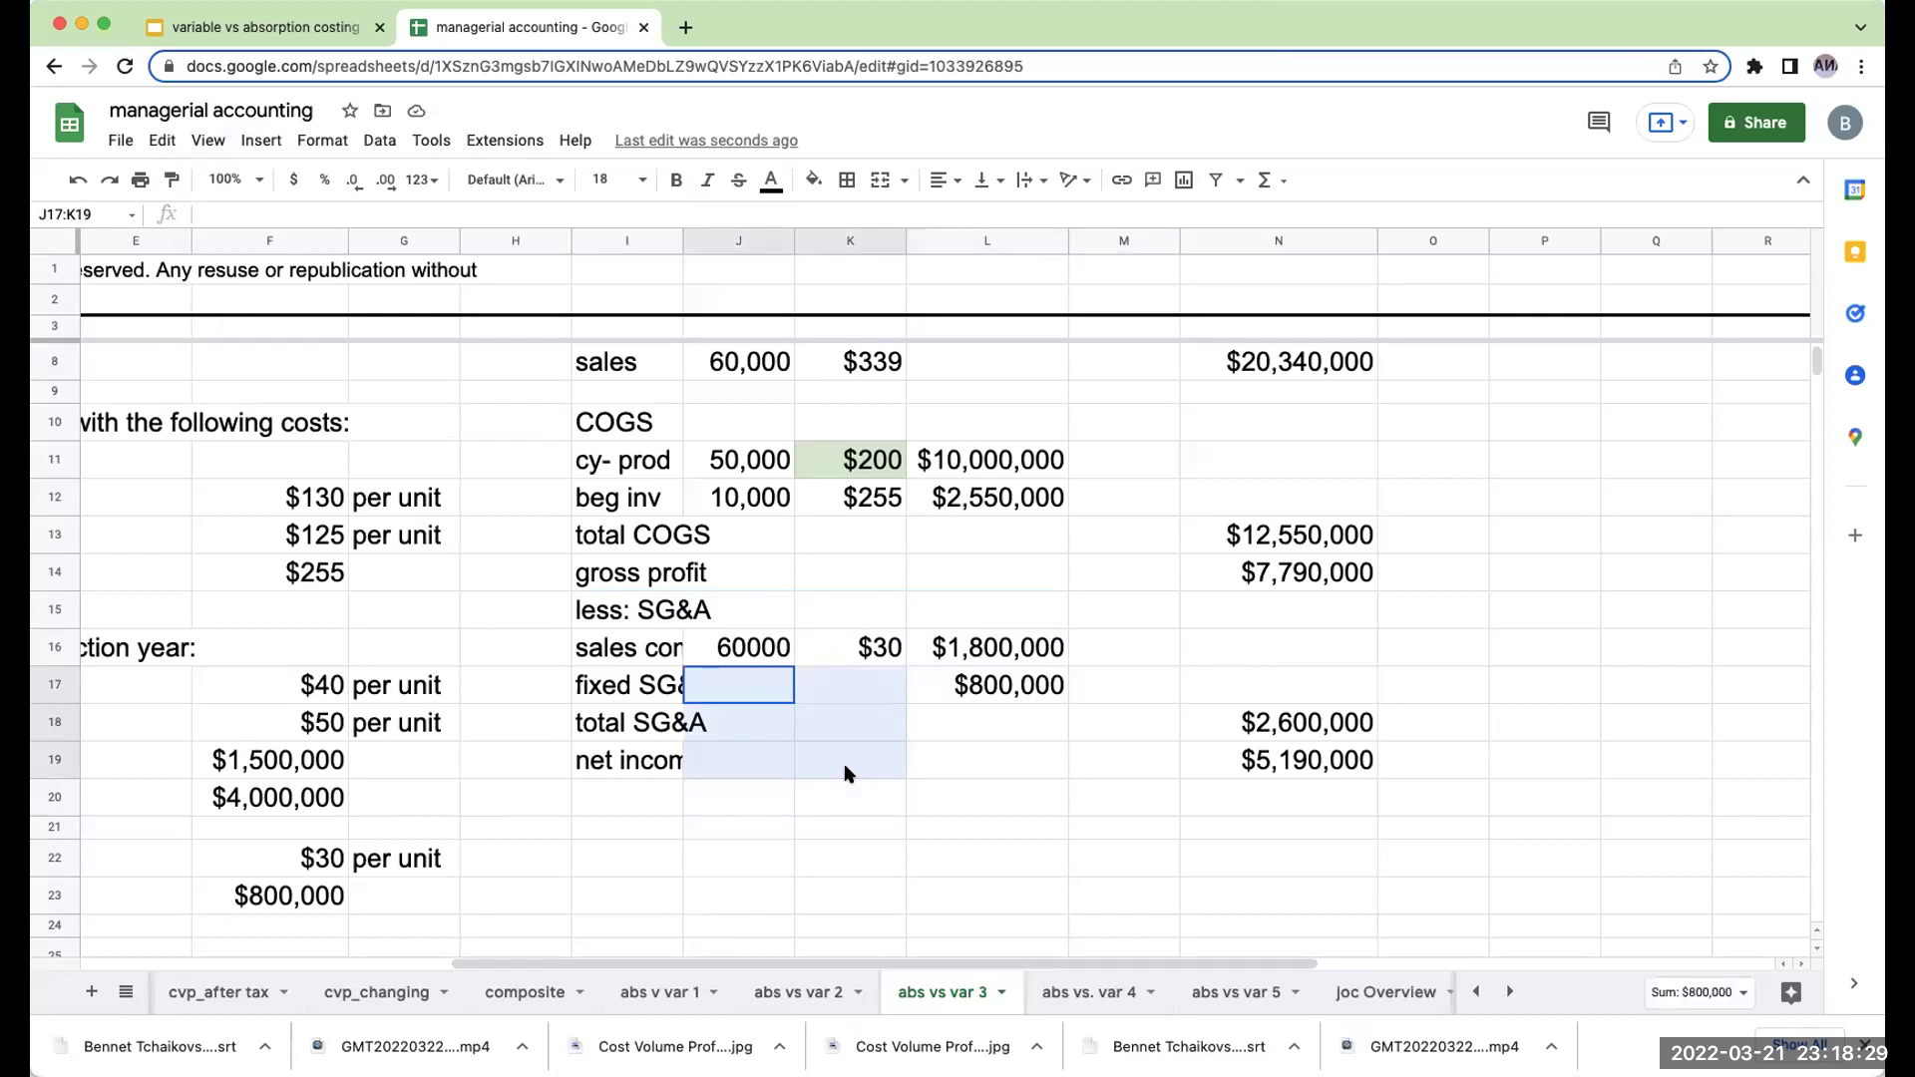
click(174, 140)
mouse_move(271, 468)
click(503, 471)
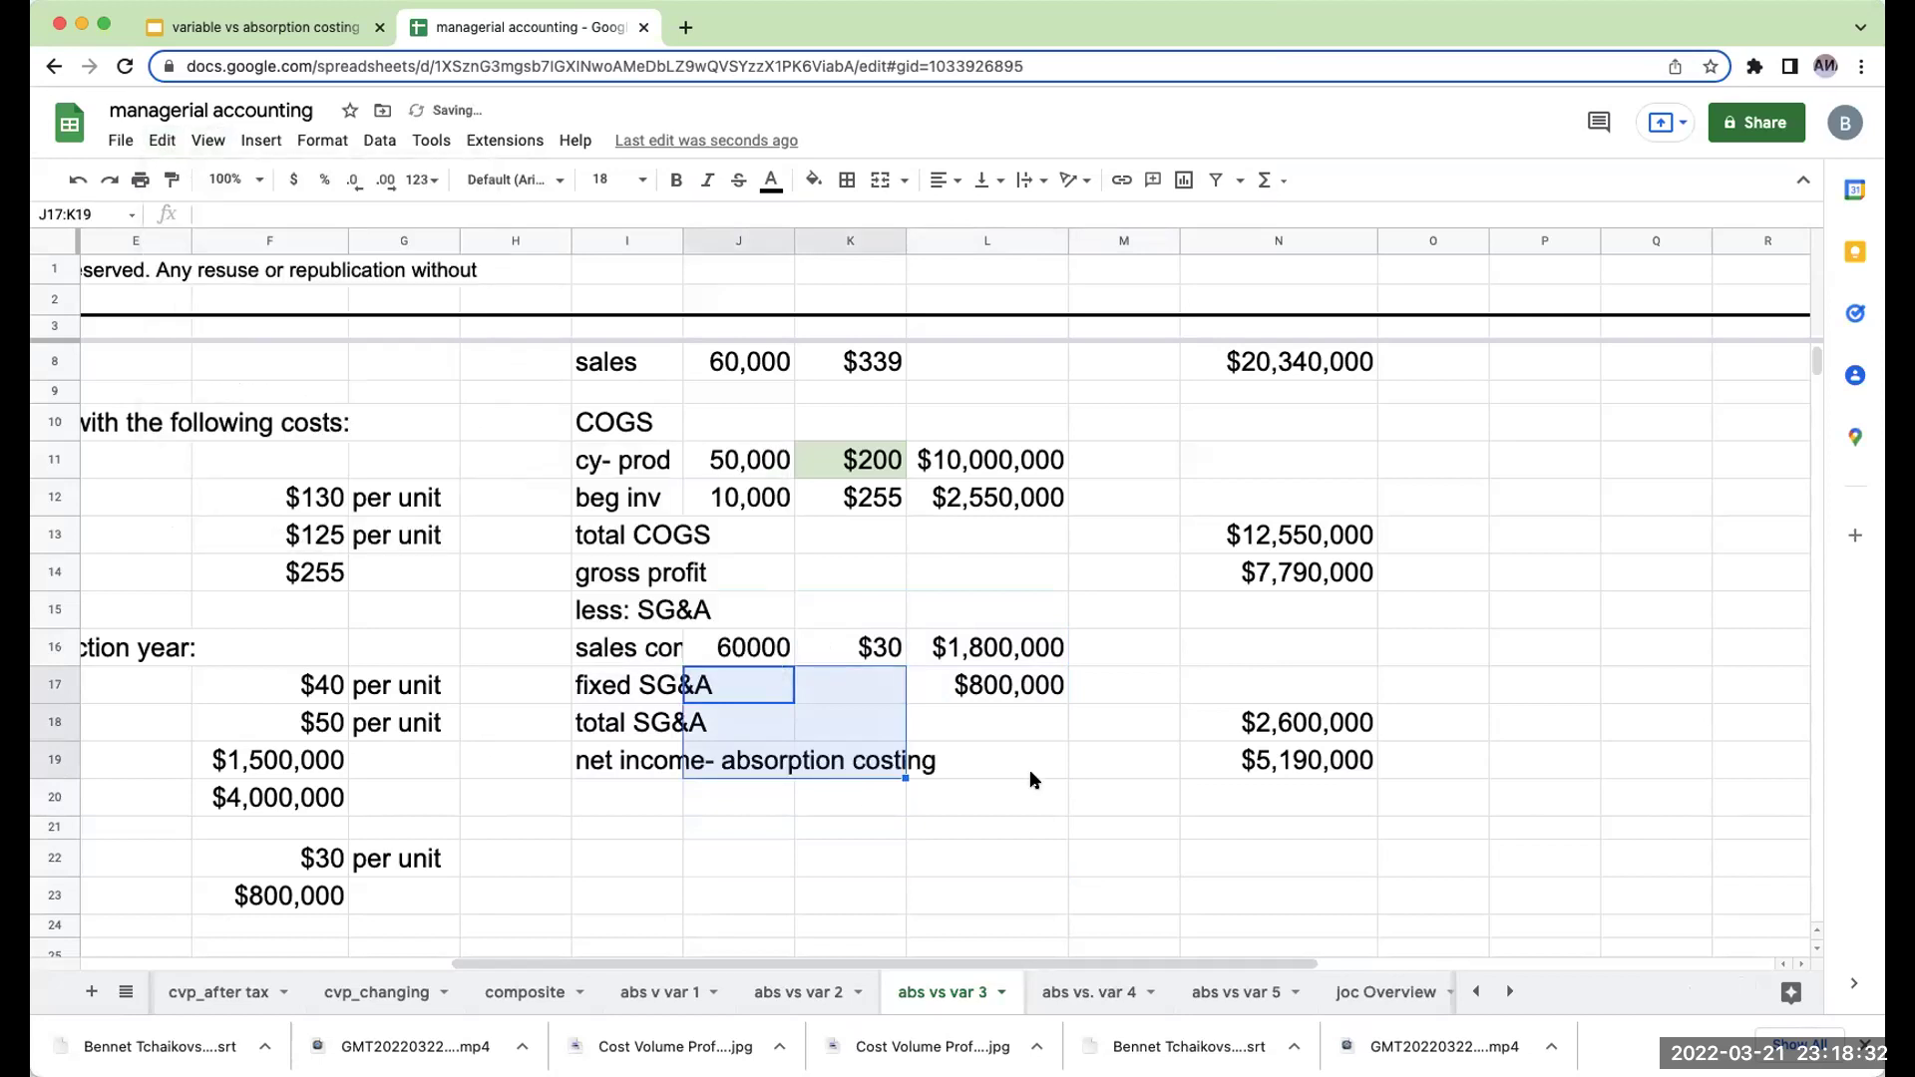
click(1031, 778)
Add a top border across the absorption net income row, I19:N19.
scroll(1031, 798, down, 1)
drag(628, 698, 1296, 699)
click(847, 180)
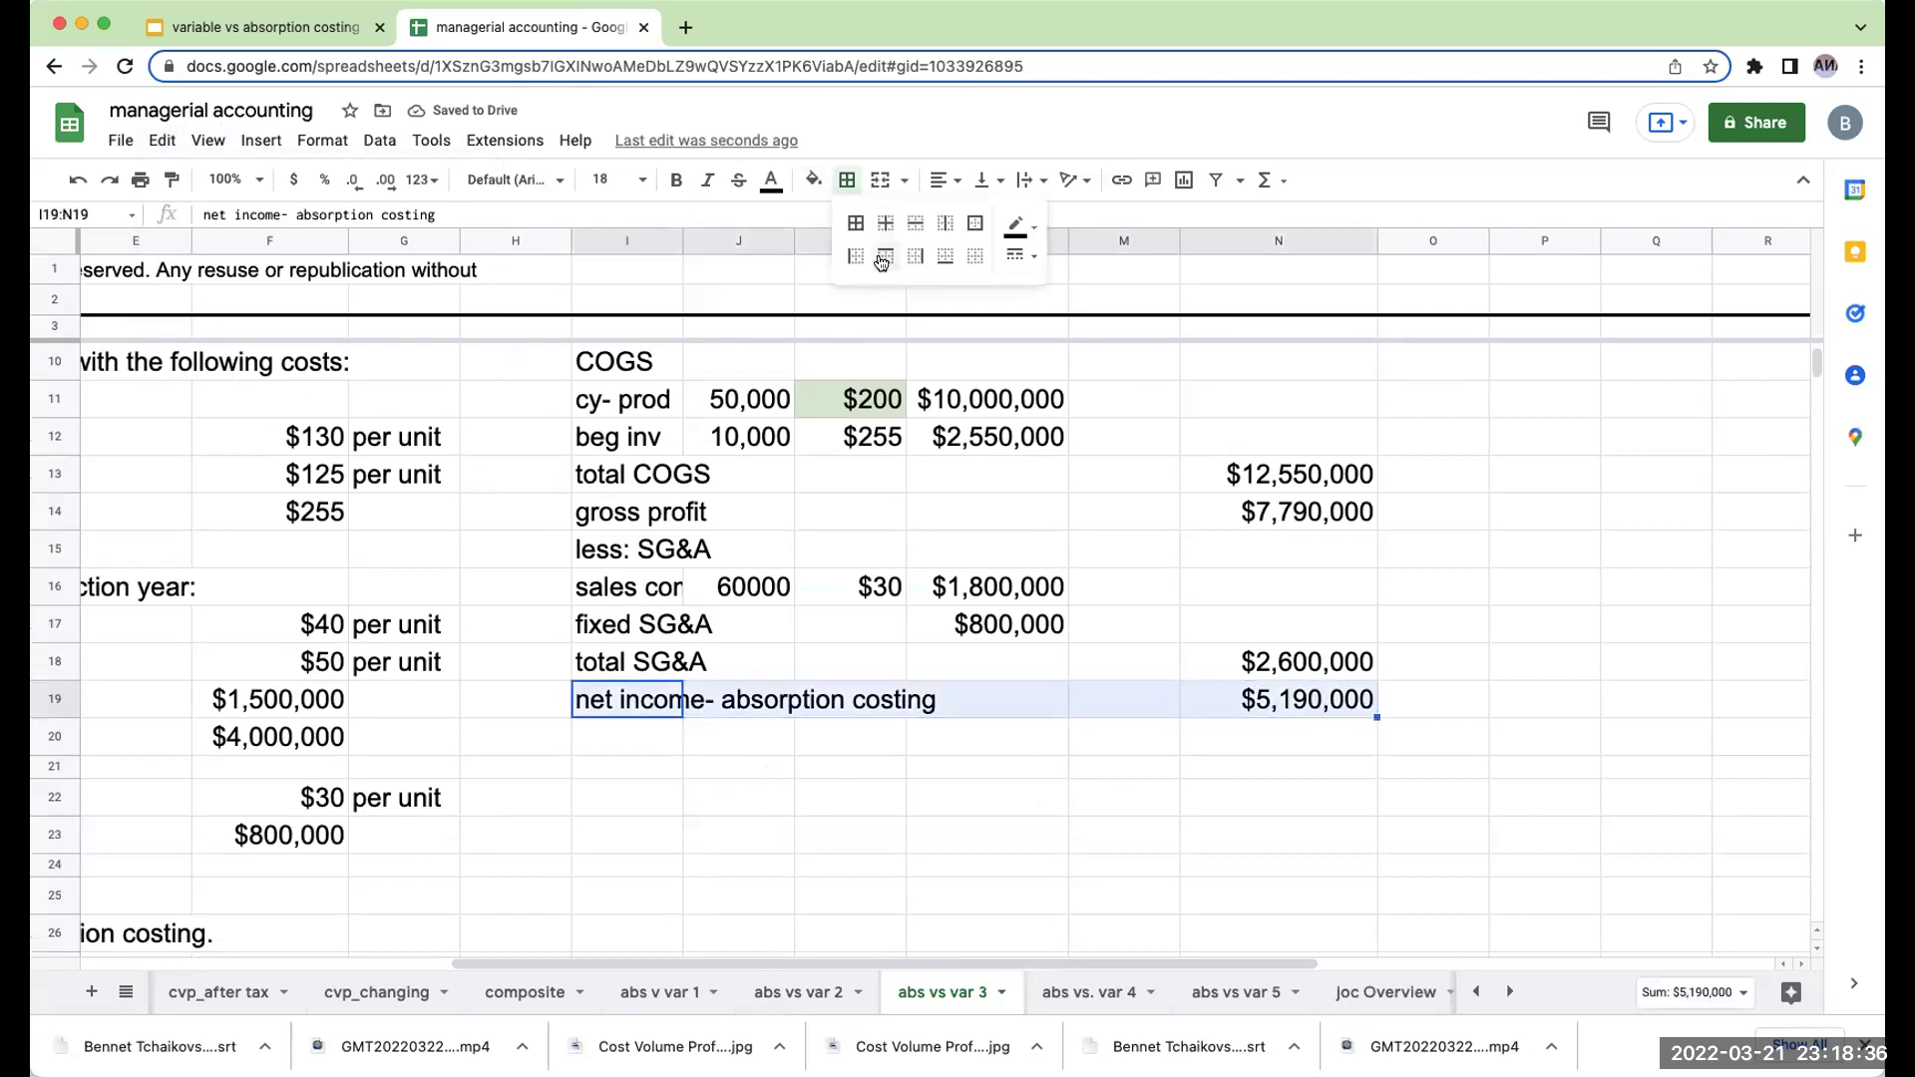
click(886, 257)
click(713, 768)
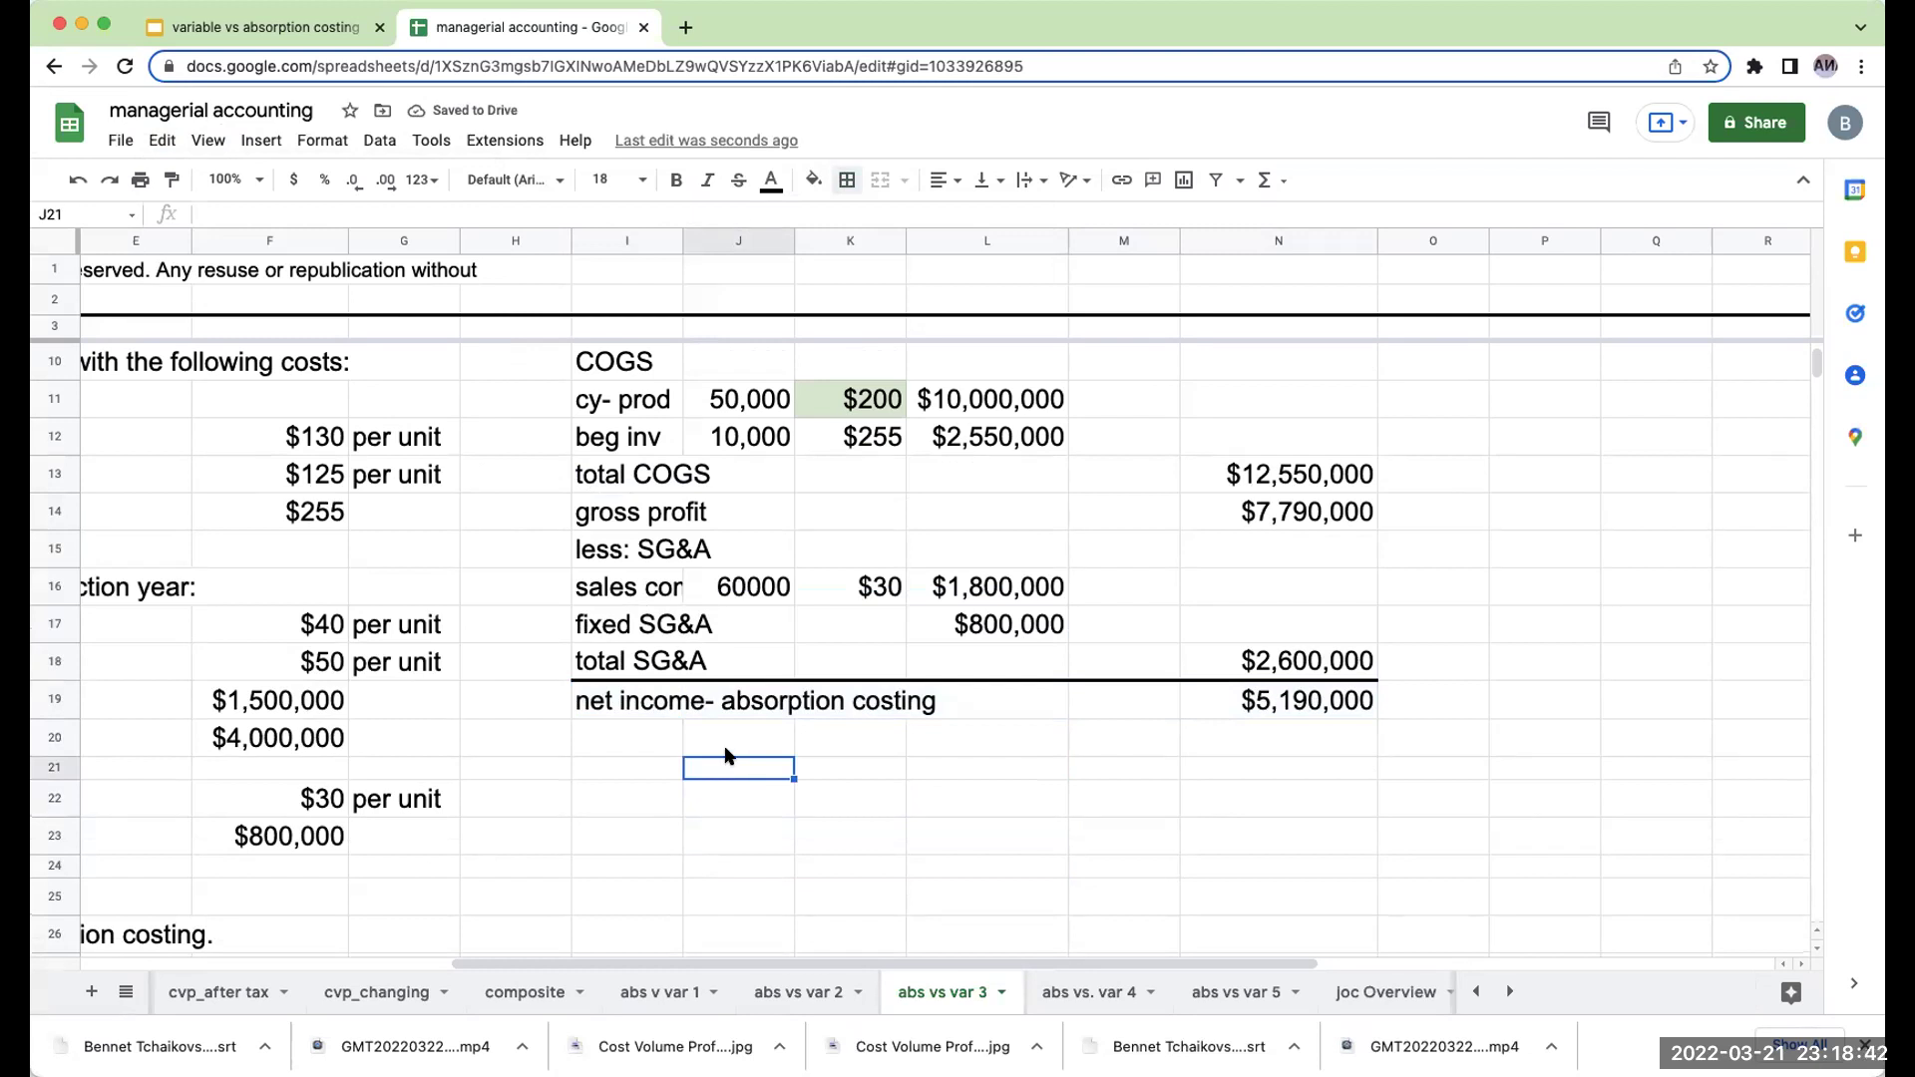
Examine the beginning inventory's given unit costs, selecting the fixed factory overhead row C13:G13.
scroll(725, 755, up, 3)
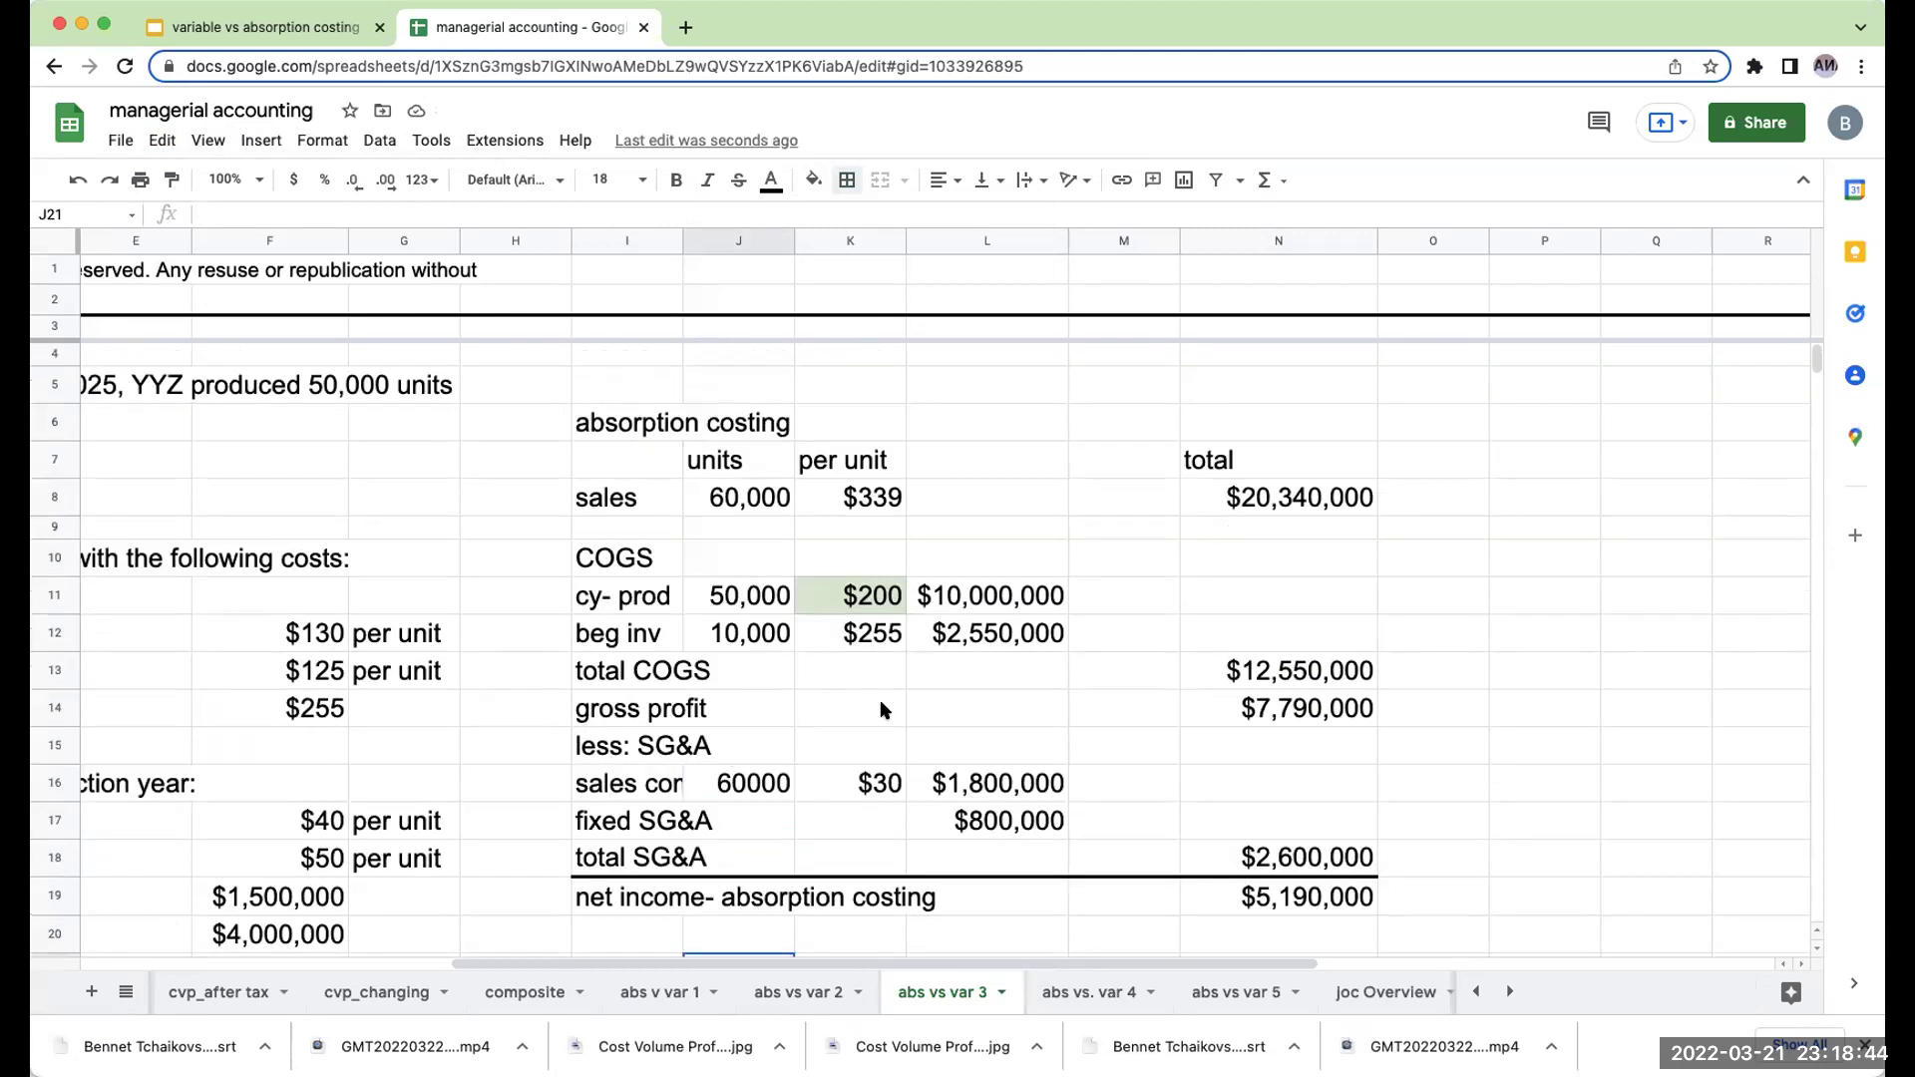
key(Left)
key(Left)
key(Left)
key(Left)
key(Up)
key(Up)
key(Up)
key(Left)
key(Left)
key(Left)
key(Up)
key(Up)
key(Up)
key(Up)
key(Up)
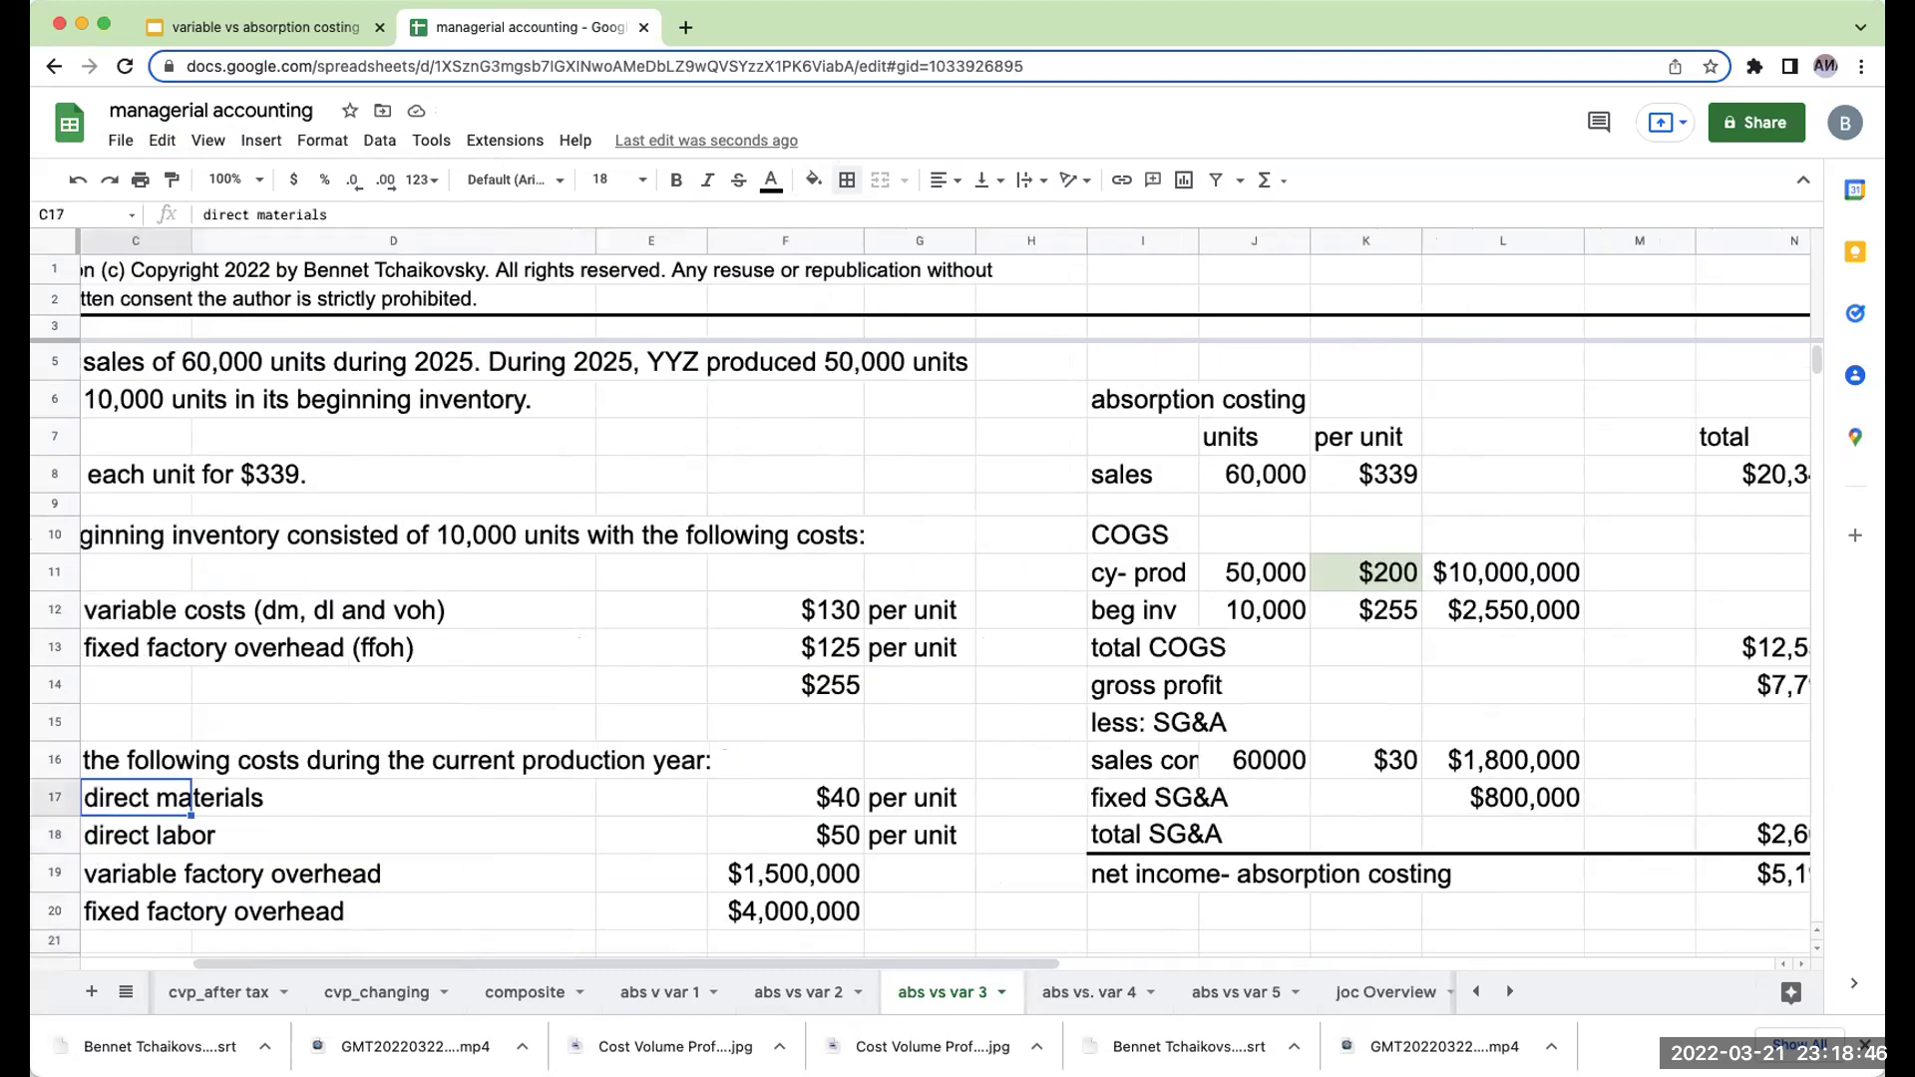
key(Right)
key(Right)
key(Right)
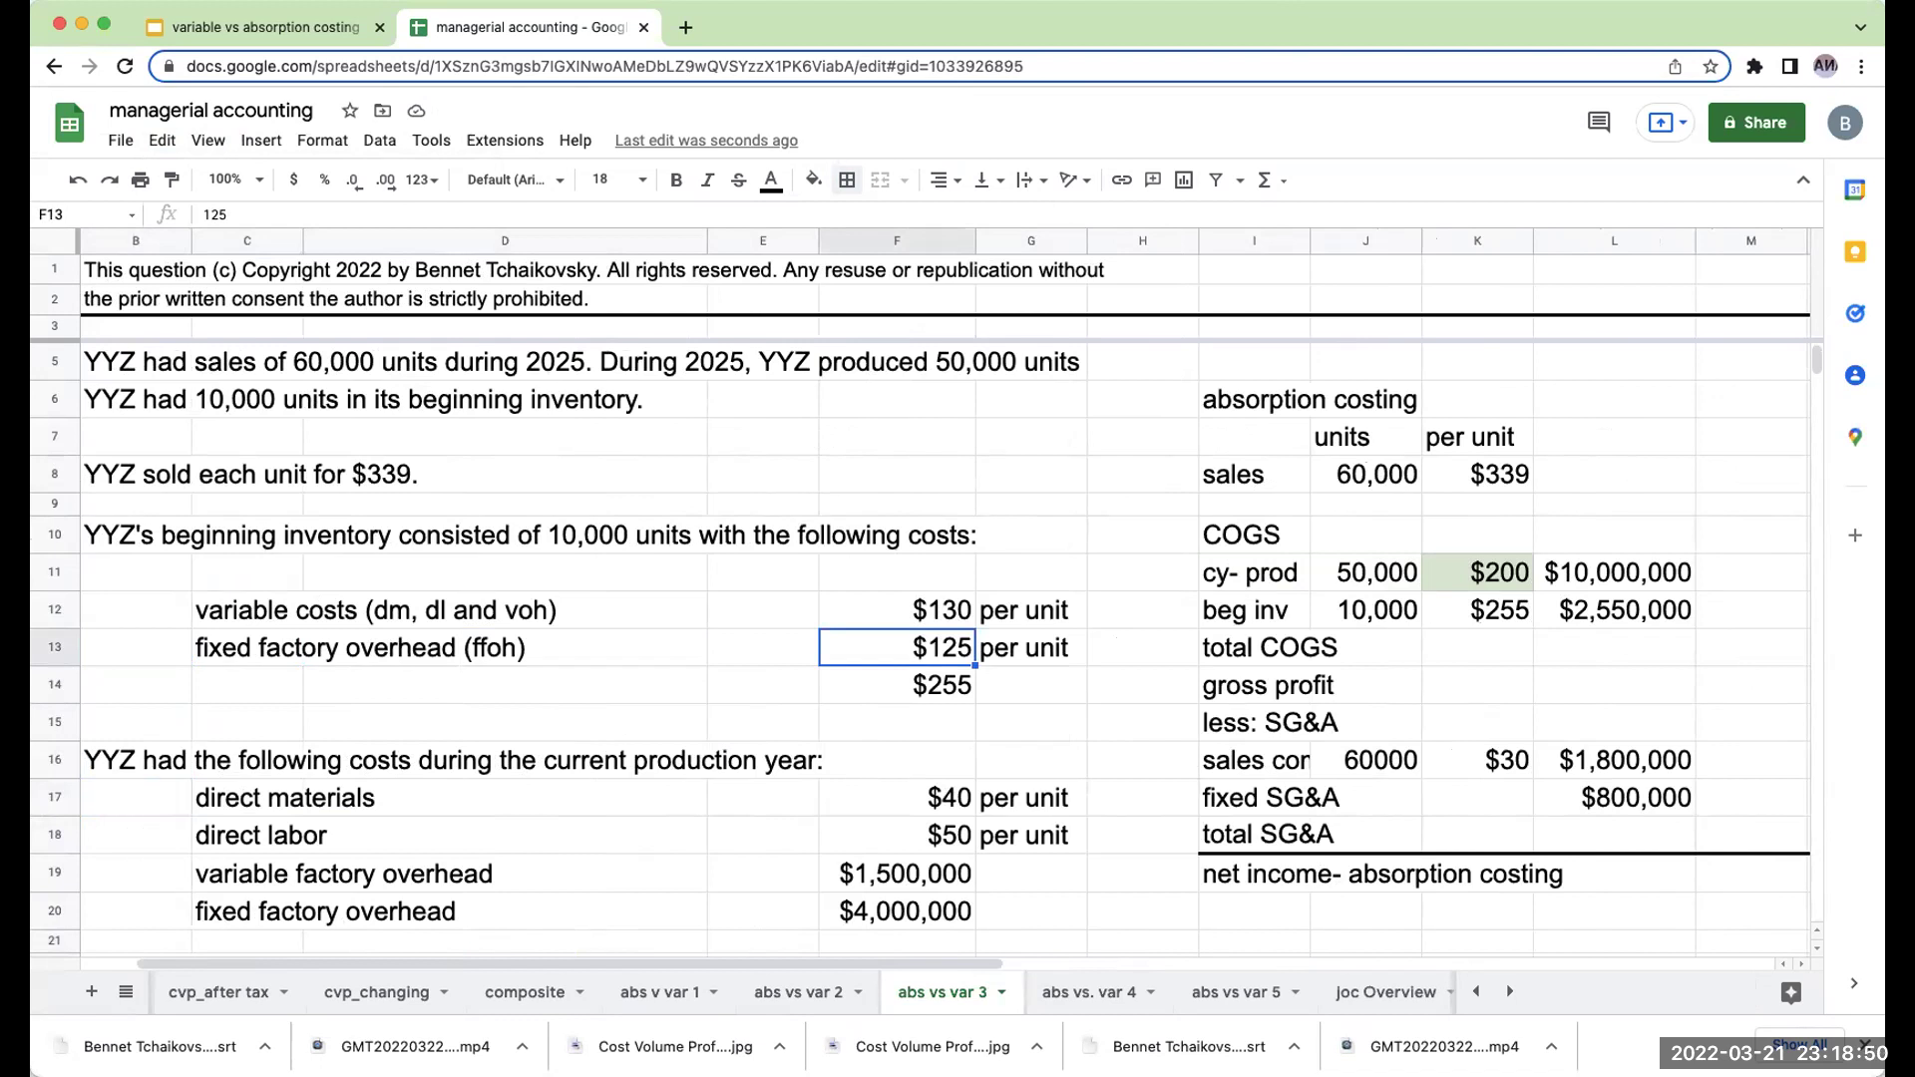
key(Right)
key(Right)
key(Right)
key(Up)
key(Left)
key(Left)
key(Down)
key(Down)
key(Left)
key(Up)
key(Left)
key(Left)
key(Left)
key(Right)
key(Left)
key(Right)
key(Right)
key(Right)
drag(280, 636, 688, 643)
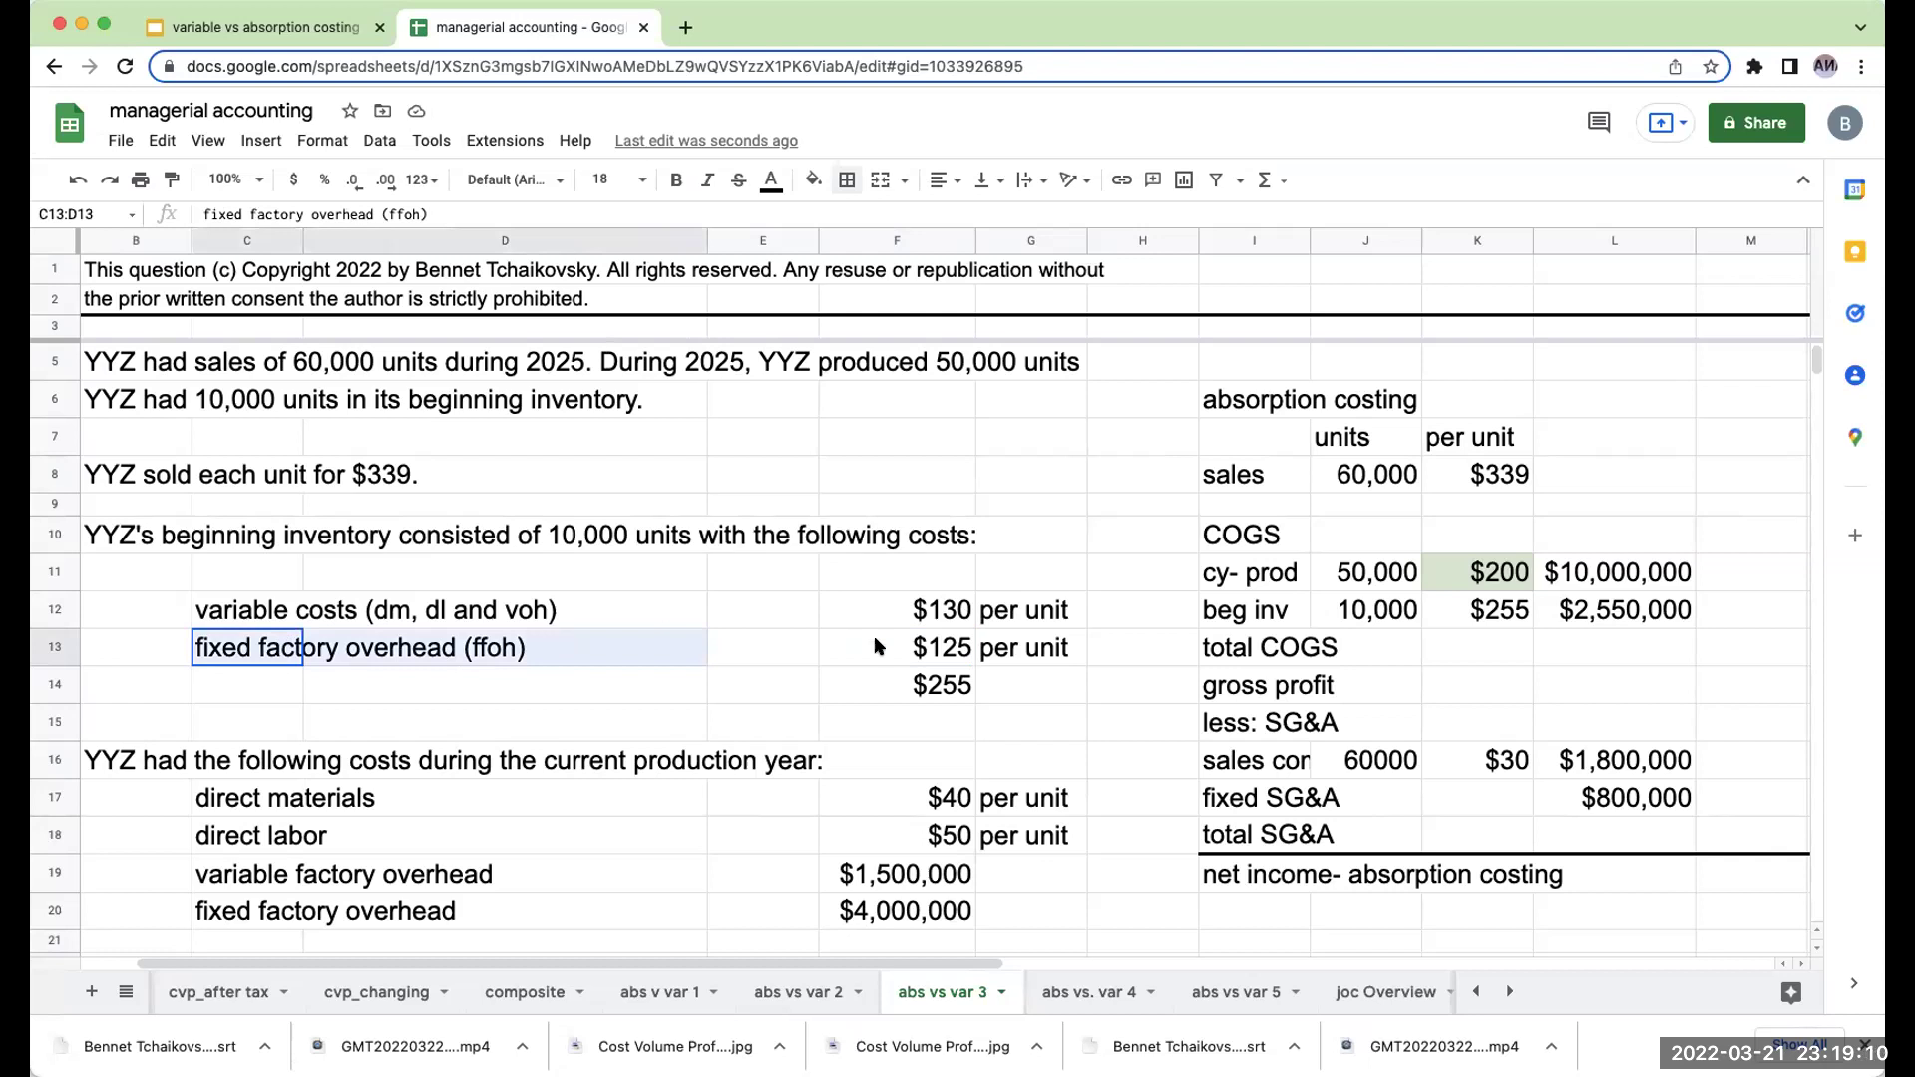
drag(1011, 650, 1010, 651)
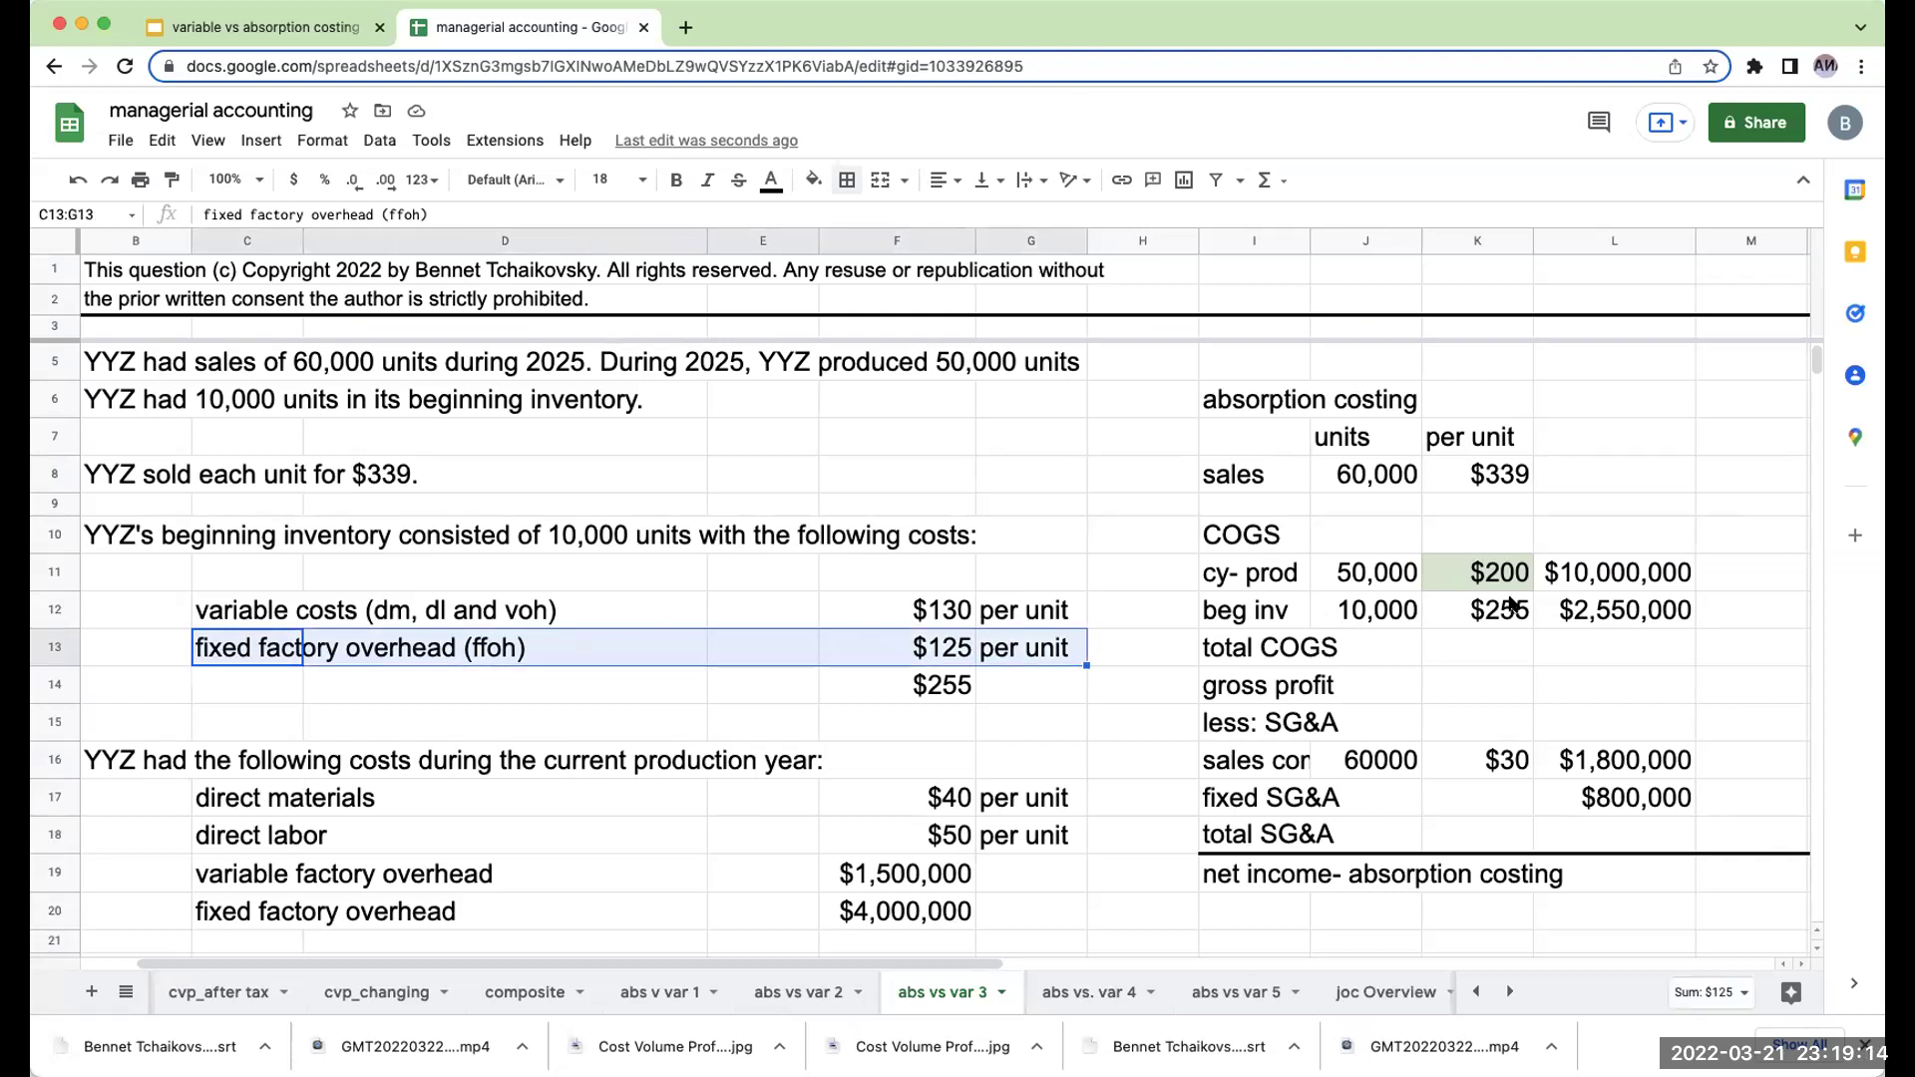
Fill the beginning inventory's variable costs row, C12:G12, with light magenta.
drag(209, 608, 987, 609)
click(815, 180)
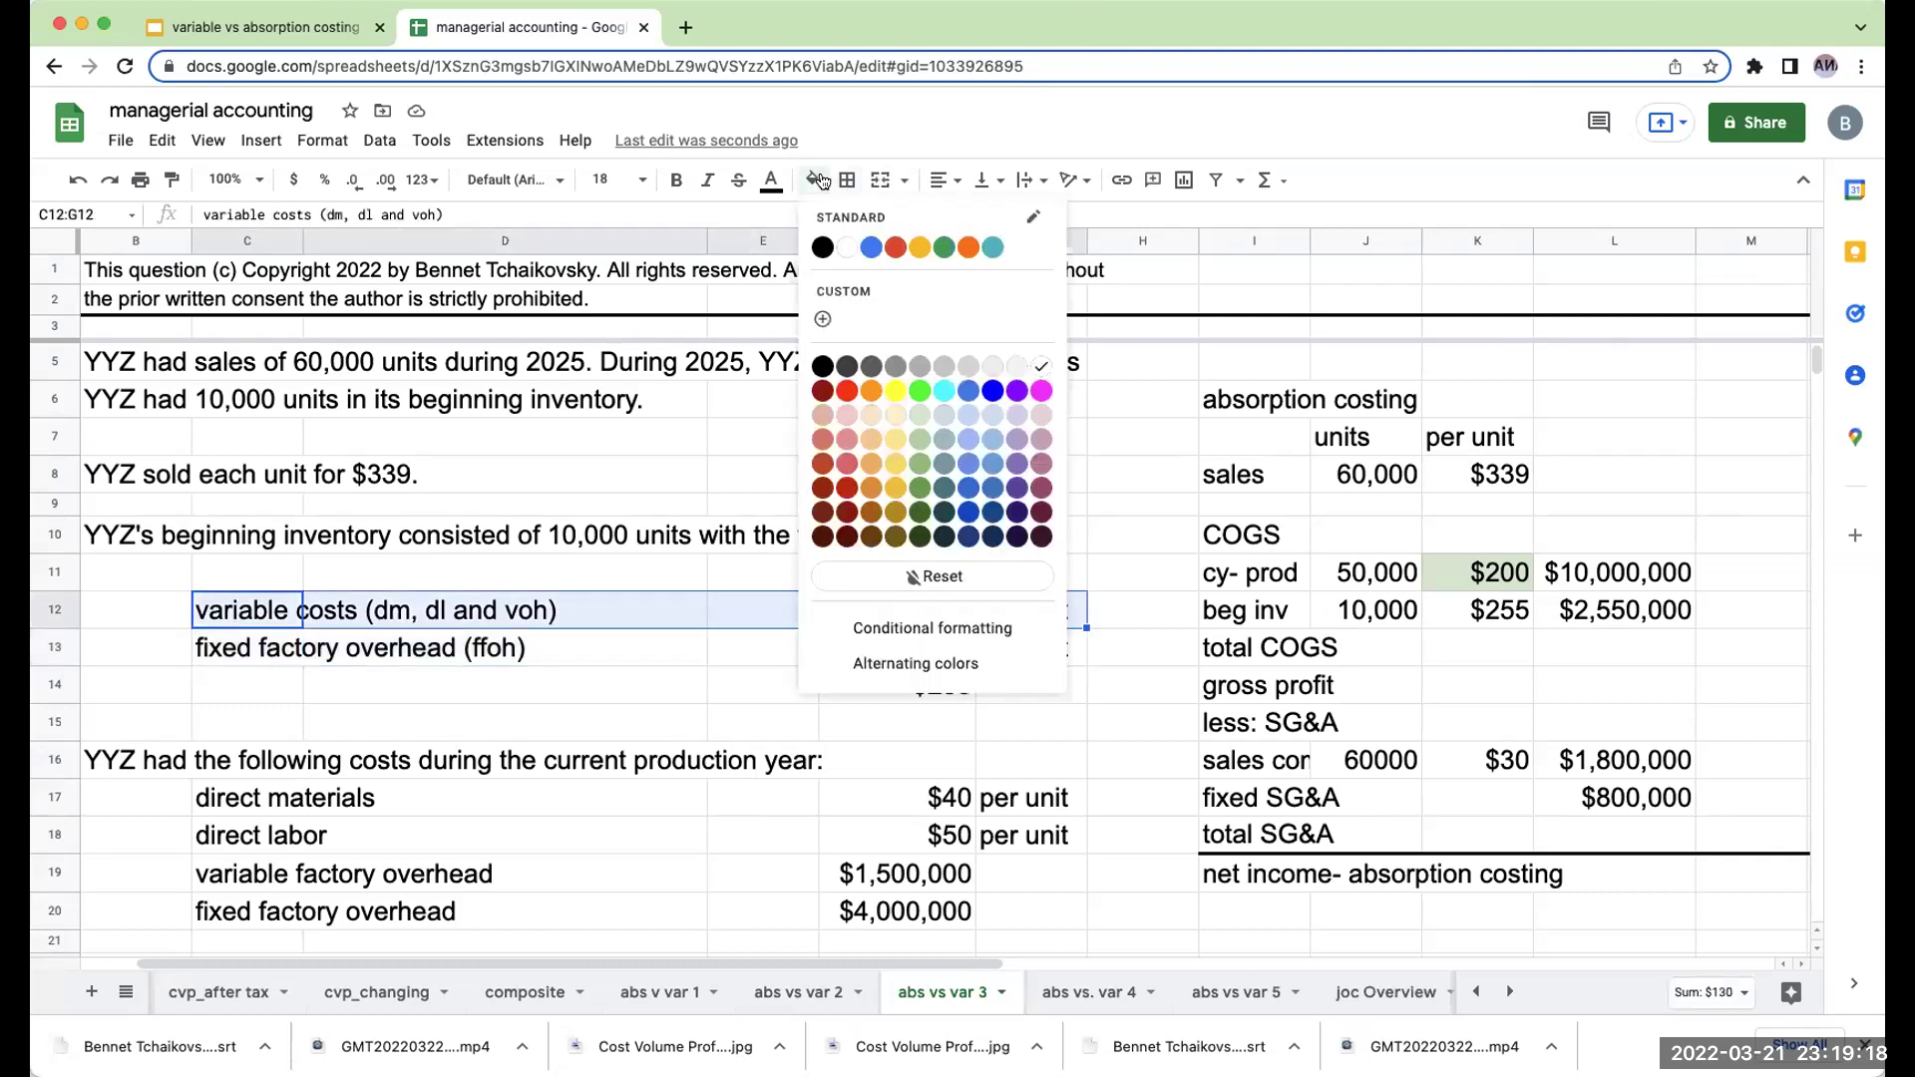
click(1035, 412)
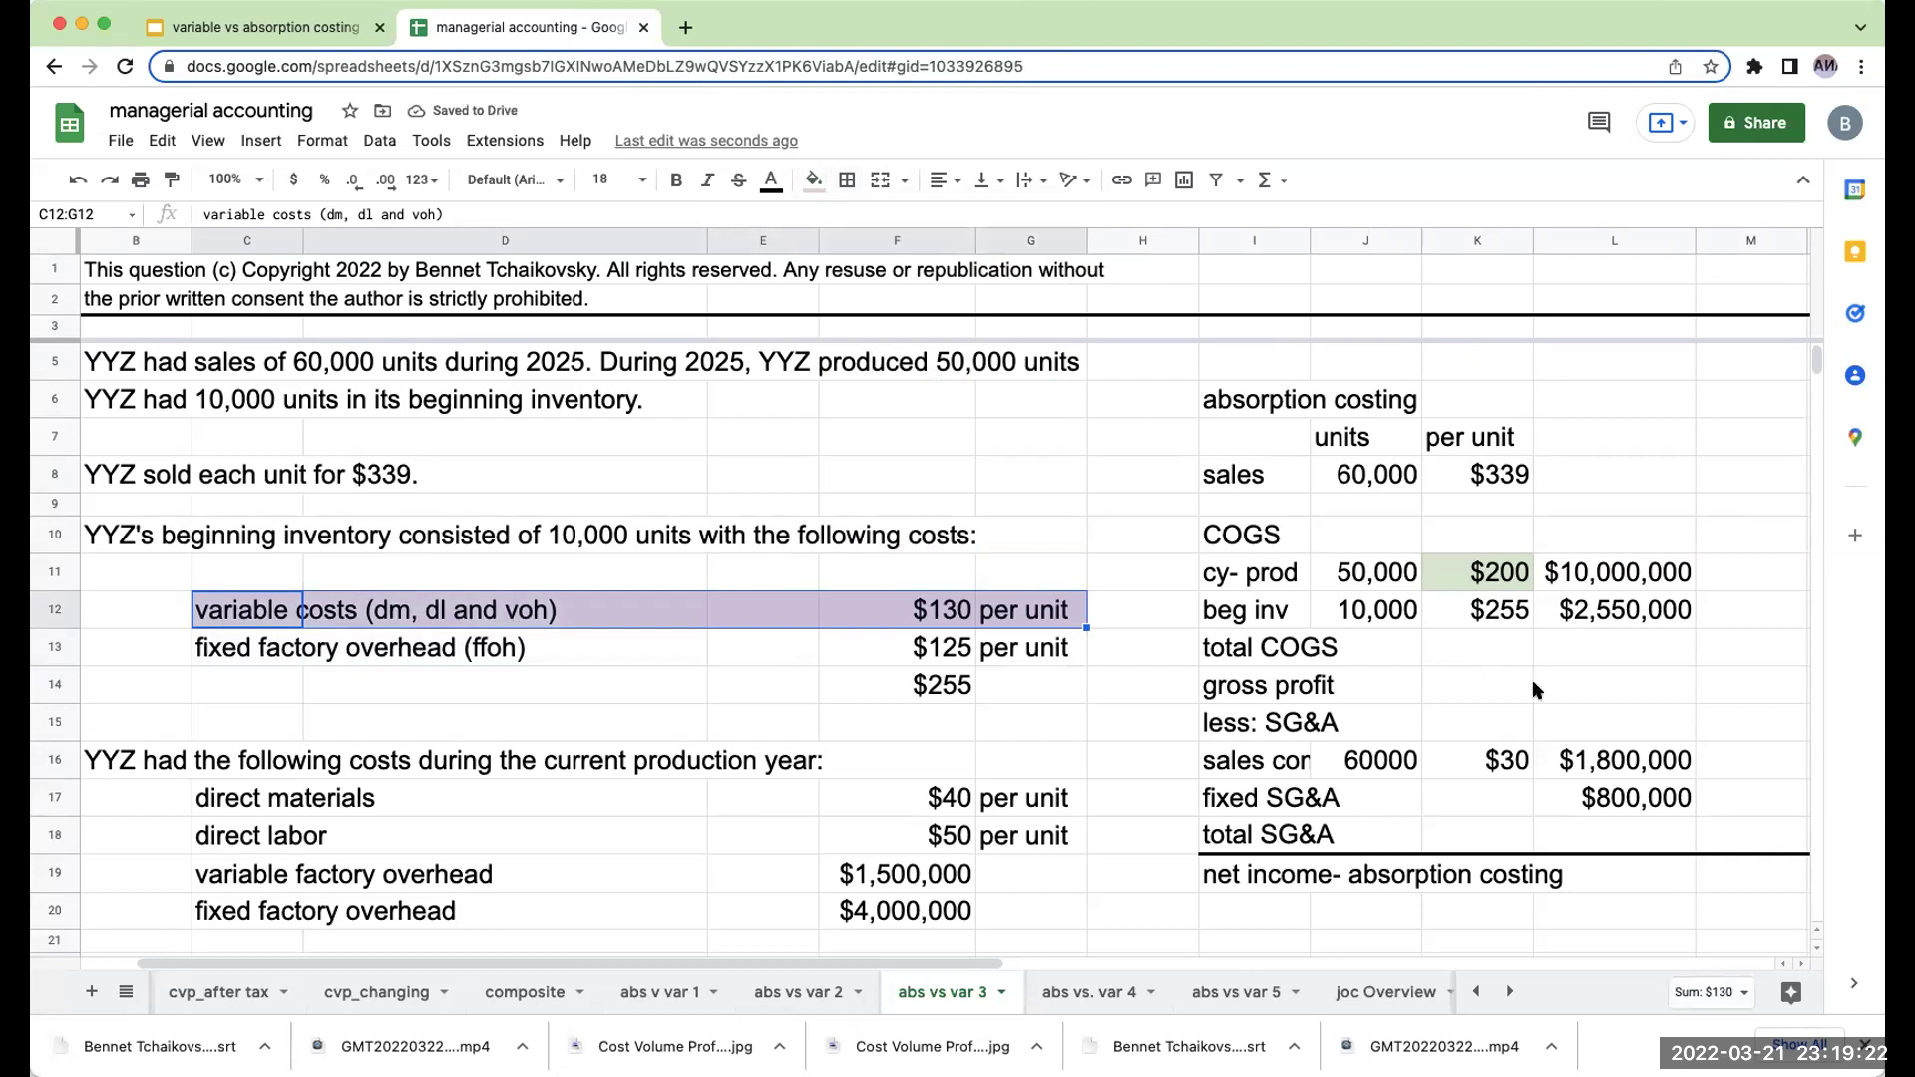
Add the heading "variable costing" in I21 below the absorption statement.
scroll(1284, 775, down, 3)
click(1277, 770)
text(variable costing)
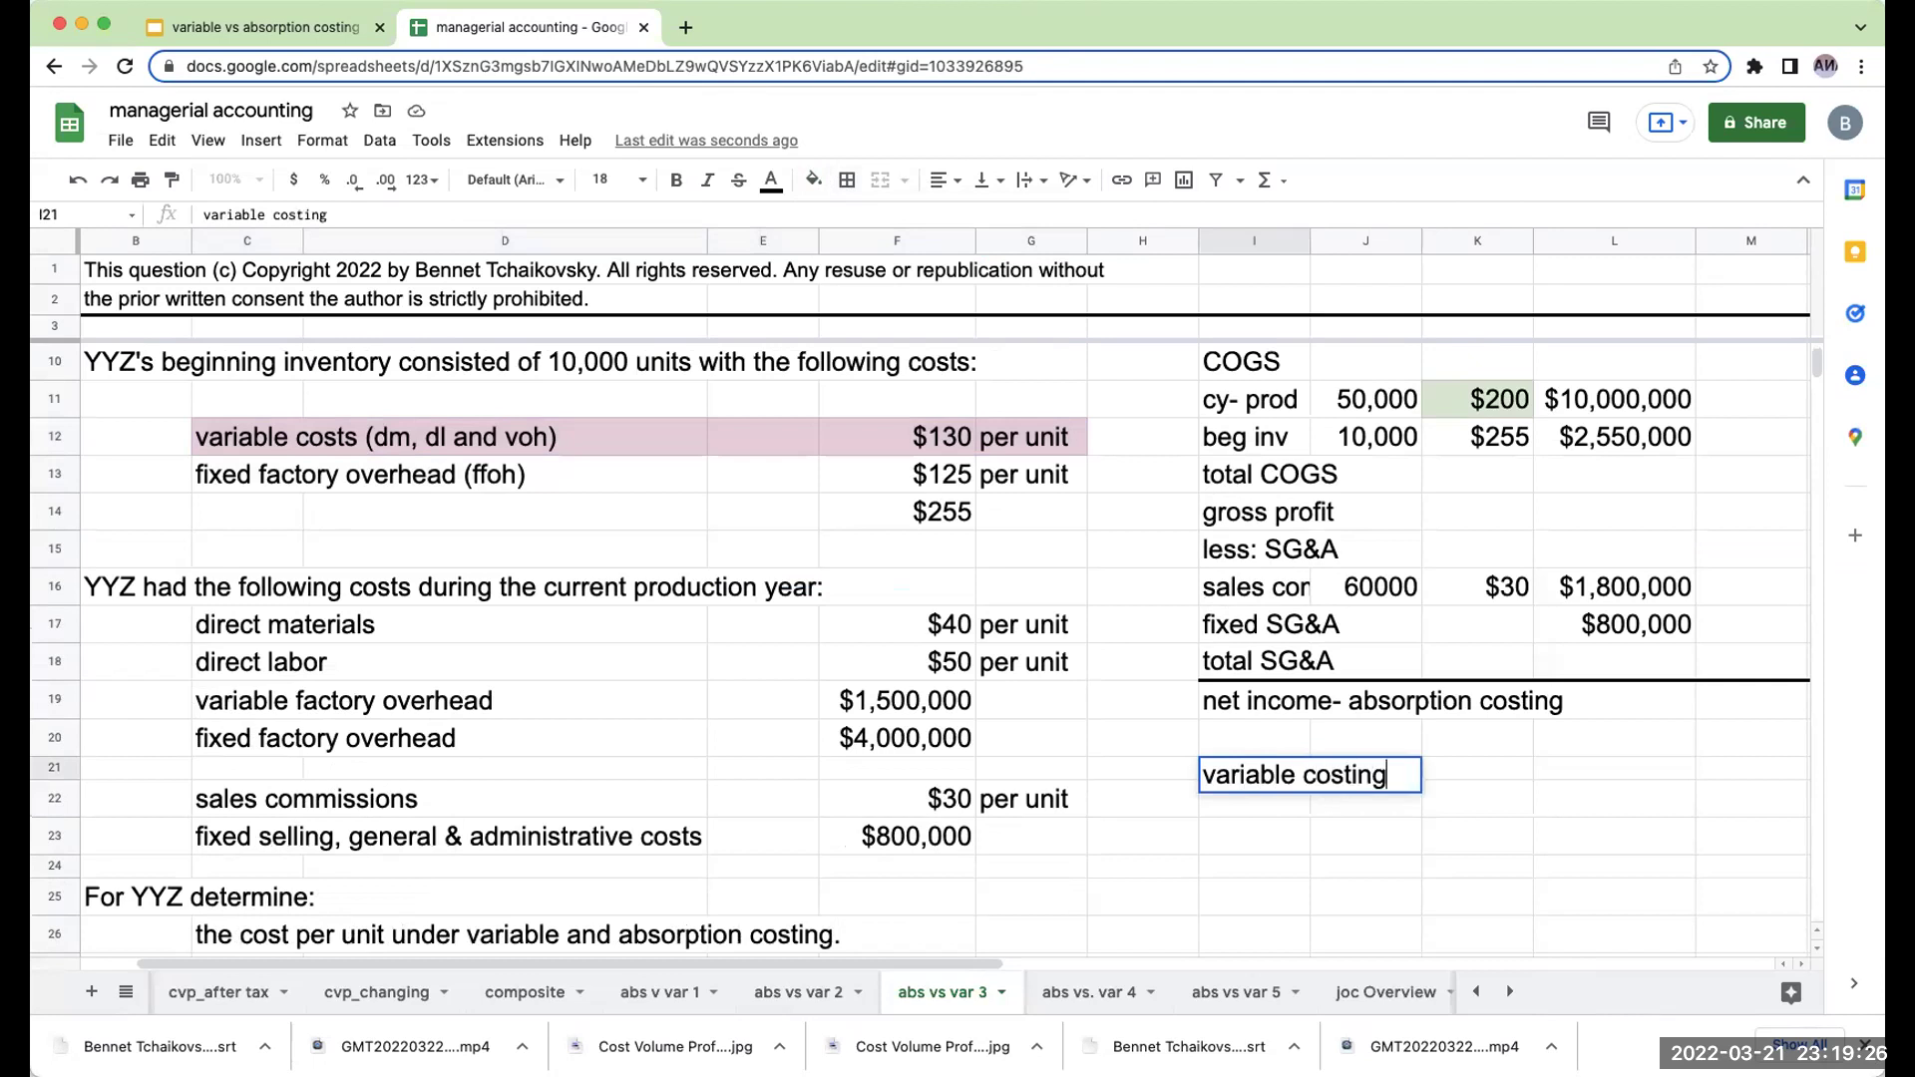
key(Return)
key(Return)
Link I23 to the sales label in I8 to start the variable costing statement.
scroll(1254, 777, up, 3)
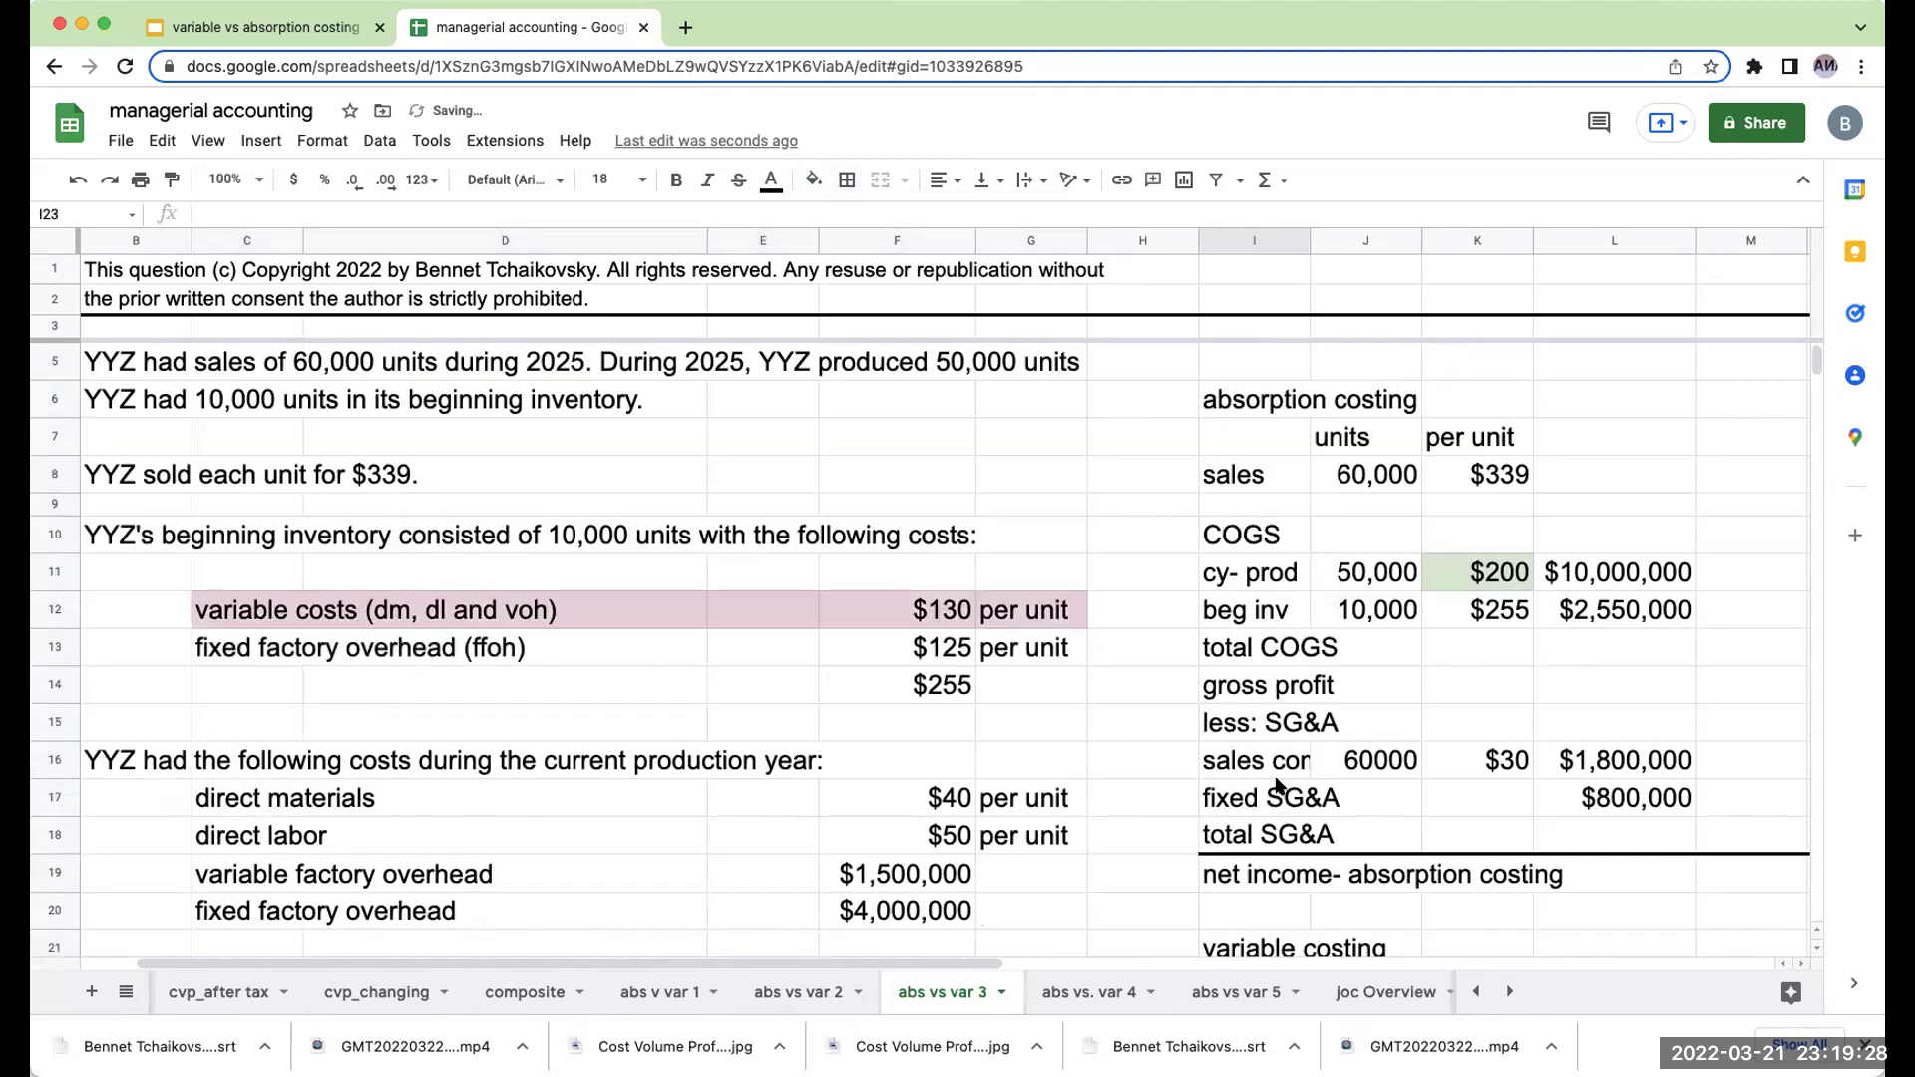
scroll(1526, 847, down, 3)
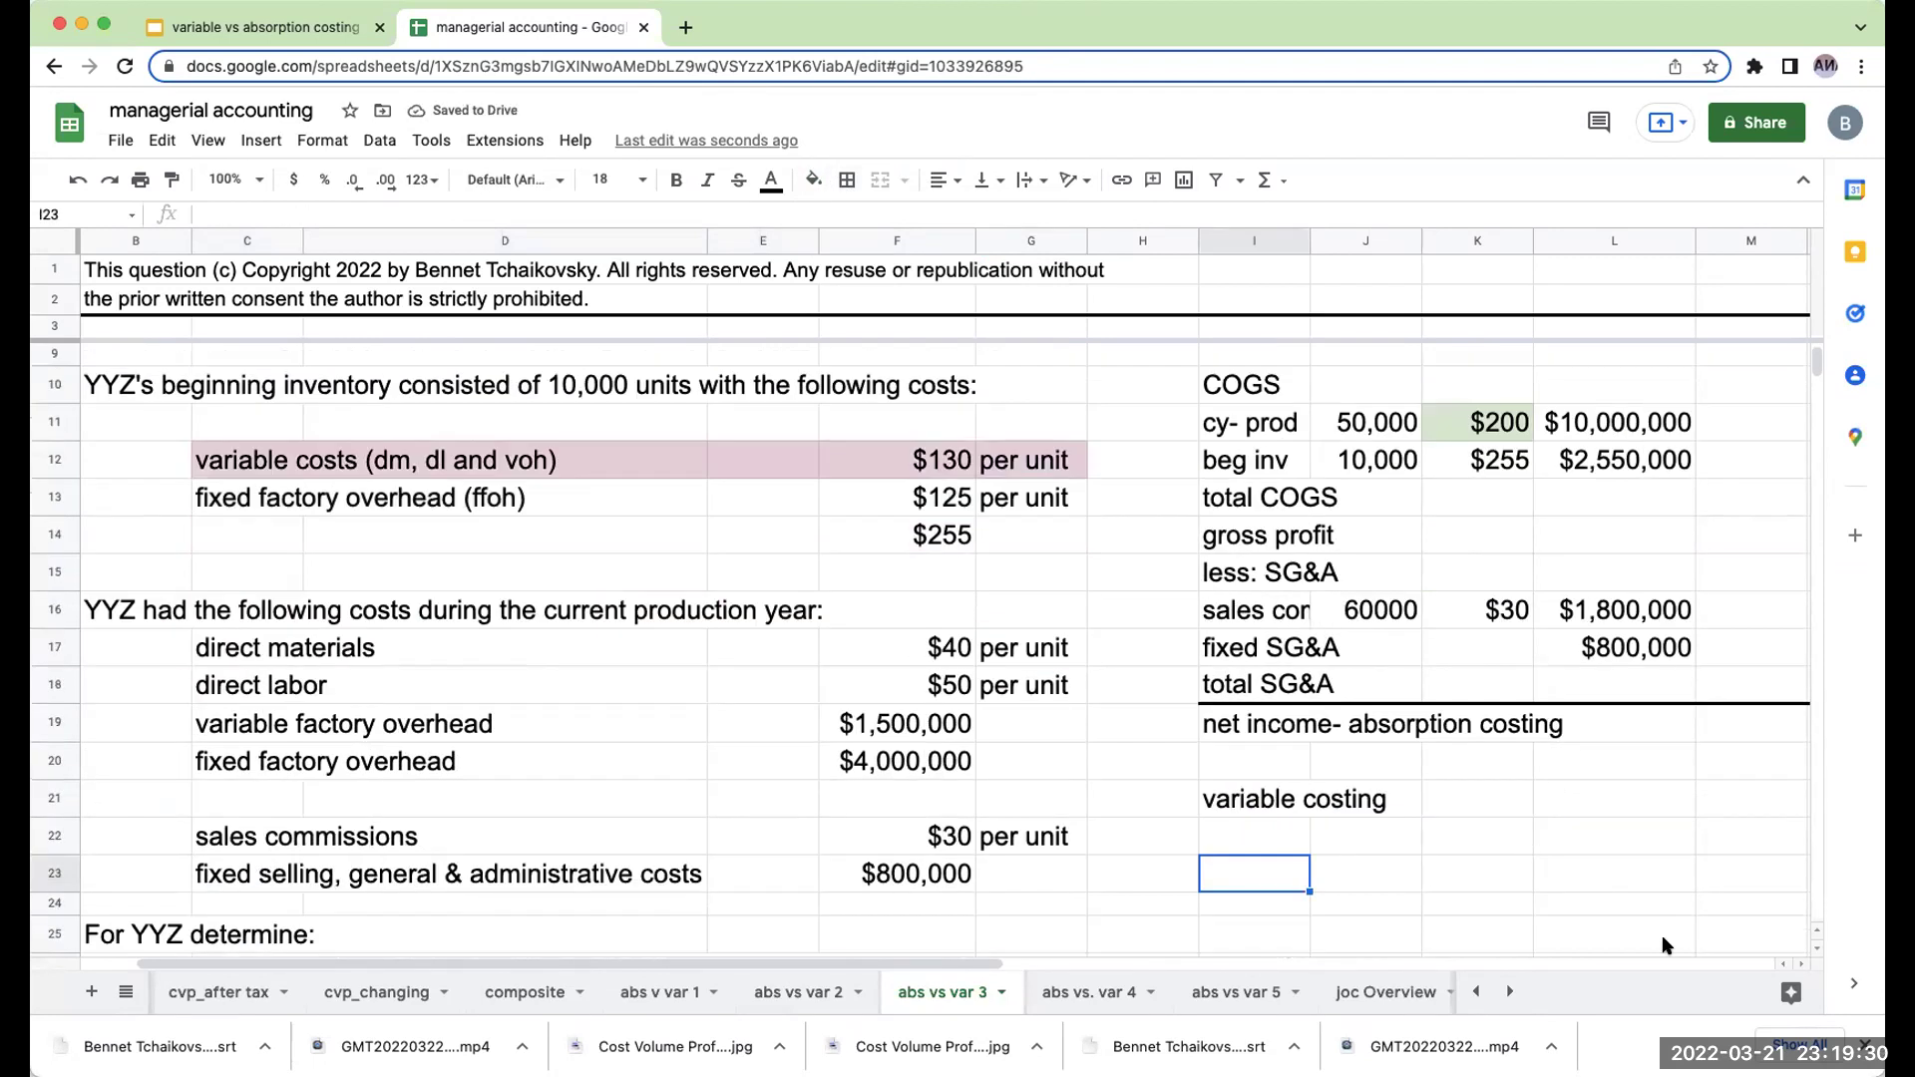
text(+)
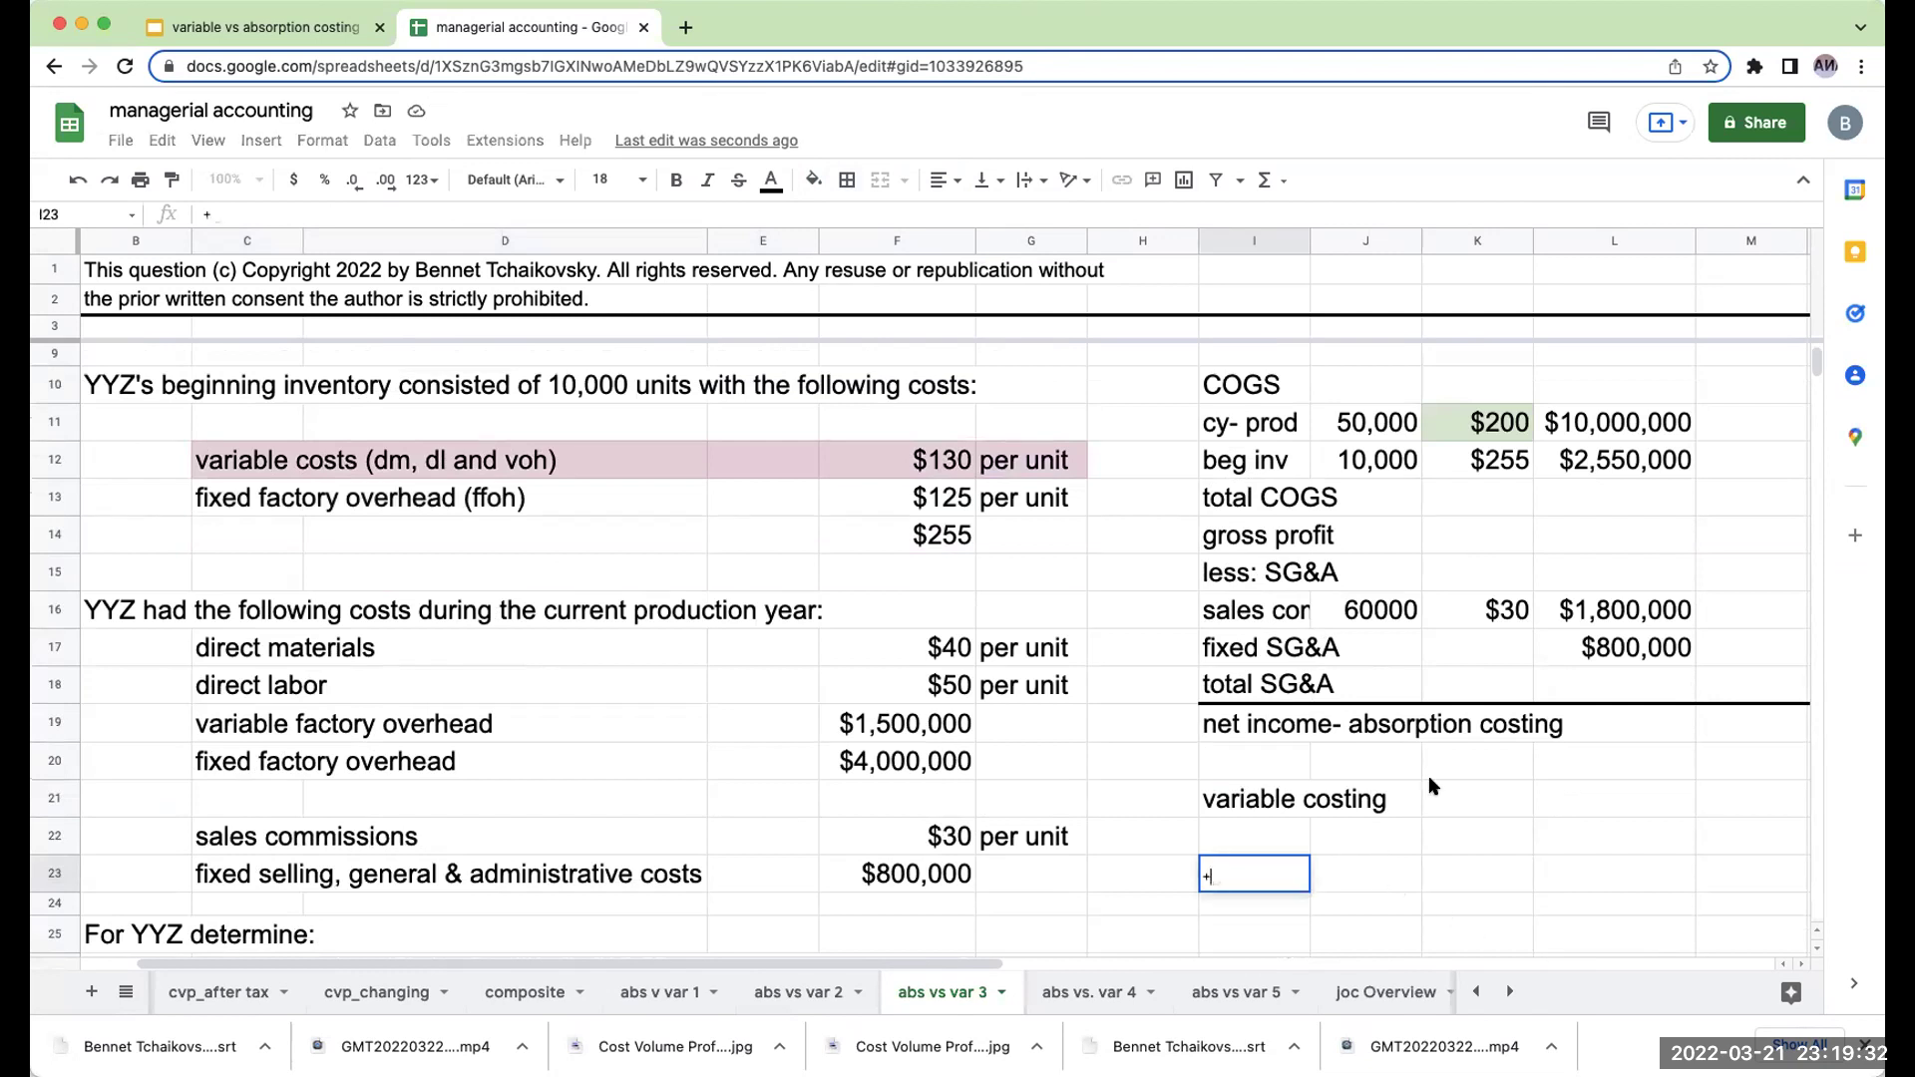
scroll(1428, 775, up, 3)
key(Escape)
key(Down)
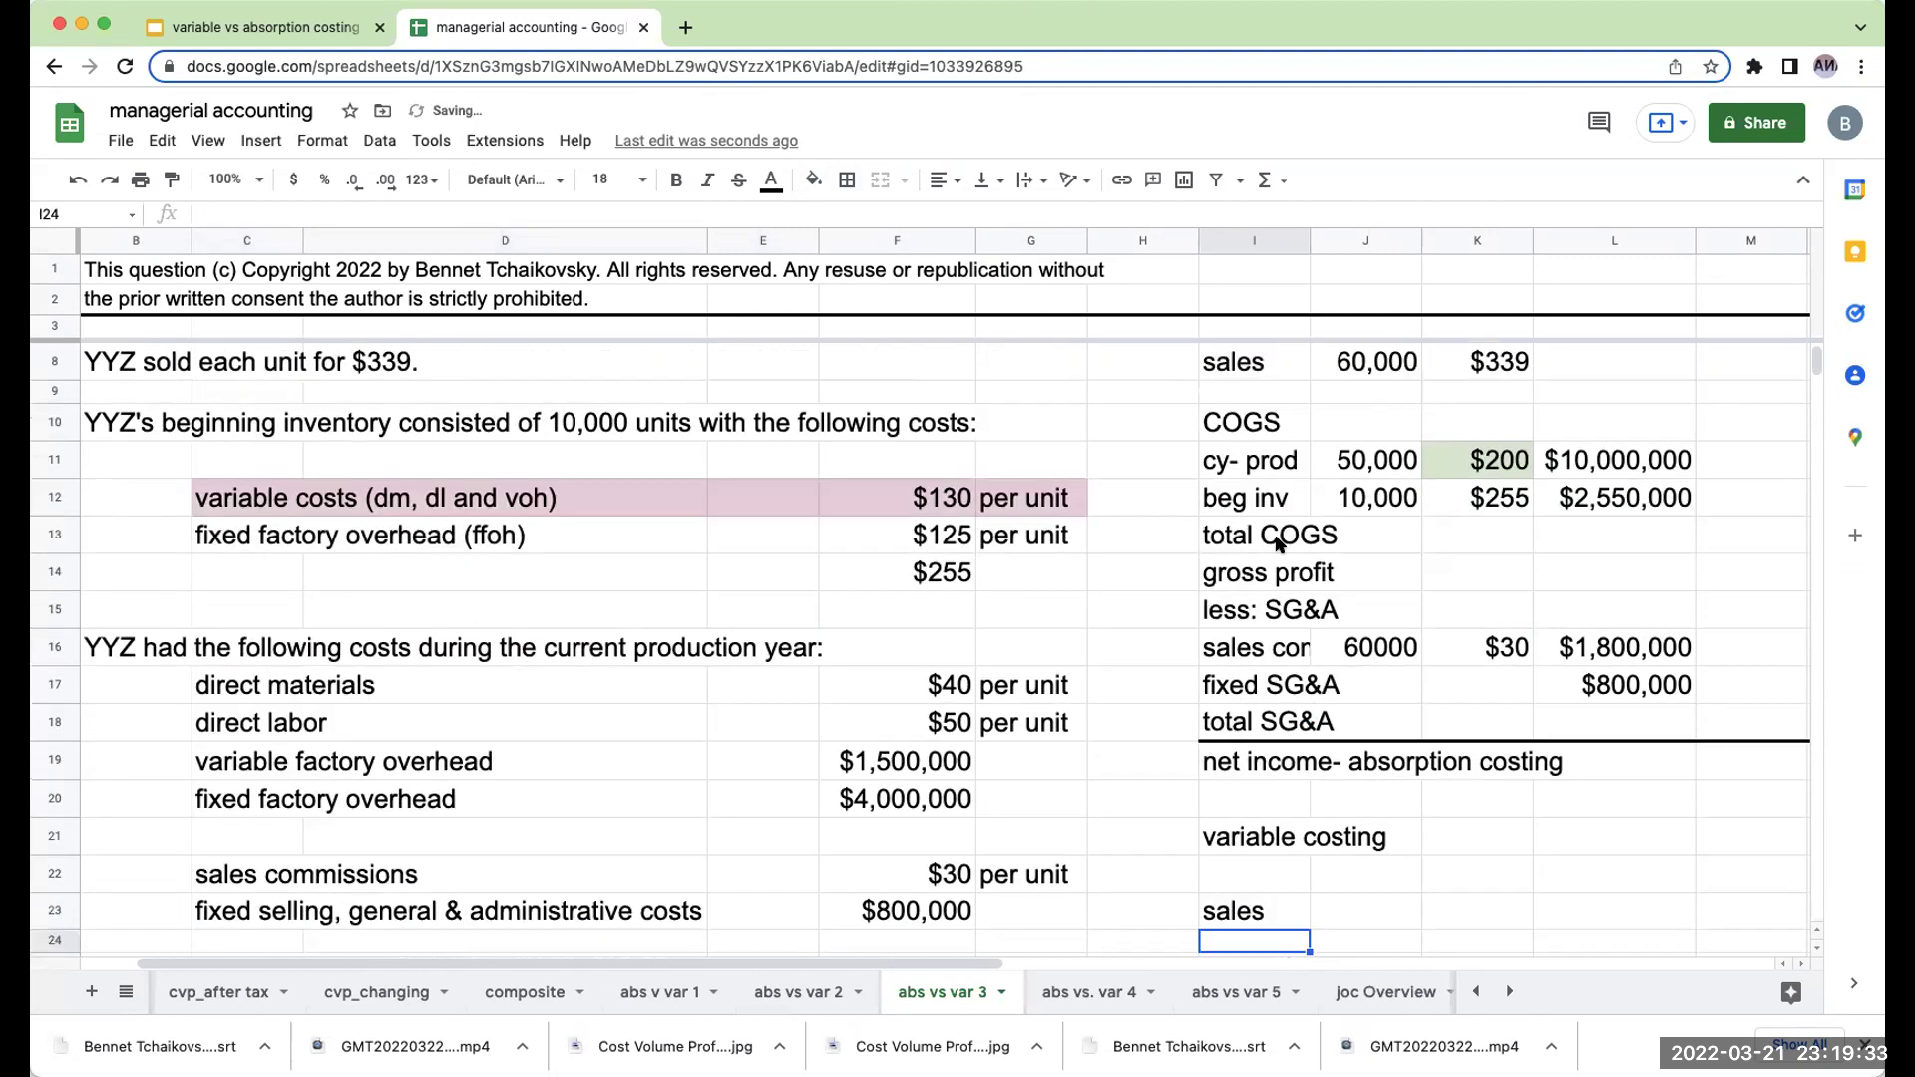
click(1374, 878)
text(units)
key(Return)
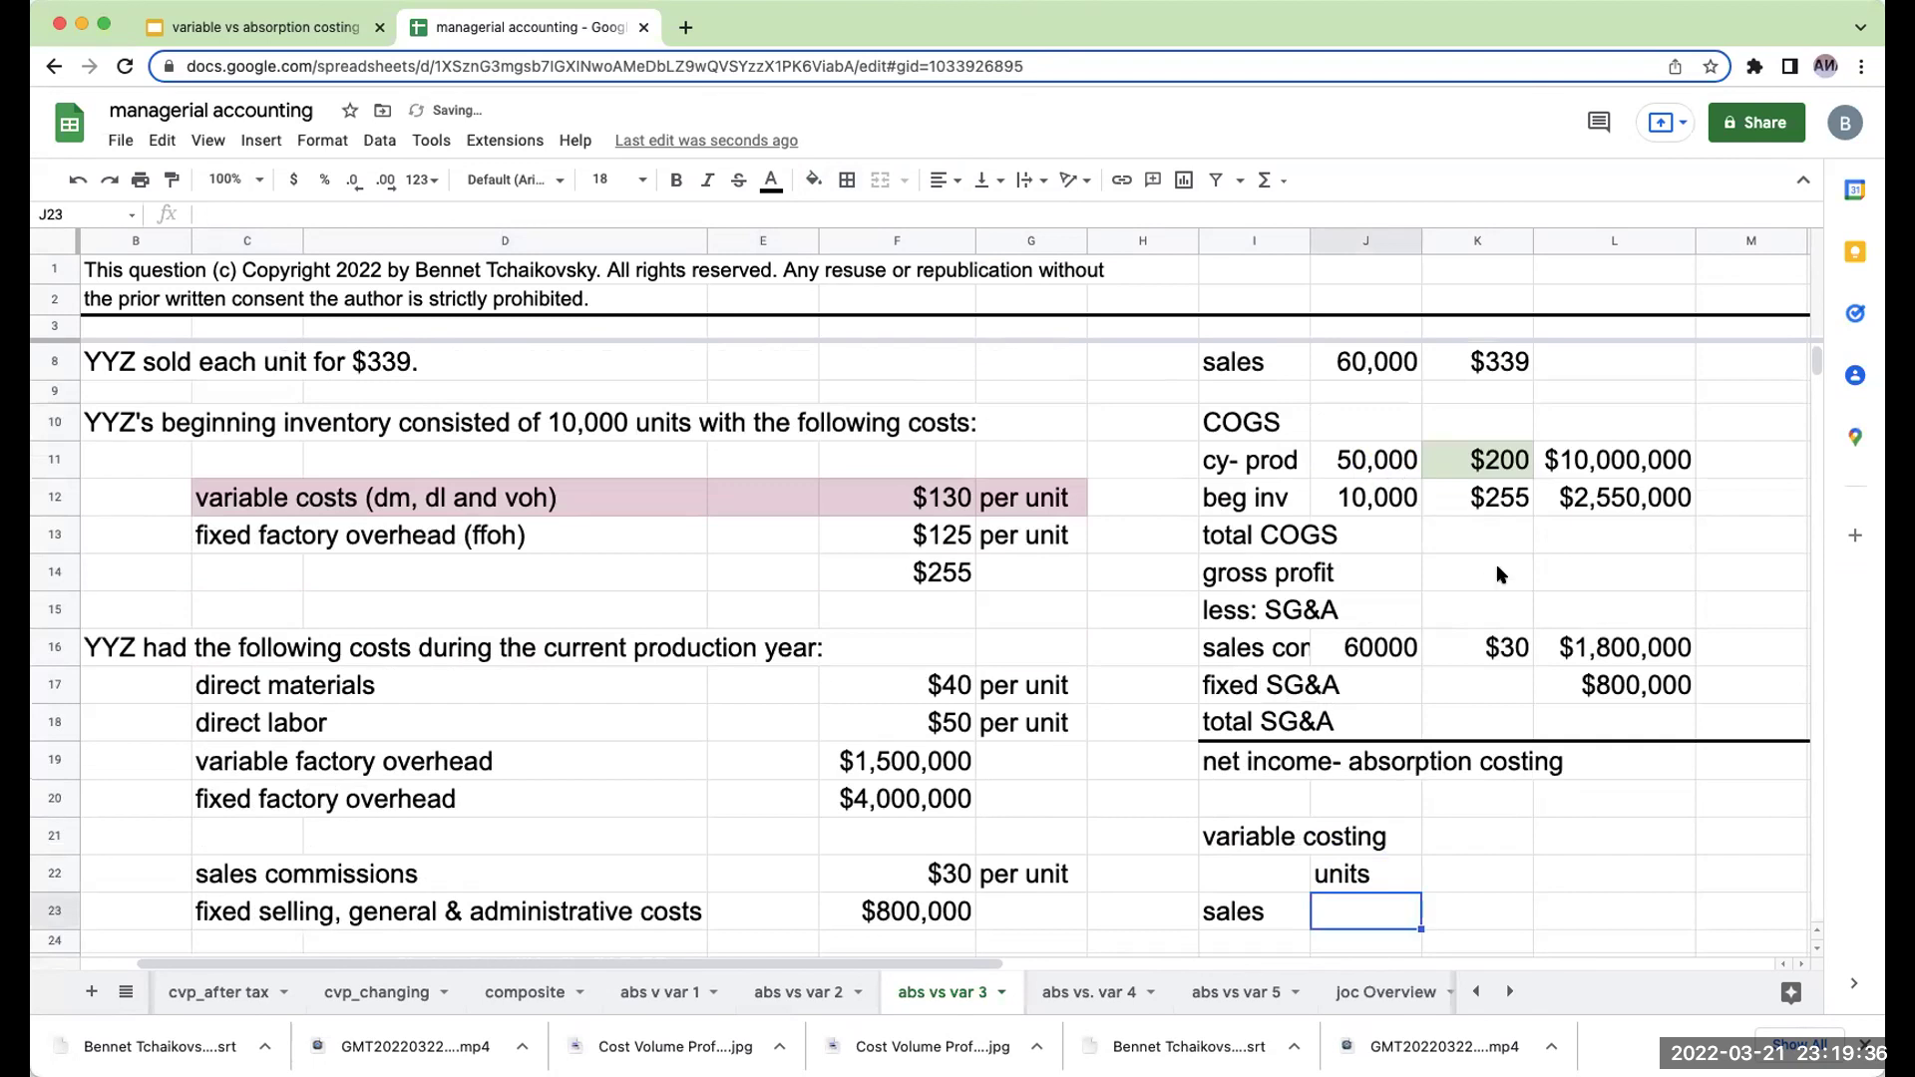
key(Up)
key(super+Right)
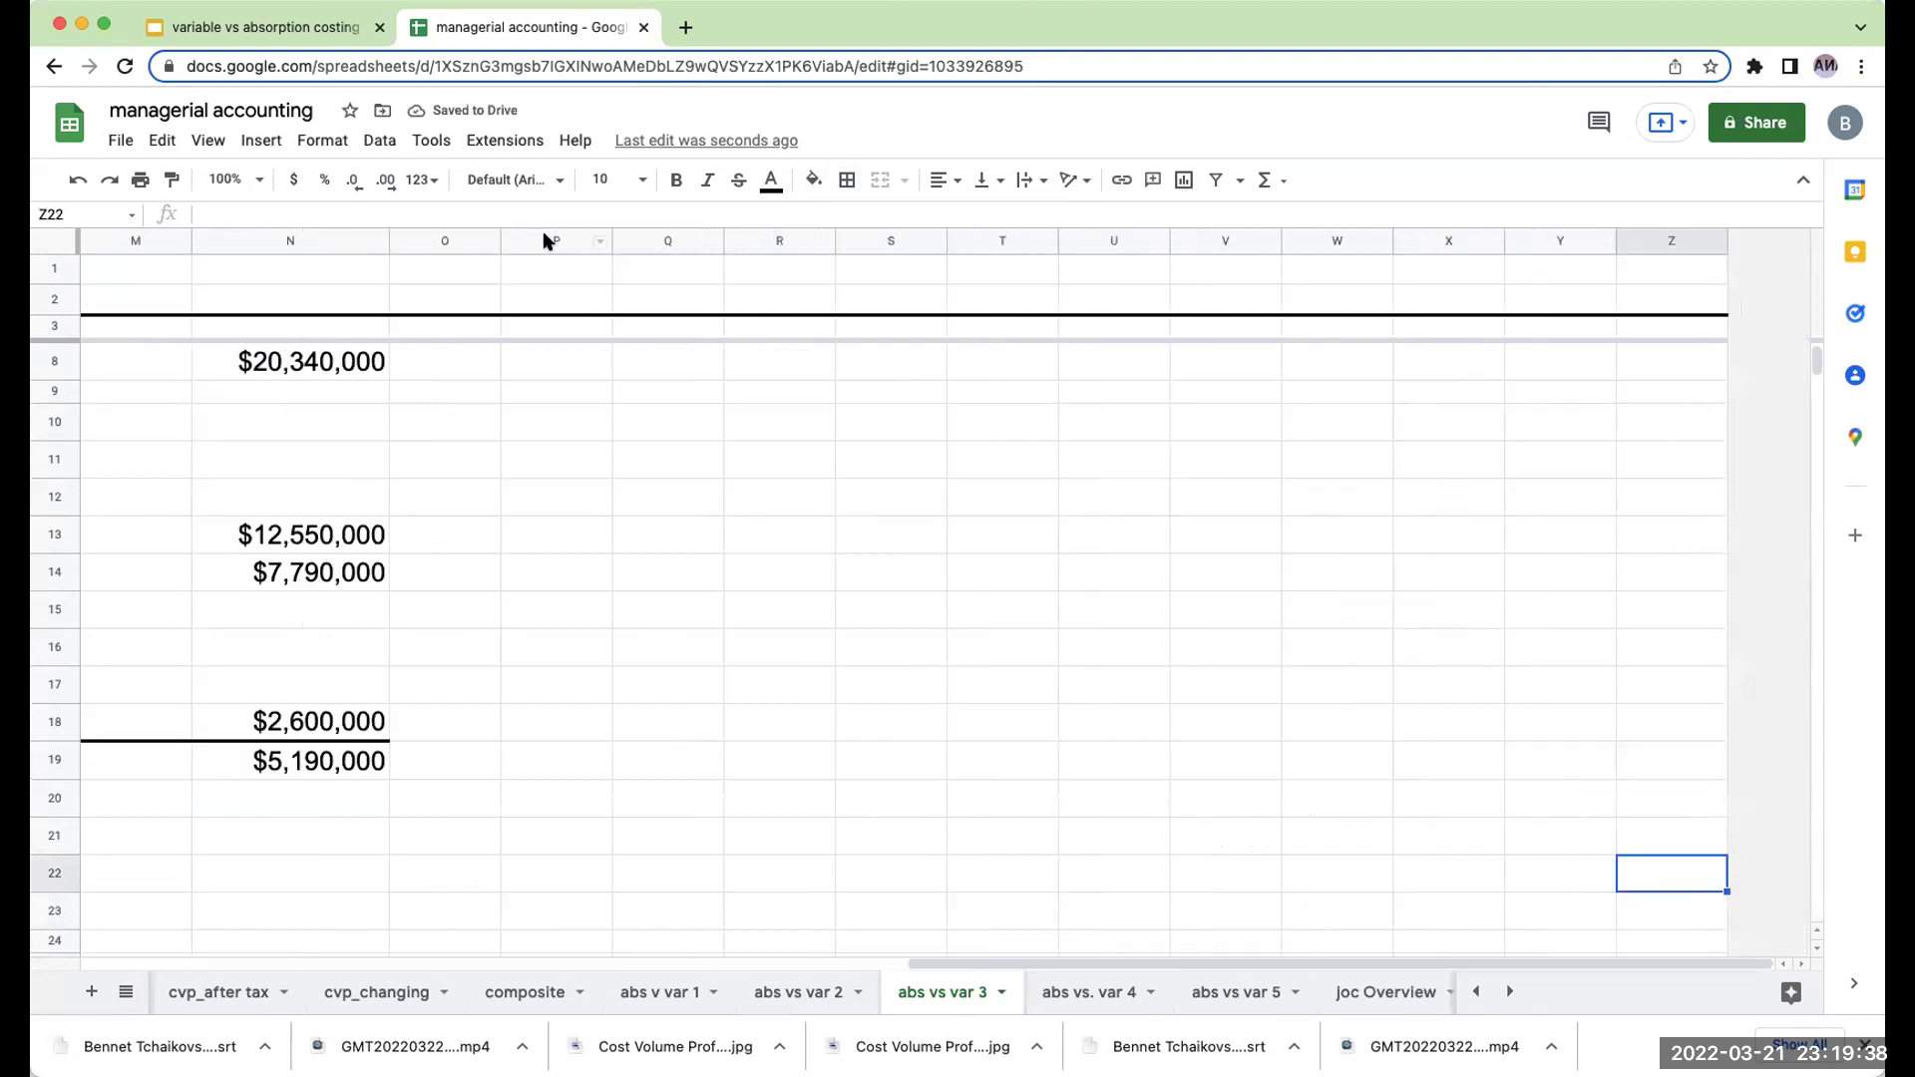
click(79, 180)
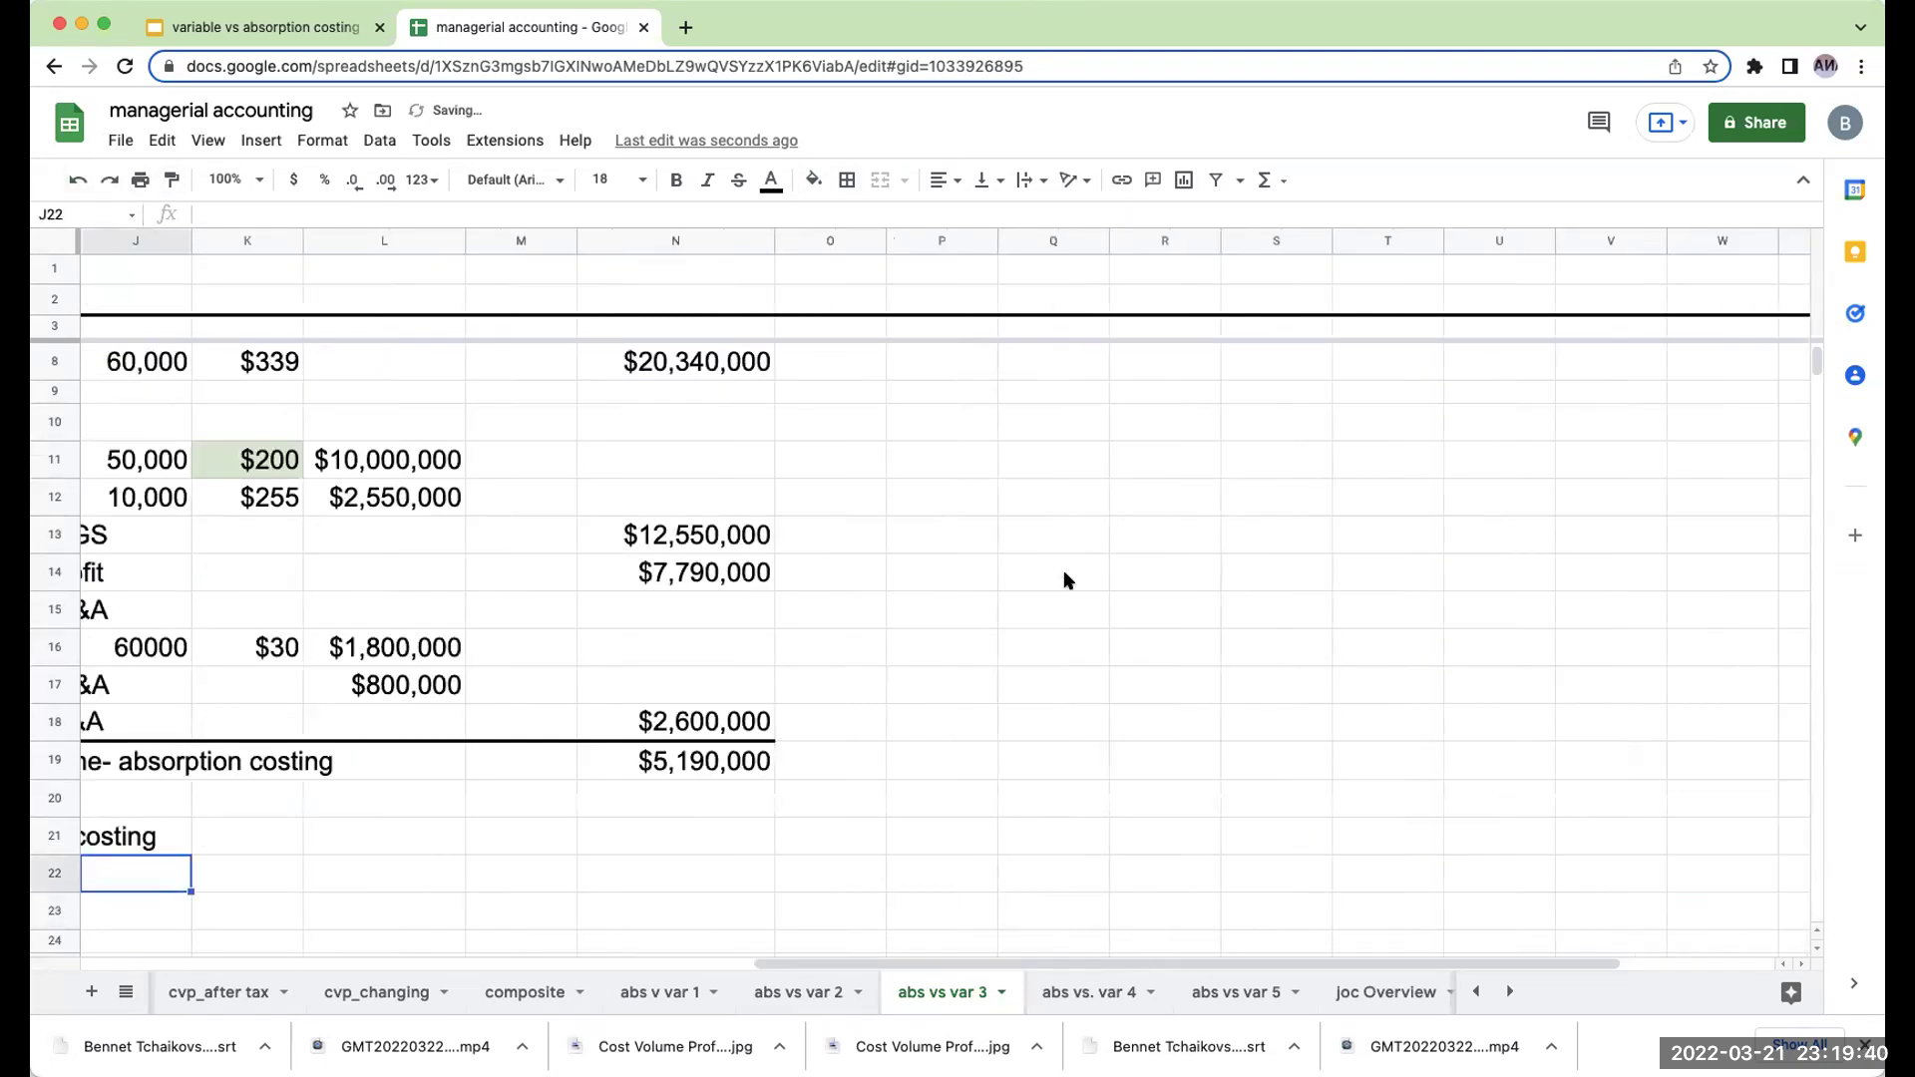
Add "units" and "per unit" headings in J22:K22 and link the sales figures in J23:K23 to J8:K8.
key(super+z)
key(super+z)
key(super+z)
key(super+z)
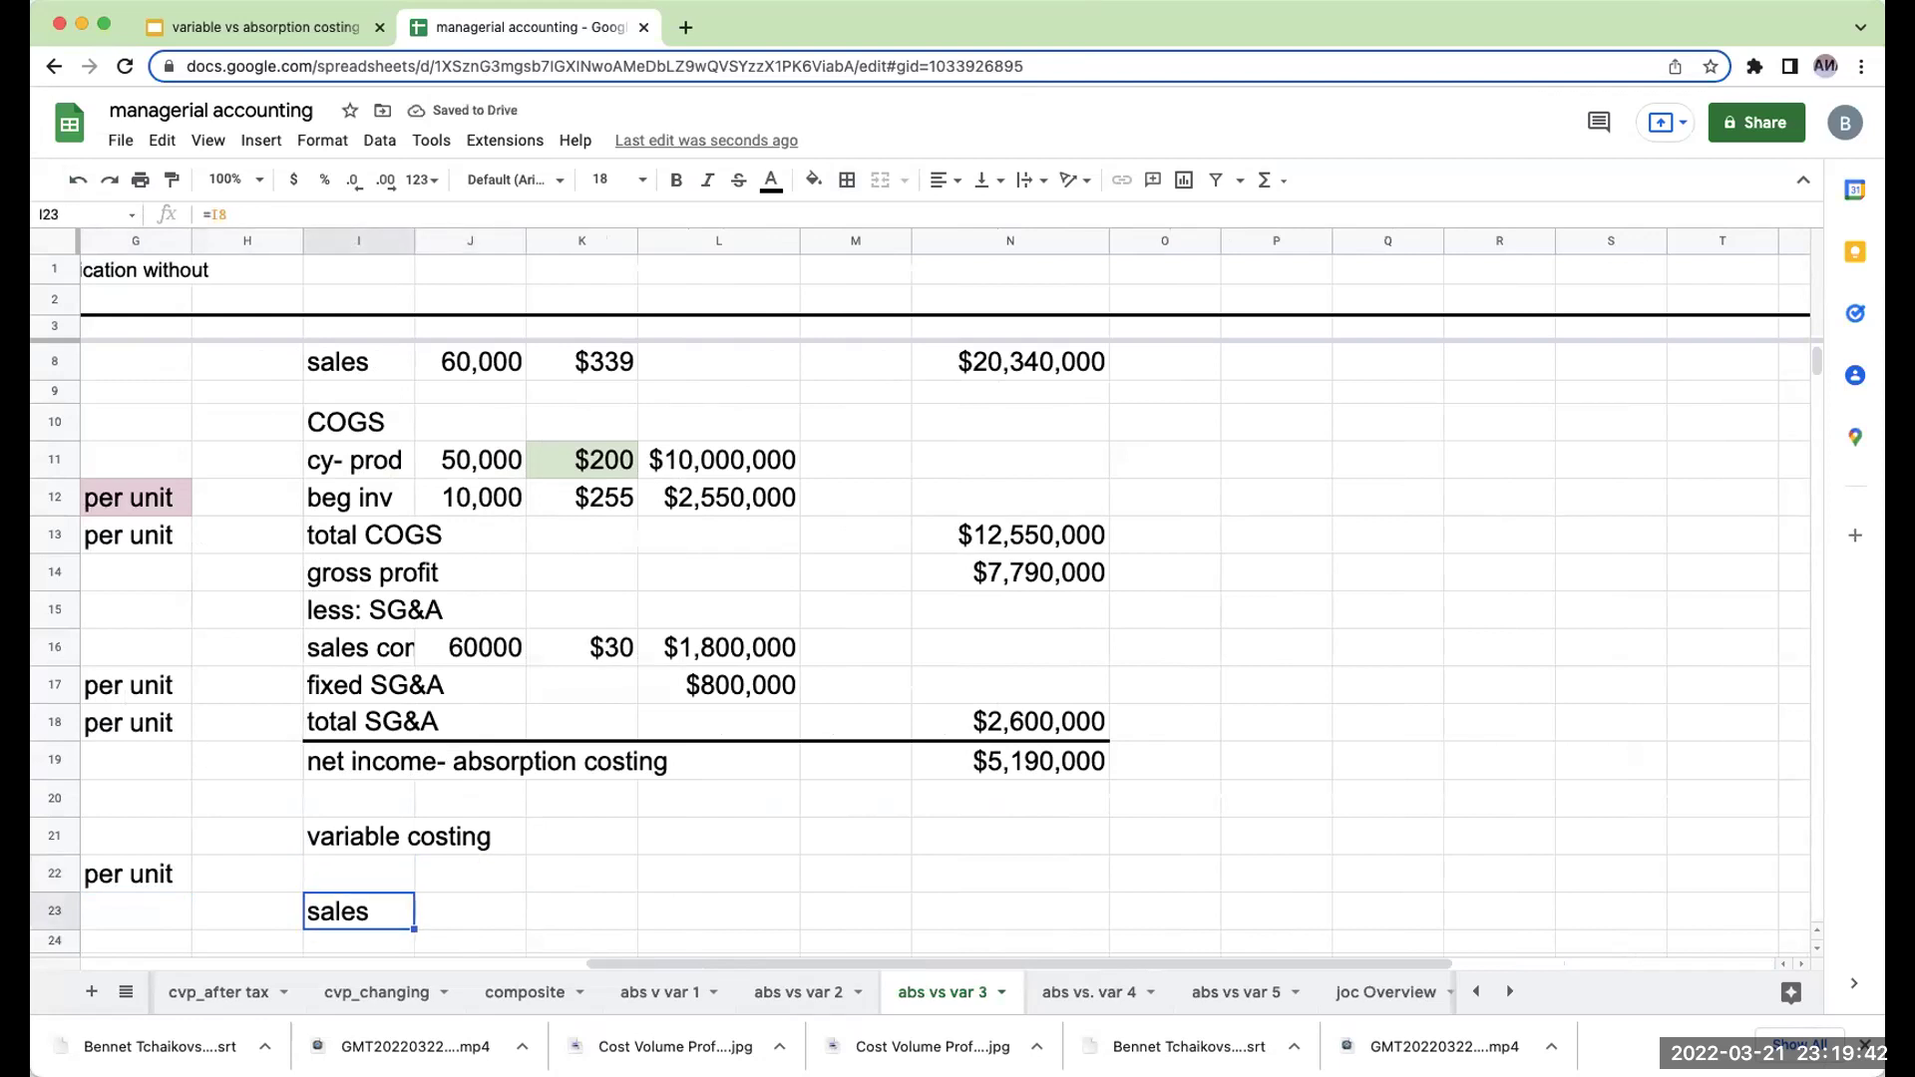
key(super+shift+z)
key(super+shift+z)
key(super+shift+z)
key(super+shift+z)
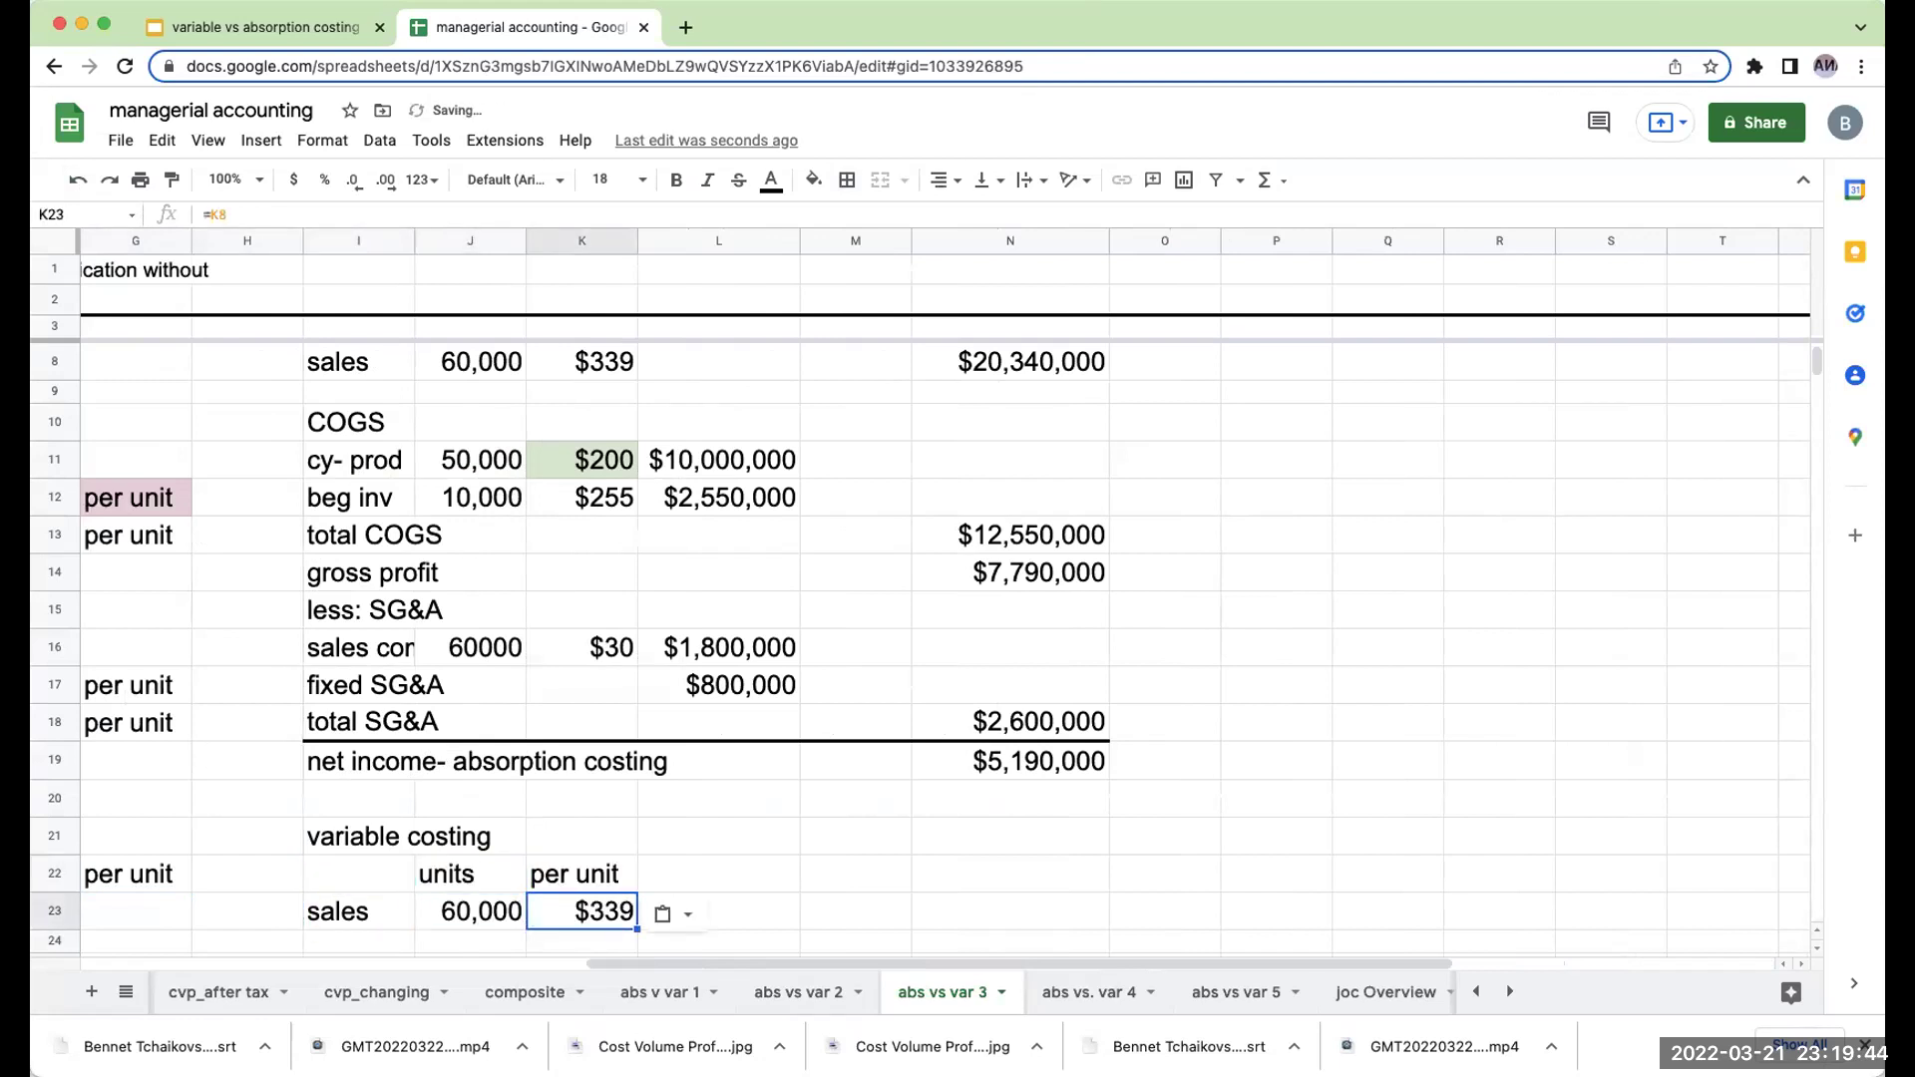
Add the column heading "total" in N22 for the variable costing statement.
click(718, 910)
click(855, 911)
click(1009, 911)
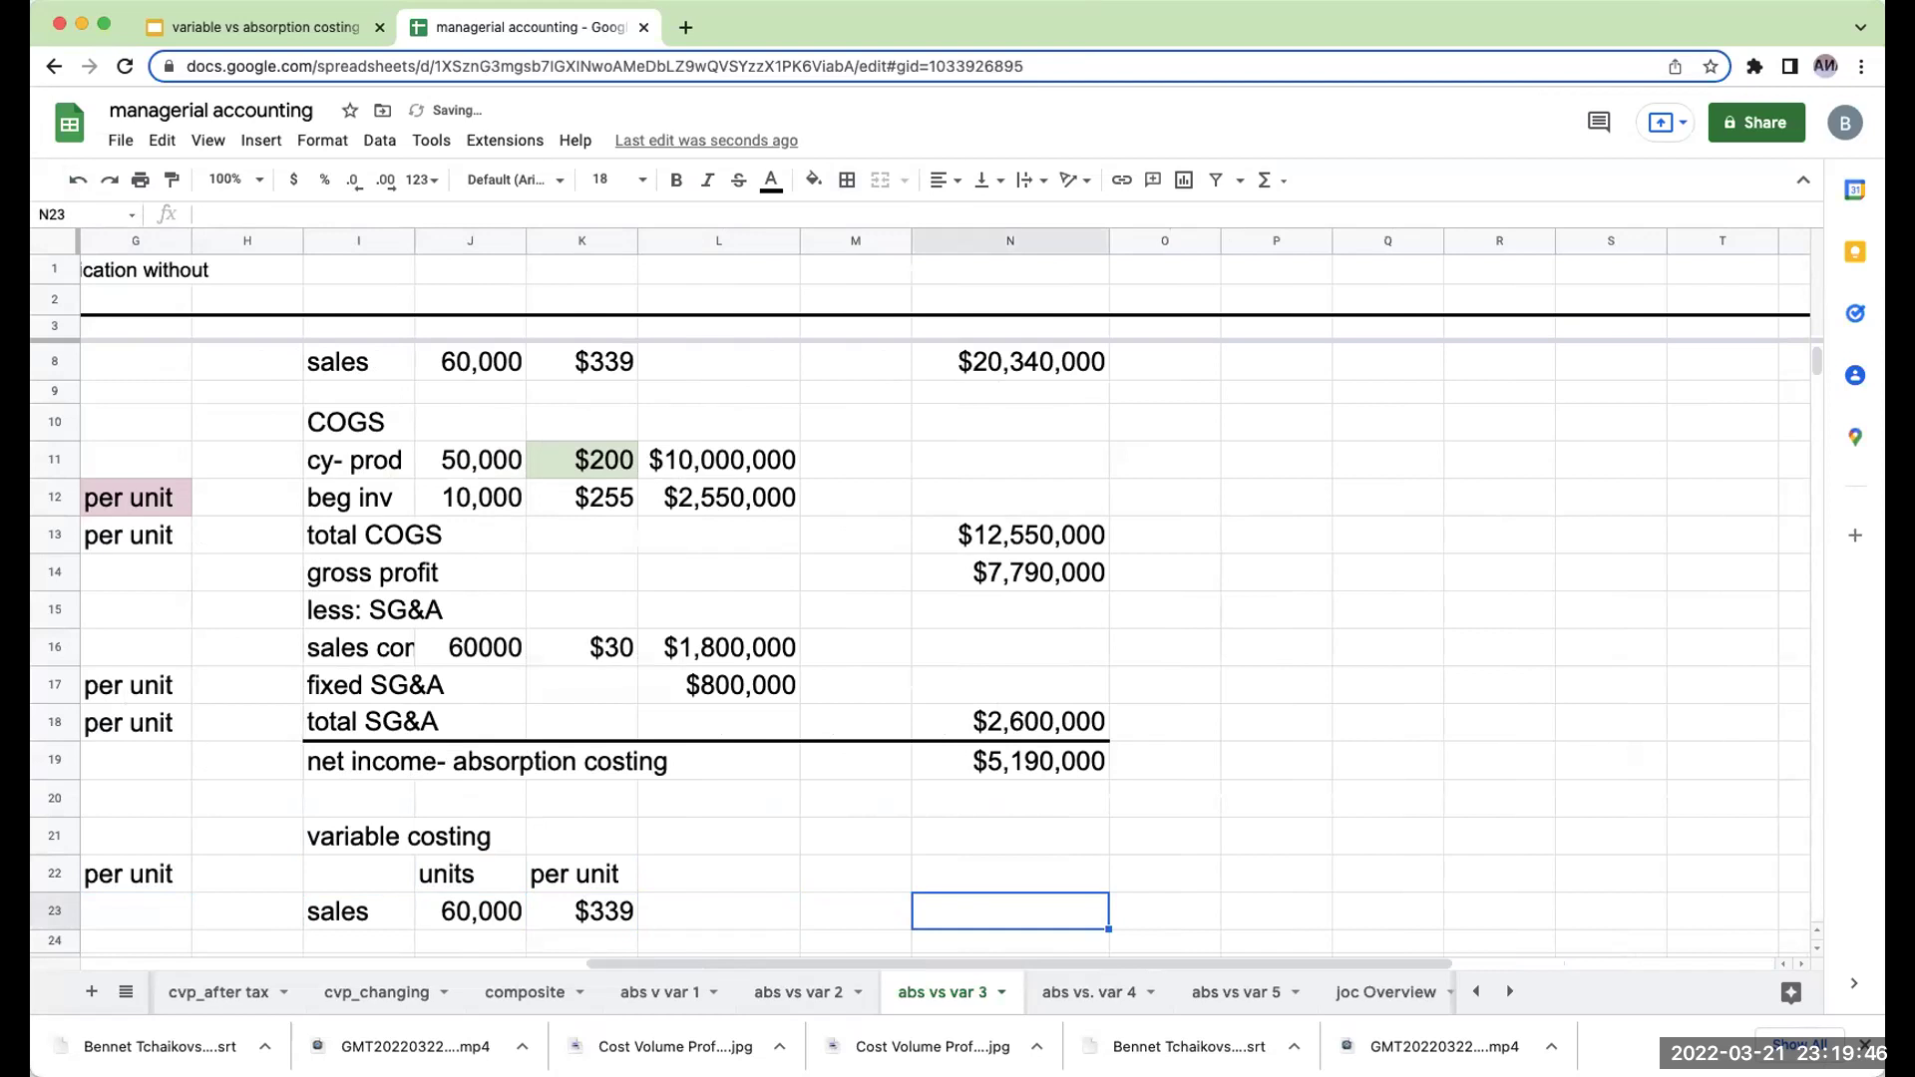
click(1009, 874)
text(total)
key(Return)
Calculate total sales in N23 as units in J23 times the per-unit price in K23.
text(+)
key(Left)
key(Left)
key(Left)
key(Left)
text(*)
key(Left)
key(Left)
key(Left)
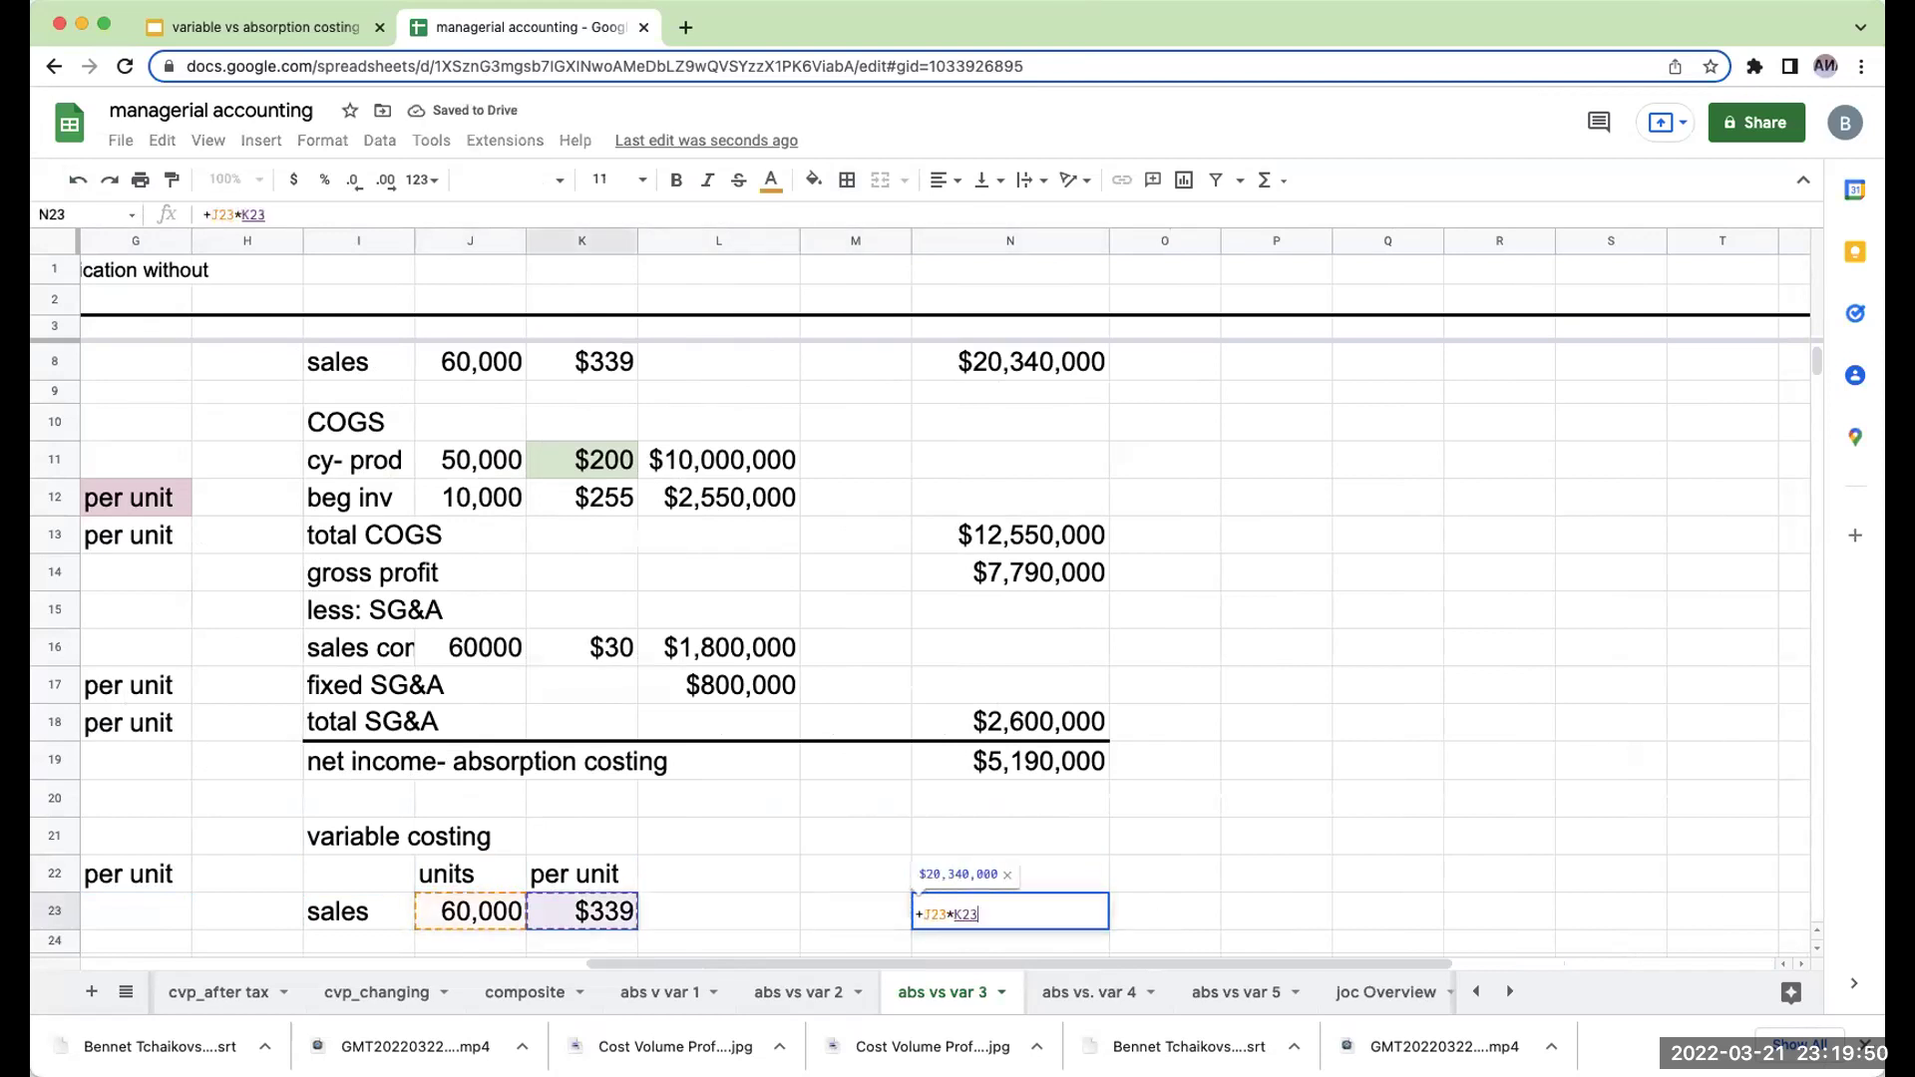
key(Return)
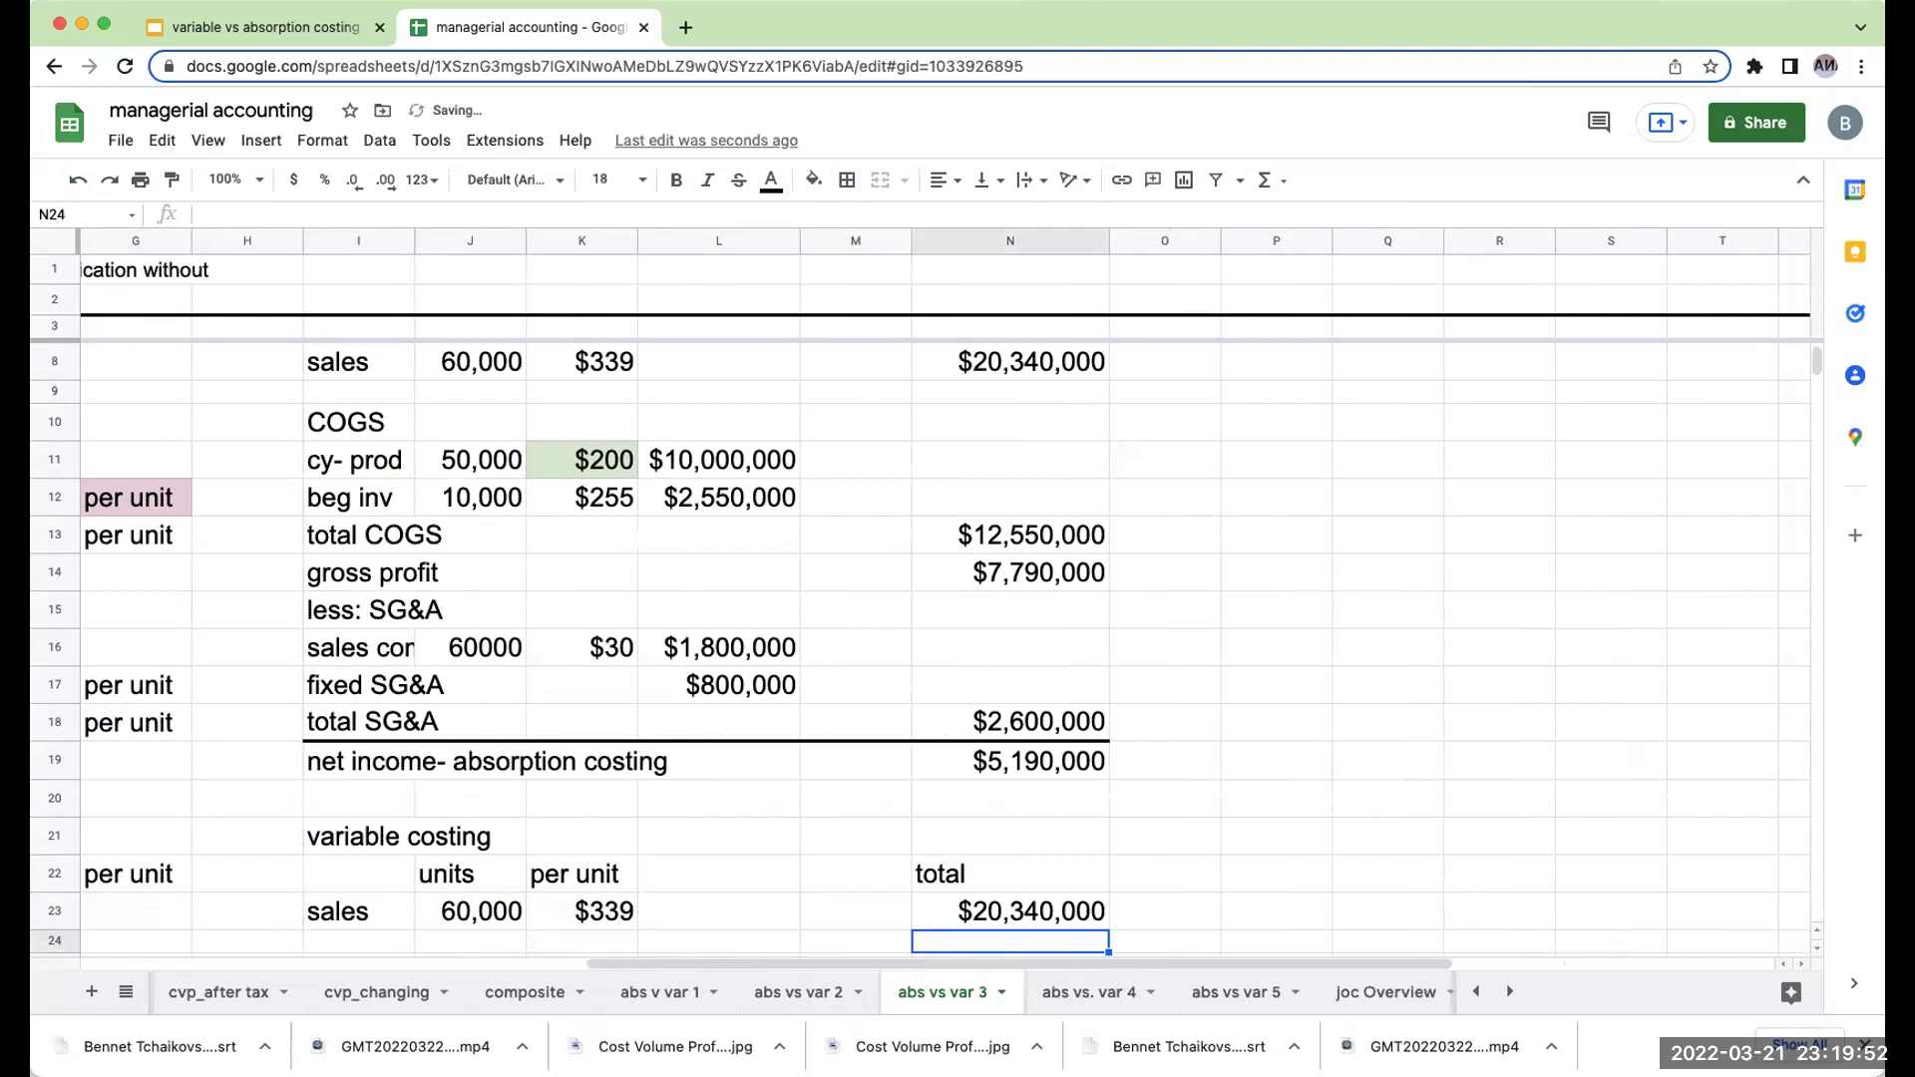
Enter "less: variable costs" in I24 and "var cogs" in I25 of the variable costing statement.
key(Left)
key(Left)
key(Left)
key(Left)
key(Left)
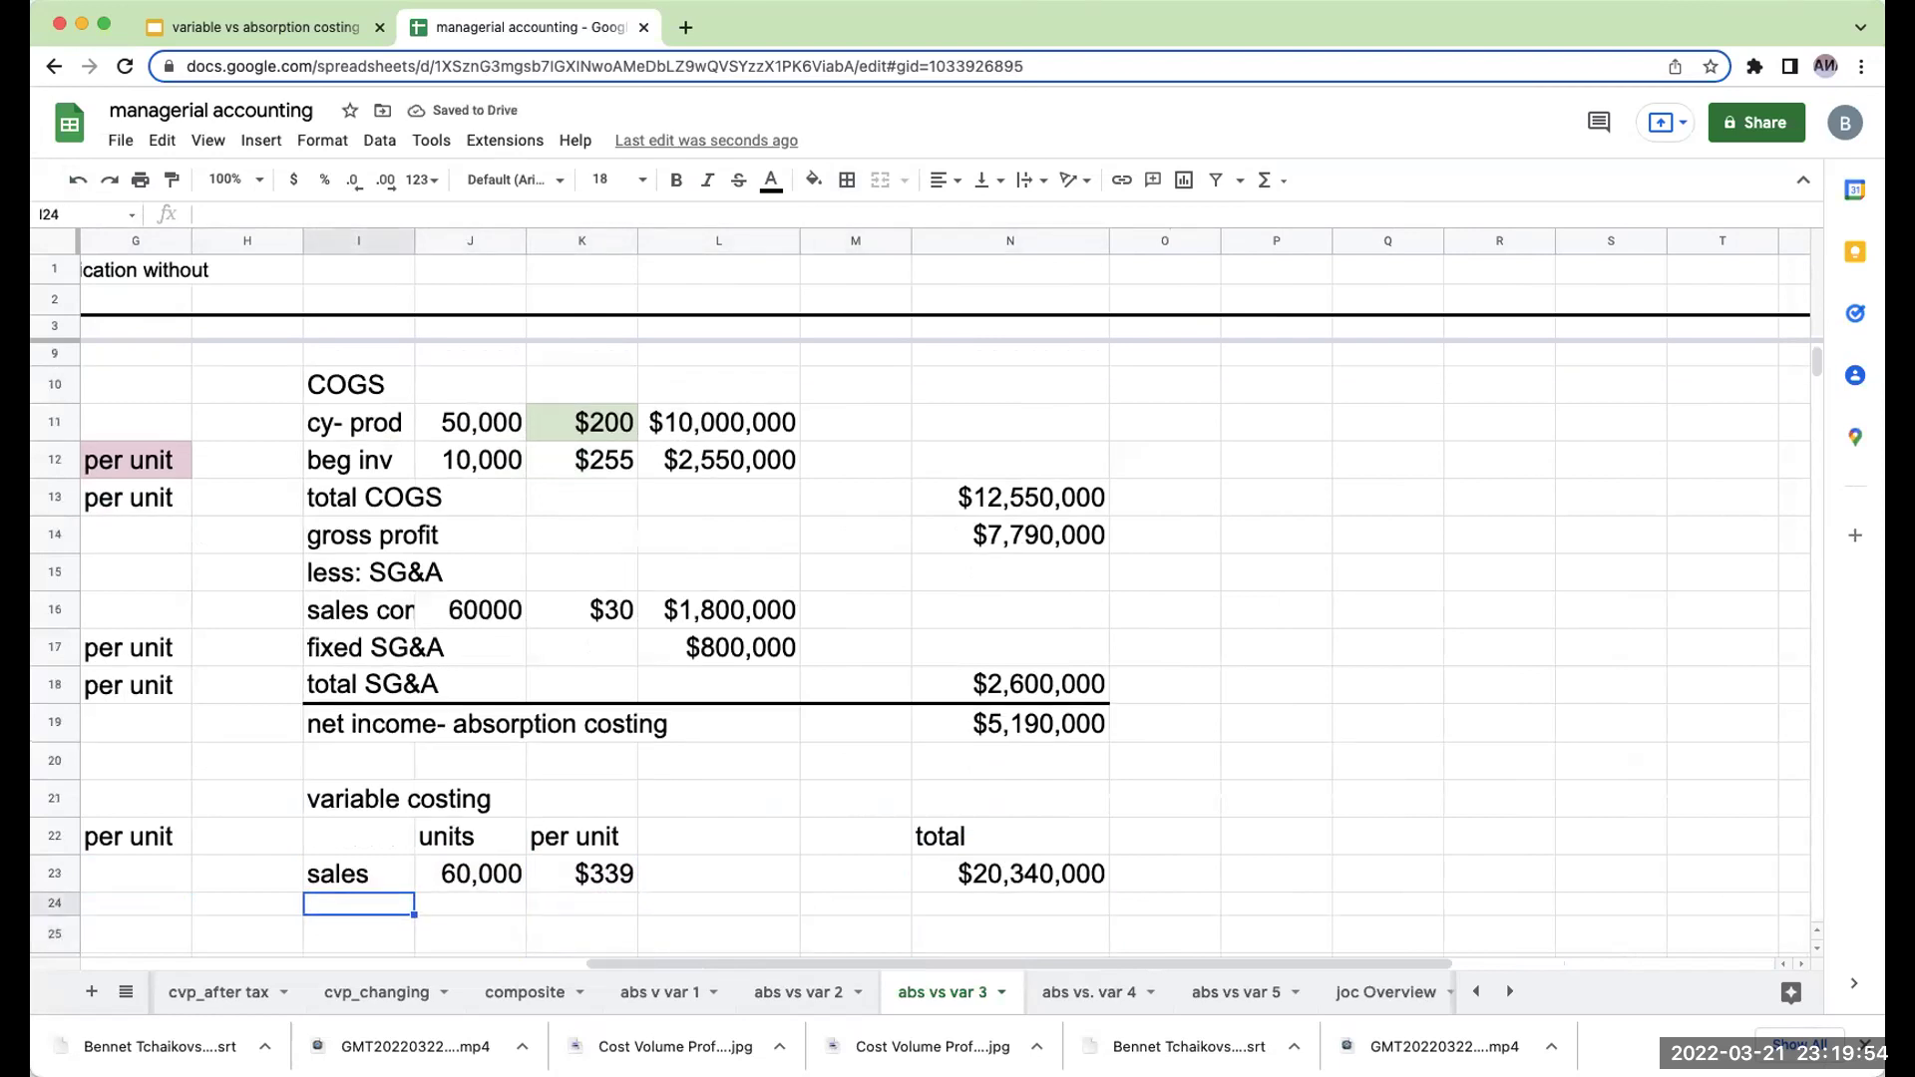
text(less: viar)
key(BackSpace)
text(ariable costs)
key(Return)
text(var cogs)
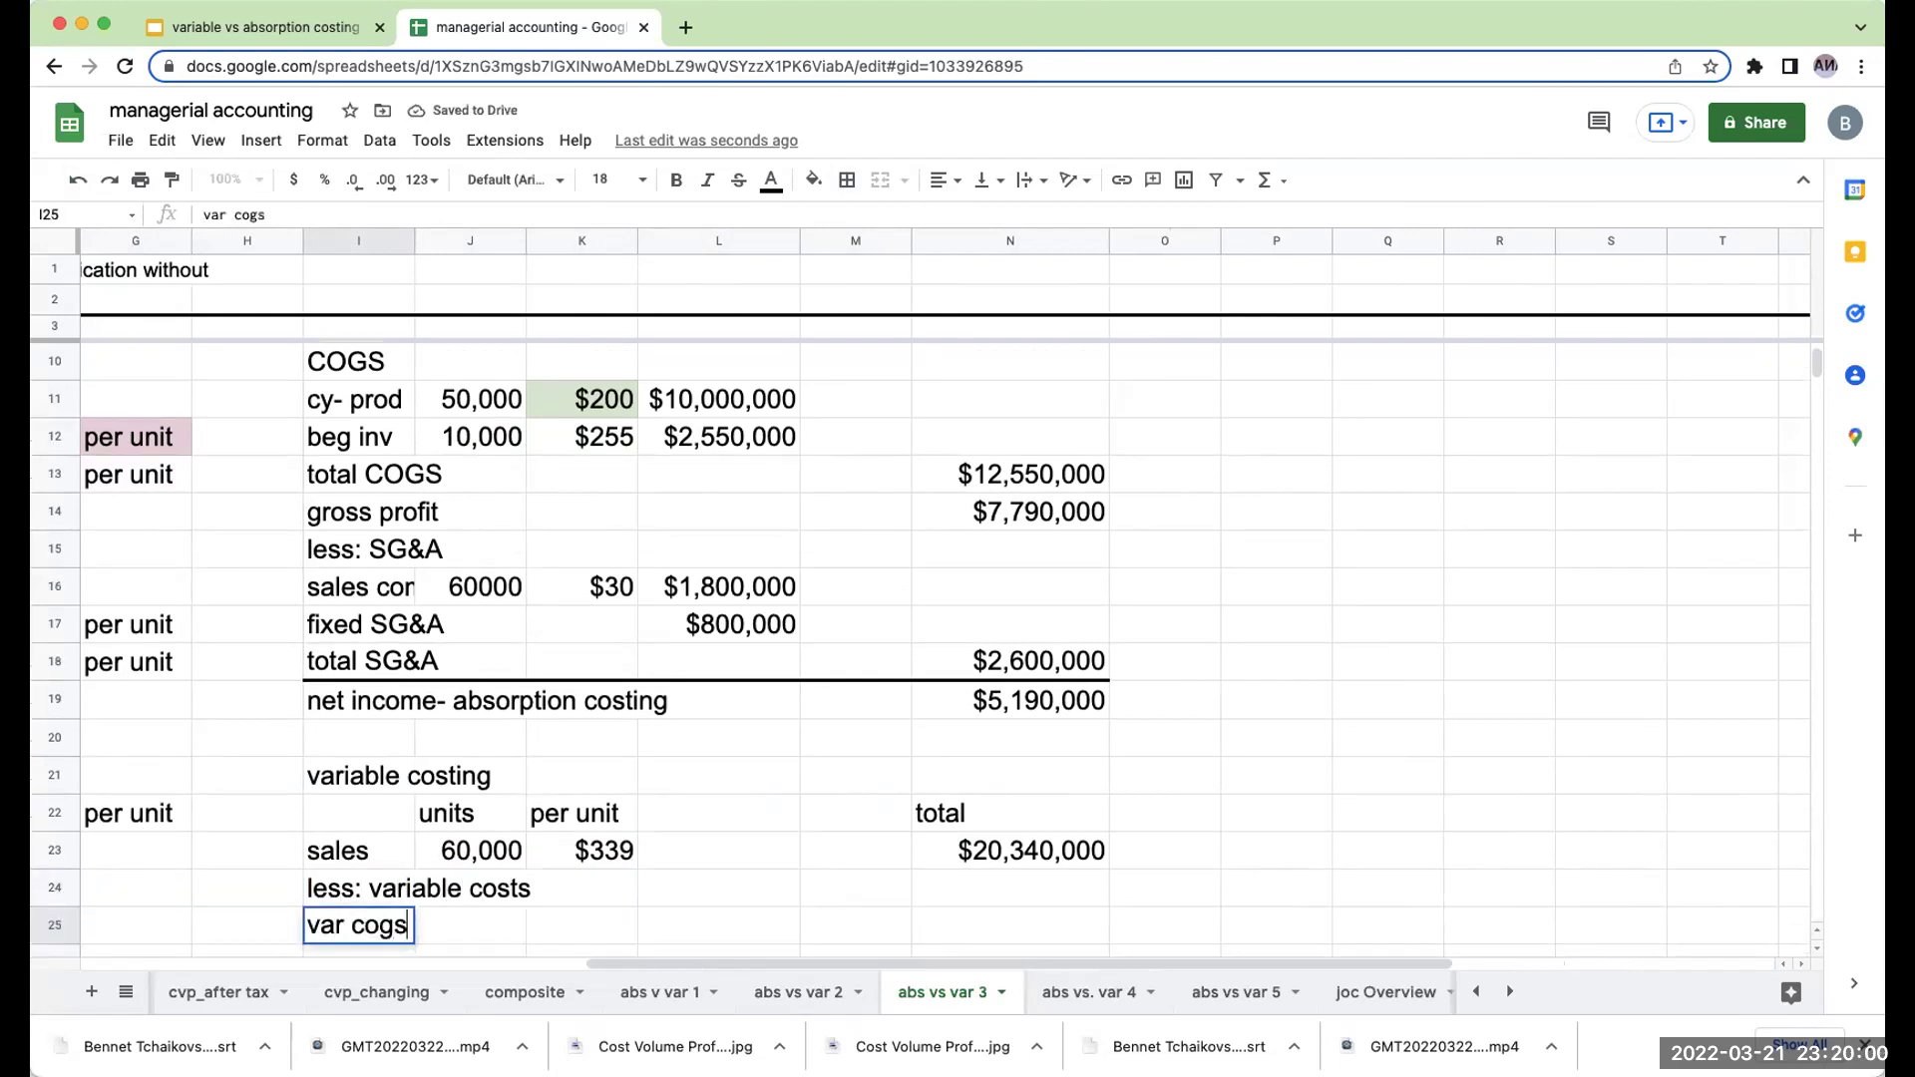
key(Return)
Add a "cy-prod" line in I26 with 50000 units in J26.
text(cy-pr)
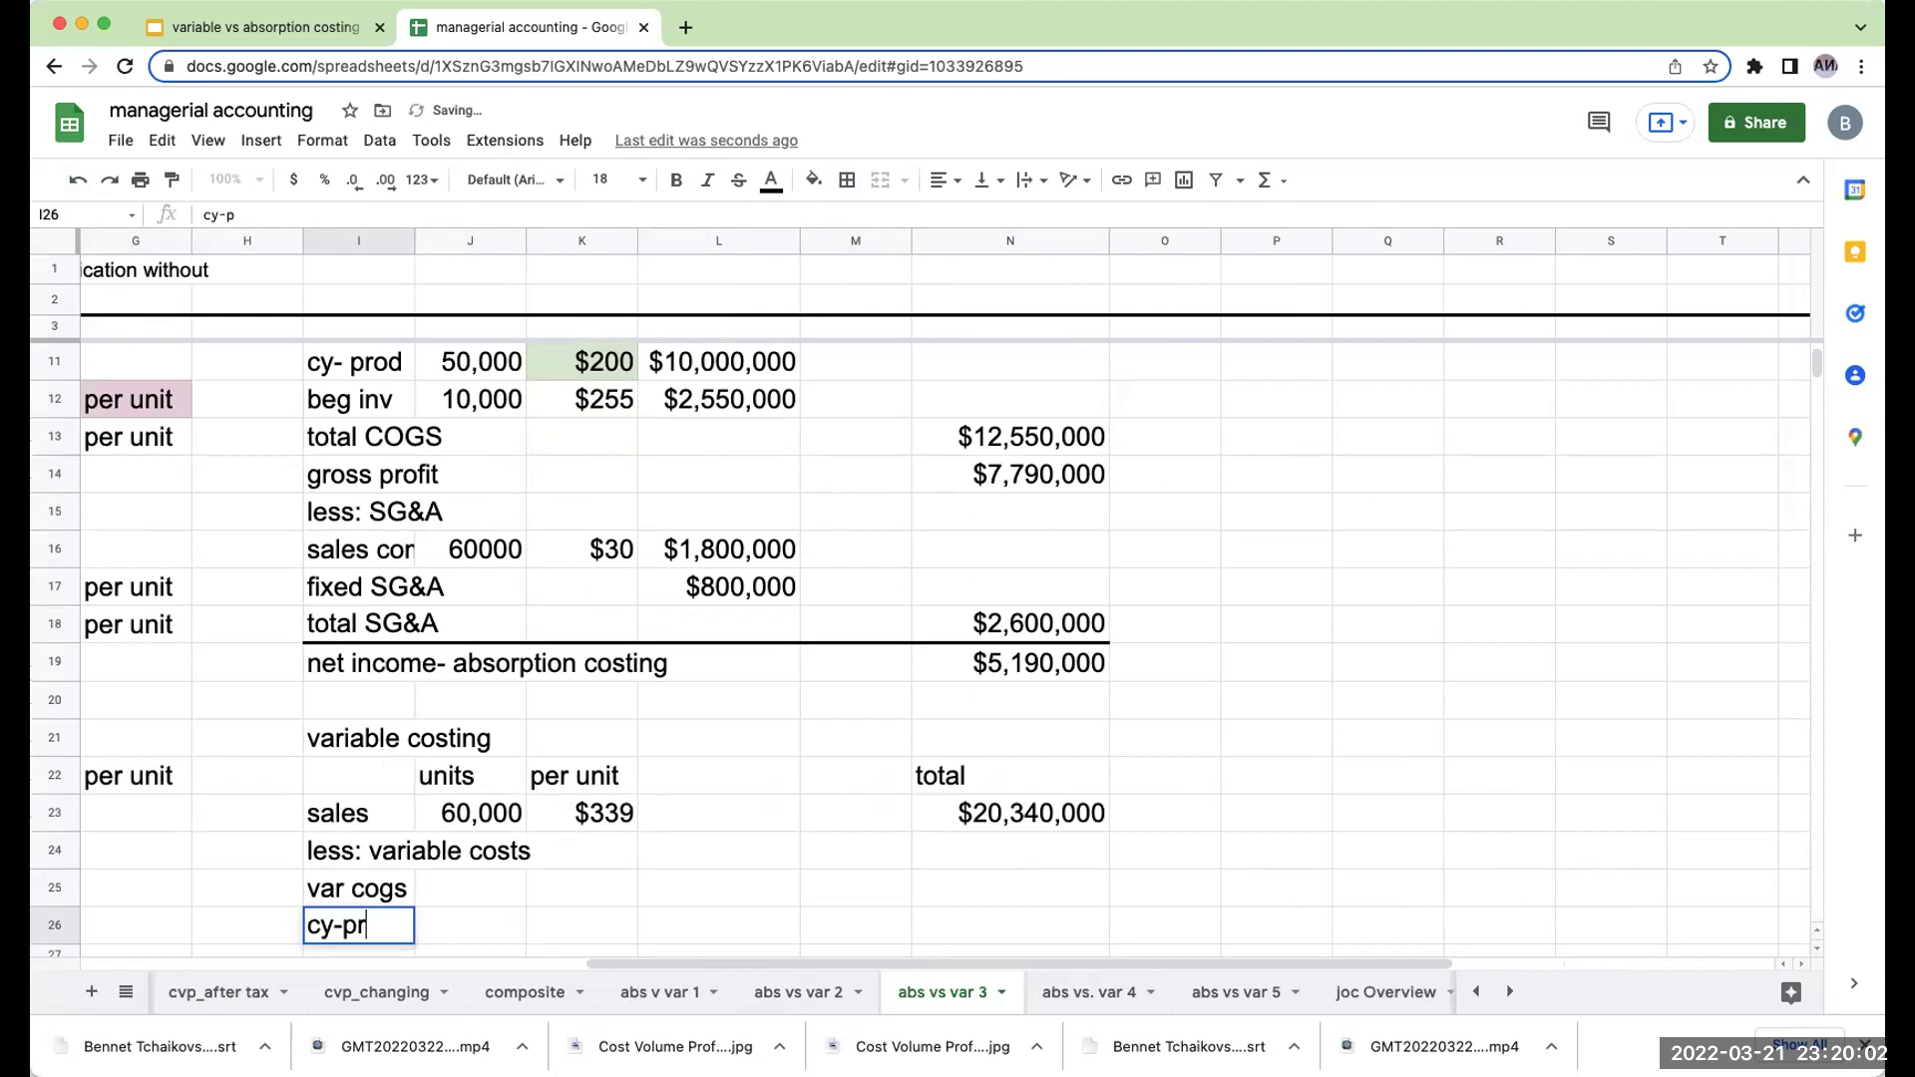
text(od)
key(Return)
click(470, 888)
text(50000)
Link the cy-prod per-unit cost in K26 to the variable costing total cost in D40.
click(581, 887)
text(+H27)
key(Down)
key(Down)
key(Down)
key(Down)
key(Down)
key(Left)
key(Left)
key(Left)
key(Left)
key(Left)
key(Down)
key(Down)
key(Down)
key(Down)
key(Down)
key(Down)
key(Down)
key(Down)
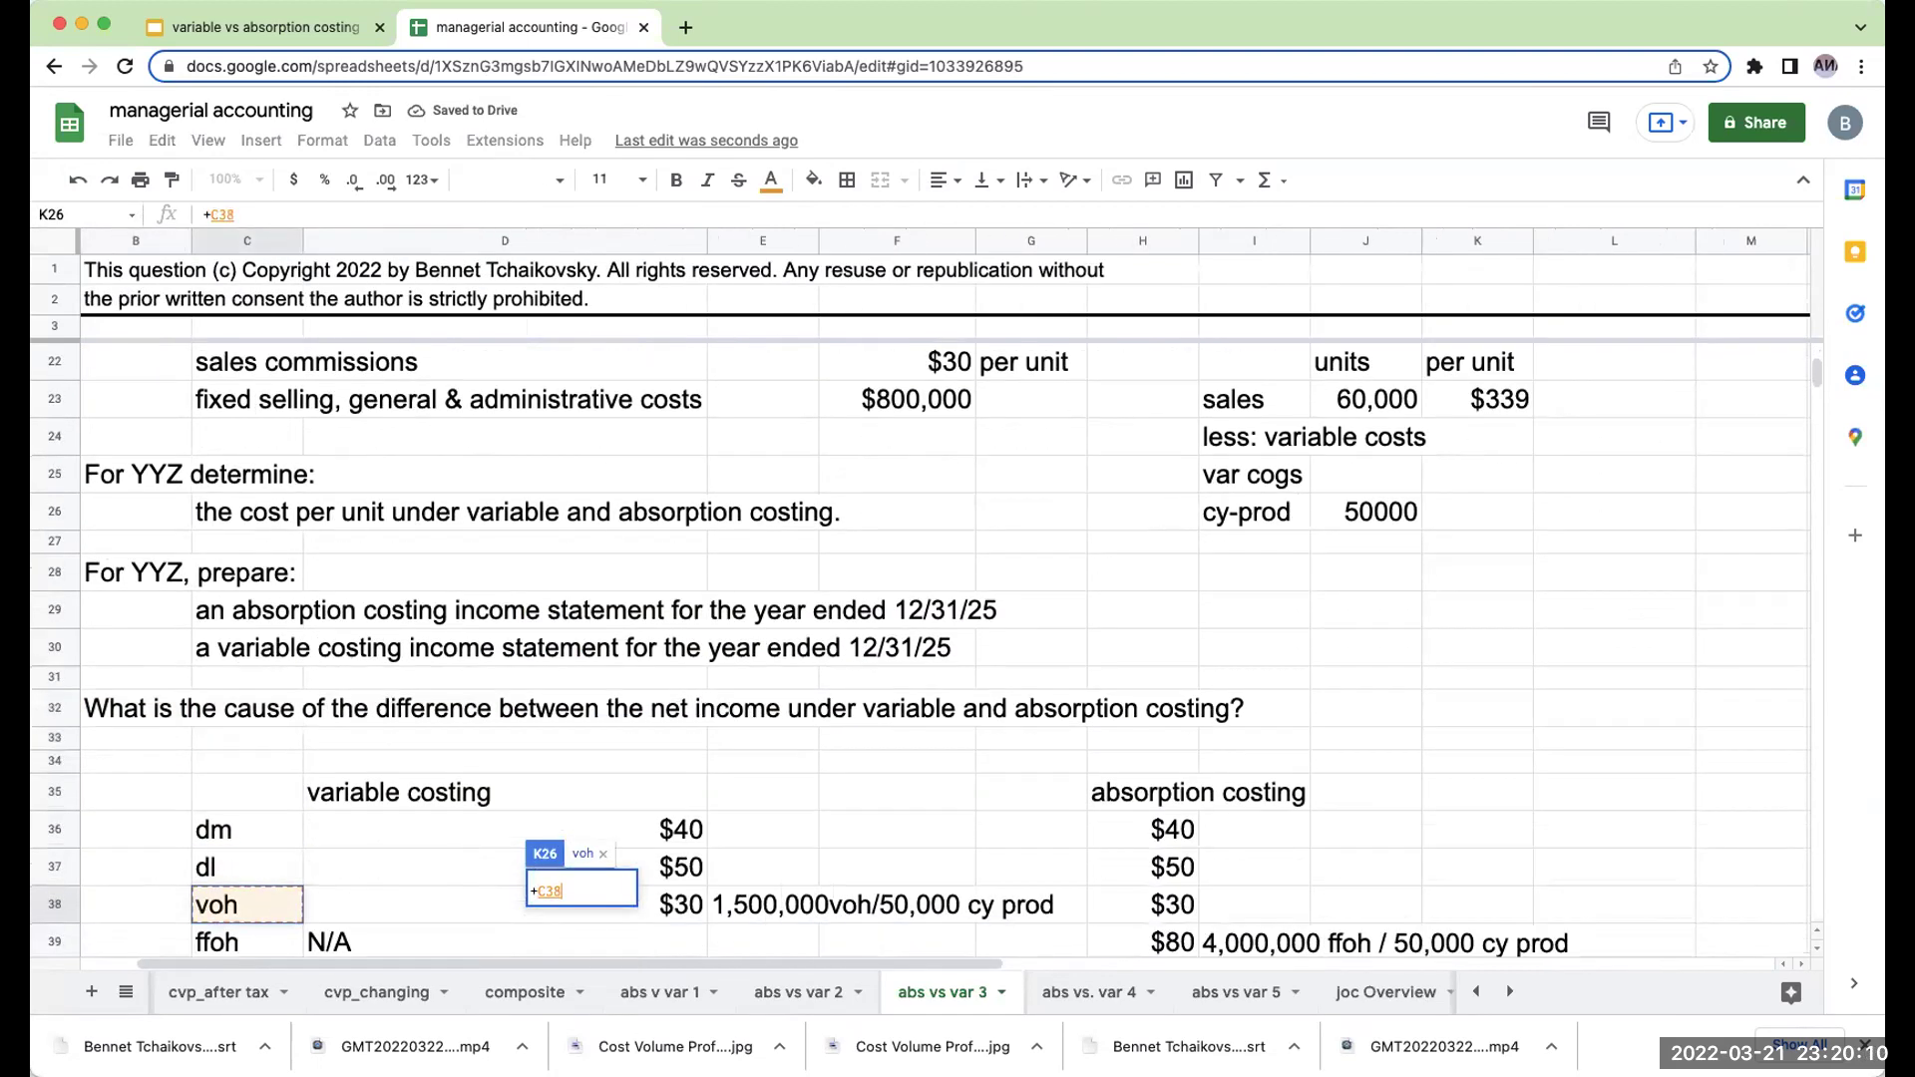
key(Right)
key(Right)
key(Return)
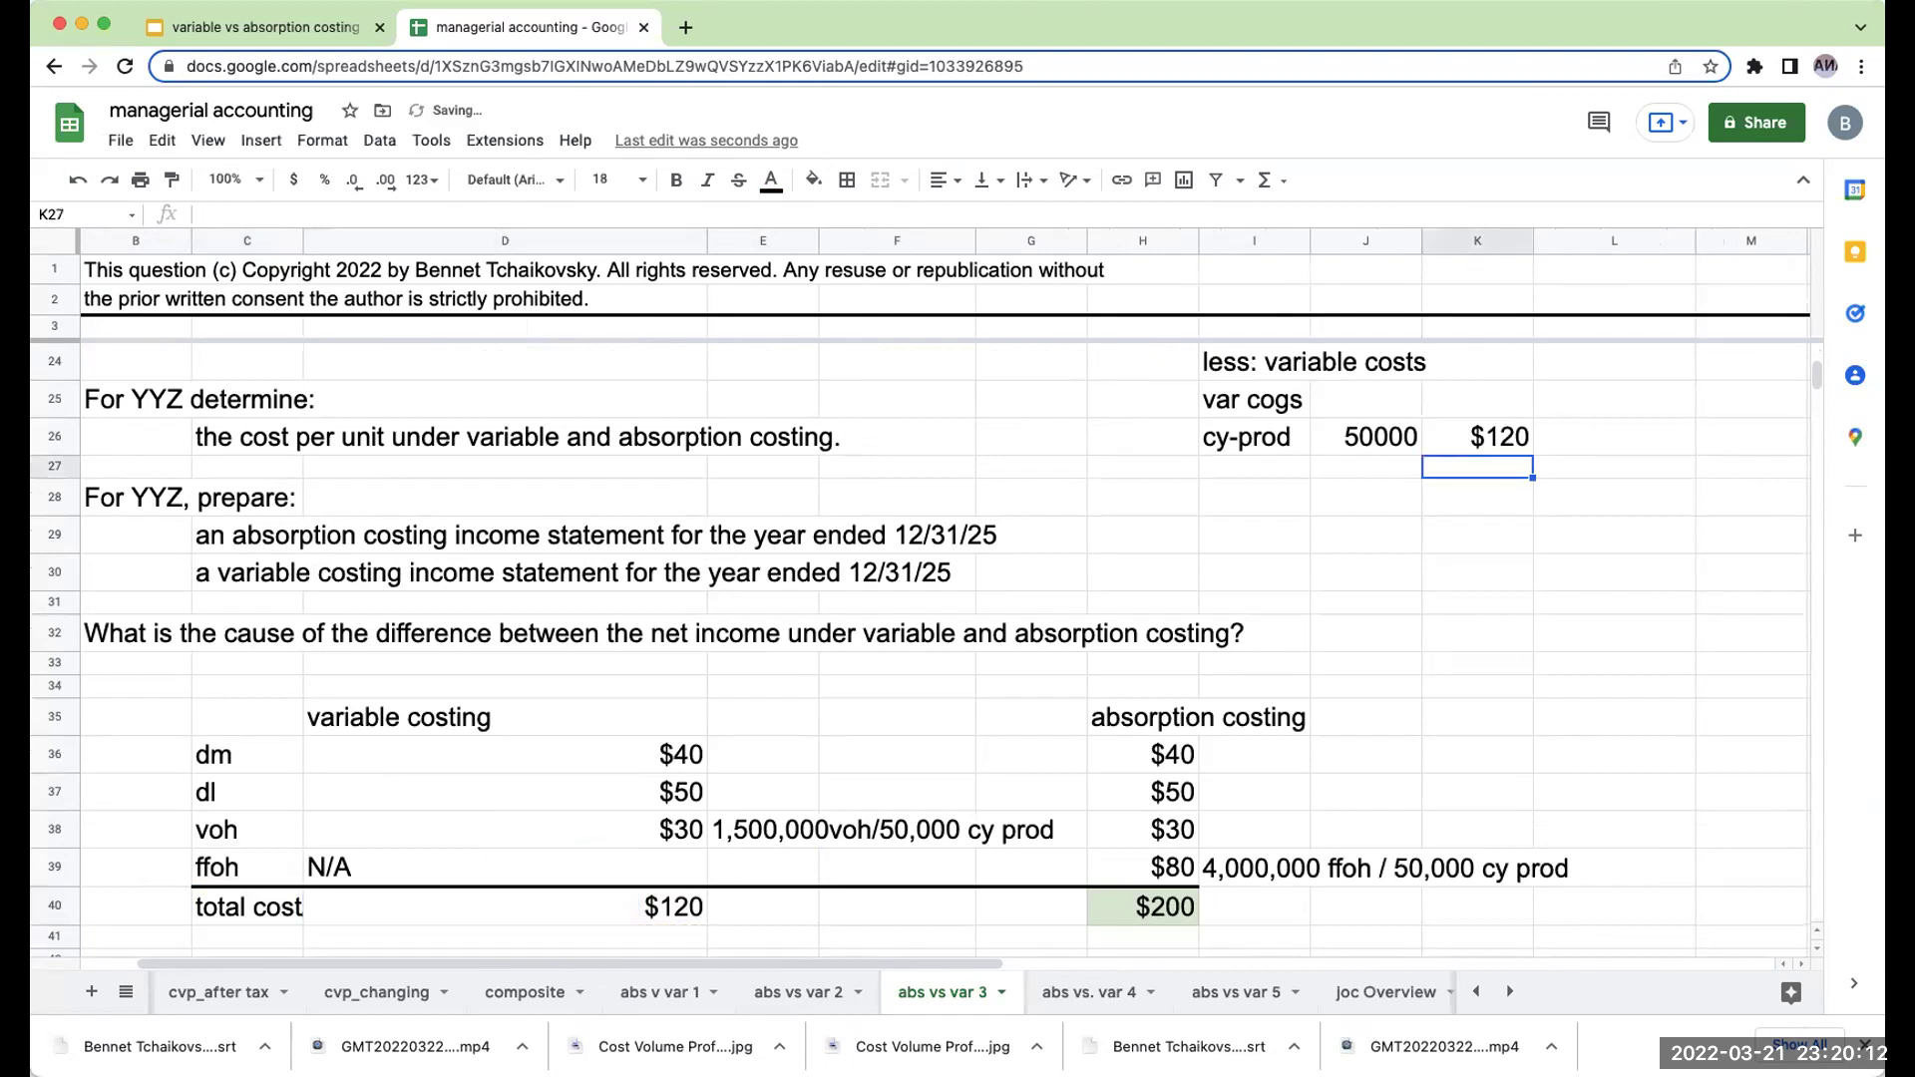
Fill K26 and the variable costing total cost in D40 with the same light red.
key(Up)
click(814, 180)
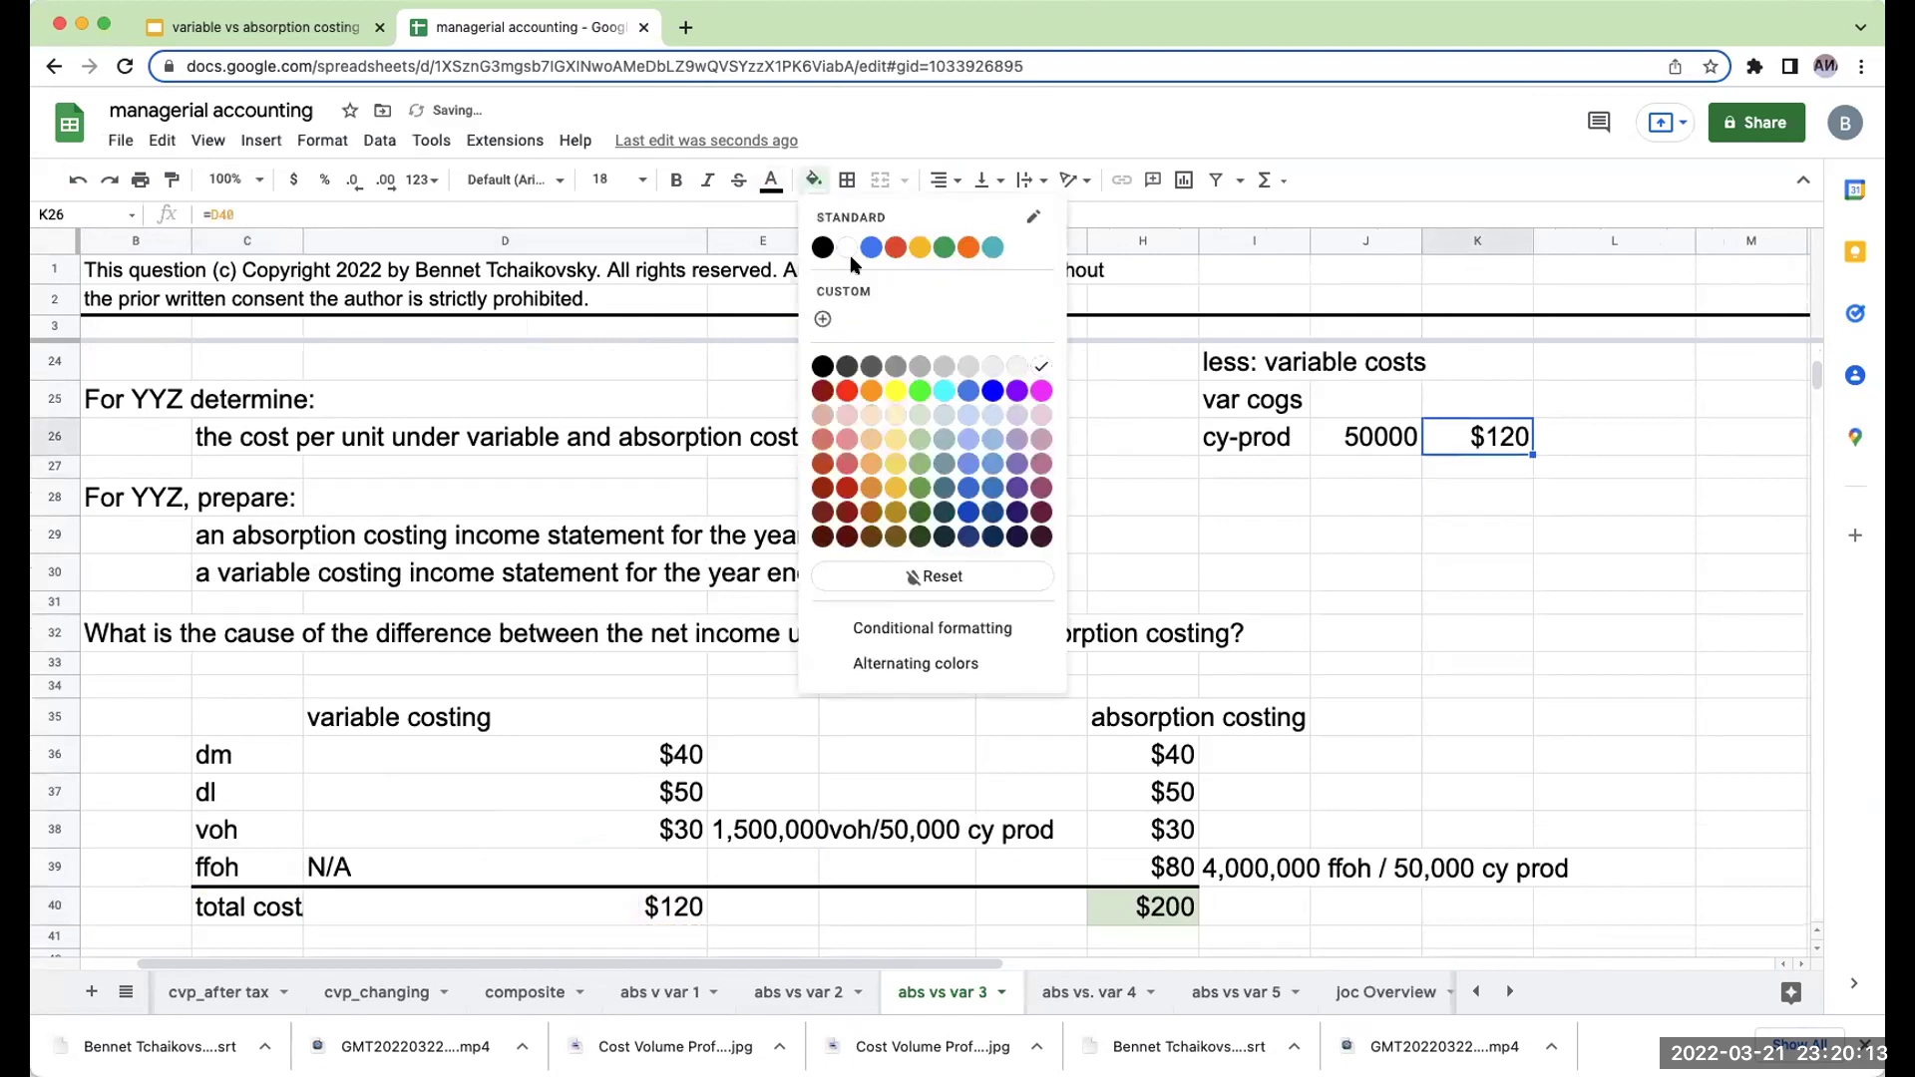
click(848, 412)
click(689, 900)
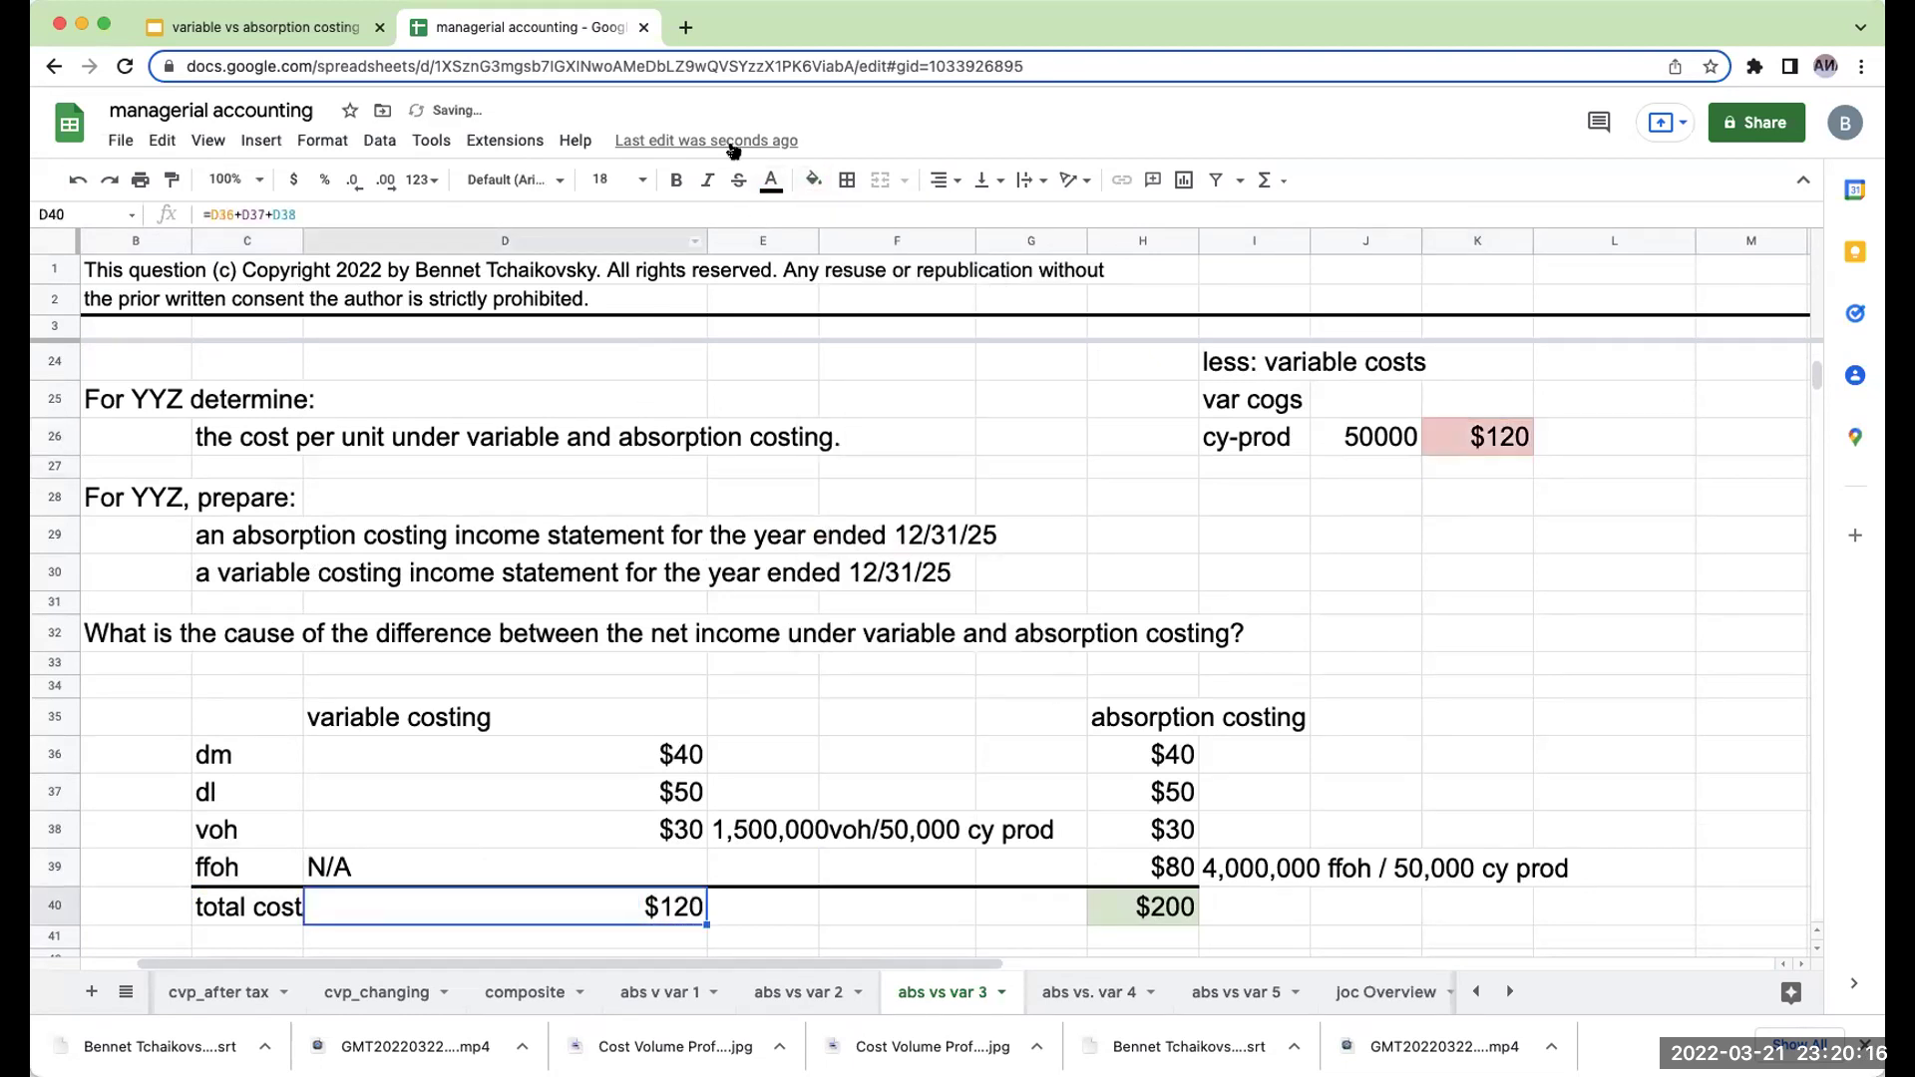
click(808, 181)
click(846, 412)
Calculate the cy-prod variable cost in L26 as units in J26 times the per-unit cost in K26.
click(1562, 439)
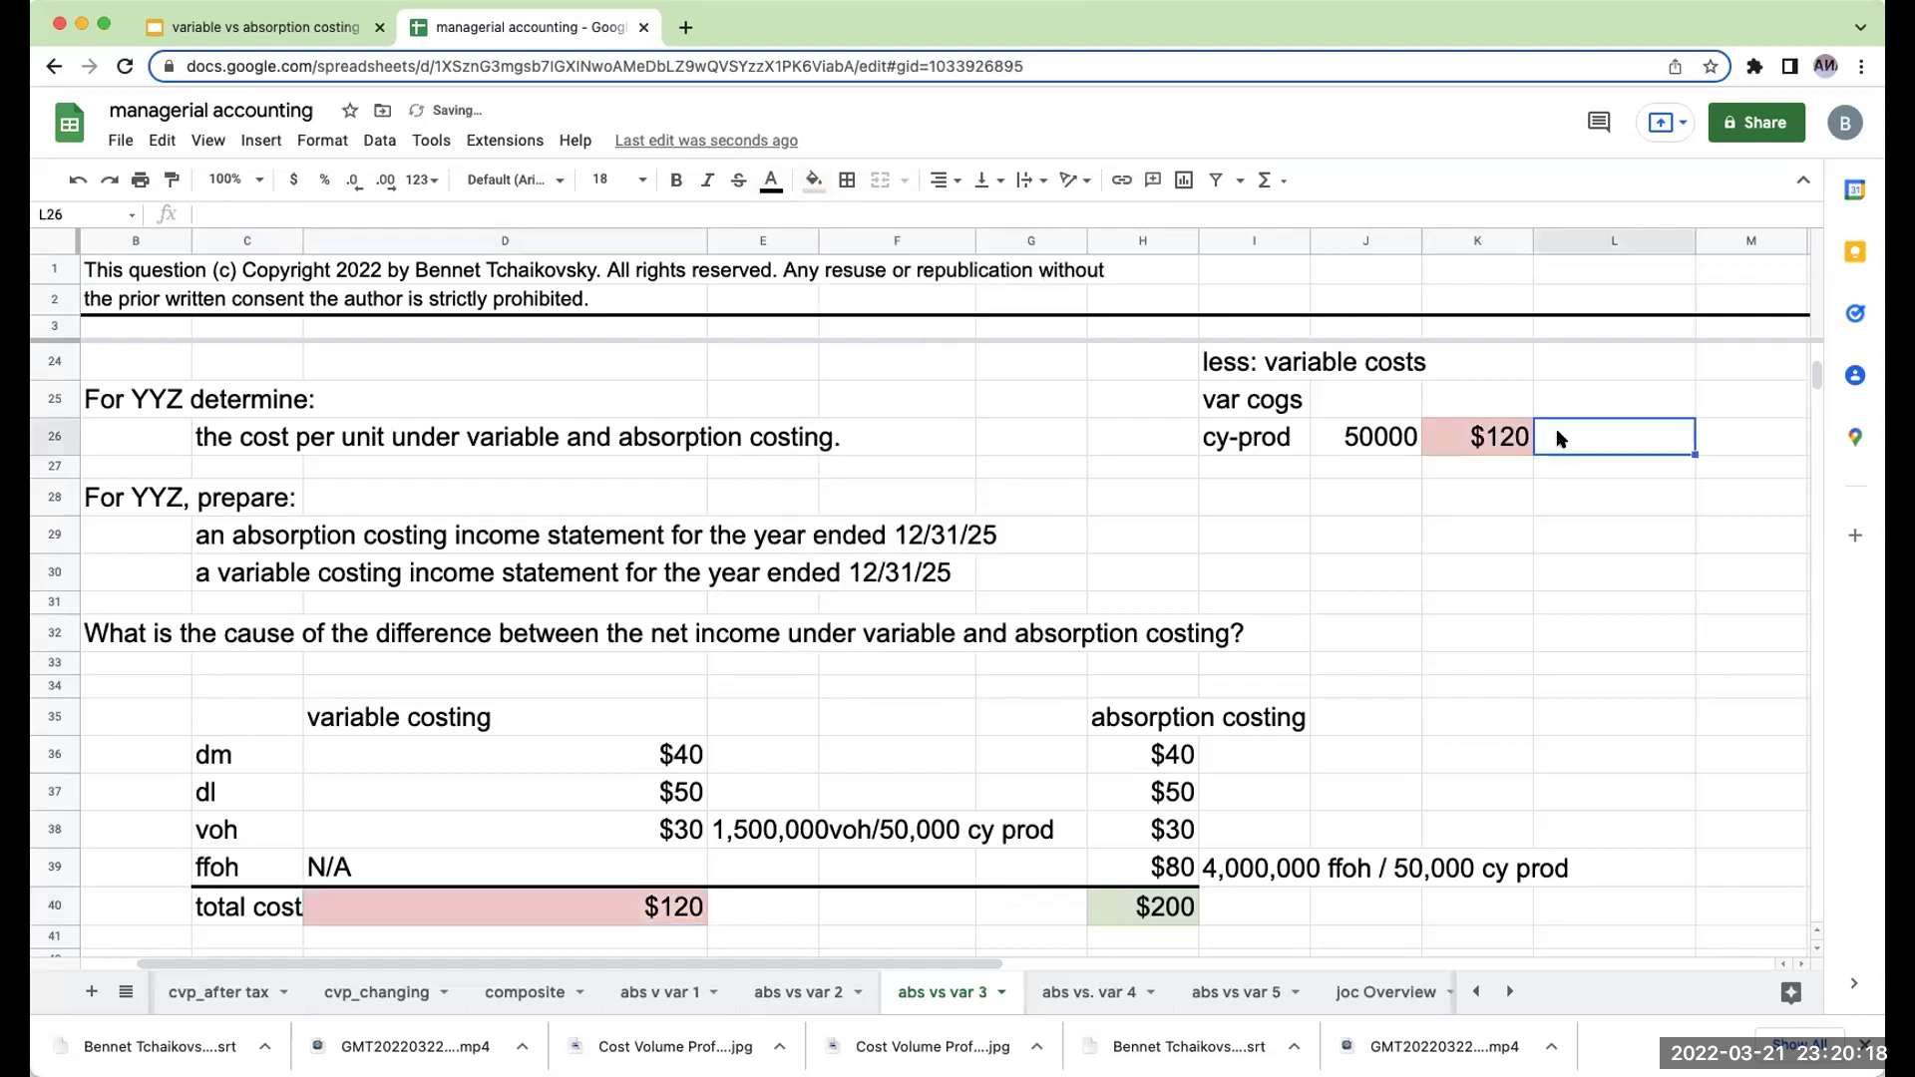
scroll(1586, 451, up, 3)
key(Right)
key(Down)
key(Up)
key(Left)
key(Right)
scroll(957, 598, right, 2)
key(Left)
text(+)
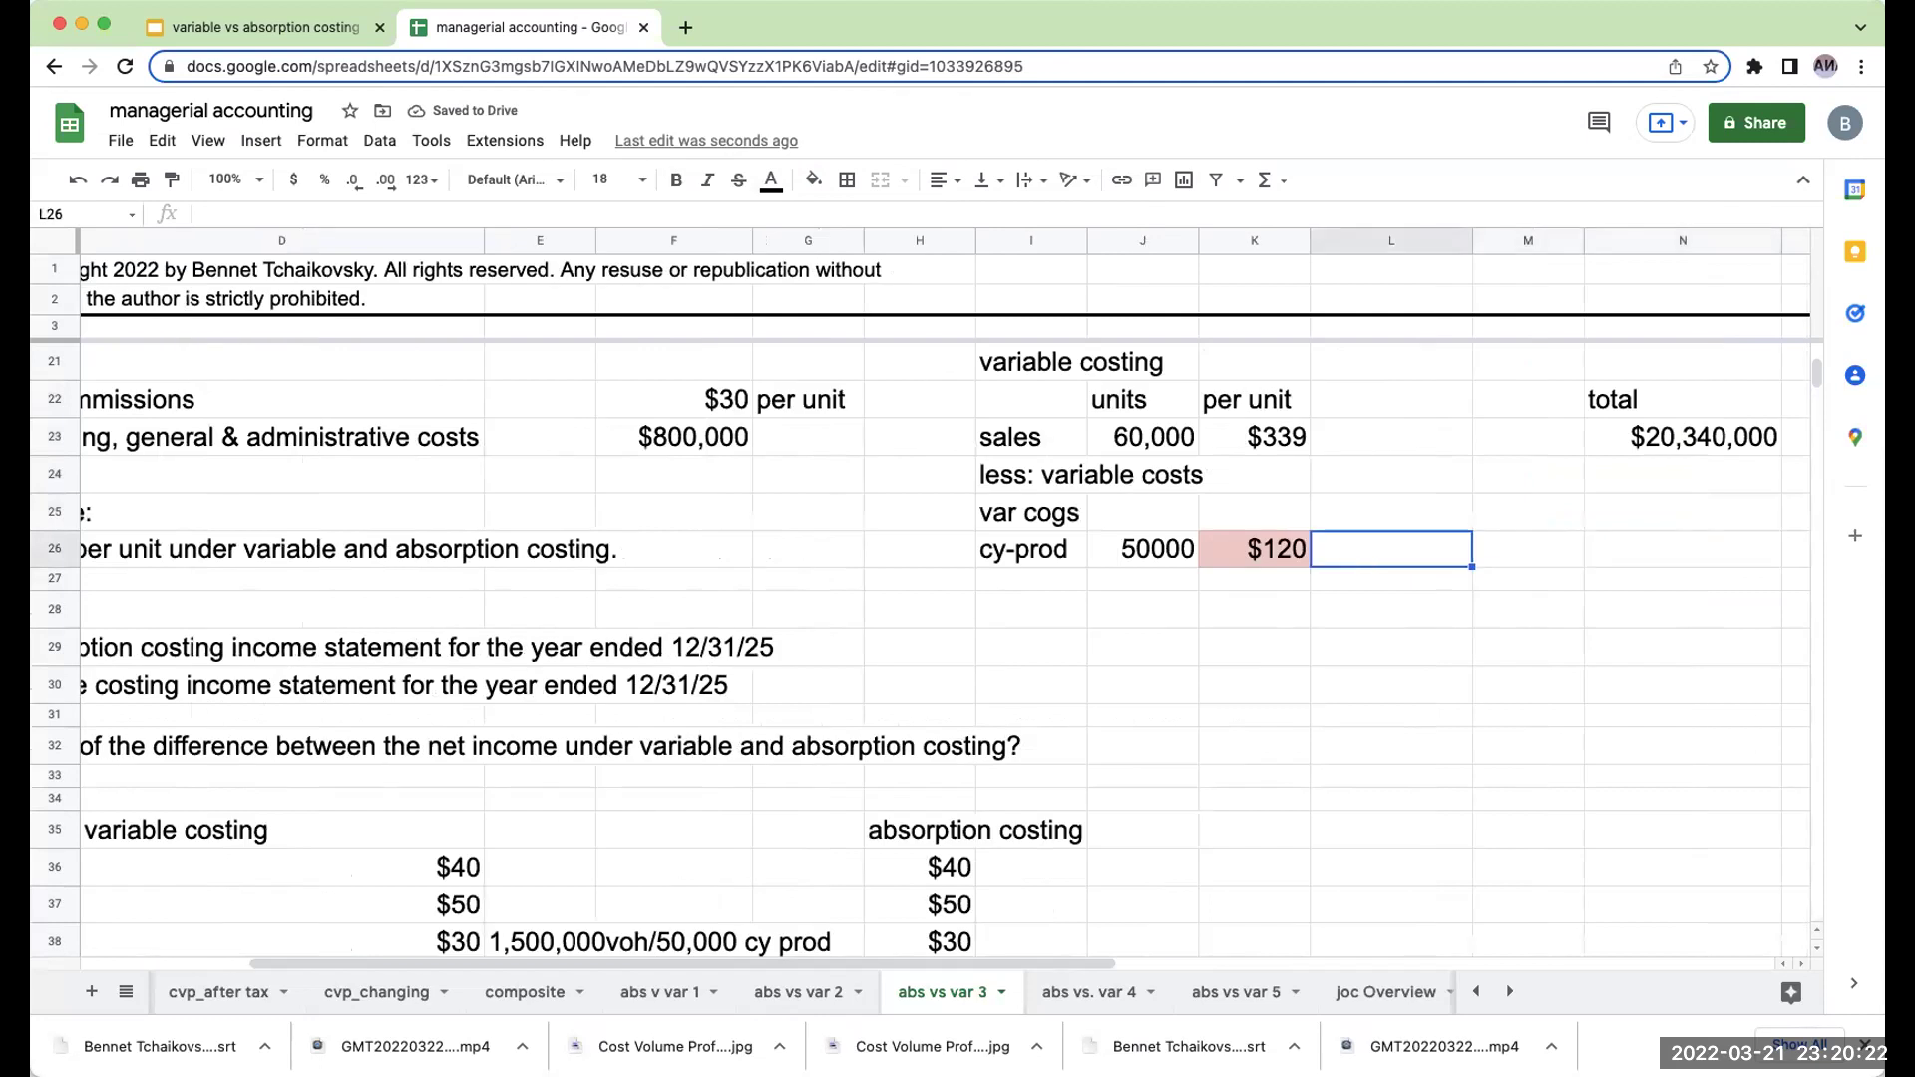
key(Left)
key(Left)
text(*)
key(Left)
key(Return)
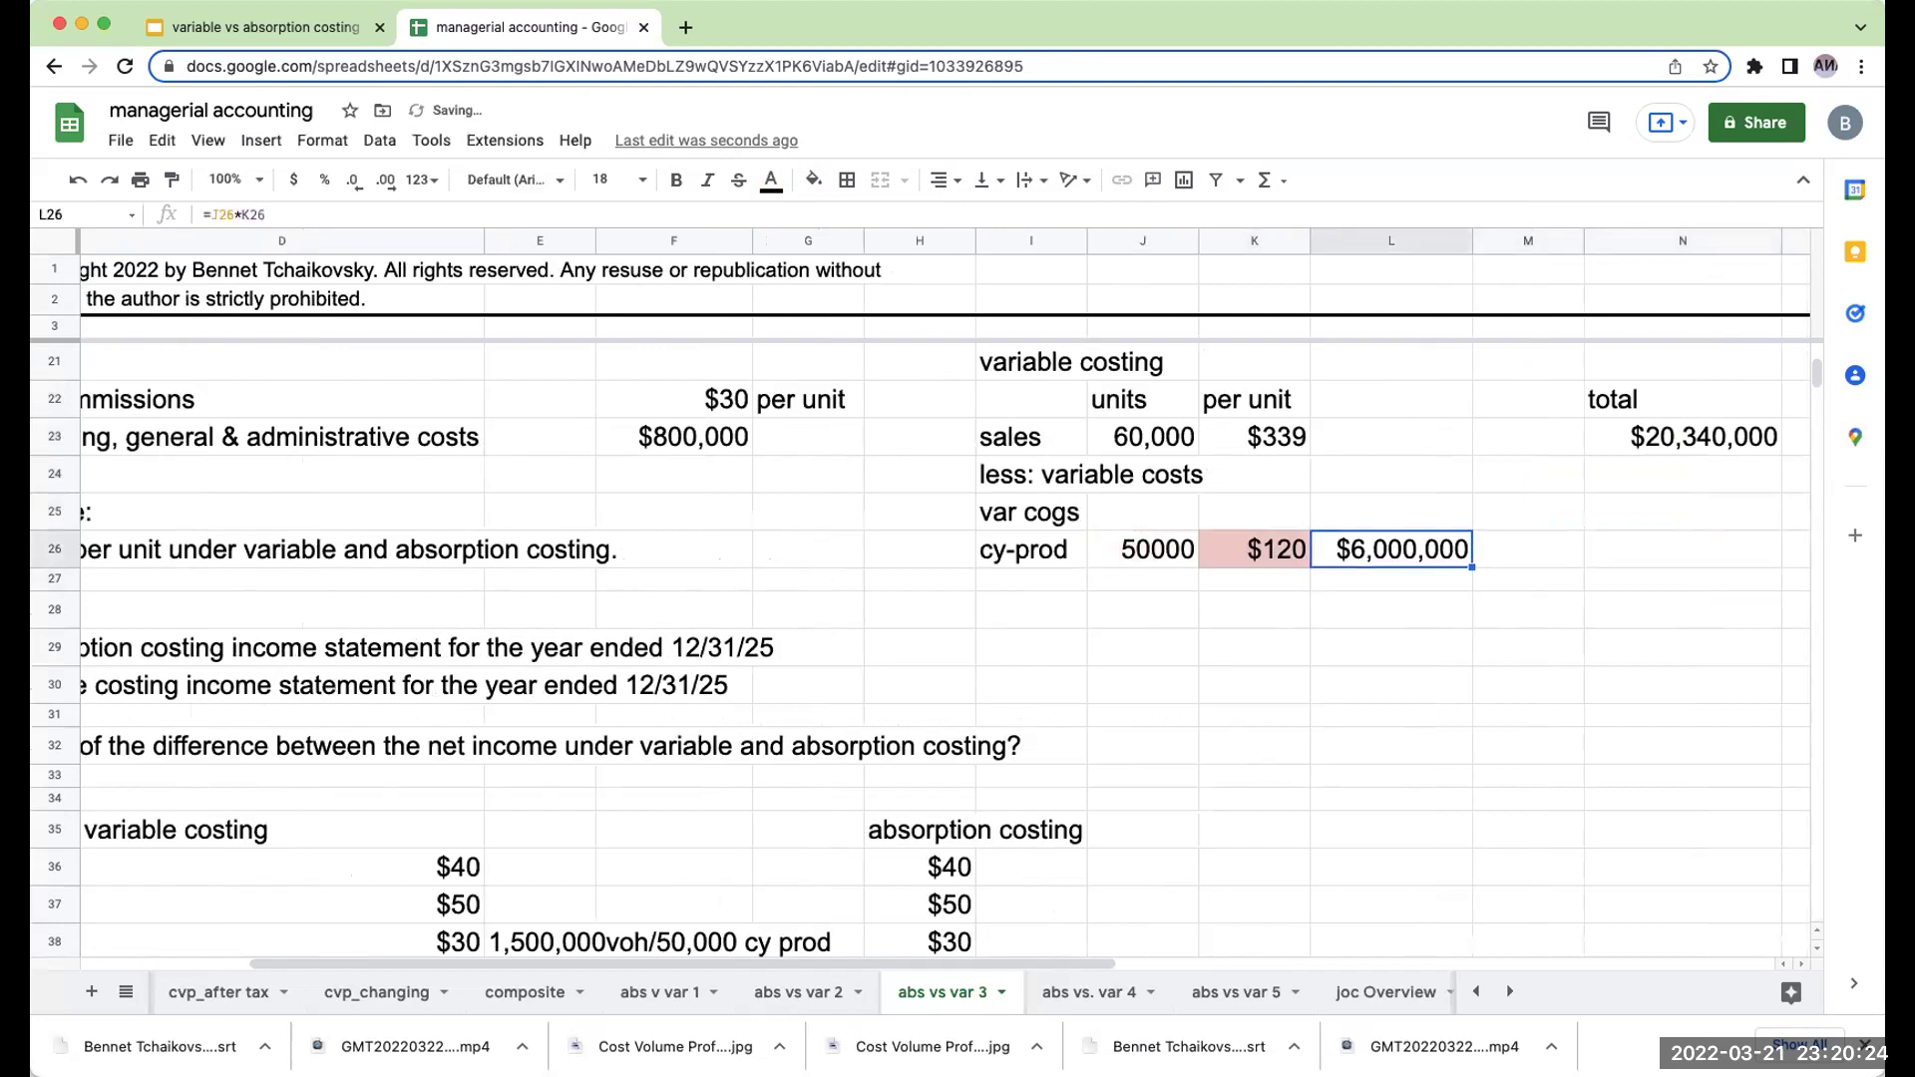
Label the beginning inventory line "b/i" in I27.
key(Left)
click(1030, 580)
text(b/)
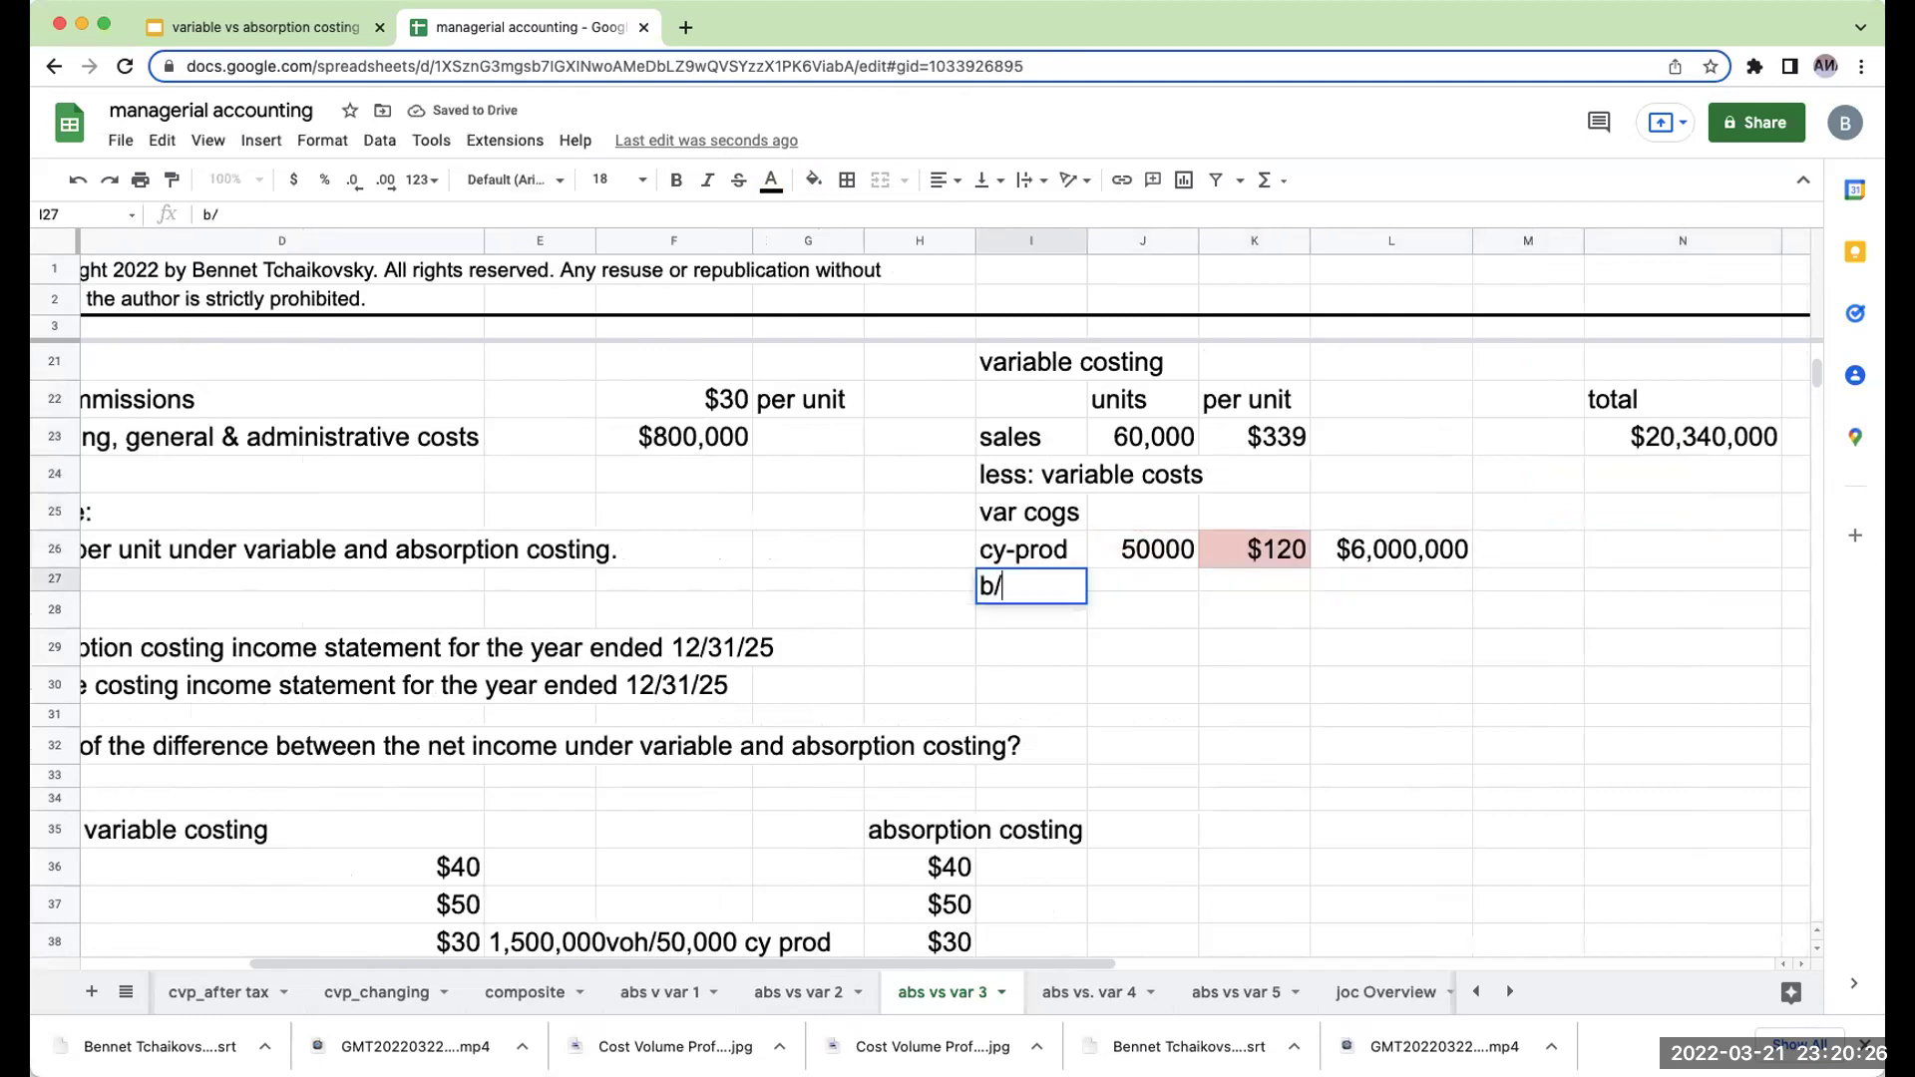
key(Return)
Enter 10000 units for beginning inventory in J27.
key(Right)
key(Up)
key(Up)
key(Up)
key(Up)
key(Up)
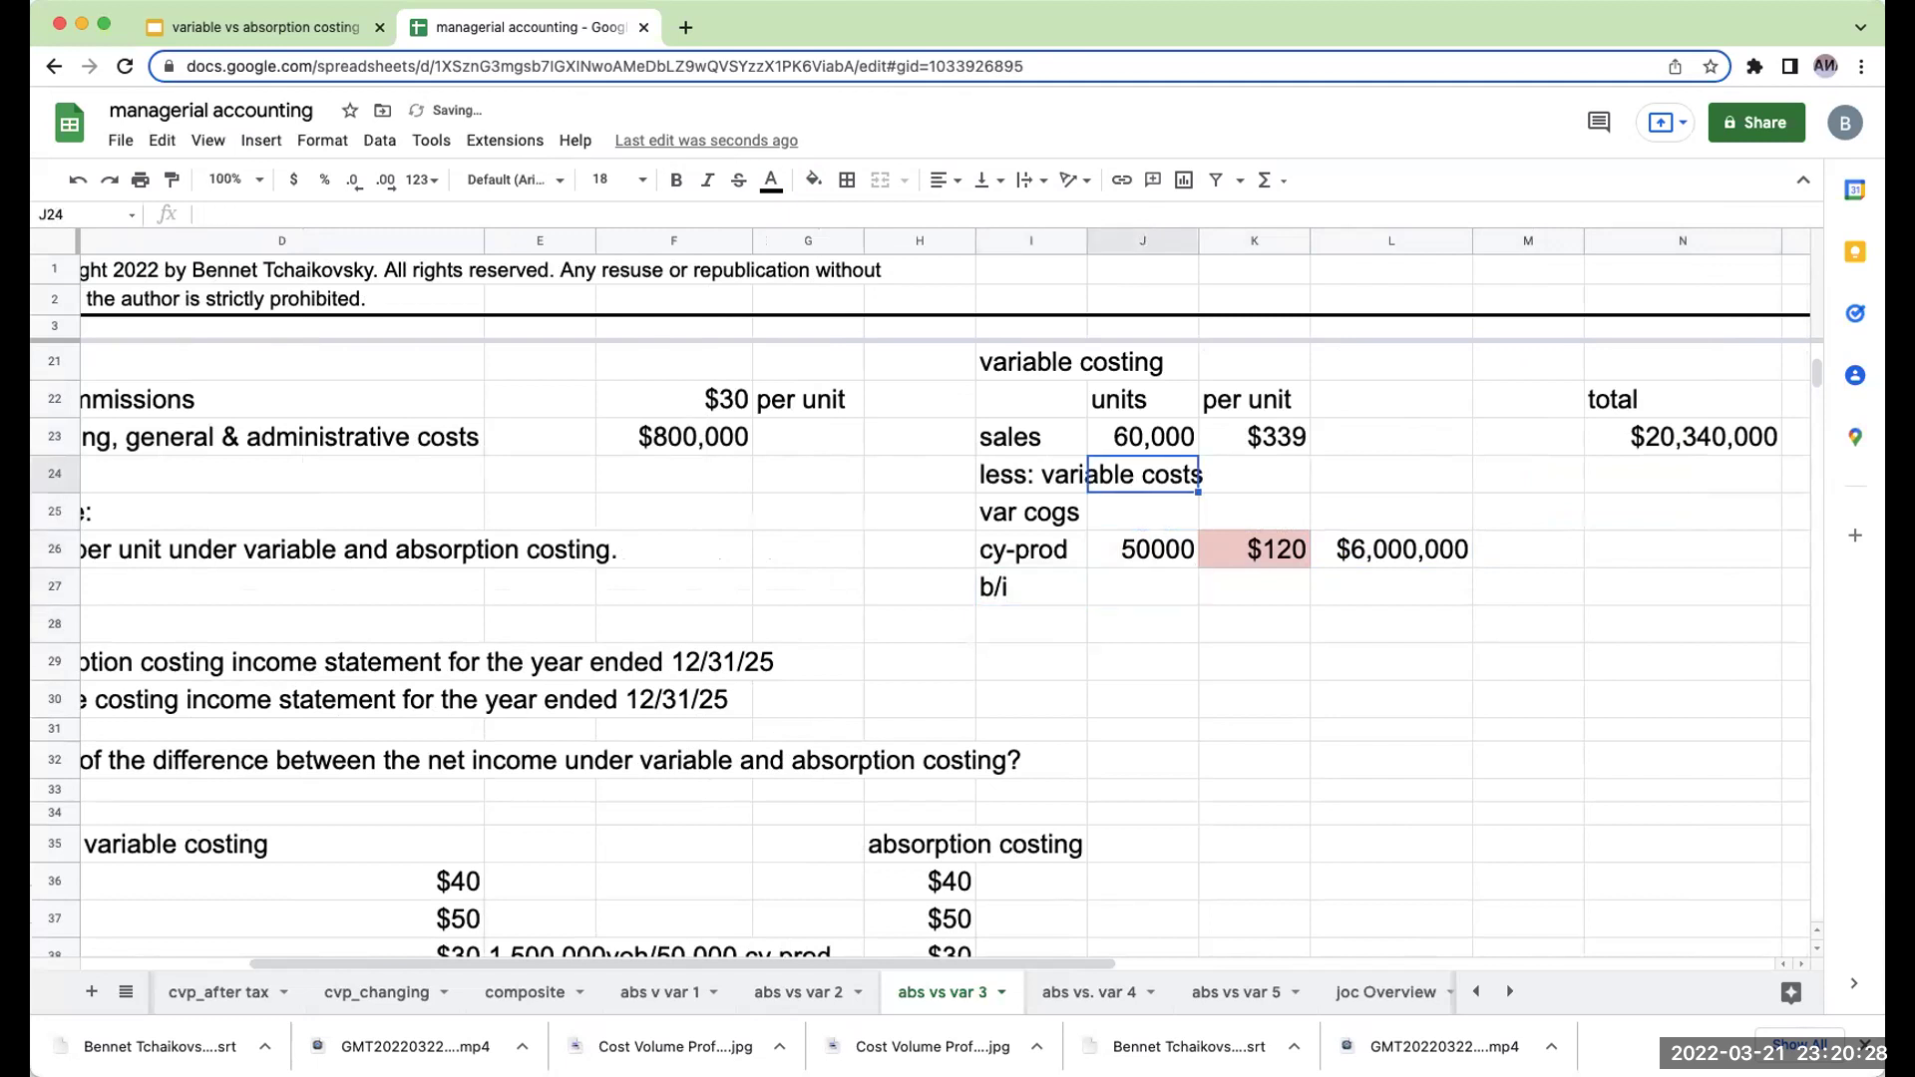
key(Up)
key(Down)
key(Down)
key(Down)
key(Down)
key(Down)
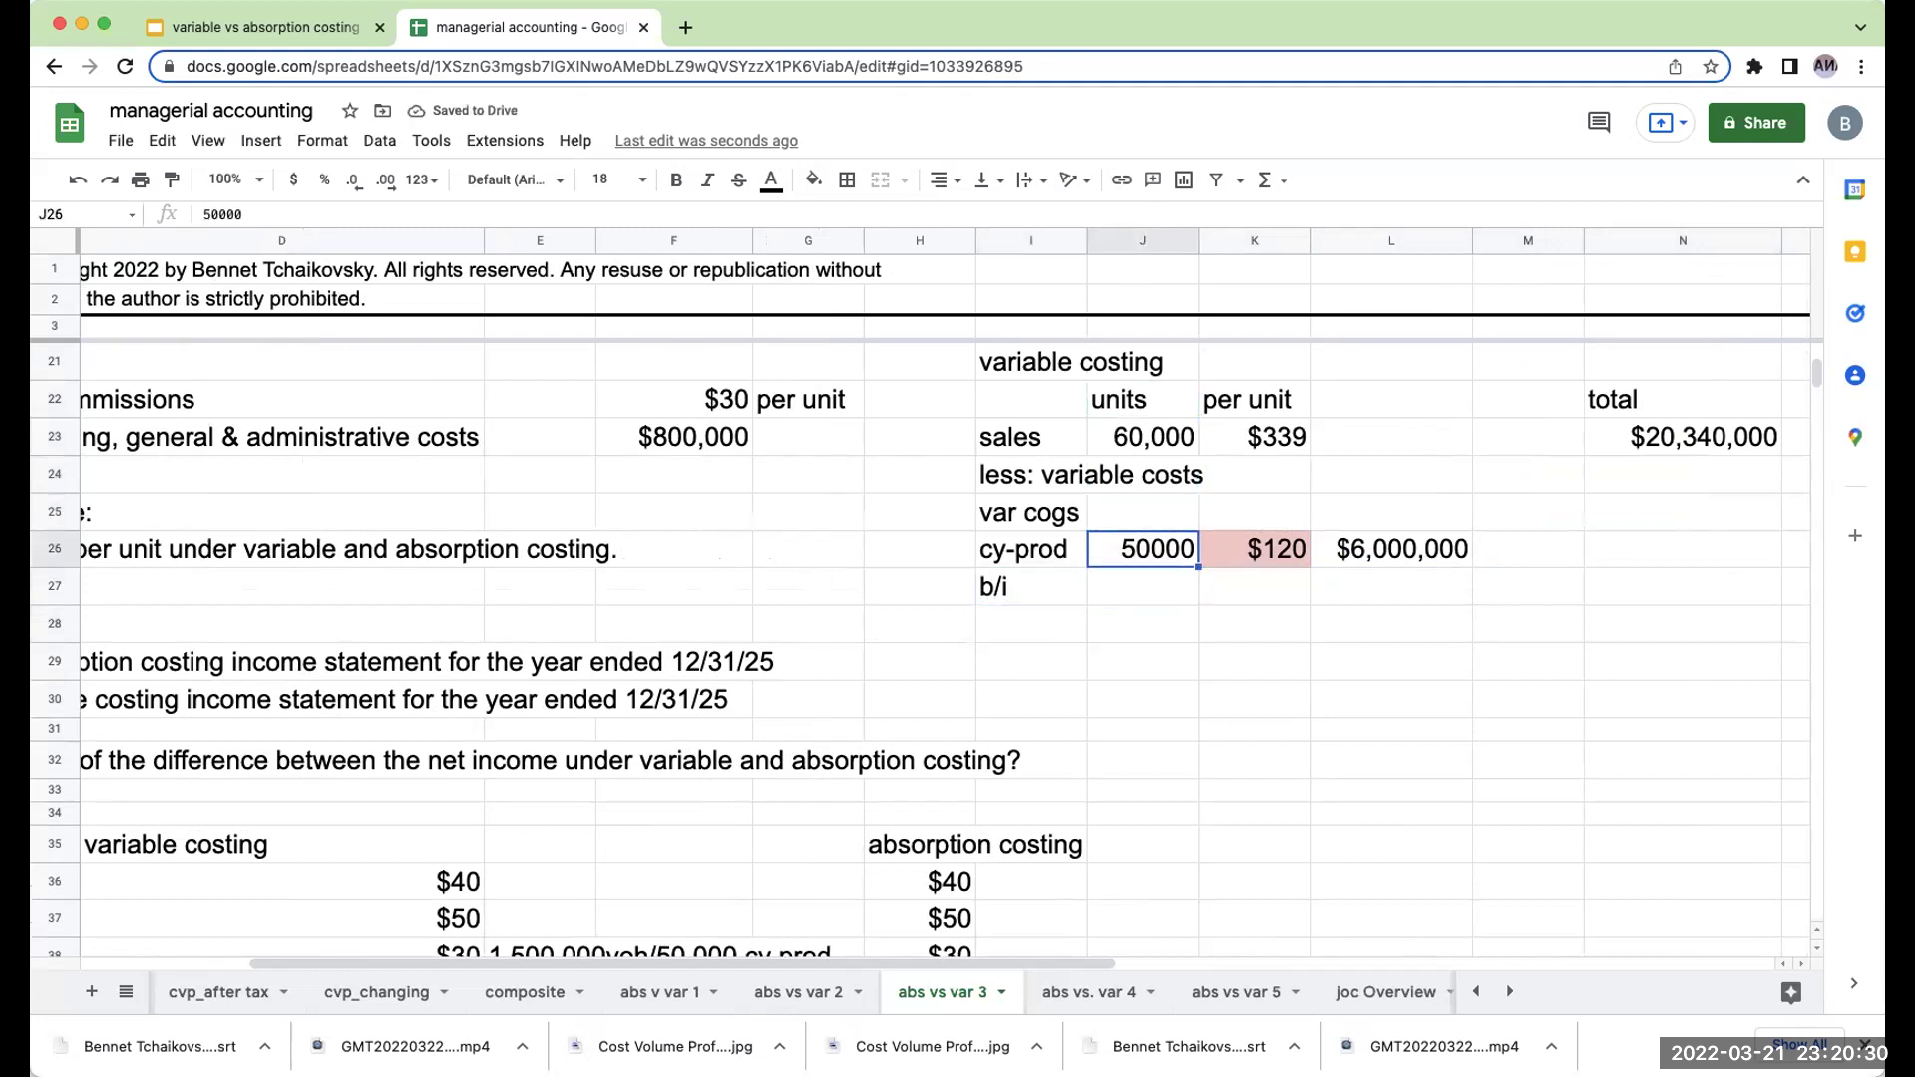
text(1000)
key(Return)
key(Up)
text(10000)
key(Return)
Link the beginning inventory per-unit cost in K27 to the variable costs per unit in F12.
click(1254, 587)
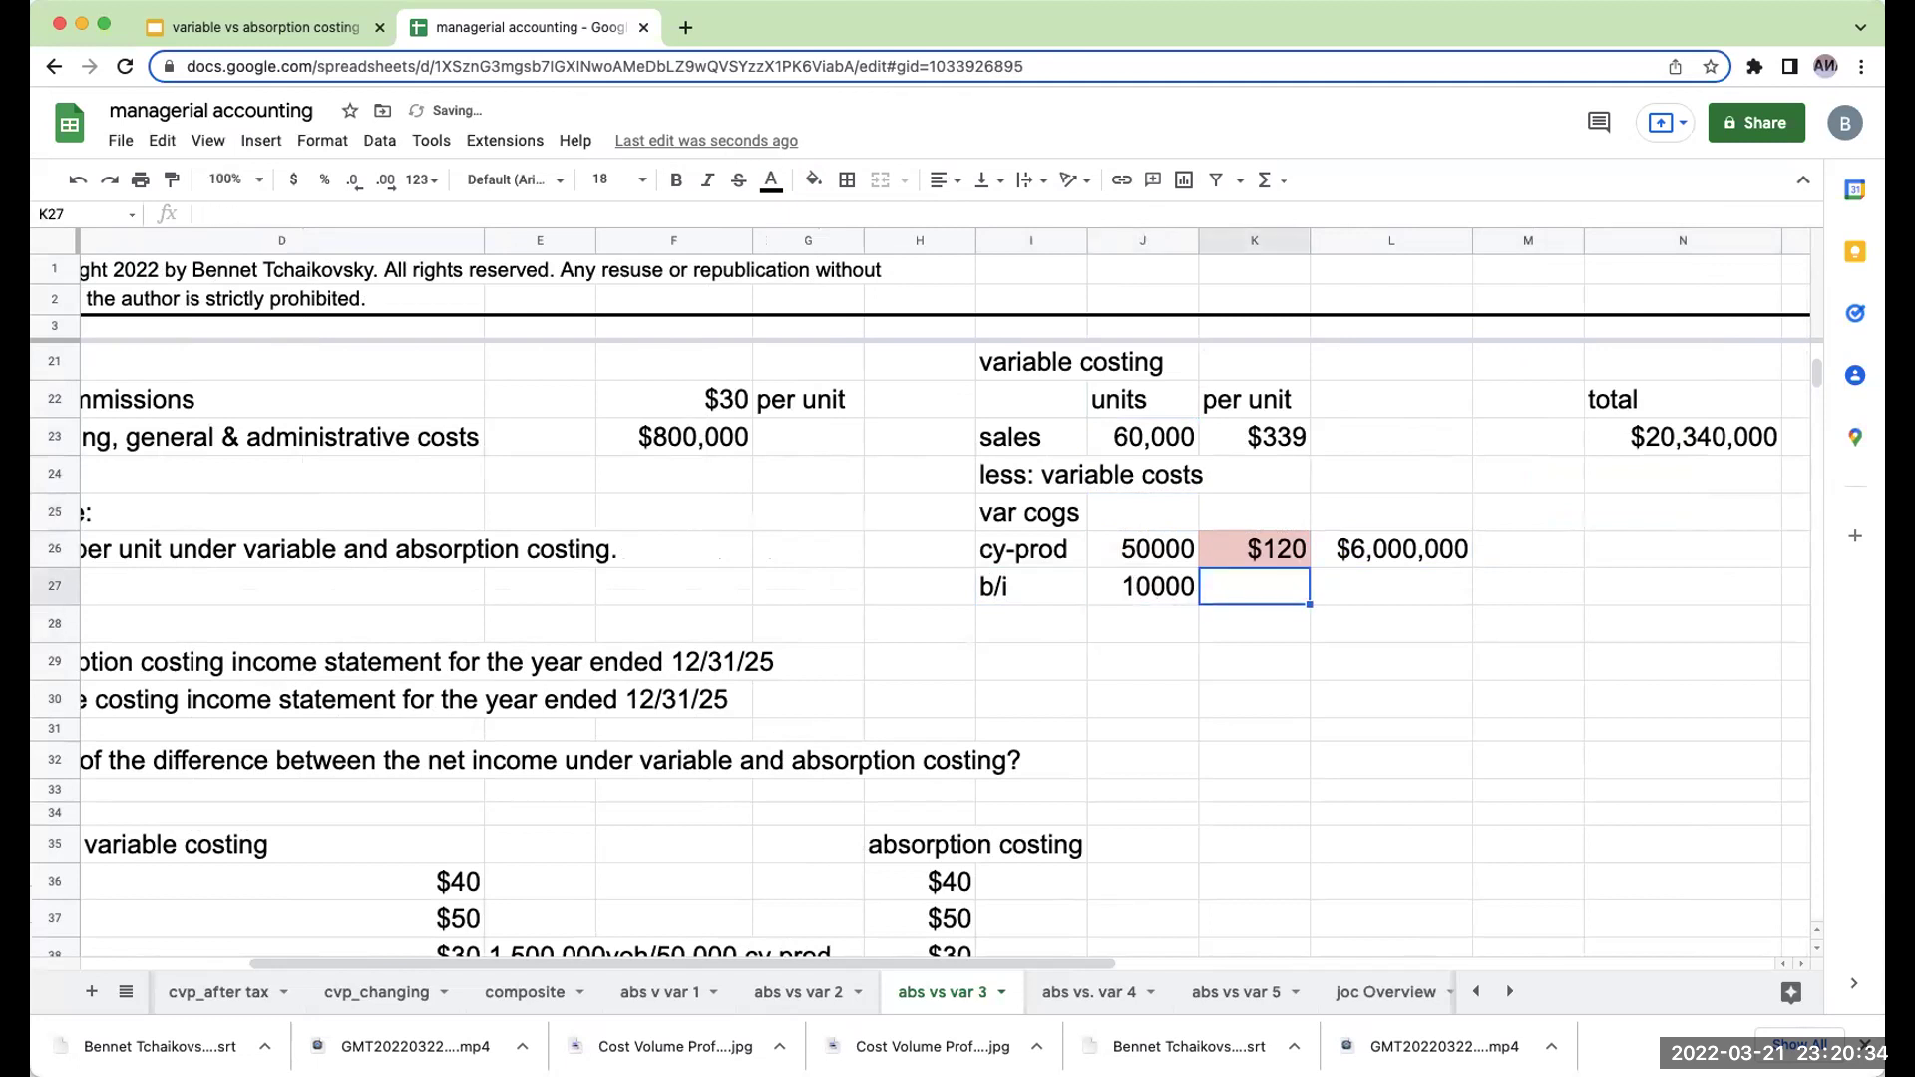
text(+)
key(Left)
key(Left)
key(Up)
key(Up)
key(Up)
key(Up)
key(Left)
key(Left)
key(Left)
key(Up)
key(Up)
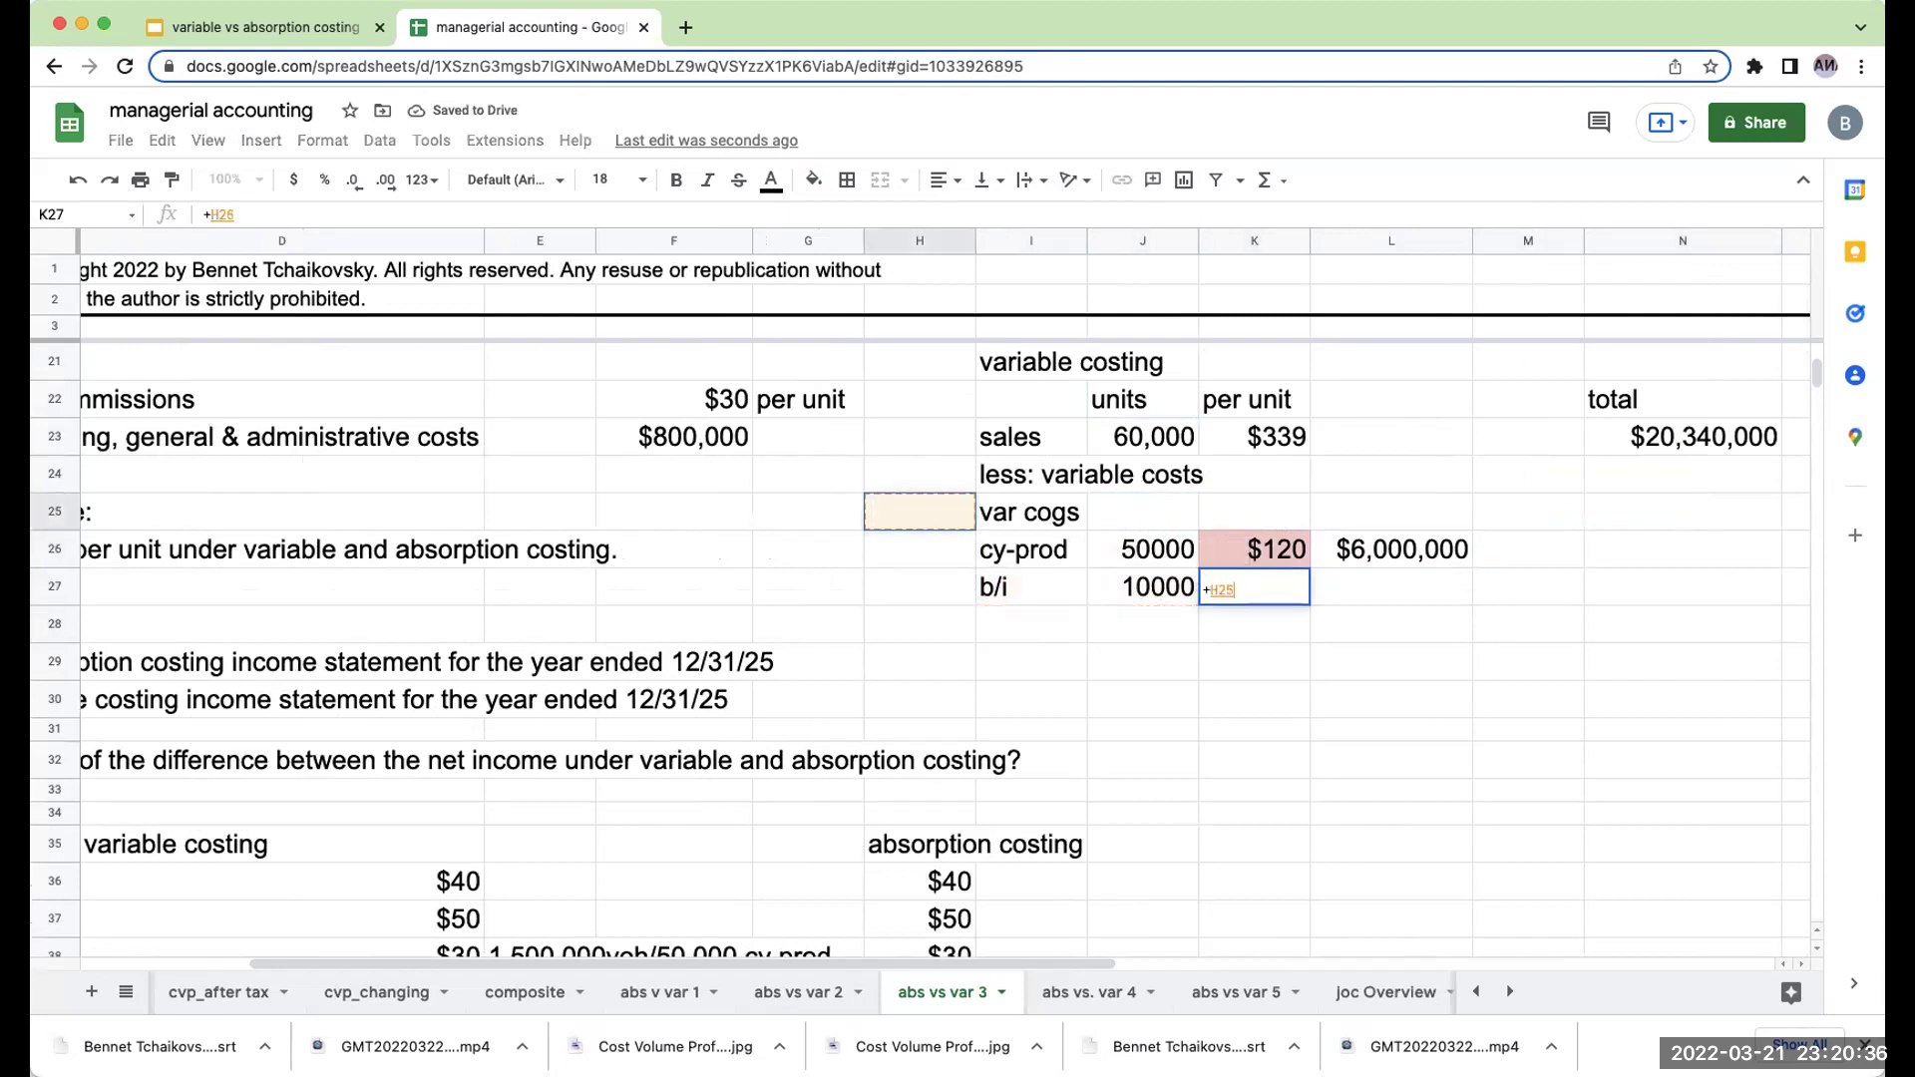
key(Up)
key(Up)
key(Up)
key(Up)
key(Up)
key(Up)
key(Up)
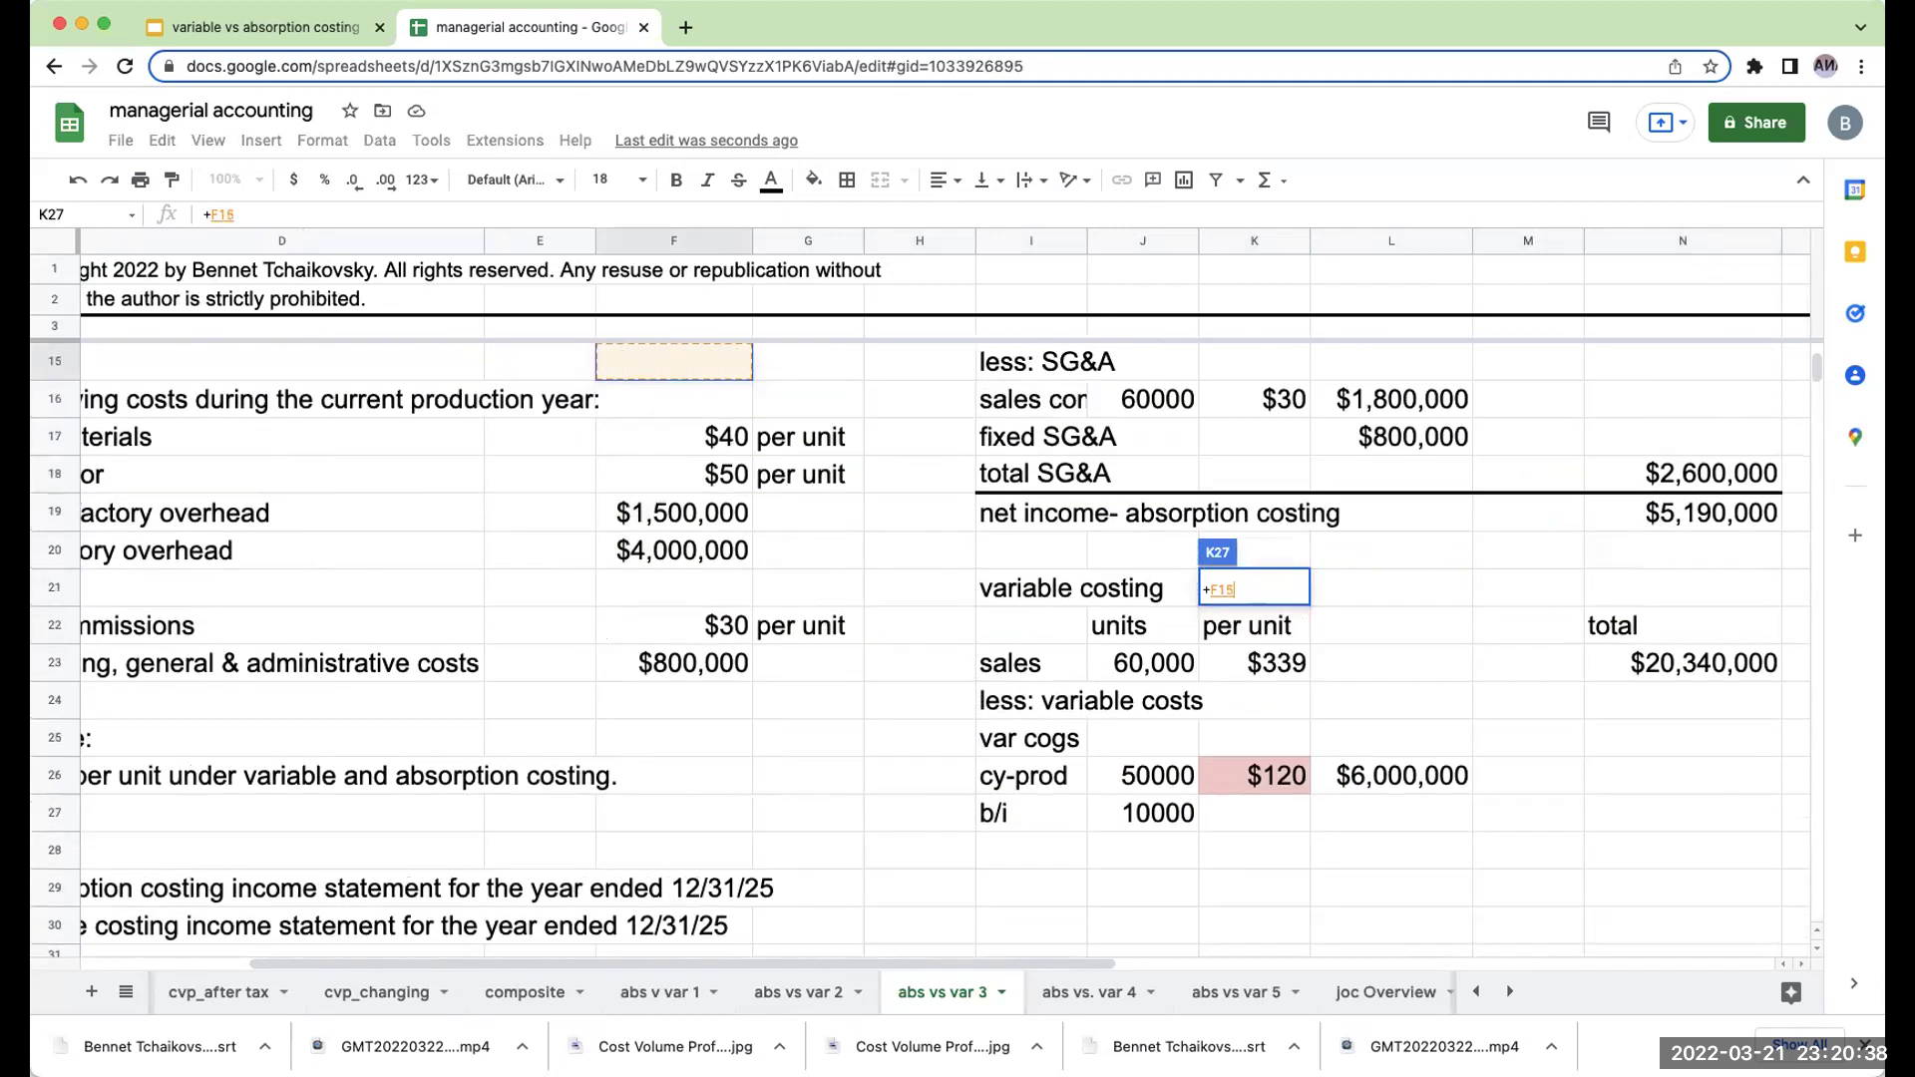
key(Left)
key(Left)
key(Up)
key(Up)
key(Right)
key(Right)
key(Return)
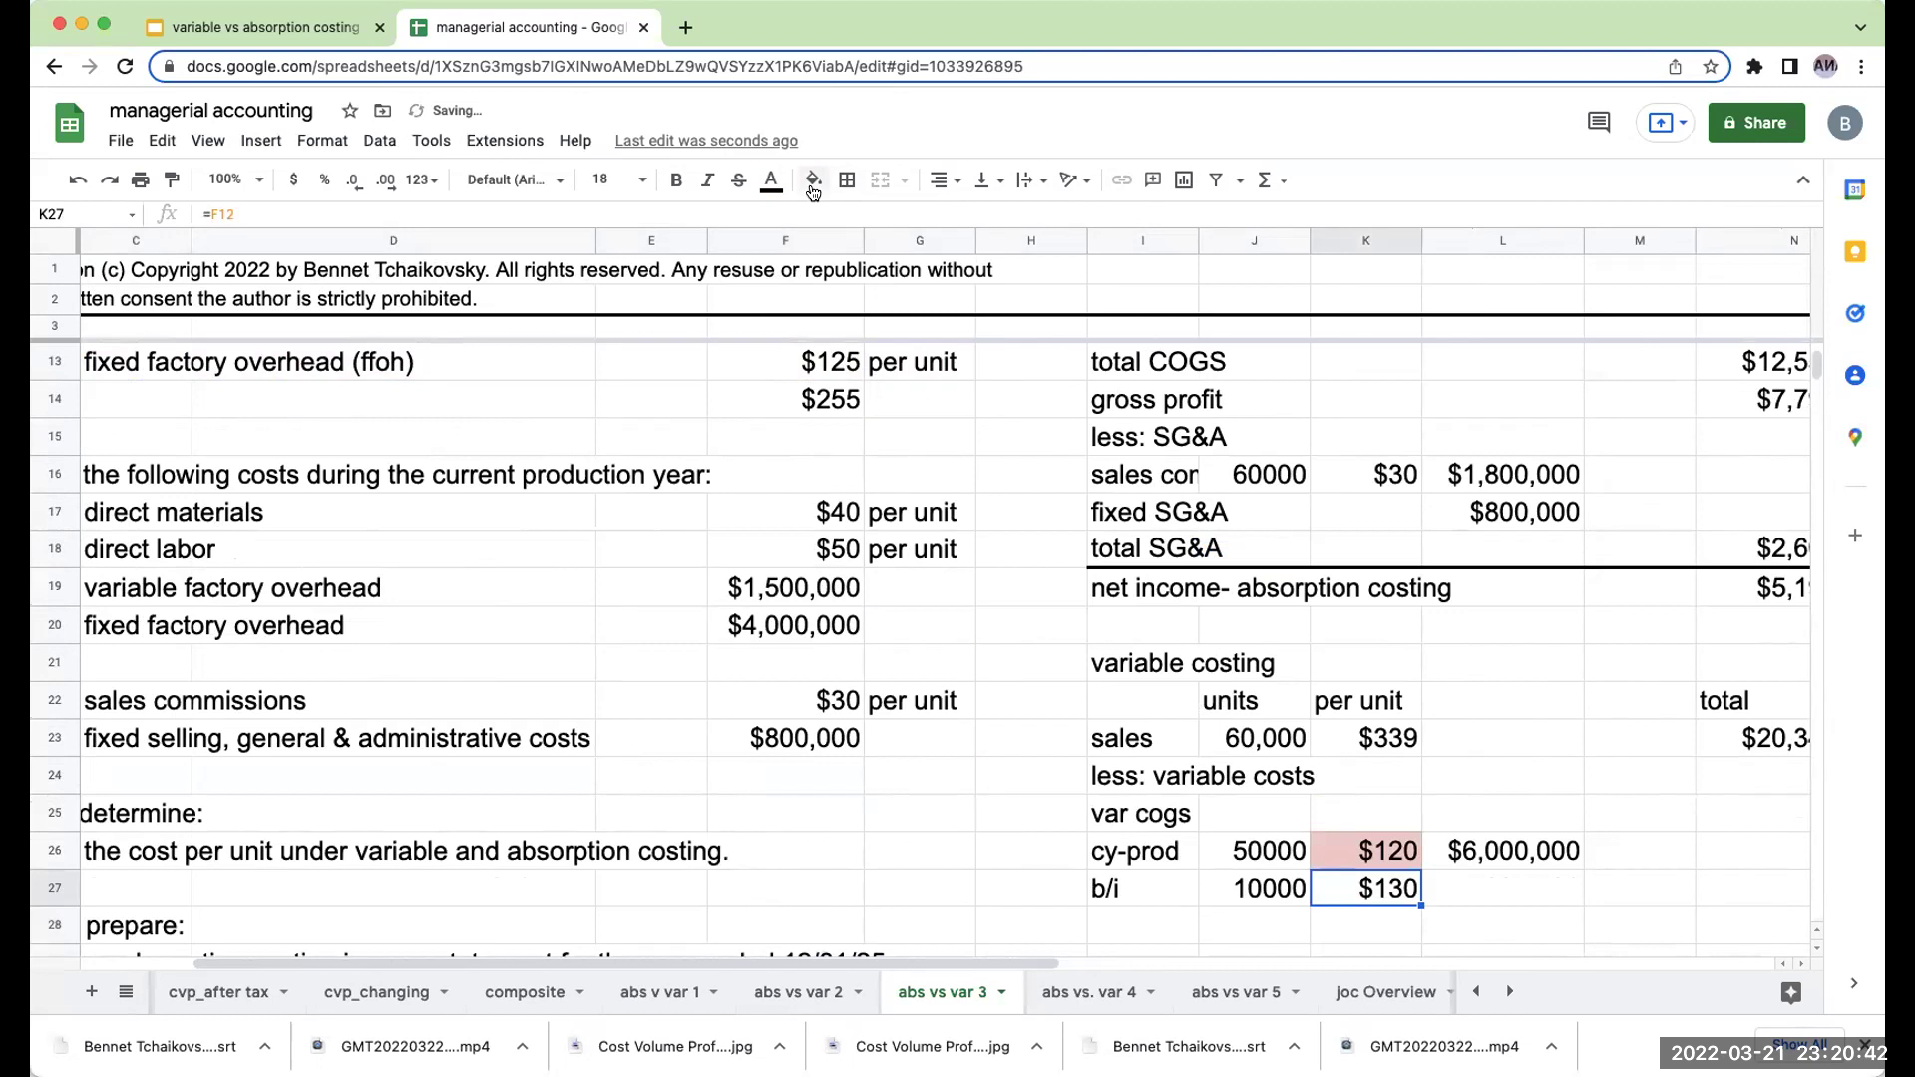
Fill K27 and the beginning inventory variable costs row C12:G12 with the same light purple.
click(812, 181)
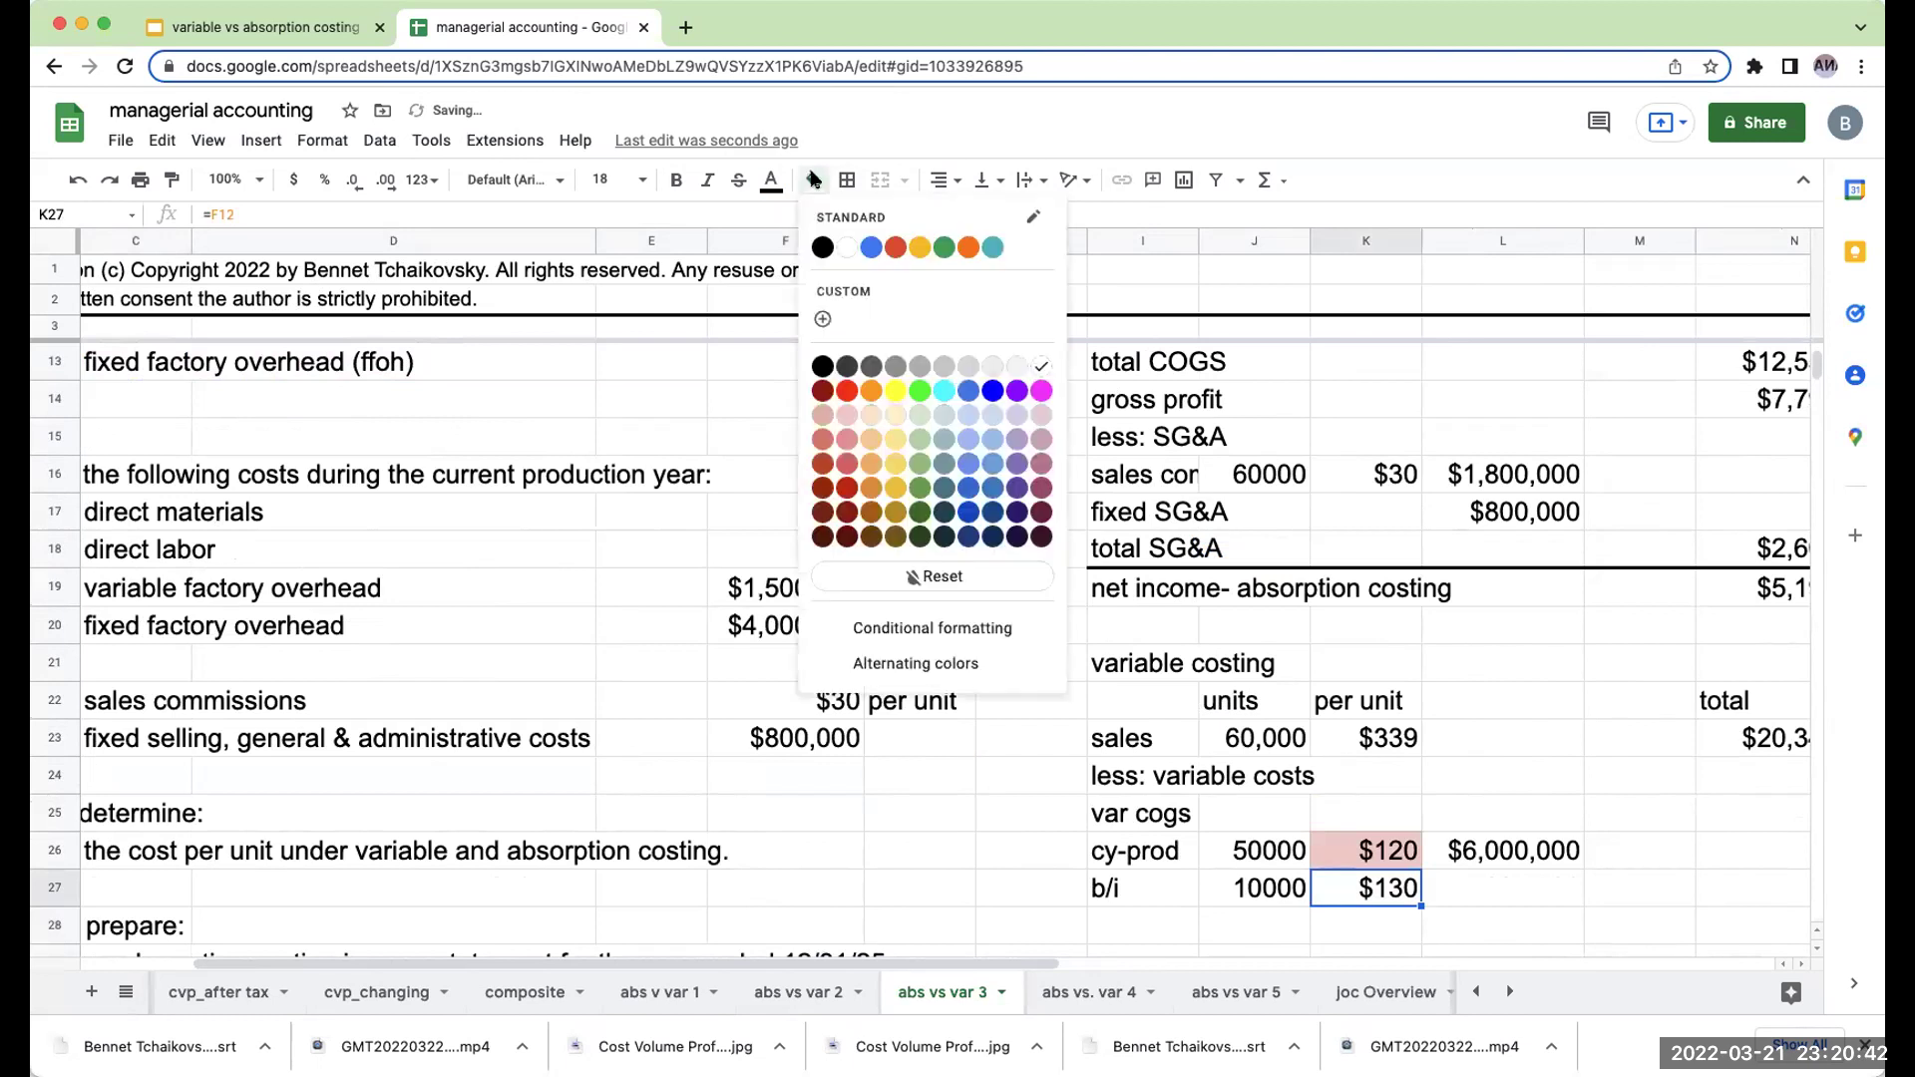
click(1020, 414)
scroll(836, 544, up, 1)
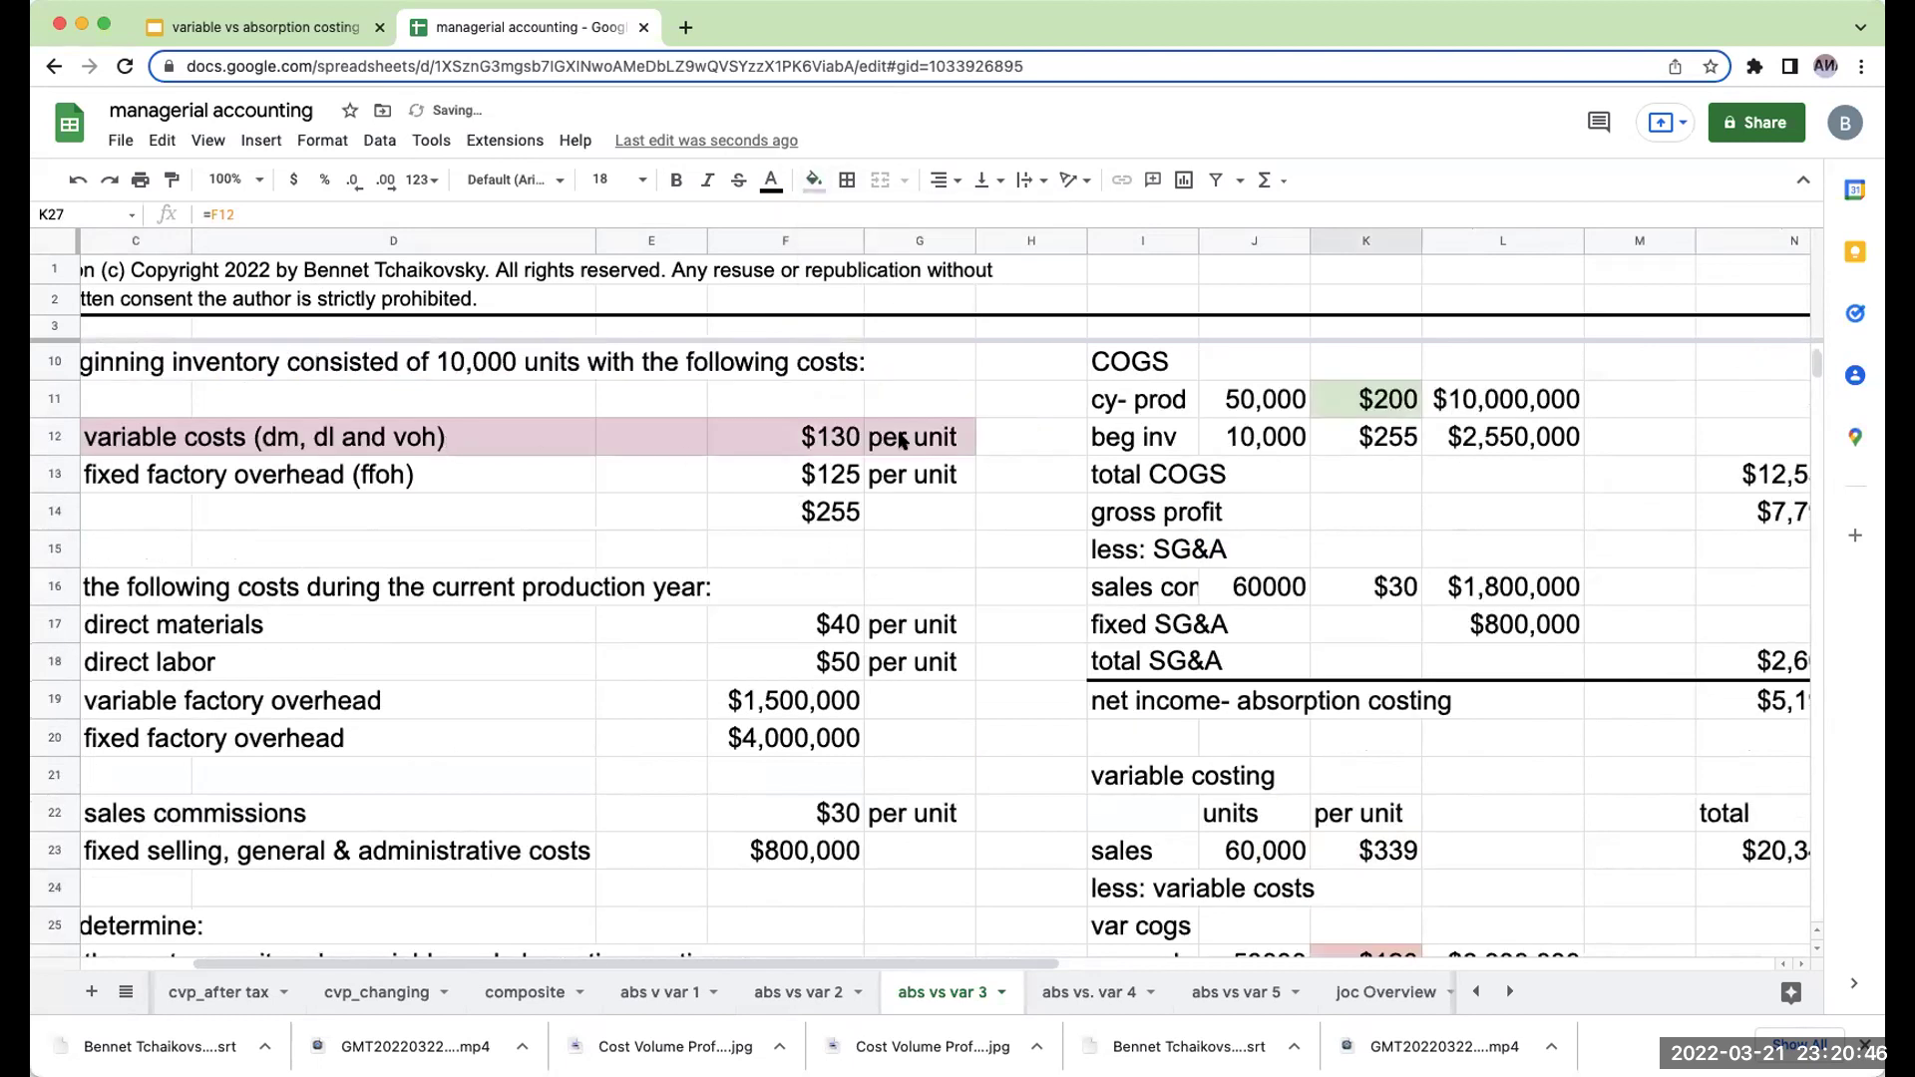
drag(900, 440, 157, 439)
scroll(164, 437, left, 3)
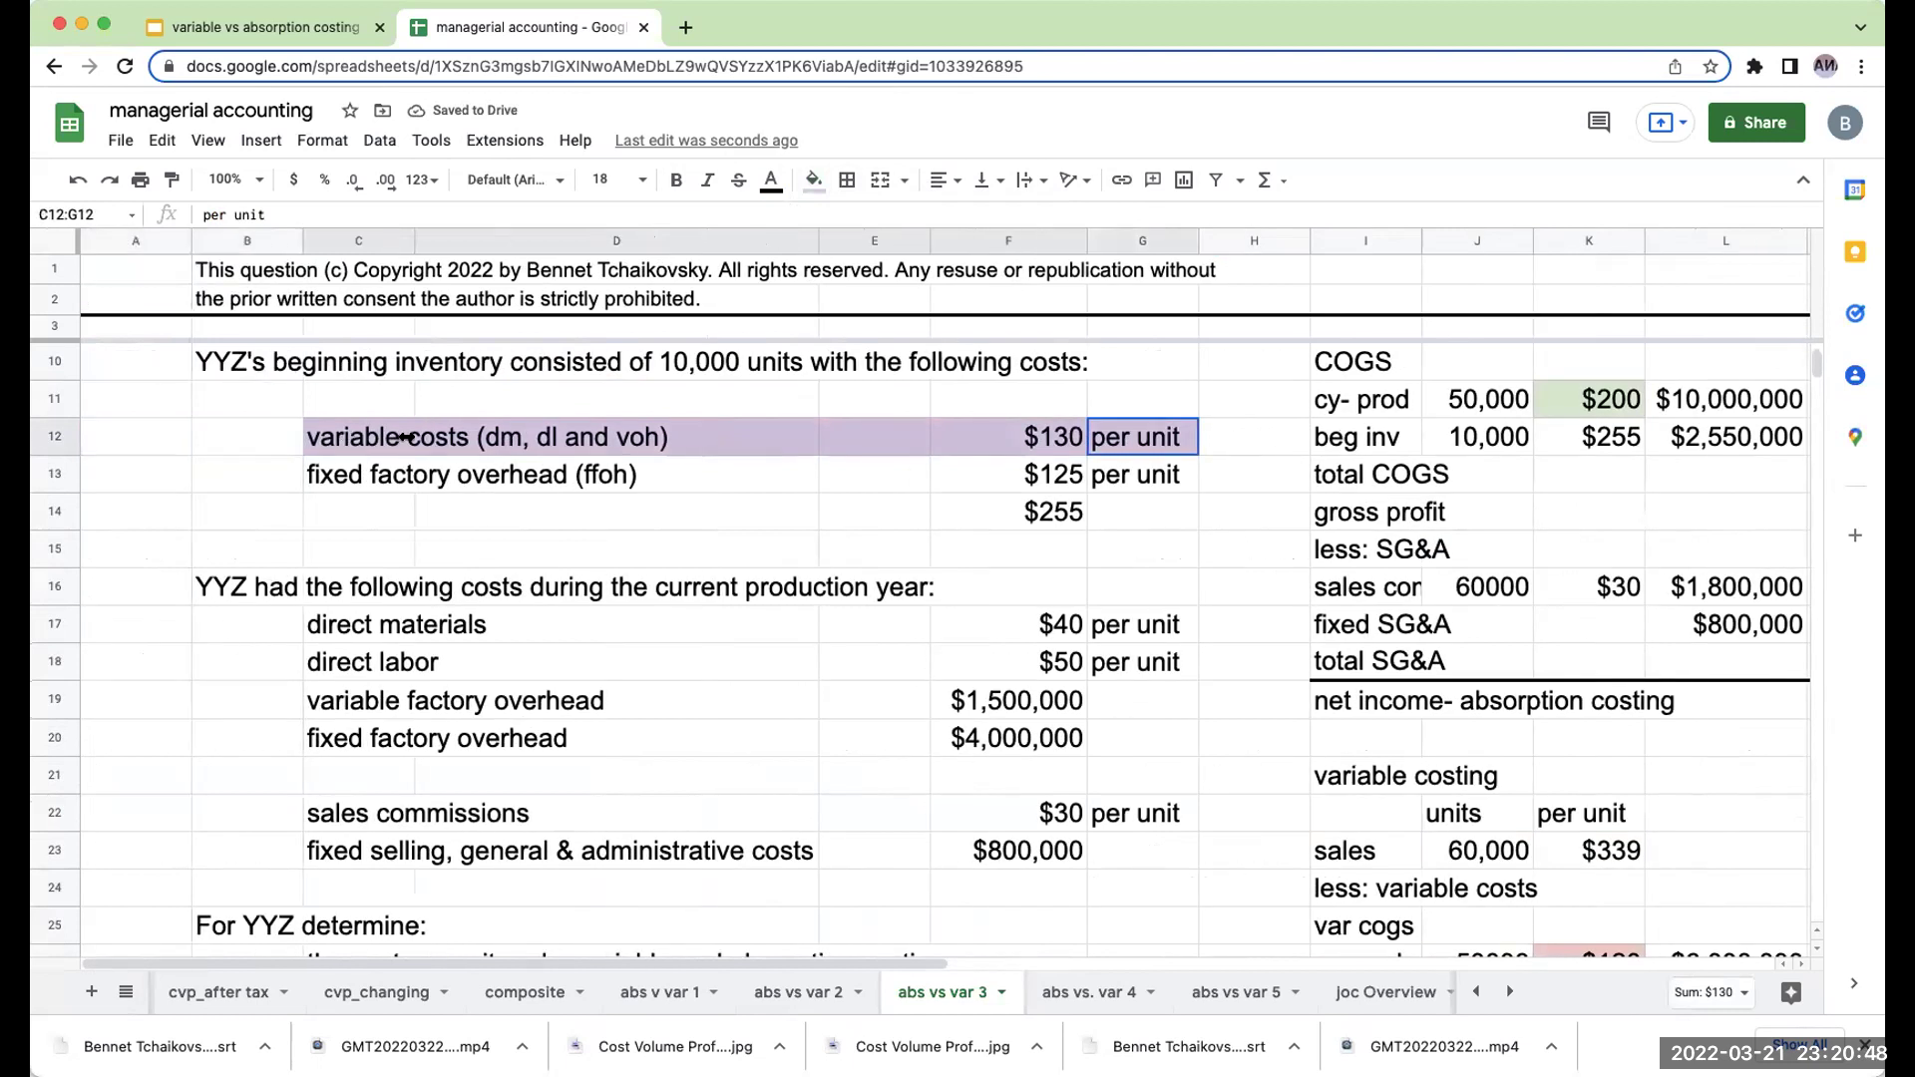
click(804, 180)
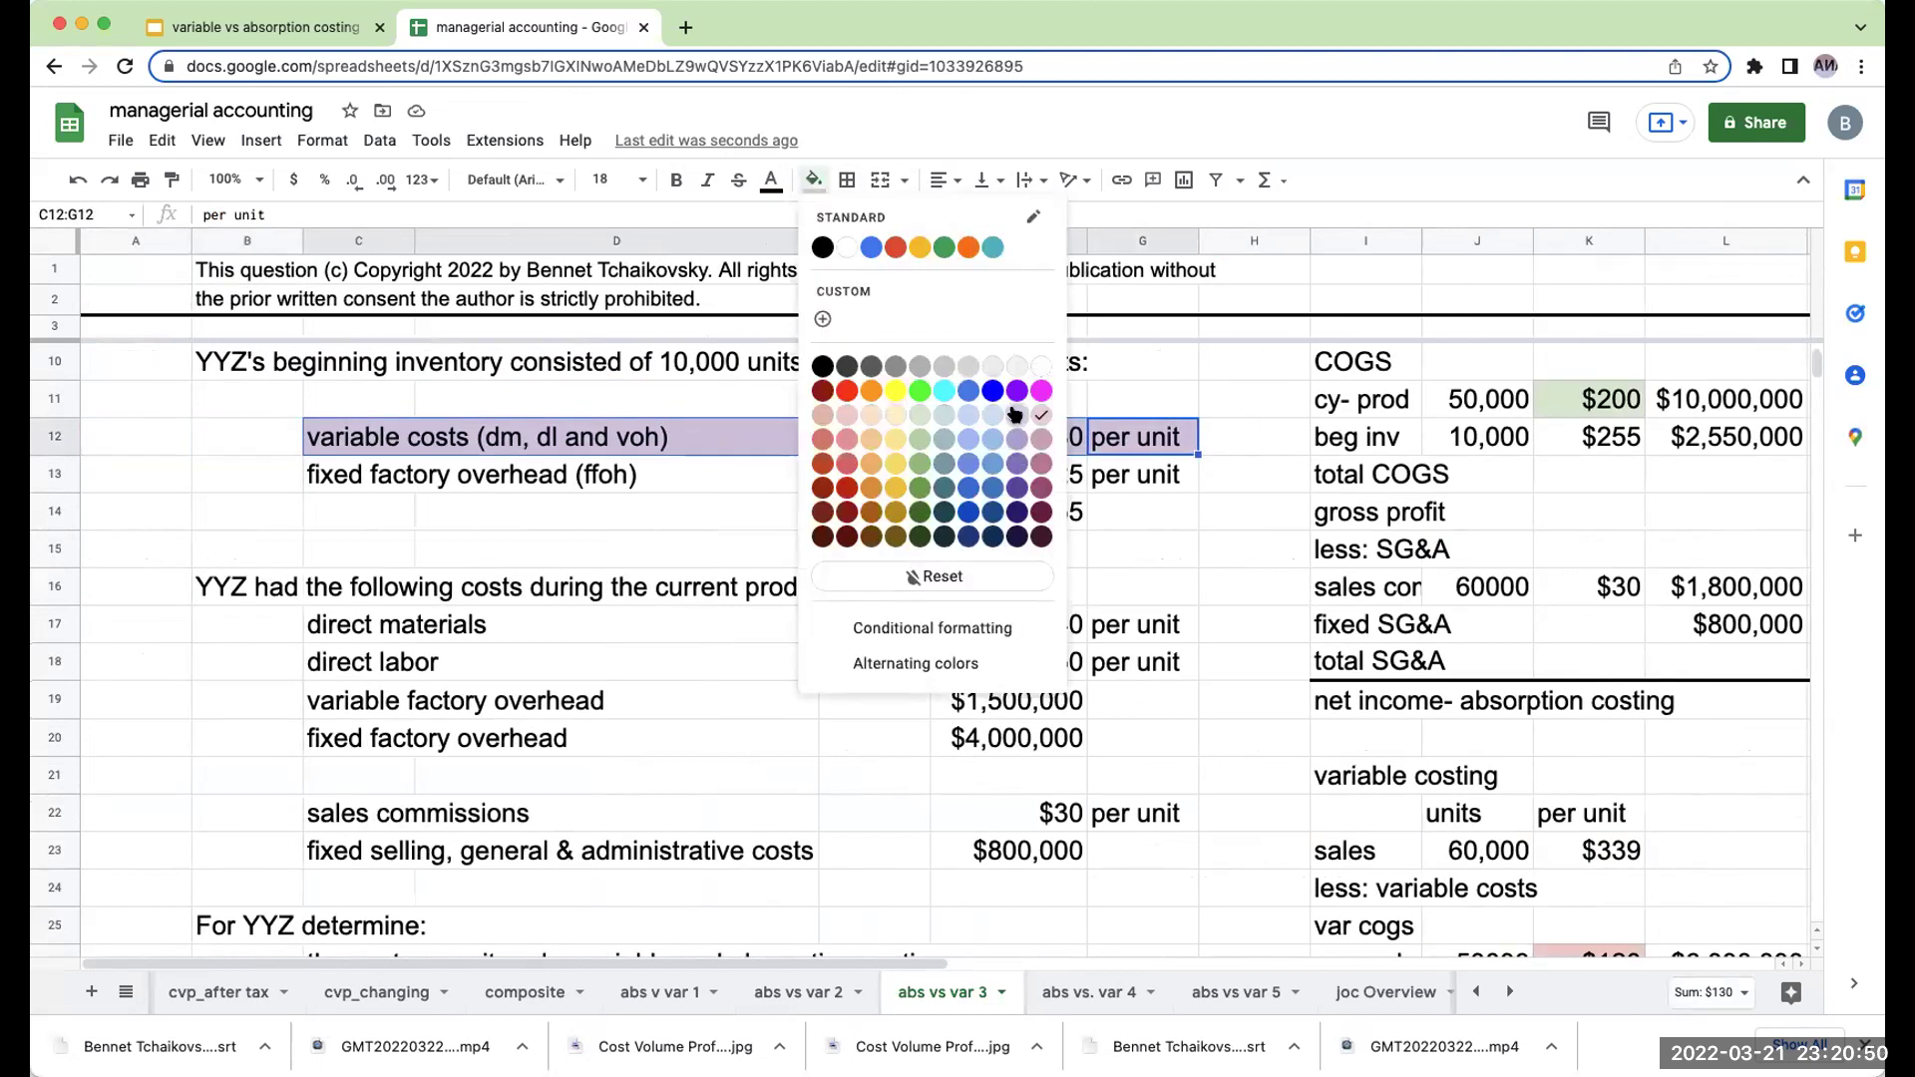
click(1014, 412)
click(958, 517)
Calculate the beginning inventory variable cost in L27 as units in J27 times the per-unit cost in K27.
scroll(1640, 806, up, 2)
scroll(1640, 806, down, 5)
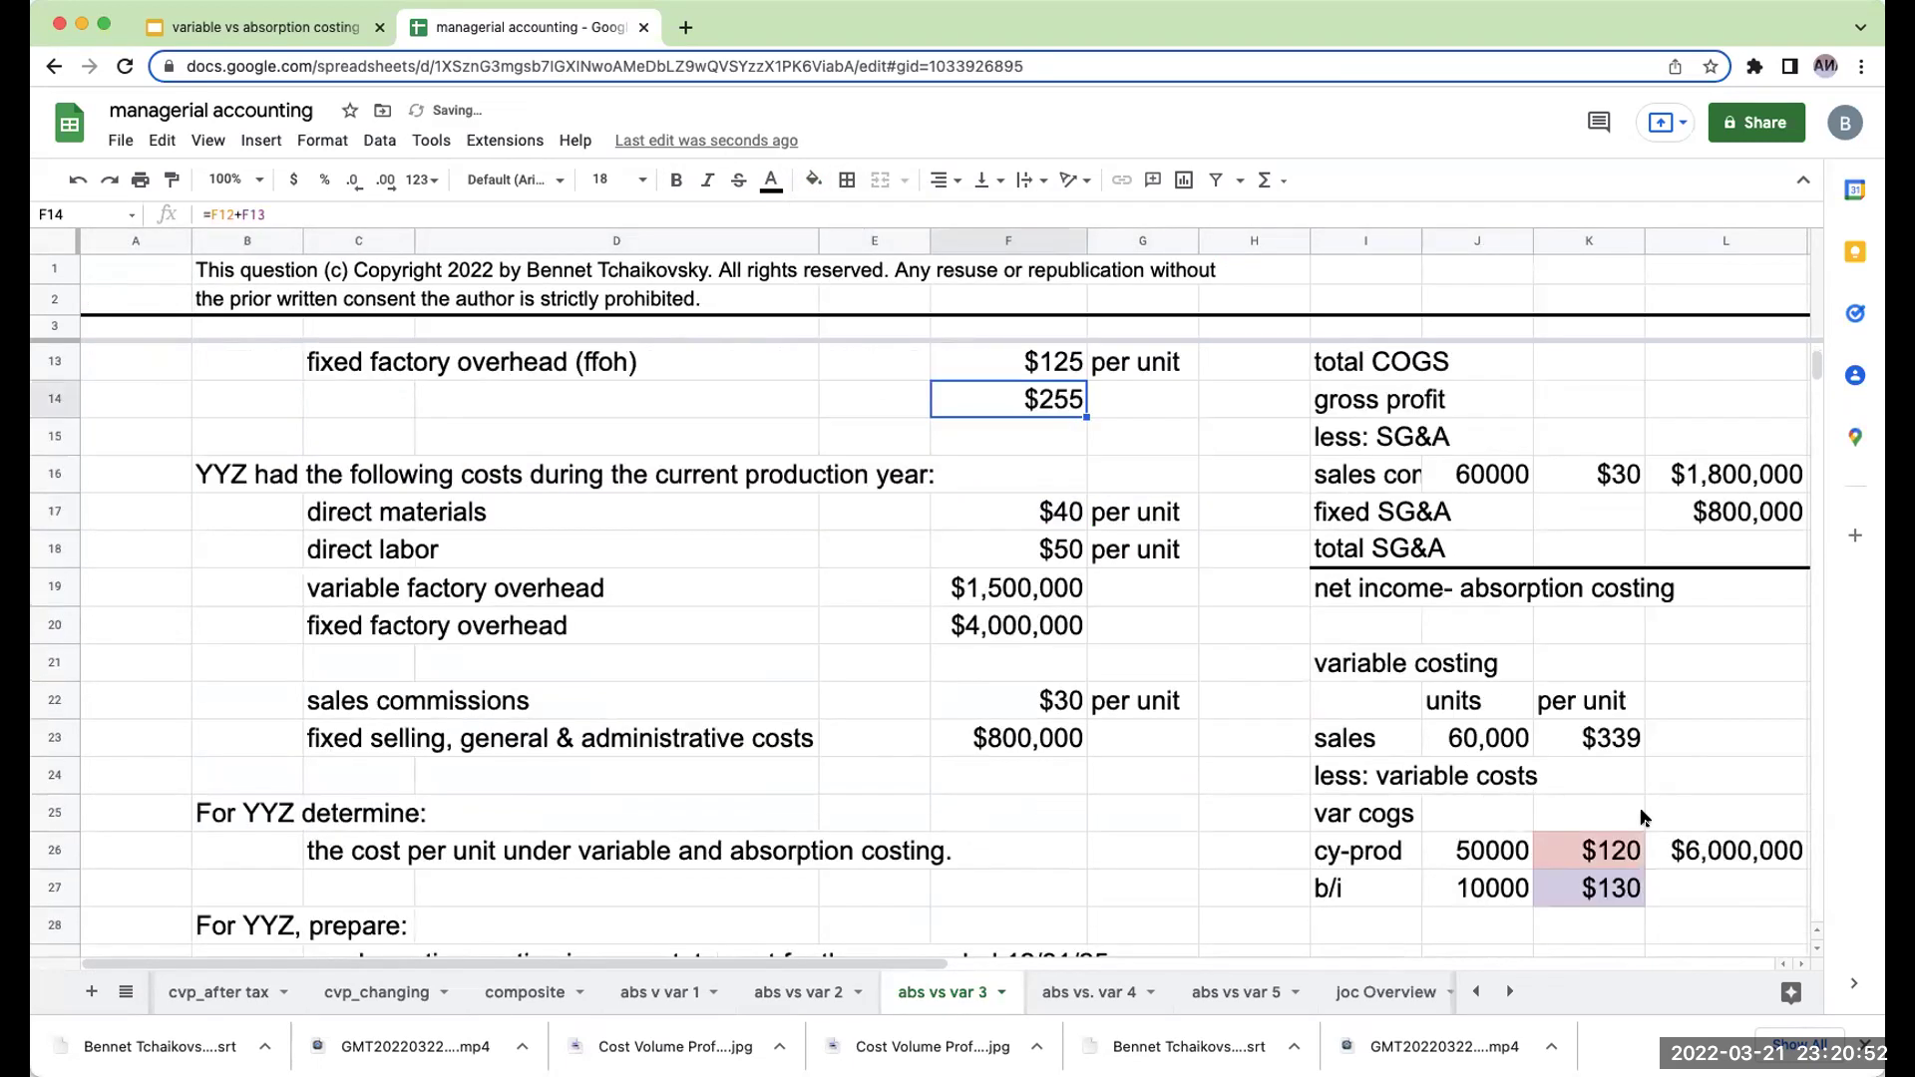
click(1683, 885)
text(=)
key(Left)
key(Left)
text(*)
key(Left)
key(Return)
key(Up)
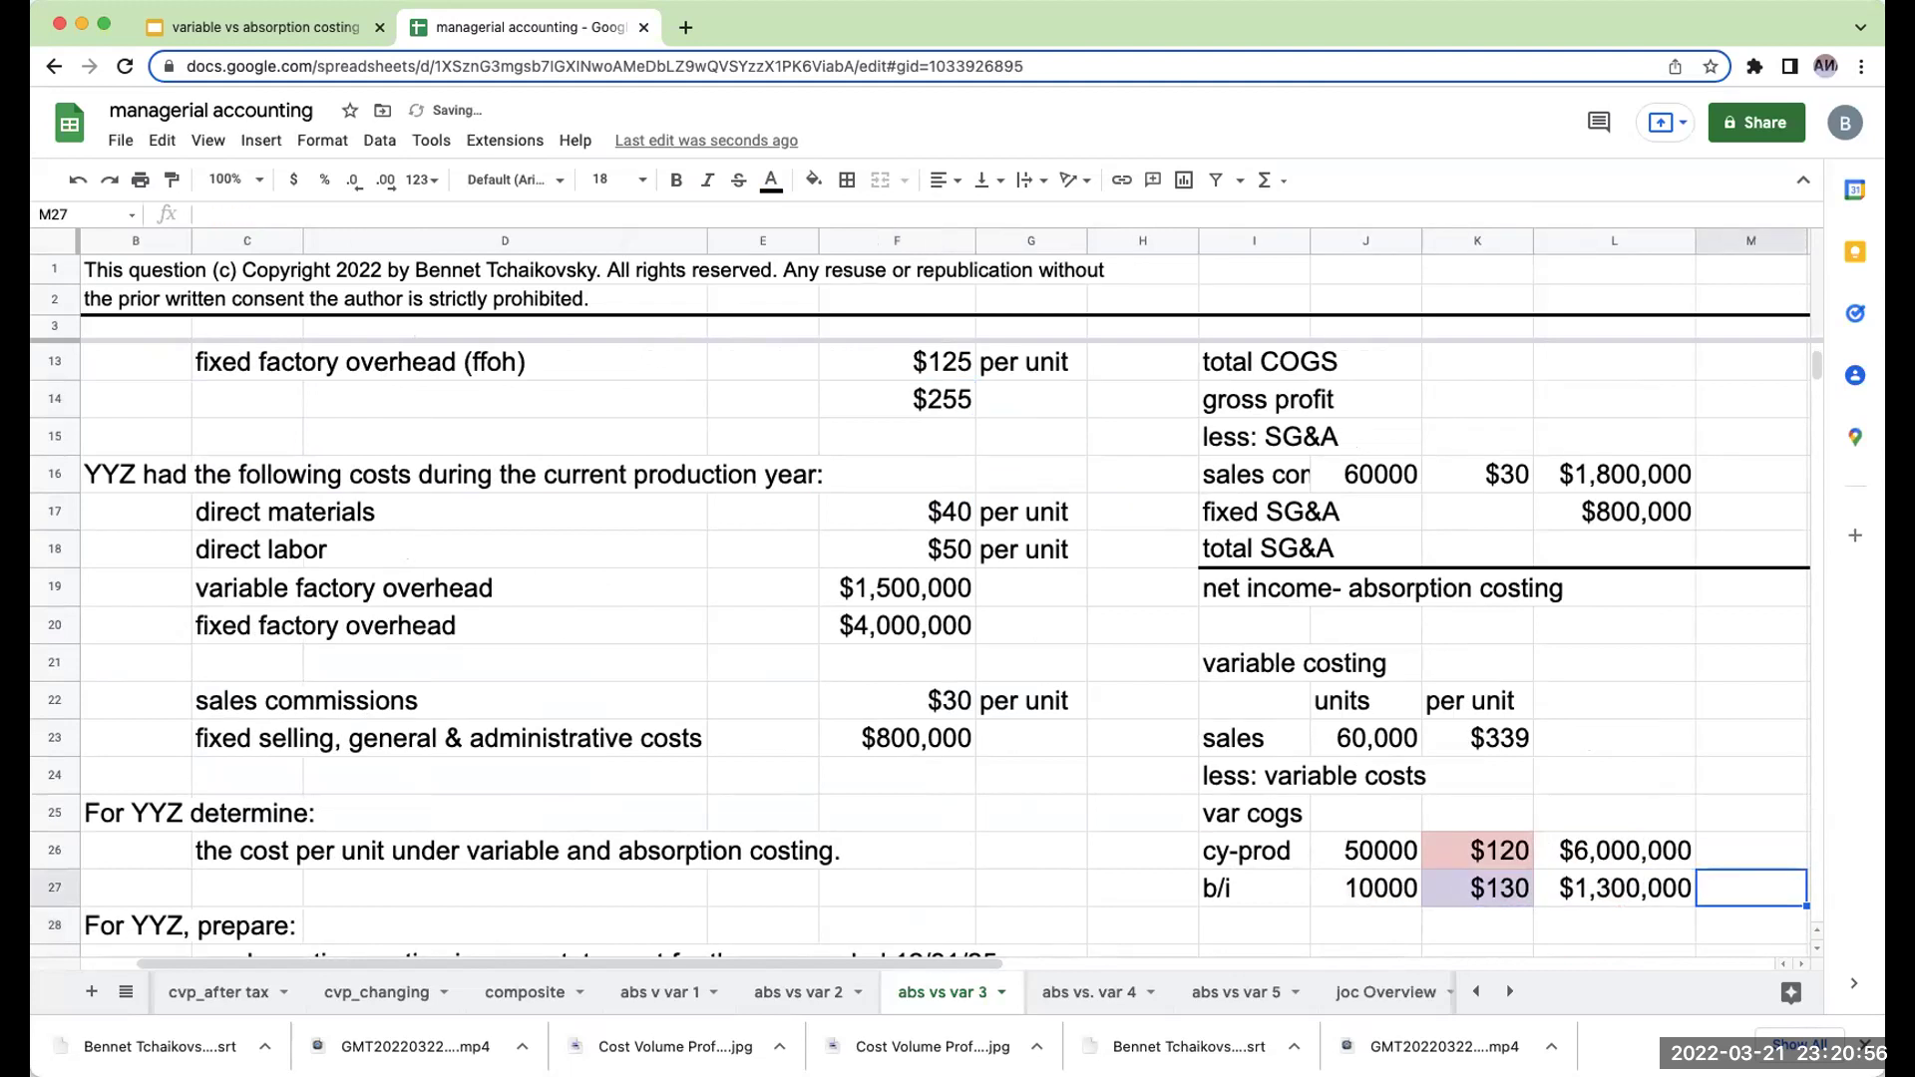
Label row 28 of the variable costing statement by linking I28 to the sales commissions label in I16.
key(Right)
key(Left)
key(Left)
key(Left)
key(Right)
key(Right)
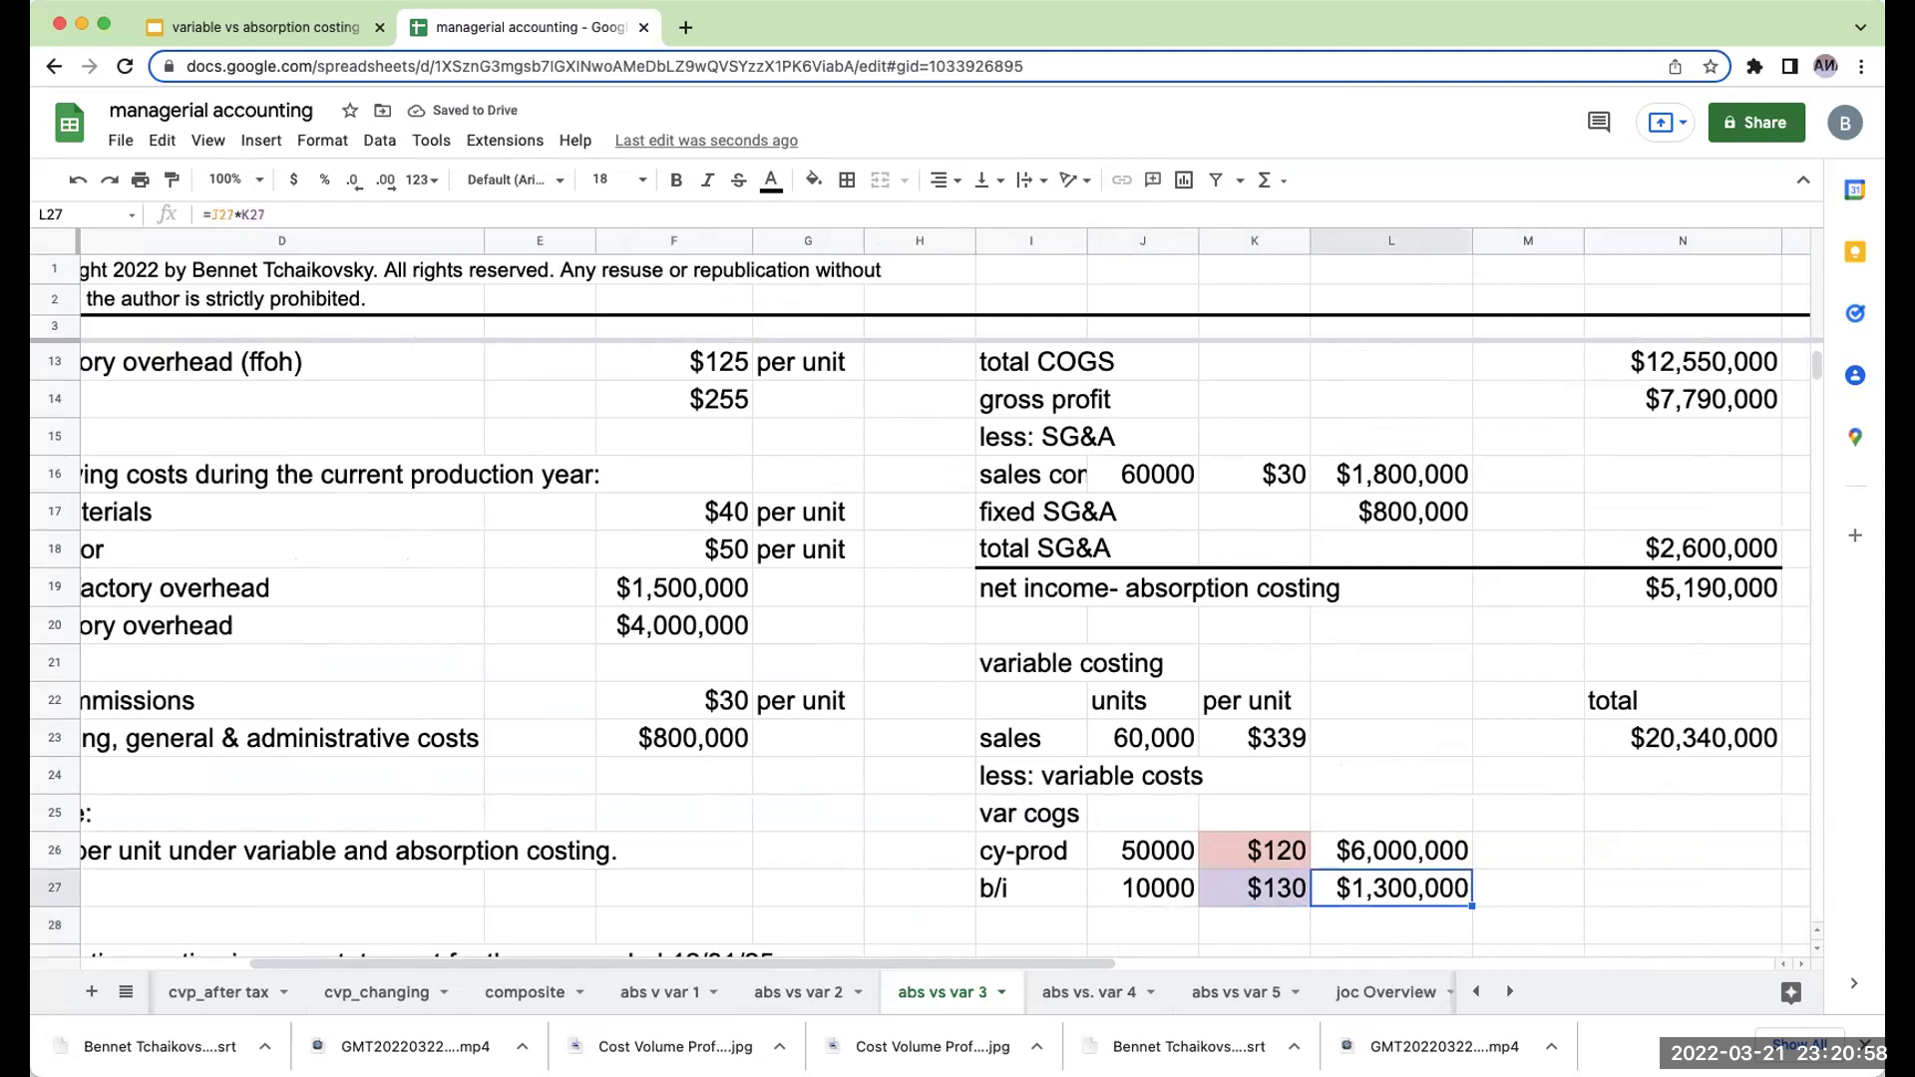
key(Down)
key(Left)
key(Left)
key(Left)
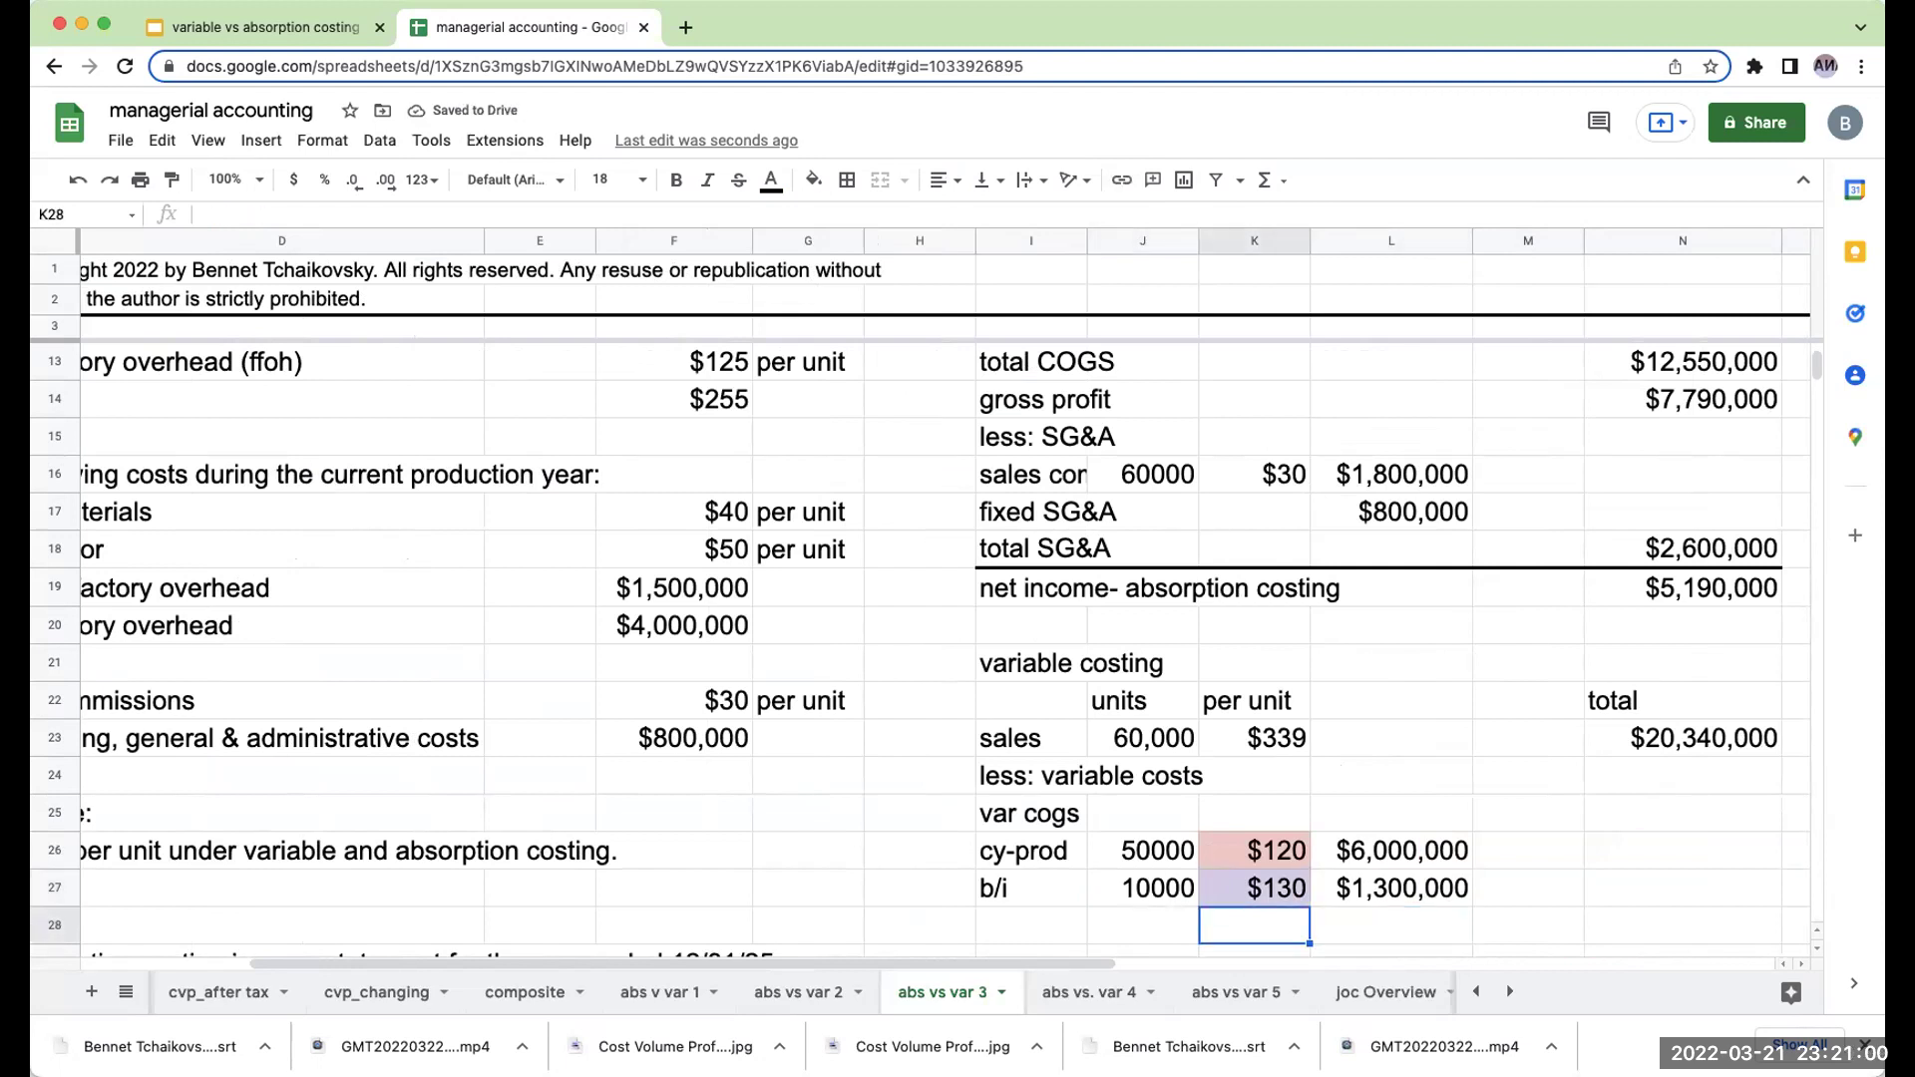
text(+)
key(Up)
key(Up)
key(Up)
key(Up)
key(Up)
key(Up)
key(Up)
key(Up)
key(Up)
key(Up)
key(Up)
key(Up)
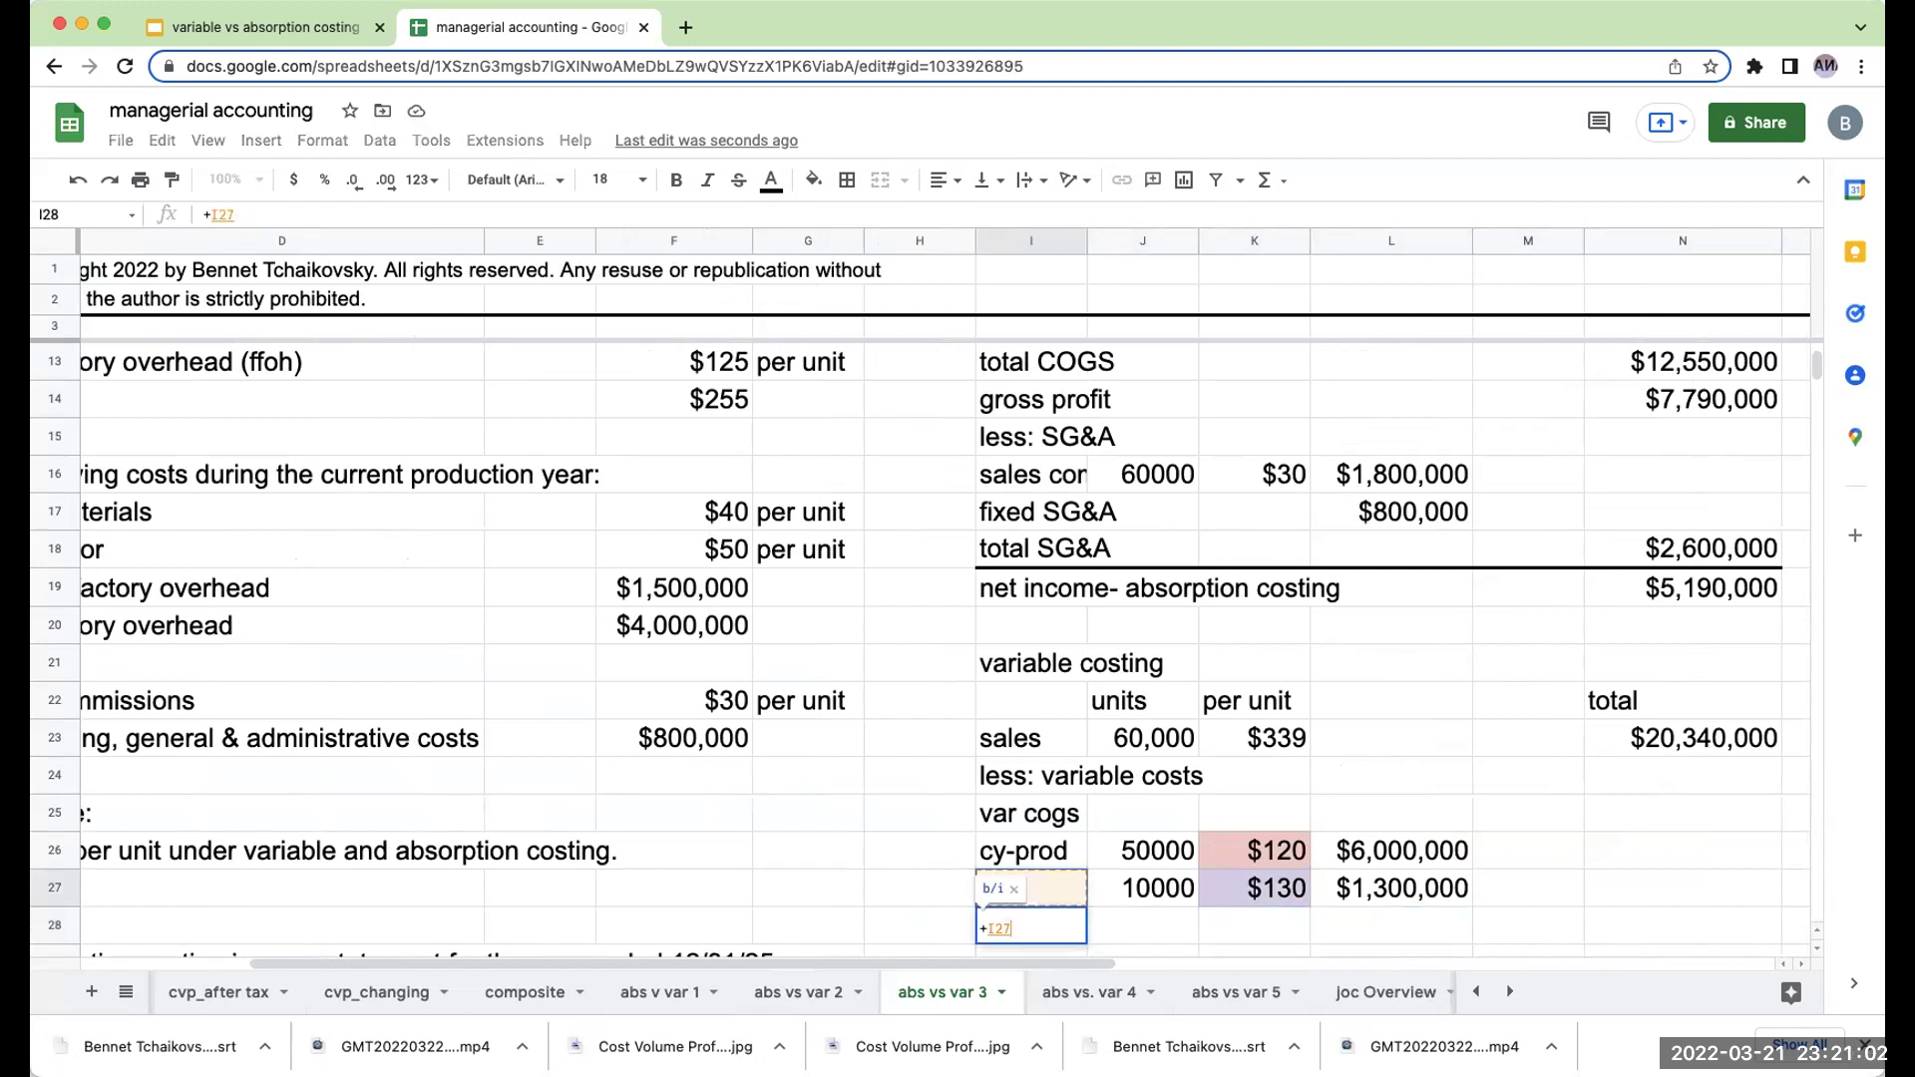
key(Tab)
Link the sales commission units in J28 to the units in J16.
text(+)
key(Up)
key(Up)
key(Up)
key(Up)
key(Up)
key(Up)
key(Up)
key(Up)
key(Up)
key(Up)
key(Up)
key(Up)
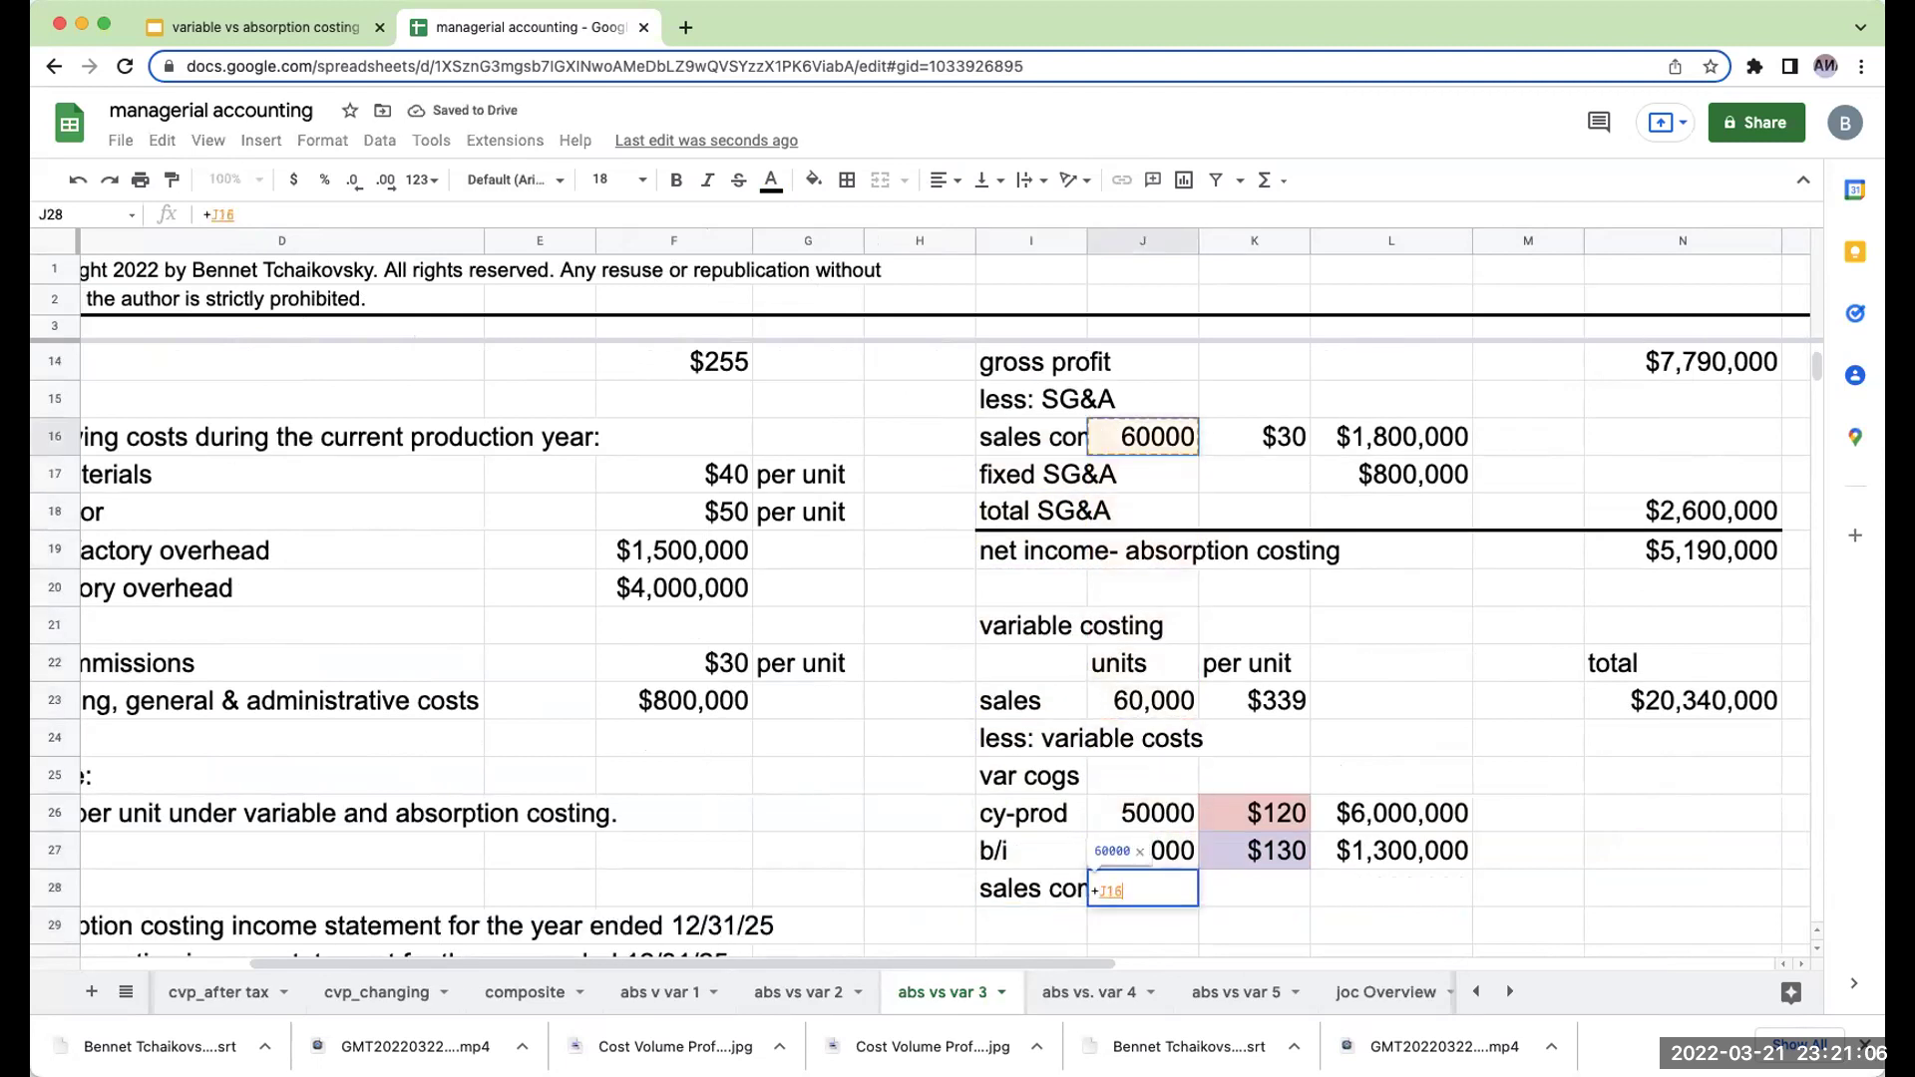
key(Return)
Copy the J28 link into K28 and L28 to bring in the commission per unit and its total.
key(ctrl+c)
key(Right)
key(ctrl+v)
key(Right)
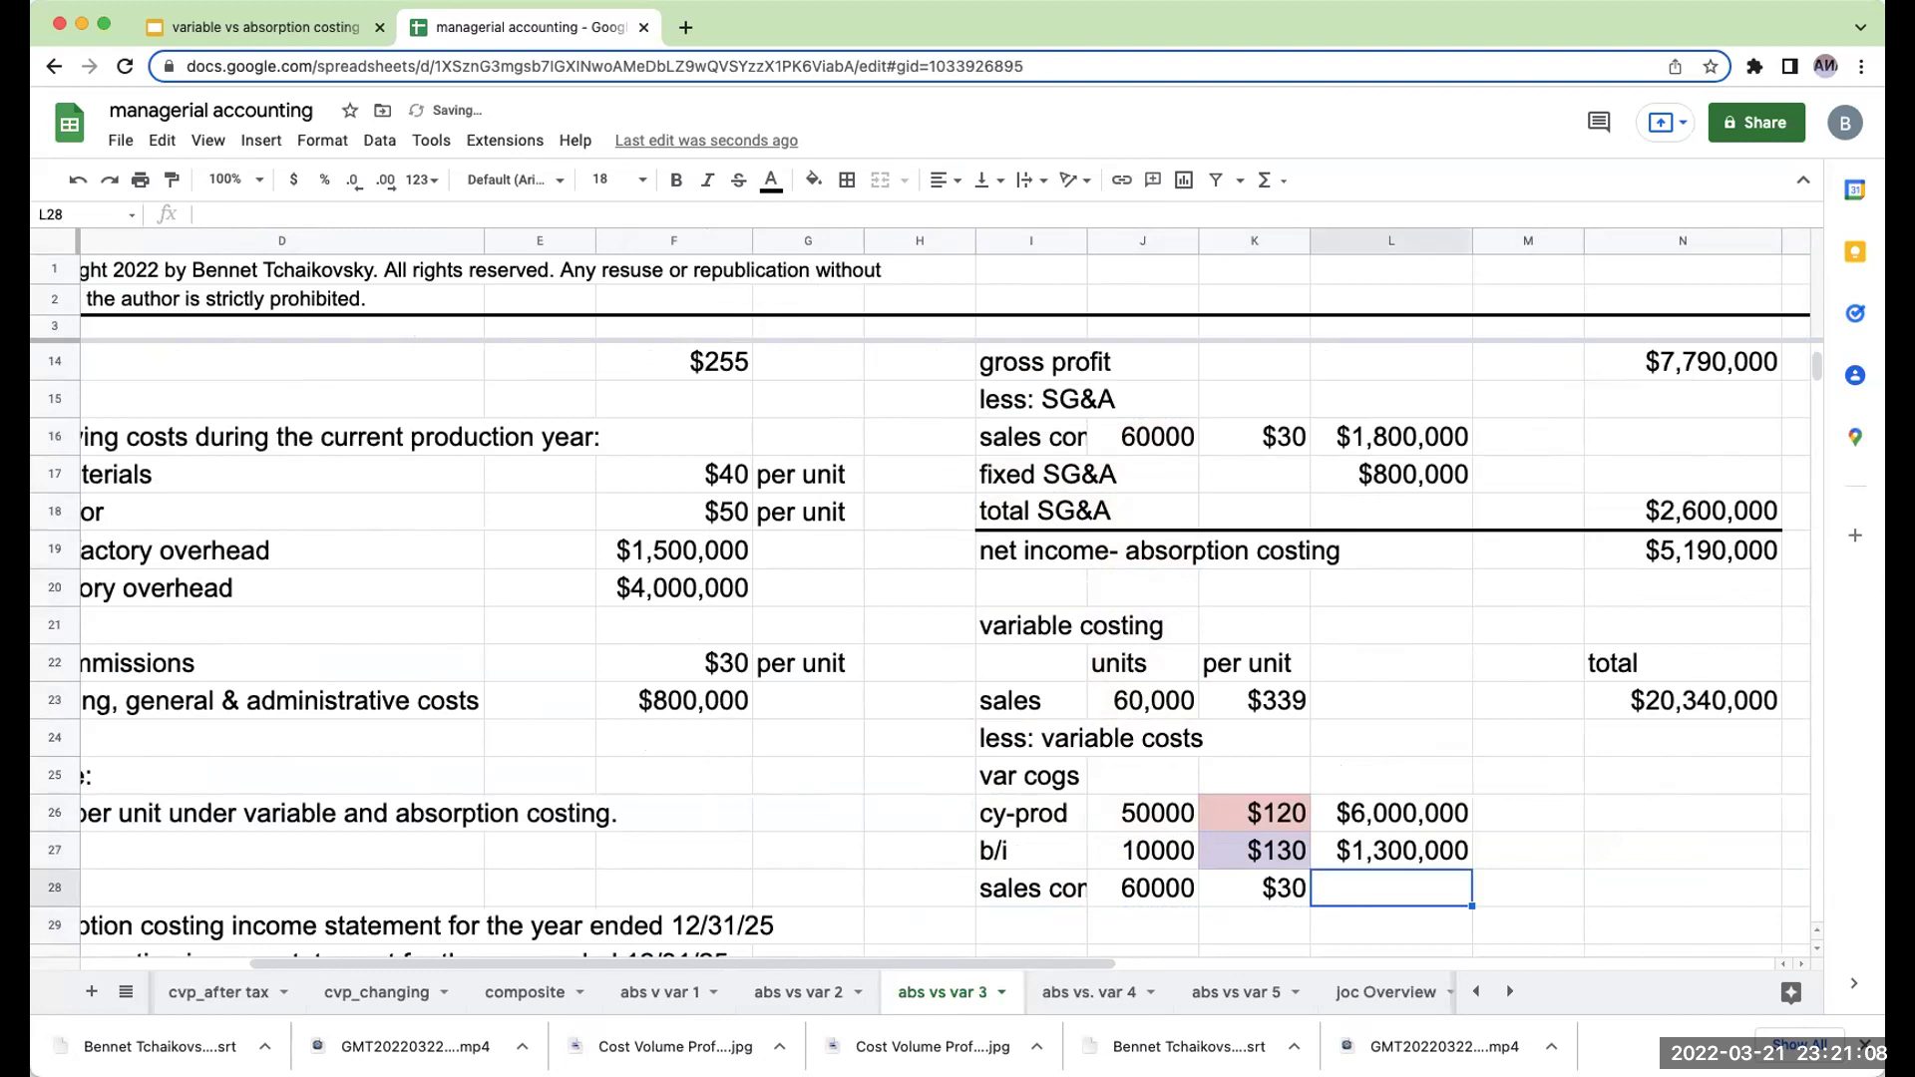
key(ctrl+v)
Label I29 "total variable costs".
key(Down)
key(Left)
key(Left)
key(Left)
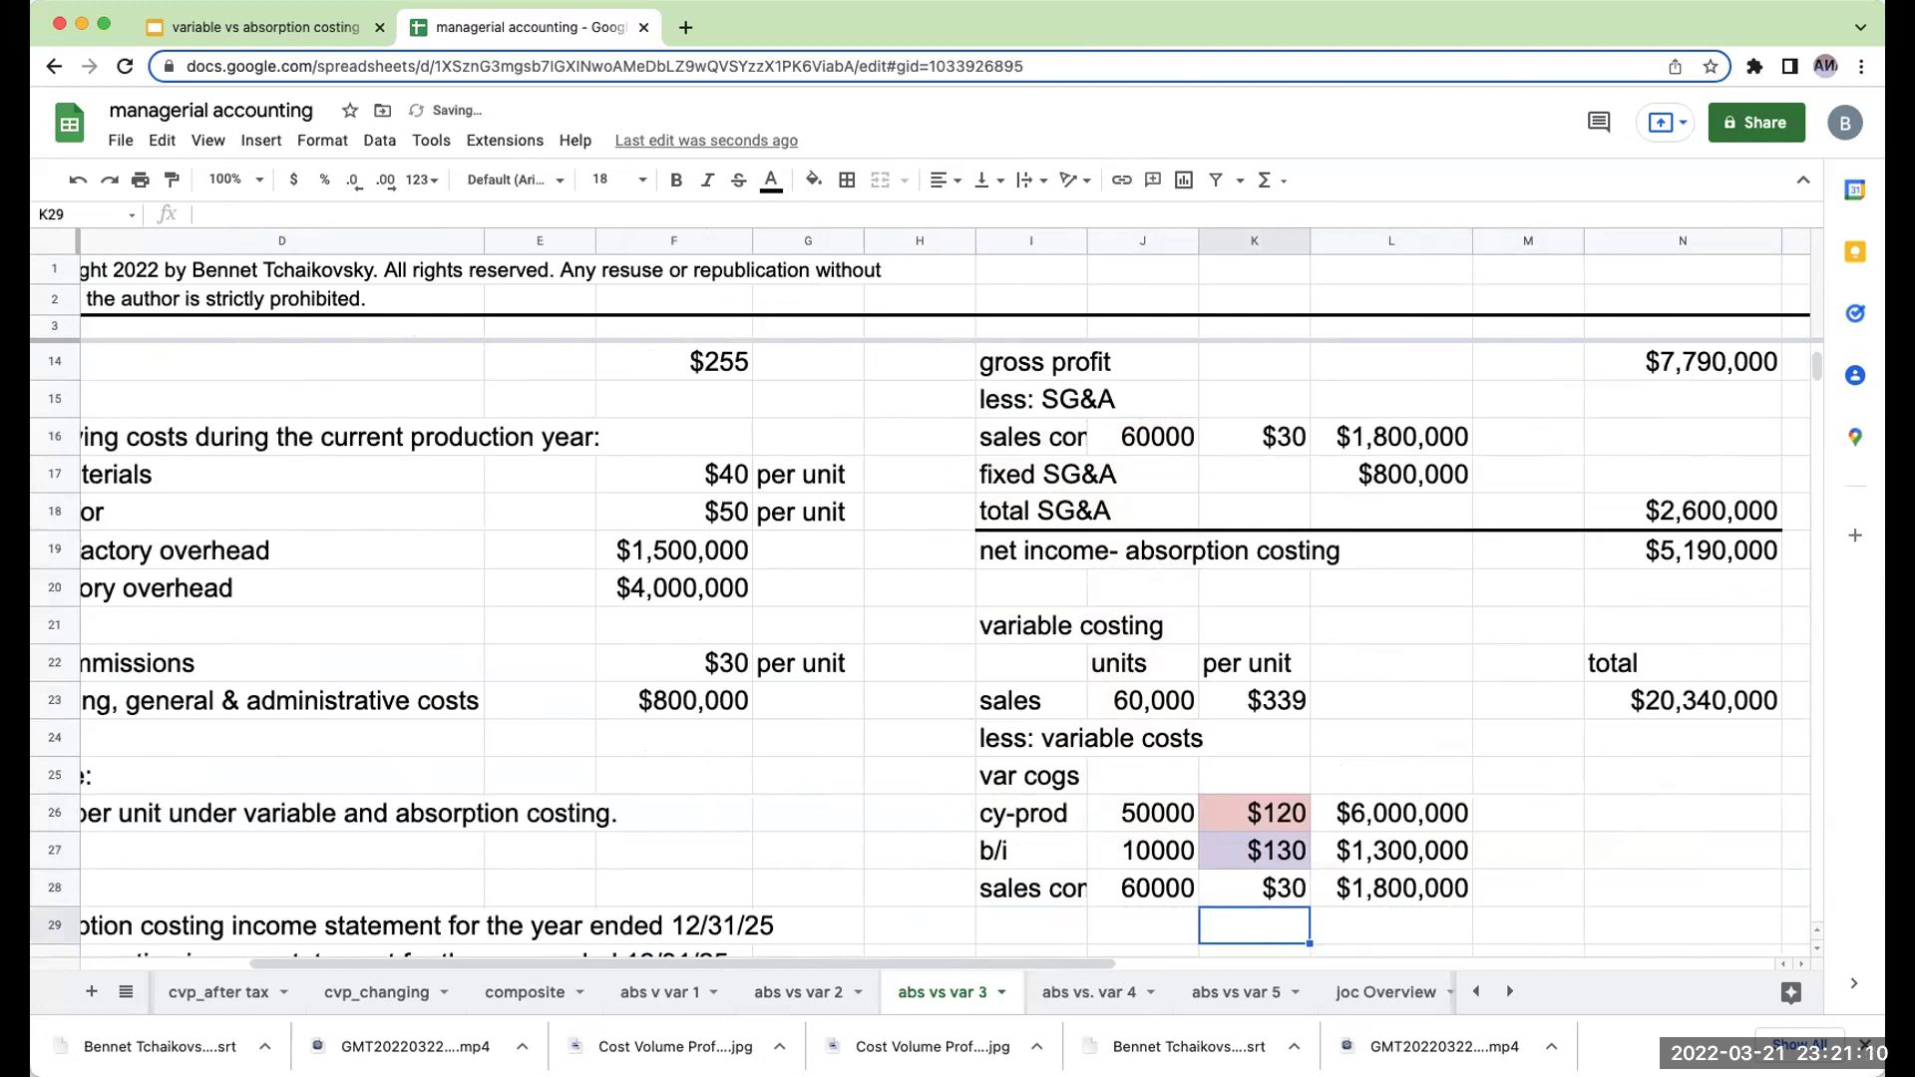
text(total variable costs)
key(Return)
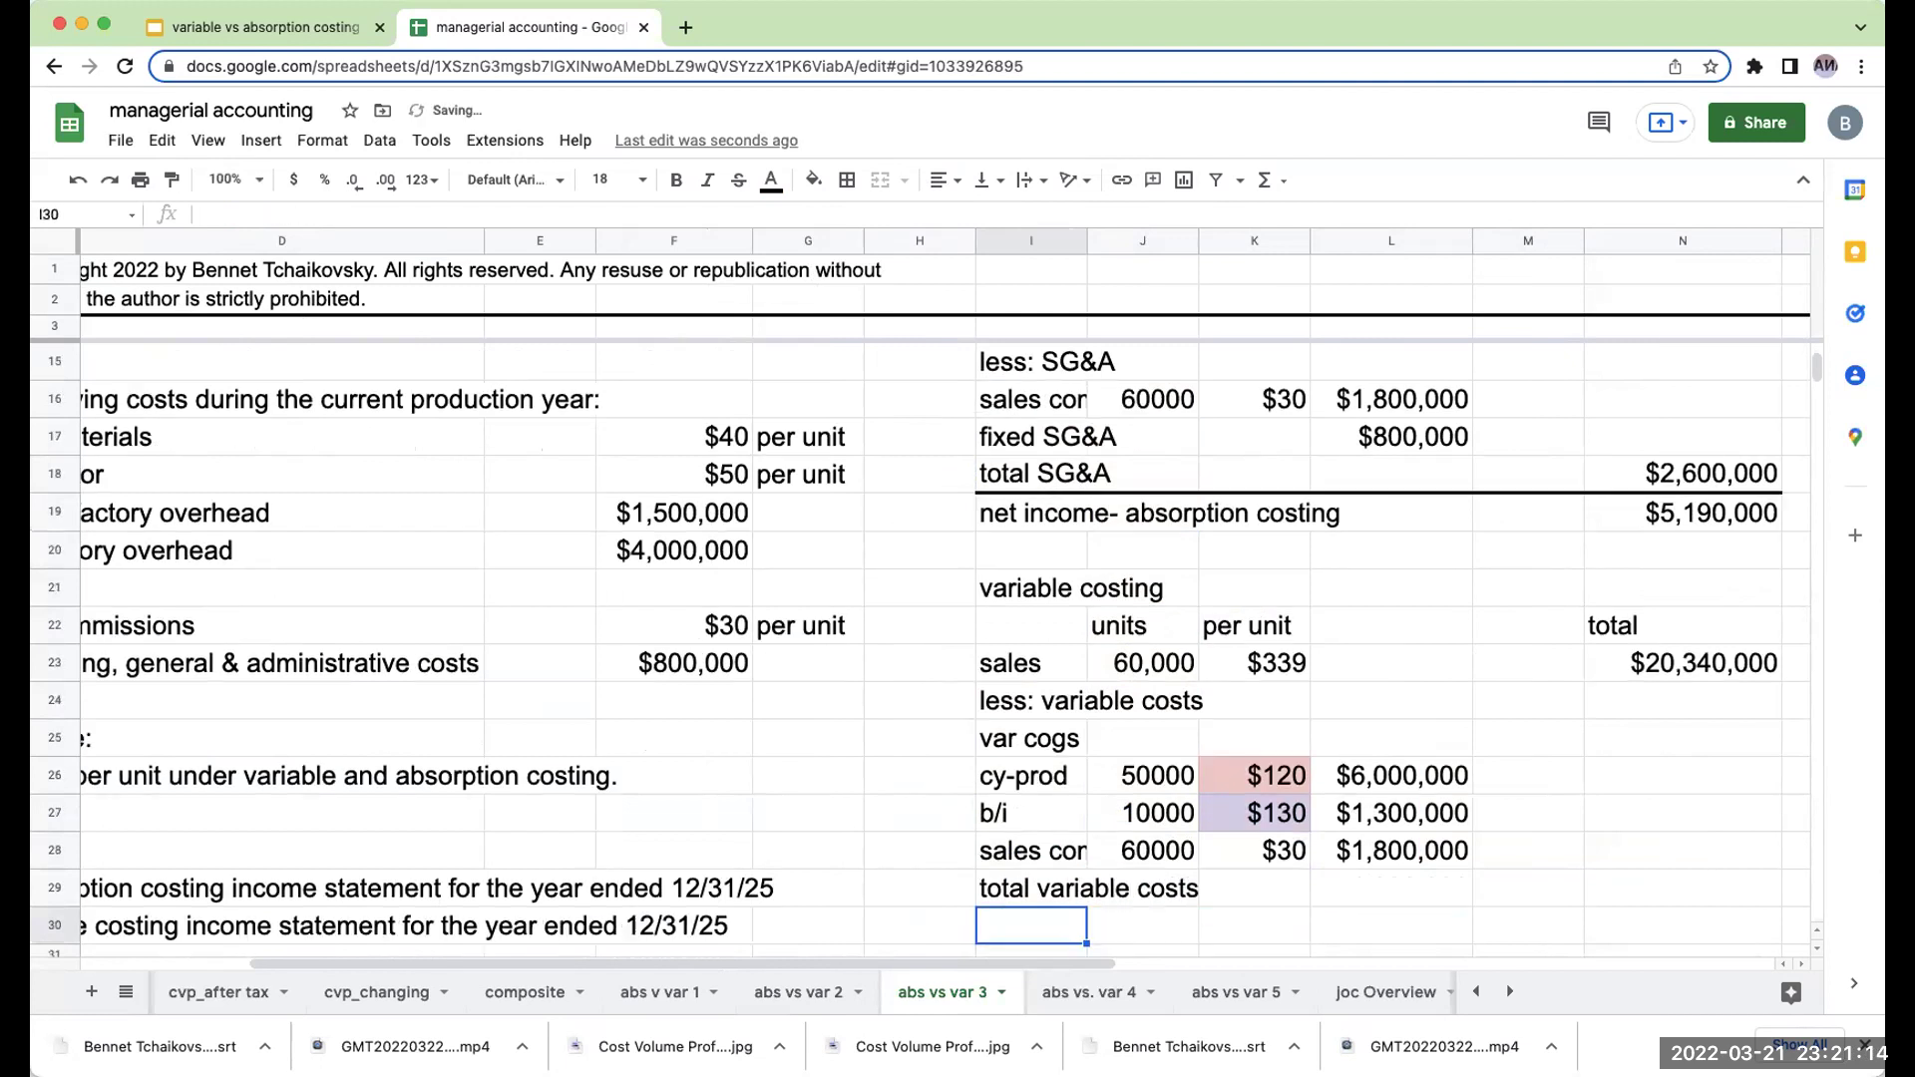
Calculate total variable costs in N29 as the sum of L26, L27 and L28.
key(Up)
key(Right)
key(Right)
key(Right)
key(Right)
key(Right)
text(+)
key(Left)
key(Left)
key(Up)
key(Up)
key(Up)
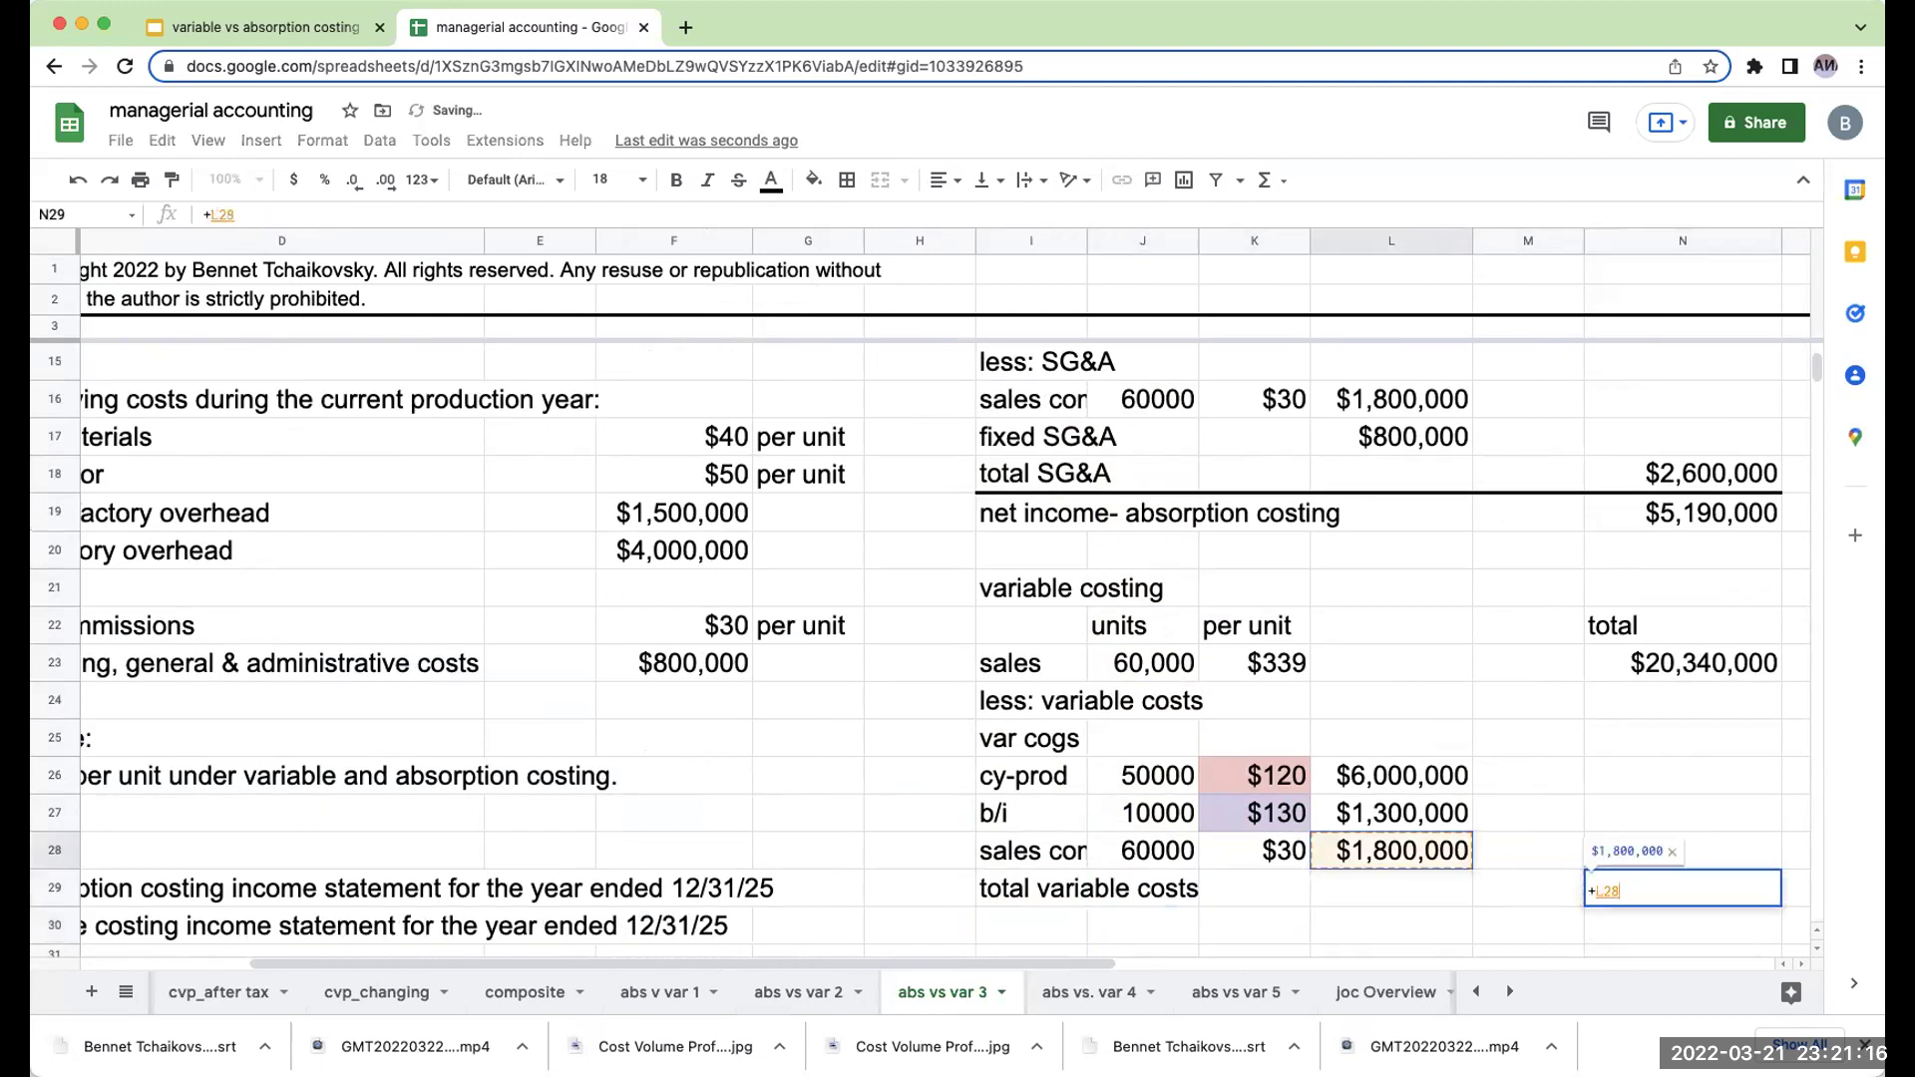
text(+)
key(Left)
key(Left)
key(Up)
key(Up)
text(+)
key(Left)
key(Left)
key(Up)
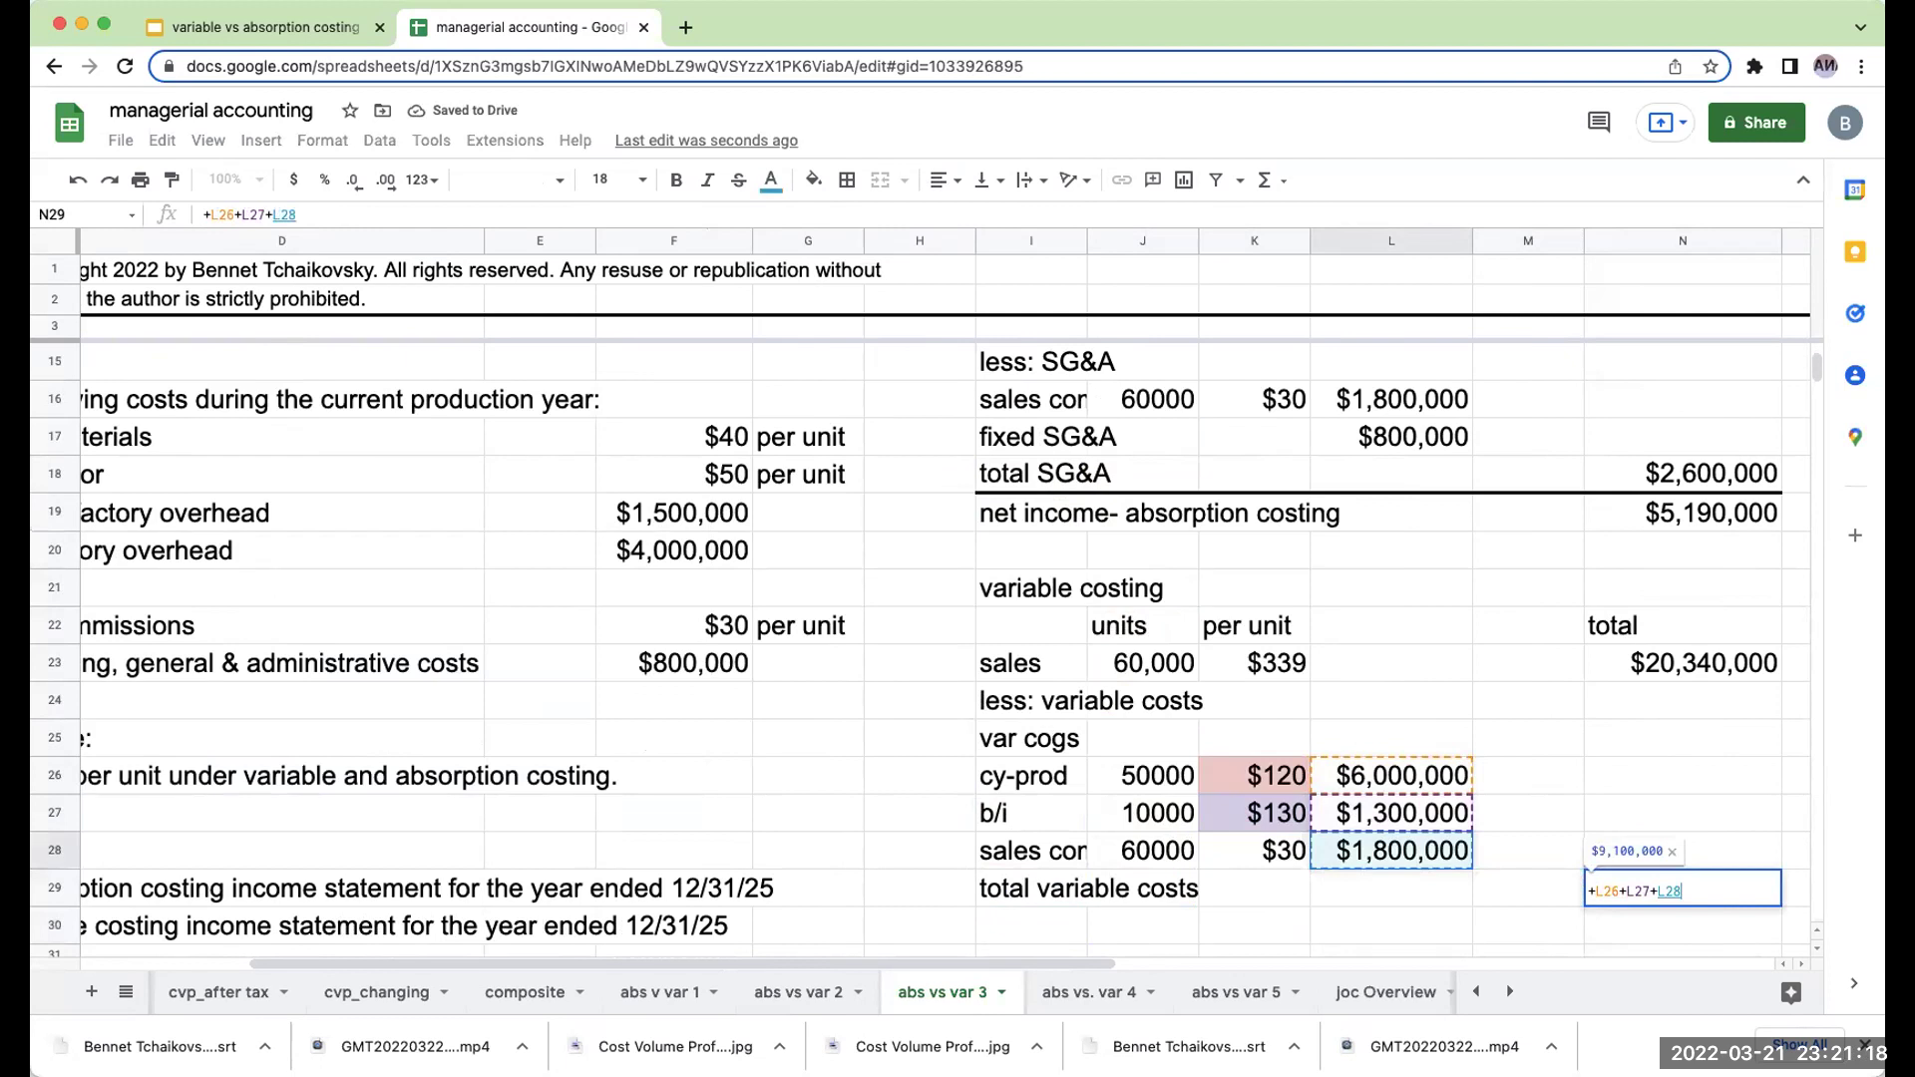
key(Return)
Label I30 "contribution margin" below total variable costs.
key(Up)
key(Left)
key(Left)
key(Left)
key(Left)
key(Left)
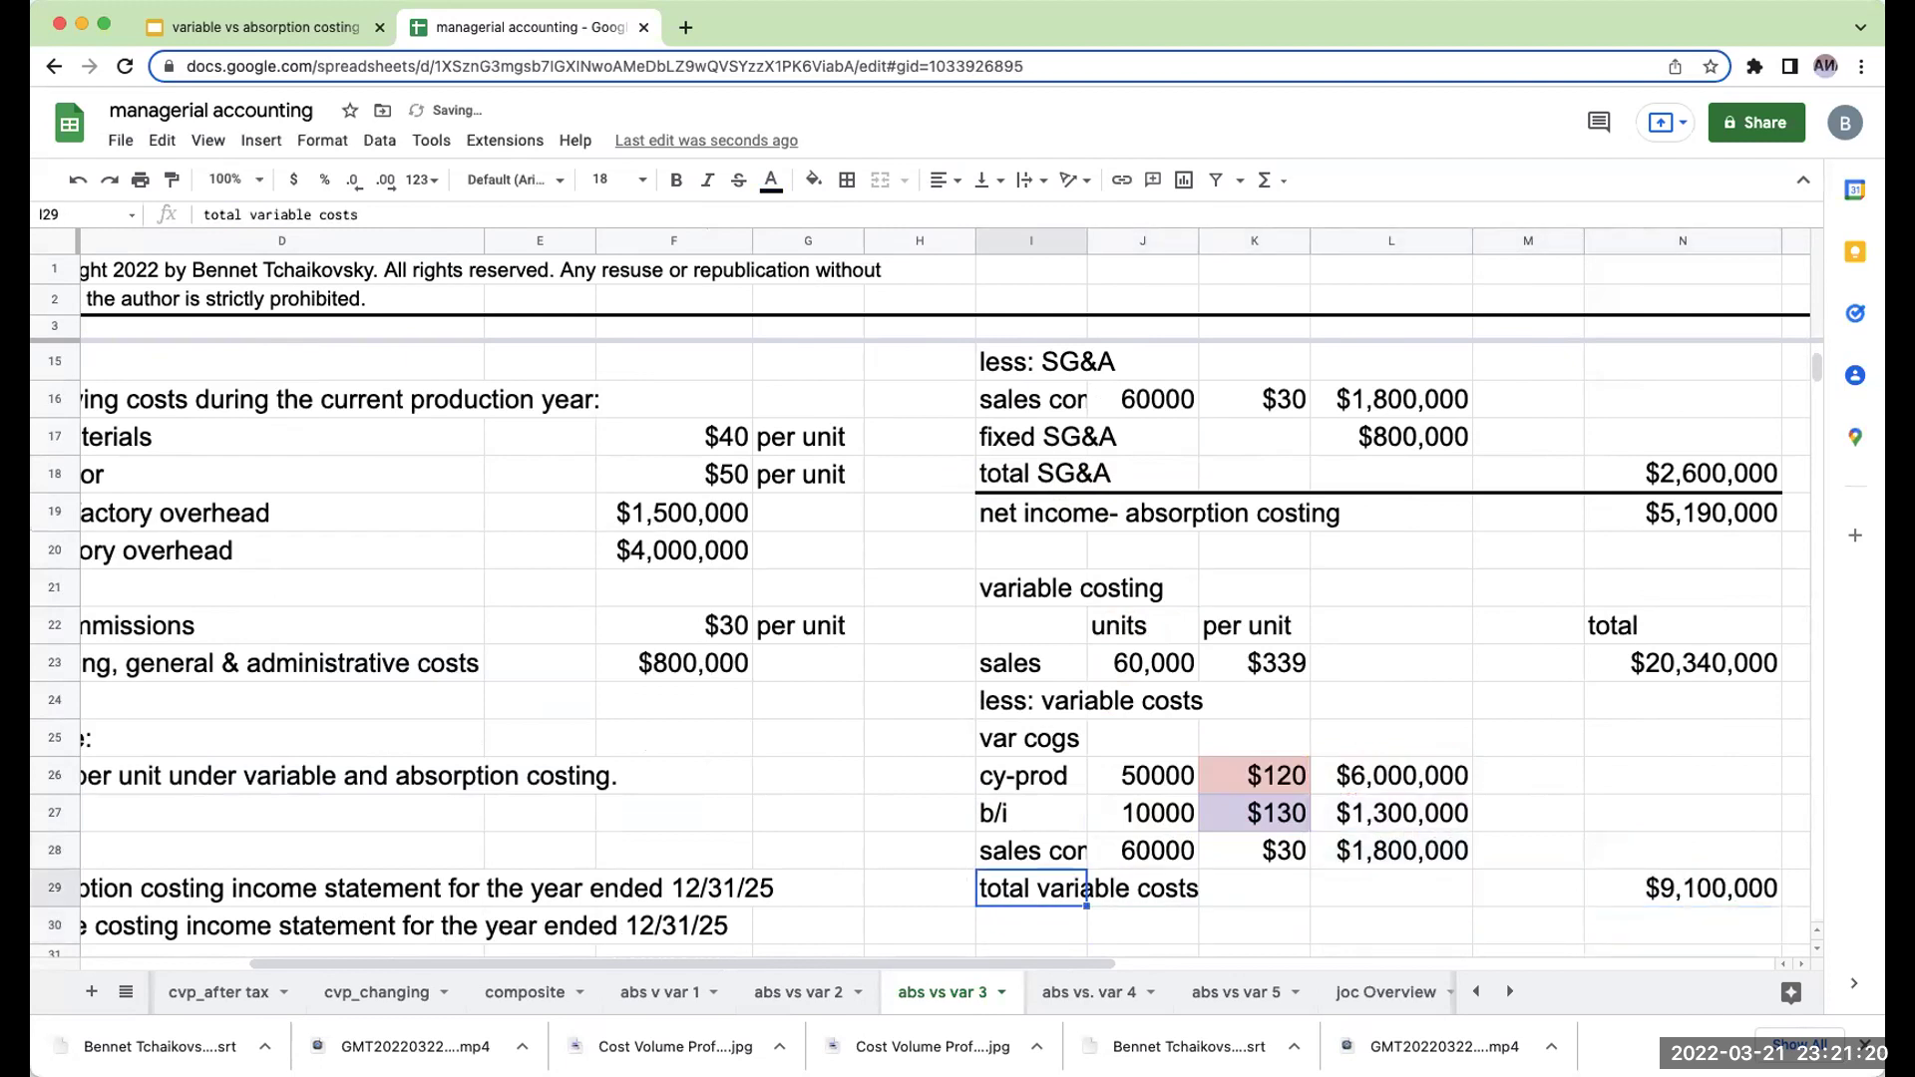
key(Down)
text(contribution margin)
key(Return)
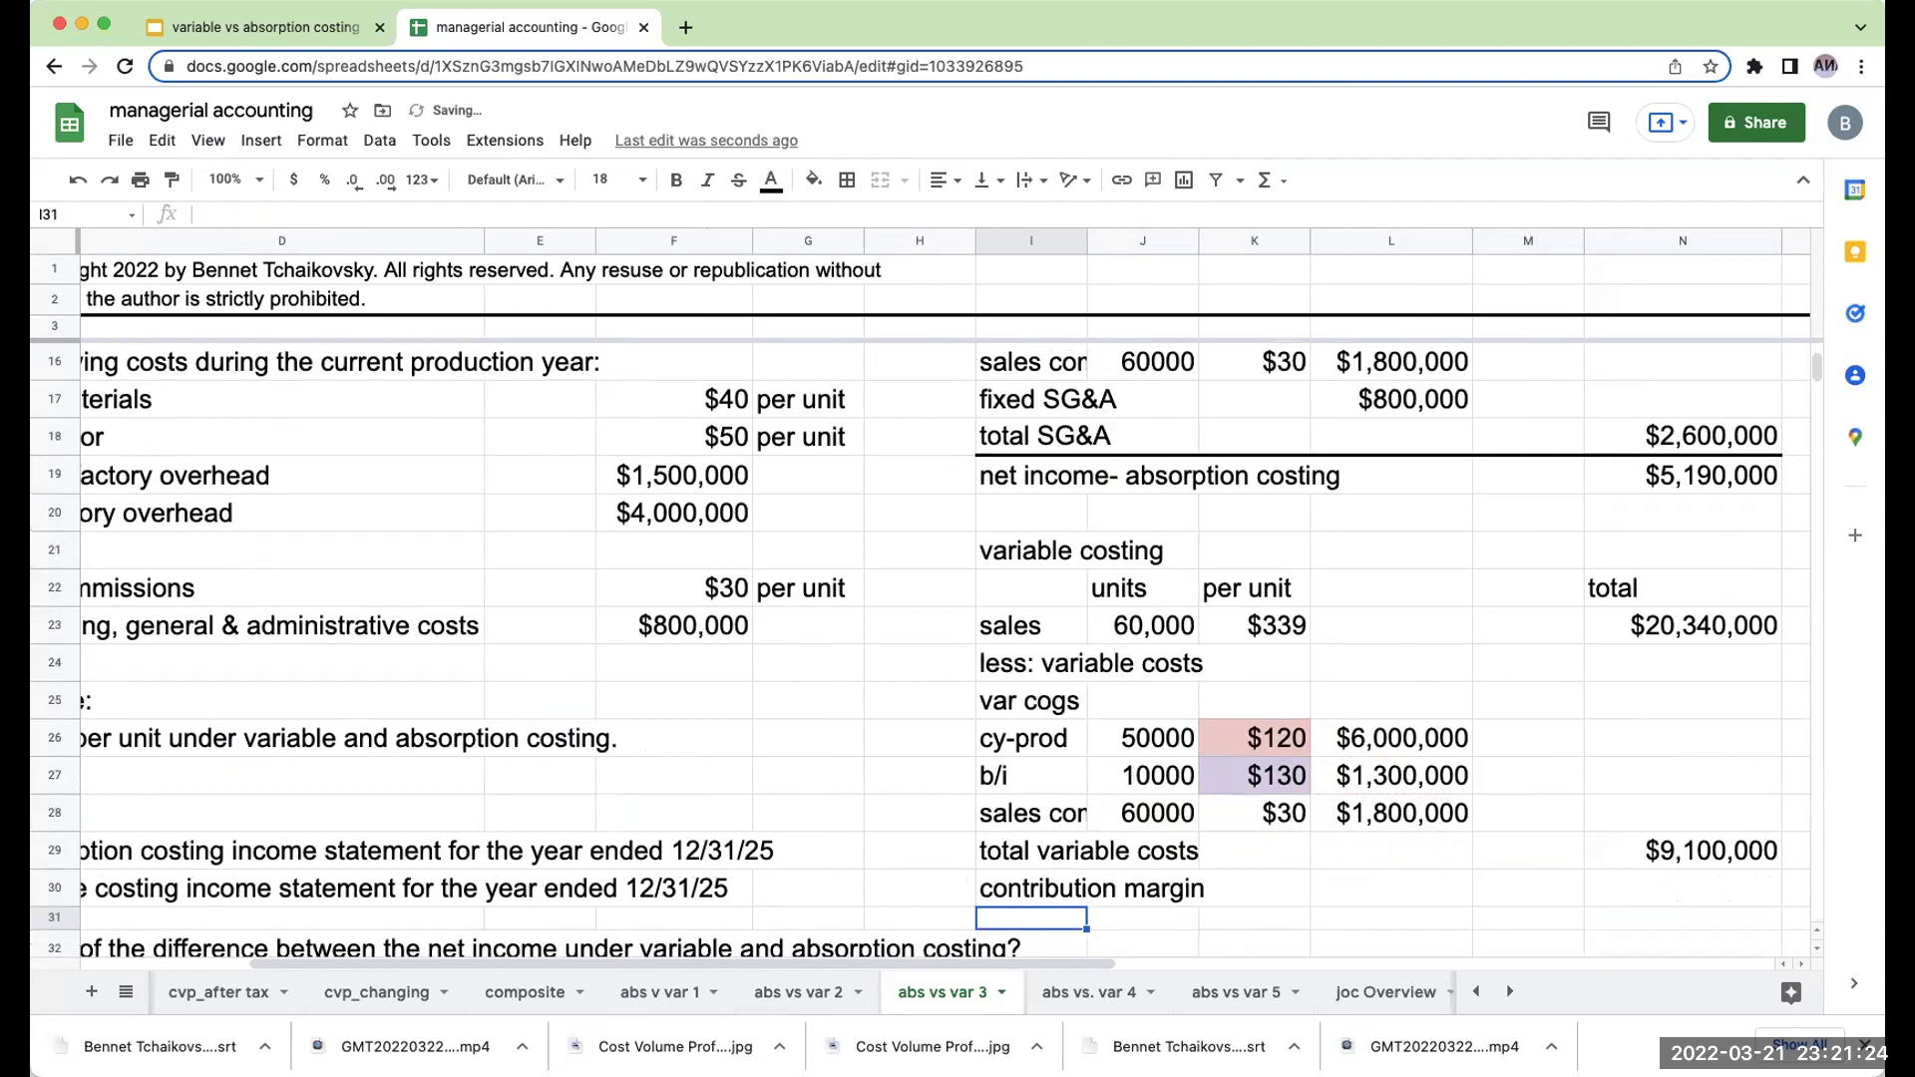
Calculate the contribution margin in N30 as sales in N23 minus total variable costs in N29.
key(Up)
key(Right)
key(Right)
key(Right)
key(Right)
key(Right)
text(+)
key(Up)
key(Up)
key(Up)
key(Up)
key(Up)
key(Up)
key(Up)
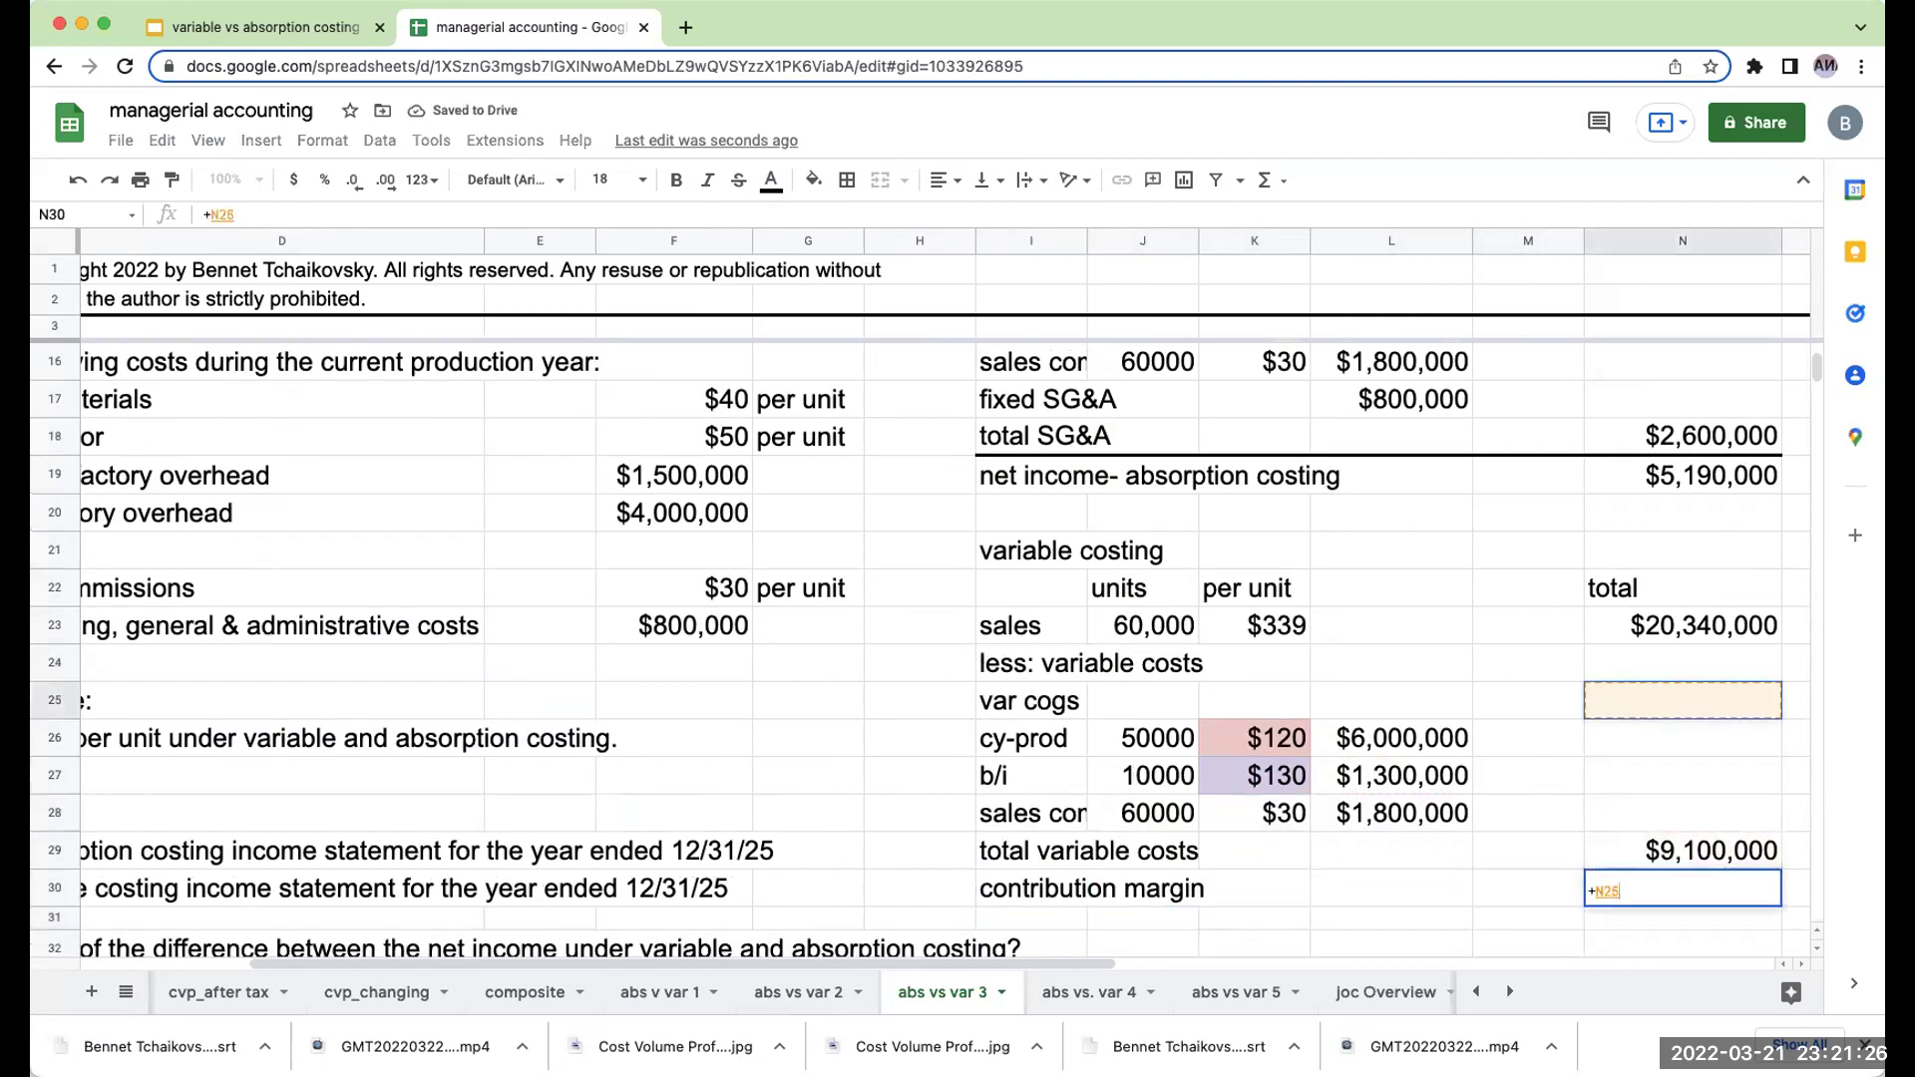
text(-)
key(Up)
key(Return)
Label I31 "less: fixed costs".
key(Left)
key(Left)
key(Left)
key(Left)
key(Left)
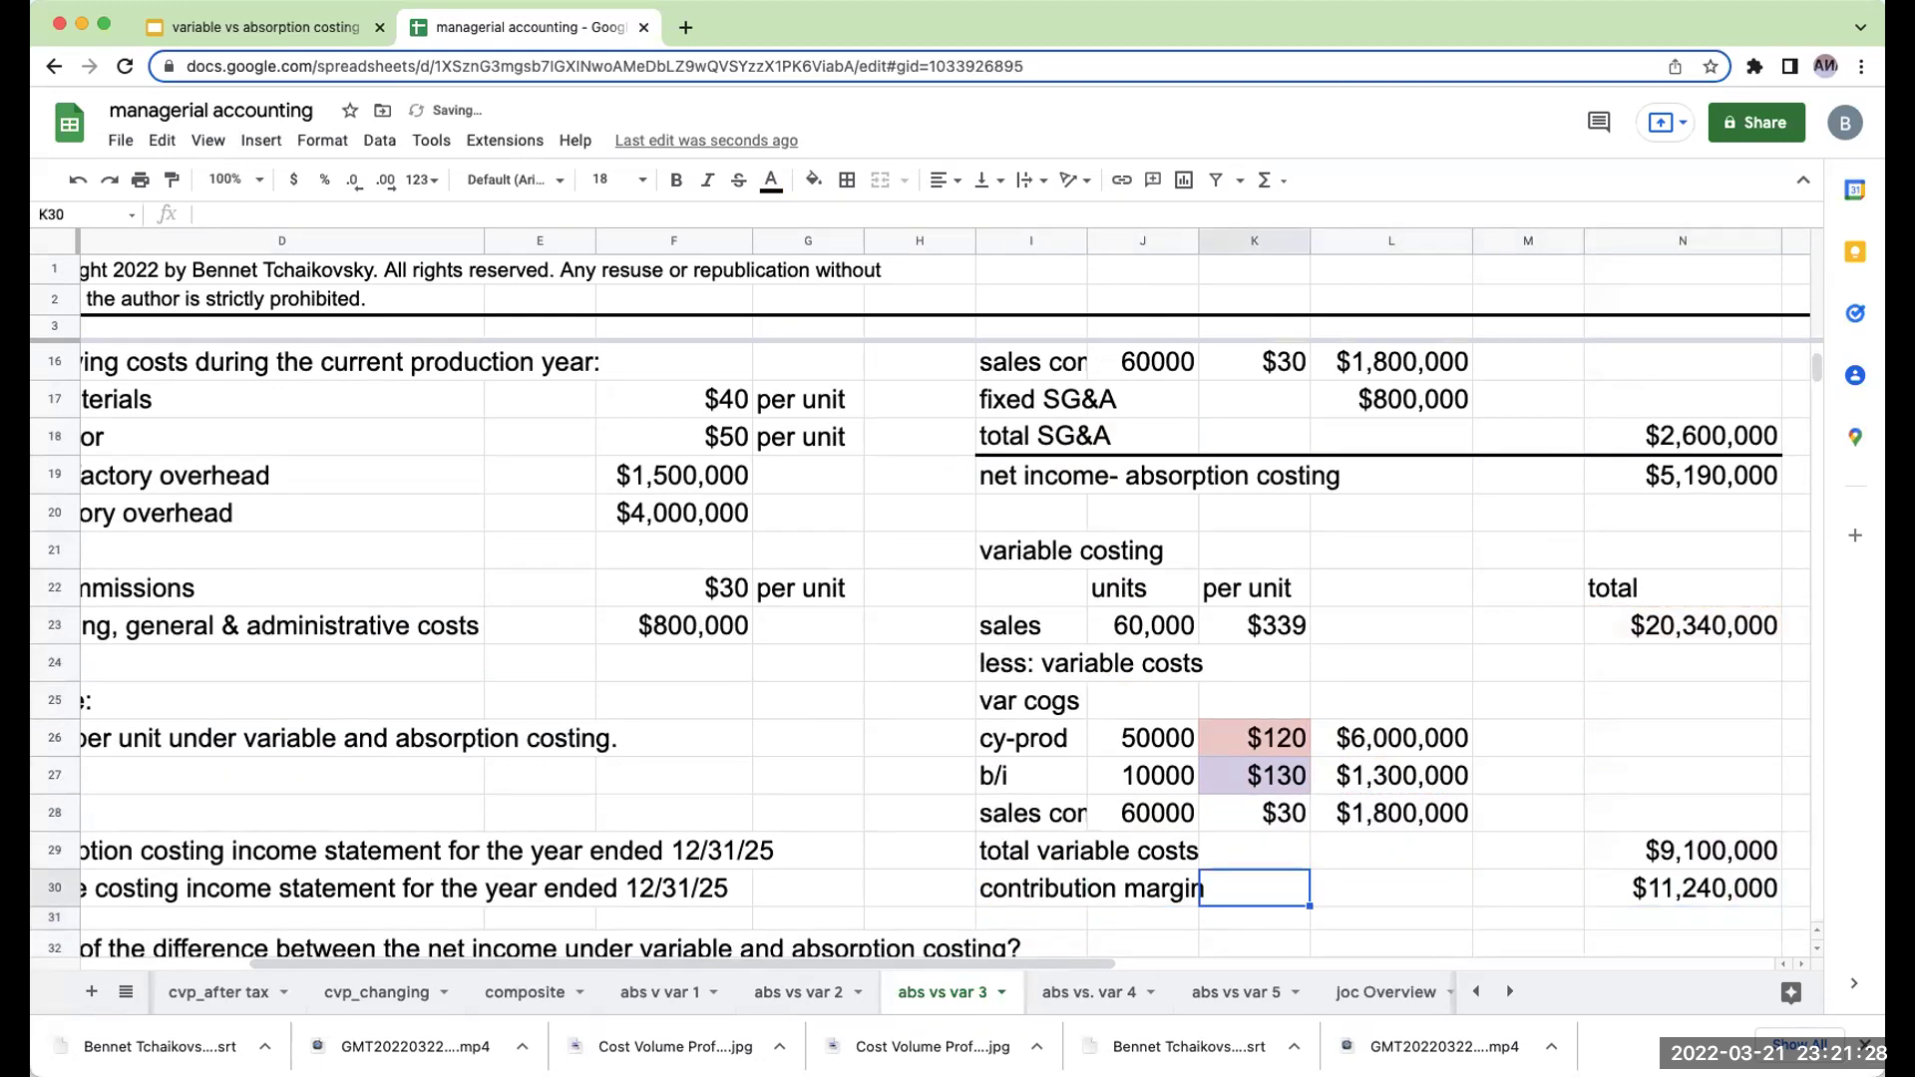
text(less: f)
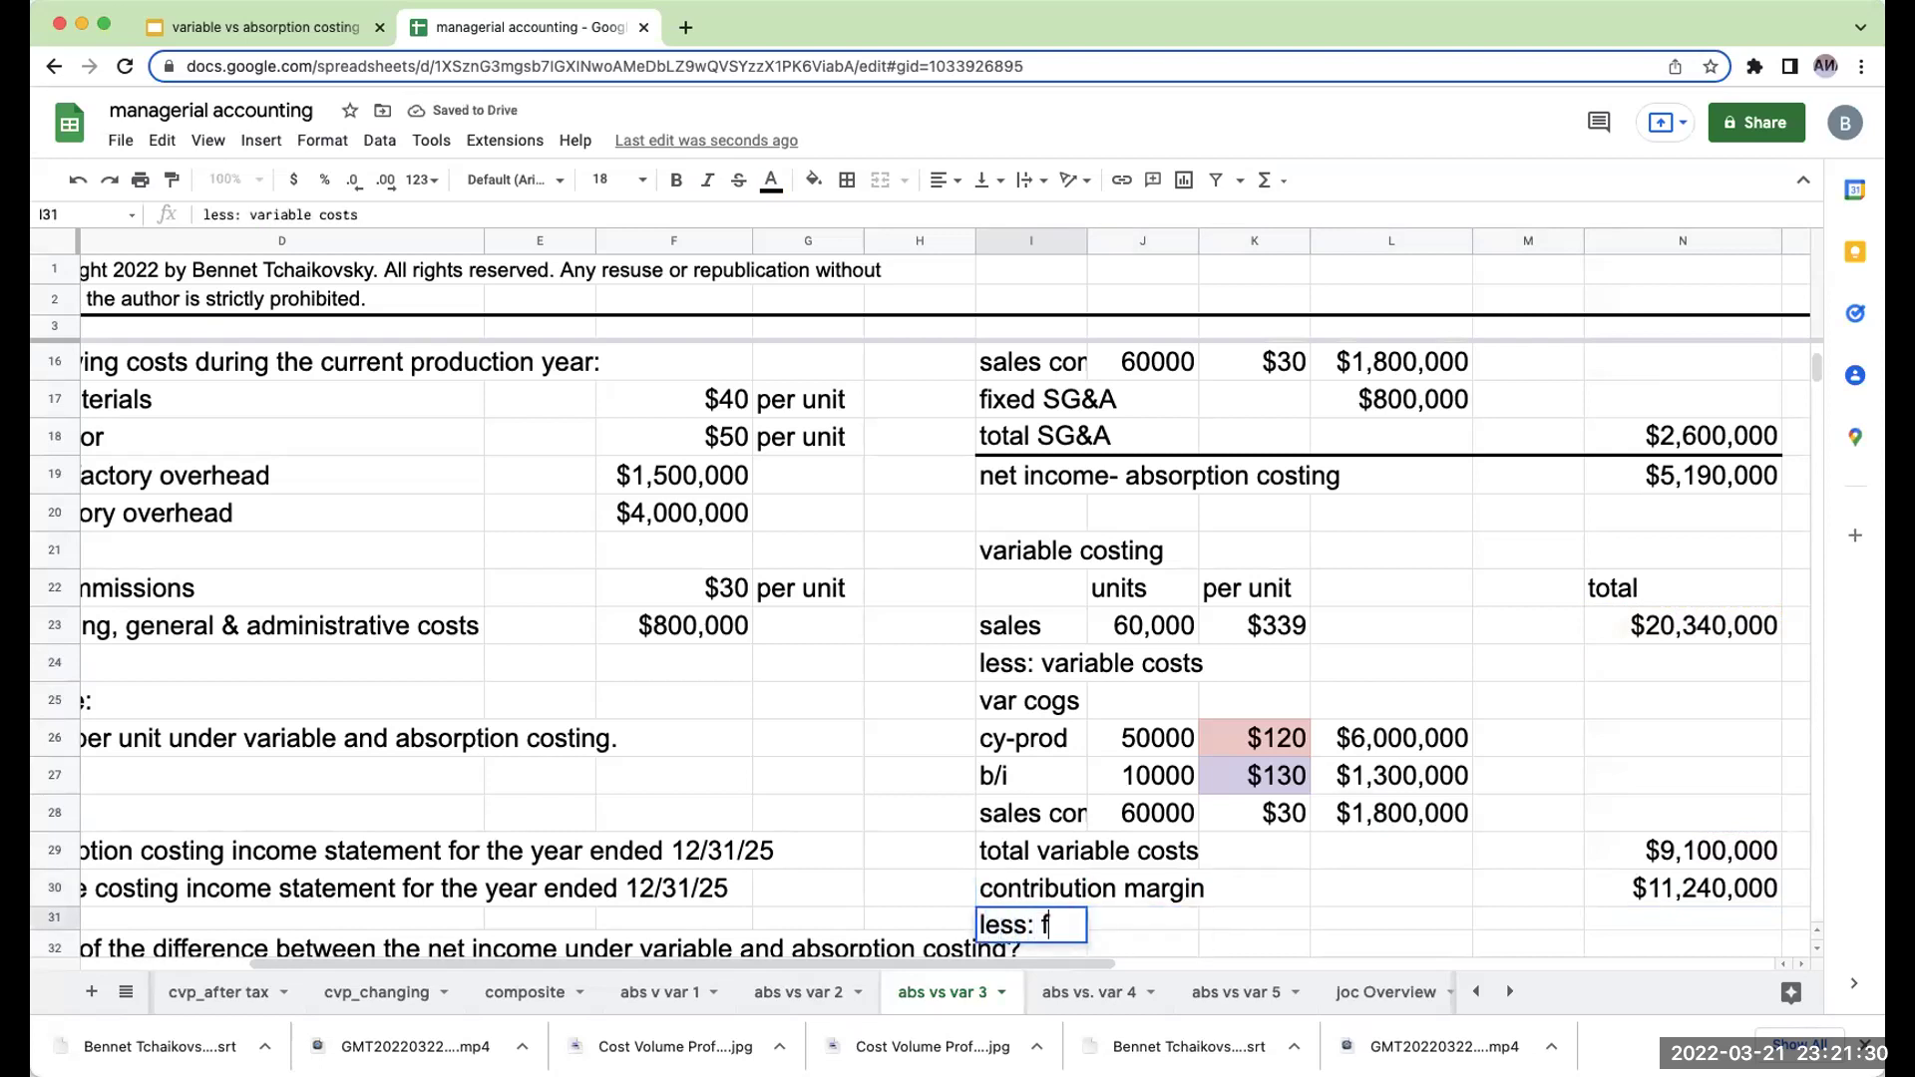
text(ixed costs)
key(Return)
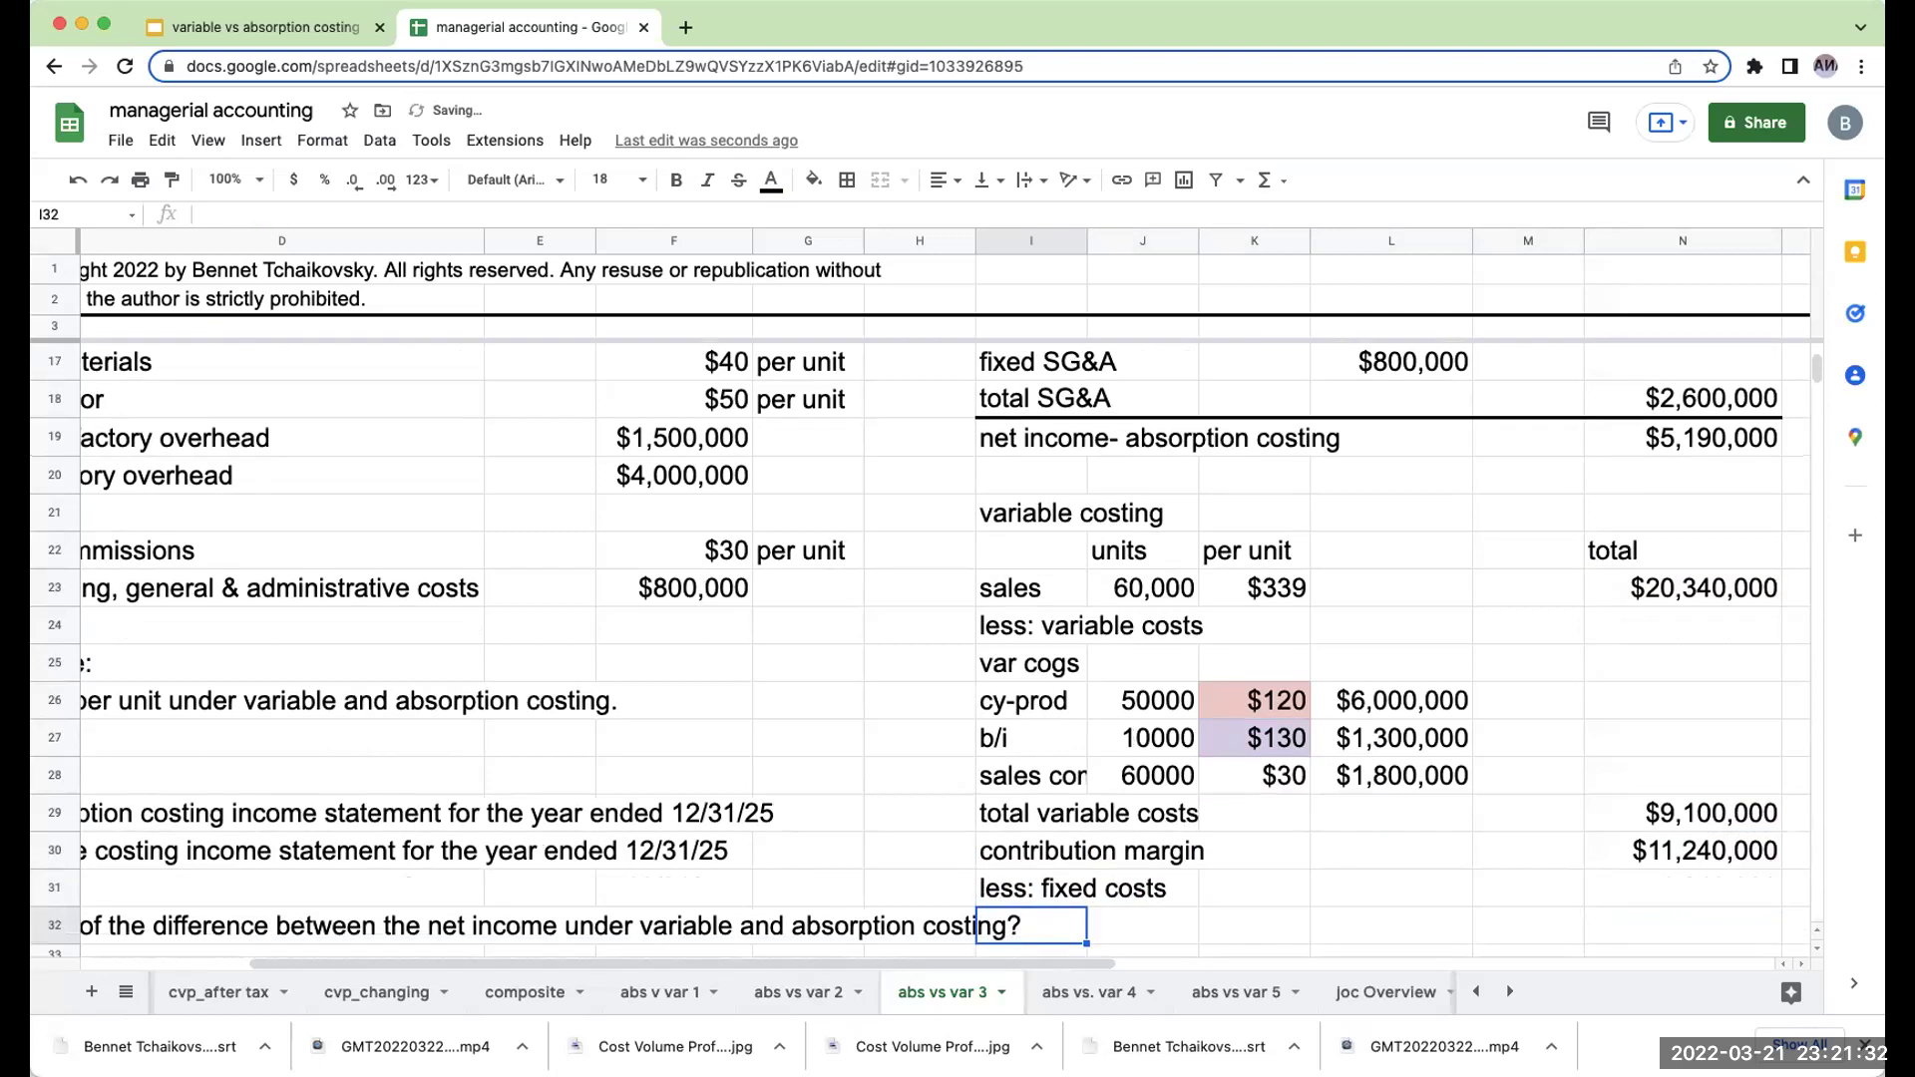
Insert a blank column before column I to separate the income statements from the problem text.
click(1020, 240)
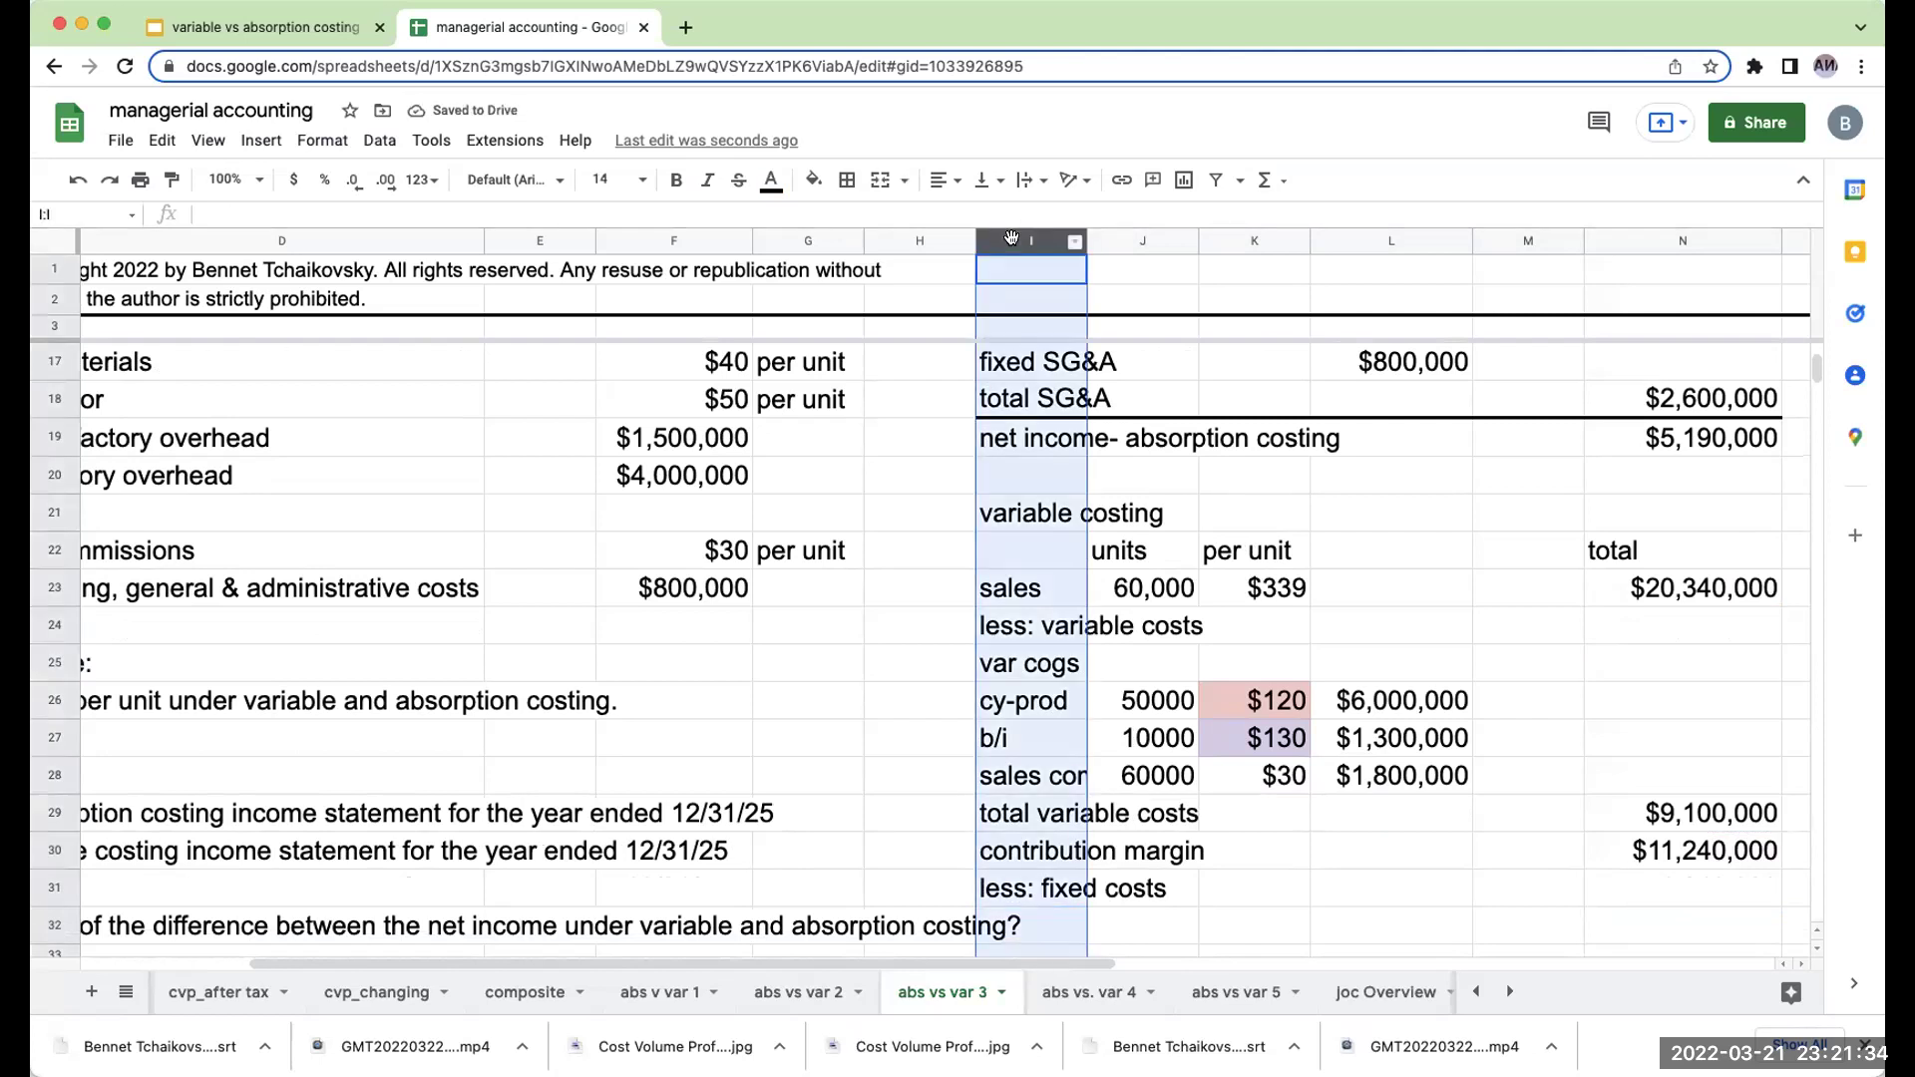
right_click(1019, 240)
click(1075, 428)
Label J32 "fixed factory overhead" under the fixed costs heading.
click(1167, 928)
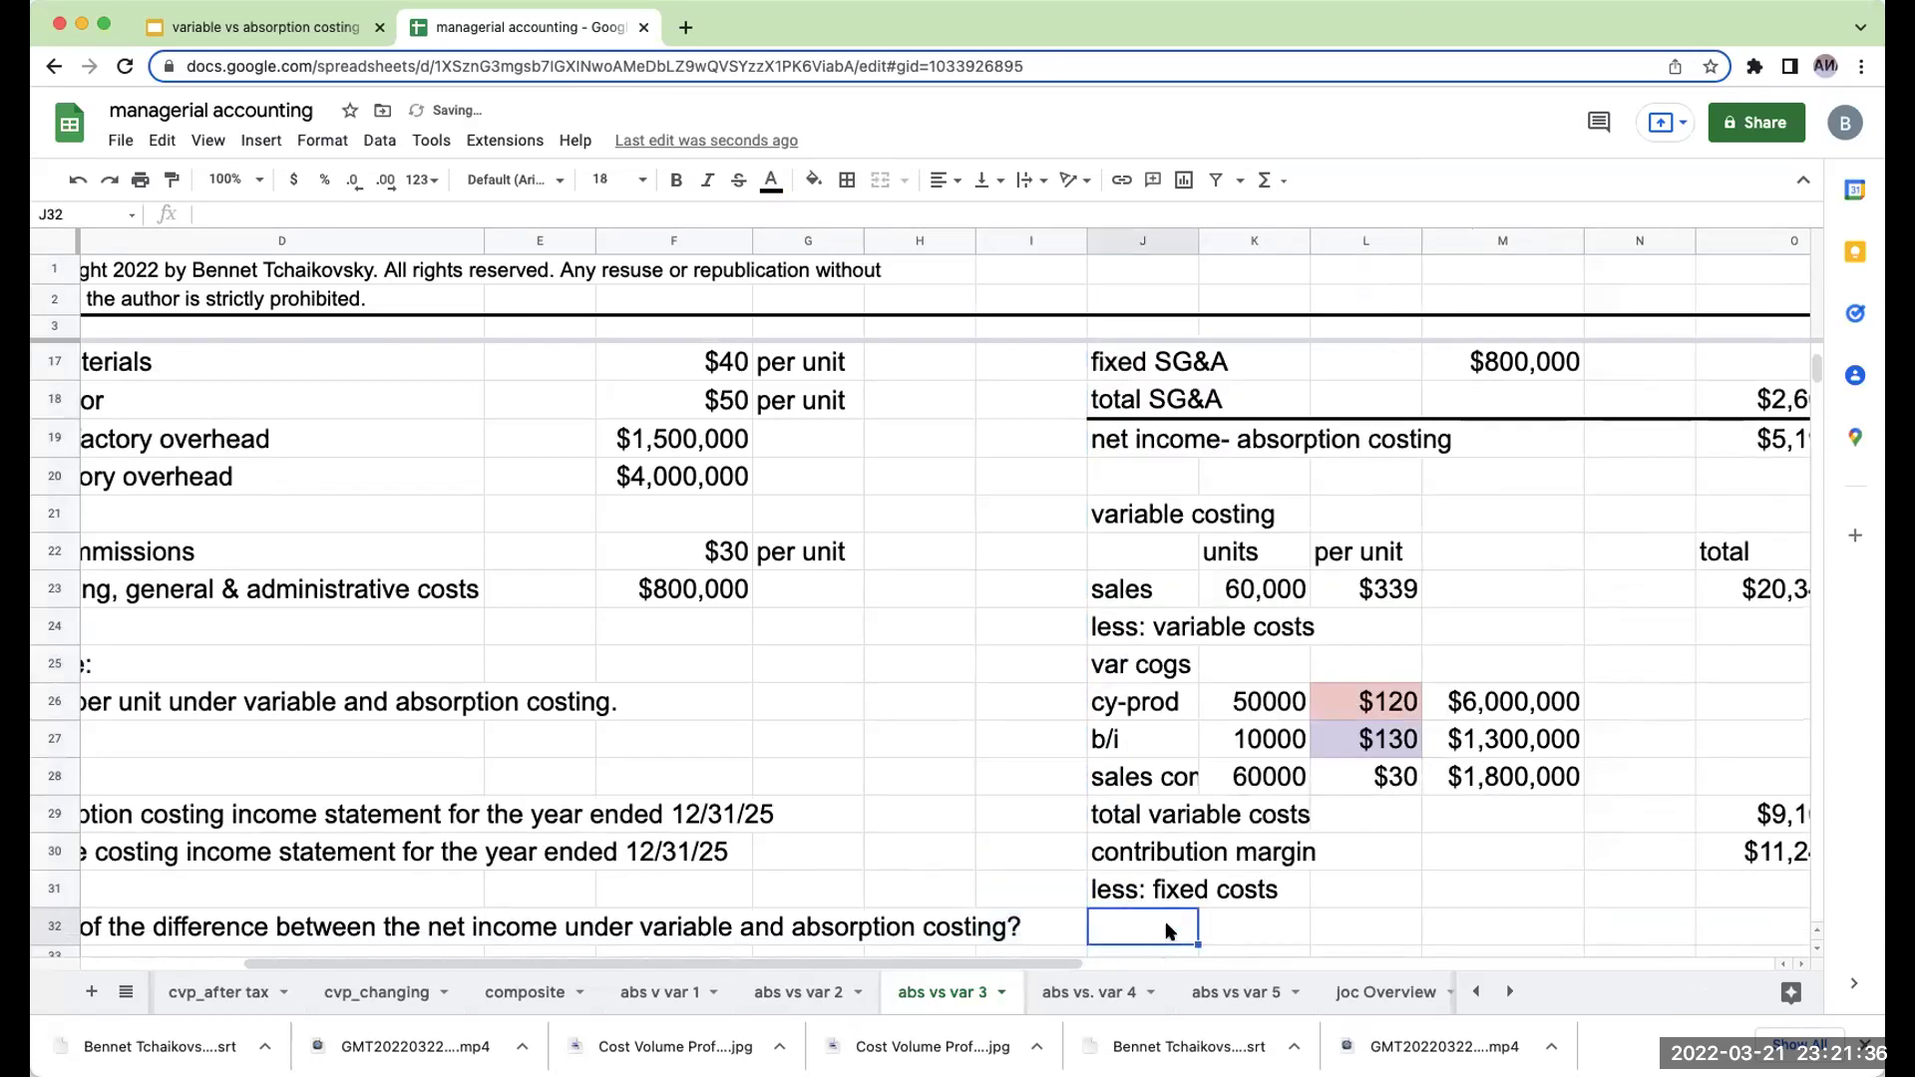
text(fi)
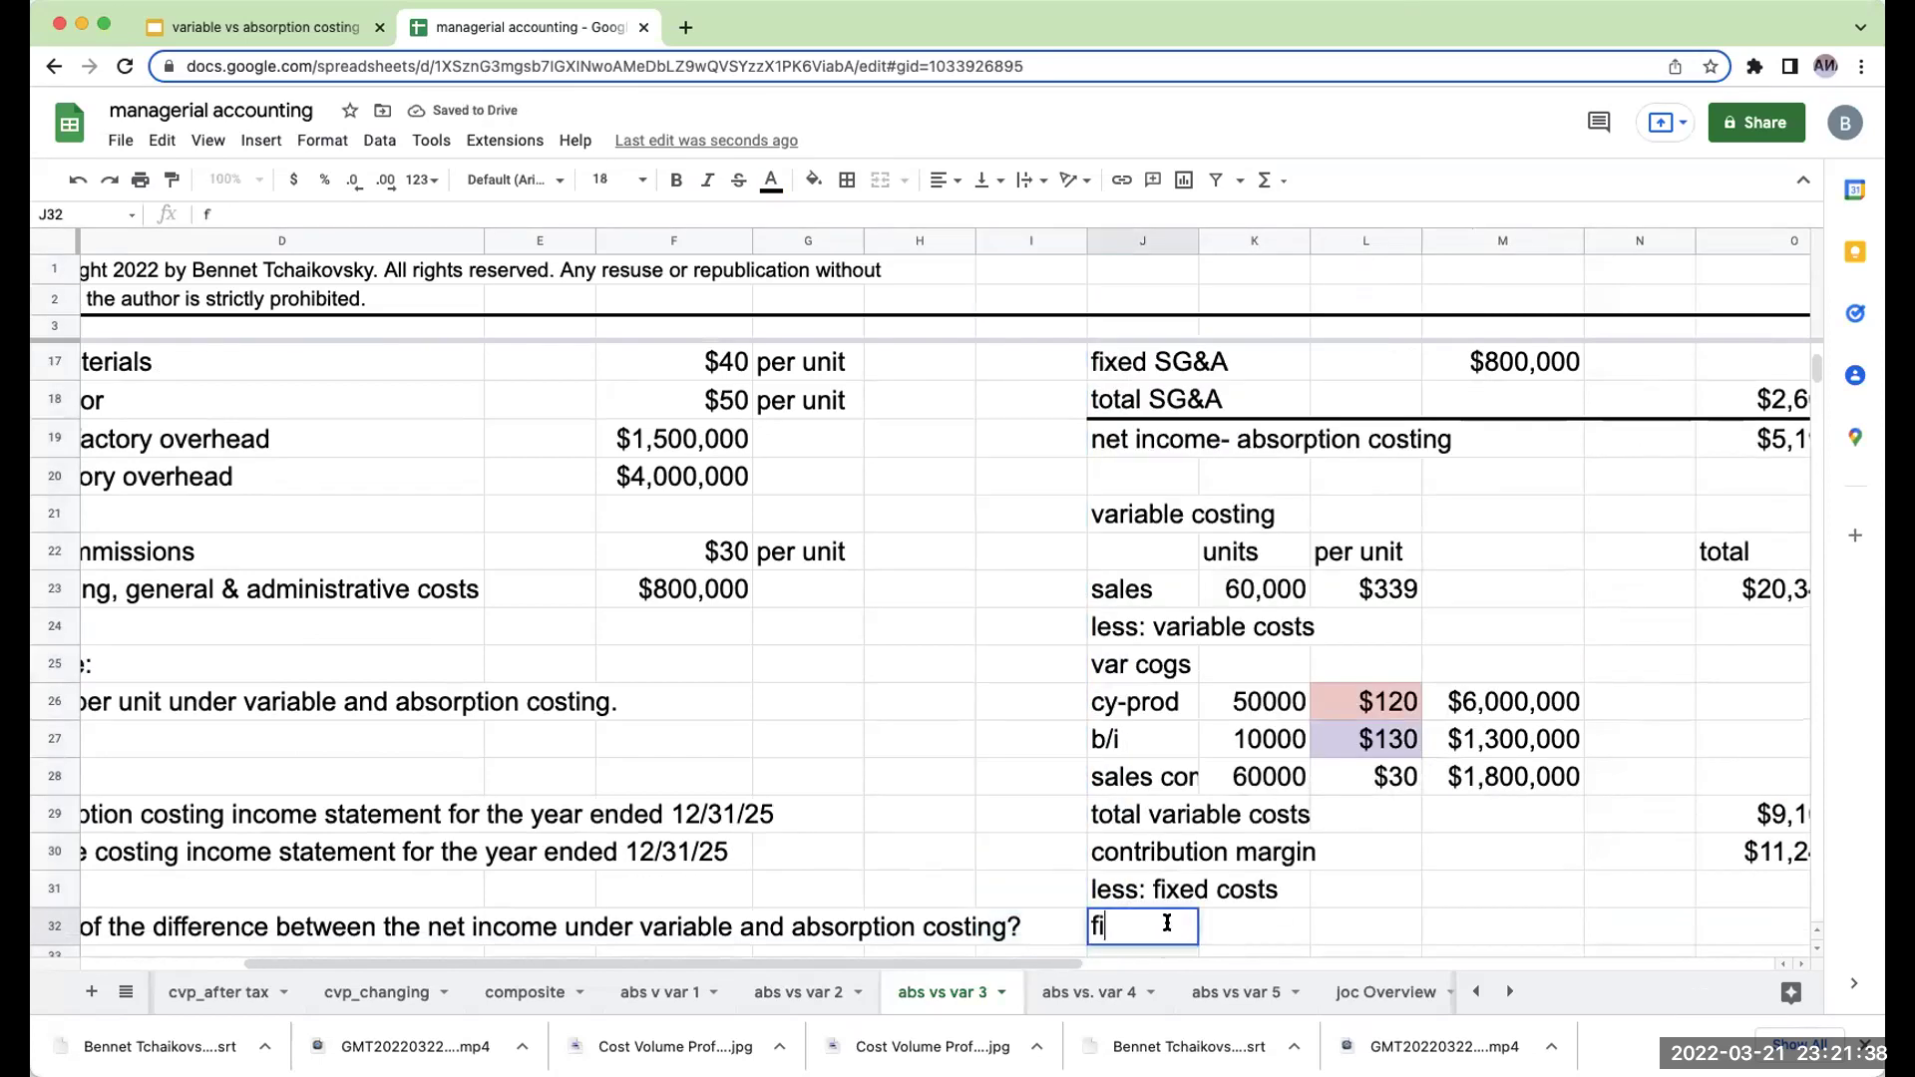
text(xed fac)
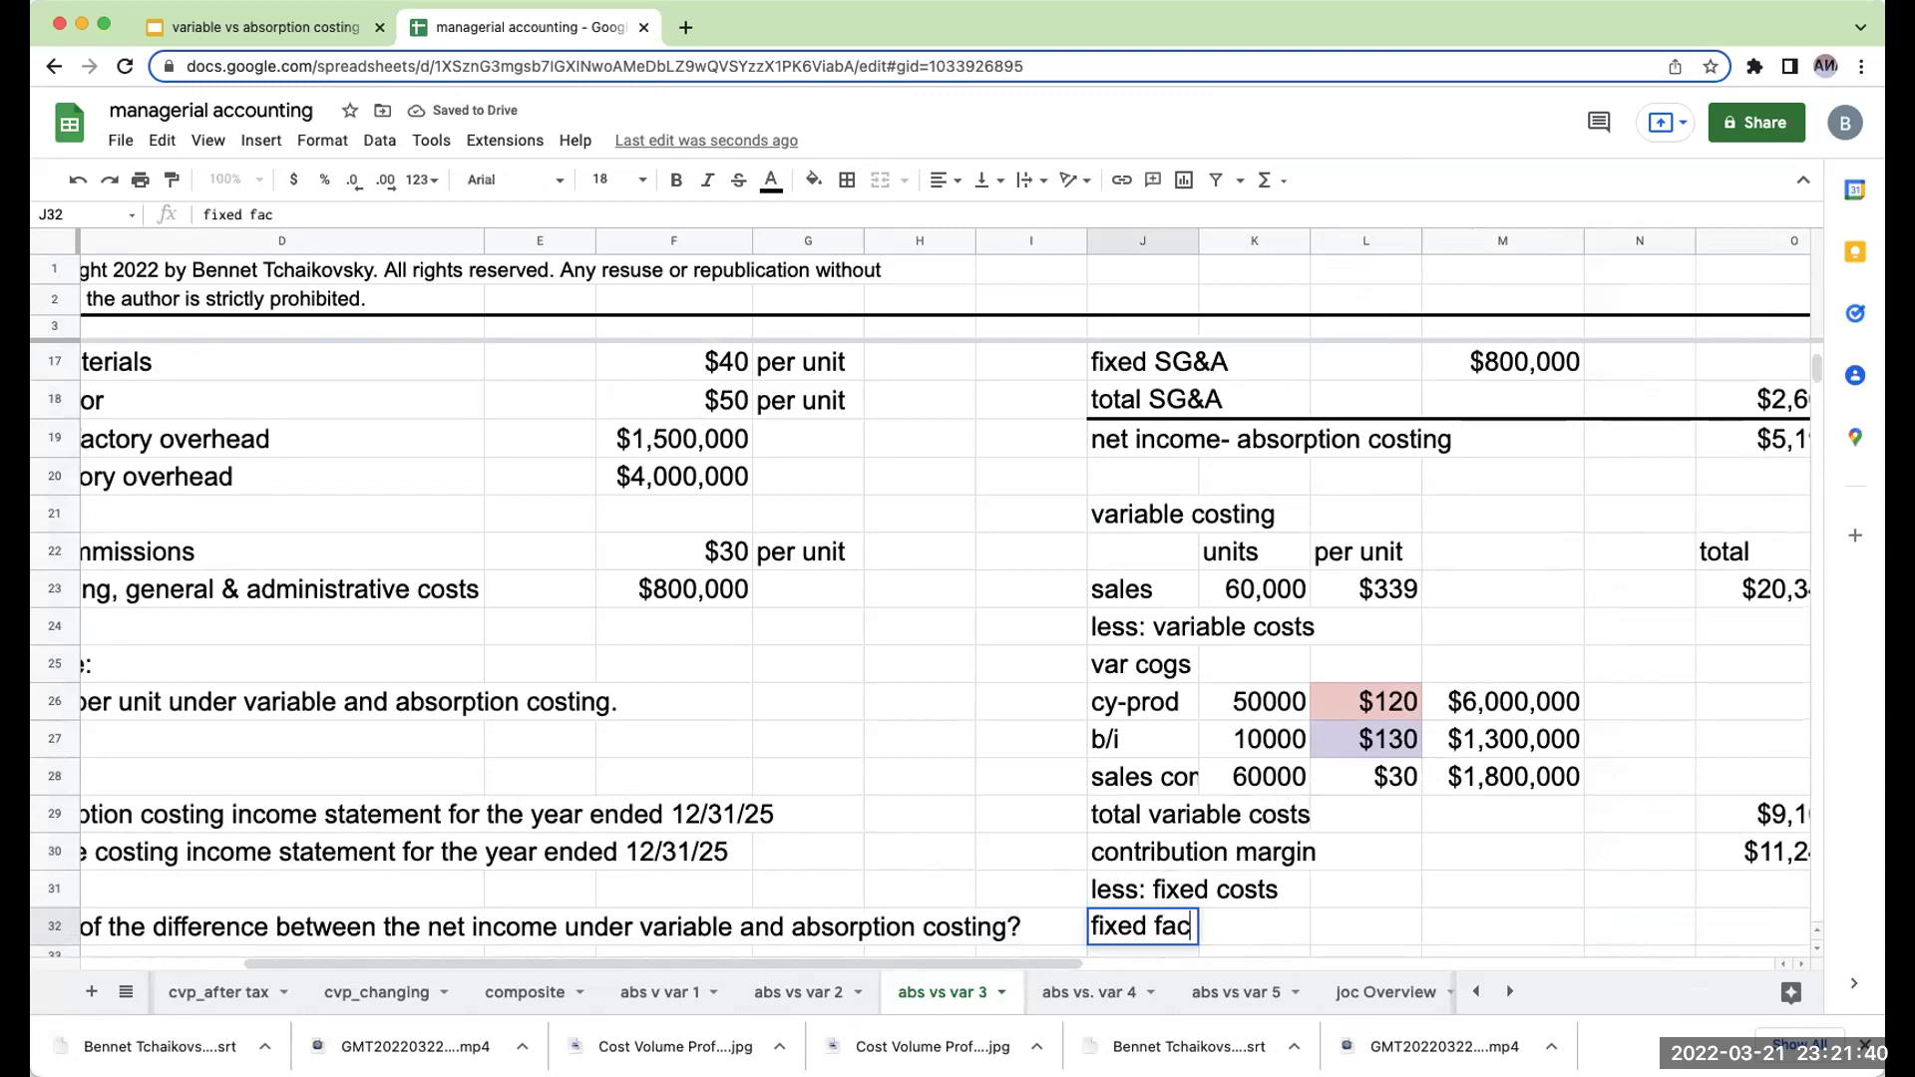
text(tory overeh)
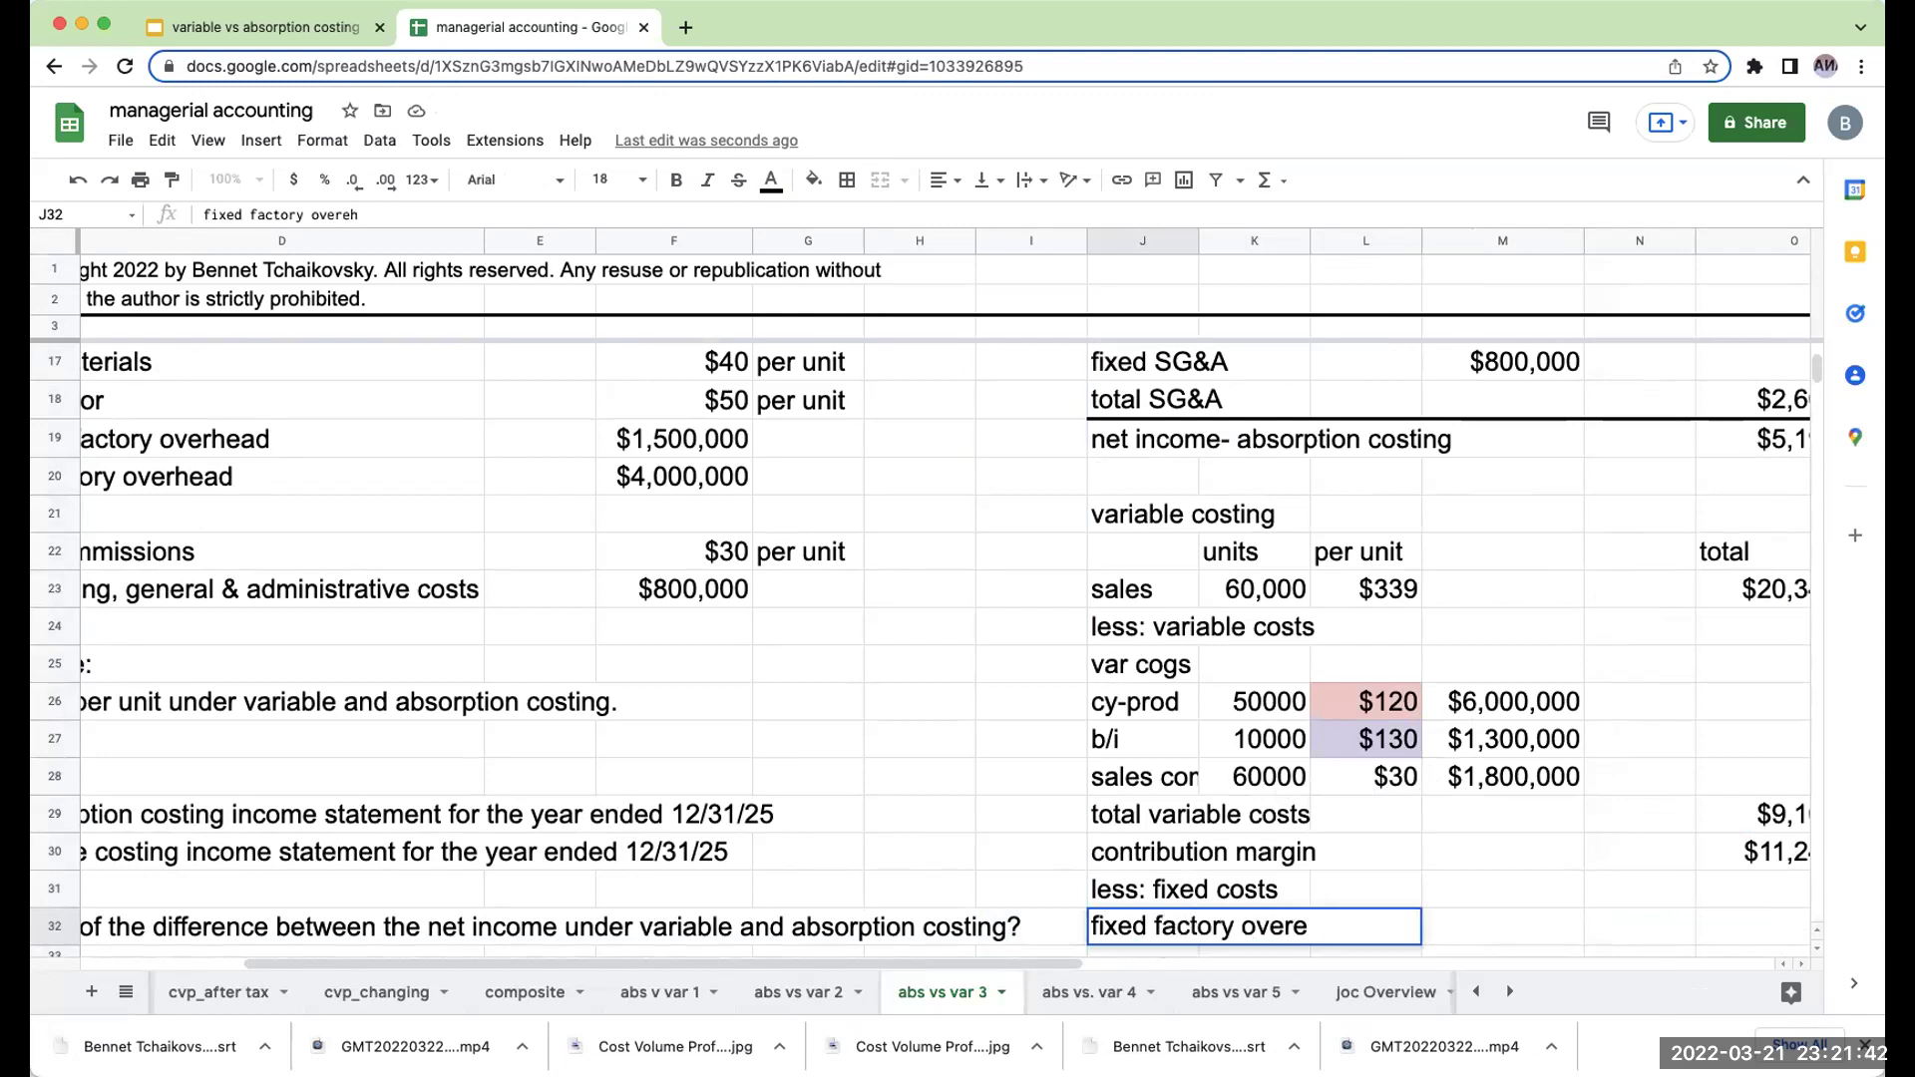
key(Return)
Link the fixed factory overhead amount in M32 to the current-year fixed factory overhead in F20.
key(Up)
key(Right)
key(Right)
key(Right)
text(+)
key(Left)
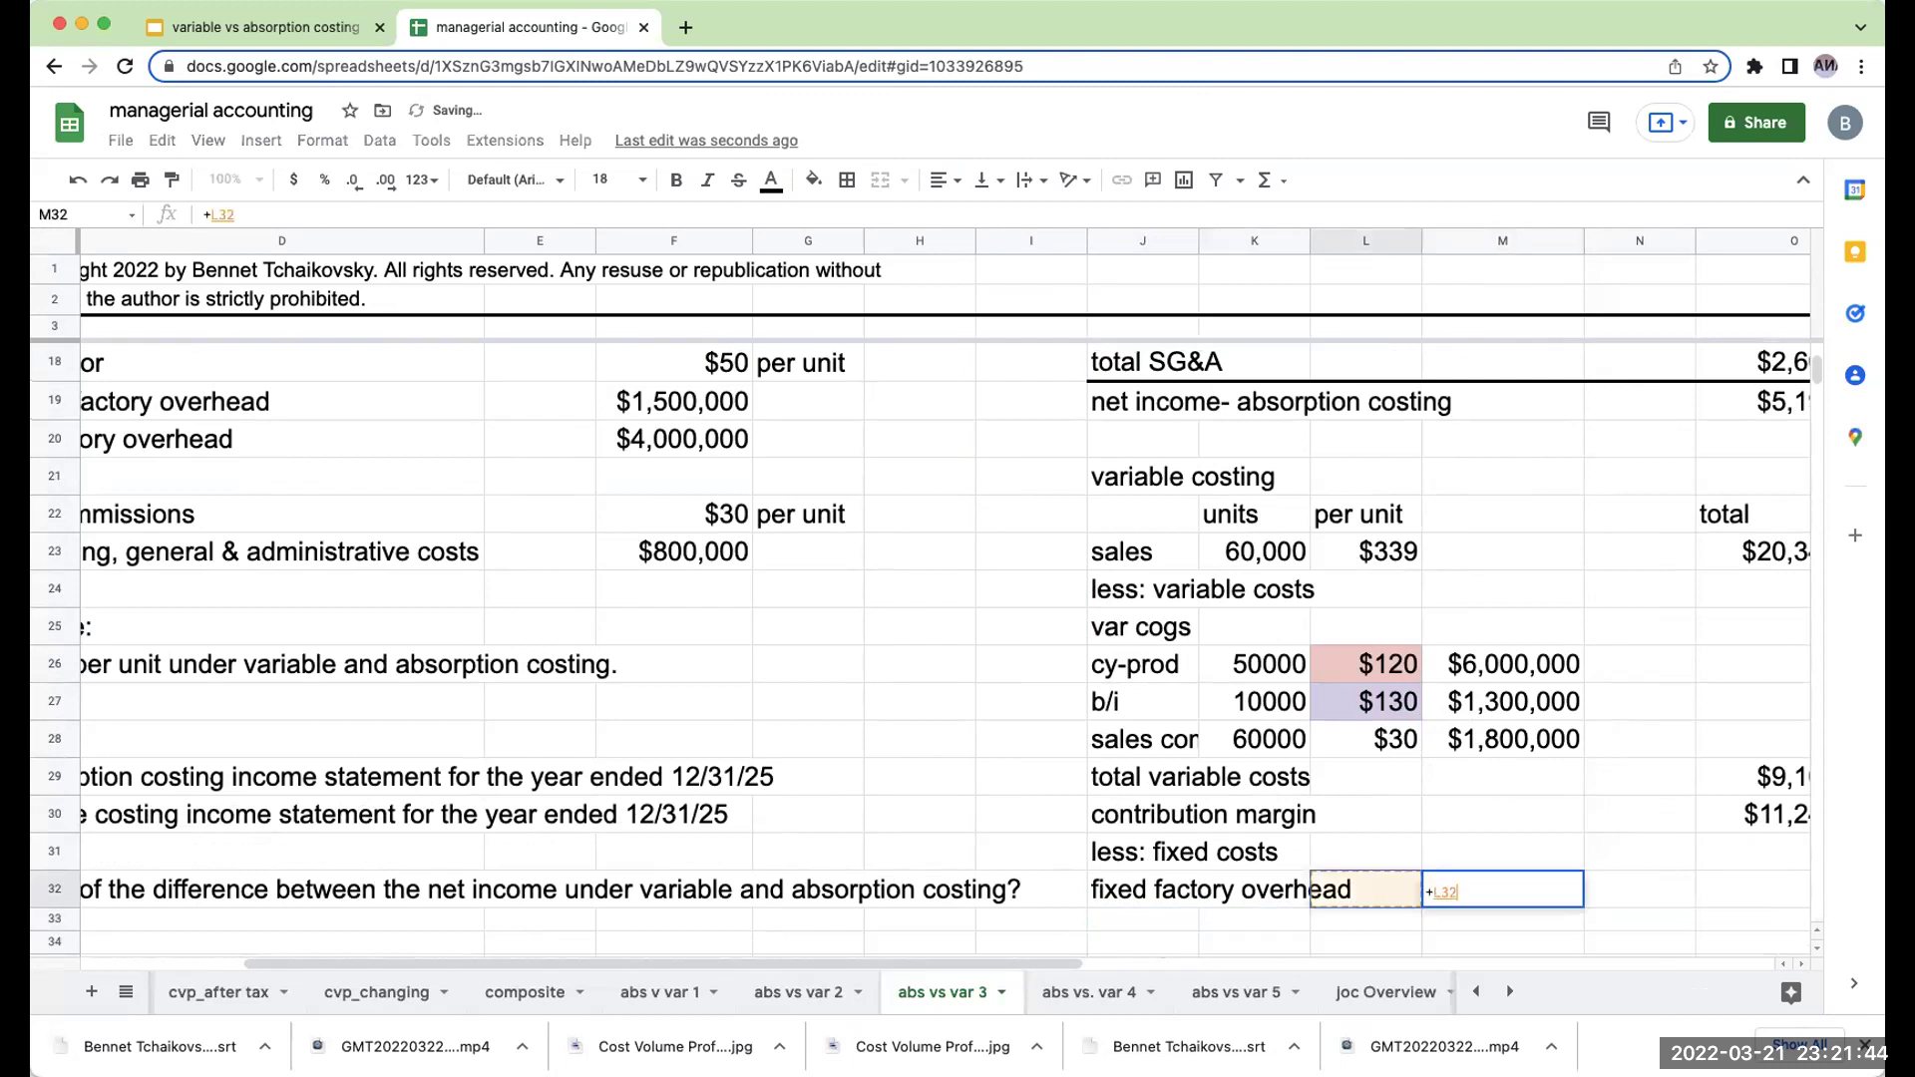
key(Left)
key(Up)
key(Up)
key(Up)
key(Up)
key(Up)
key(Up)
key(Up)
key(Up)
key(Up)
key(Up)
key(Up)
key(Left)
key(Left)
key(Left)
key(Left)
key(Left)
key(Up)
key(Return)
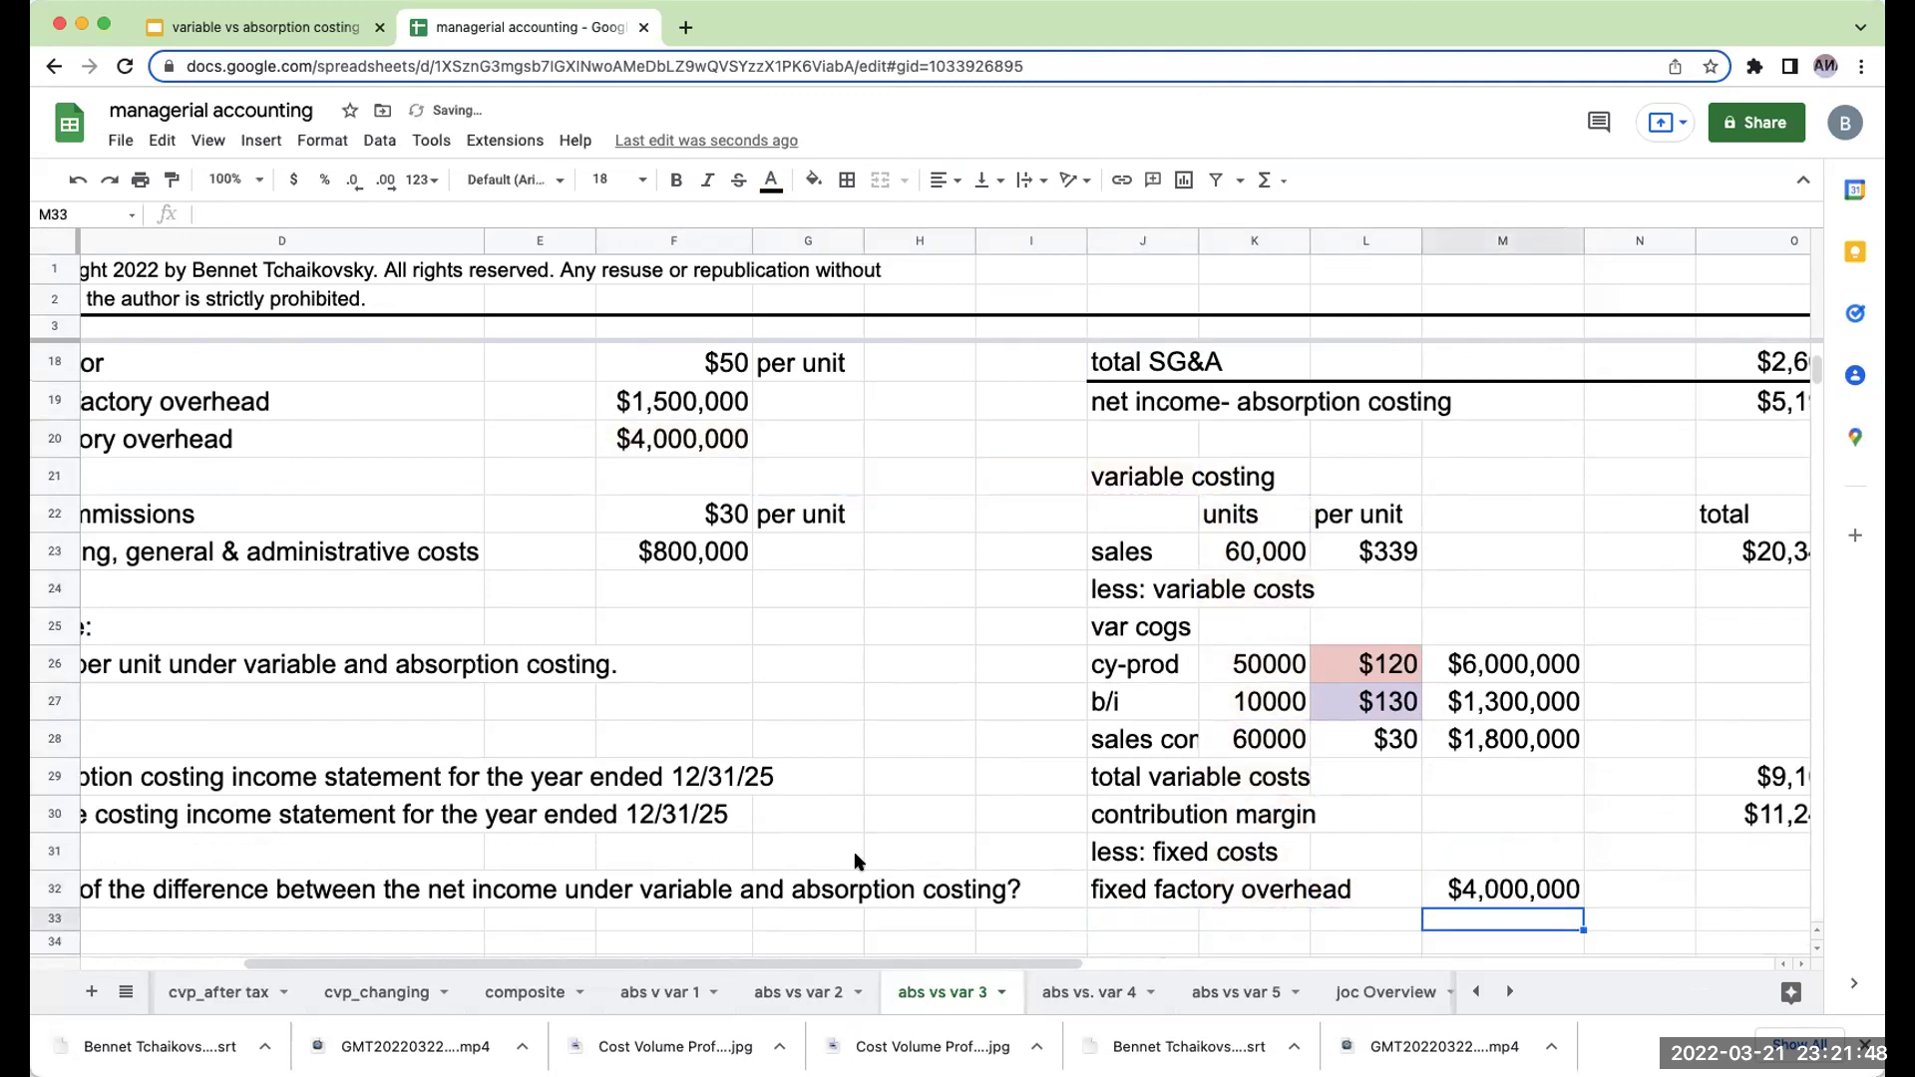
Compare the beginning inventory's fixed factory overhead per unit in F13 with the fixed costs section of the variable costing statement.
scroll(565, 596, up, 3)
click(696, 445)
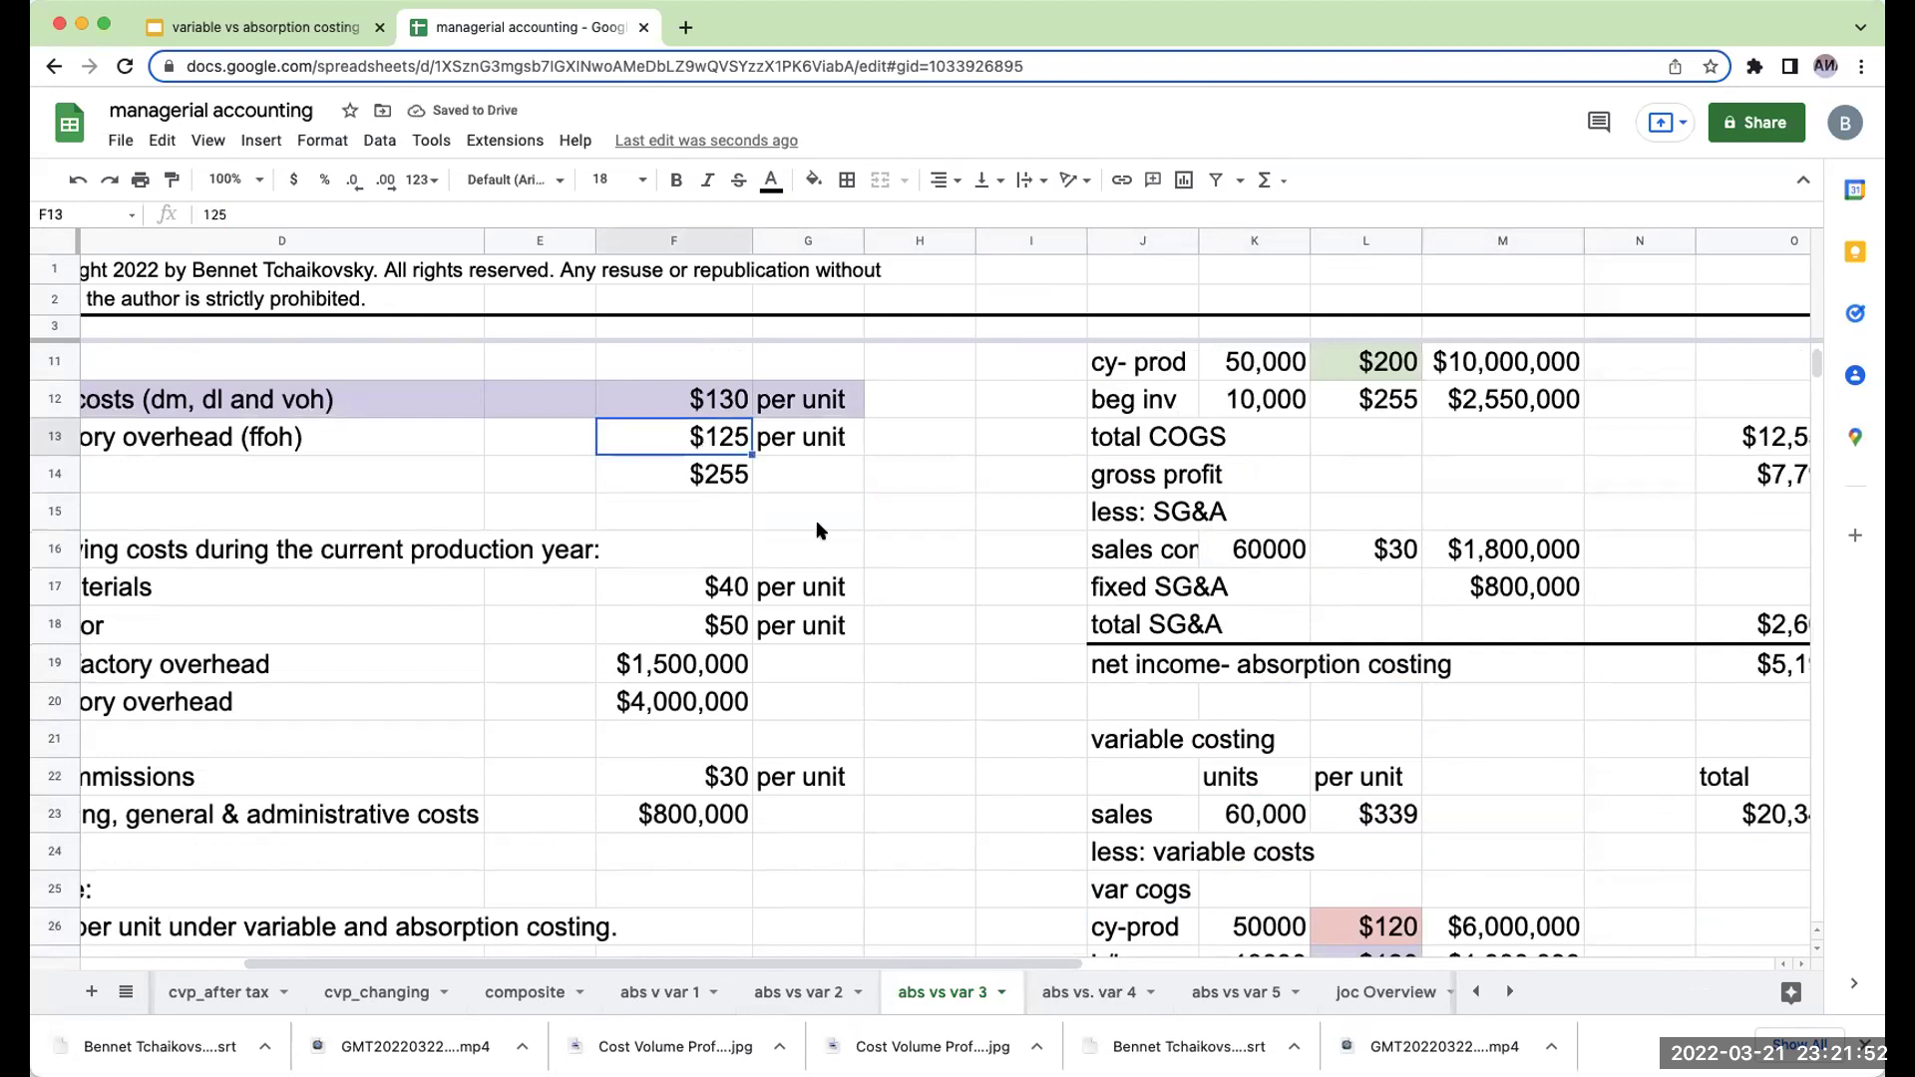
scroll(976, 622, down, 4)
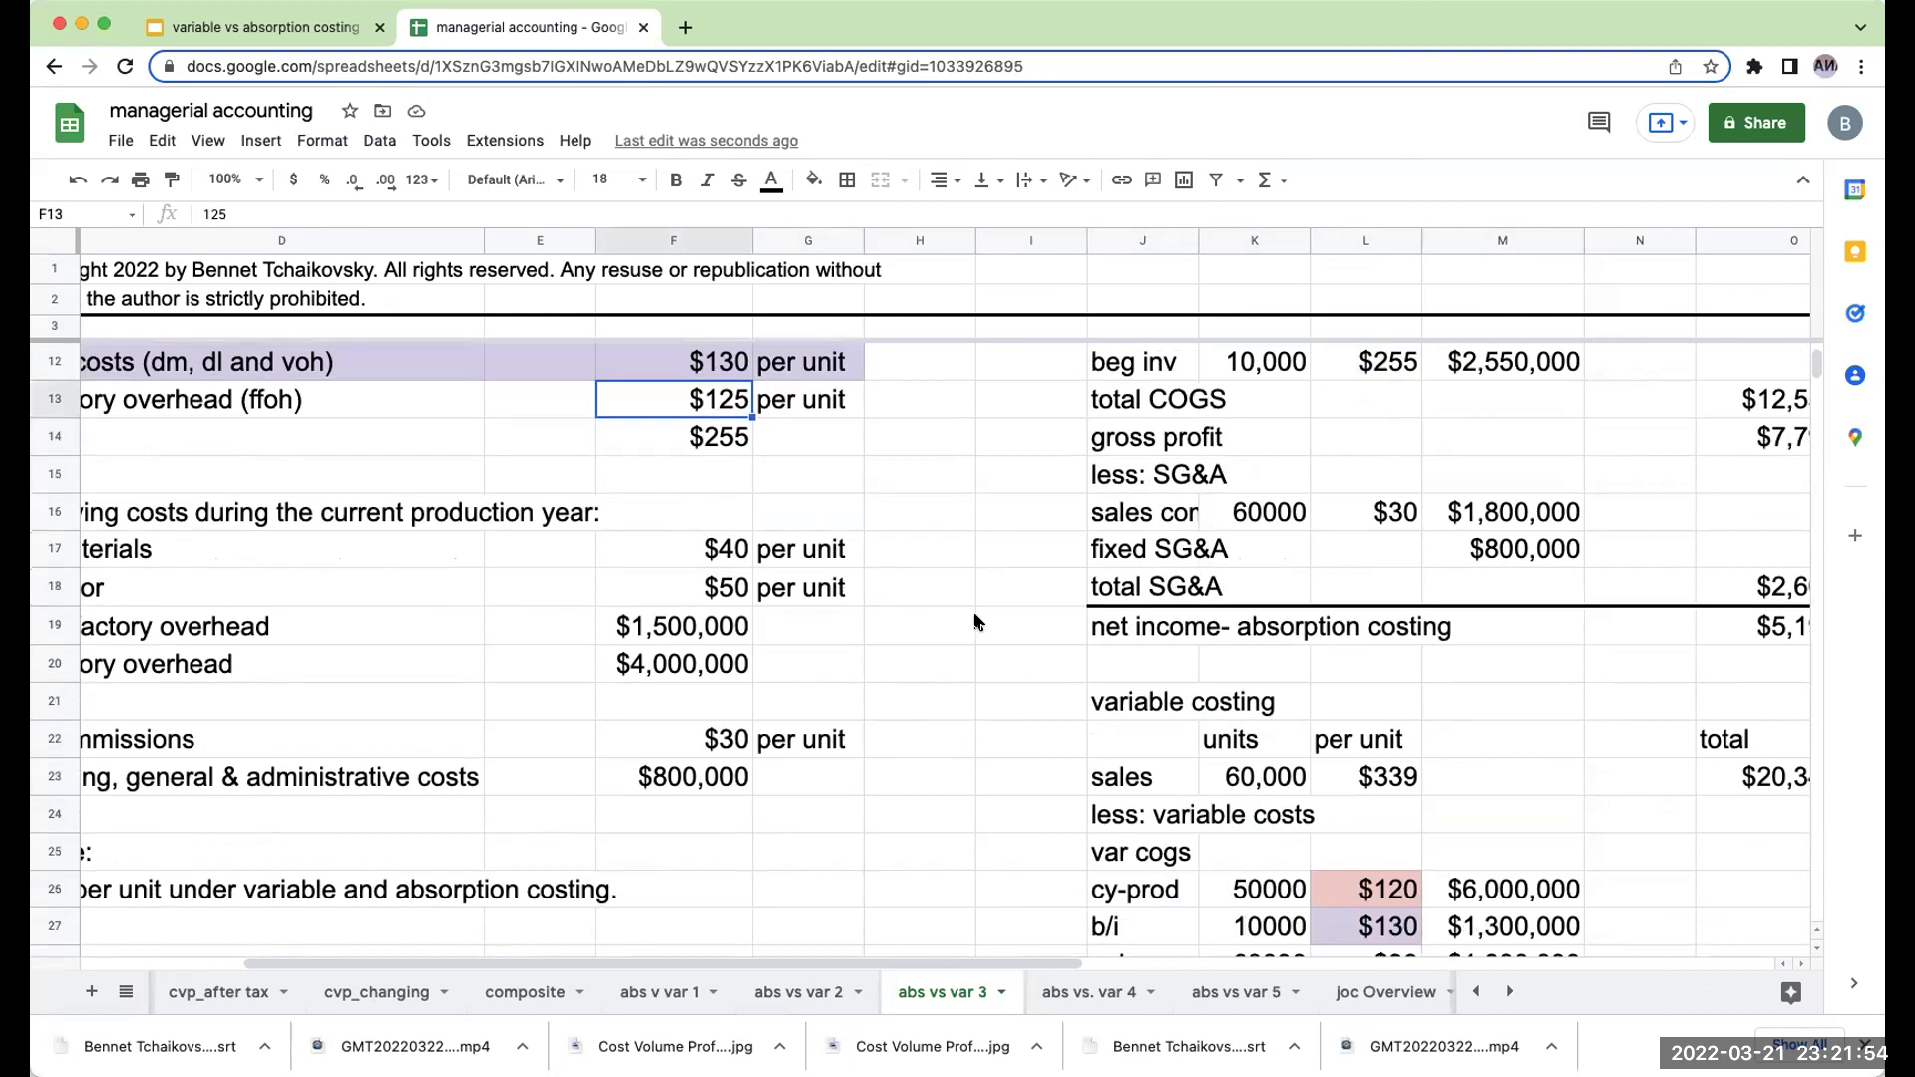
click(1147, 866)
click(1143, 882)
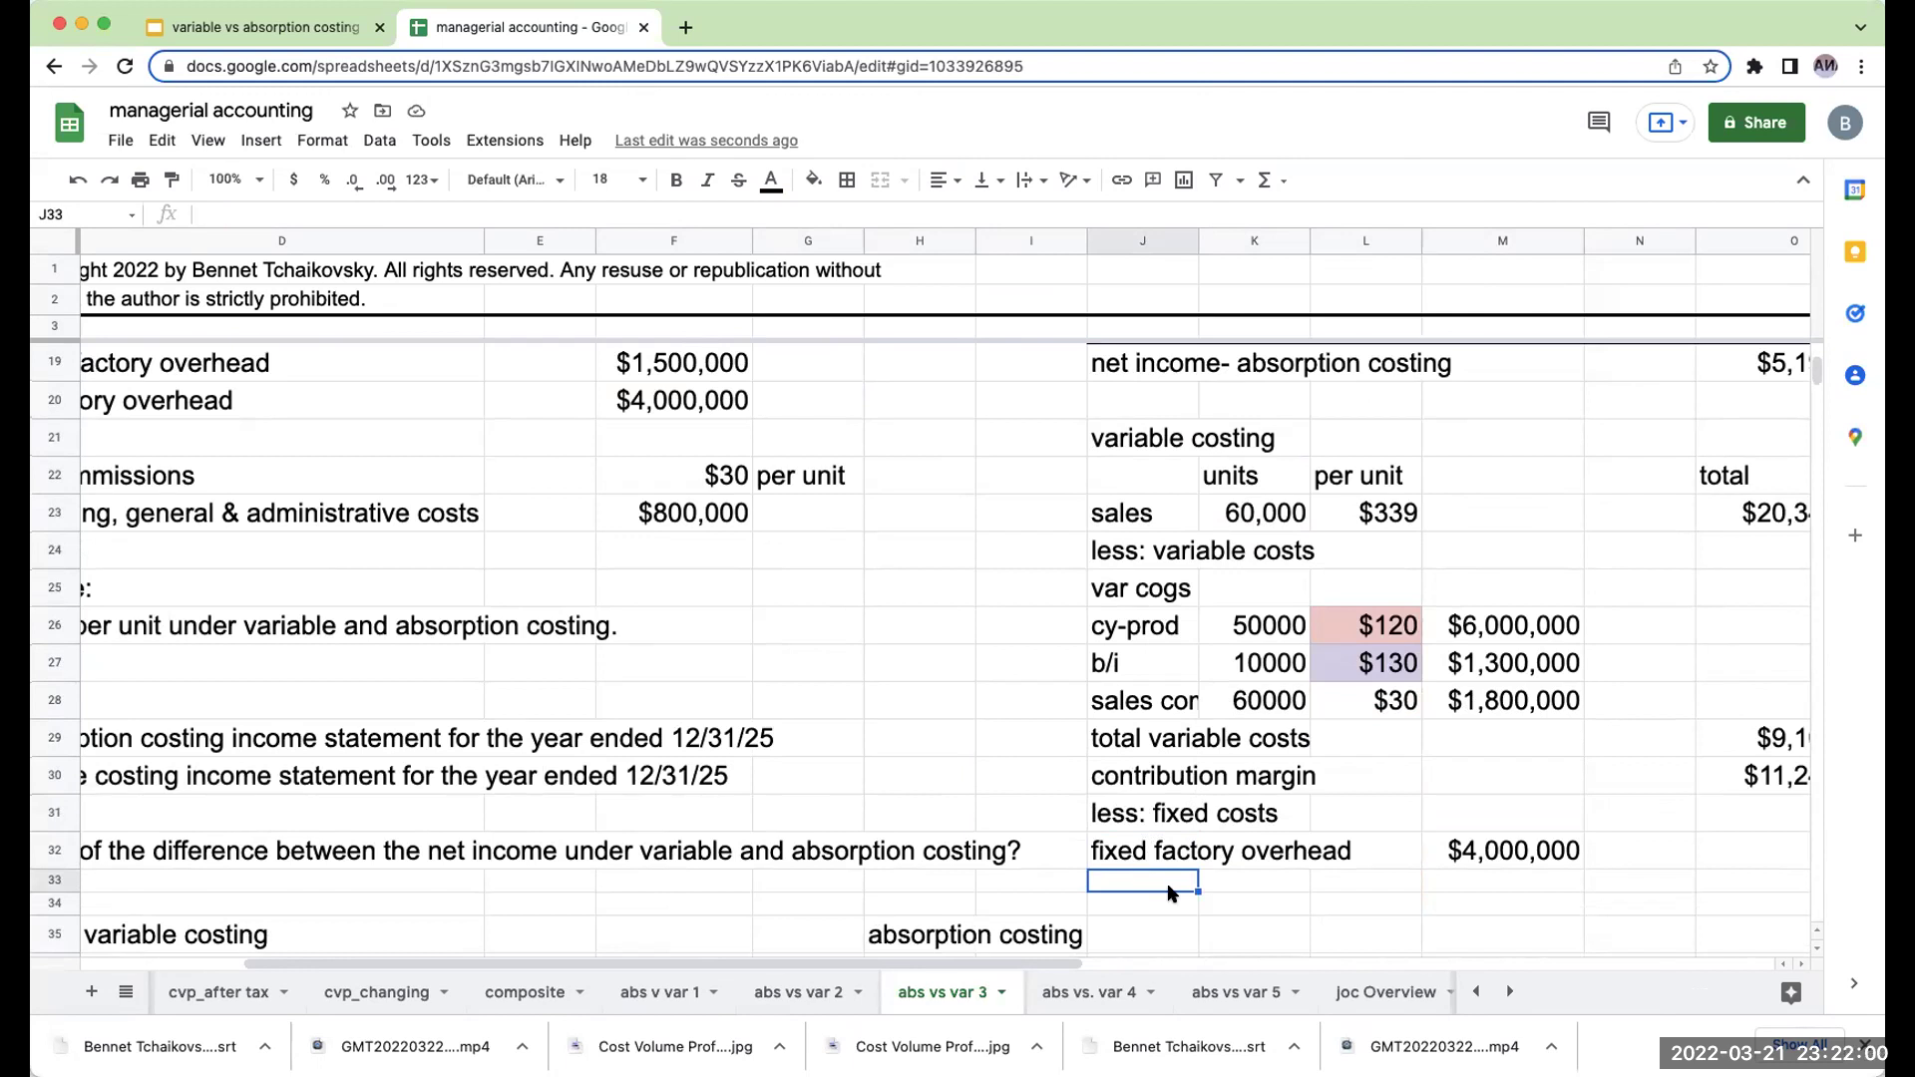
scroll(865, 715, up, 5)
click(706, 535)
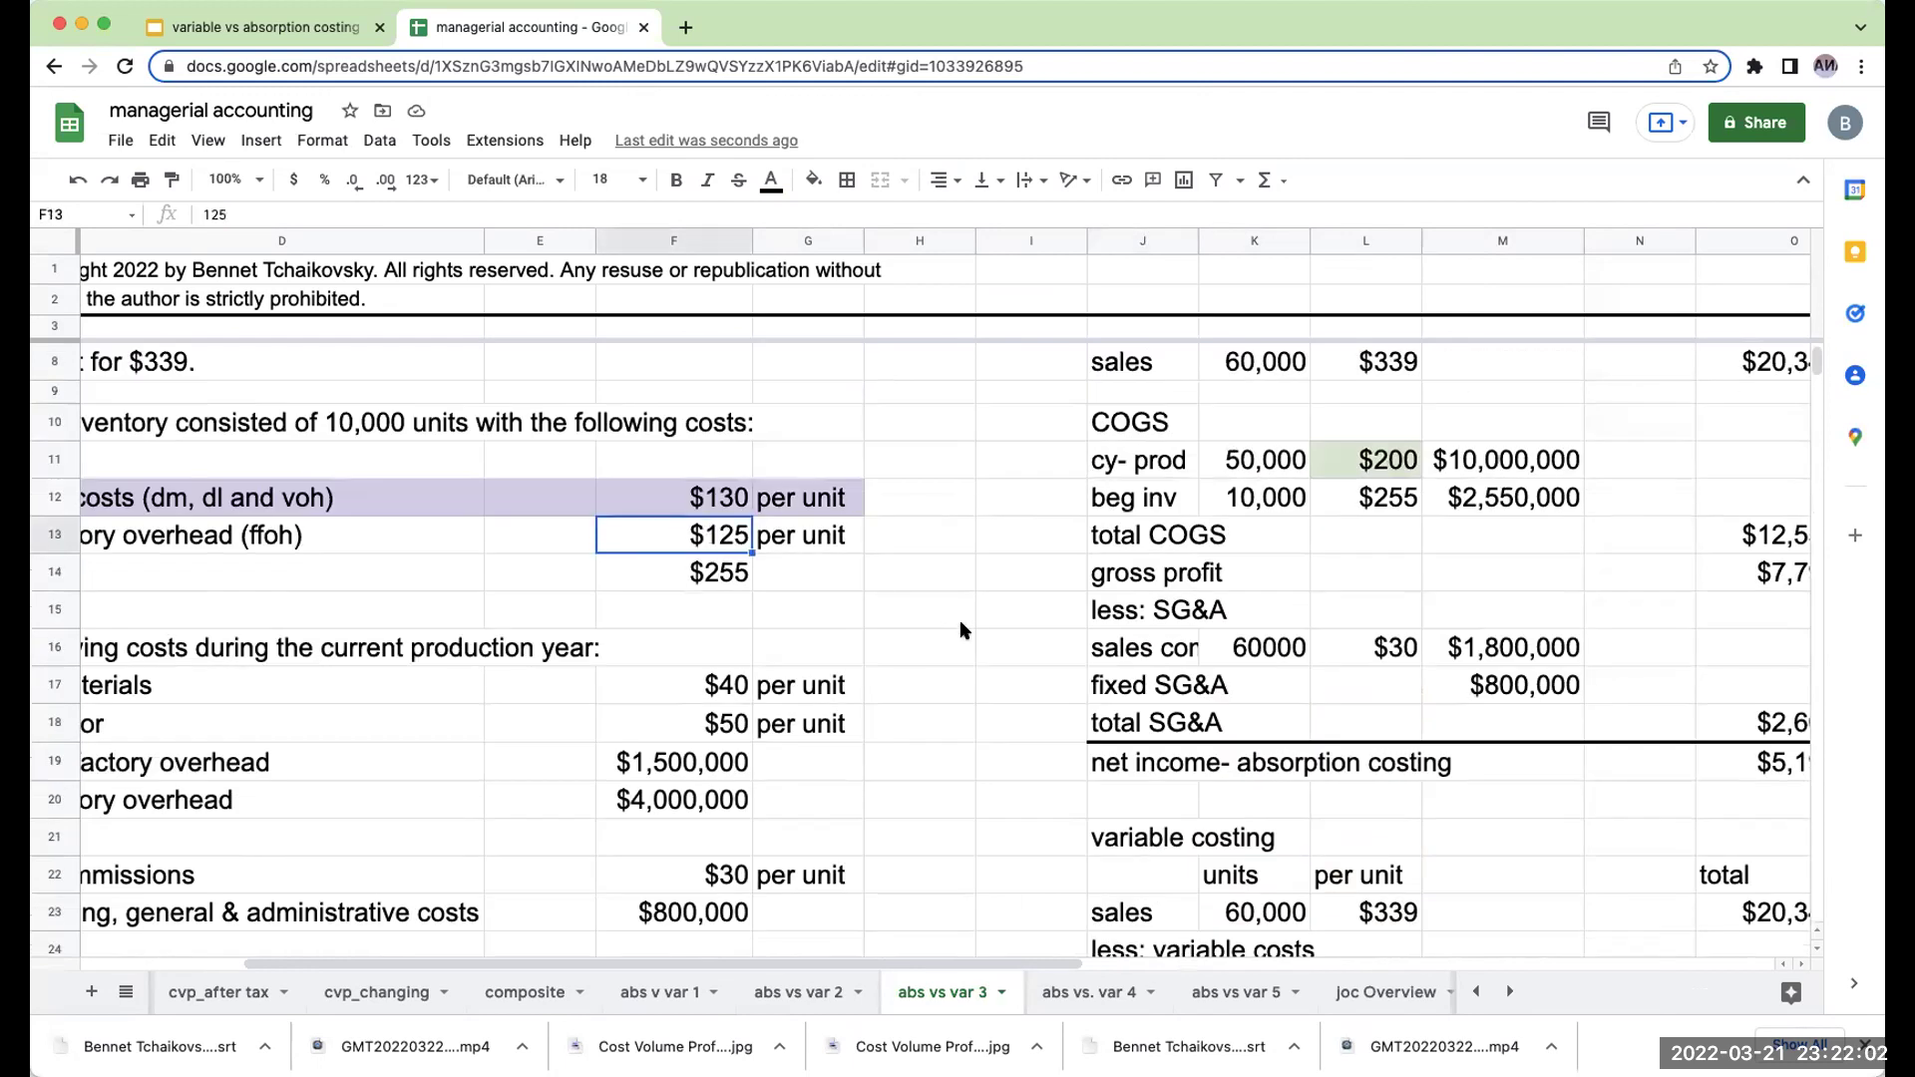
scroll(978, 633, down, 6)
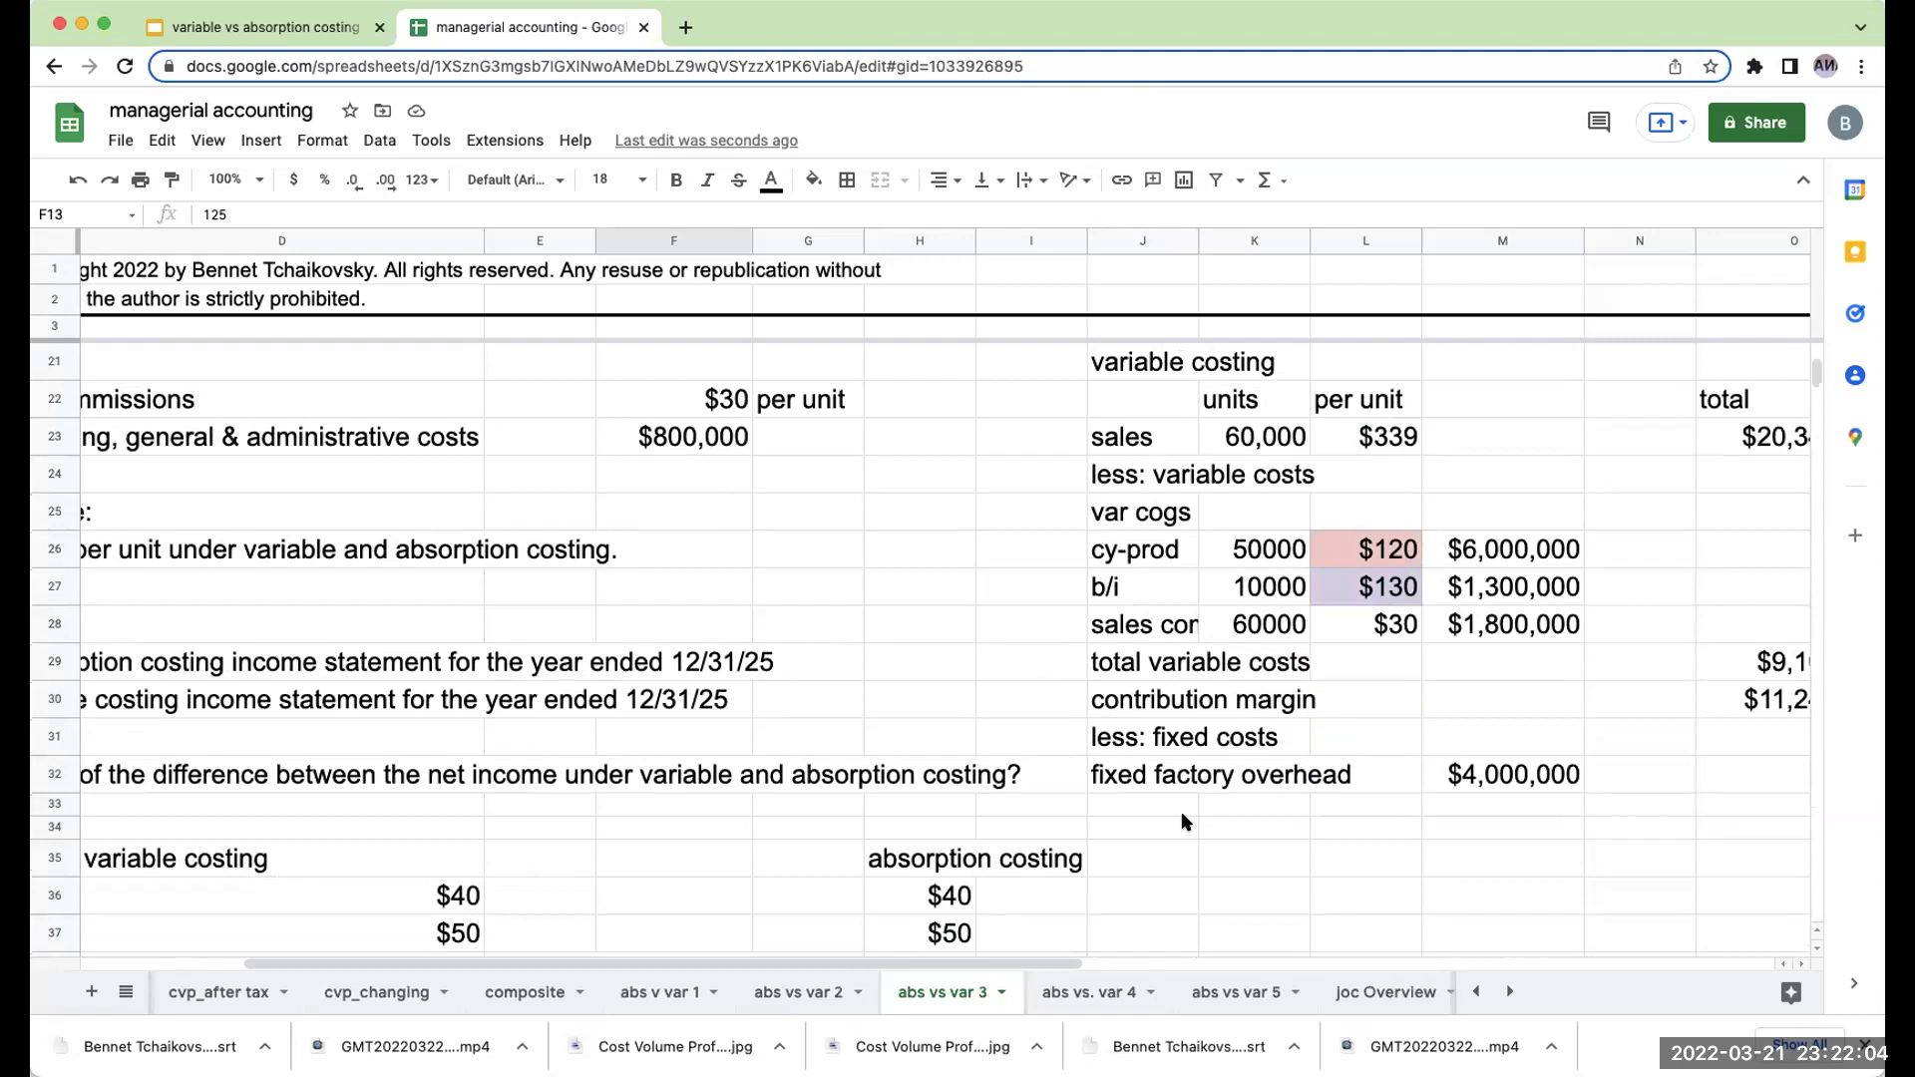
Label J33 "fixed SG&A" below fixed factory overhead.
click(1179, 816)
text(k)
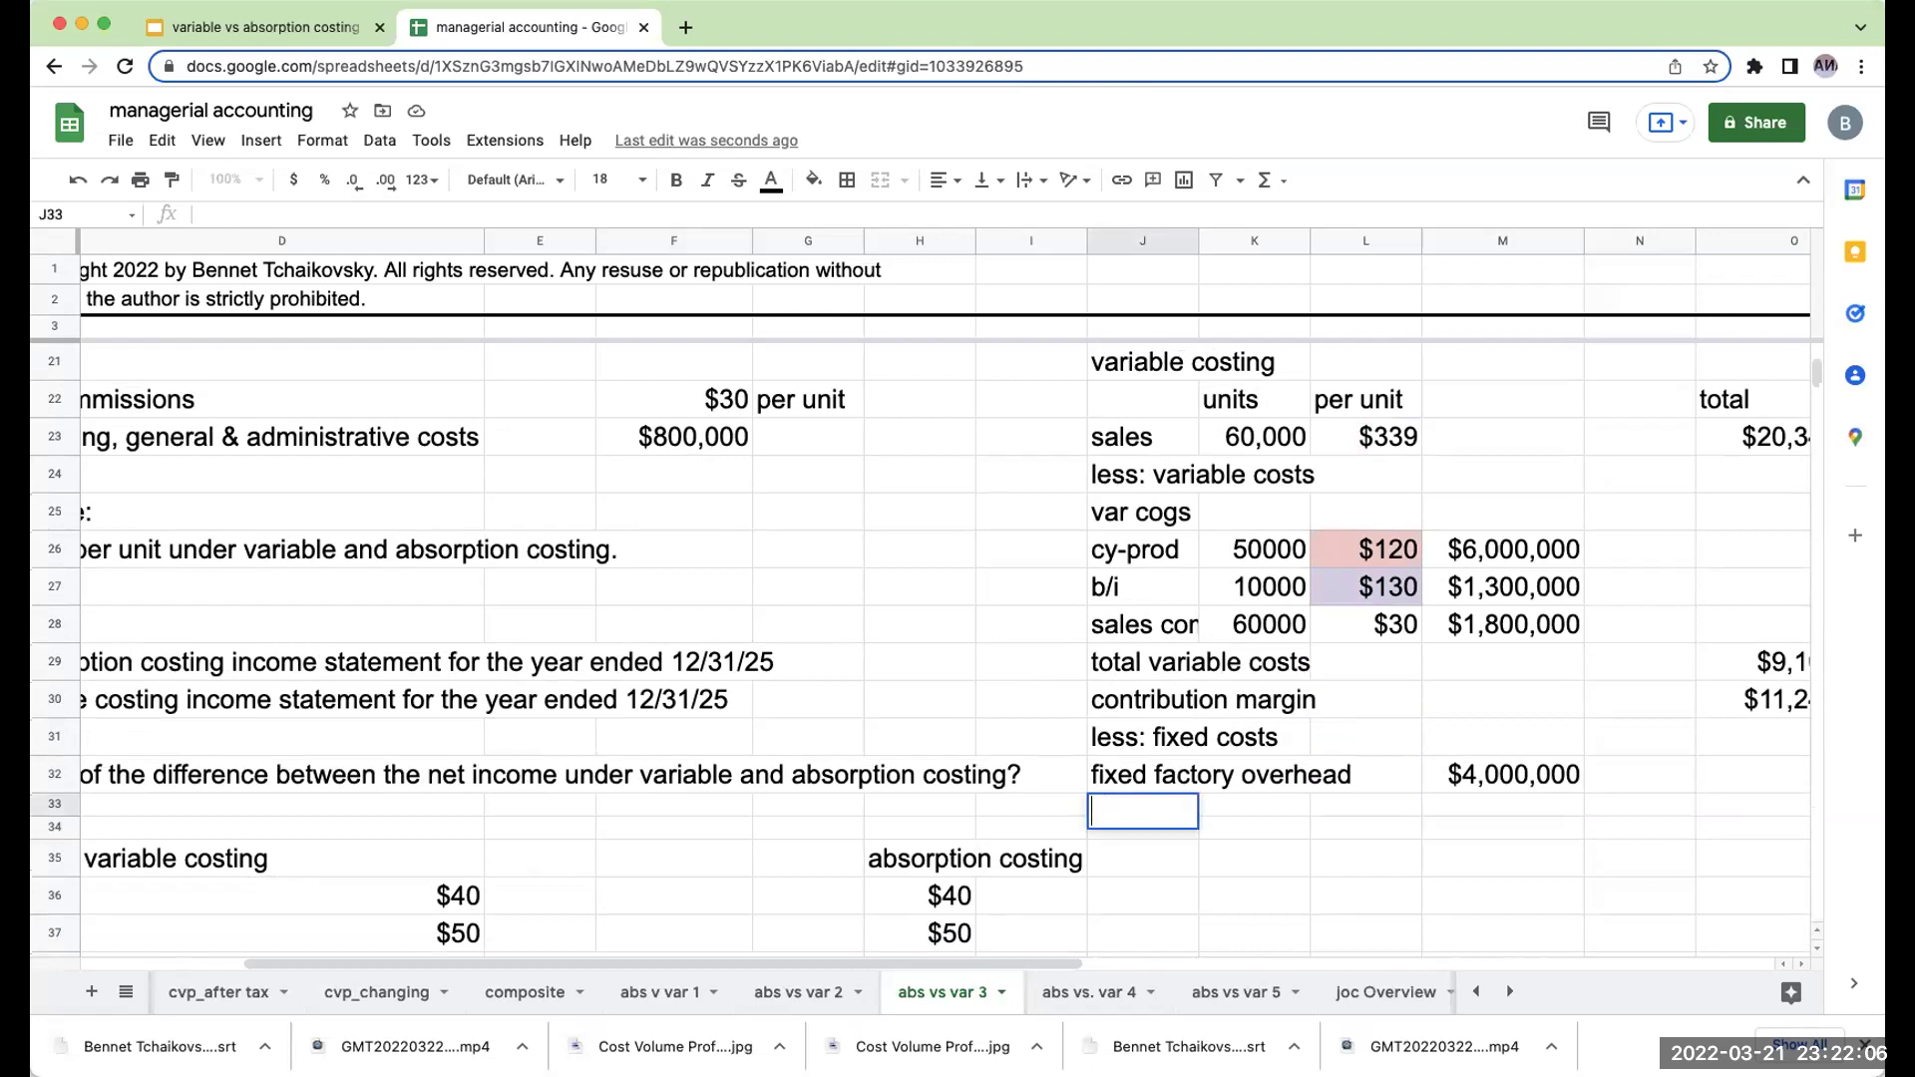
key(BackSpace)
text(fixed SG&A)
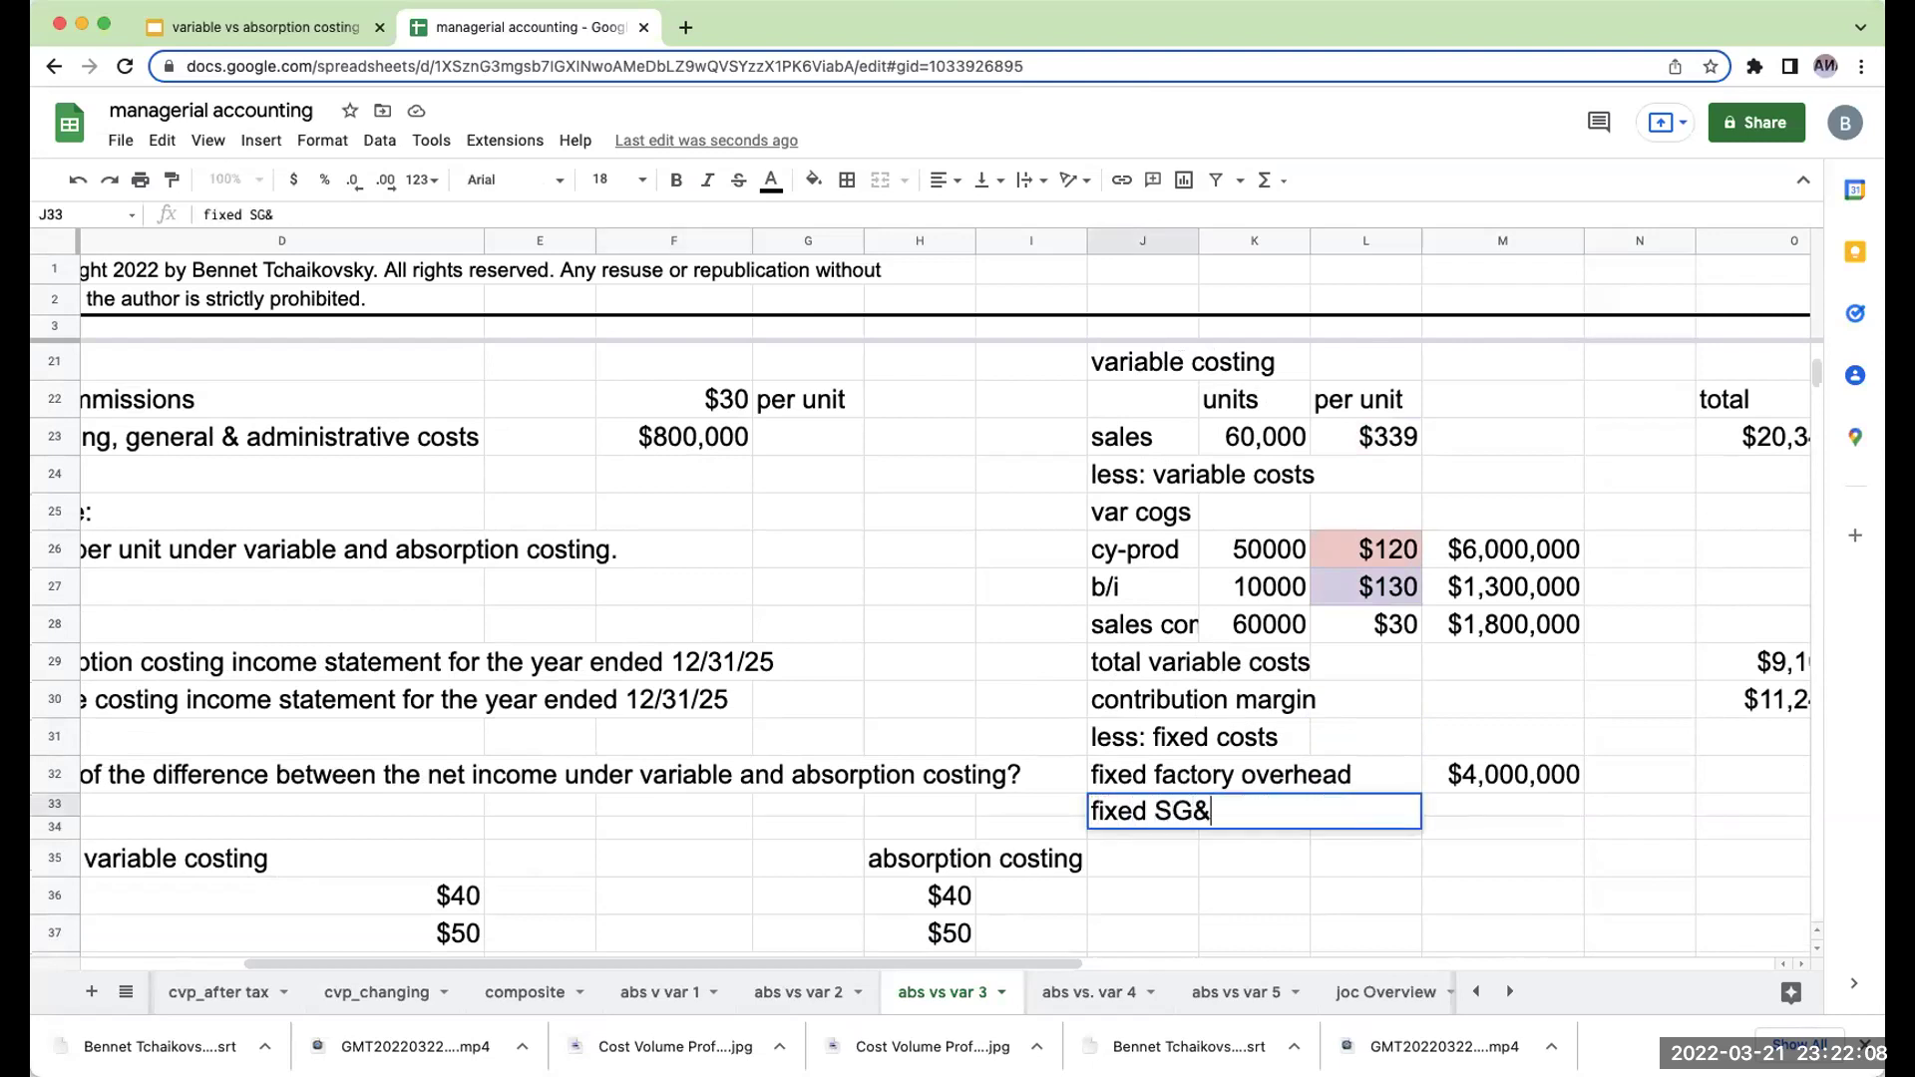
key(Return)
Link the fixed SG&A amount in M33 to the fixed selling, general & administrative costs in F23.
key(Up)
key(Right)
key(Right)
key(Right)
text(+)
key(Up)
key(Up)
key(Up)
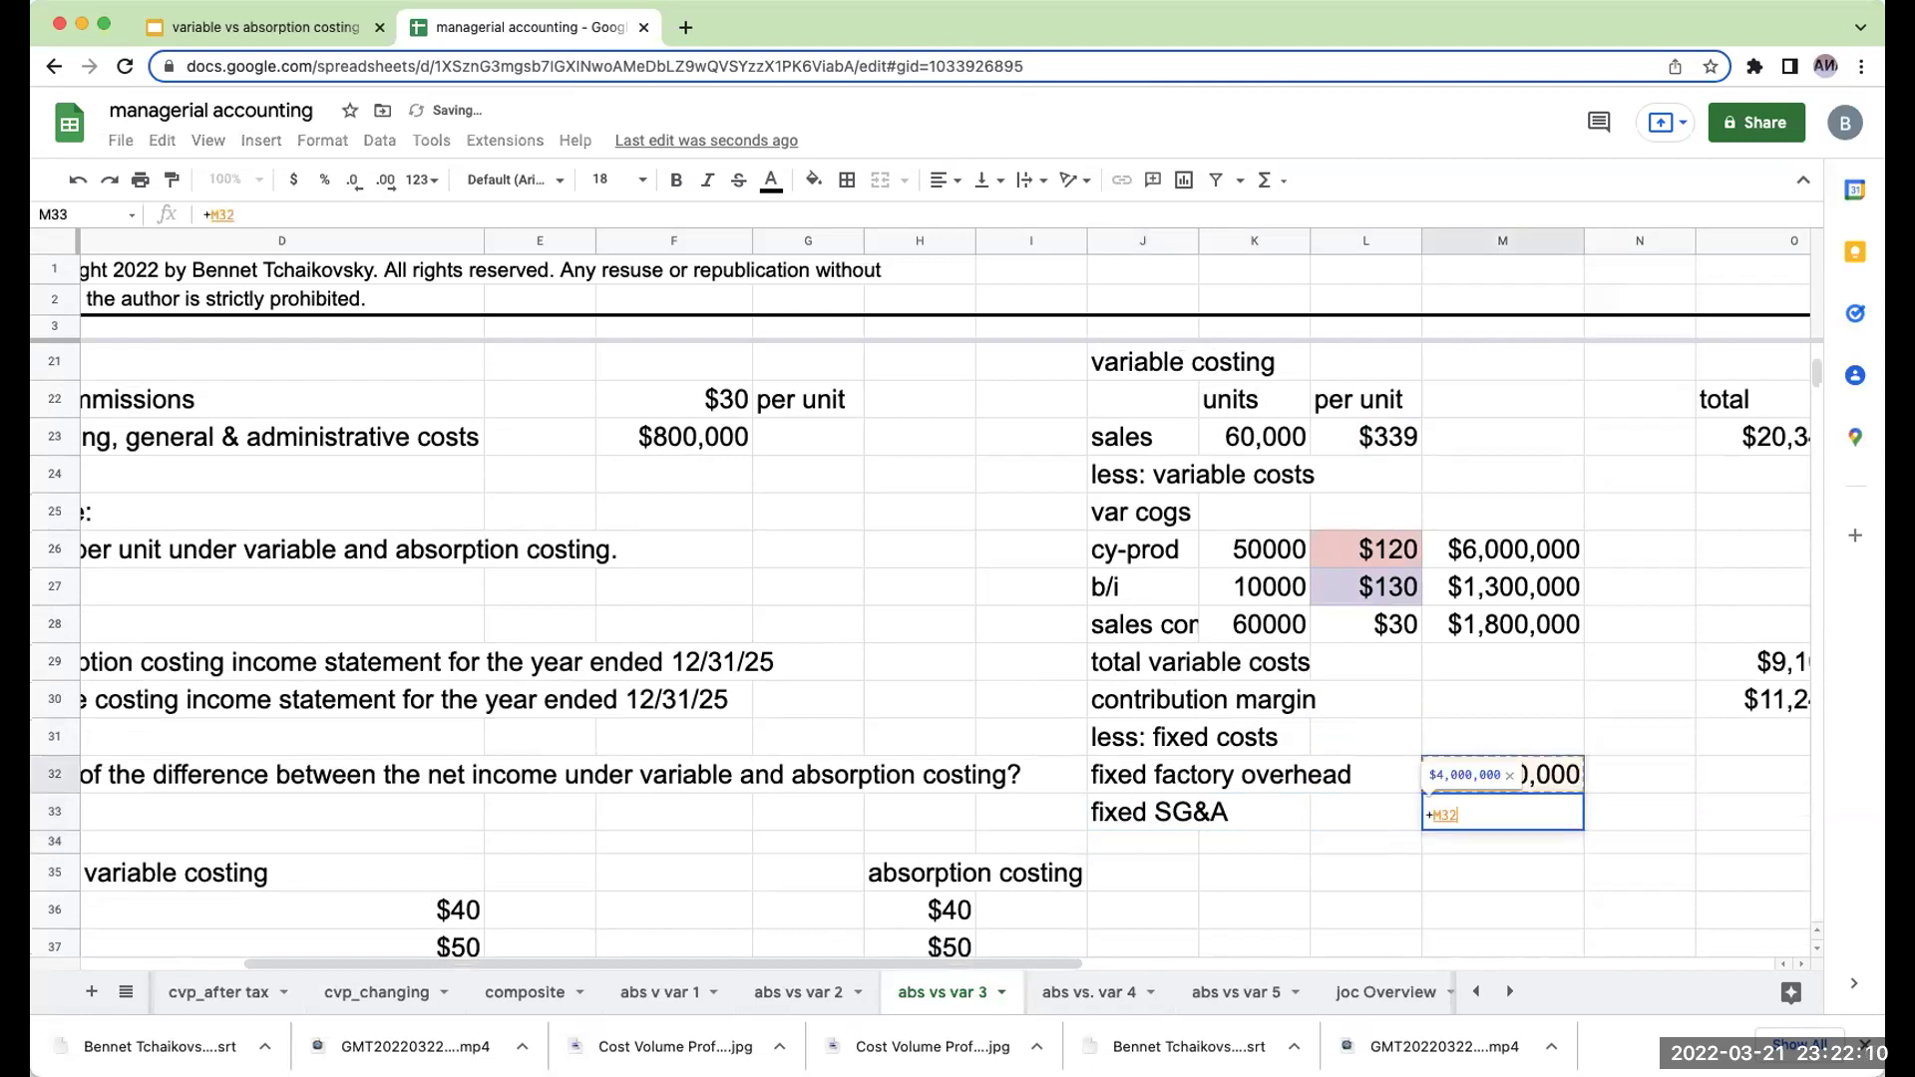
key(Up)
key(Up)
key(Up)
key(Up)
key(Up)
key(Up)
key(Up)
key(Left)
key(Left)
key(Left)
key(Left)
key(Left)
key(Left)
key(Left)
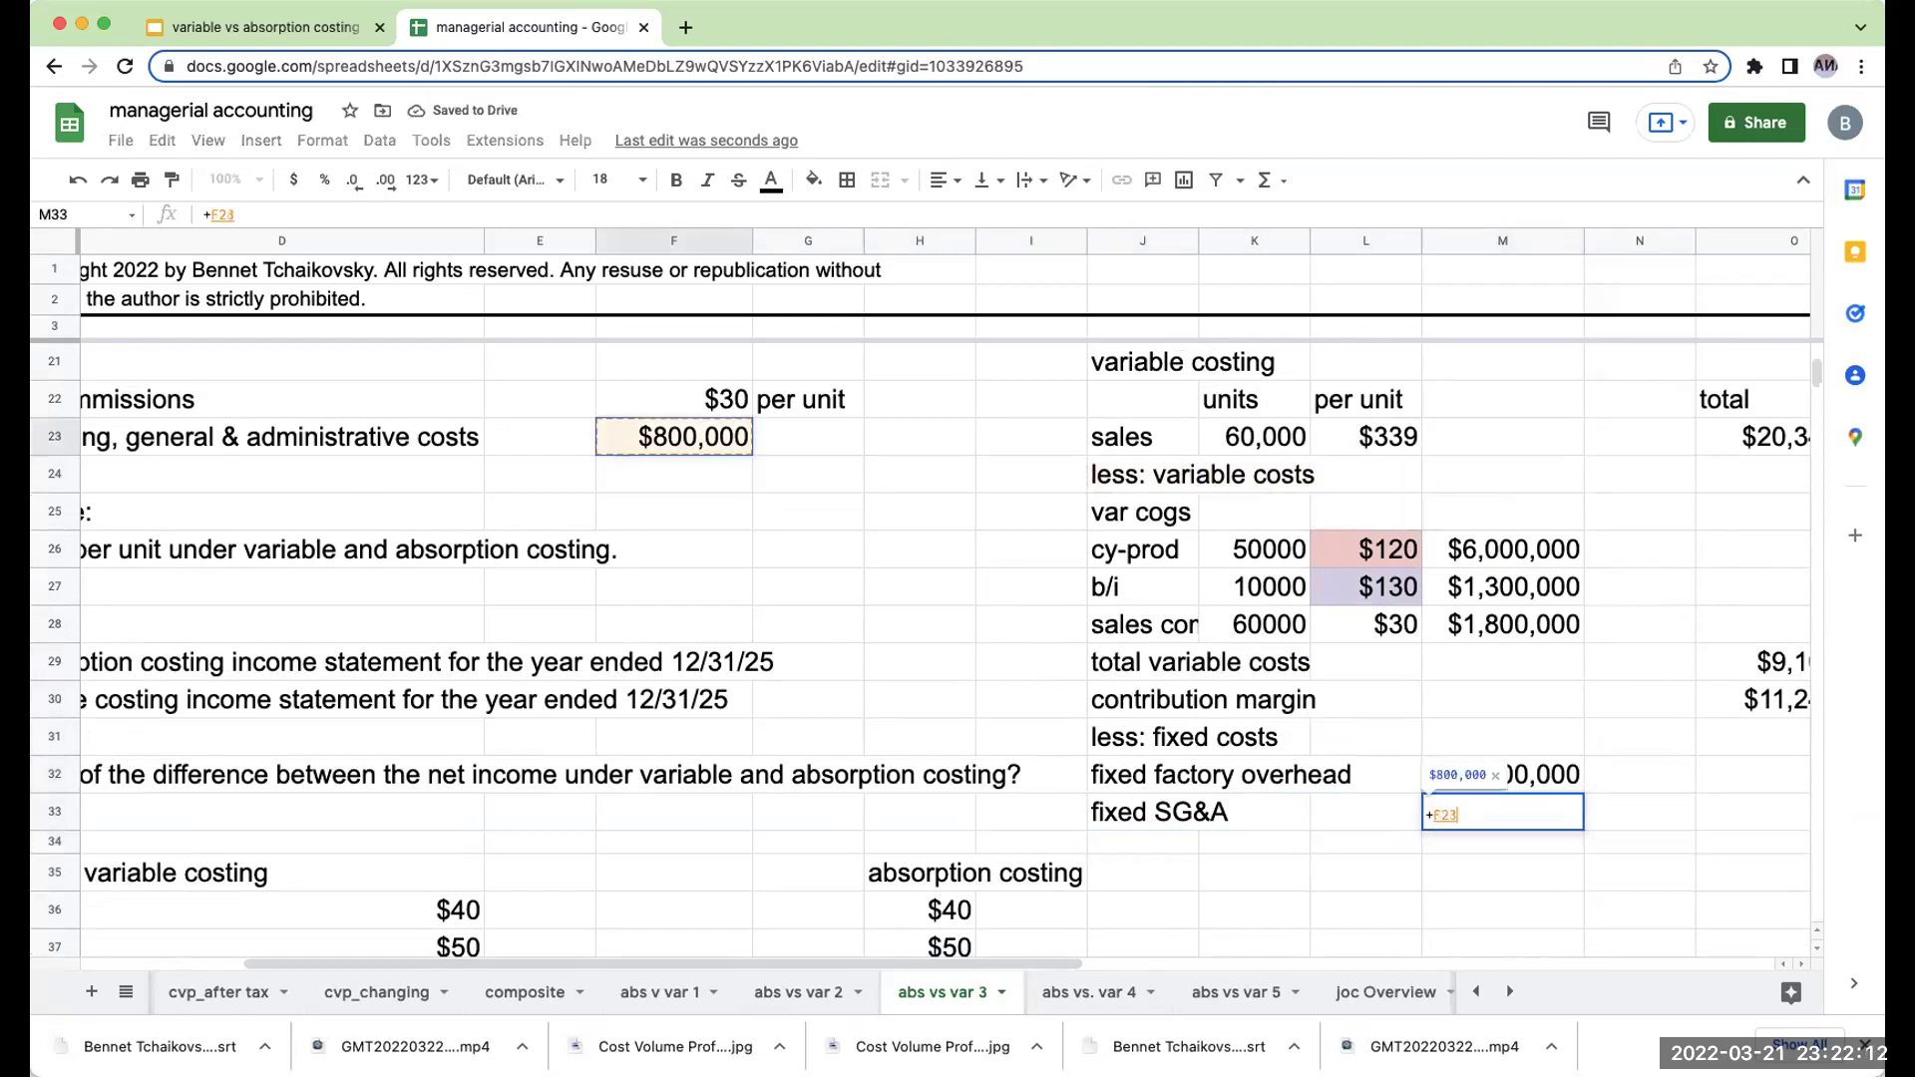
key(Return)
Label J34 "total fixed costs" below the fixed SG&A line.
key(Left)
key(Left)
key(Left)
text(total )
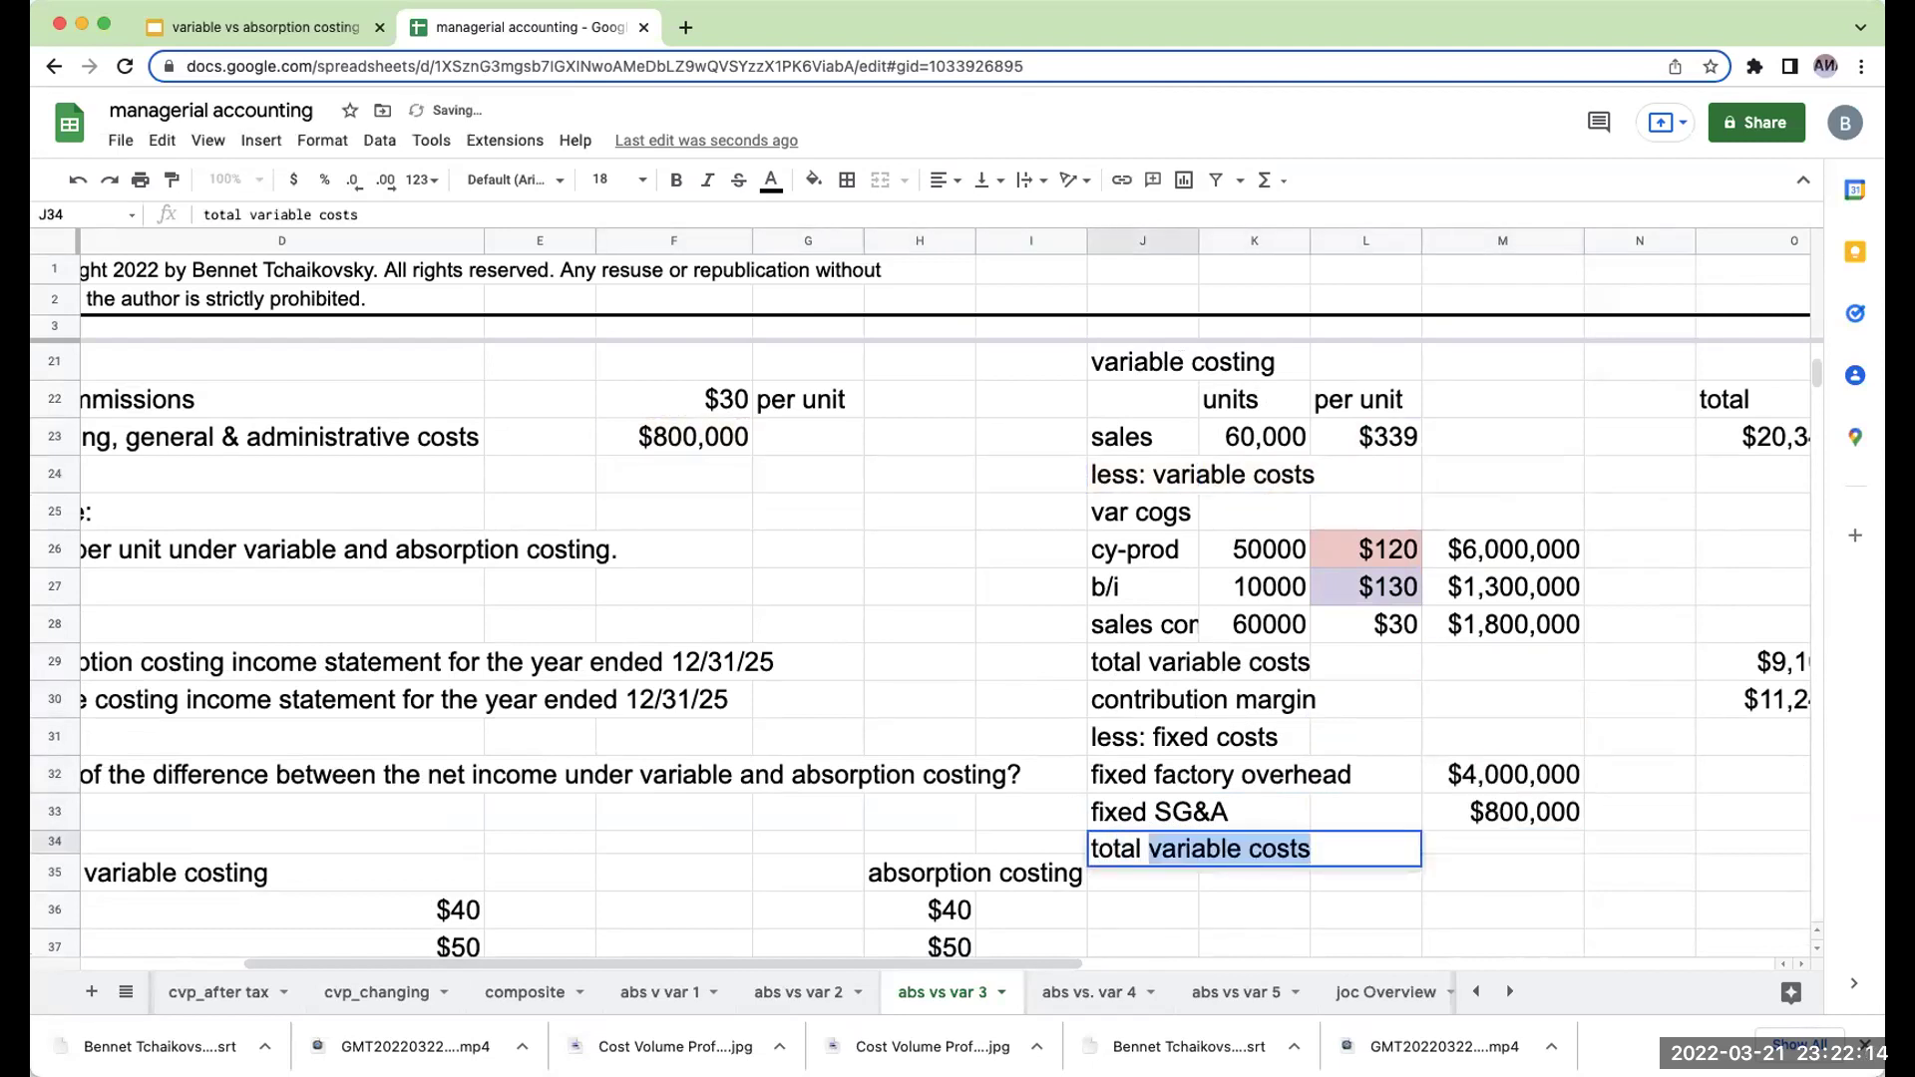
text(fixed costs)
key(Return)
Total the fixed factory overhead and fixed SG&A amounts (M32:M33) with a SUM formula in O34.
key(Up)
key(Right)
key(Right)
key(Right)
key(Right)
key(Right)
key(Right)
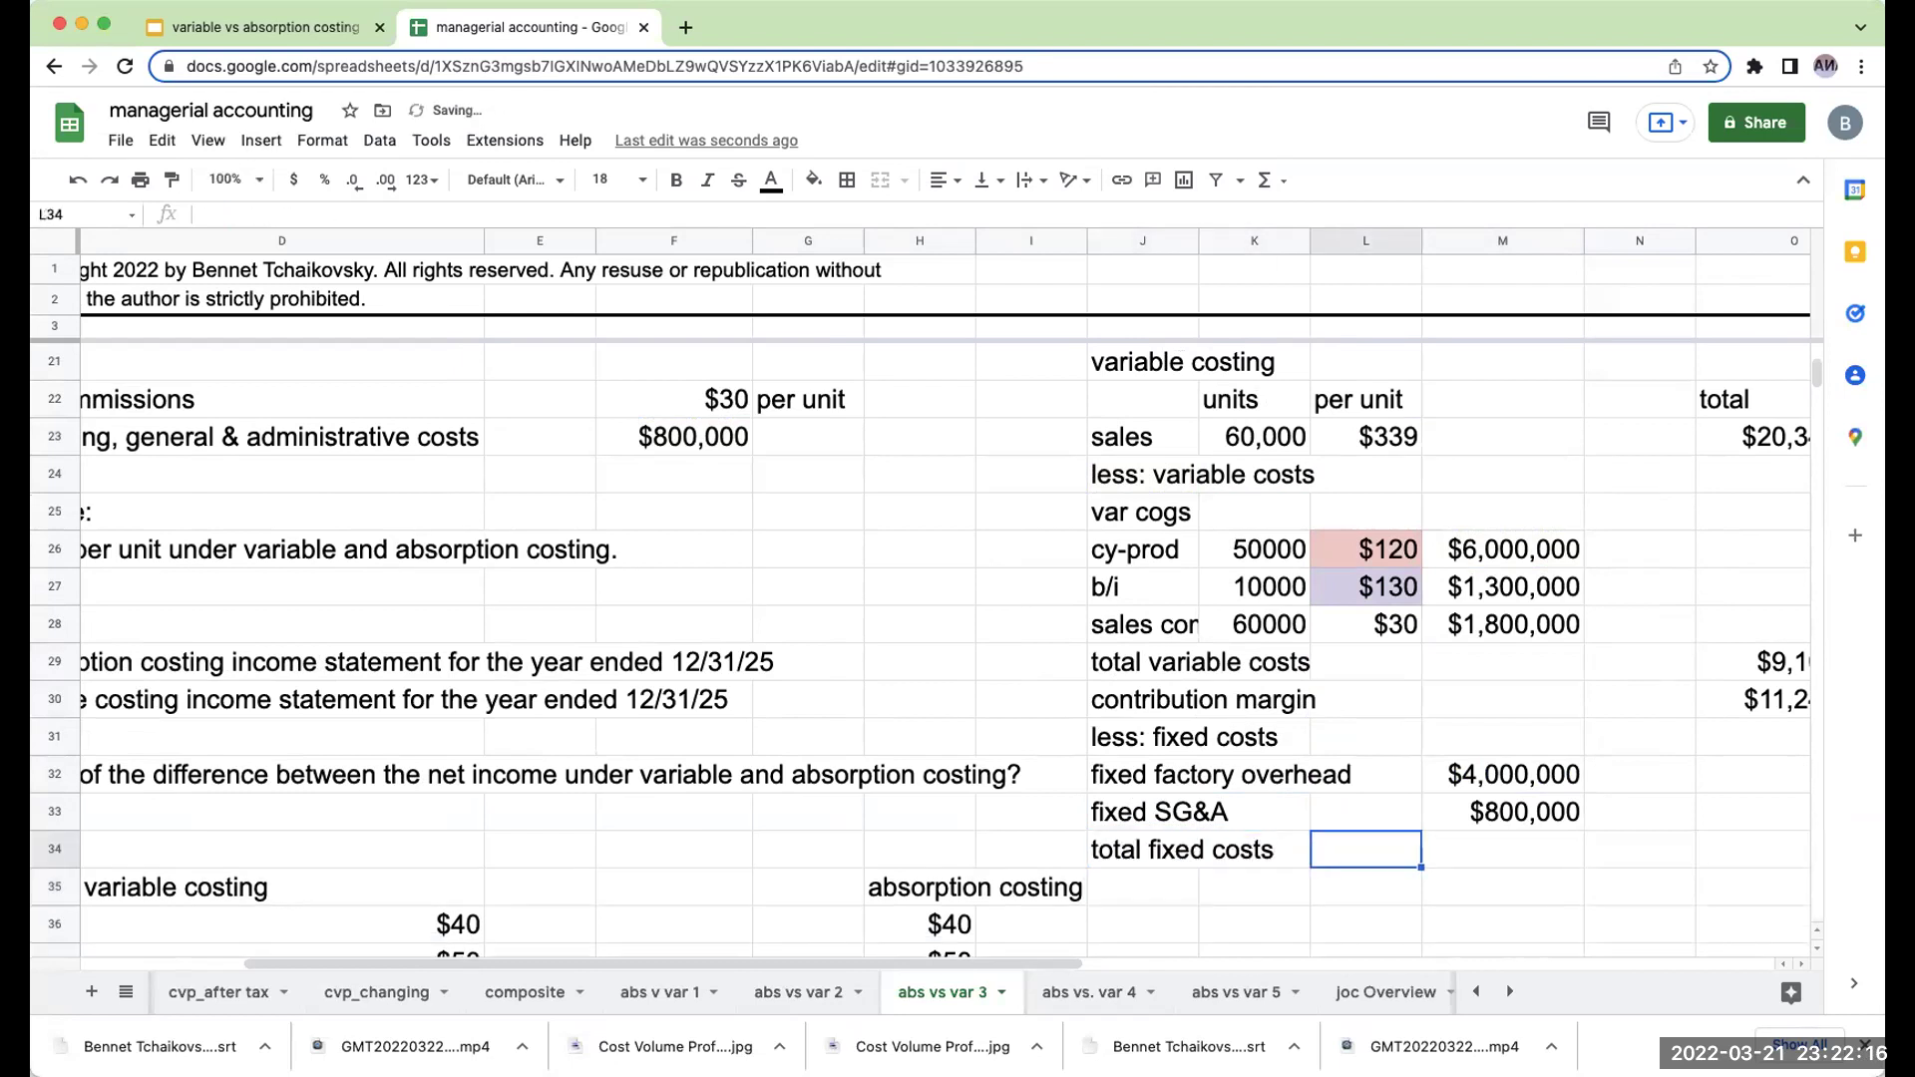
key(Left)
text(=sum()
key(Left)
key(Left)
key(Up)
key(Up)
key(shift+Down)
key(Return)
Label J35 "net income- variable costing" below total fixed costs.
key(Up)
key(Left)
key(Left)
key(Left)
key(Left)
key(Down)
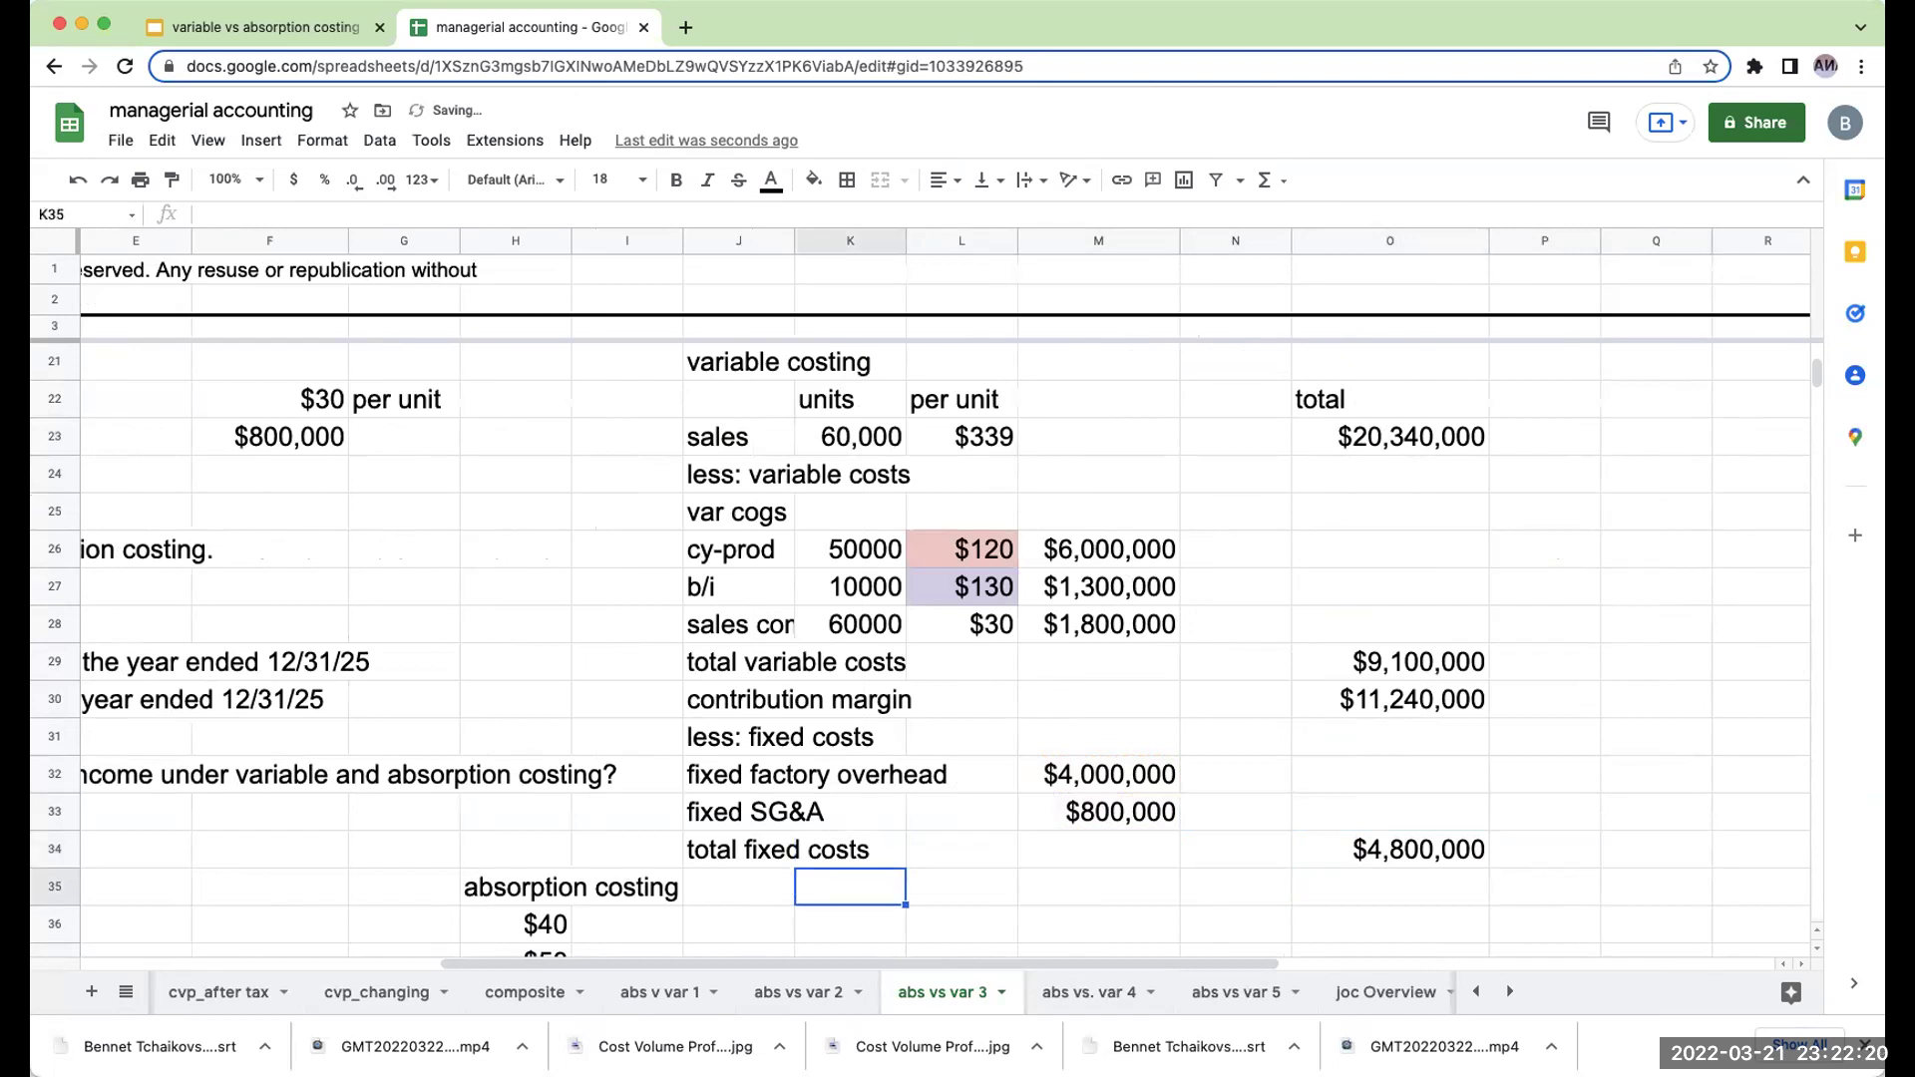
key(Left)
text(net incom)
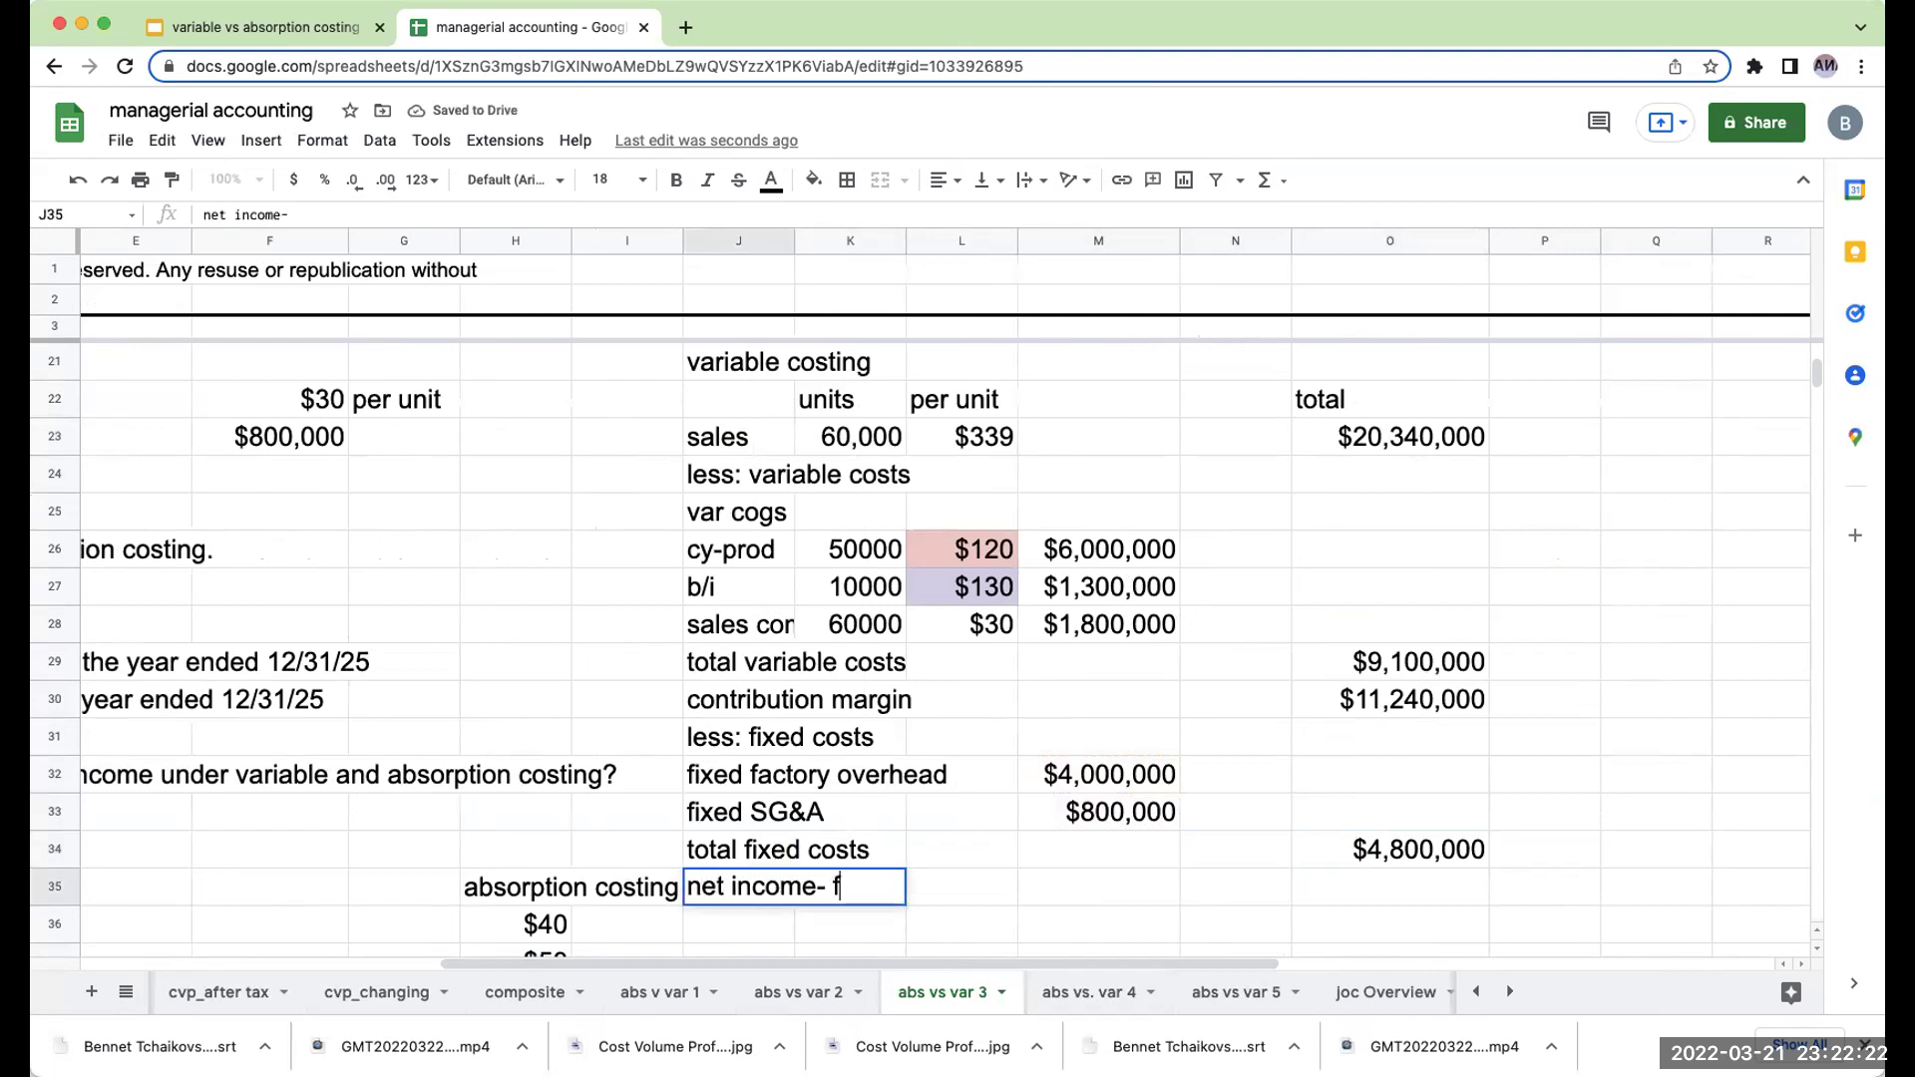
text(e- varilab)
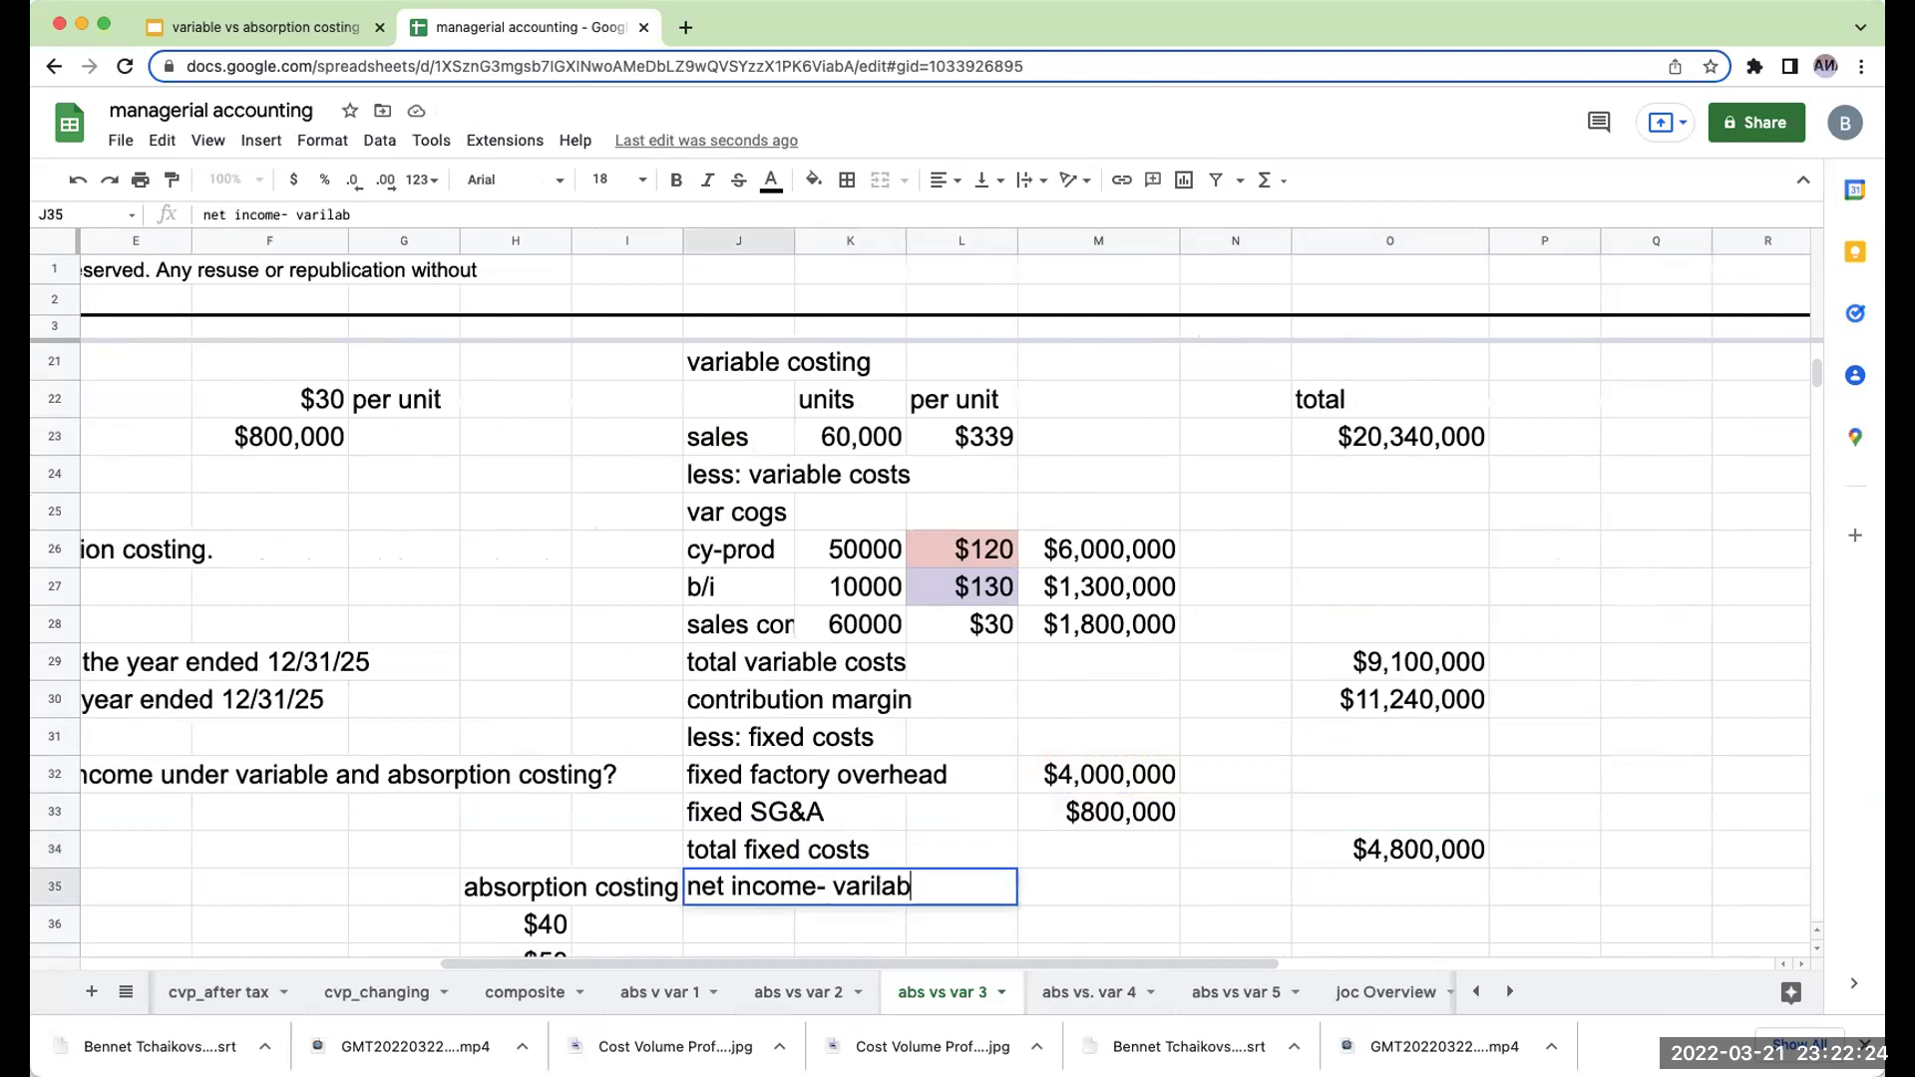
key(BackSpace)
key(BackSpace)
key(BackSpace)
text(able costing)
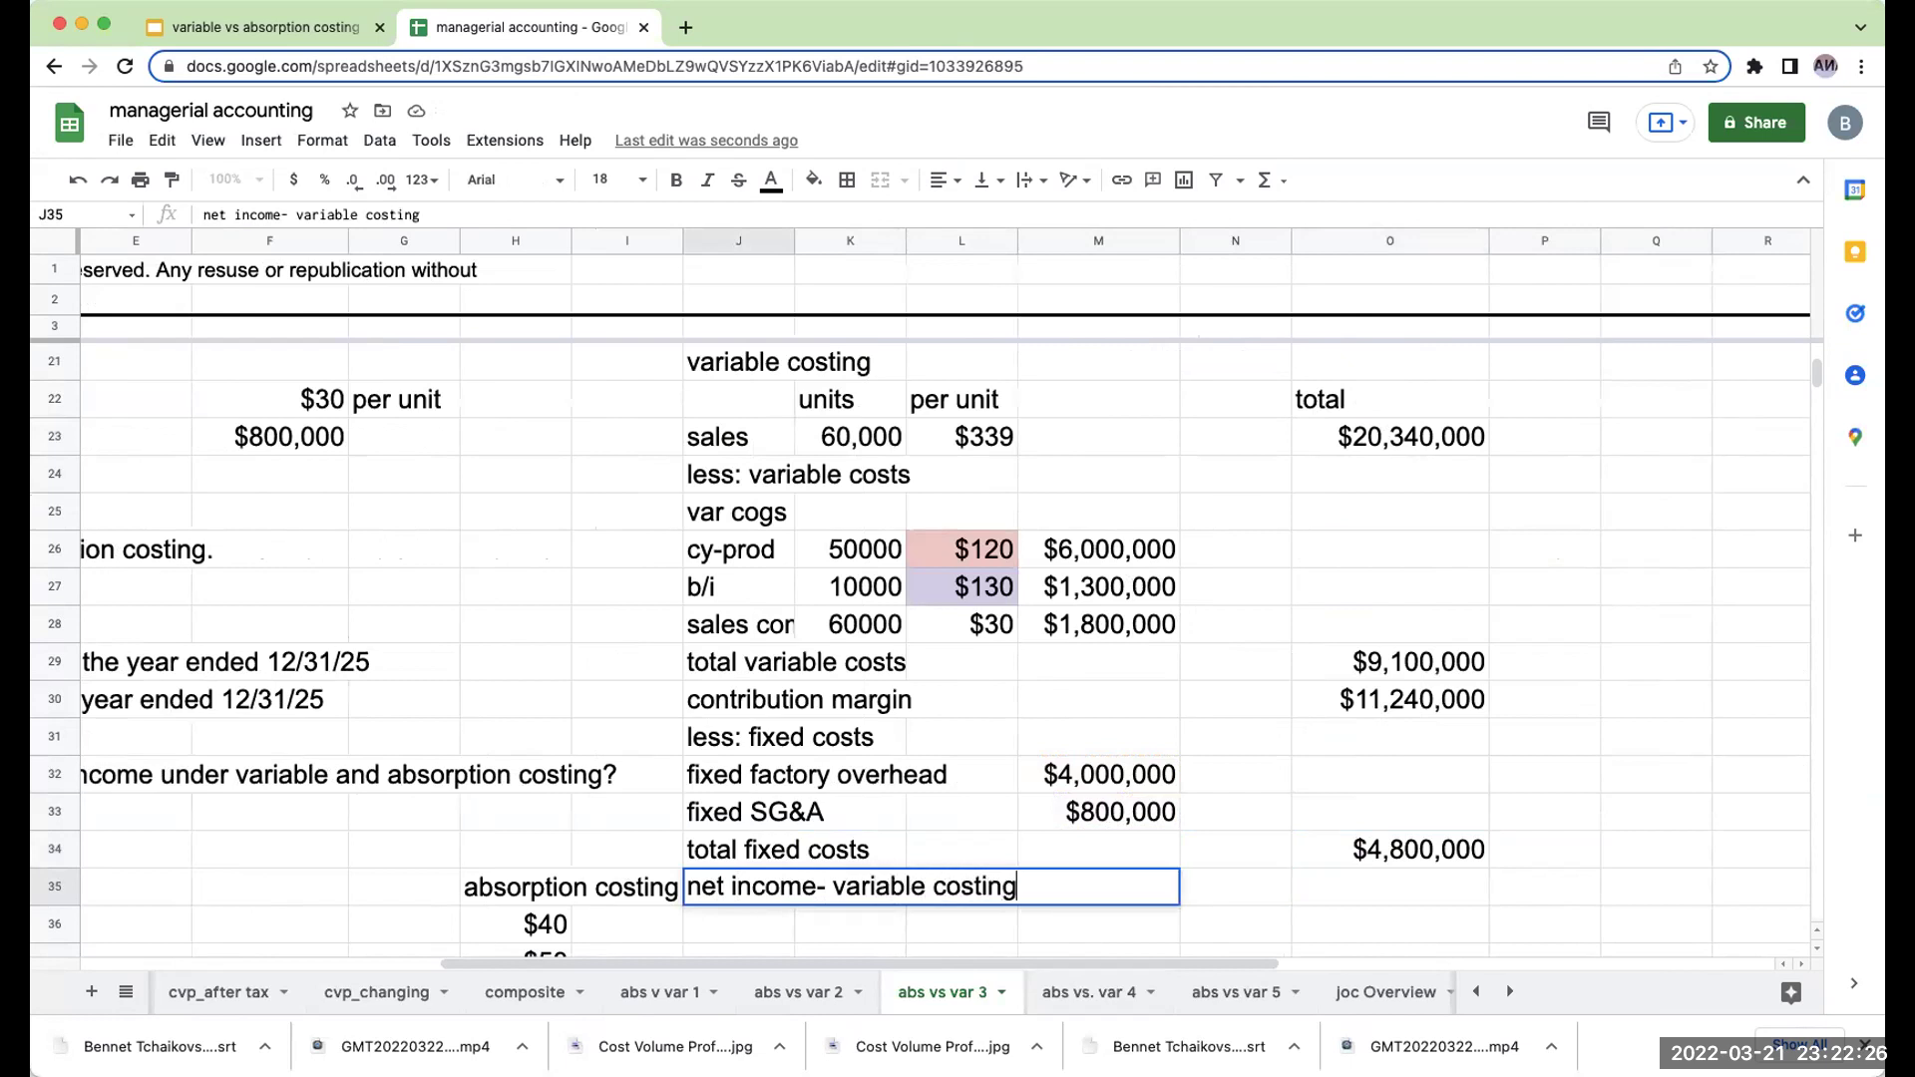
key(Return)
Calculate variable costing net income in O35 as the contribution margin in O30 minus total fixed costs in O34.
key(Up)
key(Right)
key(Right)
key(Right)
key(Right)
key(Right)
text(=)
key(Up)
key(Up)
key(Up)
key(Up)
key(Up)
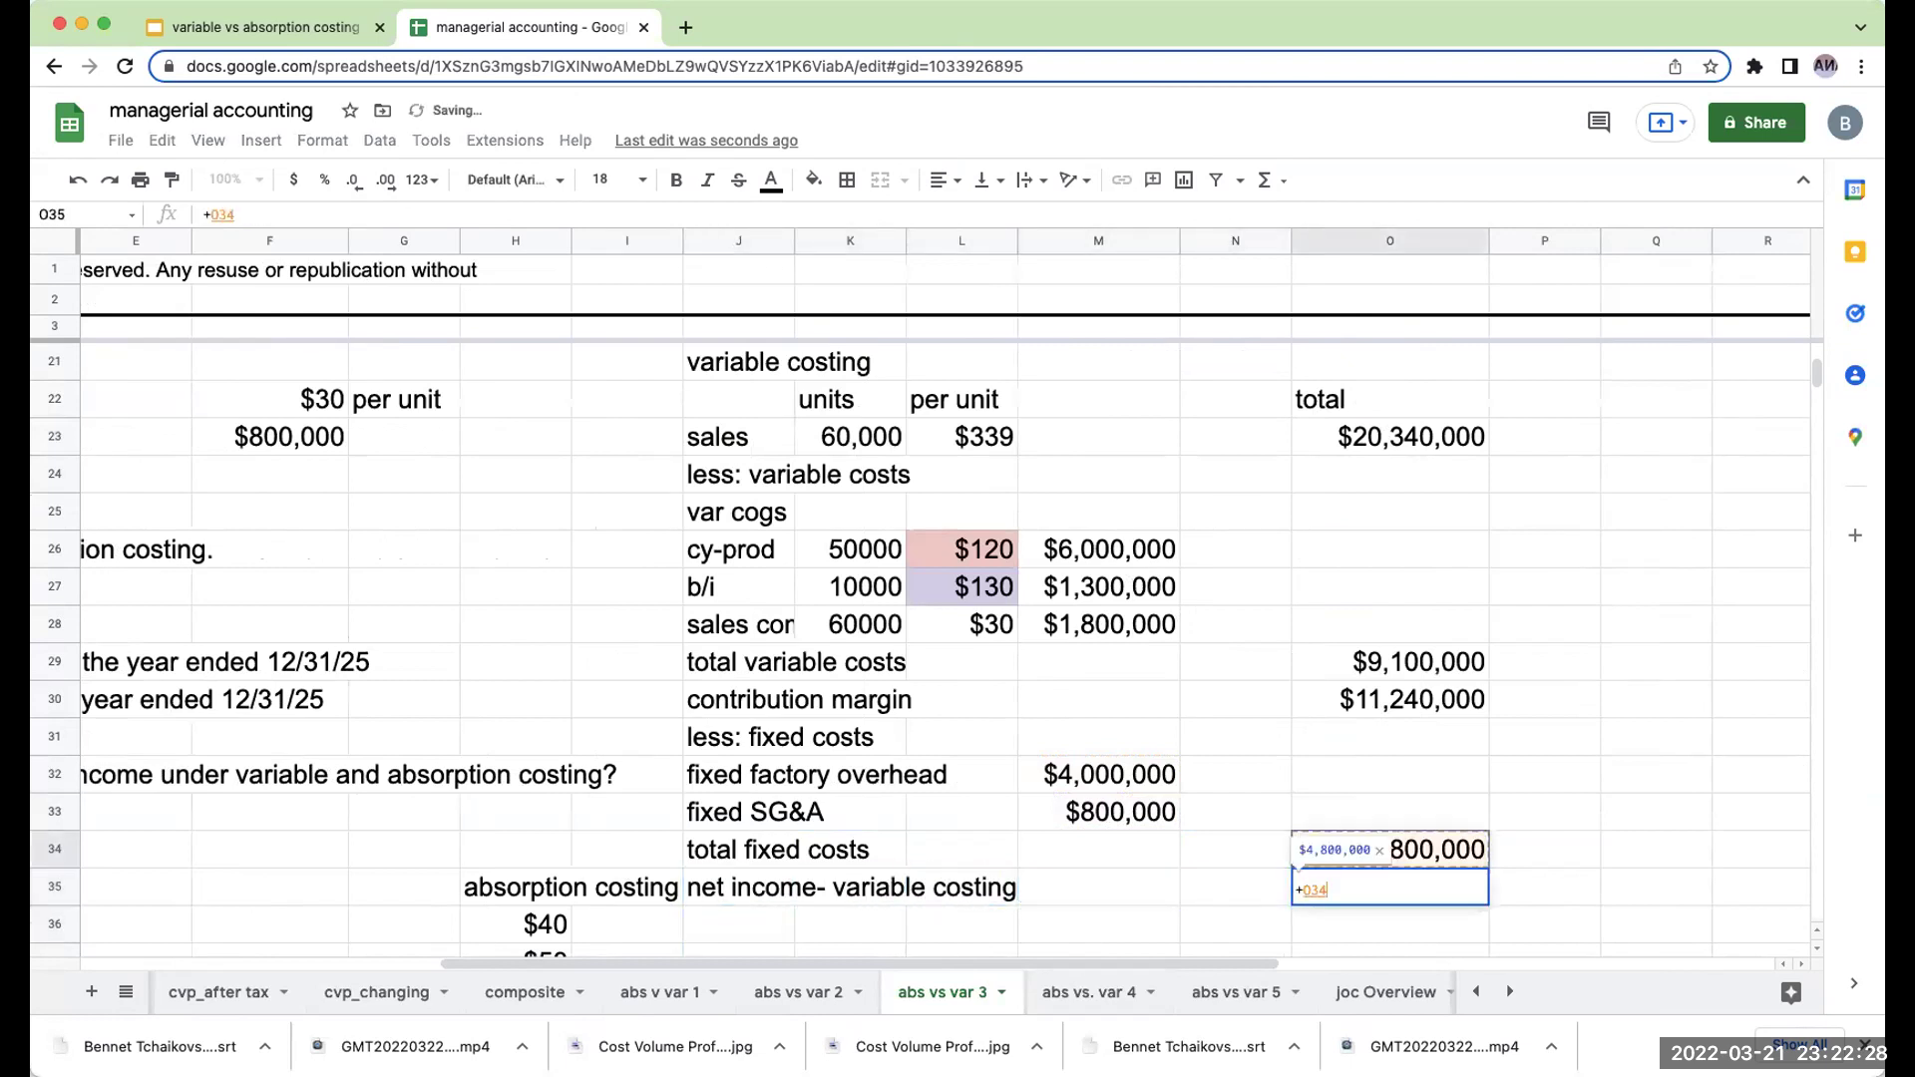
text(-)
key(Up)
key(Return)
click(1545, 886)
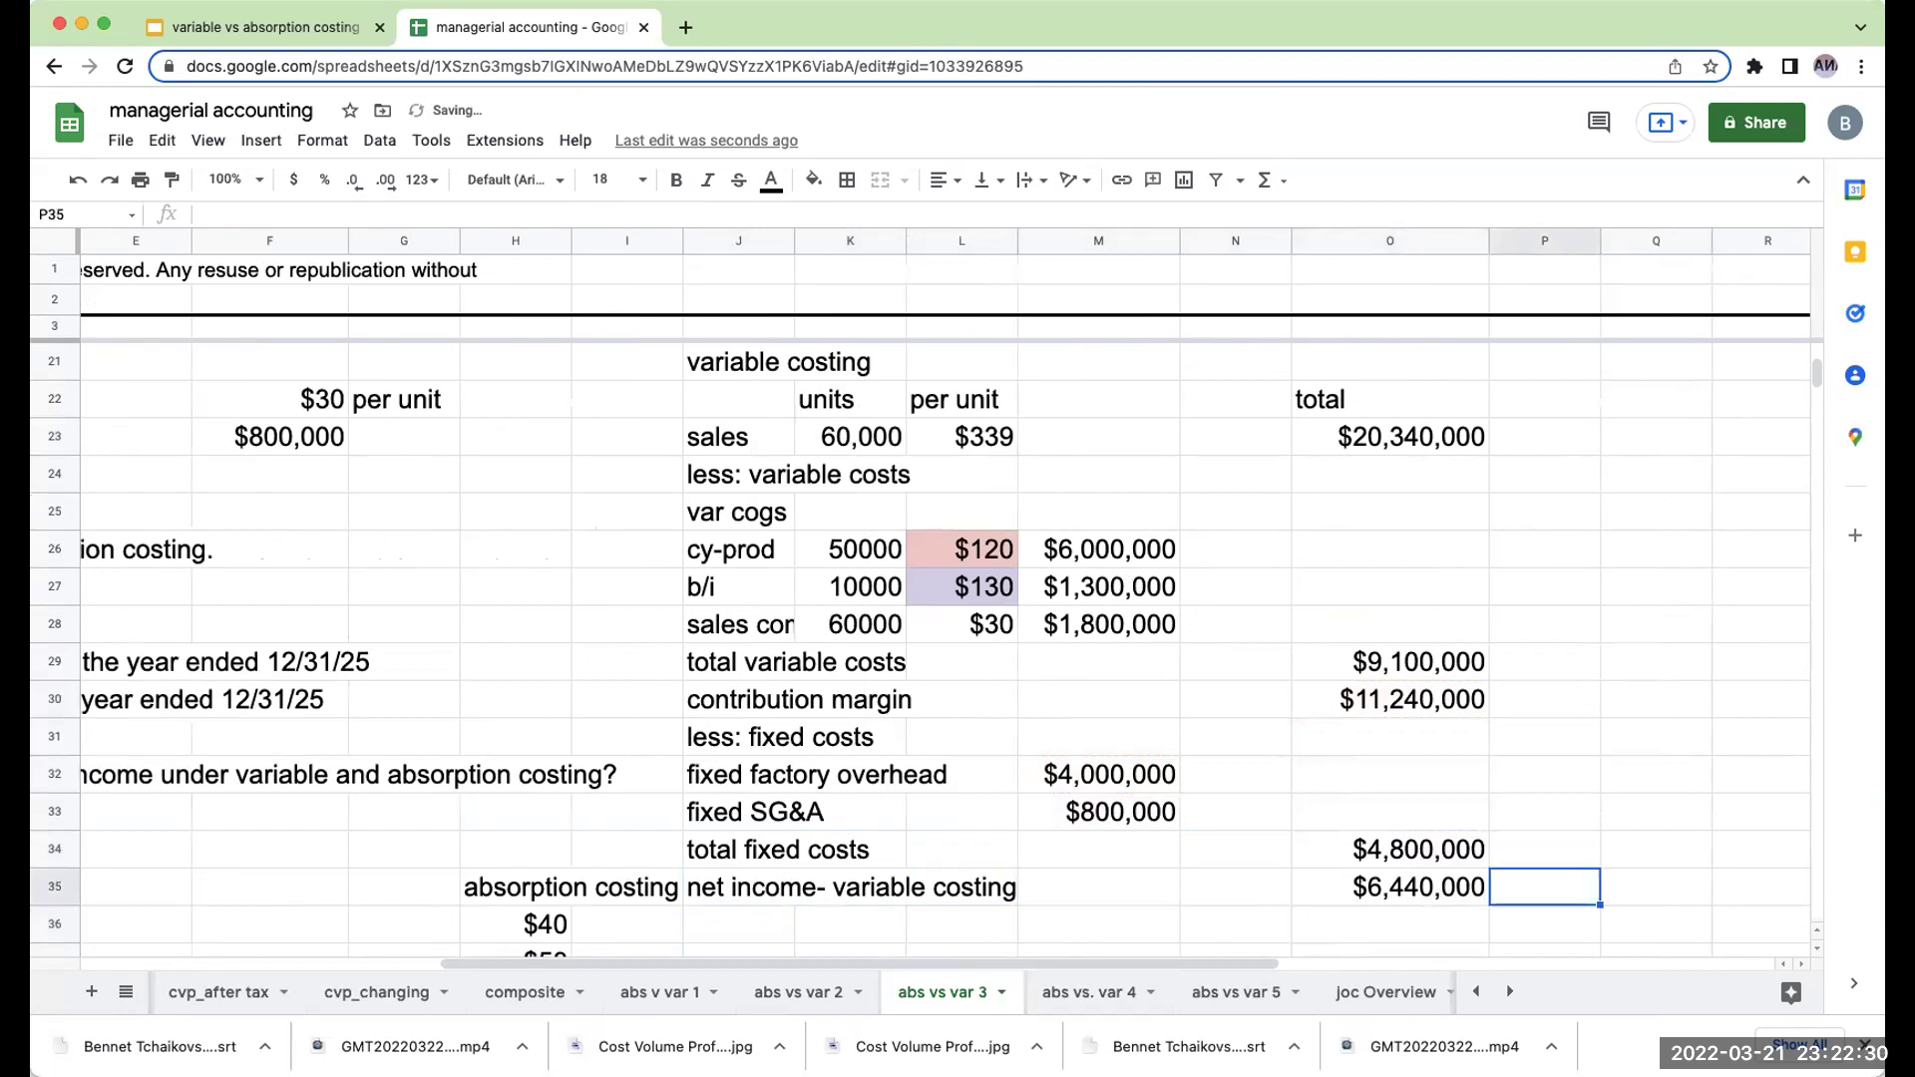
Start a net income comparison beside the statement by linking Q25 to the variable costing net income label in J35.
scroll(1483, 730, up, 5)
scroll(1595, 598, down, 5)
click(1661, 504)
text(+)
key(Left)
key(Left)
key(Left)
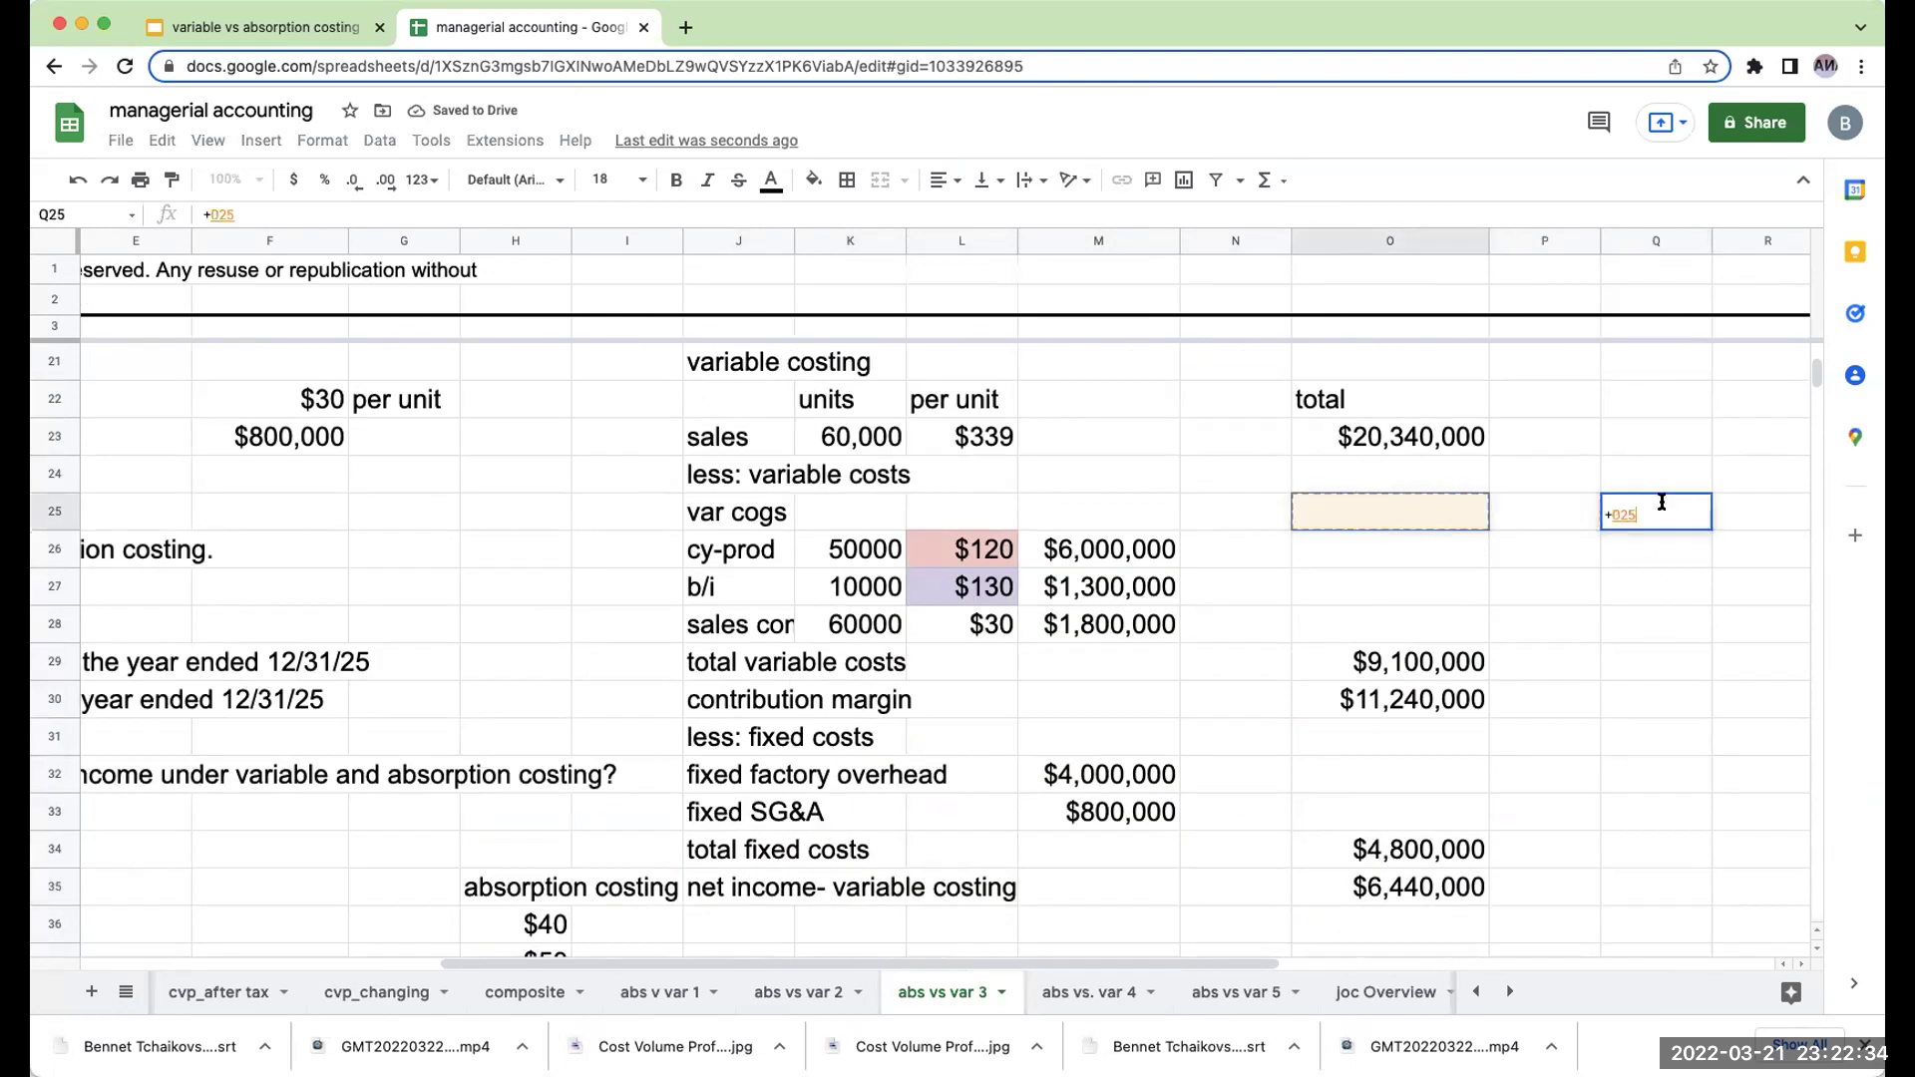
key(Down)
key(Down)
key(Down)
key(Down)
key(Down)
key(Down)
key(Down)
key(Down)
key(Down)
key(Down)
key(Left)
key(Left)
key(Left)
key(Left)
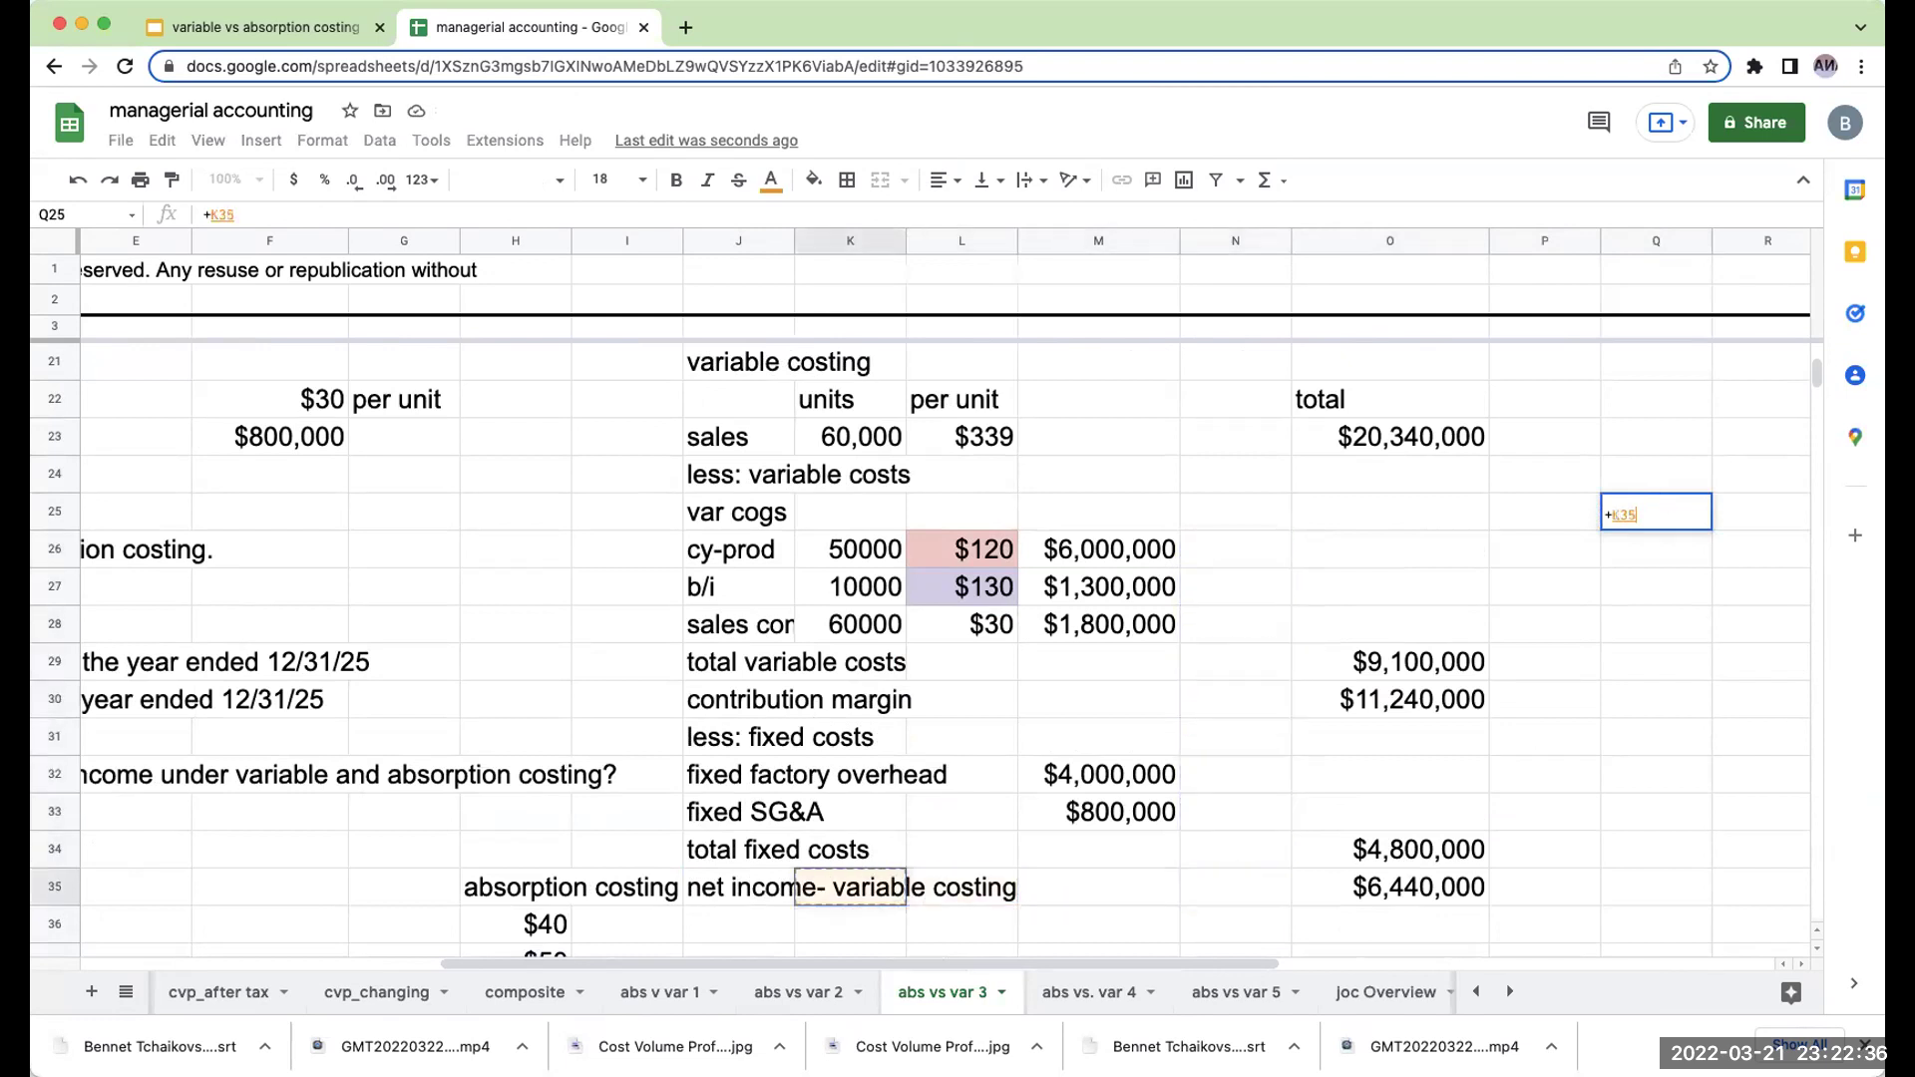
key(Tab)
Link U25 to the variable costing net income amount in O35.
key(Right)
key(Right)
key(Right)
text(+)
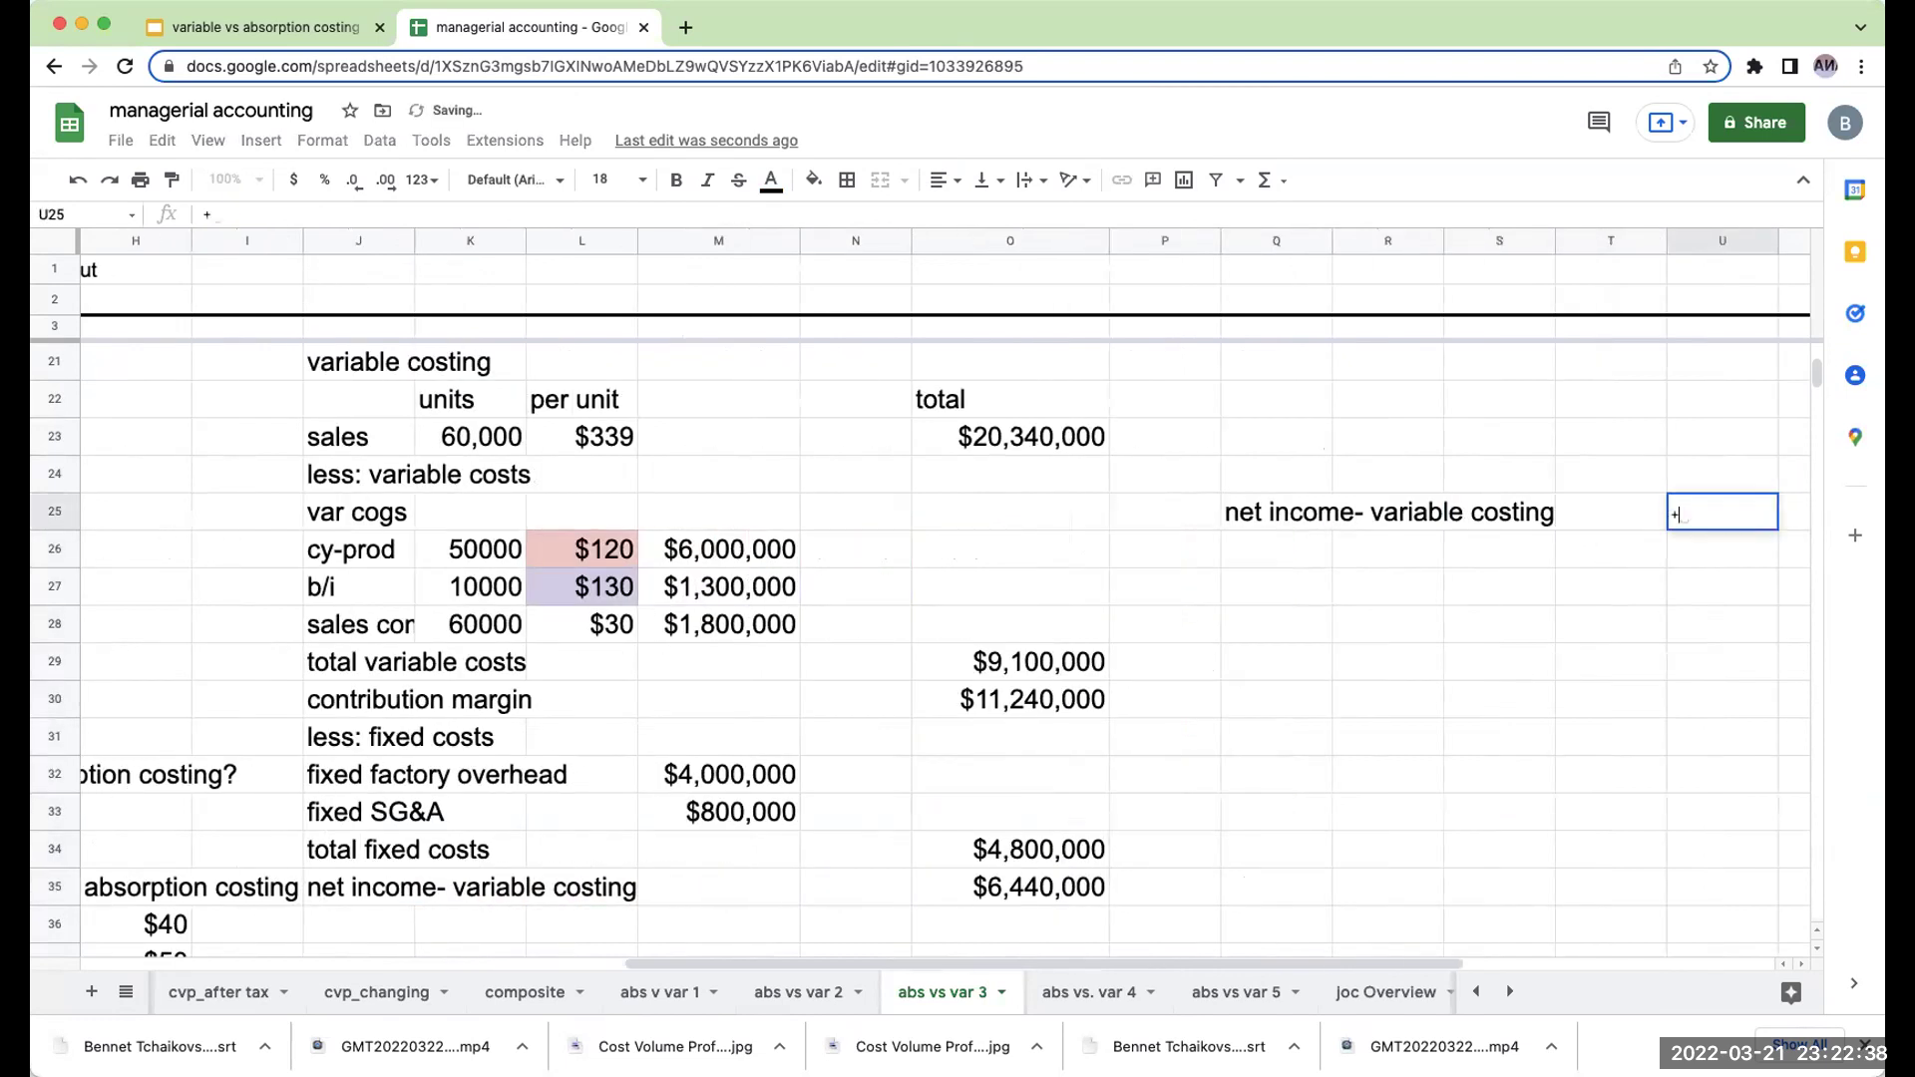
key(Left)
key(Down)
key(Down)
key(Down)
key(Down)
key(Down)
key(Down)
key(Down)
key(Down)
key(Down)
key(Left)
key(Left)
key(Left)
key(Left)
key(Left)
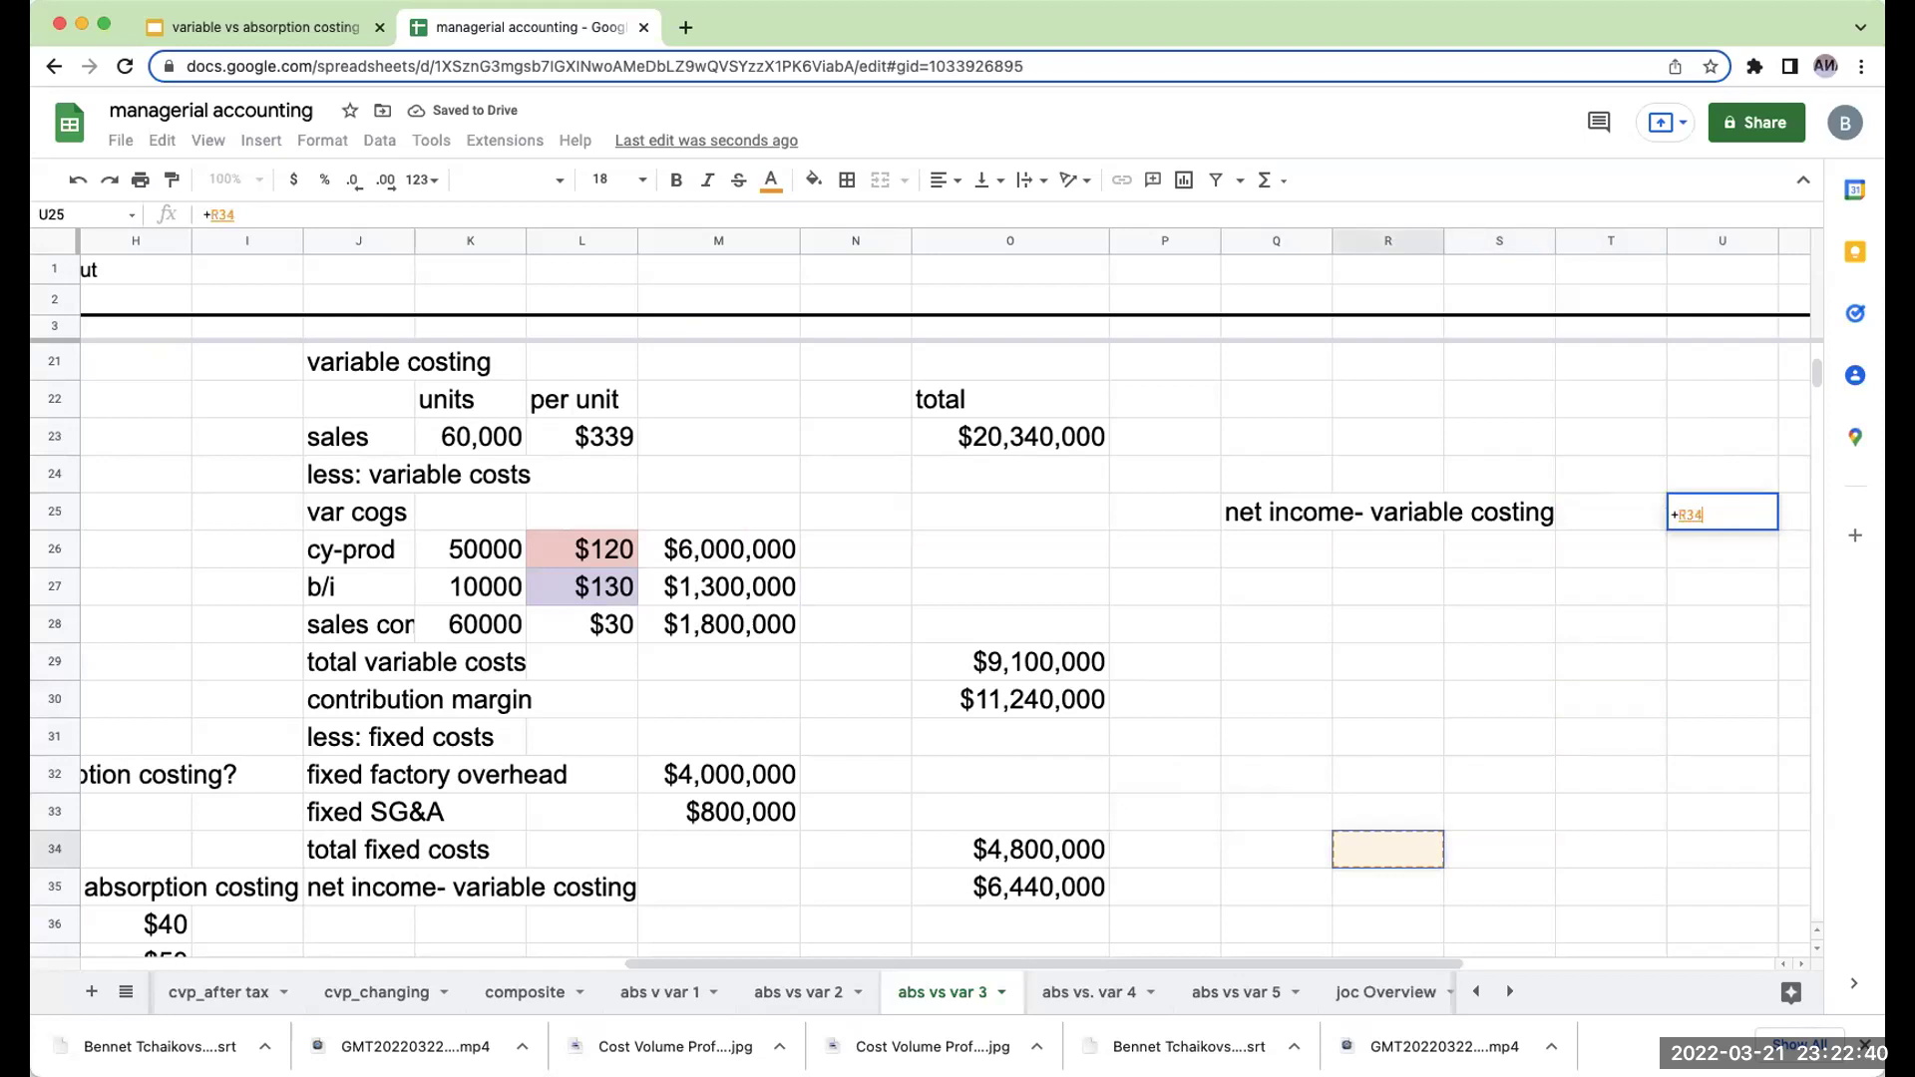
key(Down)
key(Return)
Link Q26 to the absorption costing net income label in J19.
key(Up)
key(Left)
key(Left)
key(Left)
key(Left)
key(Down)
text(+)
key(Left)
key(Left)
key(Up)
key(Up)
key(Up)
key(Up)
key(Up)
key(Up)
key(Up)
key(Up)
key(Up)
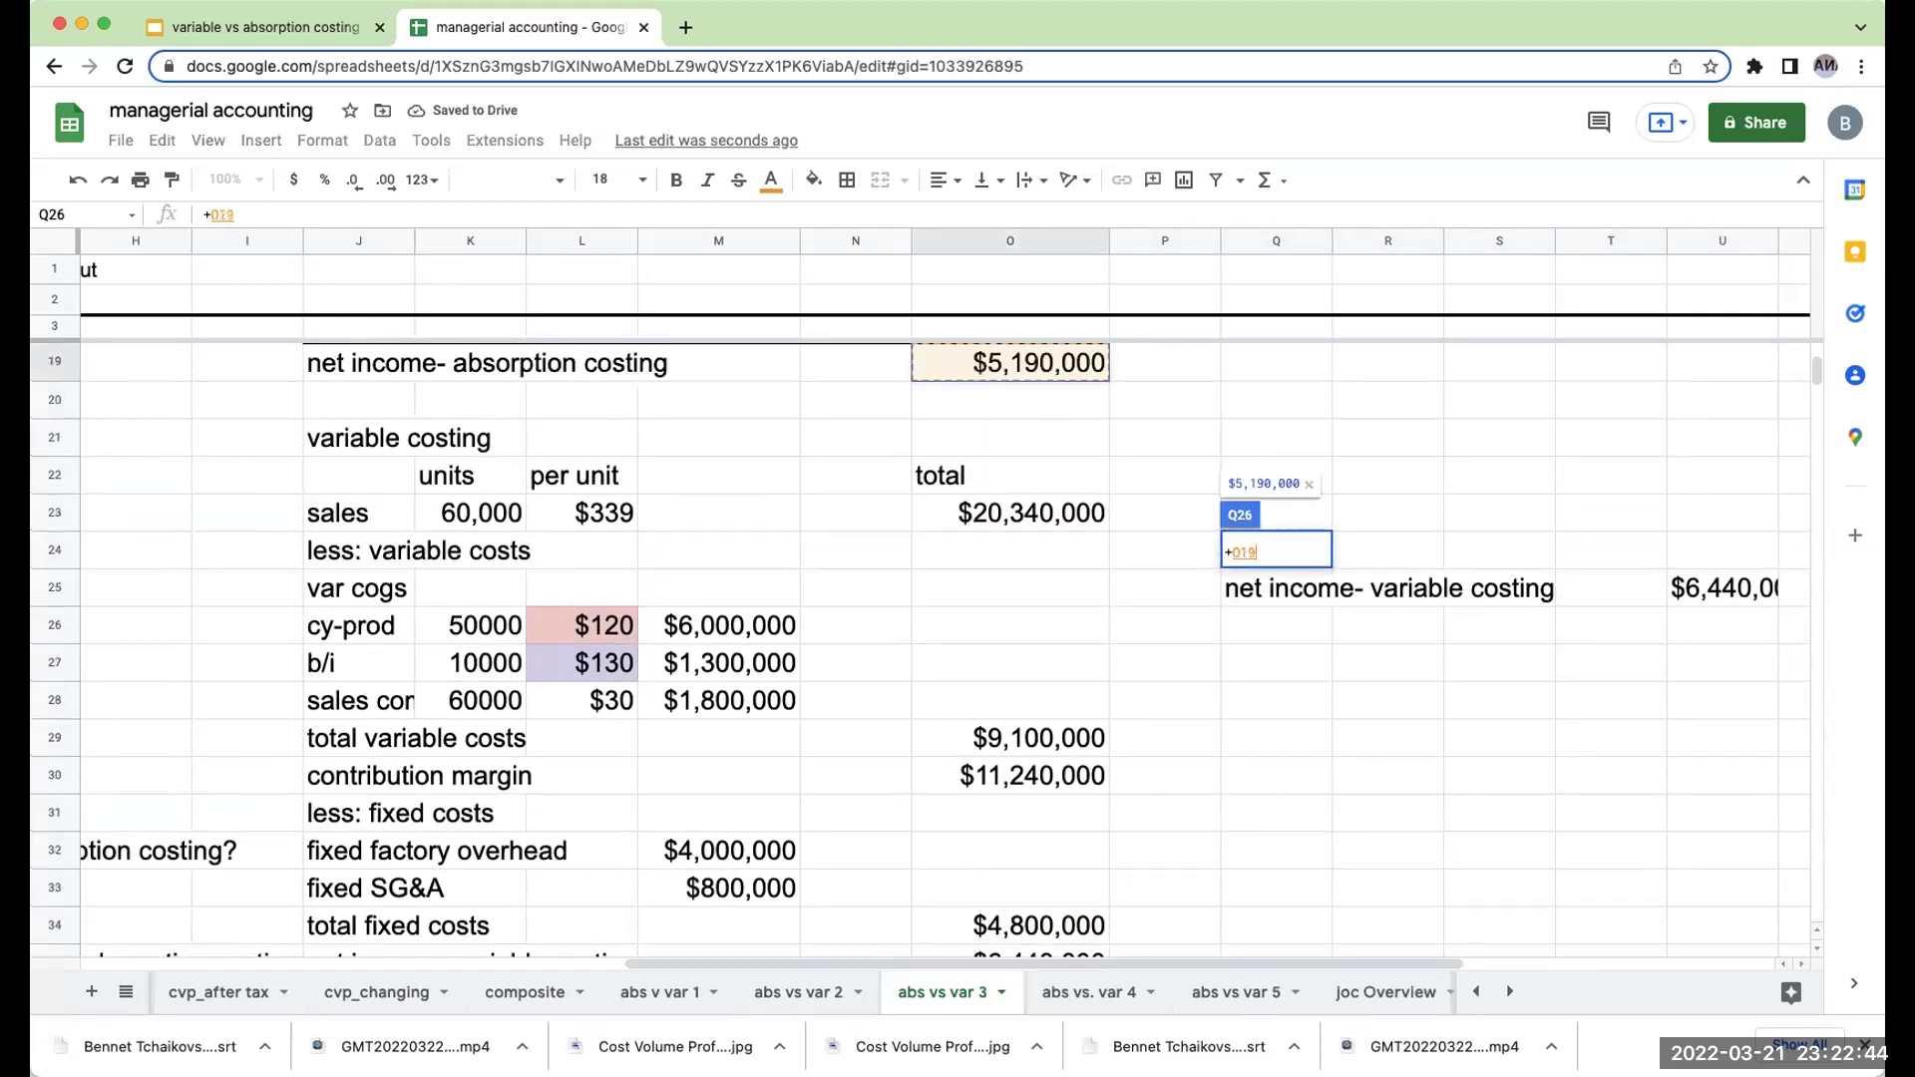
key(Left)
key(Left)
key(Left)
key(Left)
key(Down)
key(Down)
Link U26 to the absorption costing net income amount in O19 and widen column U to fit the amounts.
key(Right)
key(Right)
key(Right)
key(Right)
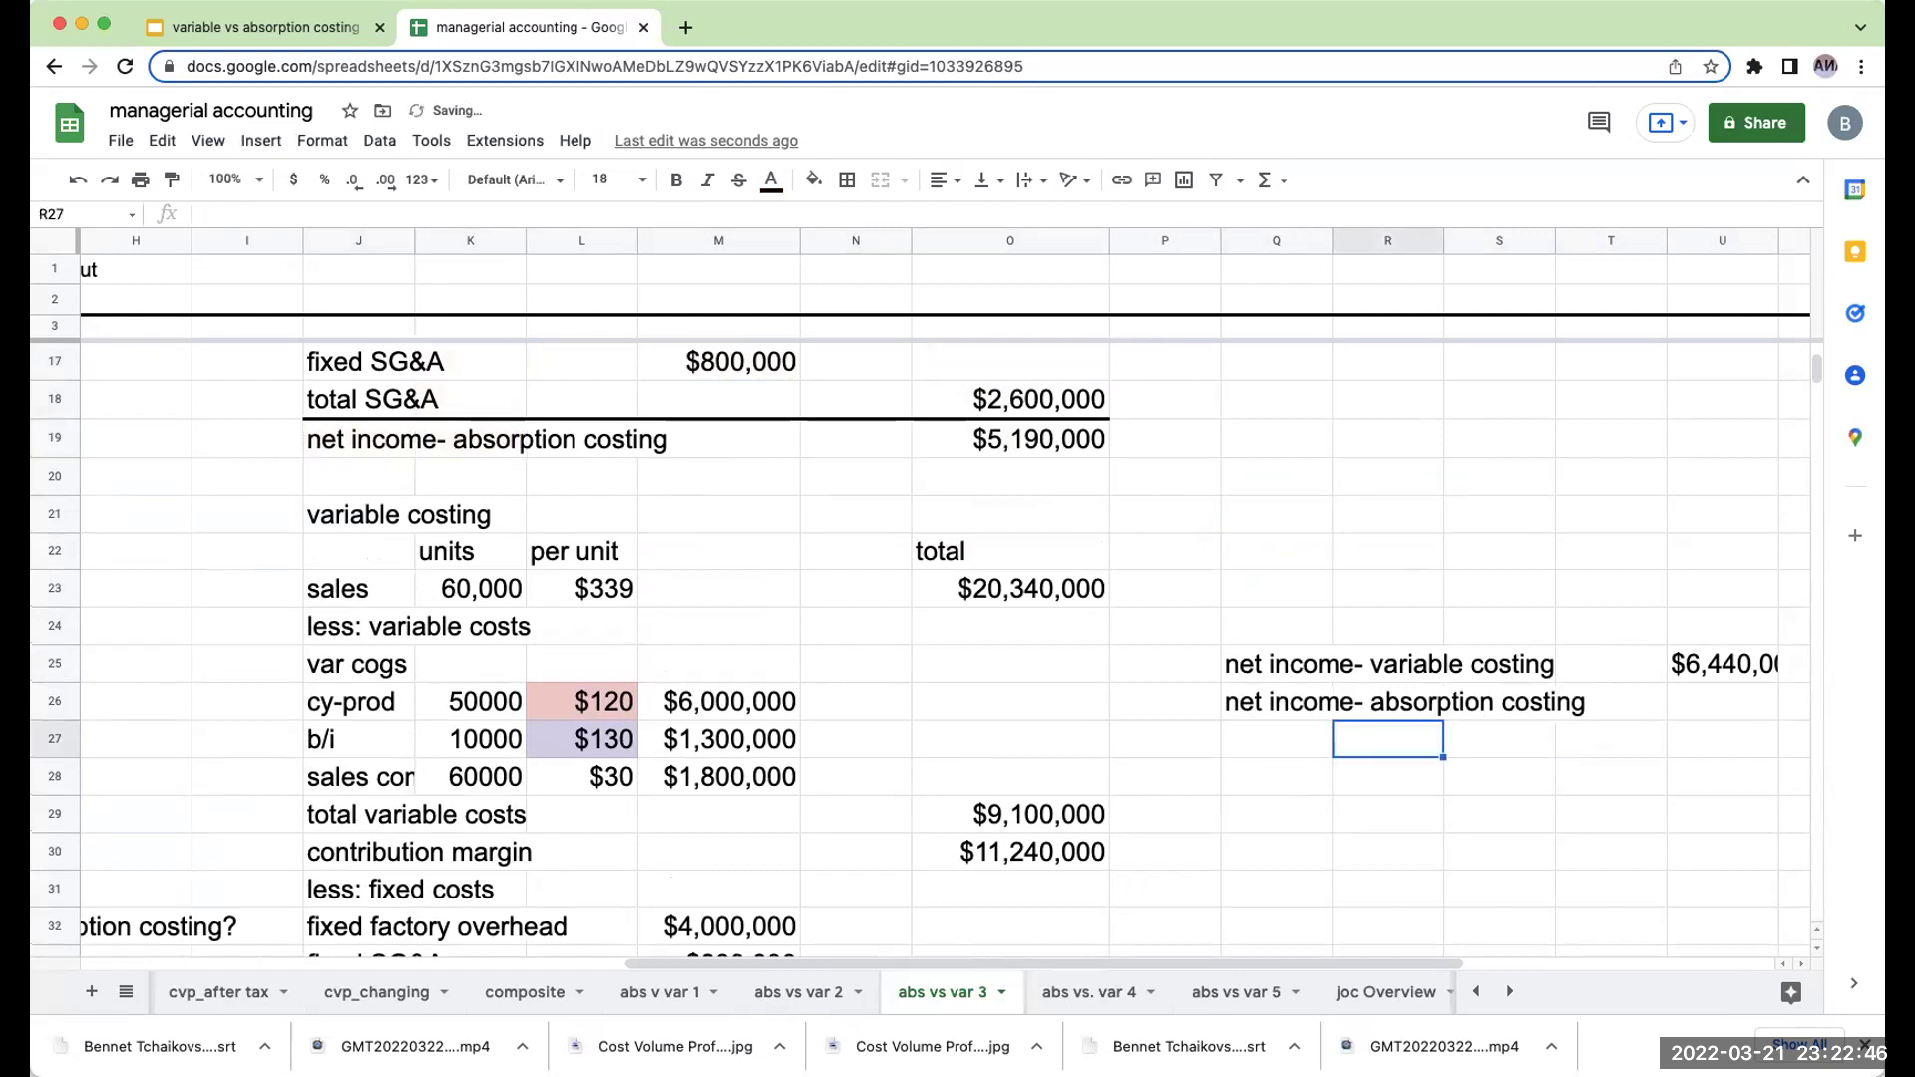
key(Up)
text(+)
key(Left)
key(Left)
key(Left)
key(Up)
key(Up)
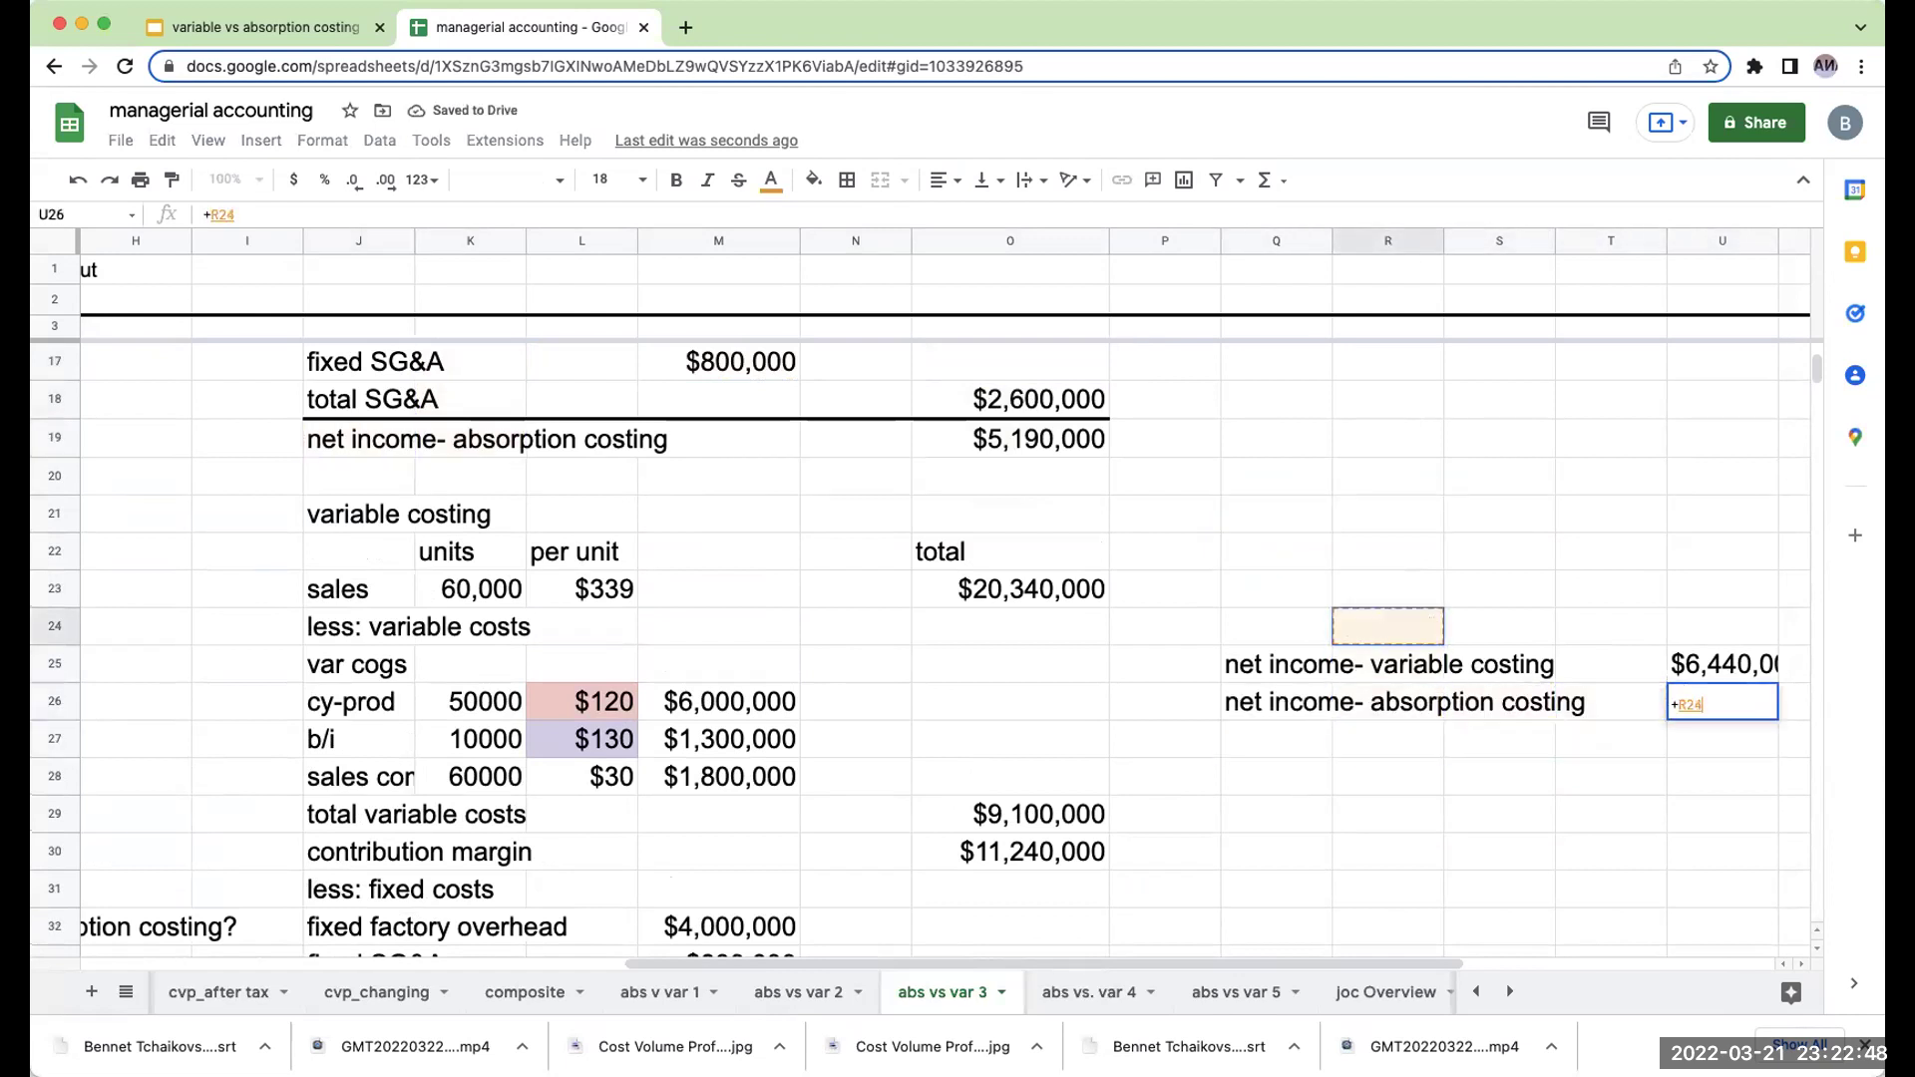
key(Up)
key(Up)
key(Up)
key(Left)
key(Left)
key(Left)
key(Up)
key(Up)
key(Return)
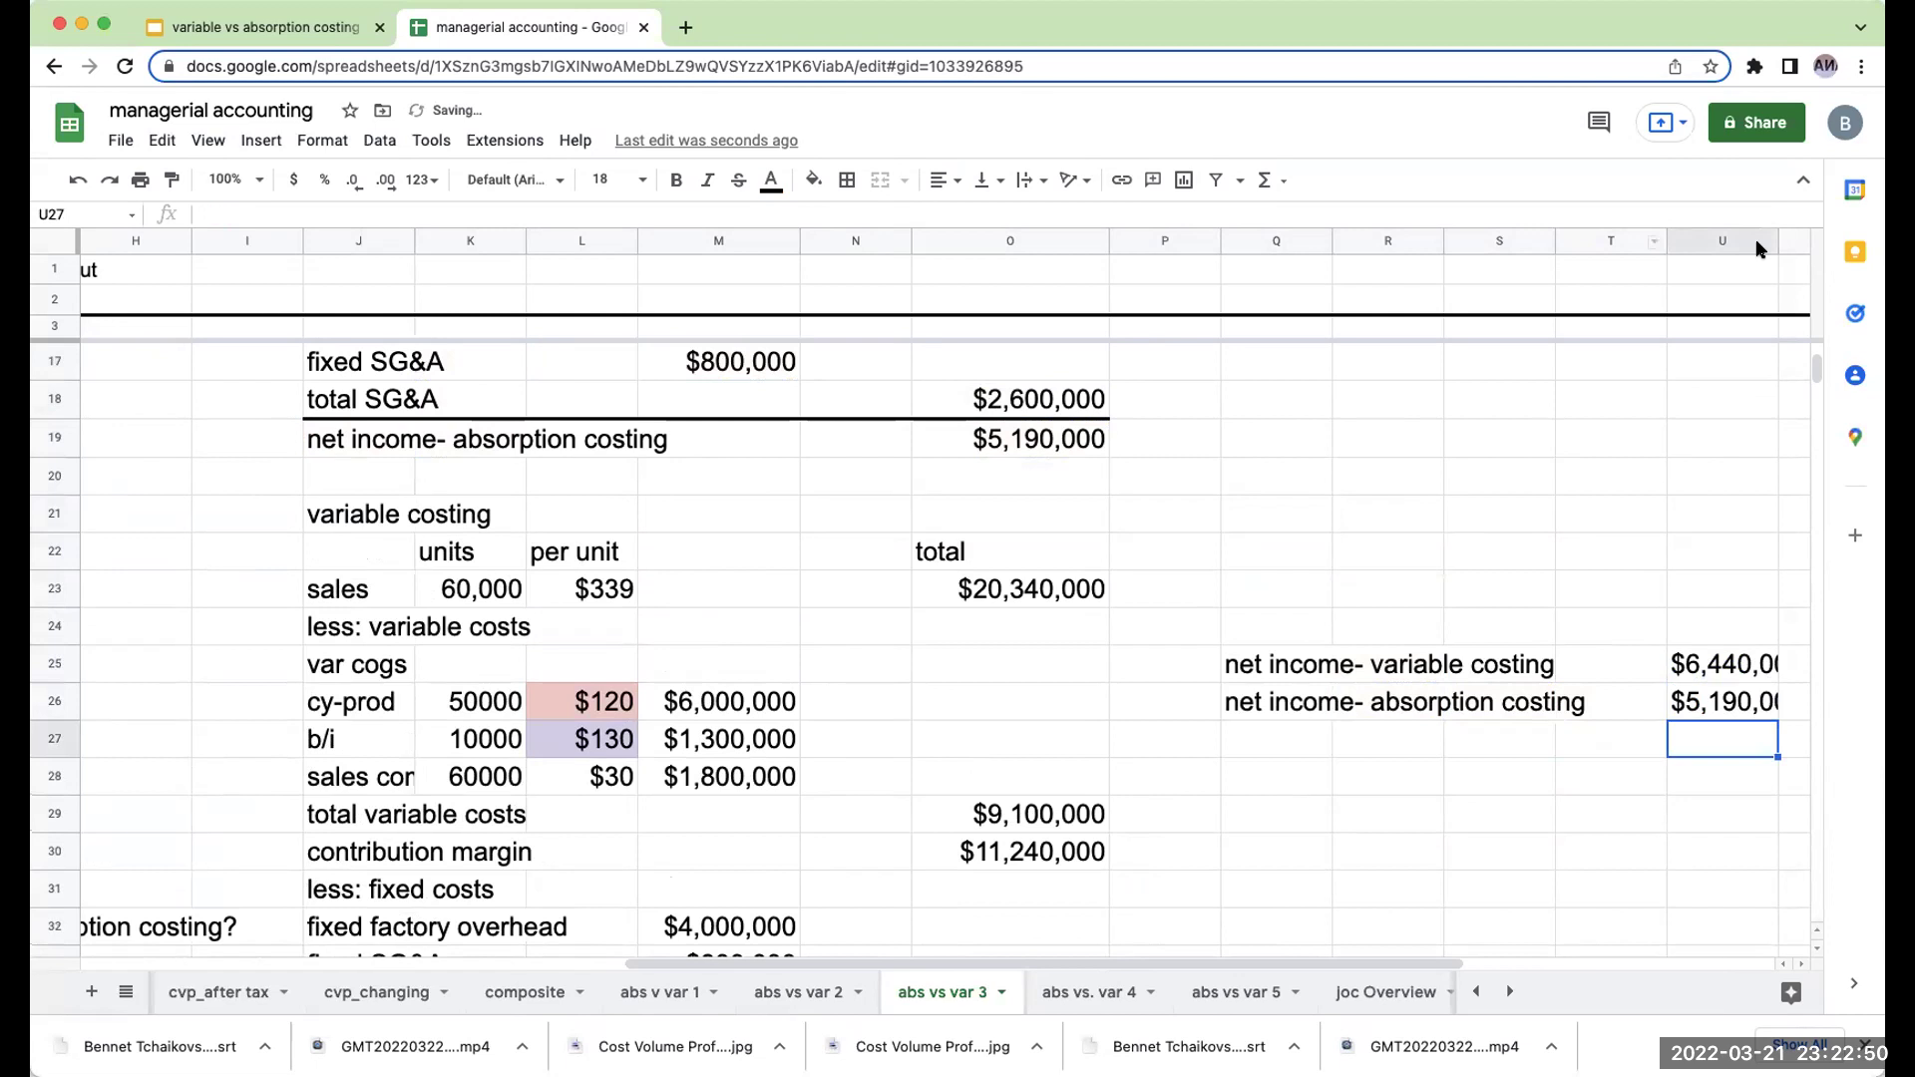
drag(1767, 239, 1825, 223)
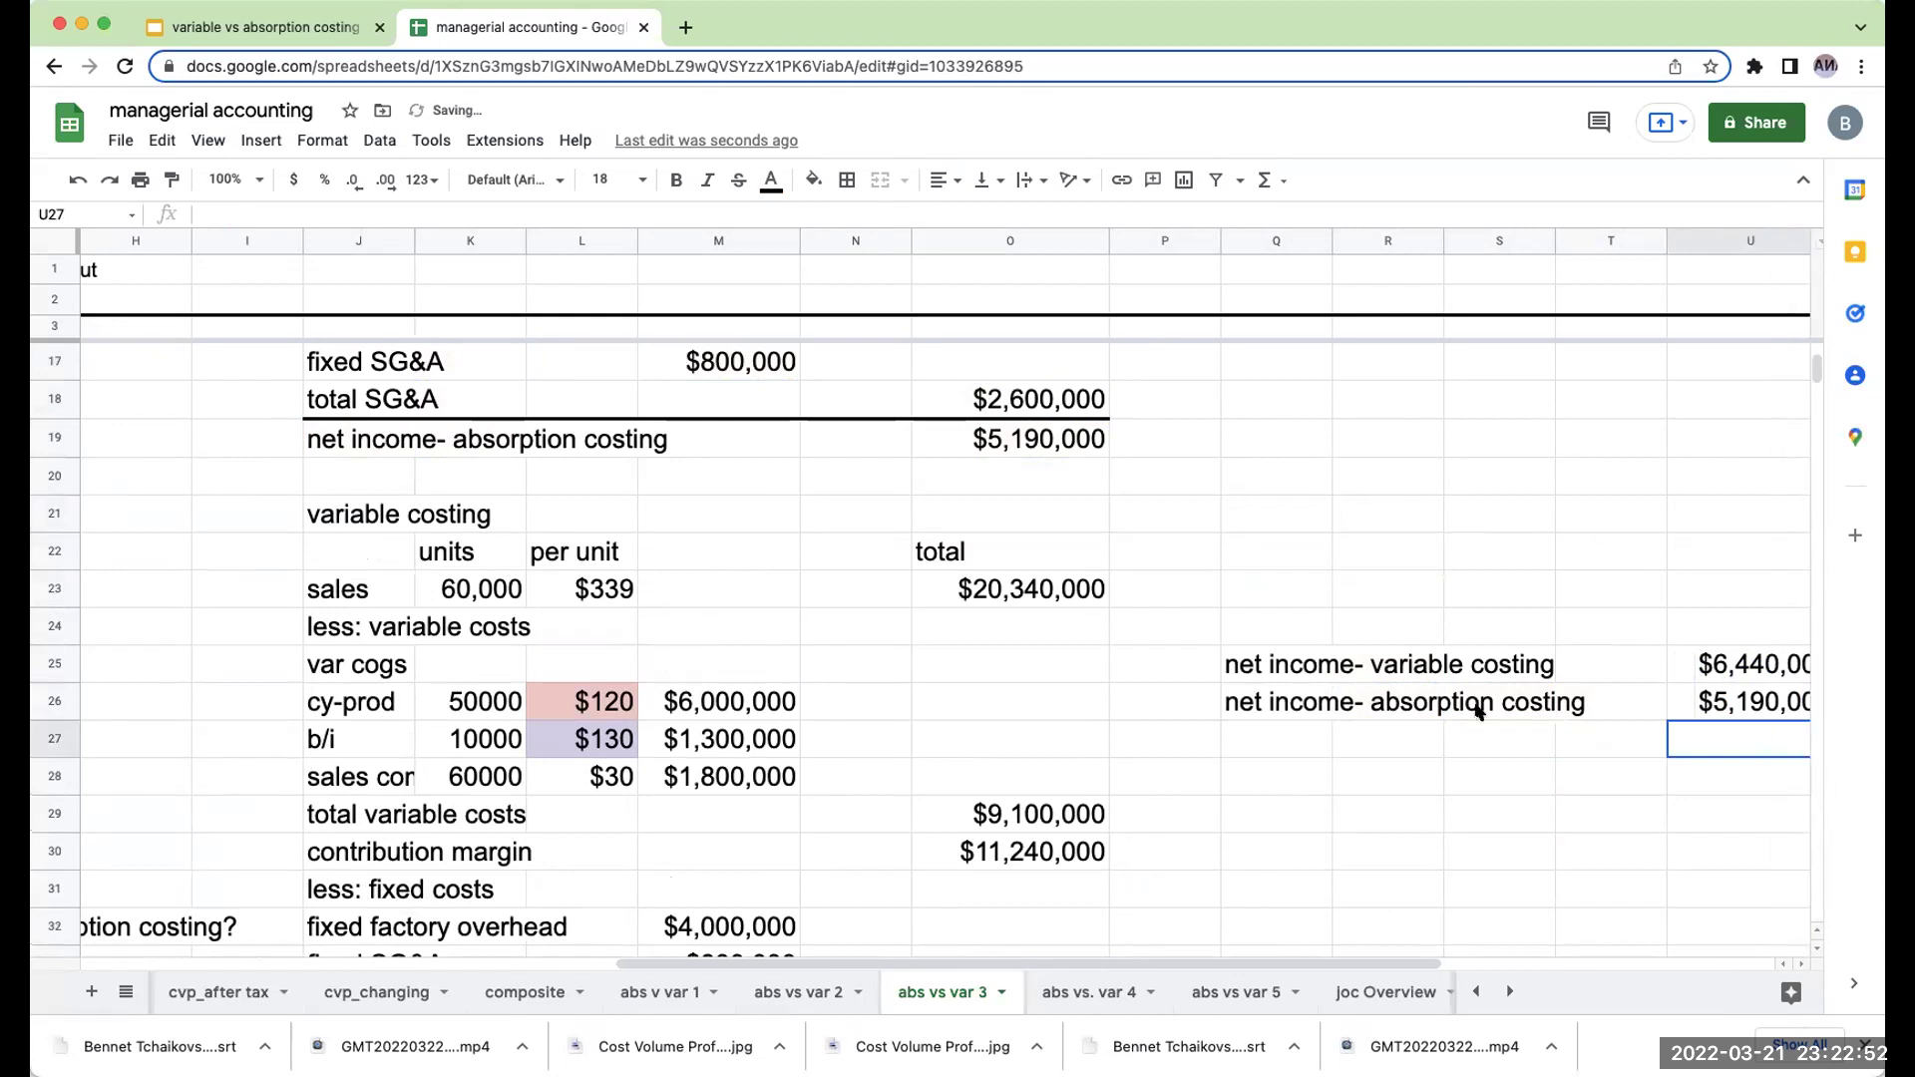
Label Q27 "difference" under the two net income rows.
click(1309, 736)
text(diffe)
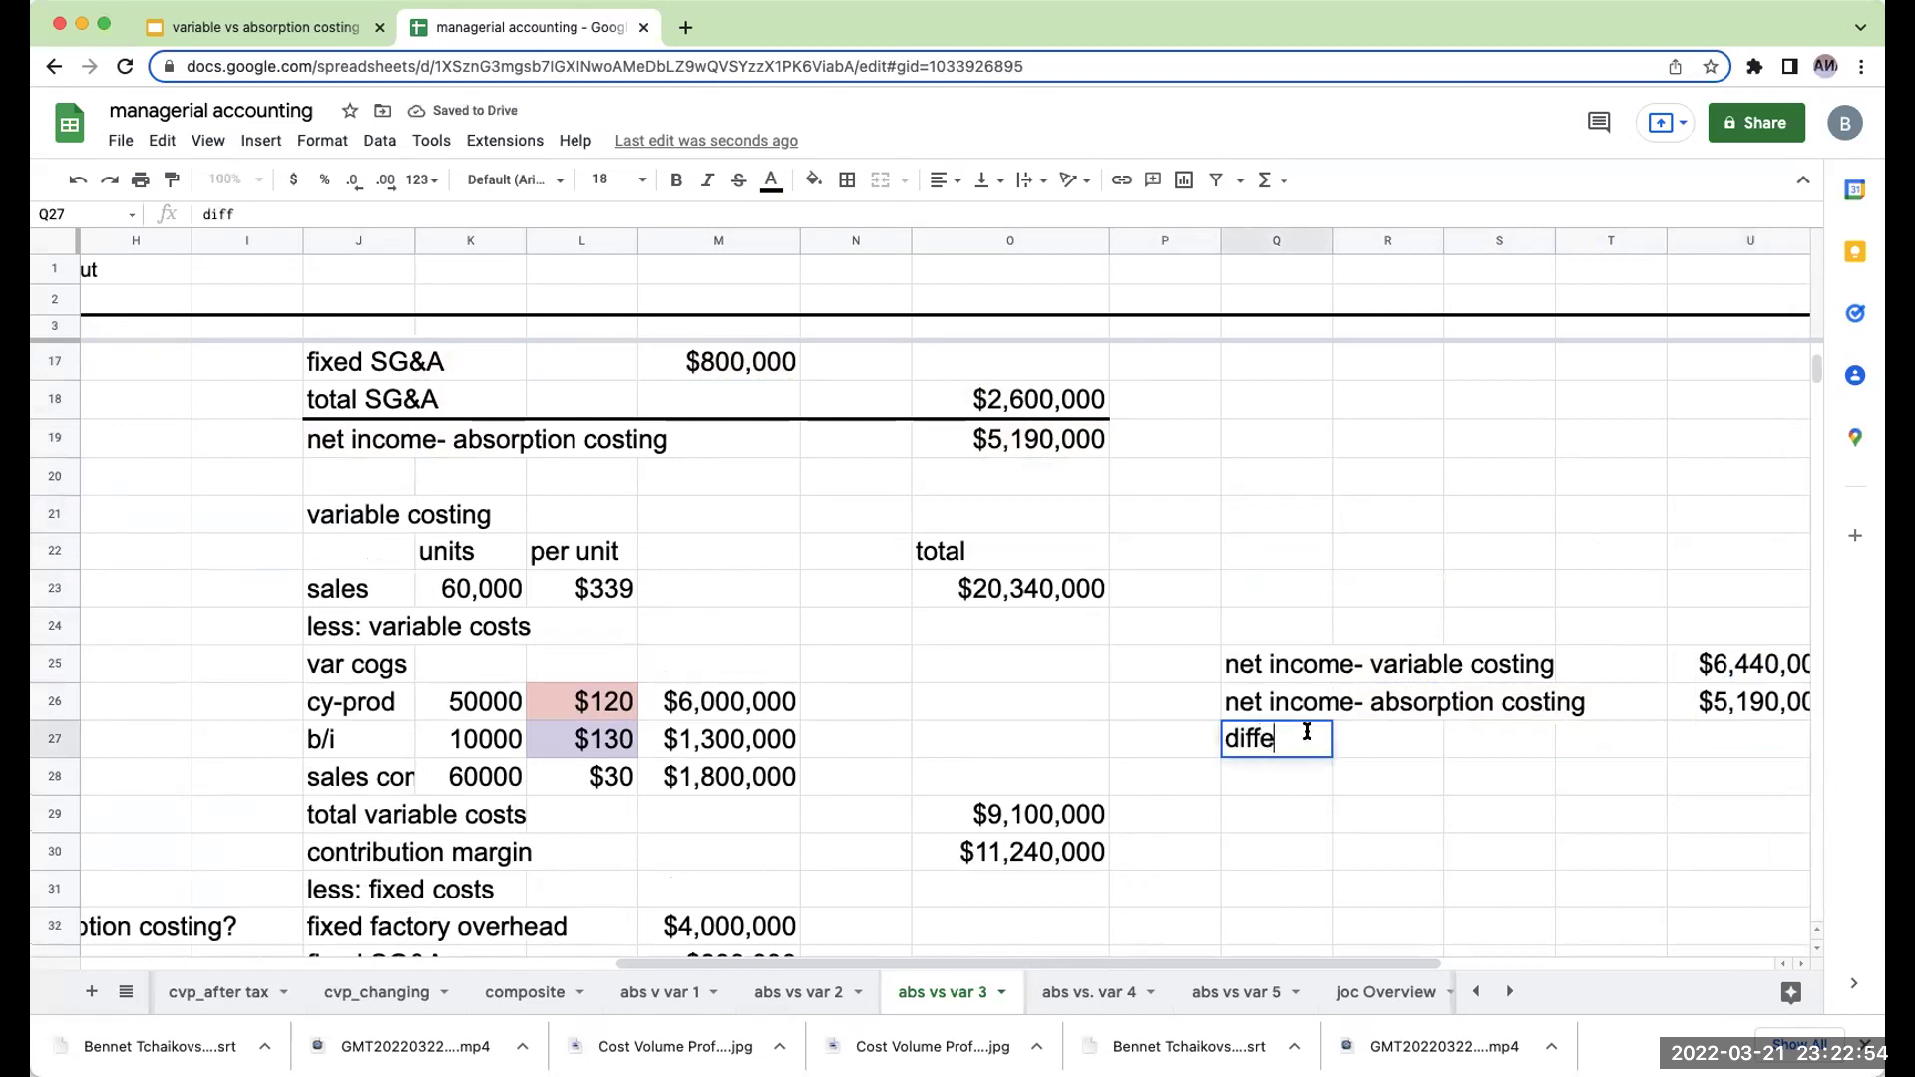
text(rence)
key(Return)
Calculate the difference in U27 as variable costing net income in U25 minus absorption costing net income in U26.
key(Up)
key(Right)
key(Right)
key(Right)
key(Right)
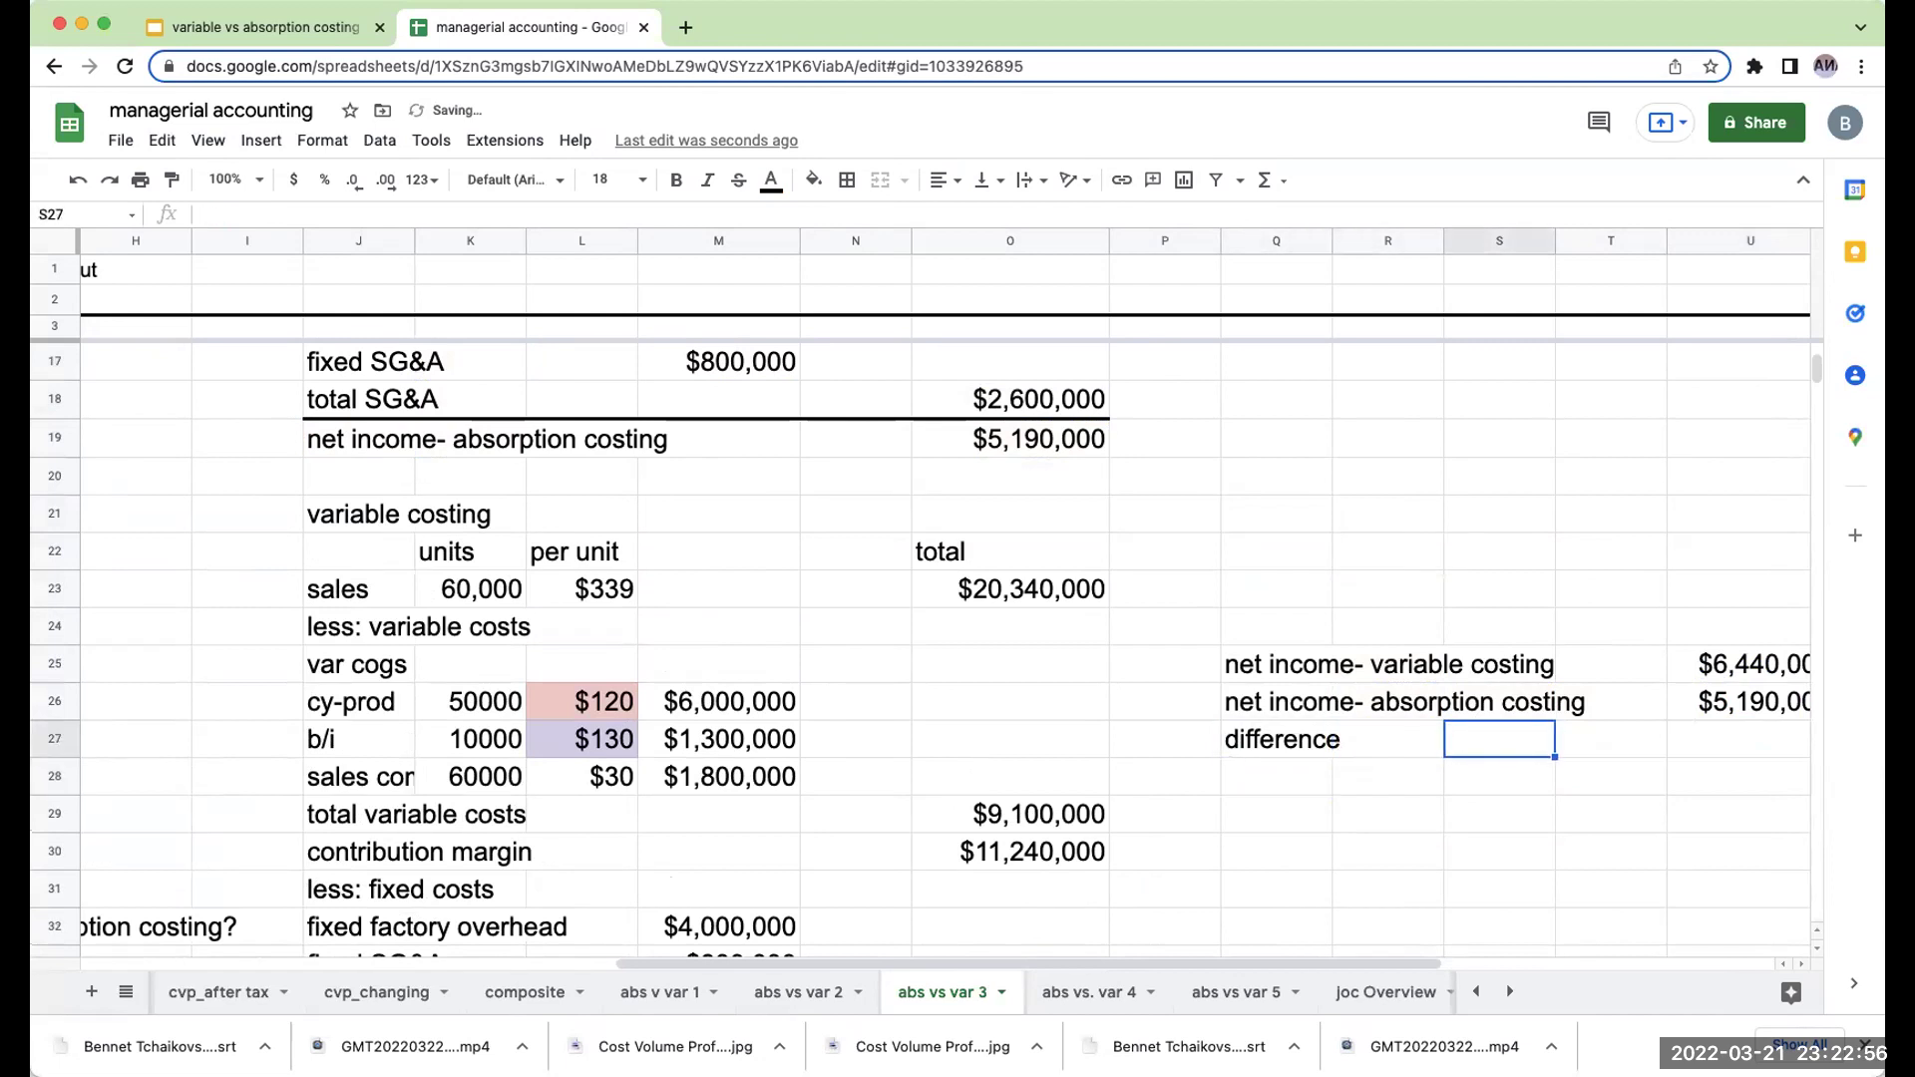
text(+)
key(Up)
key(Up)
text(-)
key(Up)
key(Return)
Enter the label "units that were expensed to COGS in B/I" in Q29.
key(Left)
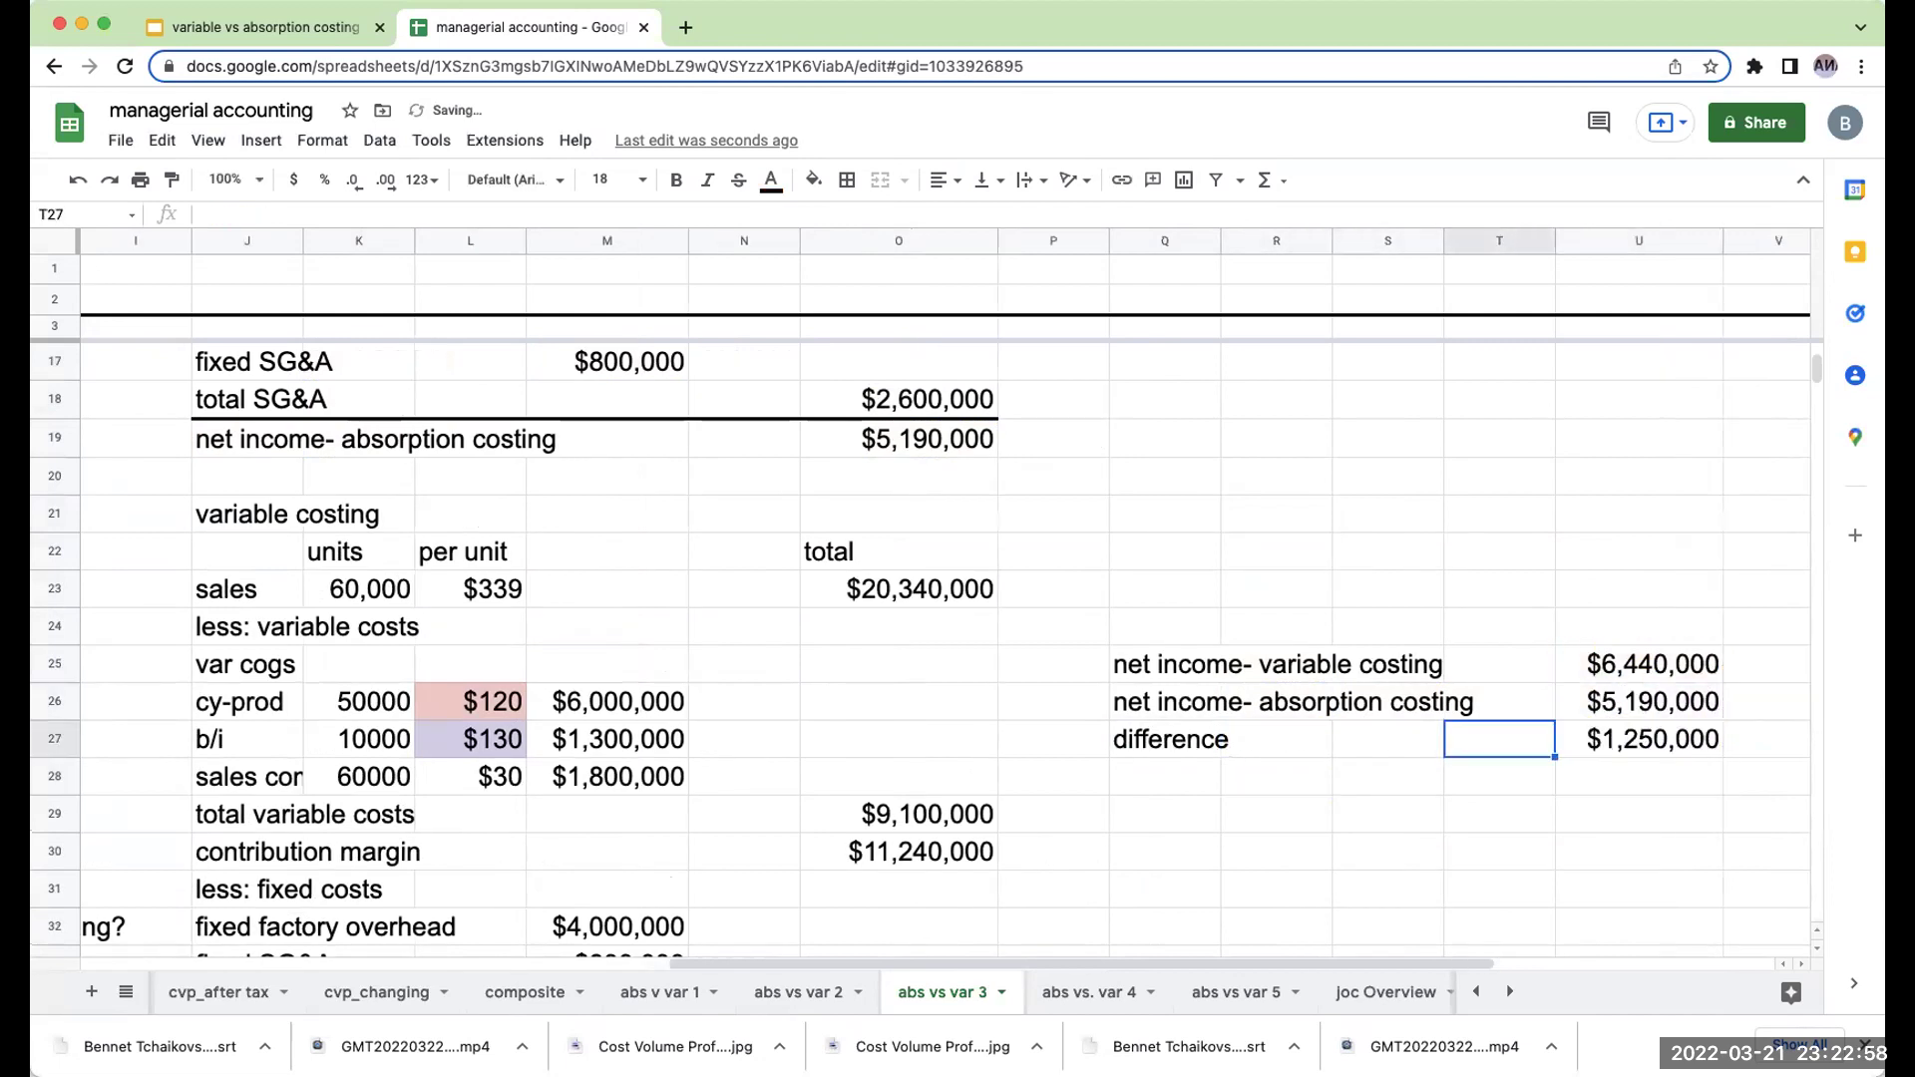
key(Left)
key(Left)
key(Down)
key(Left)
key(Up)
key(Down)
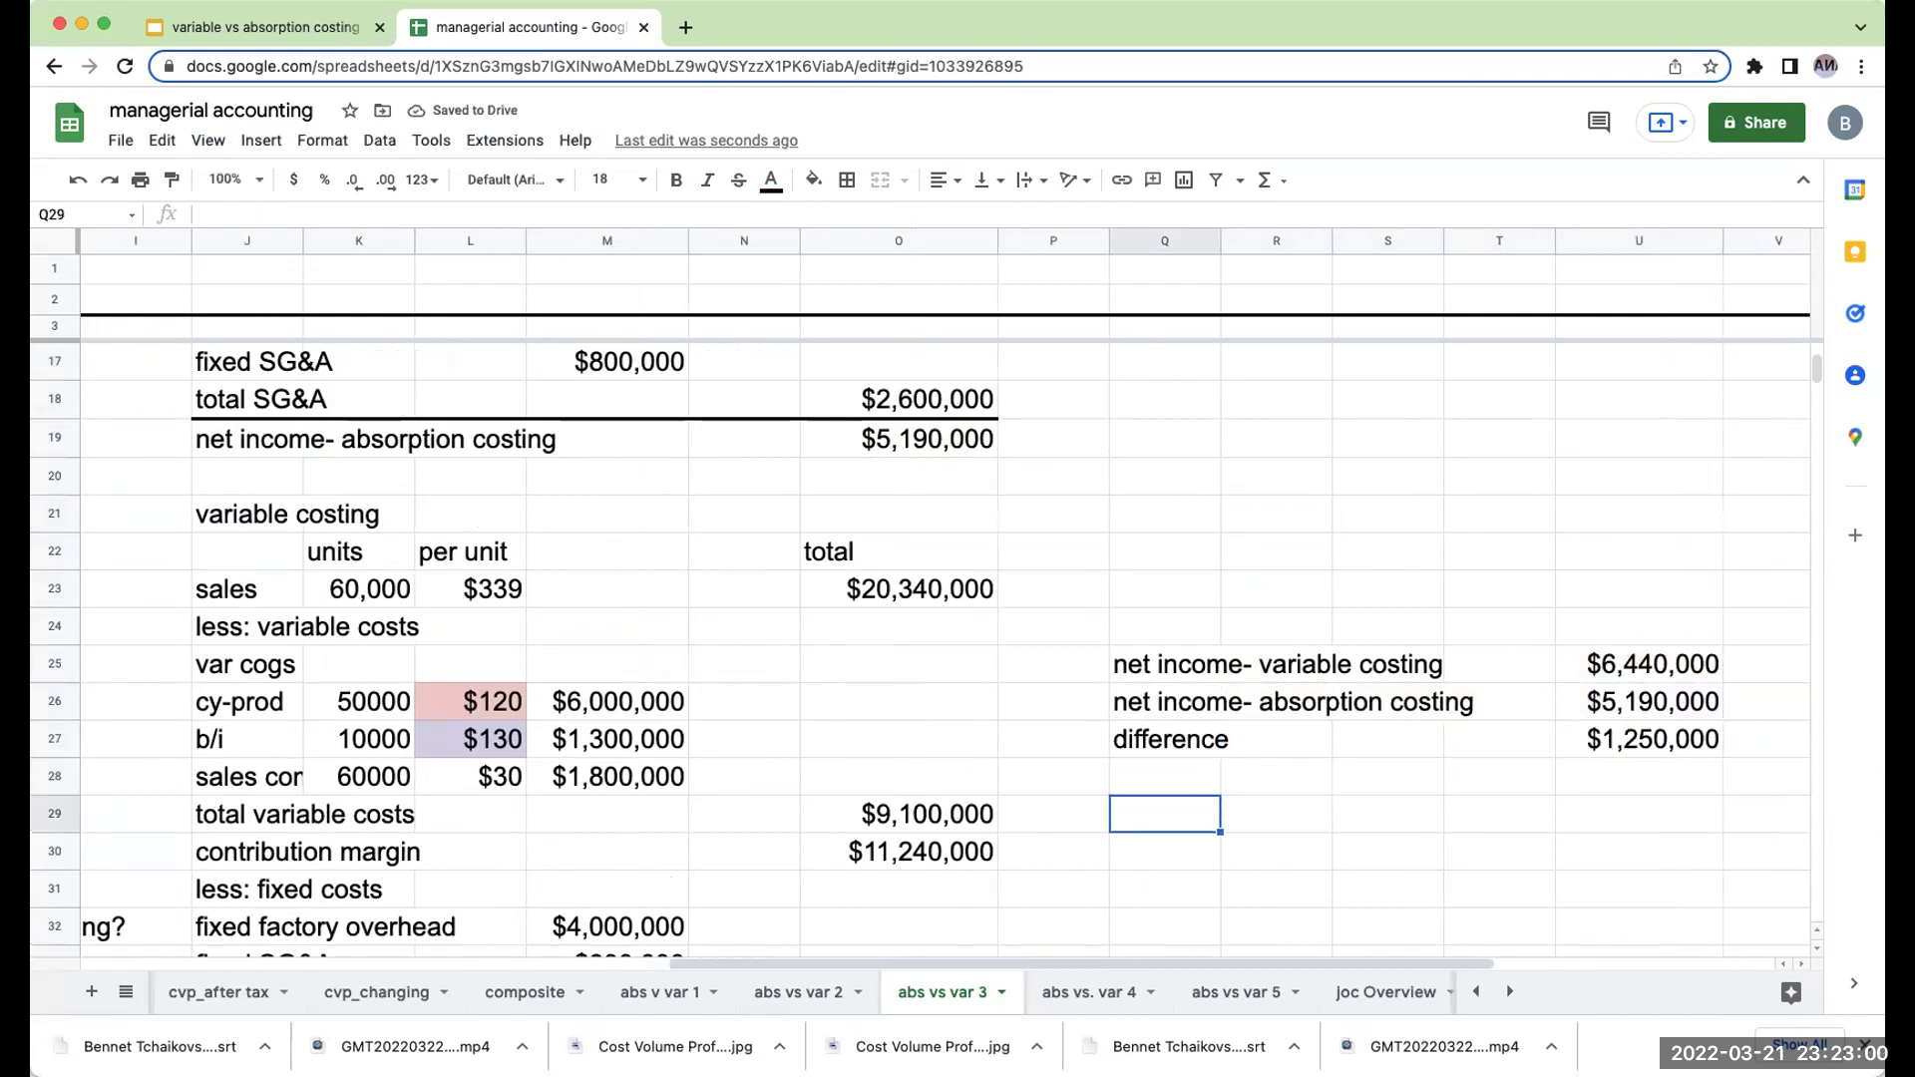
text(units that were expensed to COBGS in B/I)
key(Return)
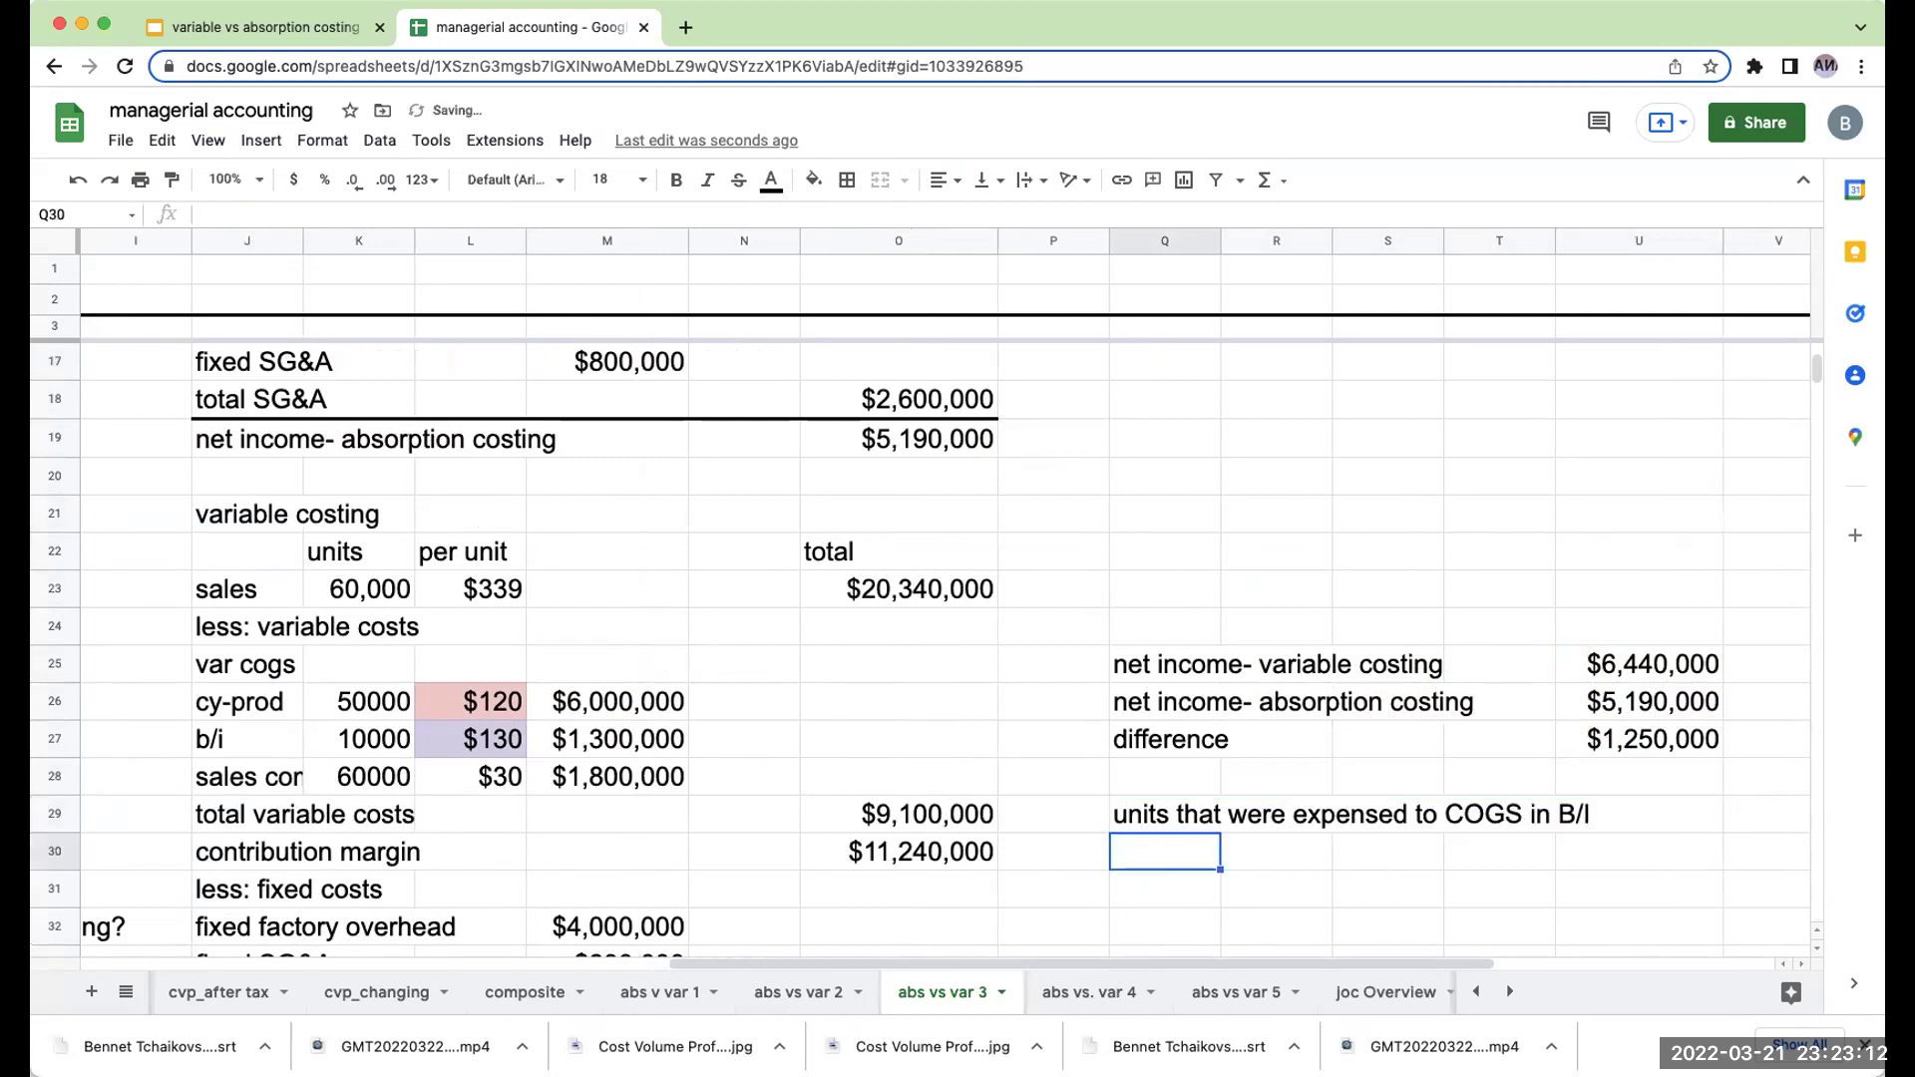
Enter 10000 in V29 and the label "units" beside it in W29.
key(Up)
key(Right)
key(Right)
key(Right)
key(Right)
key(Right)
text(10000)
key(Return)
key(Up)
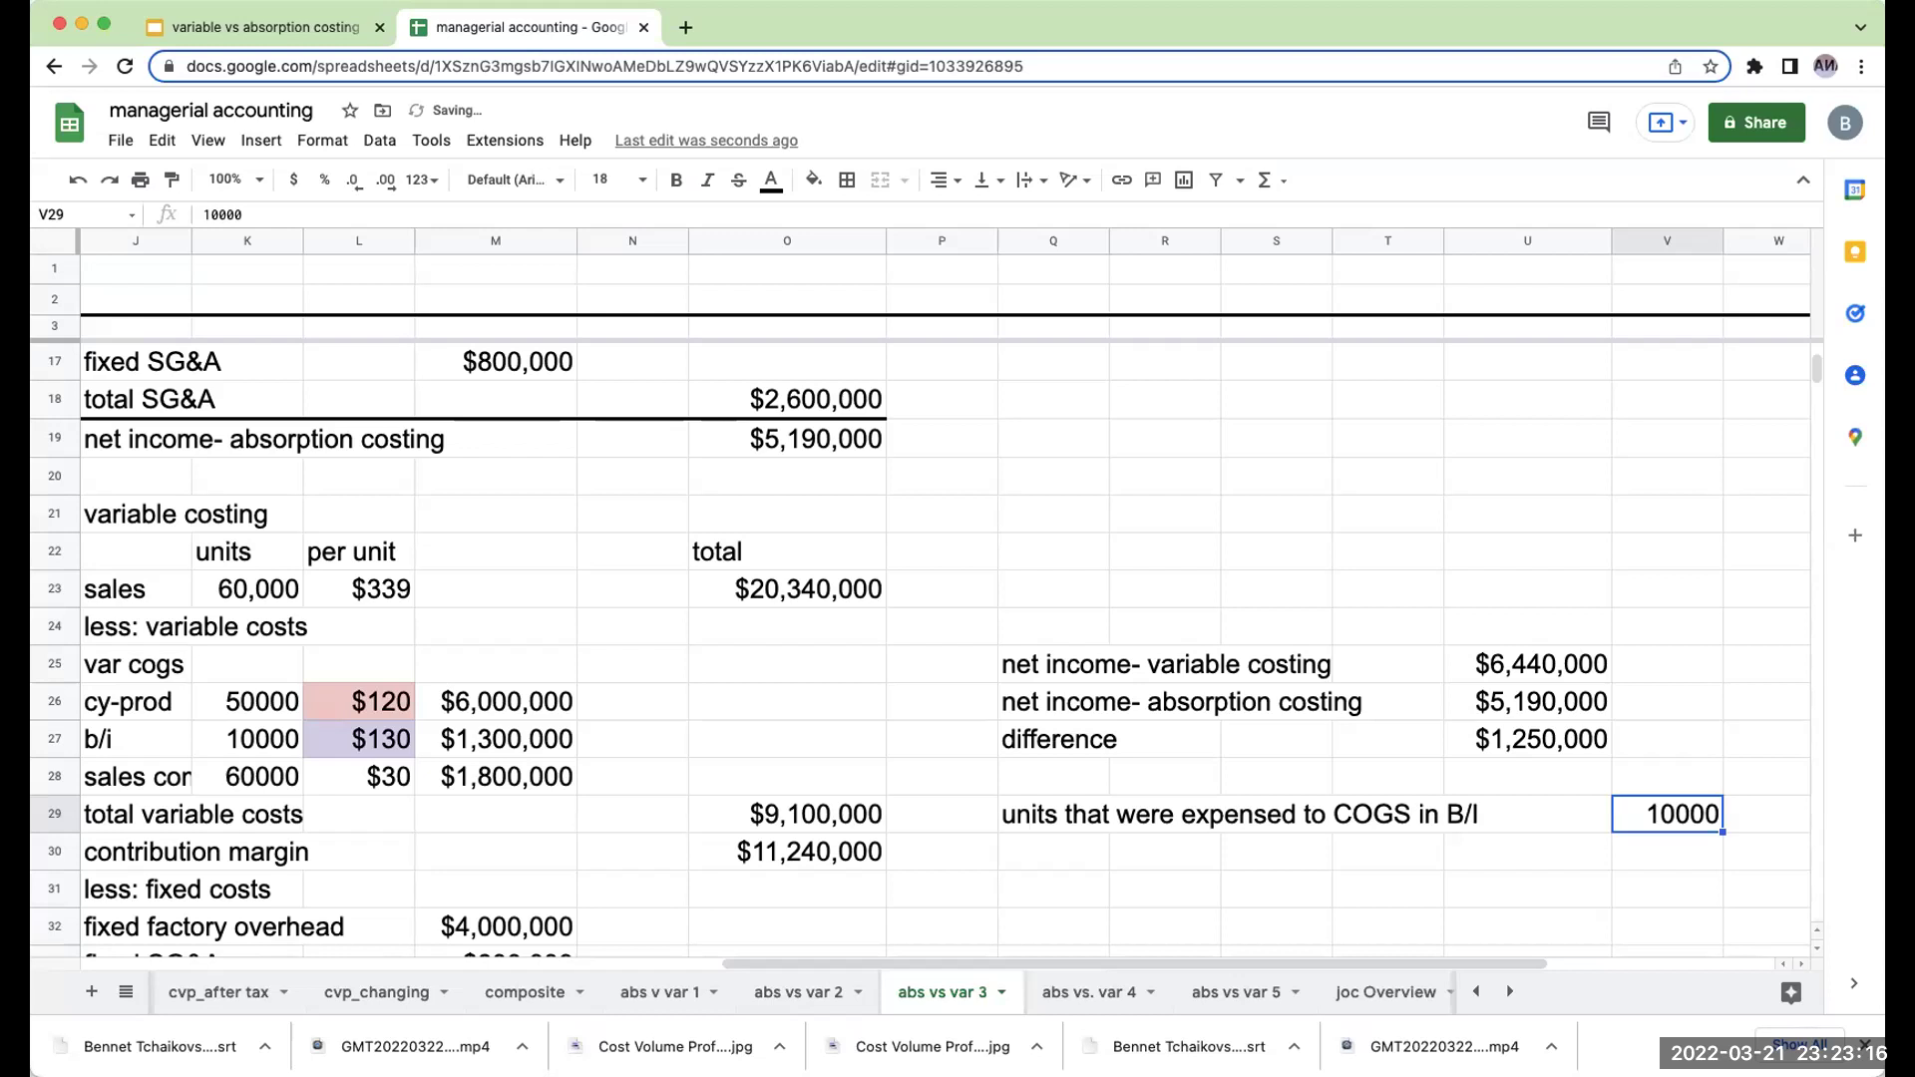
key(Right)
text(units)
key(Return)
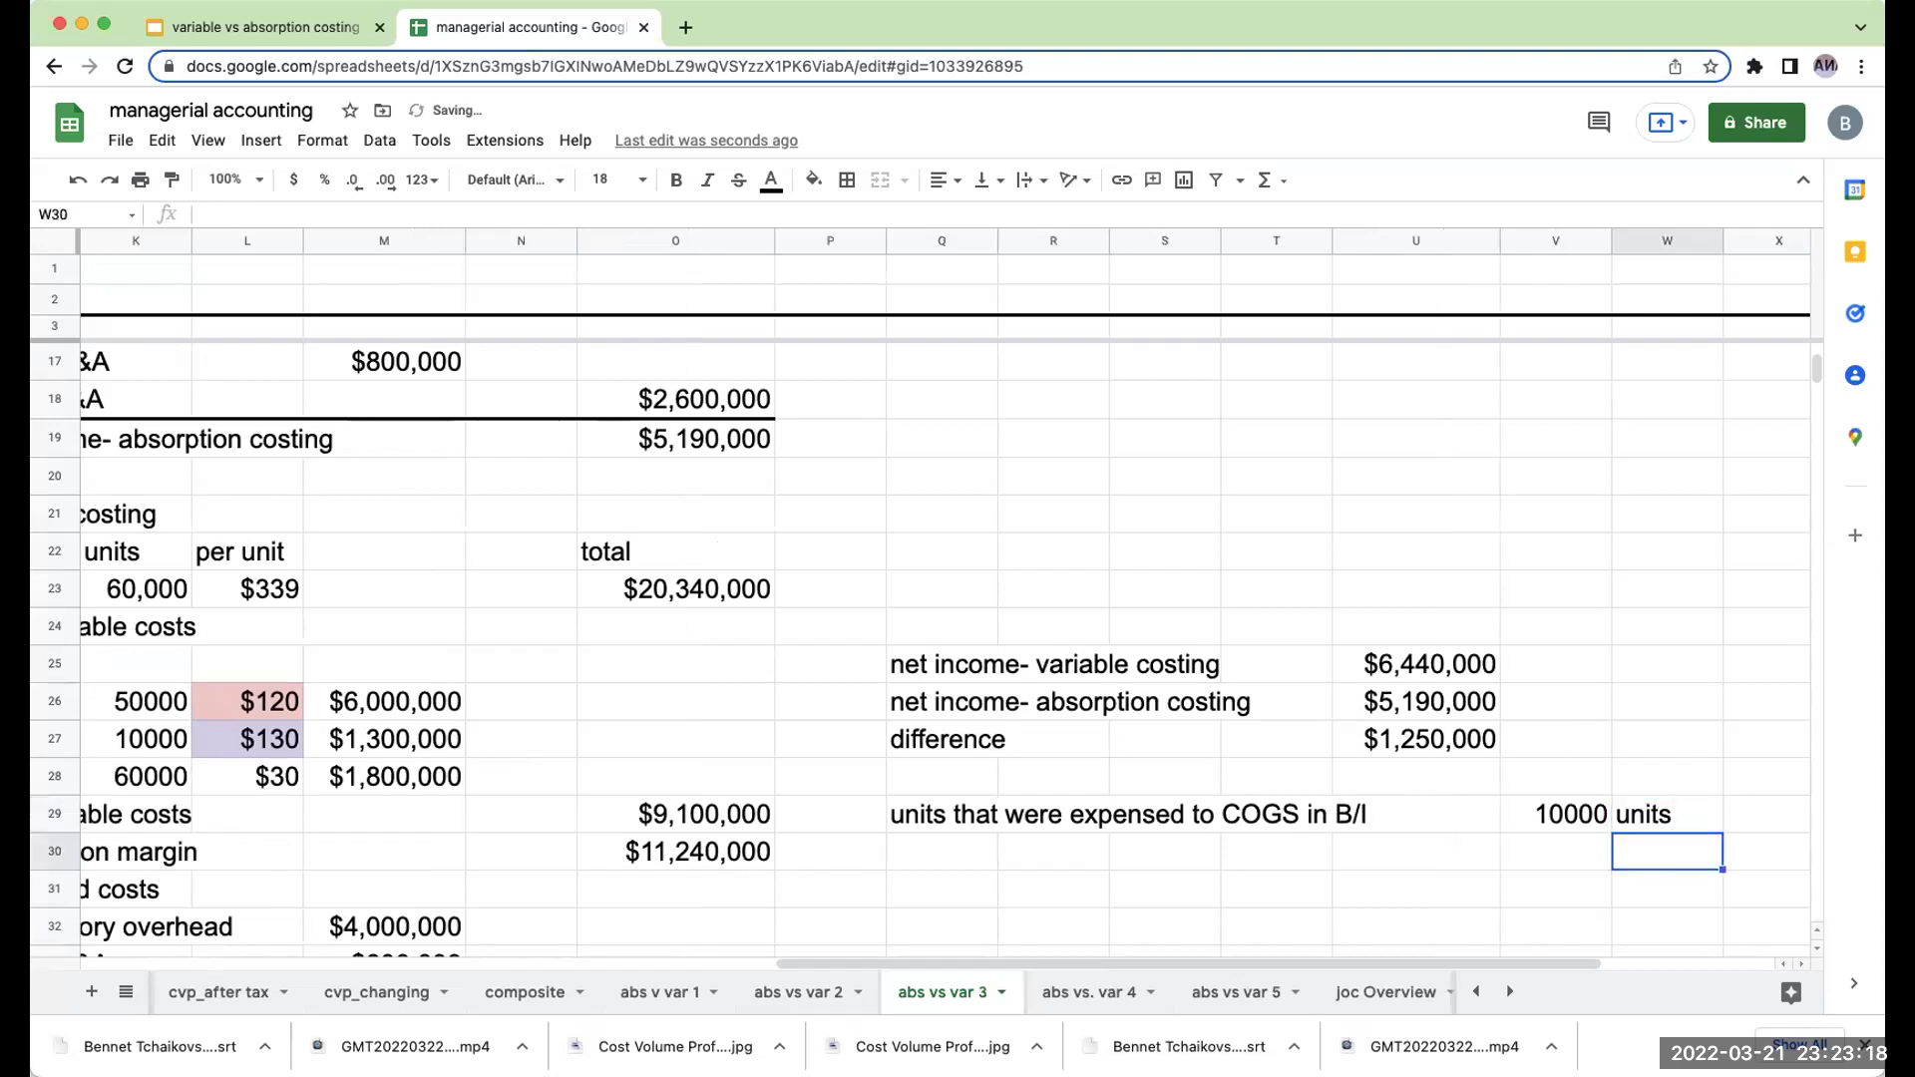
Enter the label "ffoh rate per unit" in Q30.
key(Left)
key(Left)
key(Right)
key(Right)
key(Left)
key(Left)
key(Left)
key(Left)
key(Left)
key(Left)
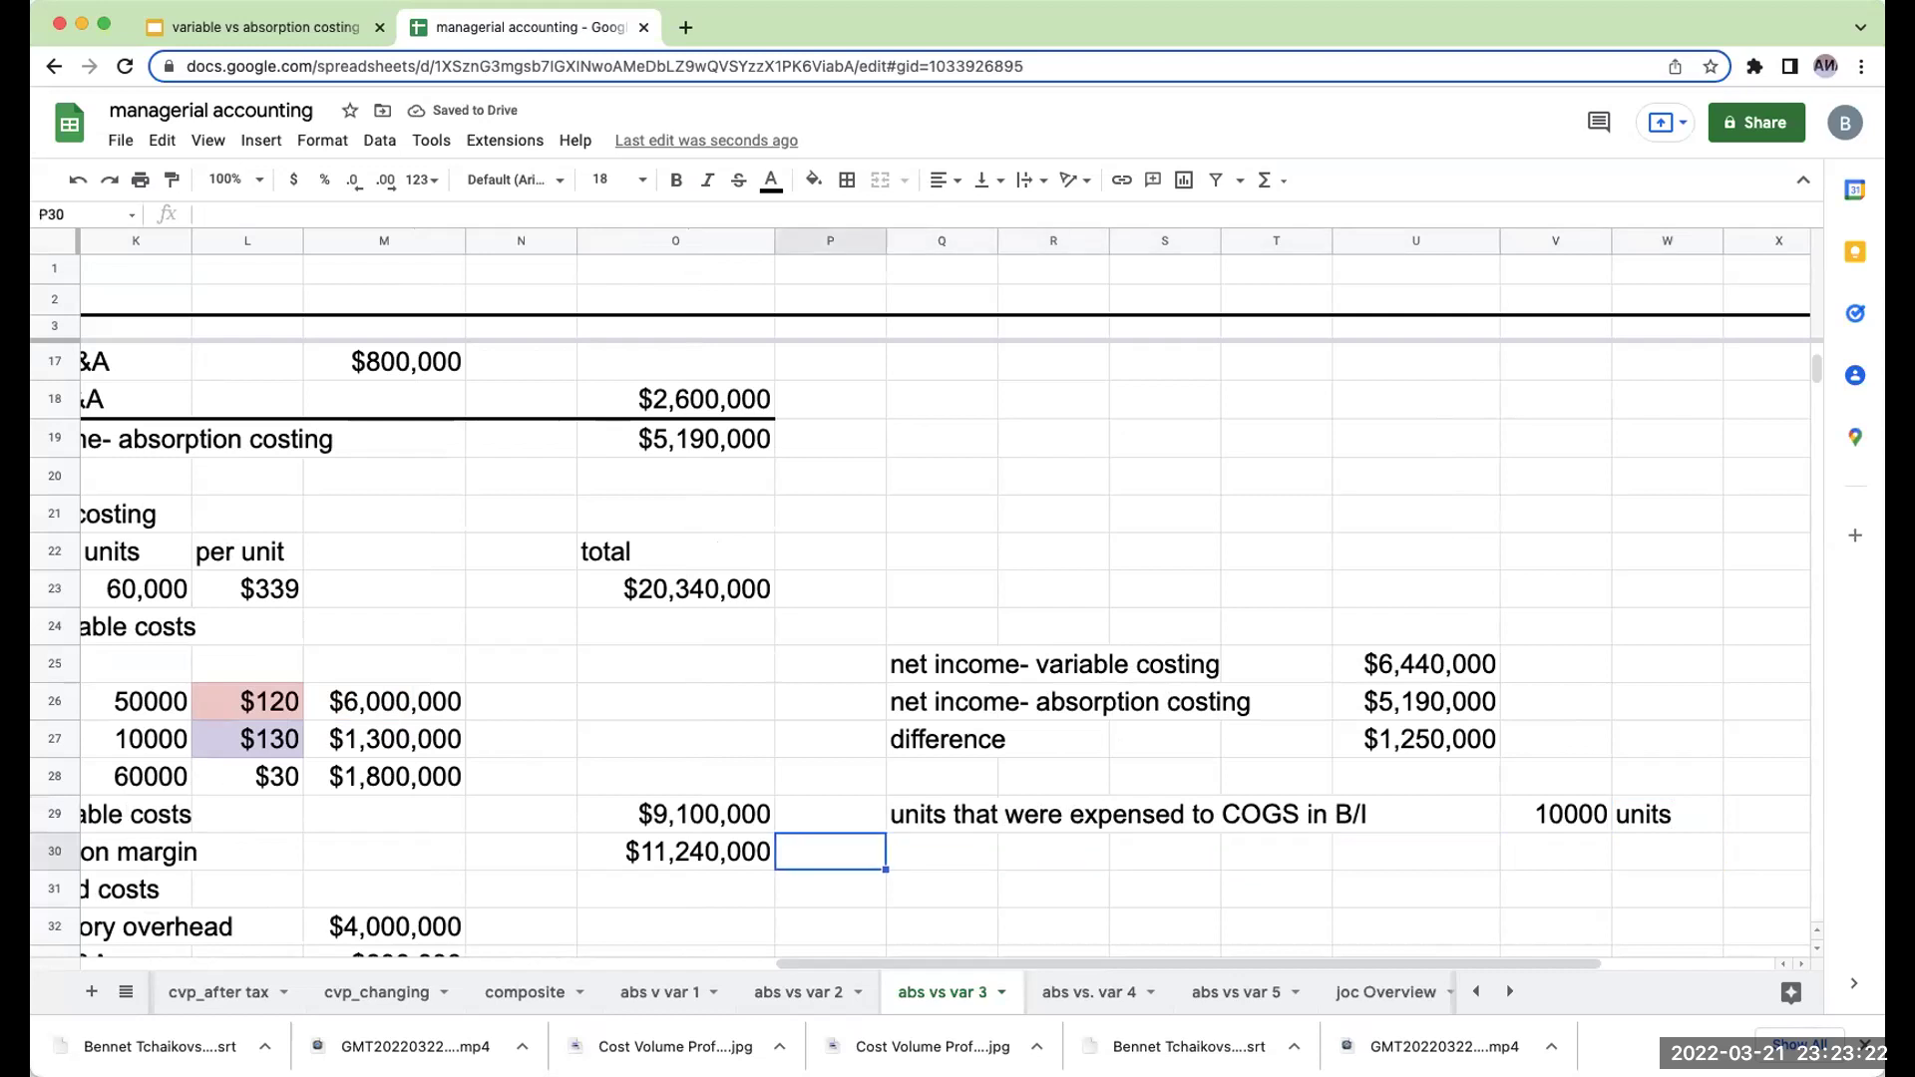
text(ffoh rate per)
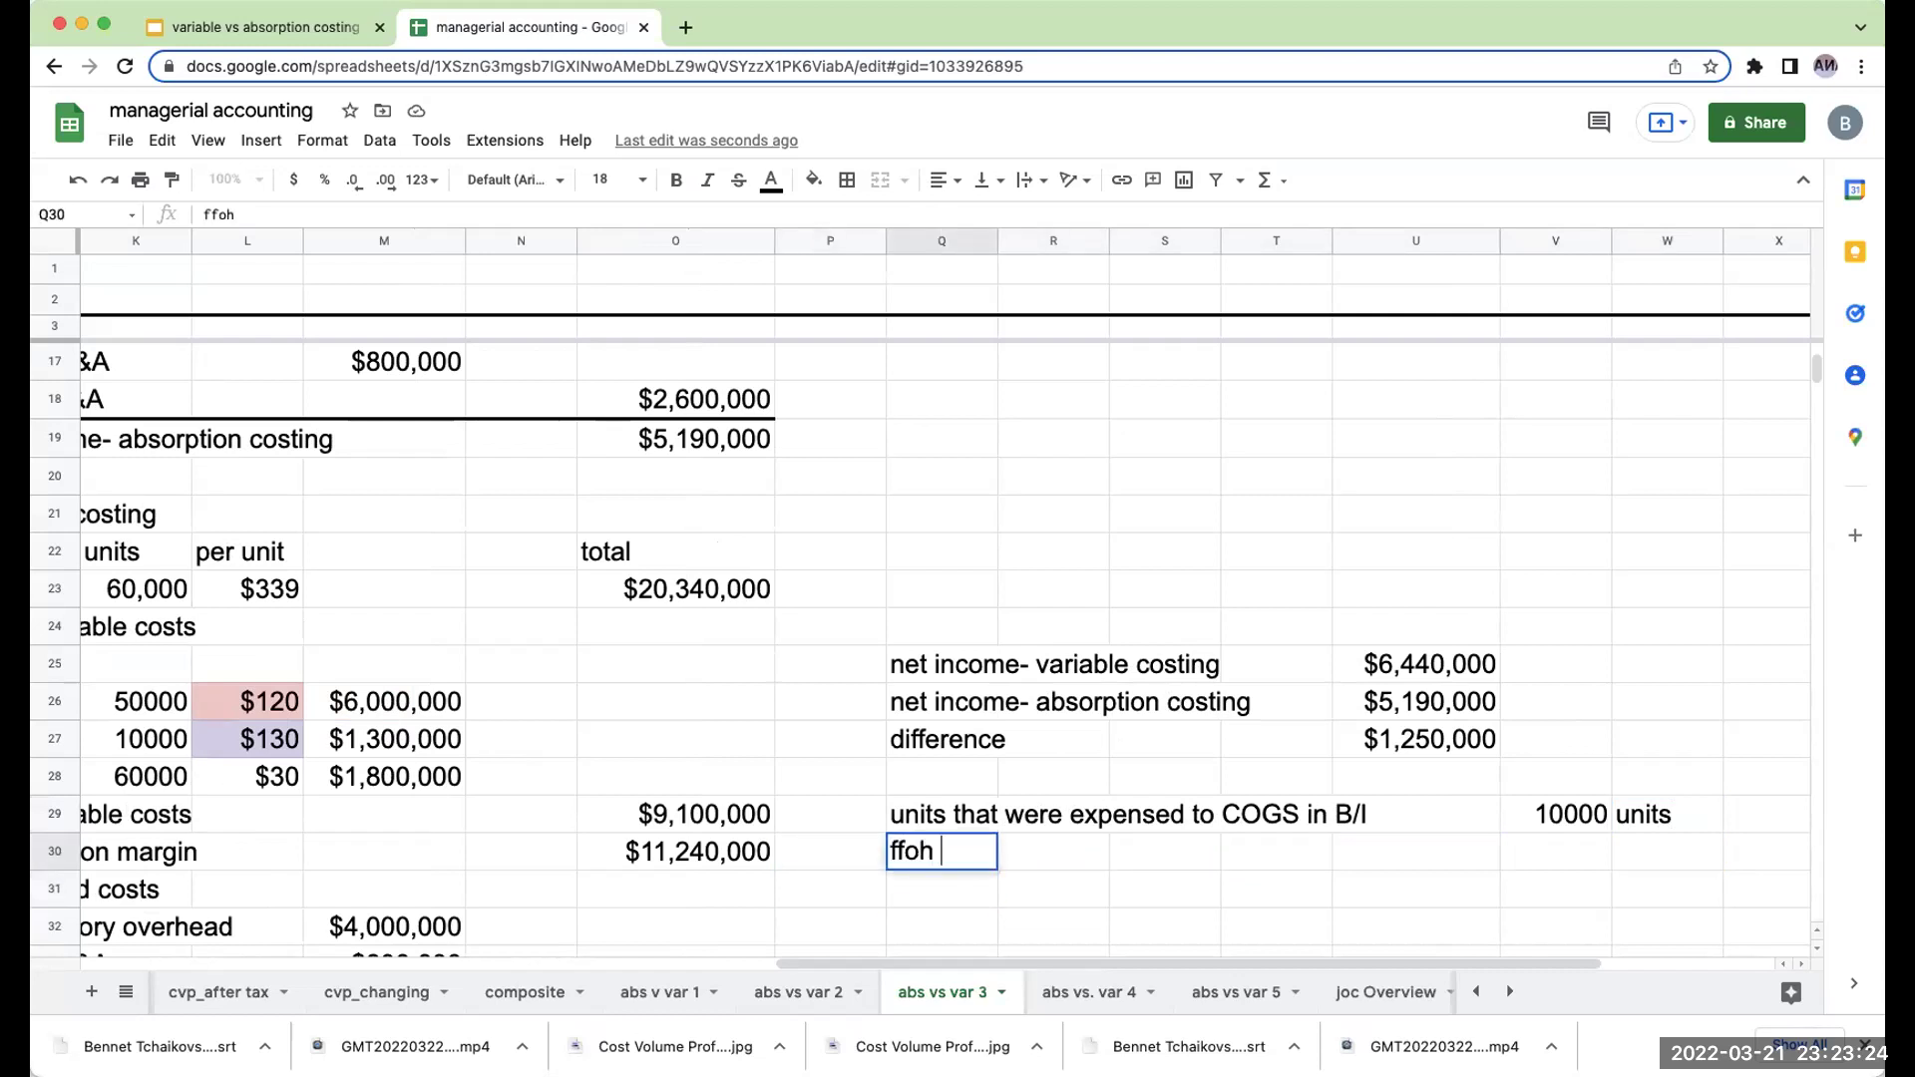
key(BackSpace)
key(BackSpace)
text(er unit)
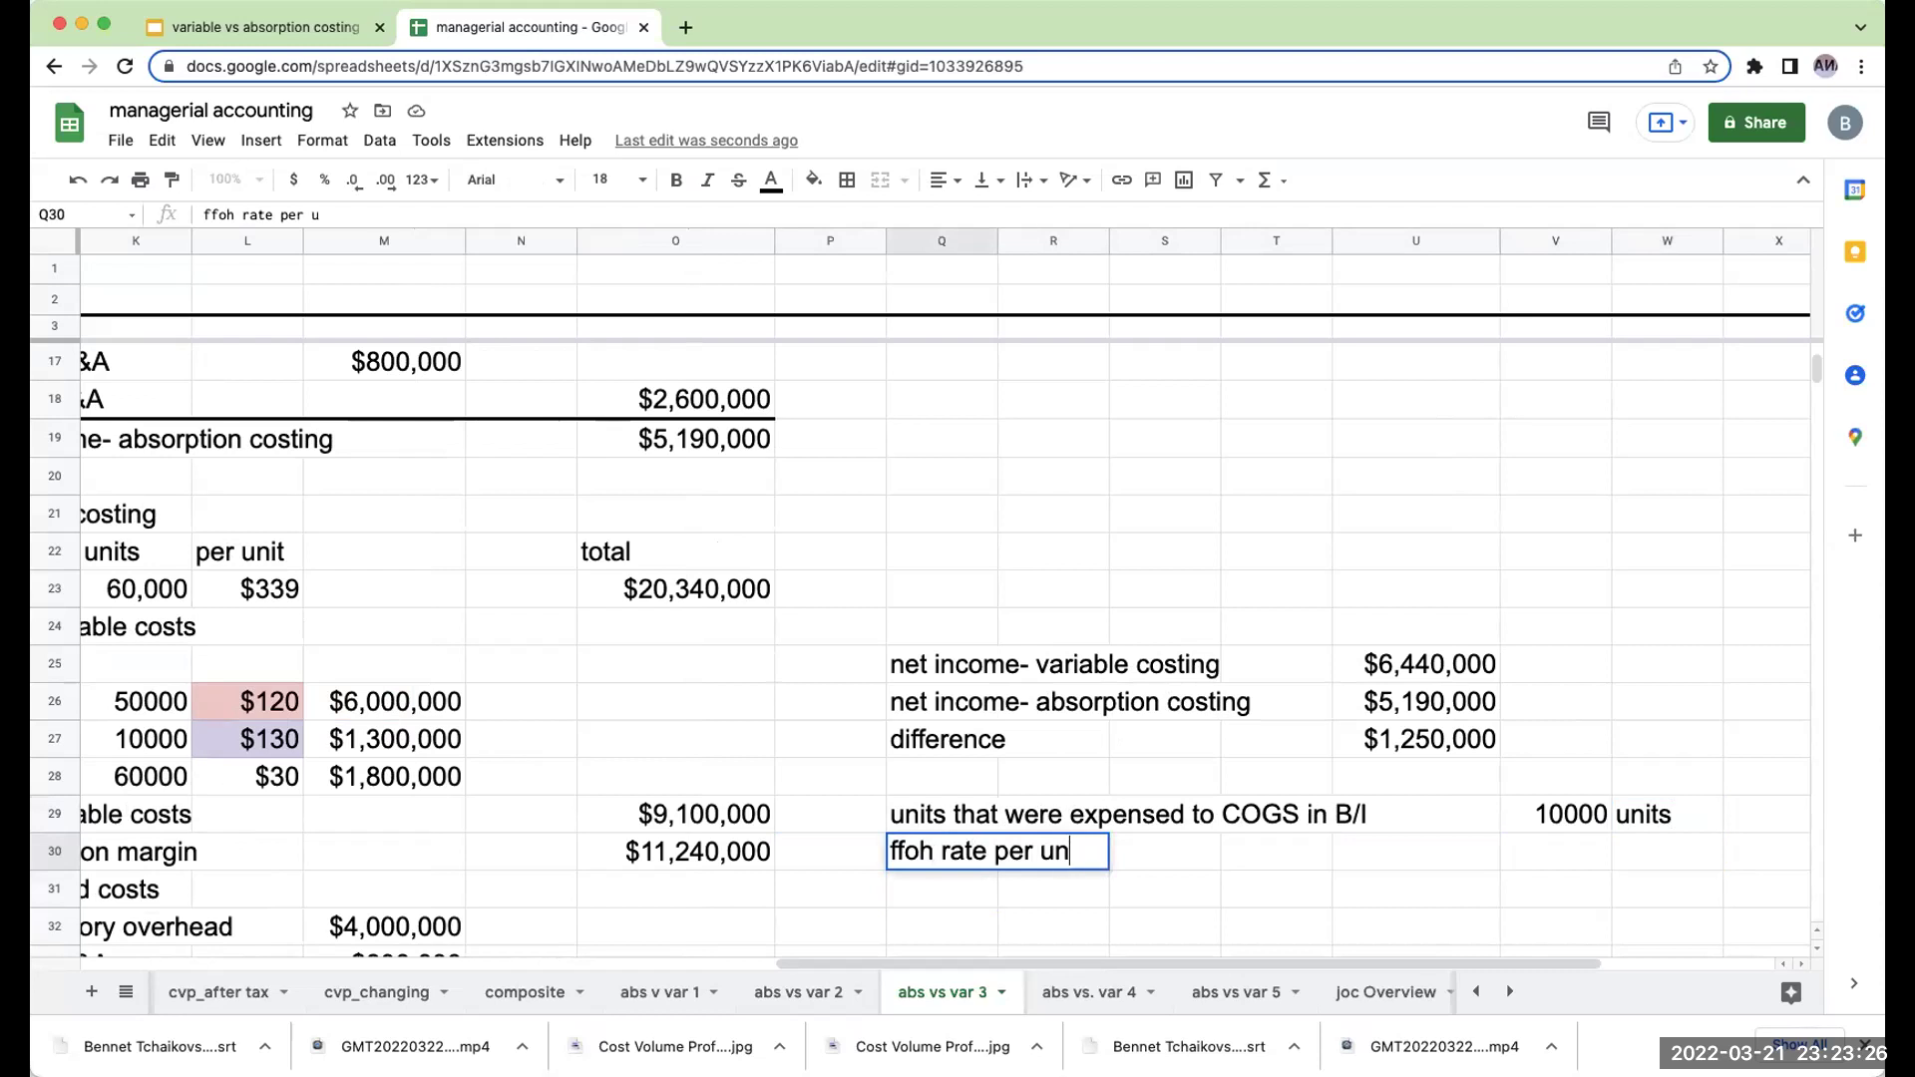
key(Return)
Link V30 to the beginning inventory's fixed factory overhead per unit in F13.
key(Up)
key(Right)
key(Right)
key(Right)
key(Right)
key(Right)
text(+)
key(Left)
key(Left)
key(Left)
key(Left)
key(Left)
key(Left)
key(Left)
key(Left)
key(Left)
key(Left)
key(Left)
key(Left)
key(Left)
key(Left)
key(Left)
key(Left)
key(Left)
key(Up)
key(Up)
key(Up)
key(Up)
key(Up)
key(Up)
key(Up)
key(Up)
key(Up)
key(Up)
key(Up)
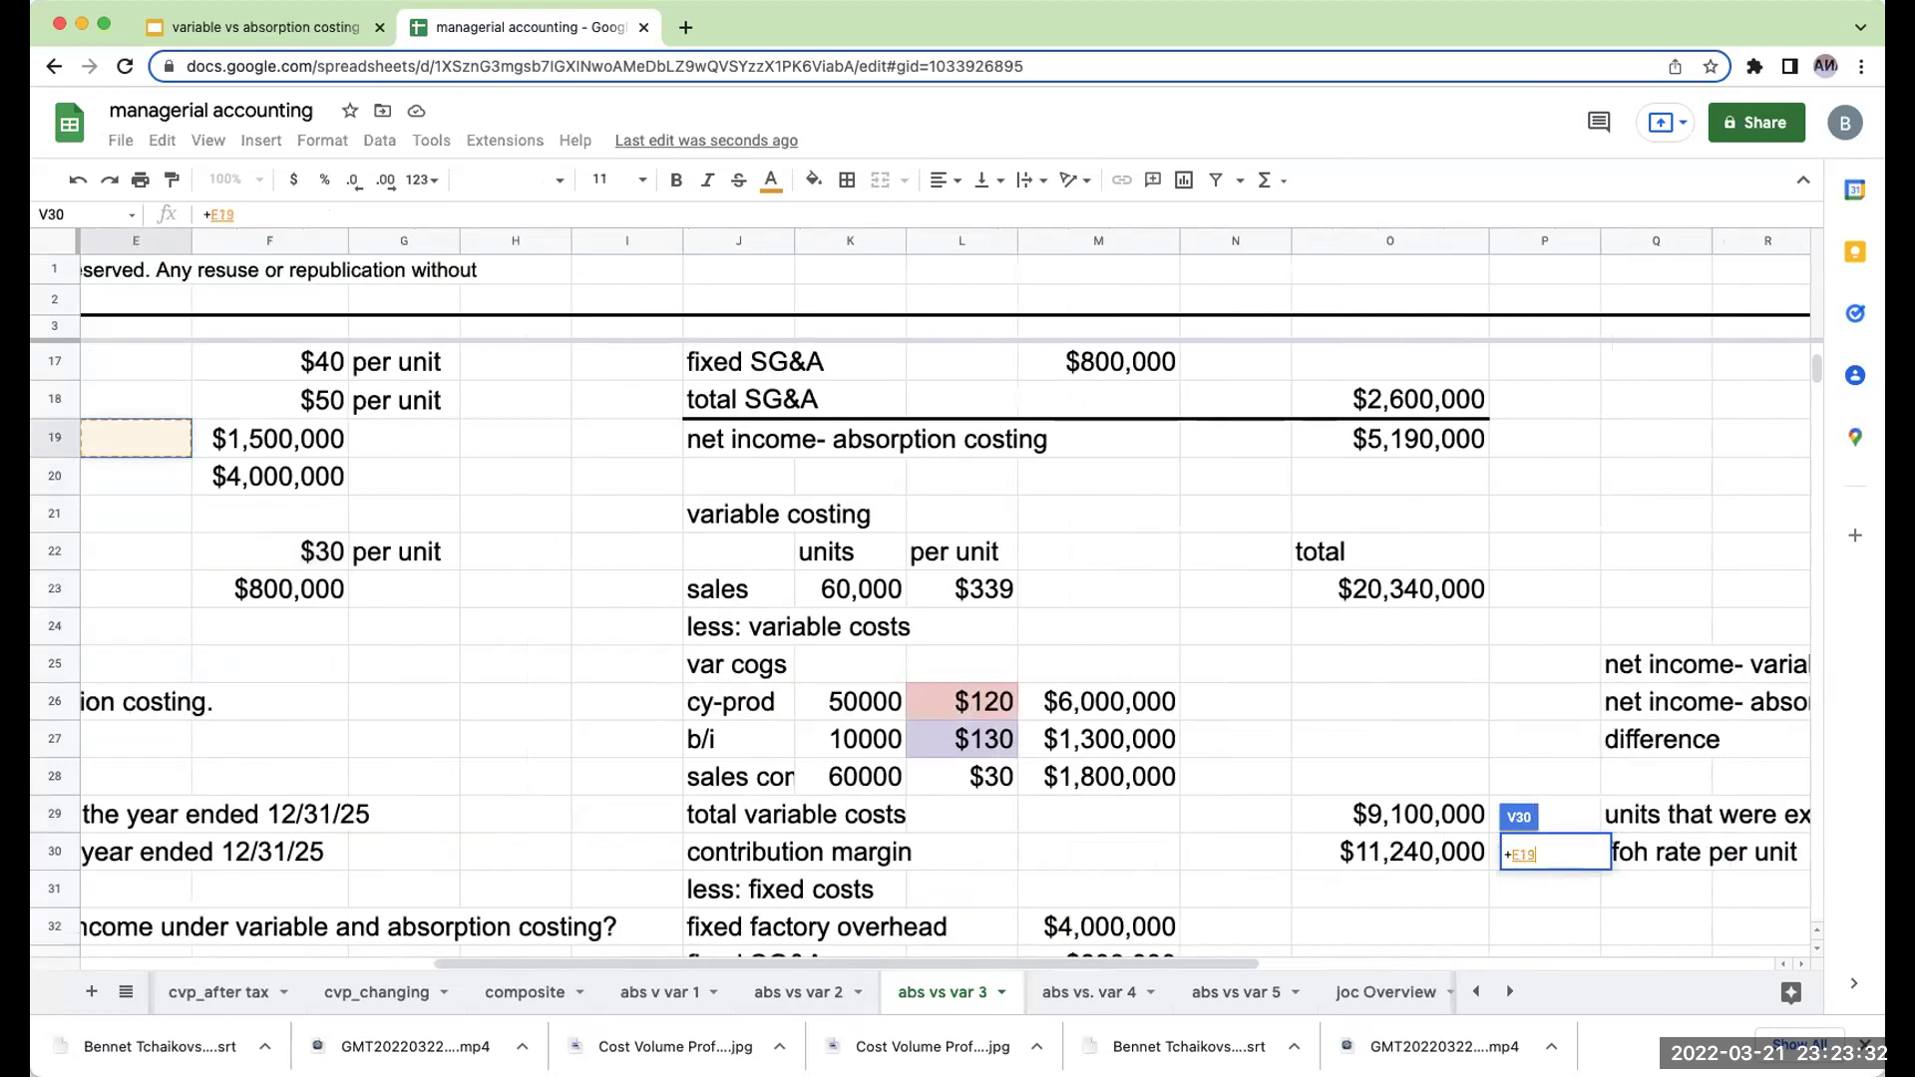
key(Right)
key(Right)
key(Up)
key(Up)
key(Up)
key(Up)
key(Up)
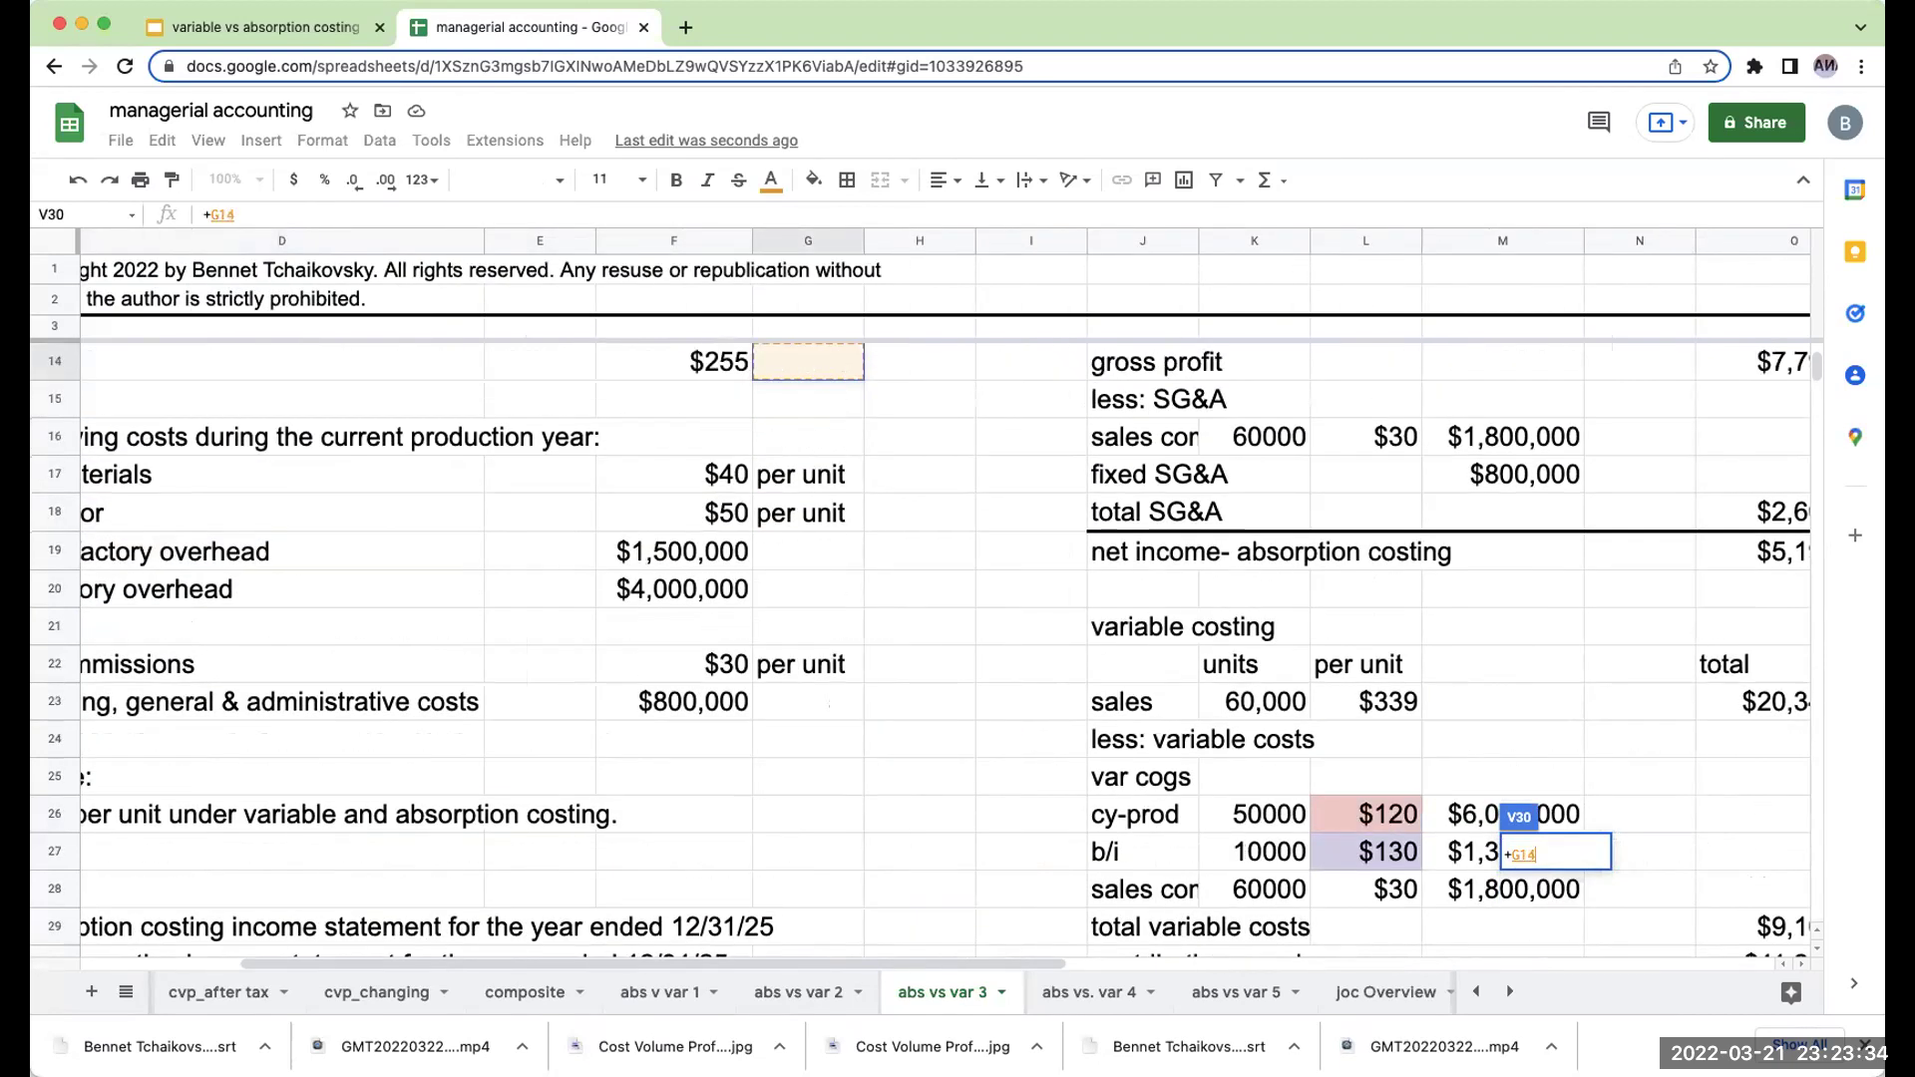
key(Up)
key(Left)
key(Return)
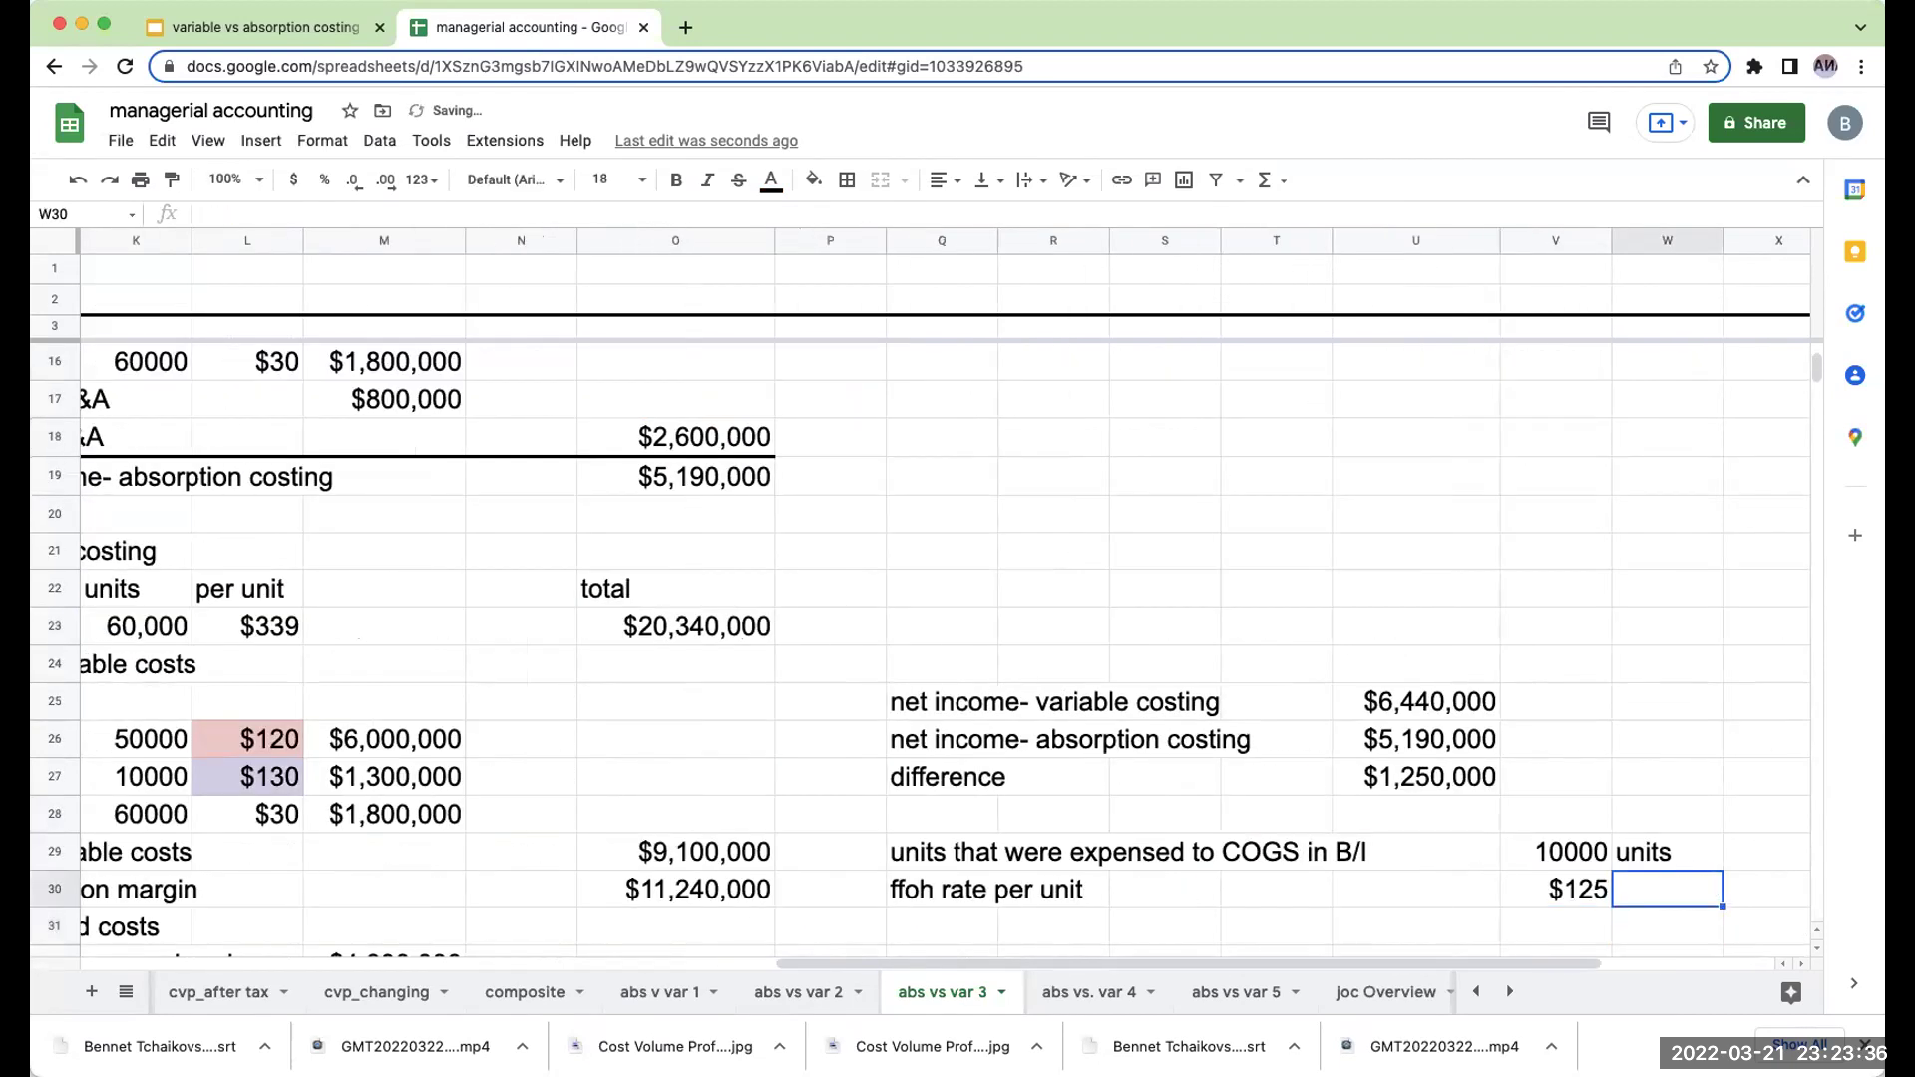
Calculate V31 as the units in V29 times the overhead rate in V30, and widen column V to fit the result.
text(+)
key(Up)
key(Up)
text(*)
key(Up)
key(Return)
key(Up)
drag(1611, 240, 1666, 241)
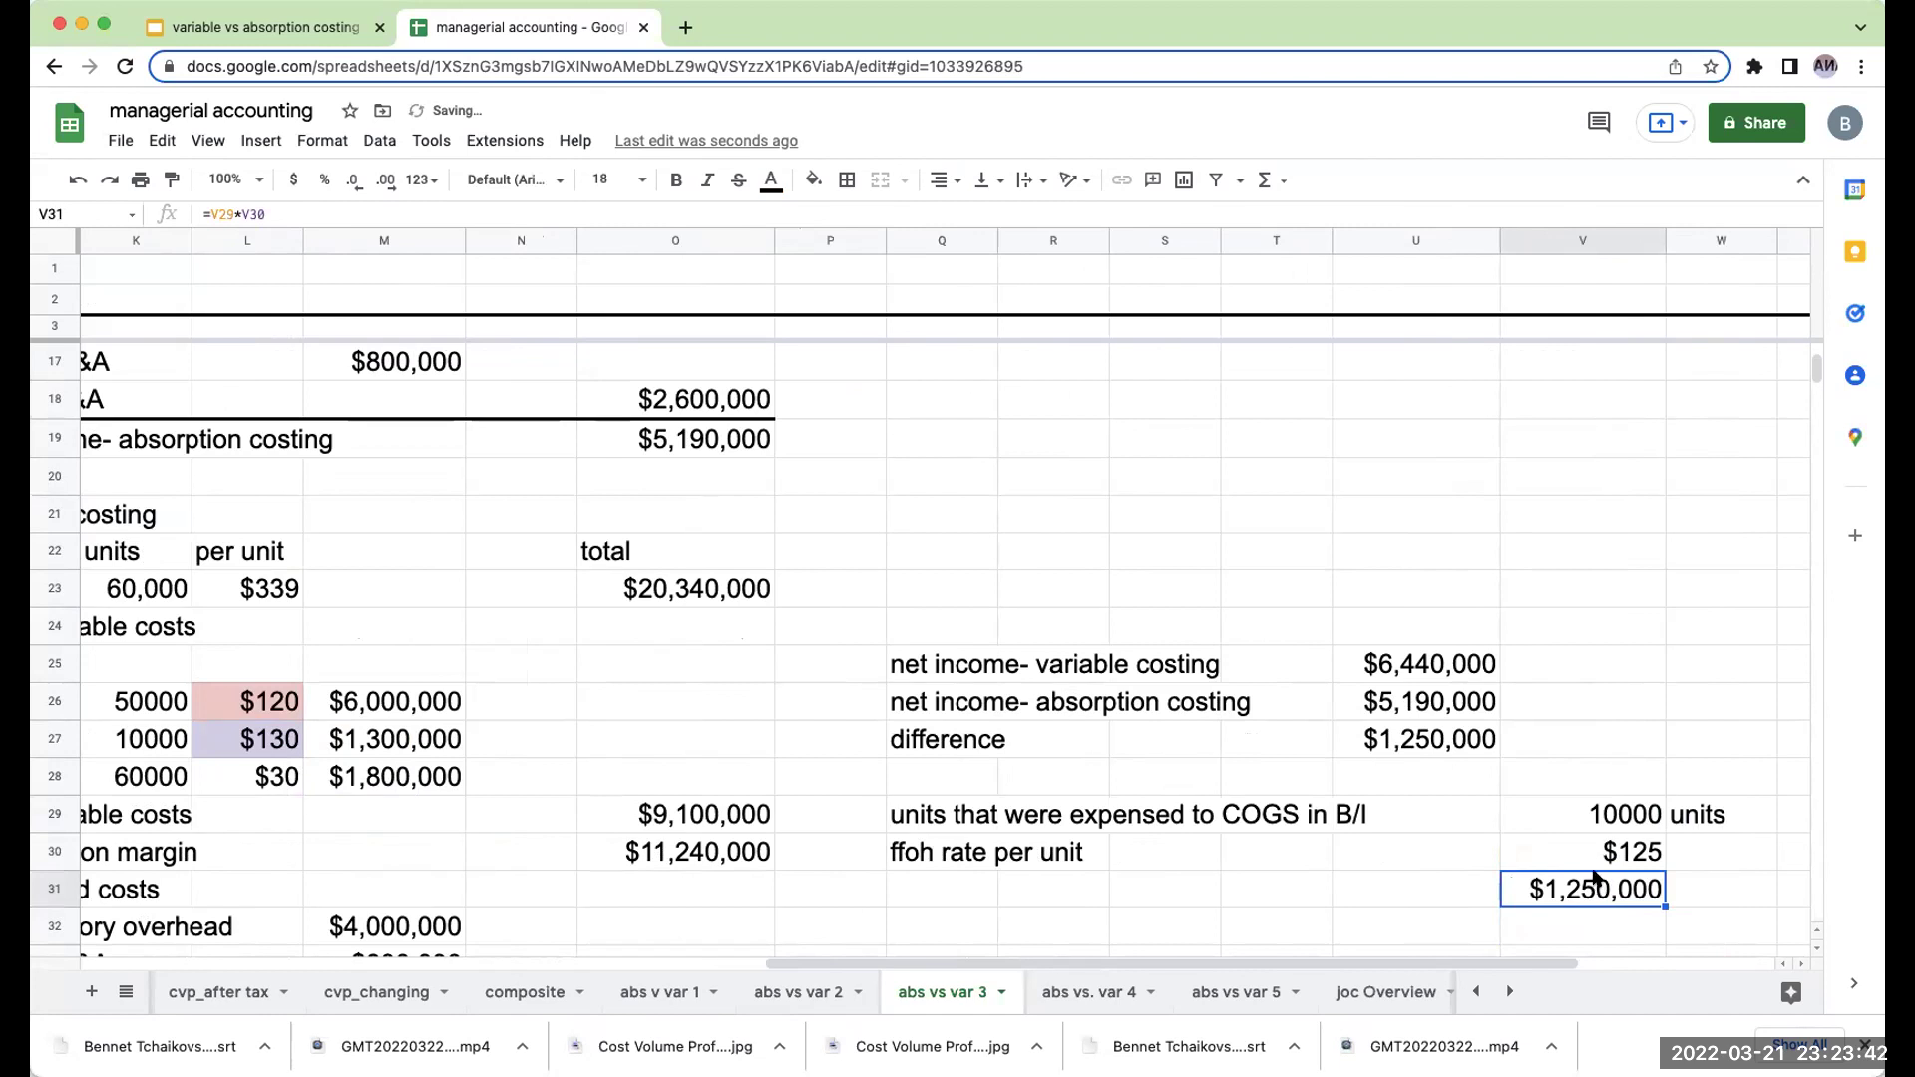
Label Q31 "difference" beside the product of units and overhead rate.
click(948, 890)
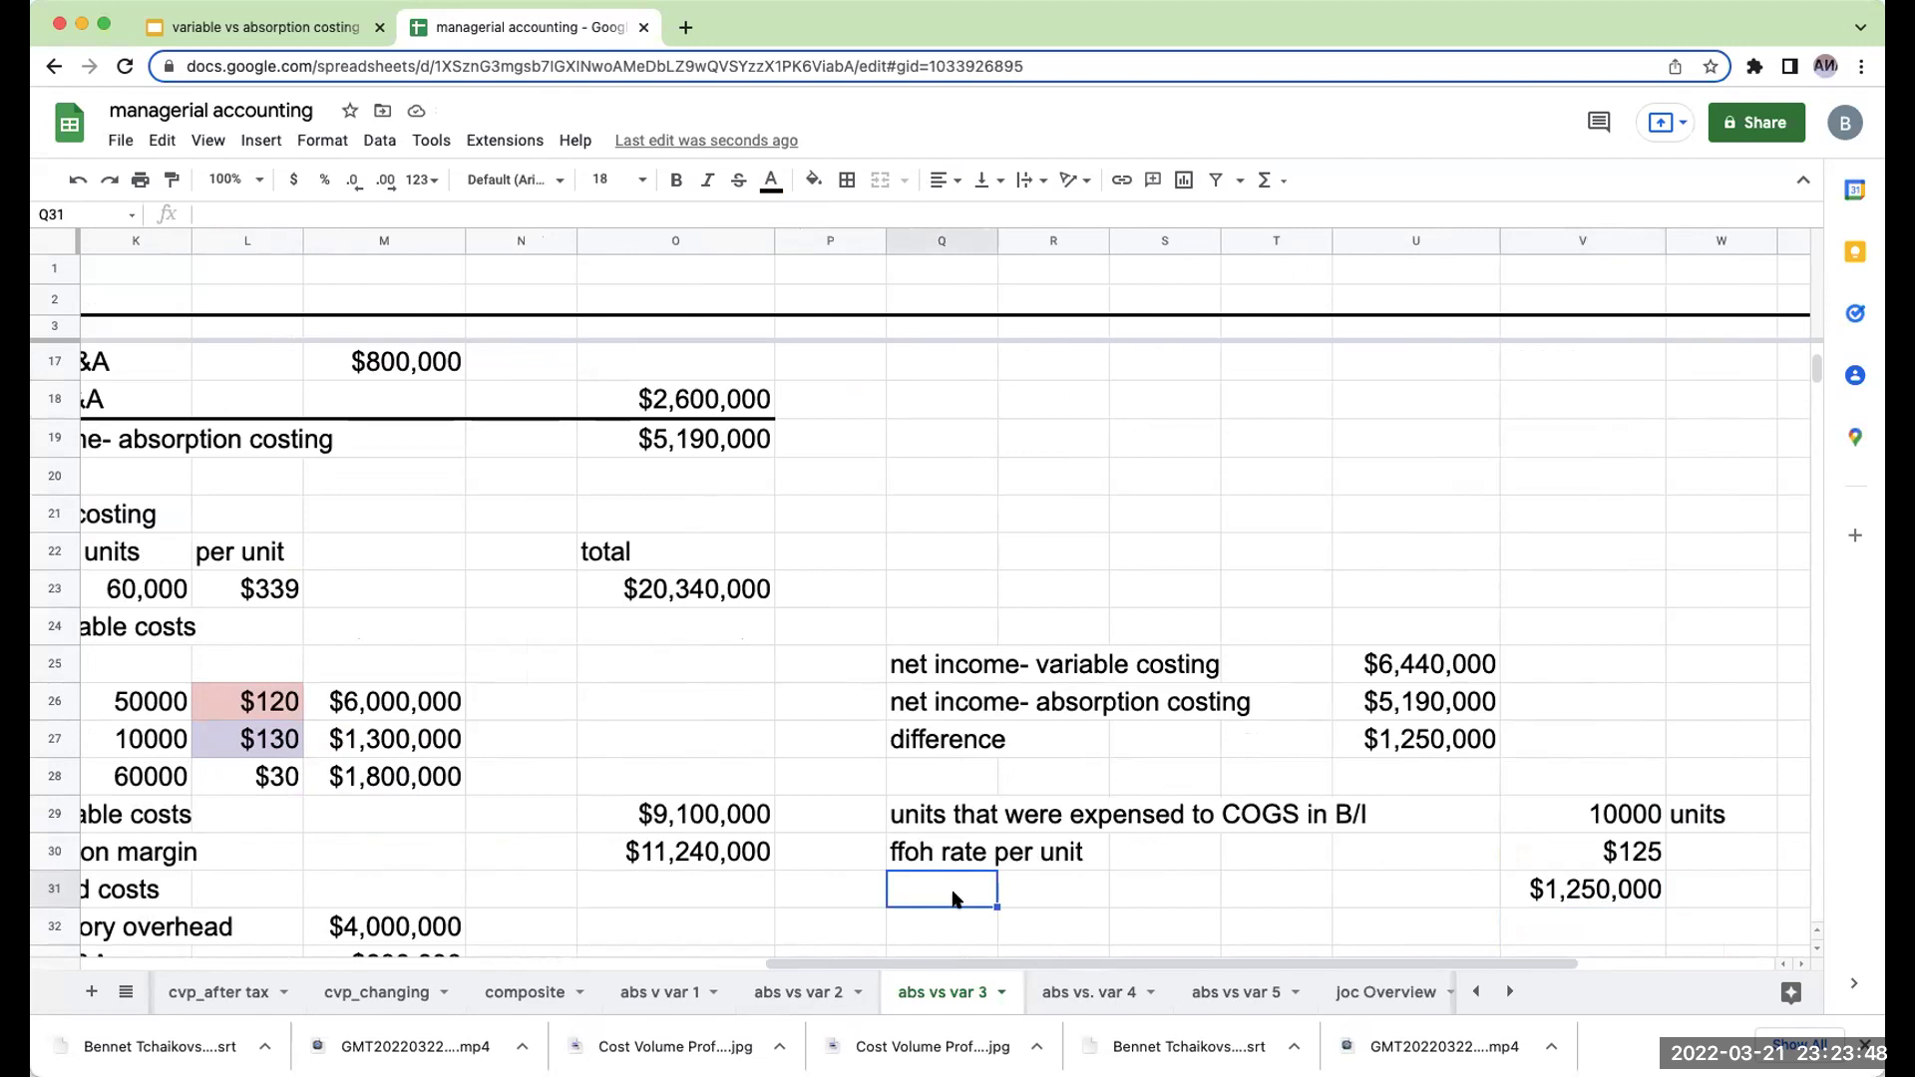
text(difference)
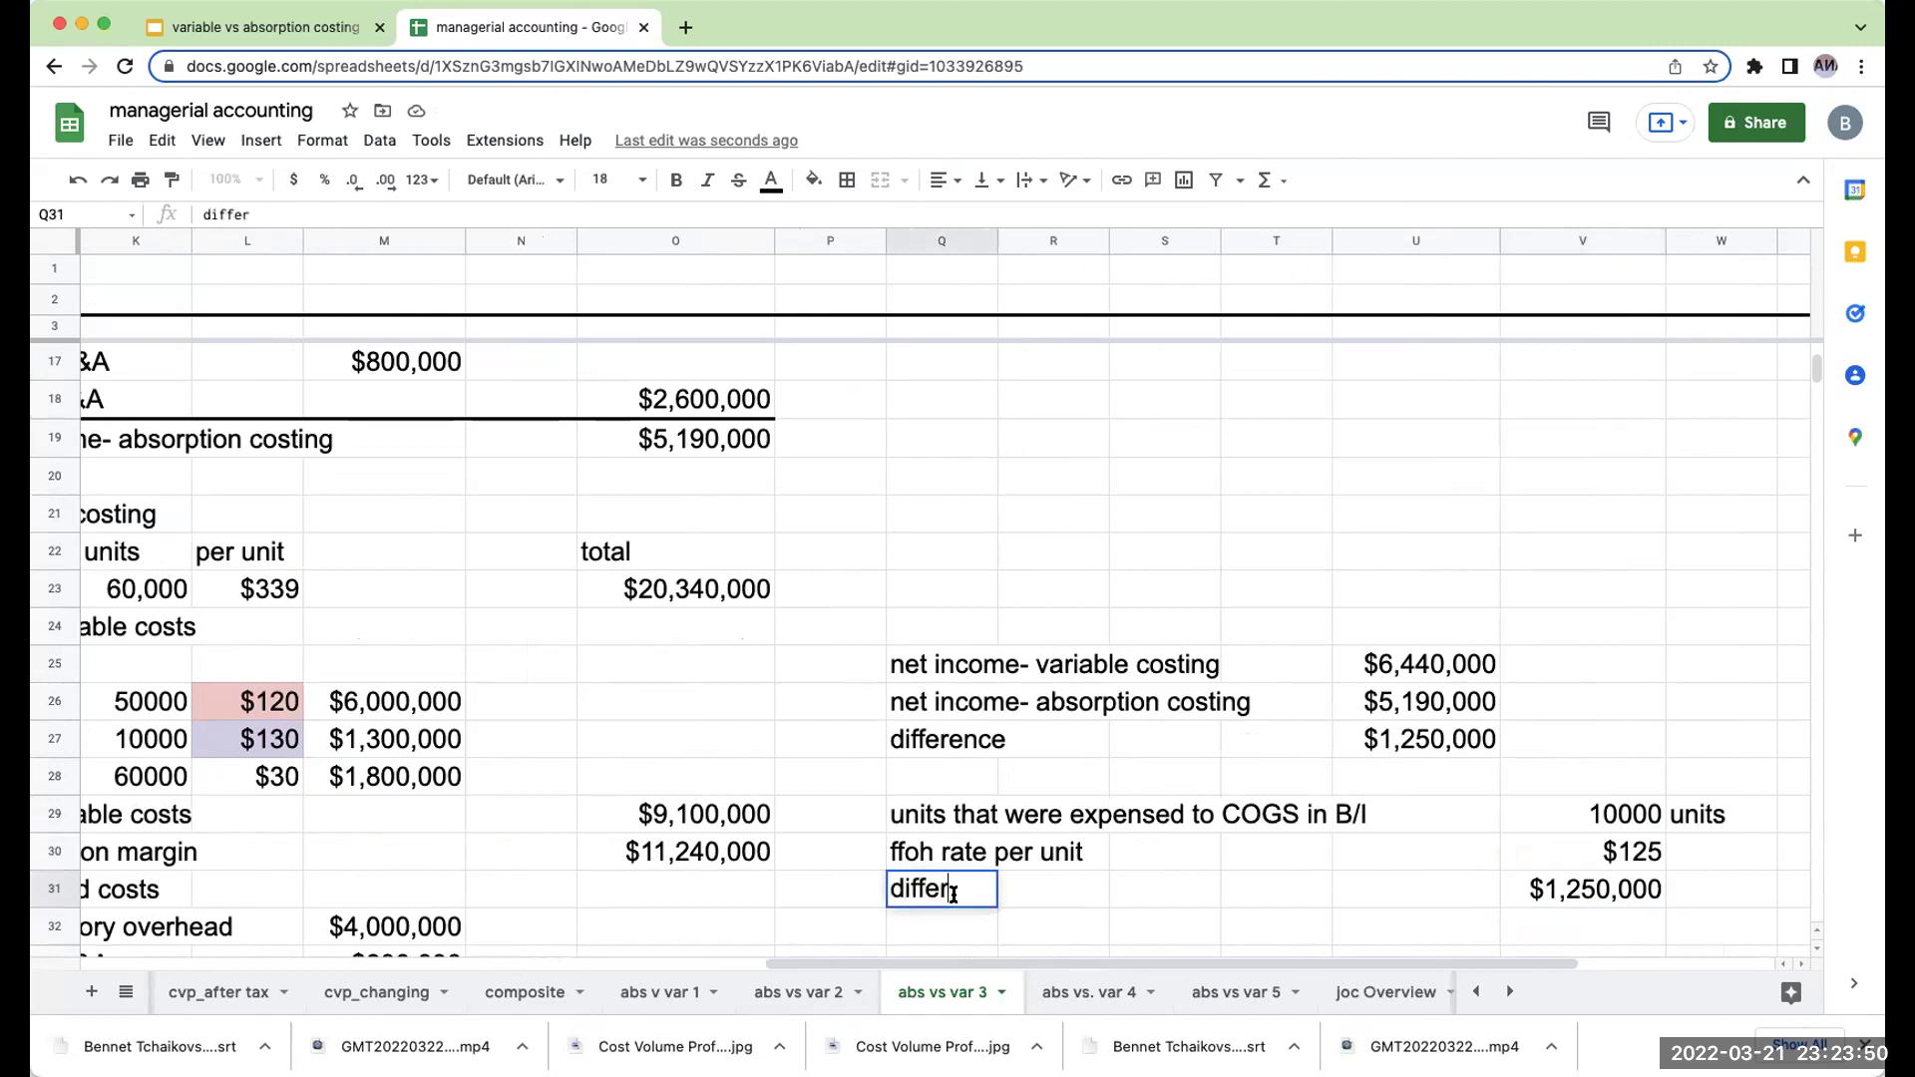
key(Return)
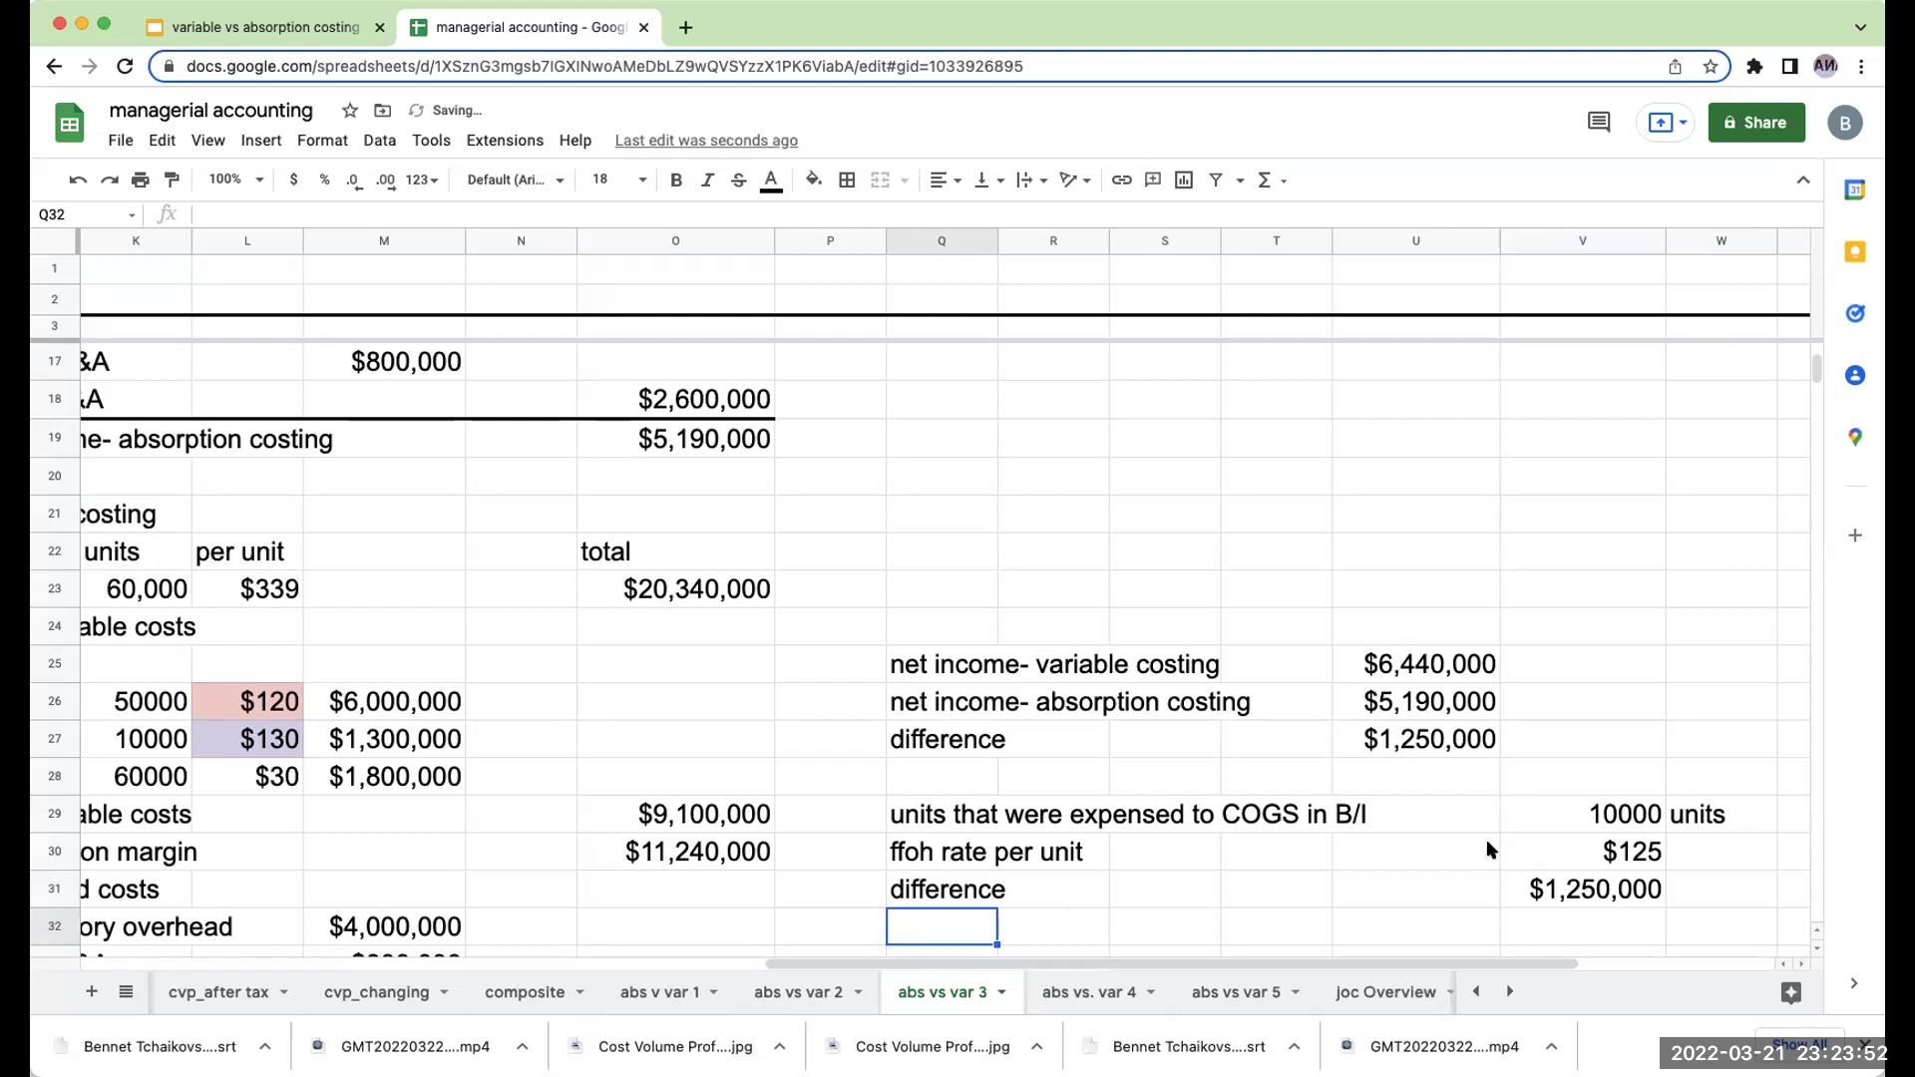
Add a top border to both difference rows, Q27:U27 and Q31:V31.
drag(939, 755, 1410, 739)
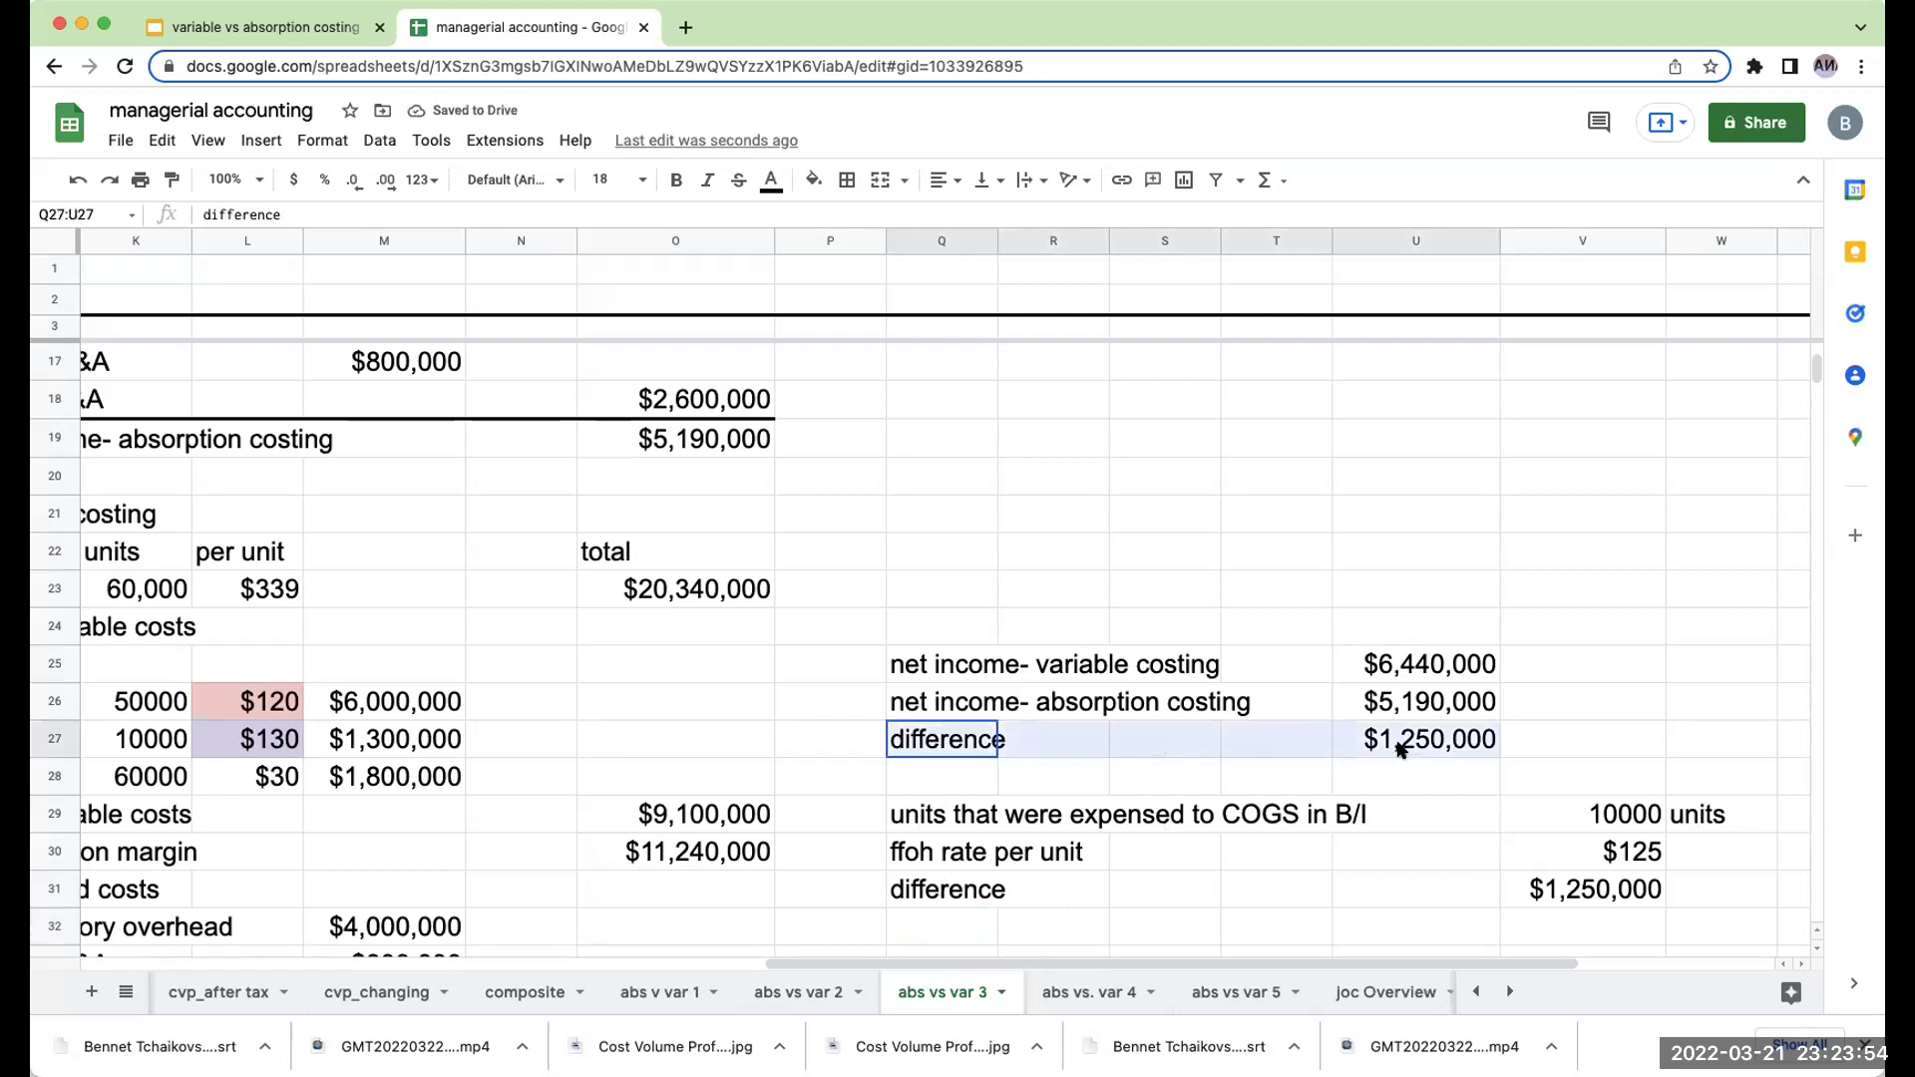
click(846, 179)
click(886, 255)
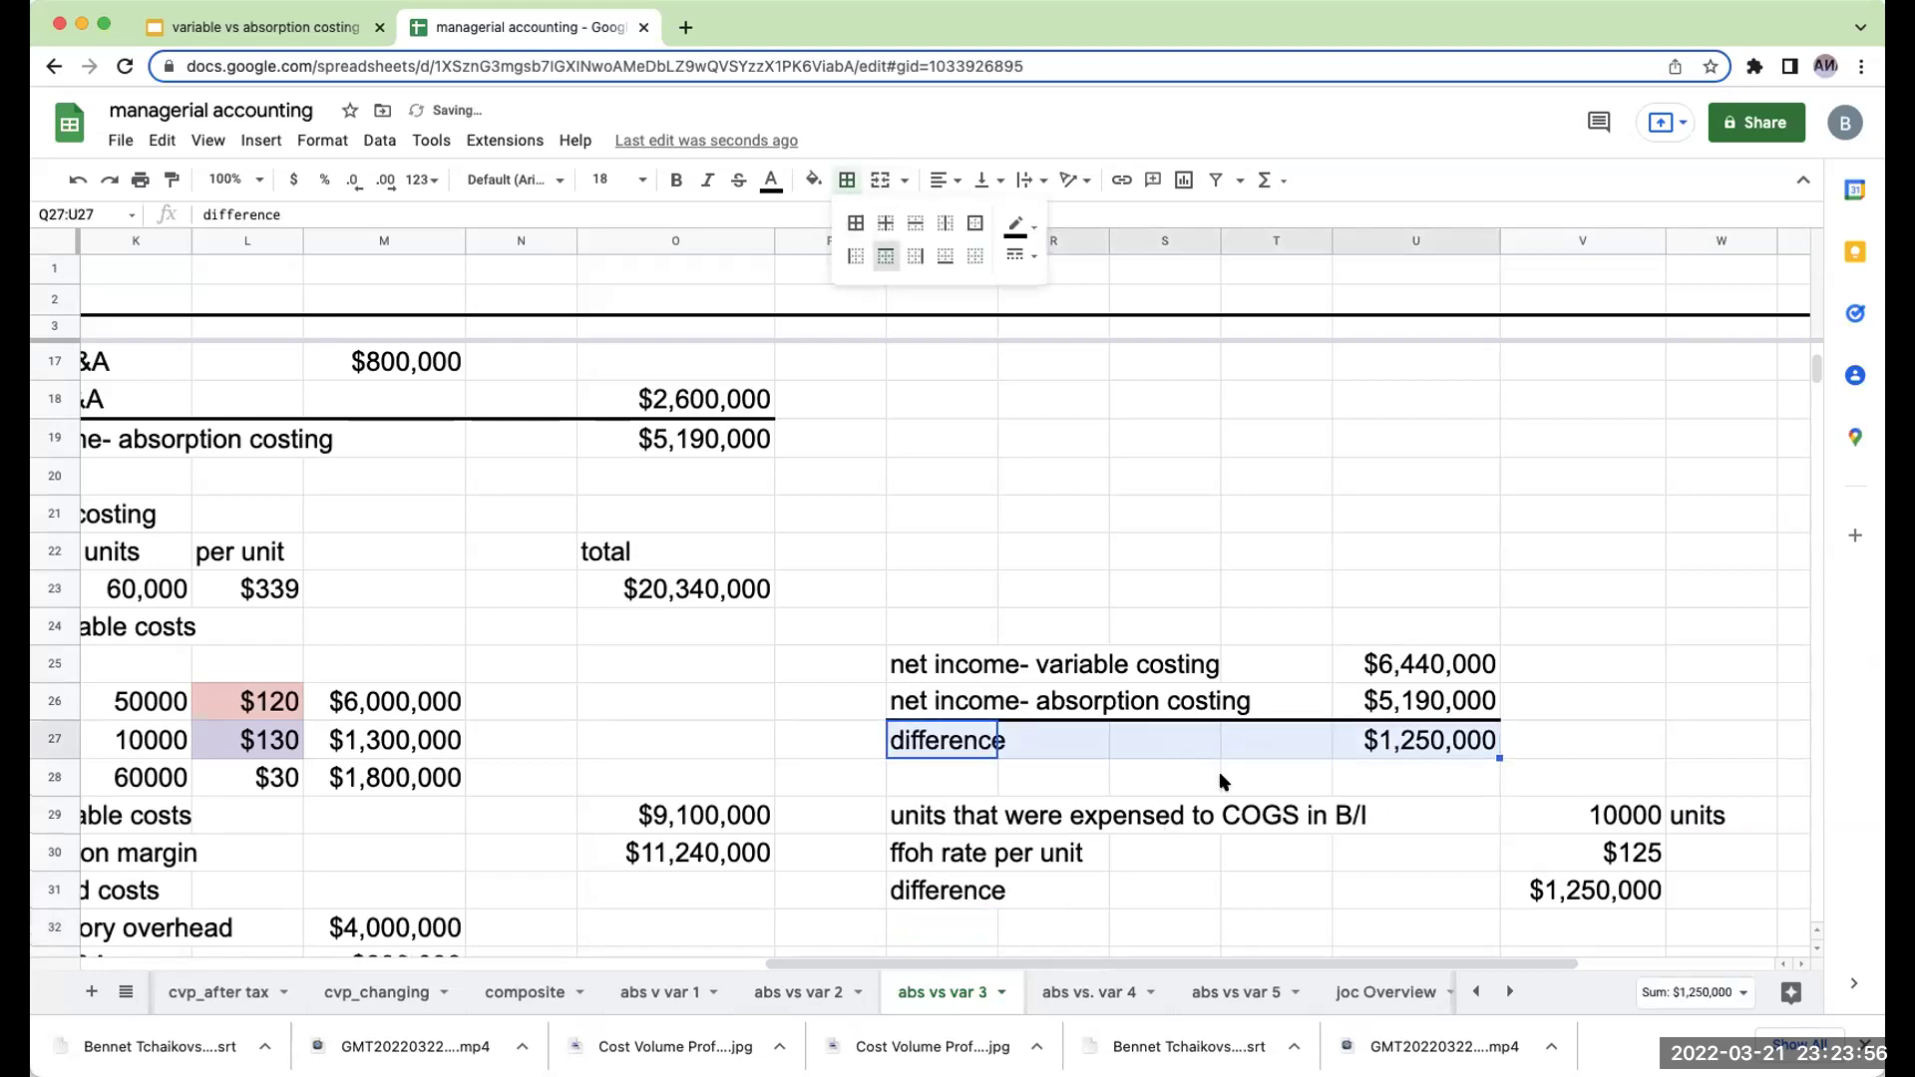
drag(956, 904, 1543, 891)
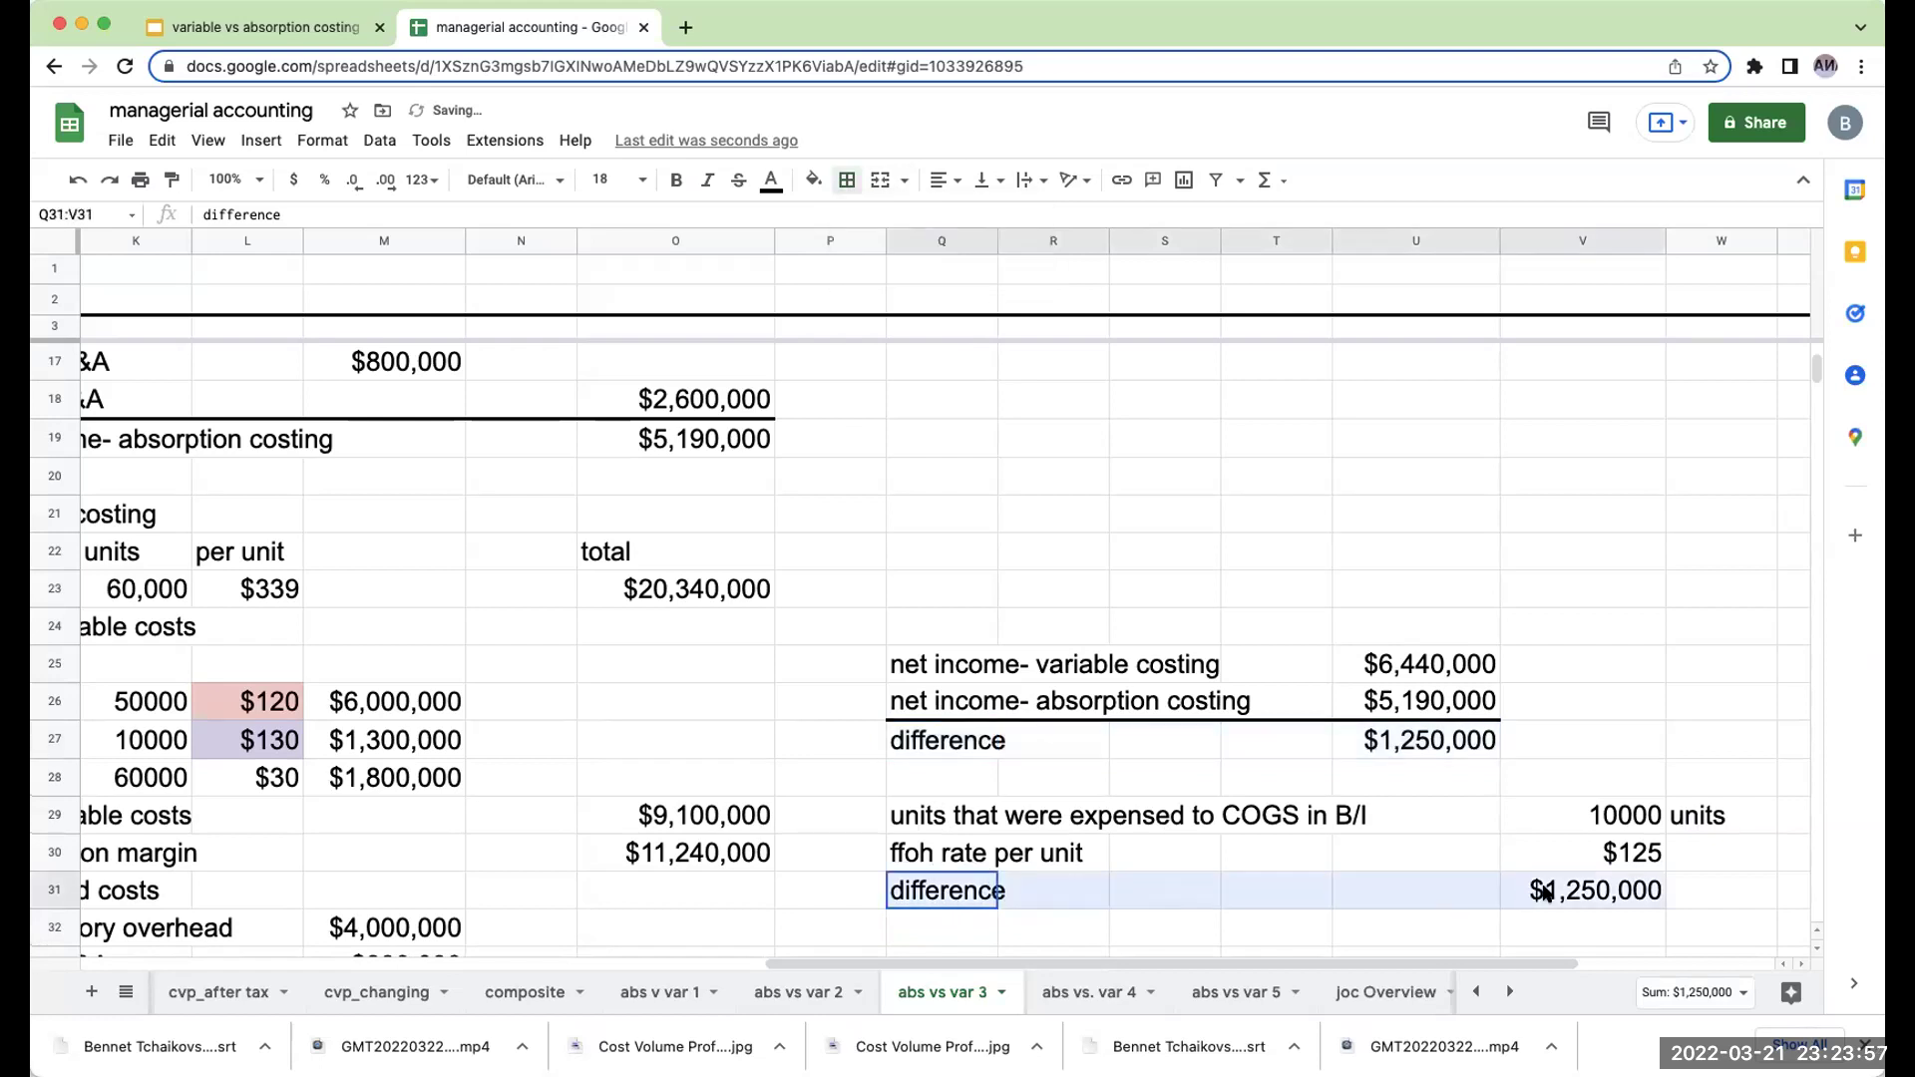
click(847, 179)
click(886, 255)
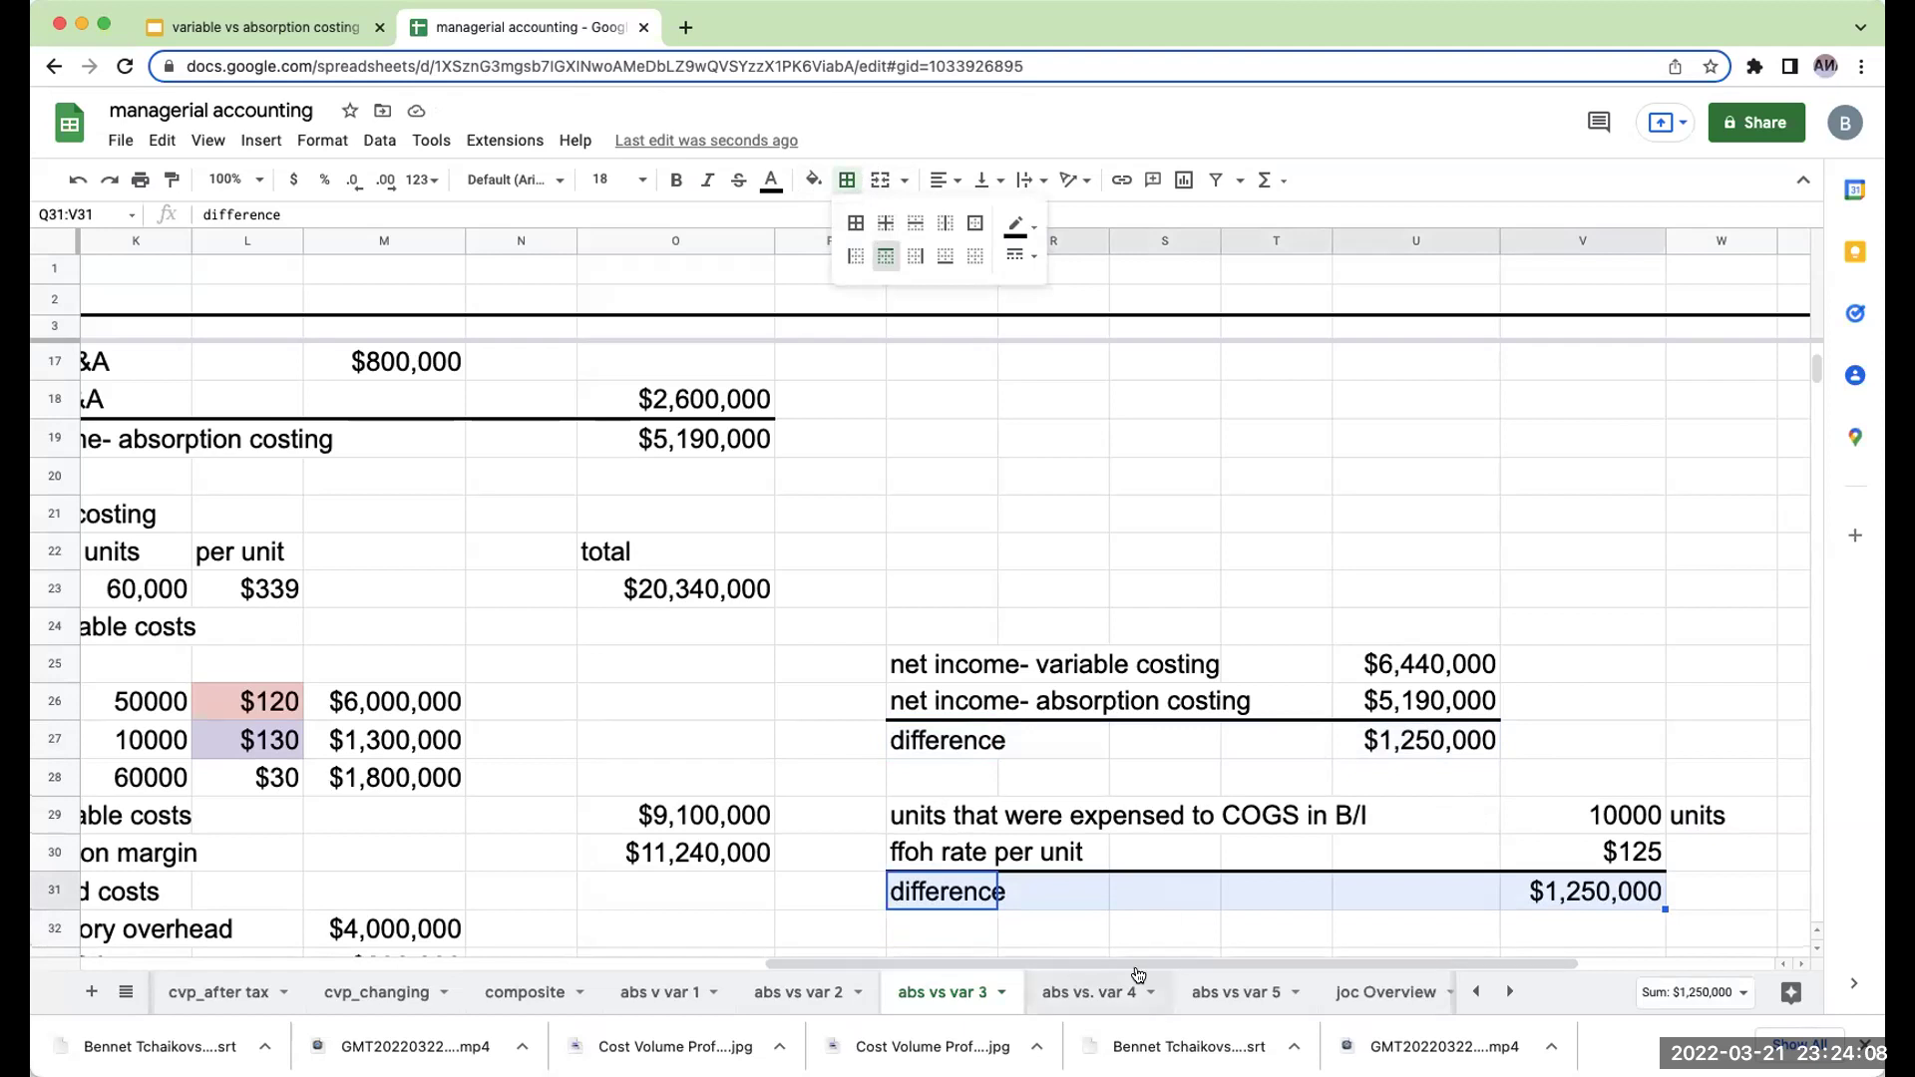
Review the question about the net income difference, the beginning inventory's fixed overhead rate in F13, and its absorption unit cost in L12.
drag(1133, 964, 595, 928)
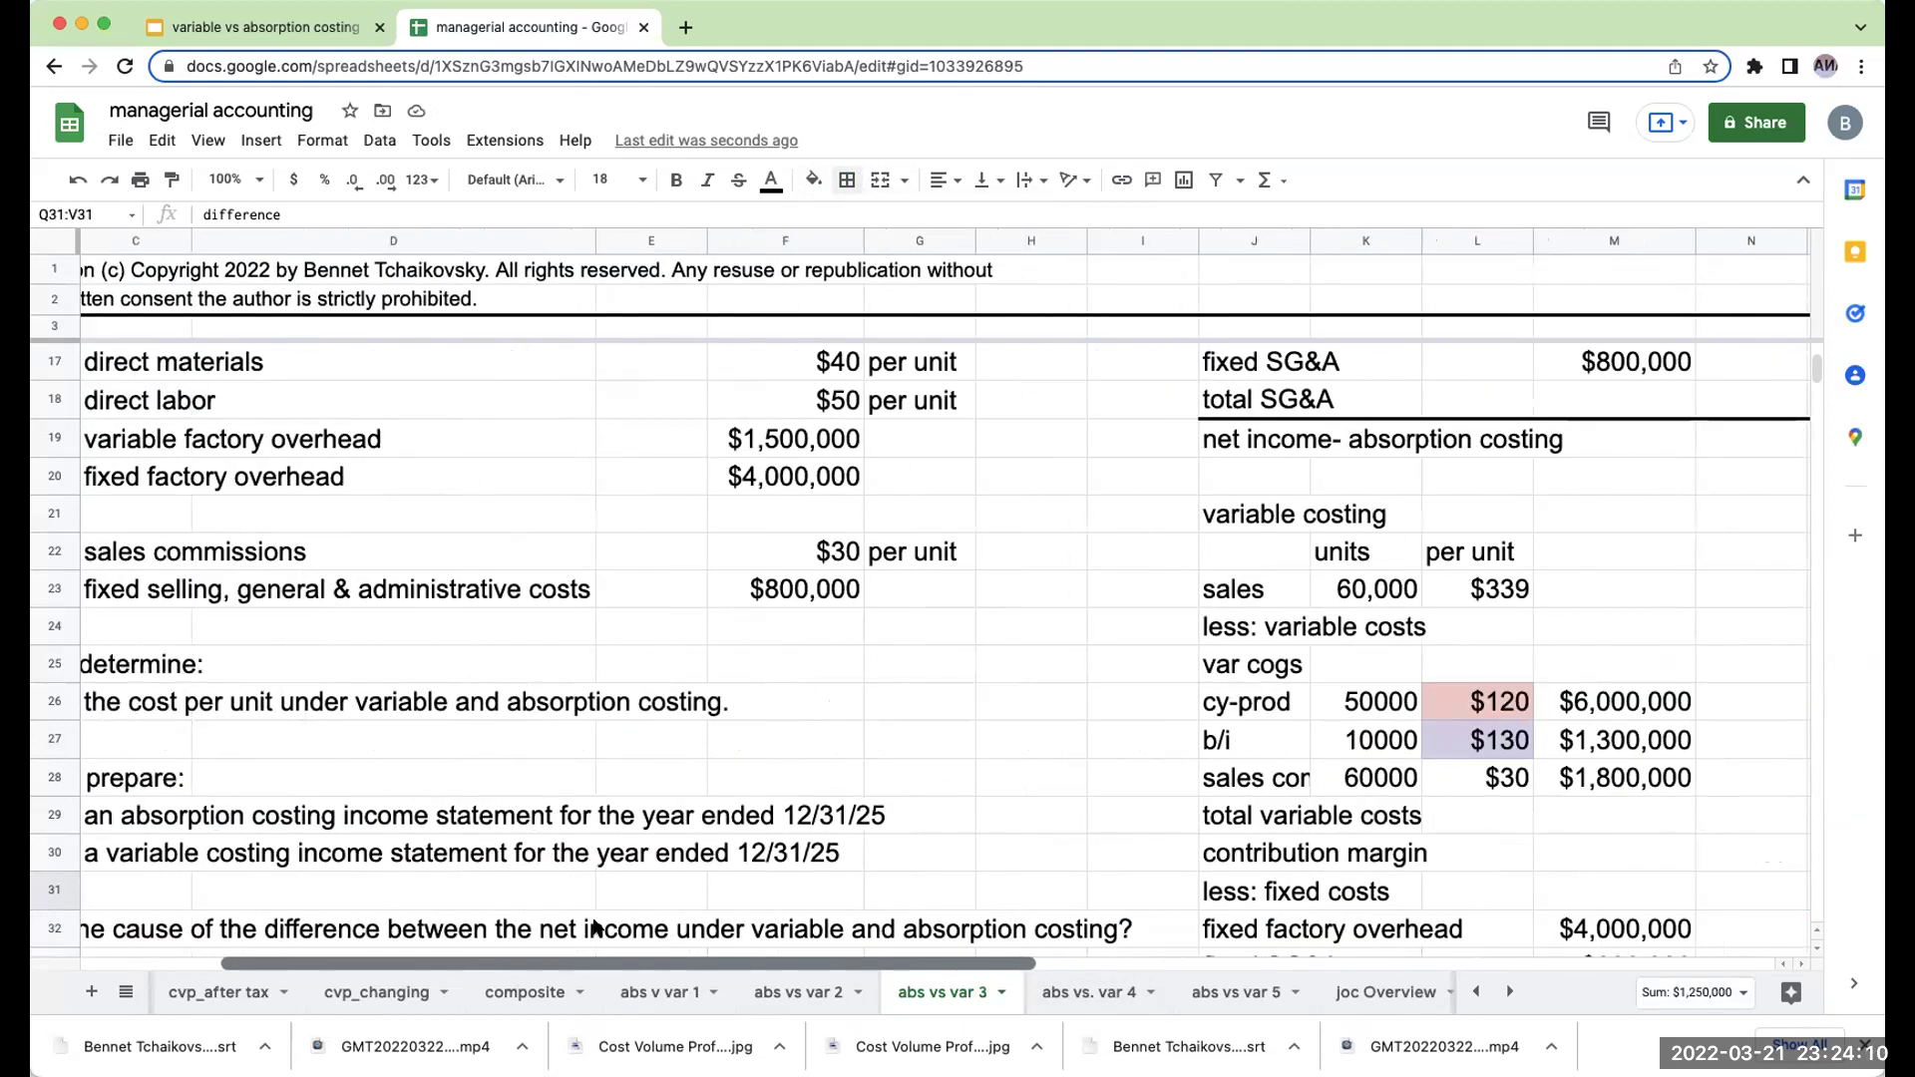
scroll(736, 920, right, 2)
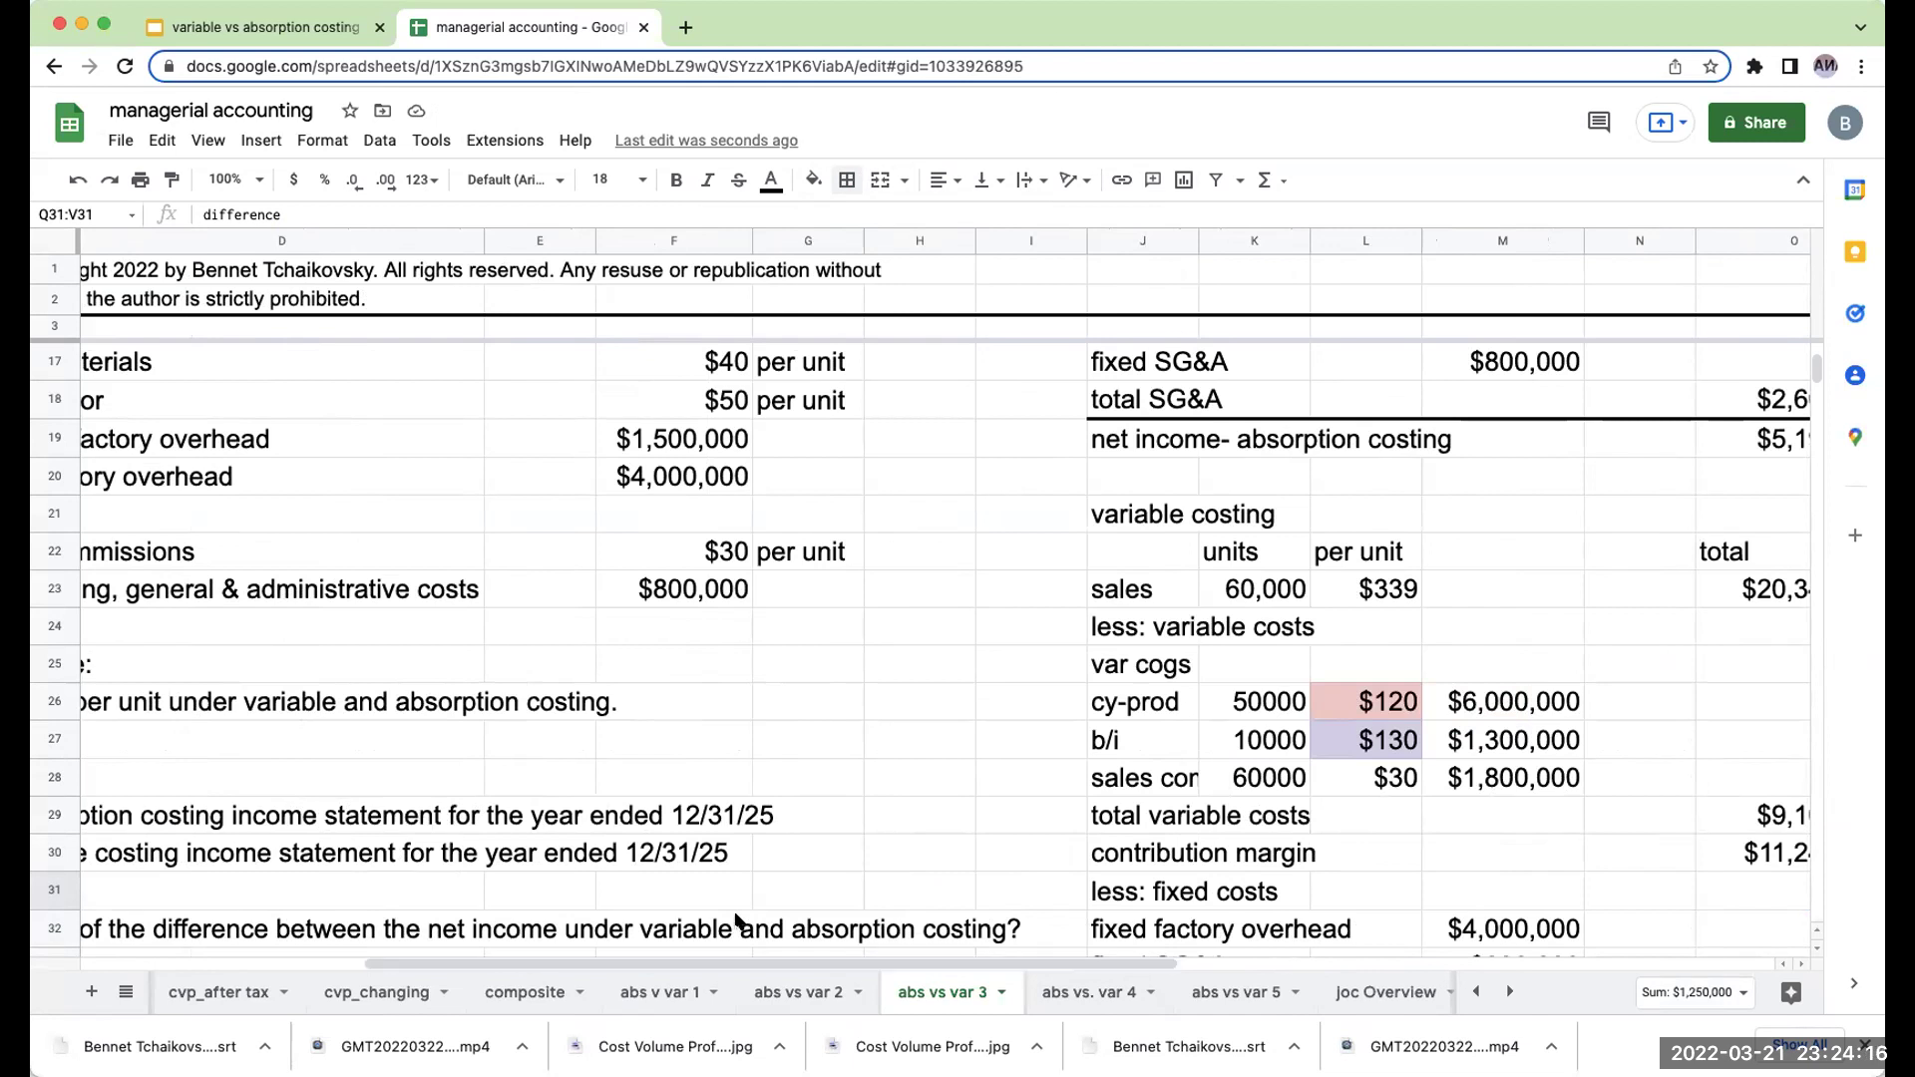
scroll(806, 818, up, 2)
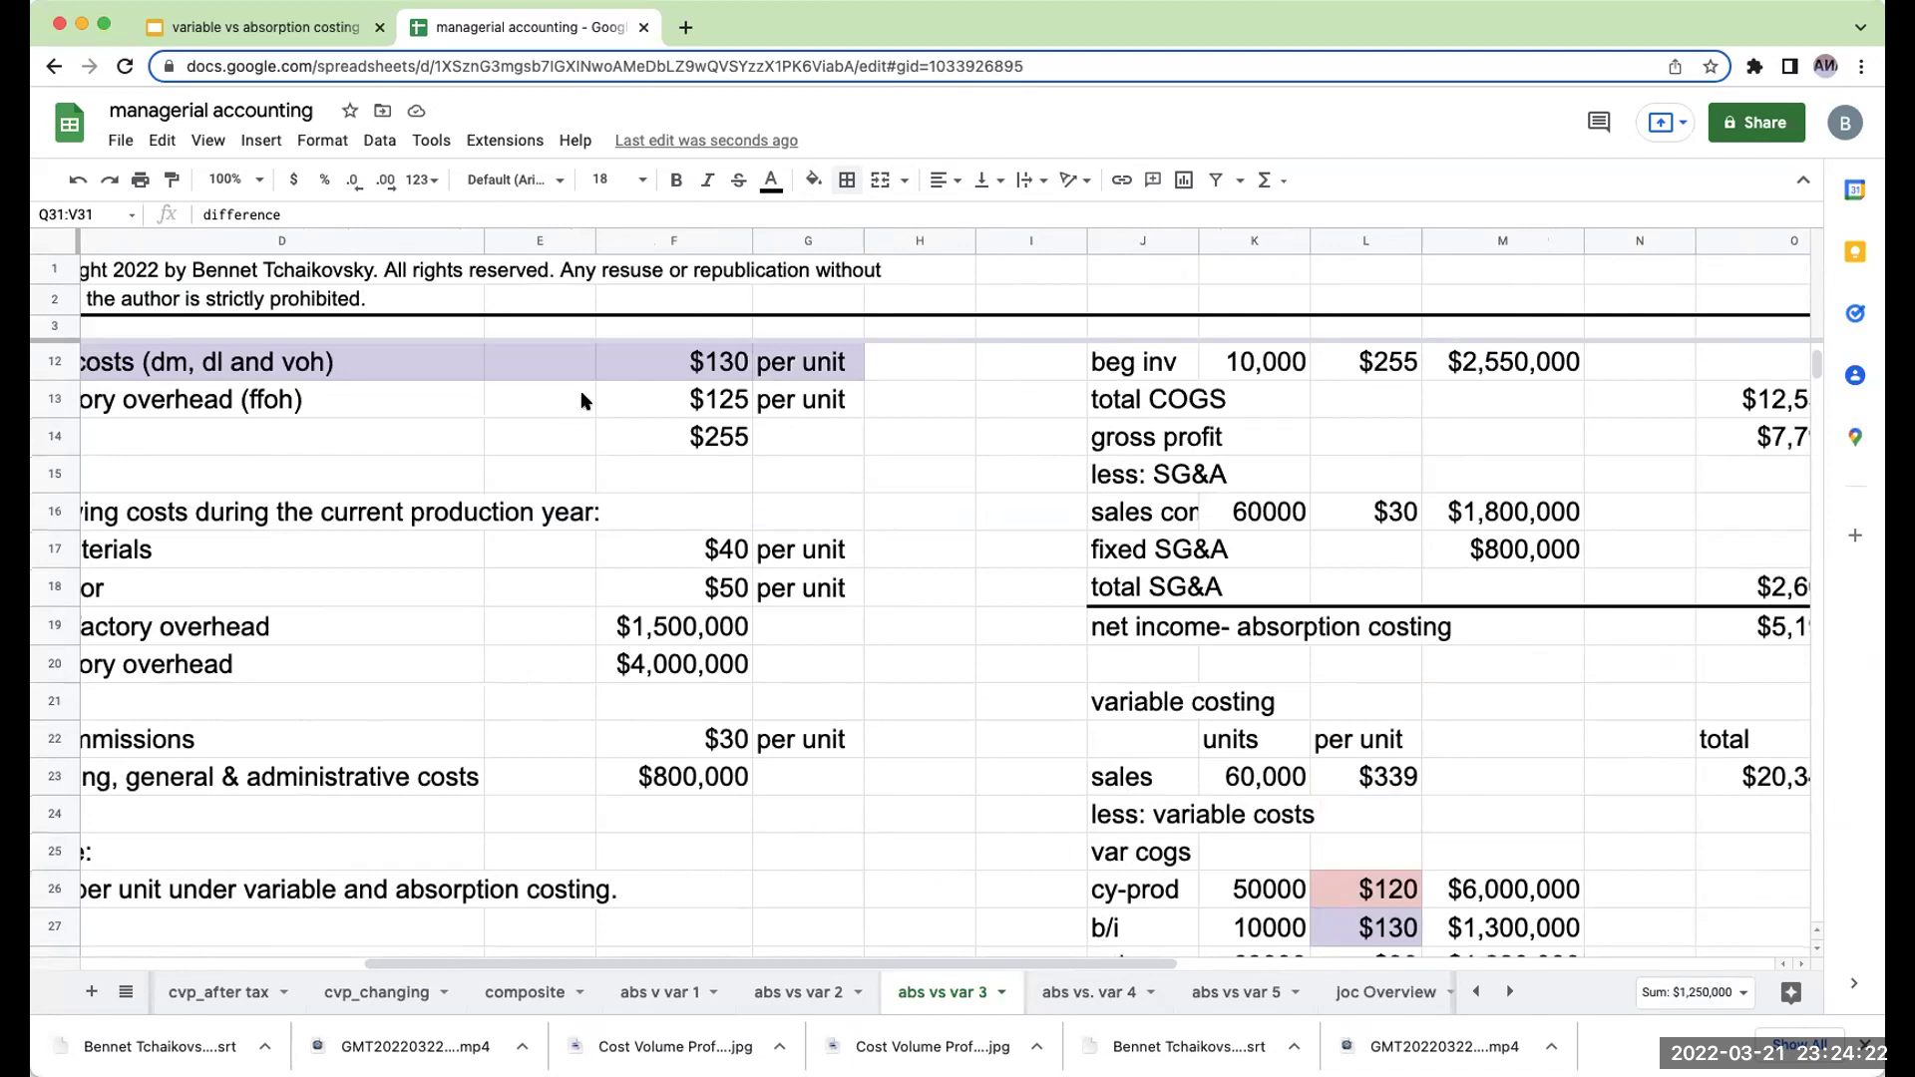
click(714, 394)
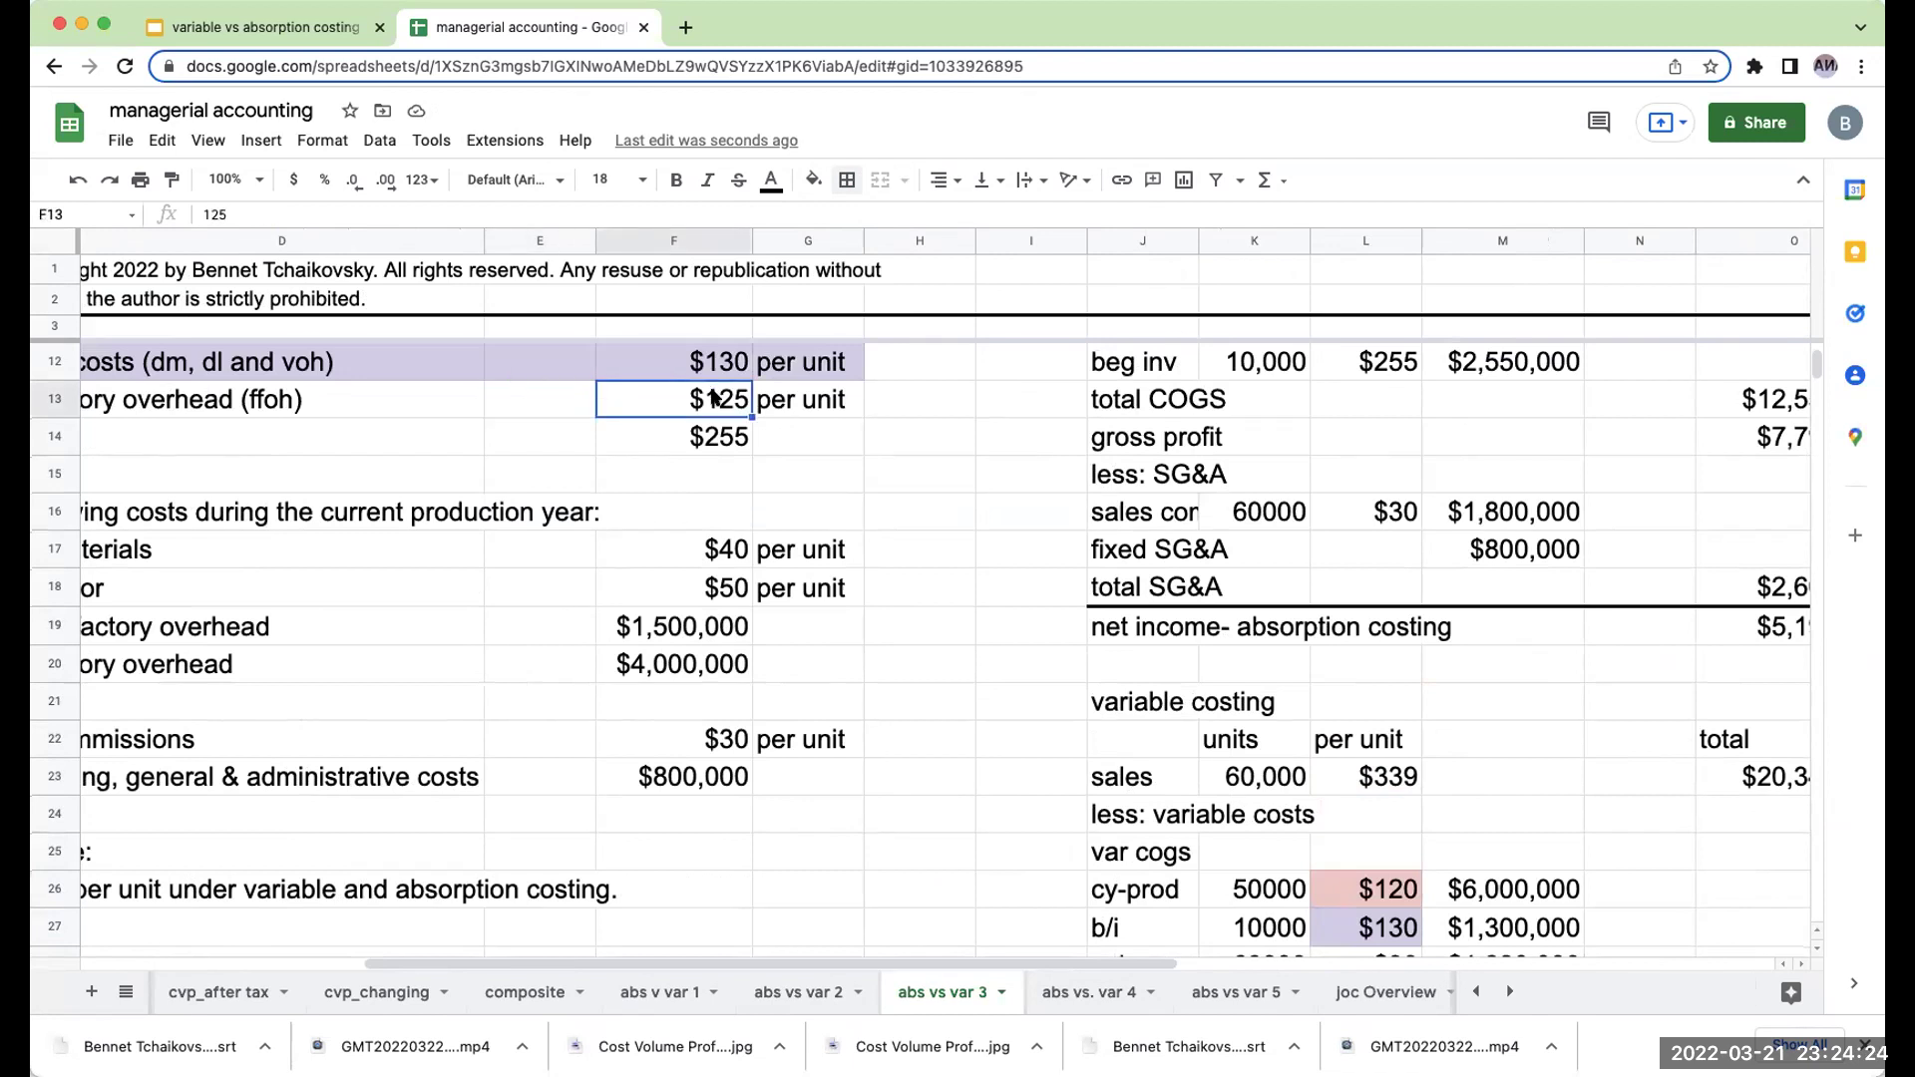
scroll(1204, 695, up, 2)
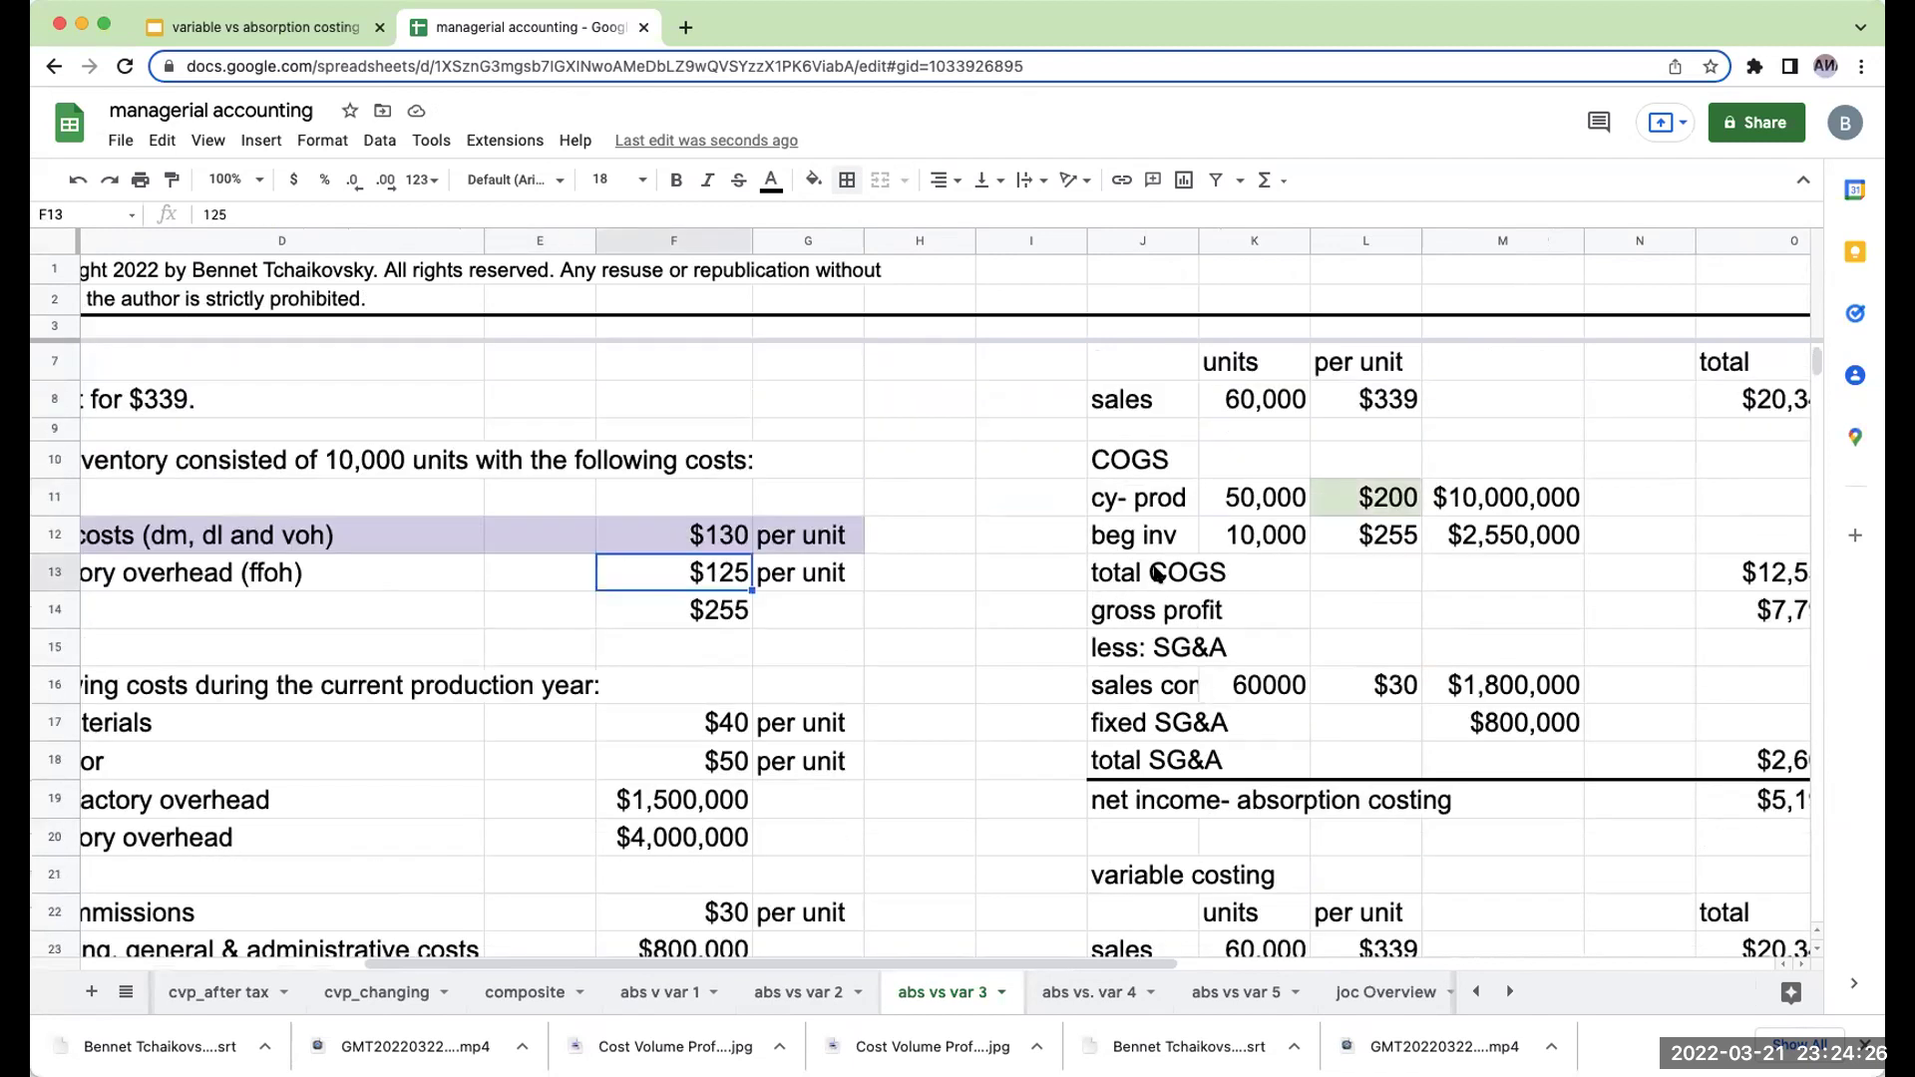
click(1362, 544)
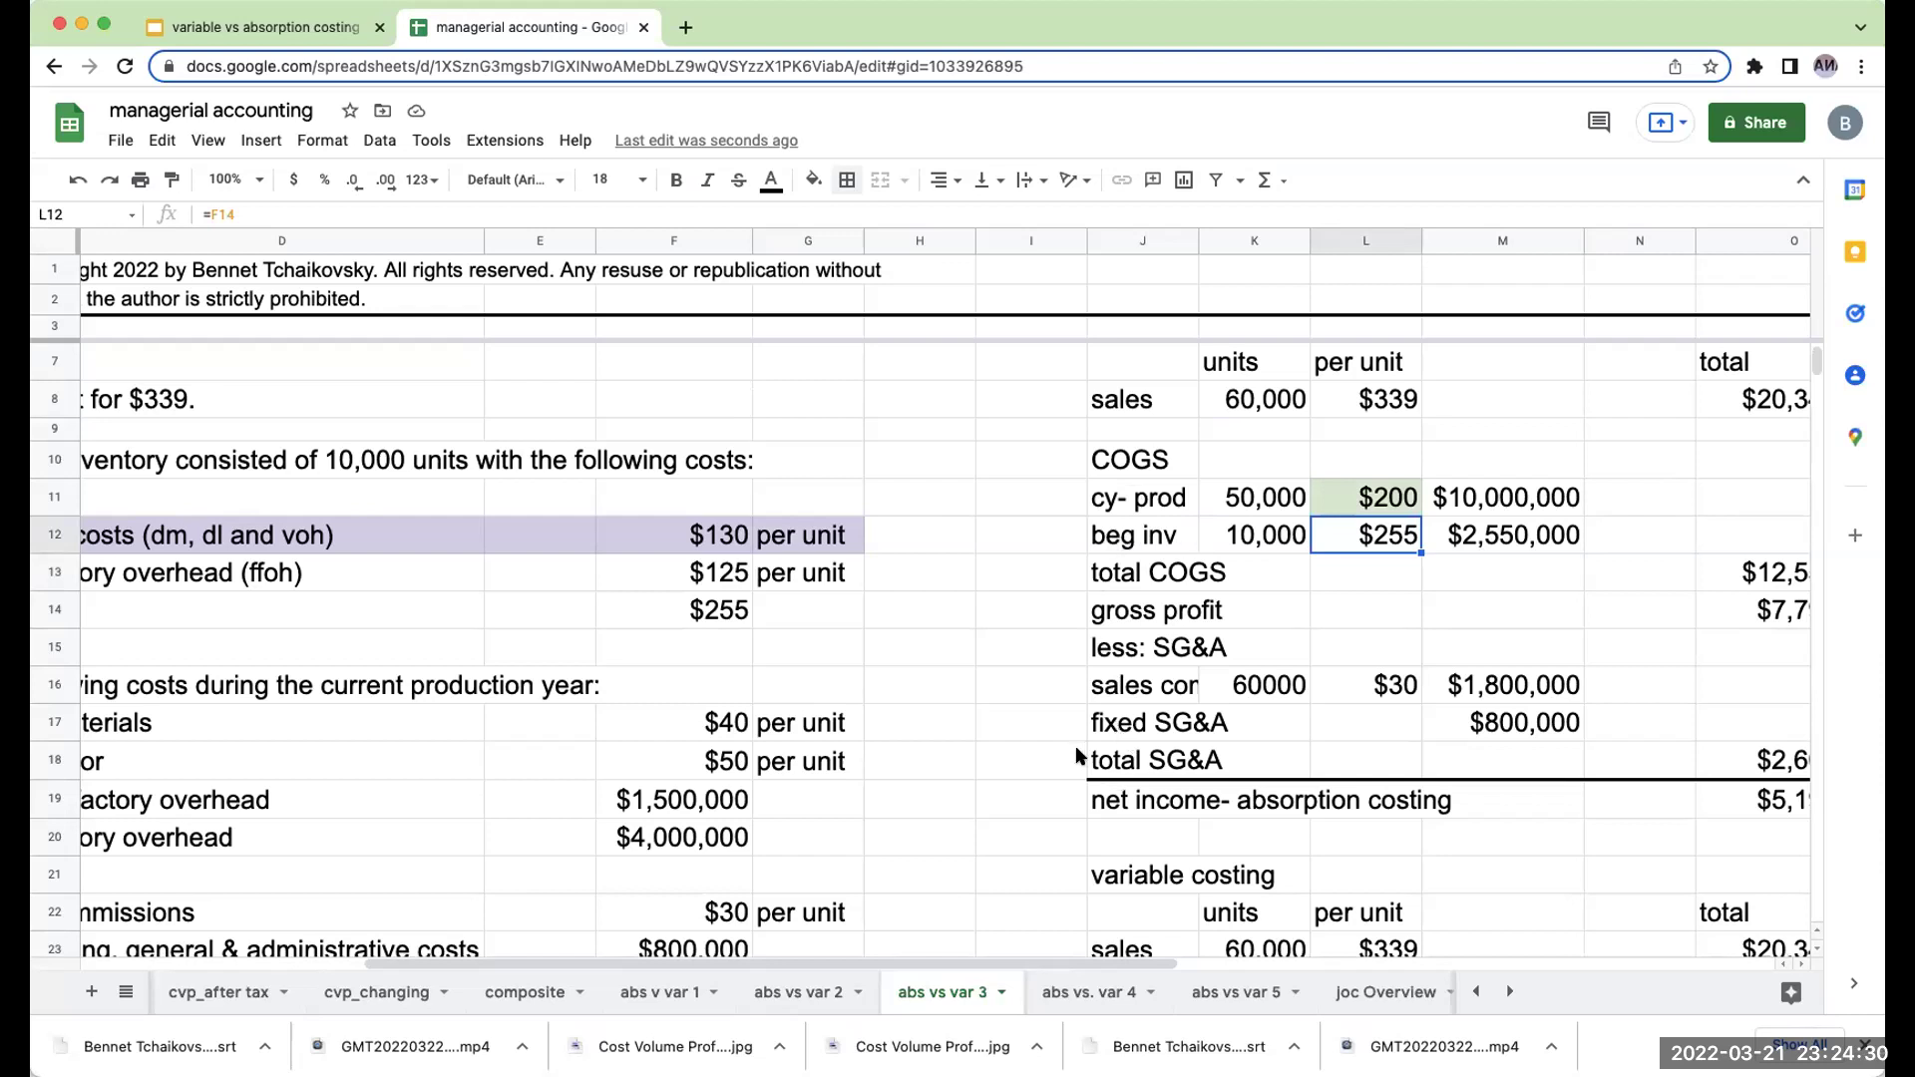
Switch to the "variable vs absorption costing" presentation in Google Slides and show the closing thank-you slide 10.
click(287, 28)
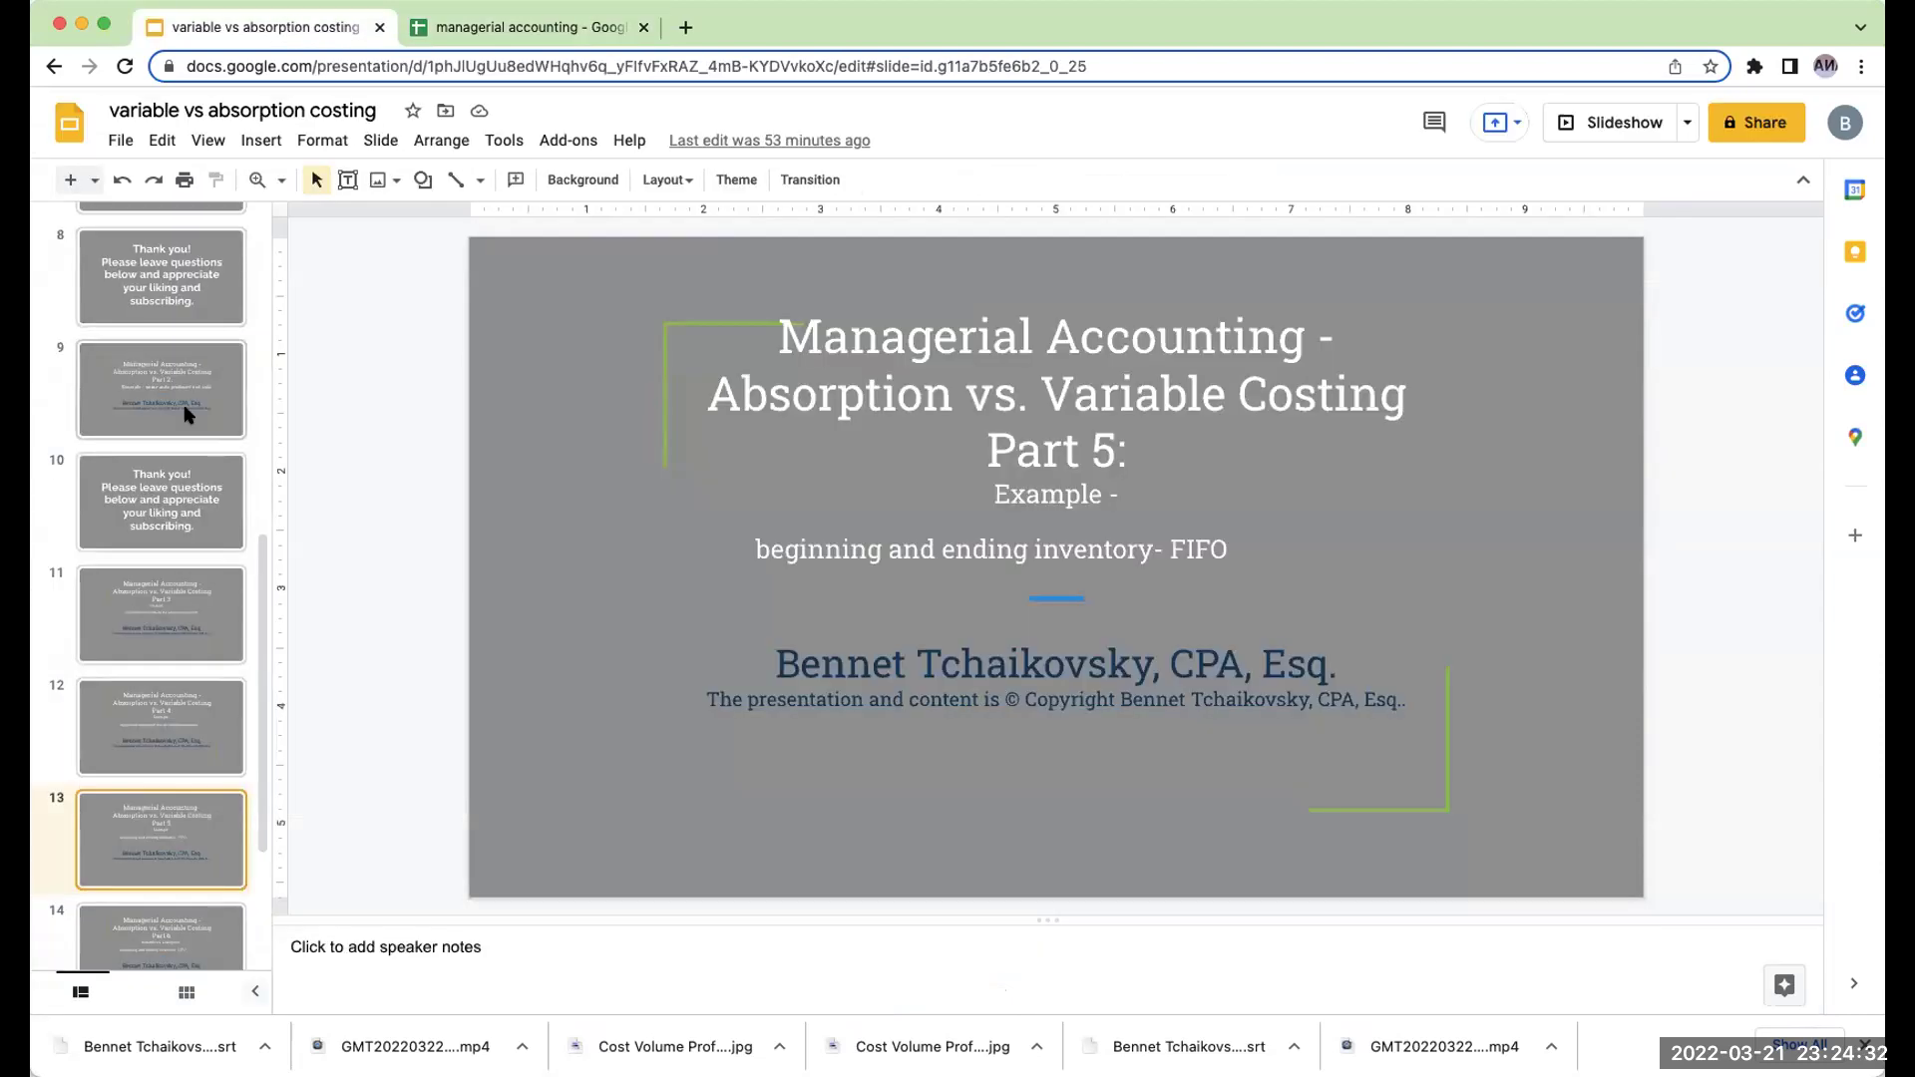
click(183, 484)
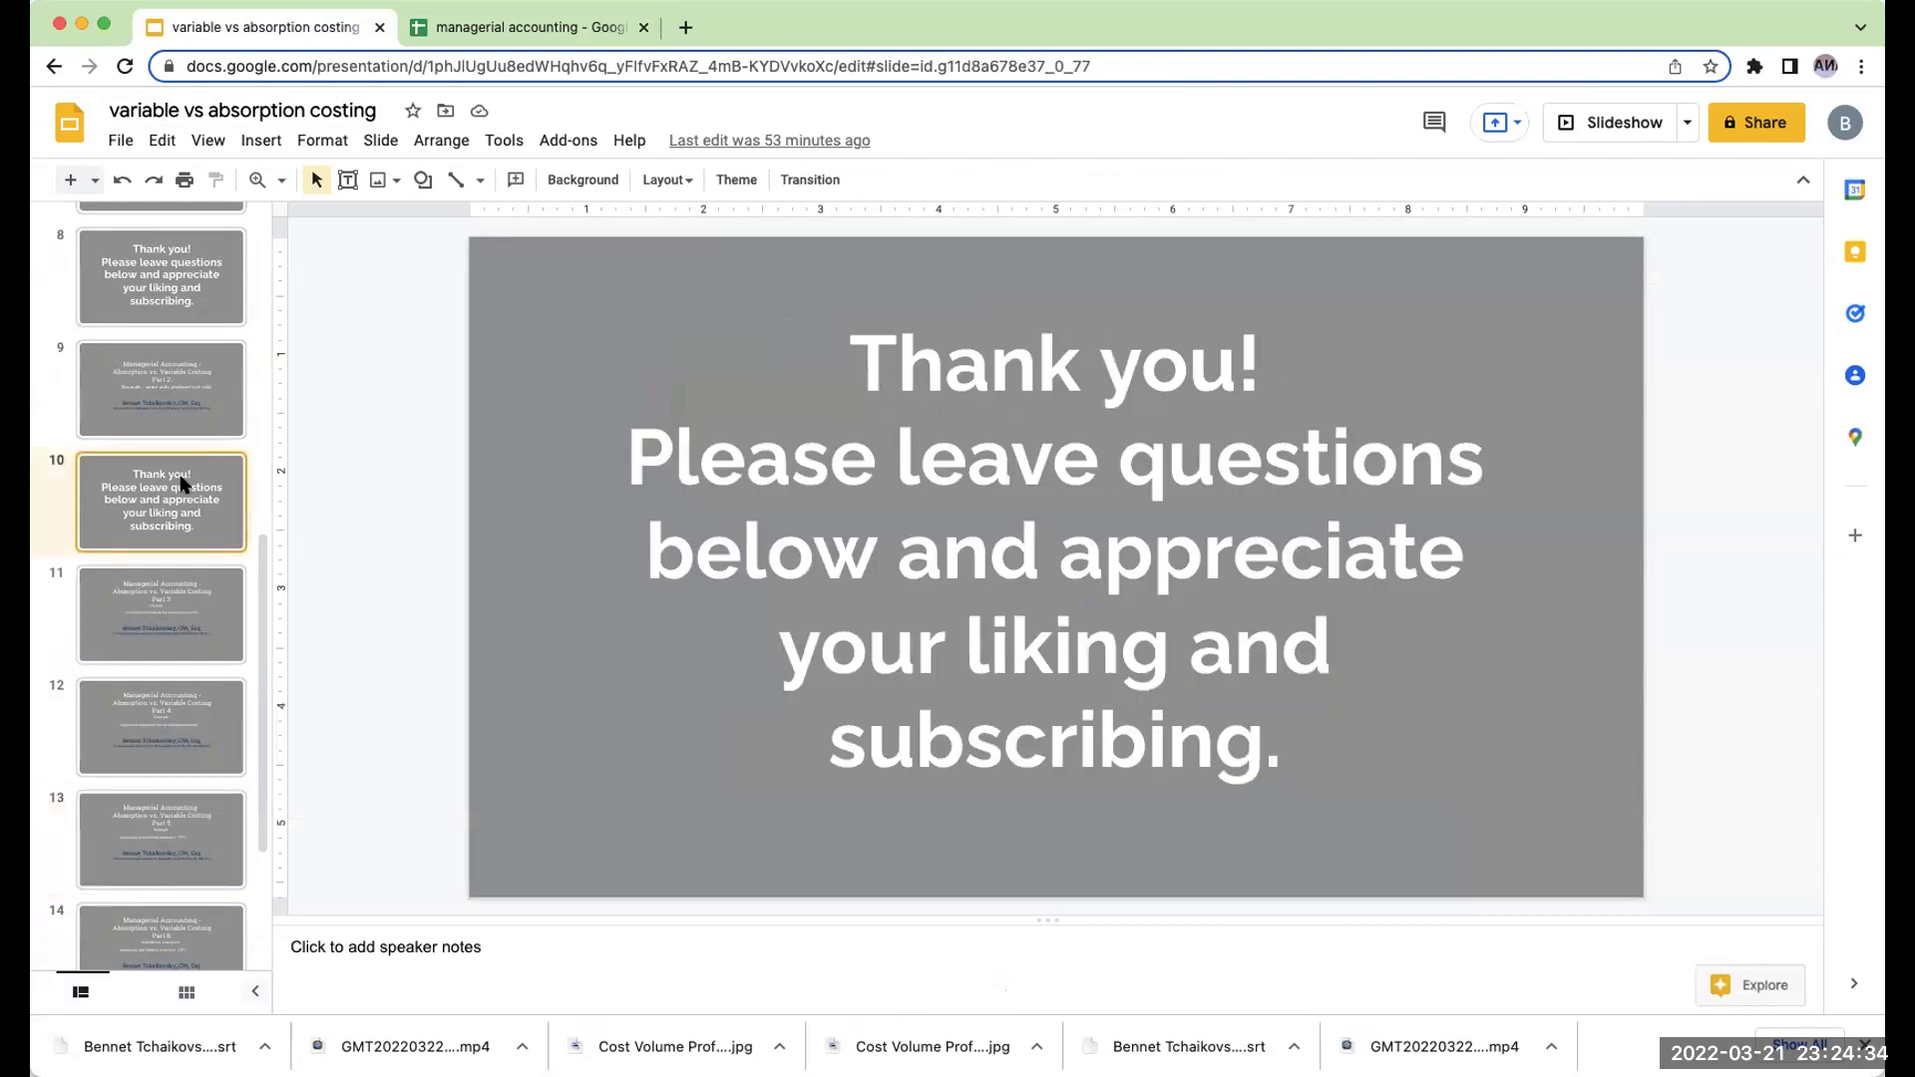